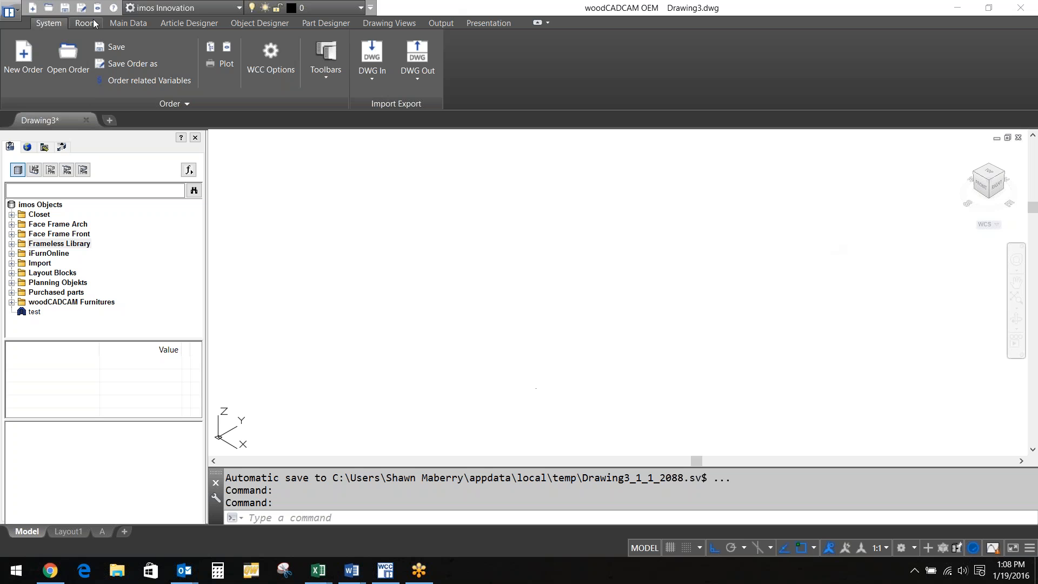
Draw two free-construction walls of 120 each from a picked start point with the Room Layout Wizard
left_click(90, 23)
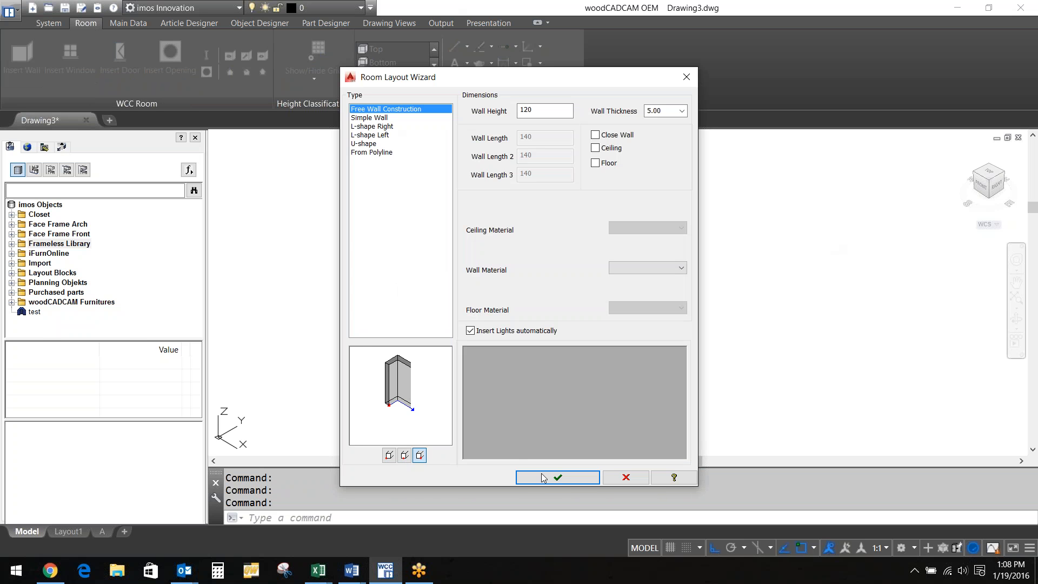
left_click(557, 477)
left_click(364, 295)
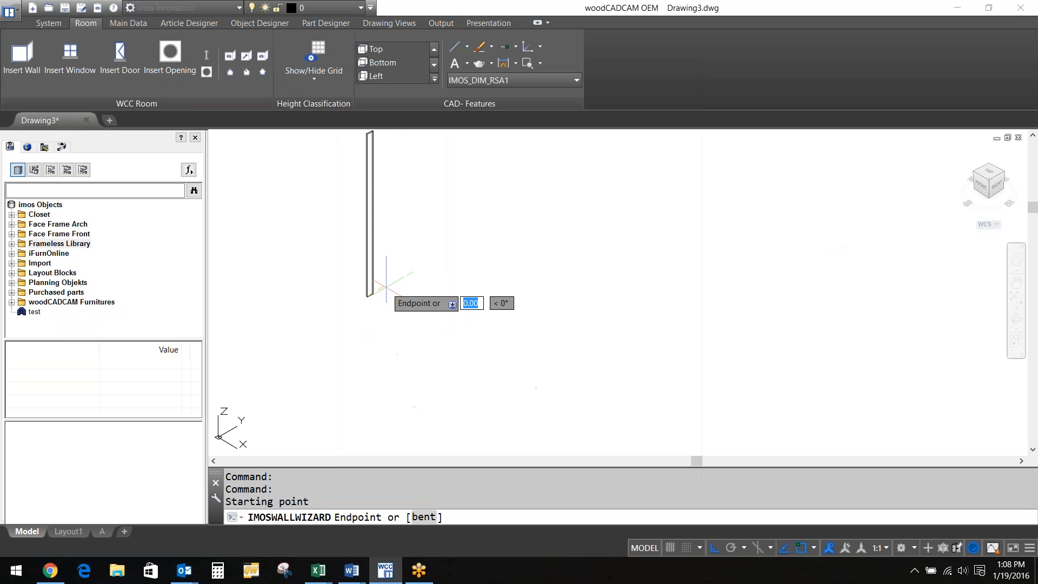
type("1")
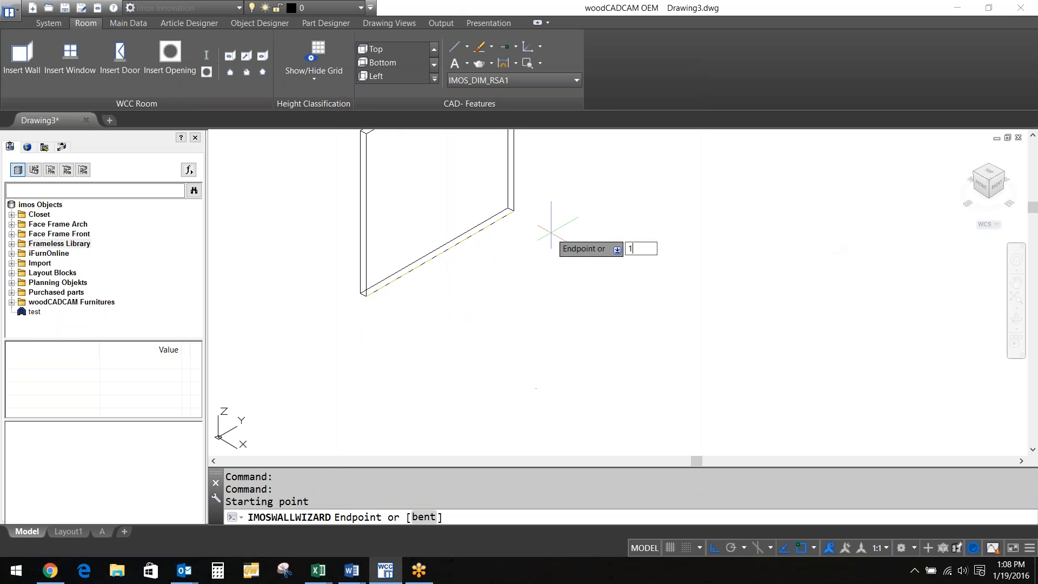
type("20")
key("Return")
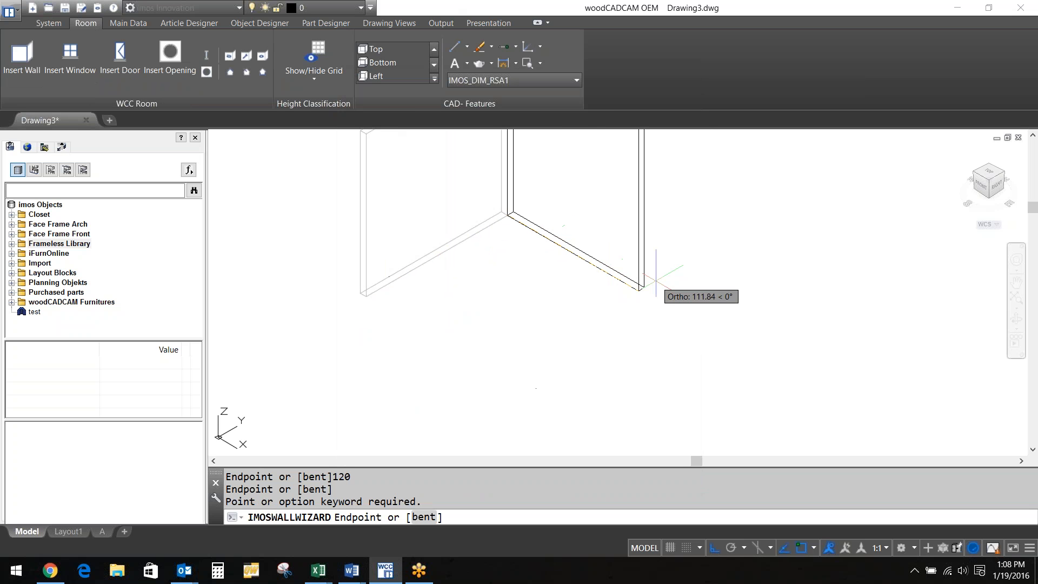
type("120")
key("Return")
key("Return")
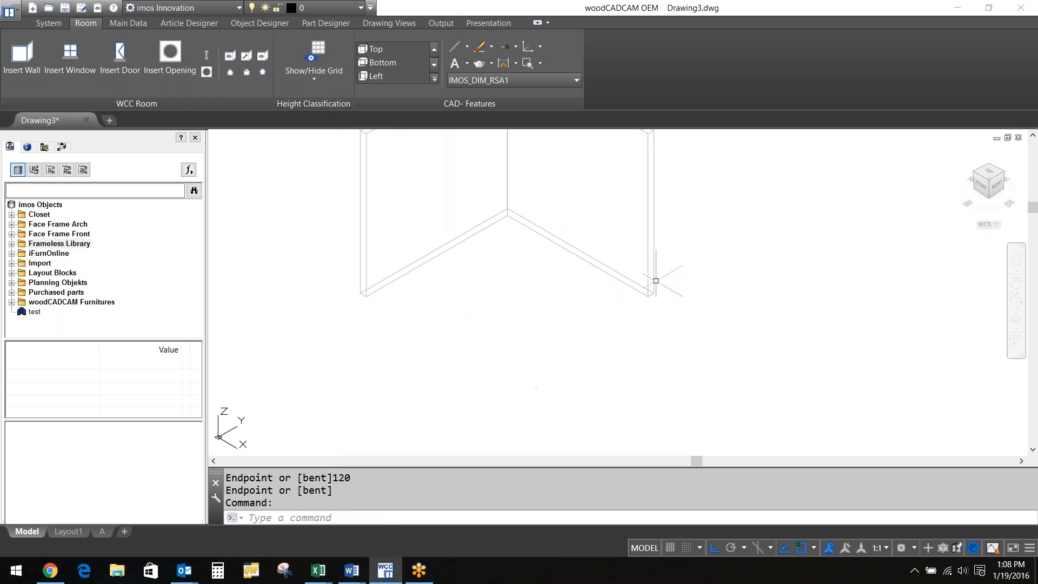
scroll(512, 325, "down", 2)
middle_click_drag(510, 320, 595, 329)
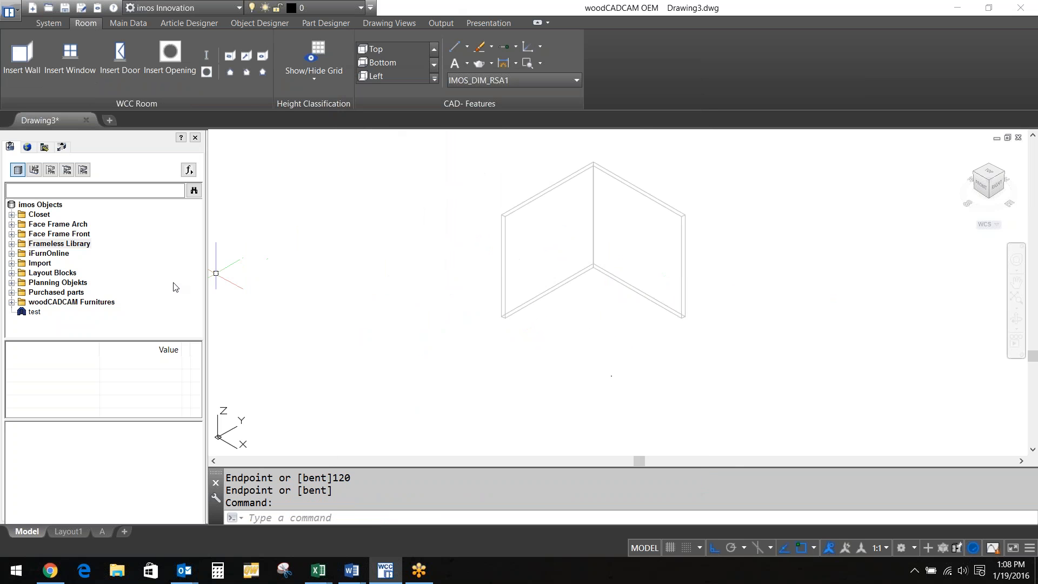
Insert a B_2DO two-door base cabinet at the end of the left wall
left_click(12, 244)
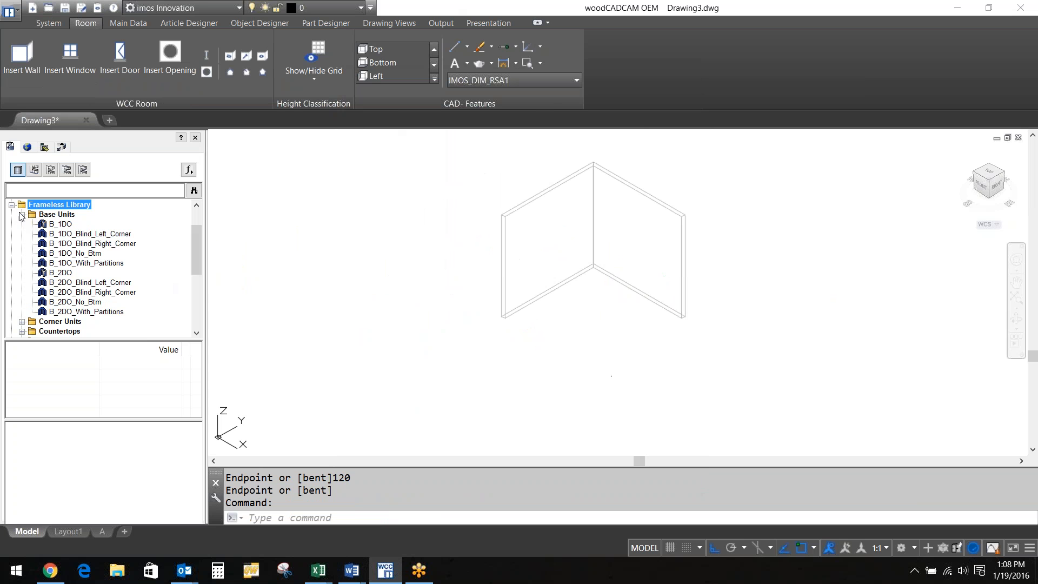
left_click(22, 215)
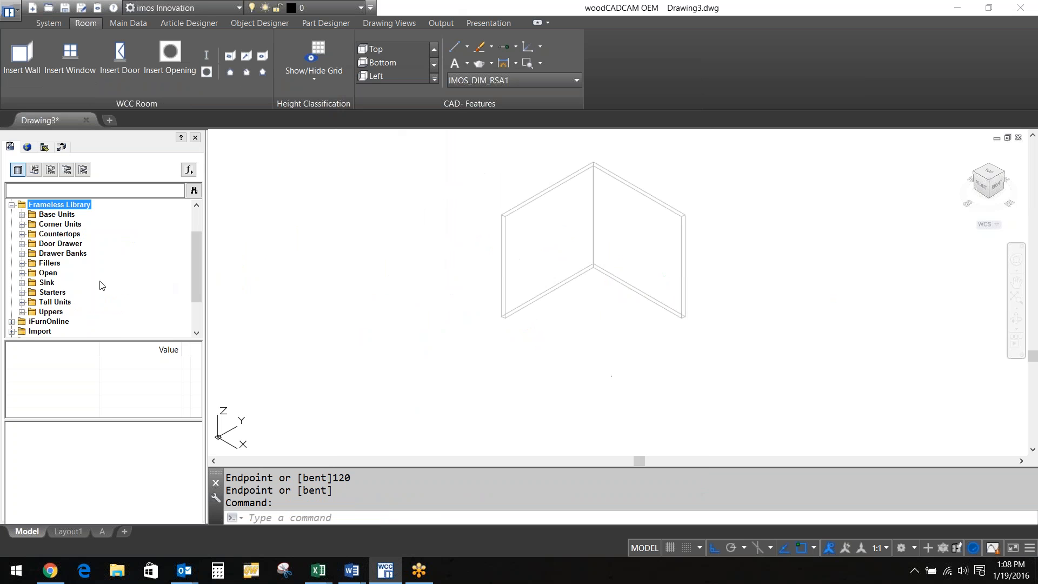
left_click(22, 214)
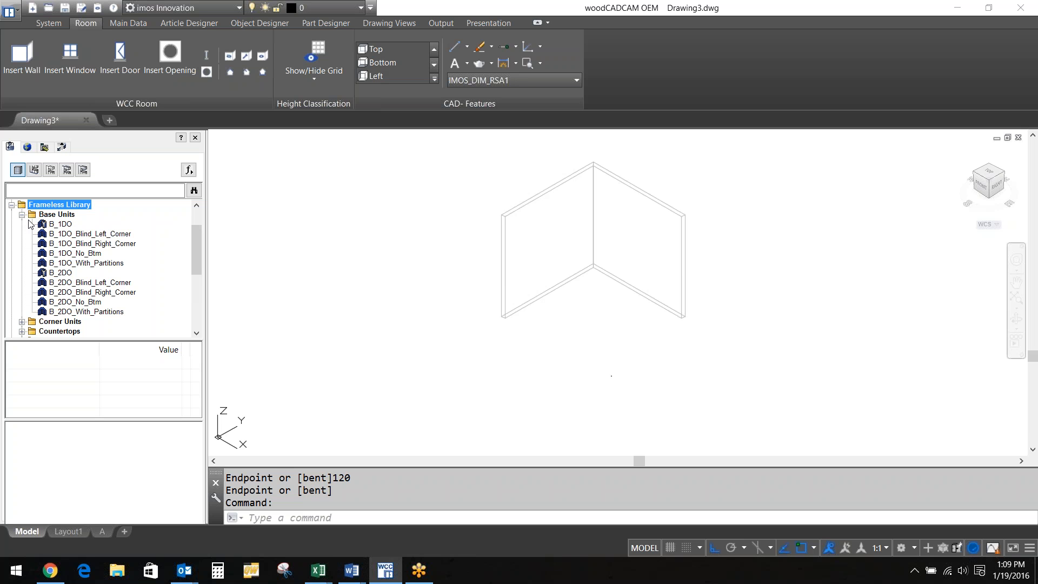
double_click(68, 273)
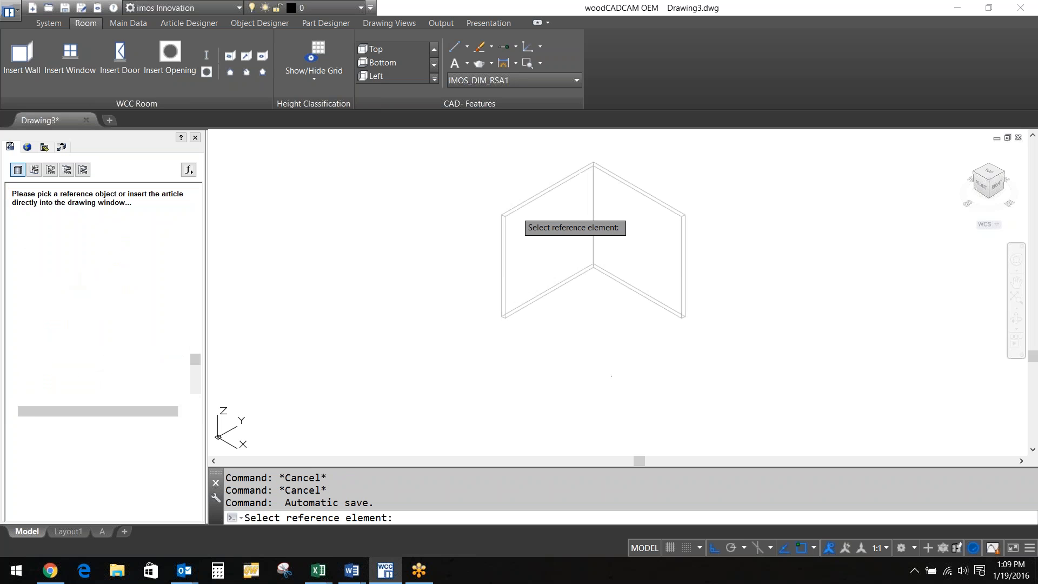
left_click(518, 213)
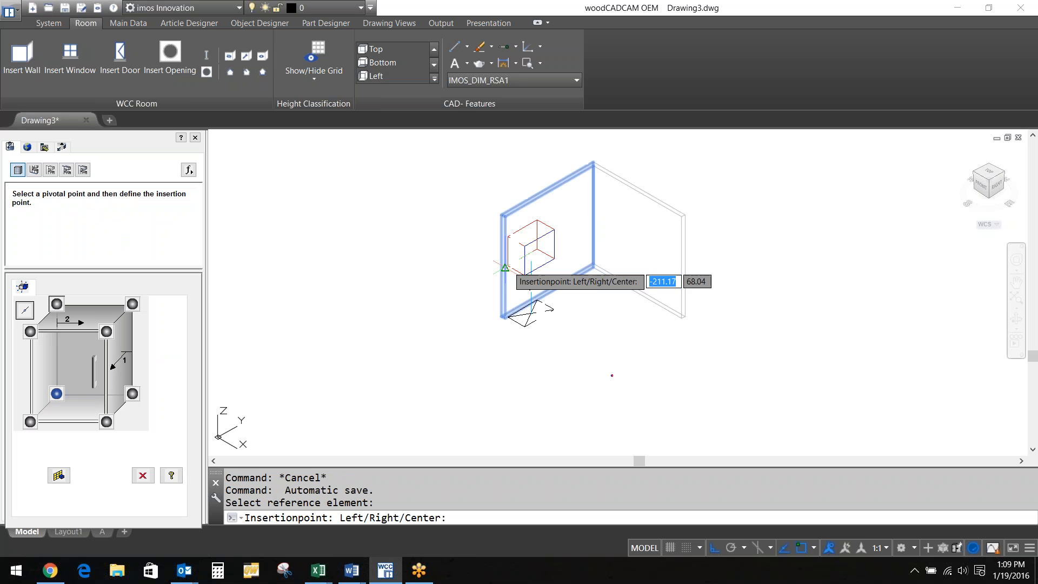
left_click(504, 318)
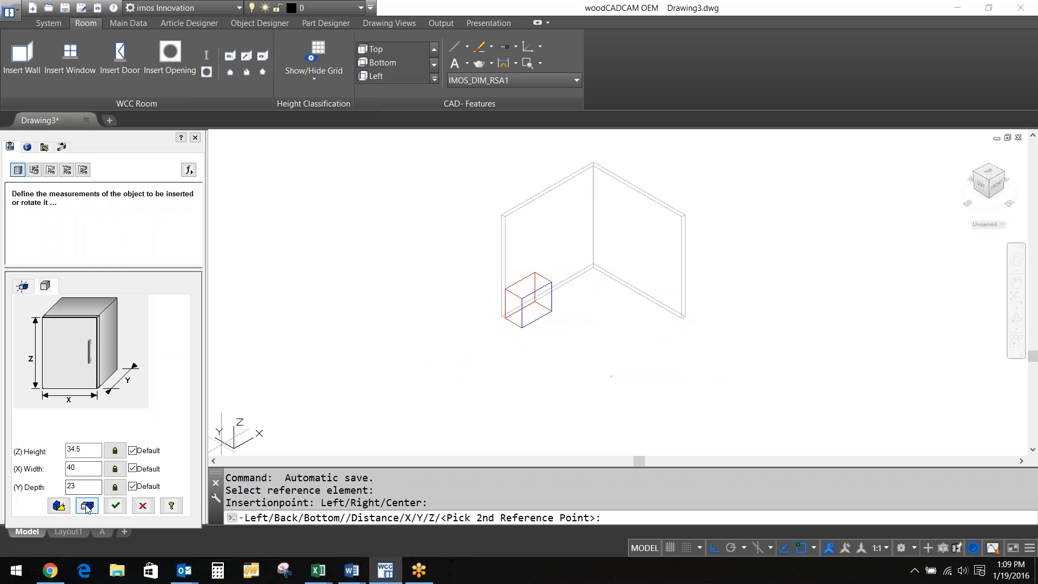
left_click(115, 505)
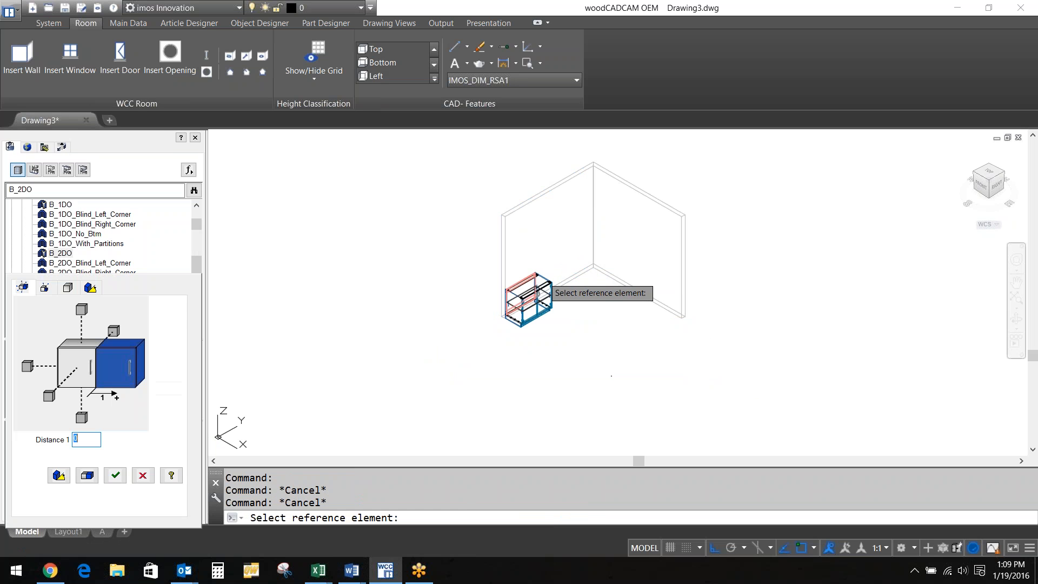
Add a second B_2DO cabinet positioned to the right of the first one
left_click(543, 288)
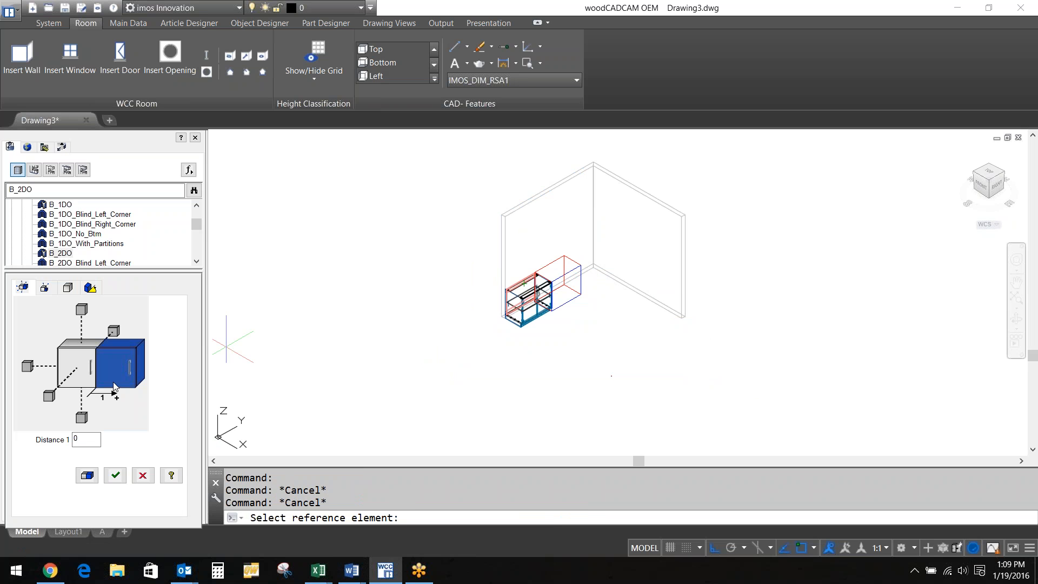
left_click(80, 310)
left_click(113, 331)
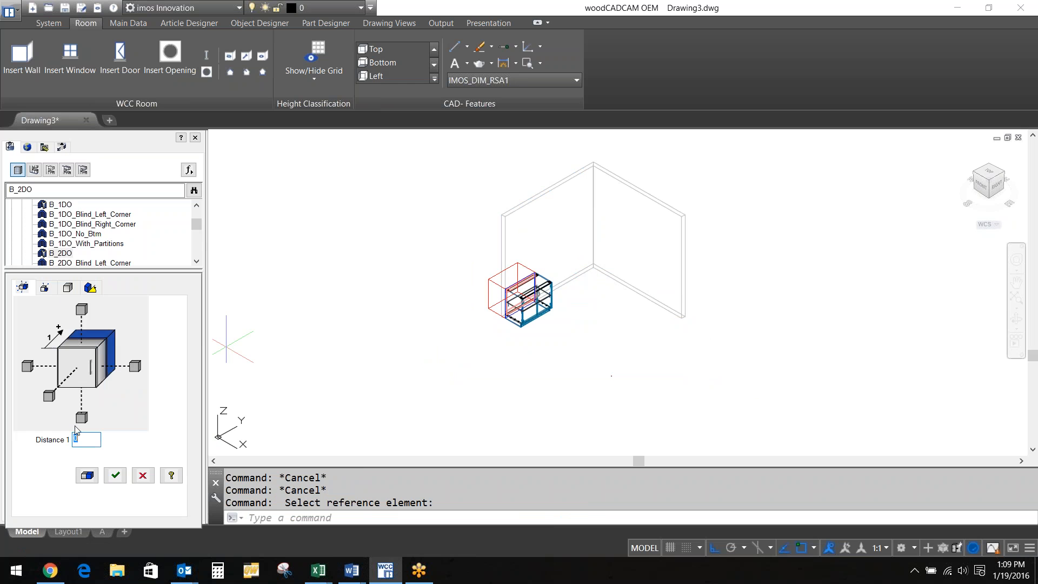
left_click(81, 417)
left_click(49, 396)
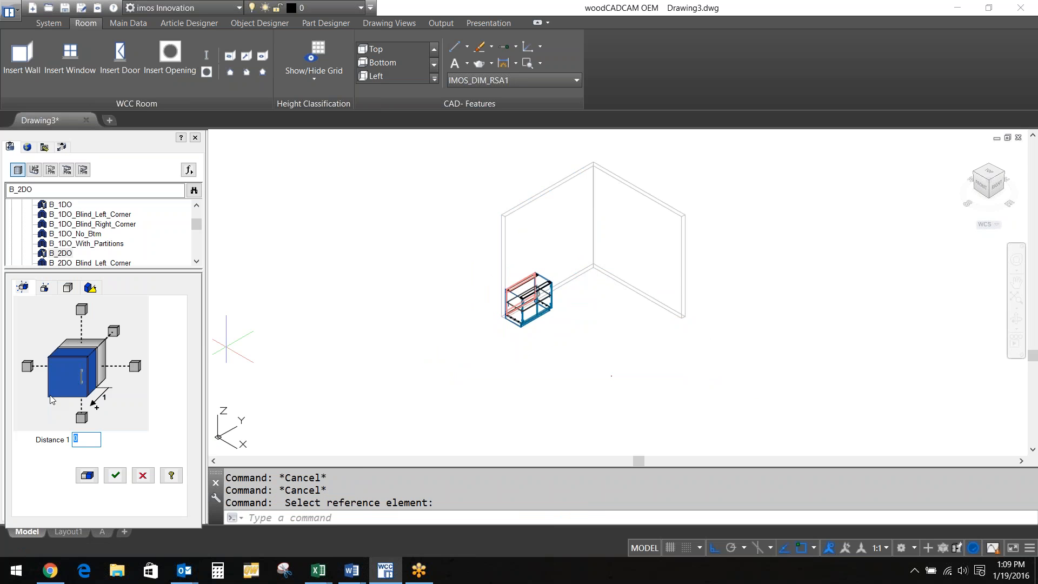
left_click(25, 365)
left_click(132, 369)
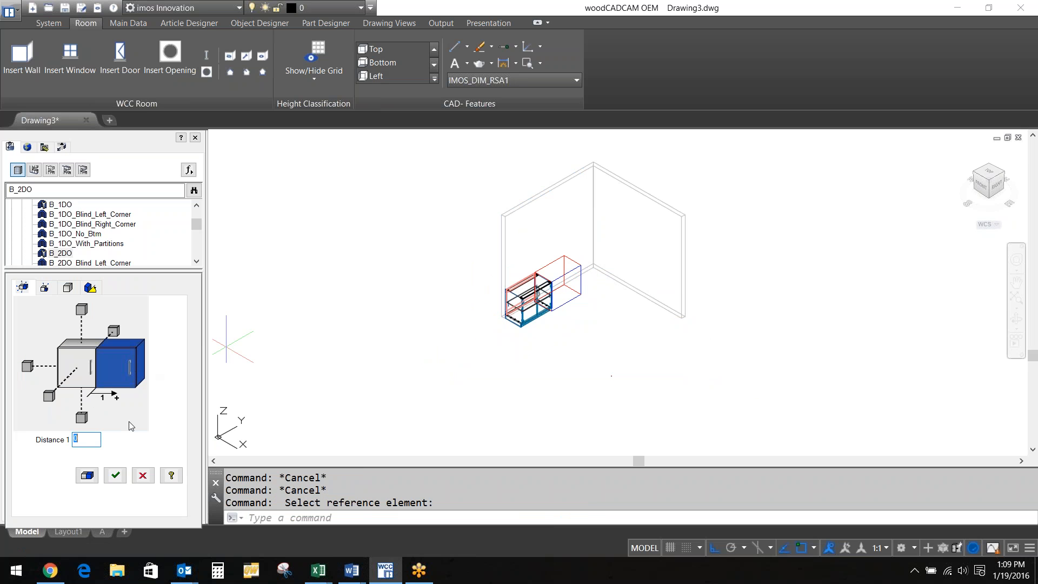
left_click(117, 476)
left_click(117, 475)
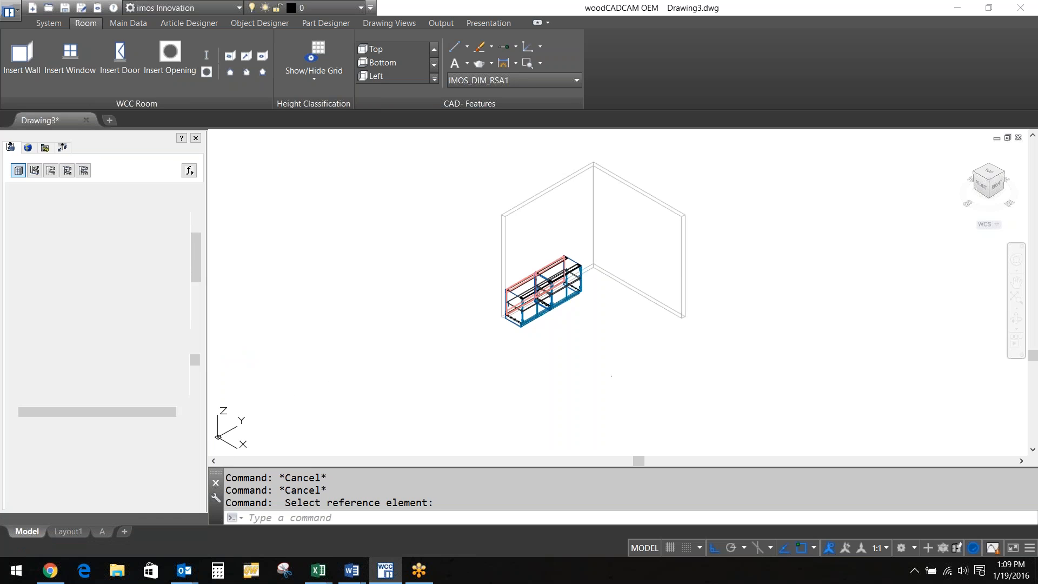
left_click_drag(197, 270, 189, 303)
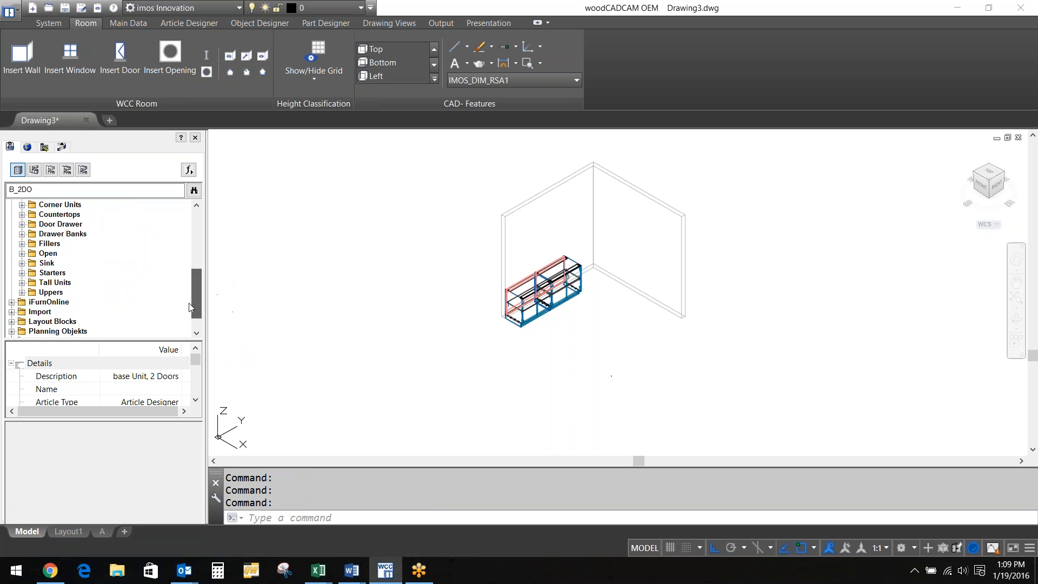
Place a TAL_2DO tall cabinet referenced to the base cabinet, adjusting its position offset
left_click(21, 283)
double_click(66, 303)
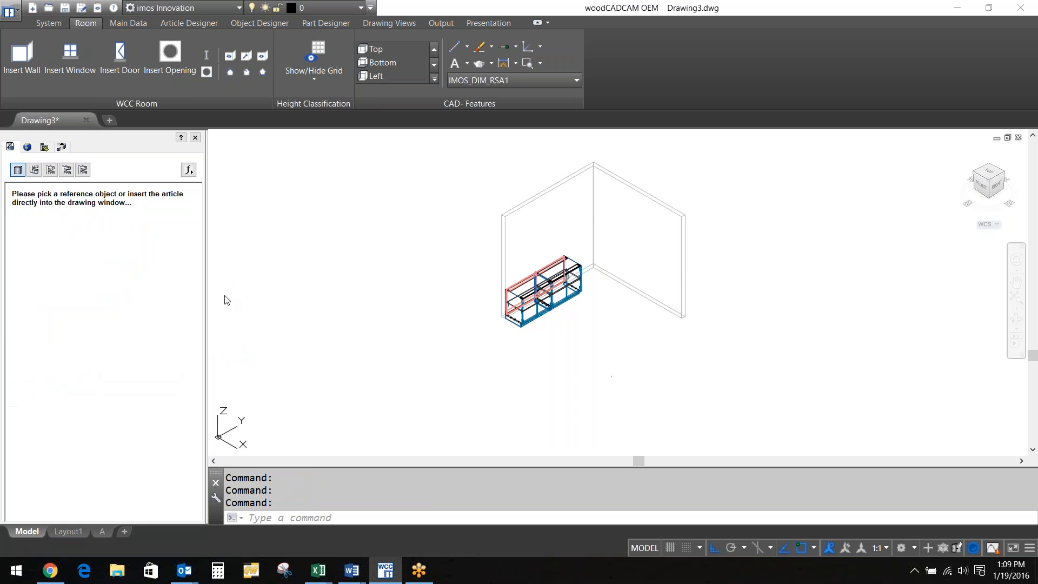
left_click(573, 267)
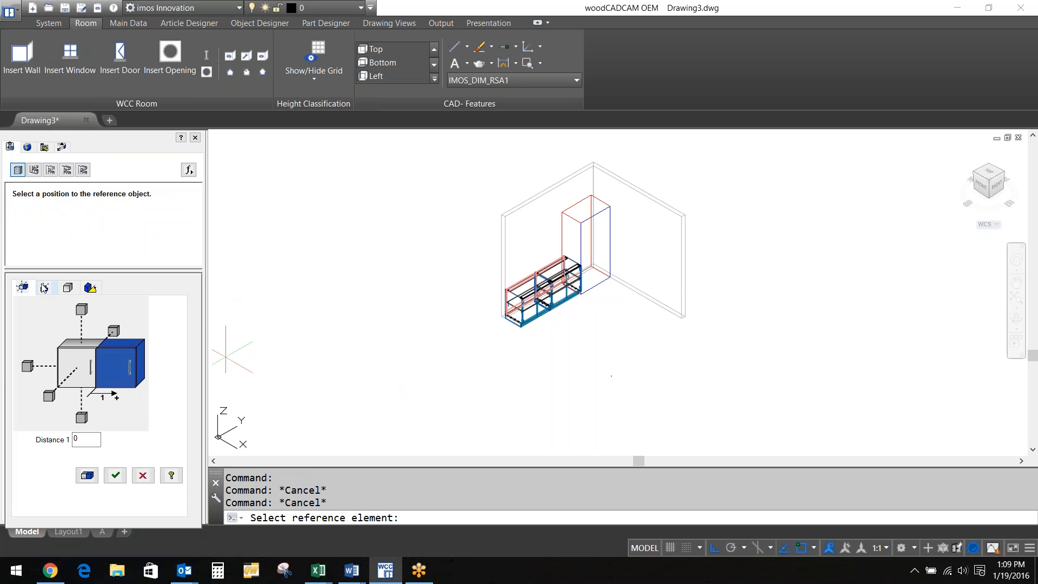
left_click(45, 289)
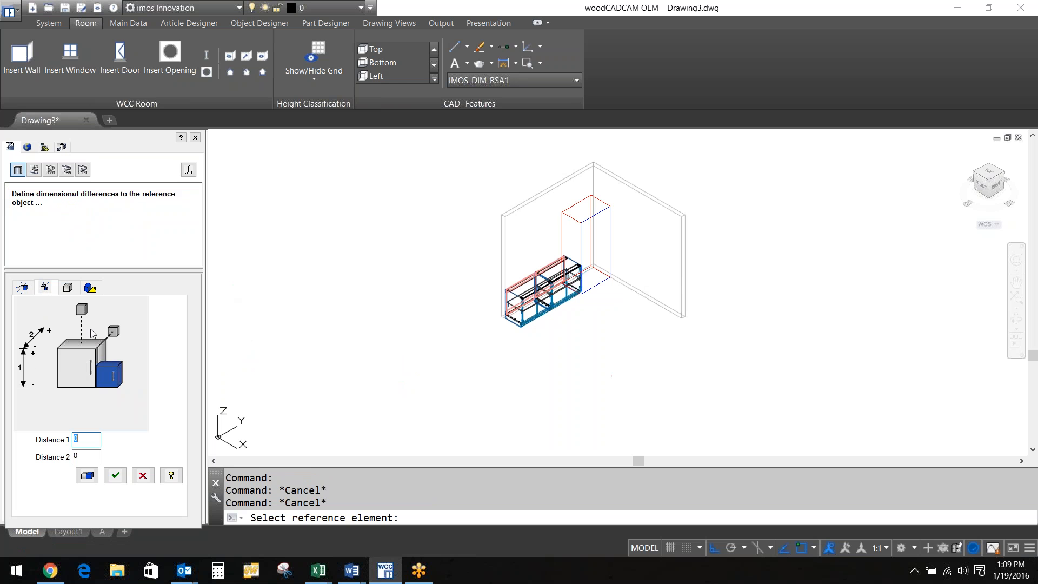
left_click(112, 332)
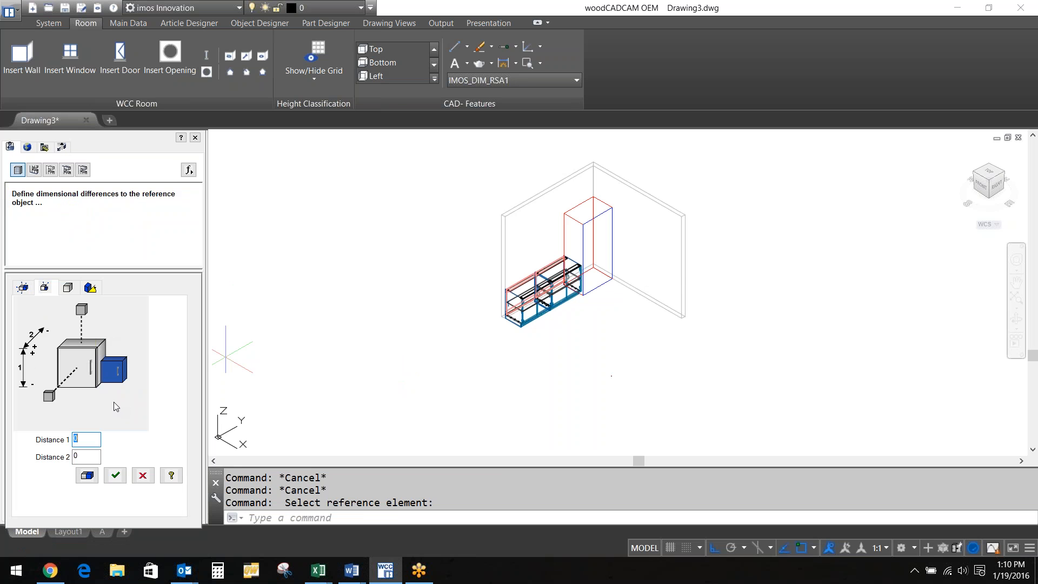
left_click(115, 475)
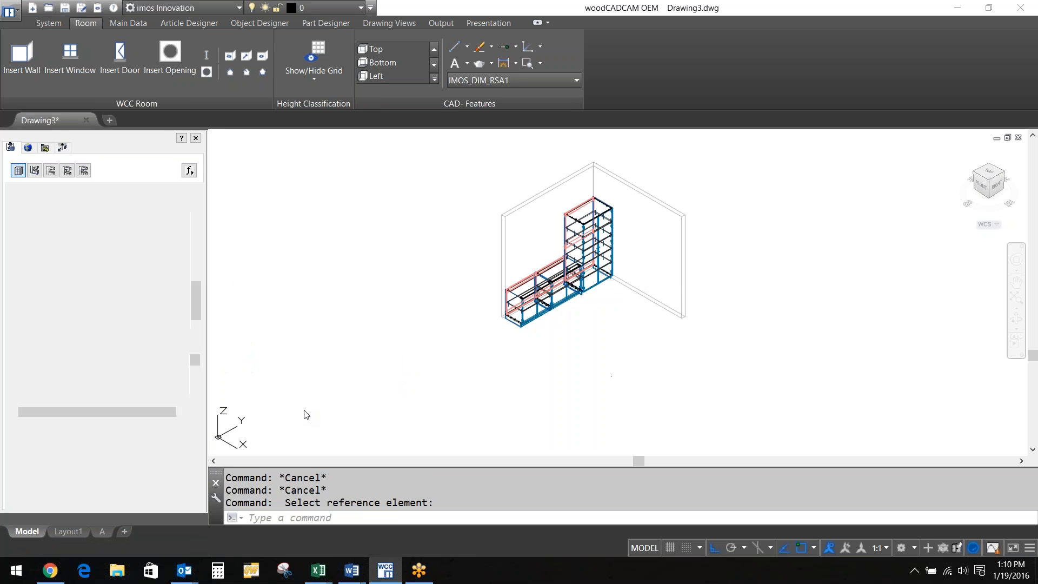
left_click(22, 292)
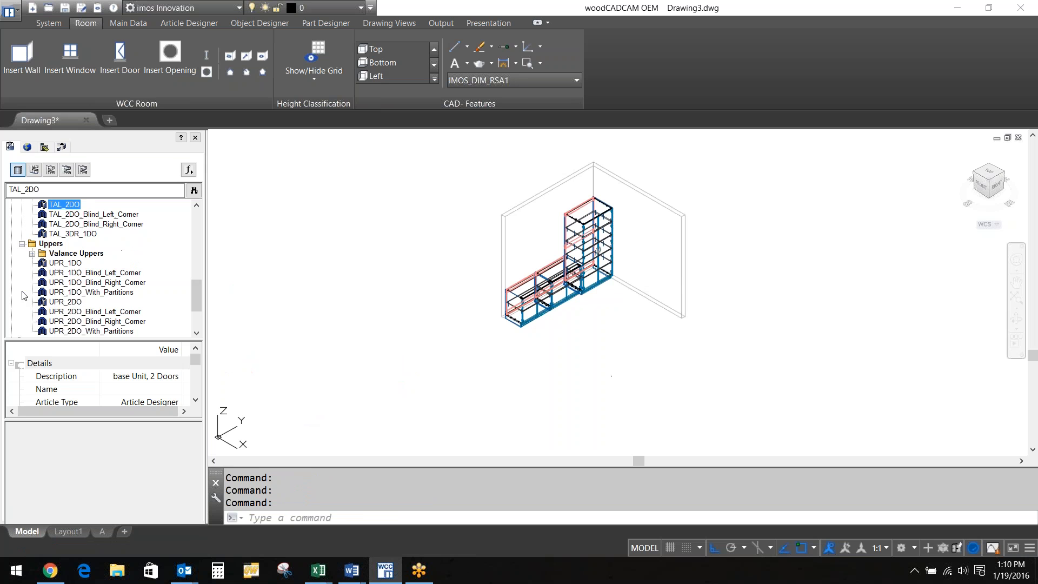
double_click(72, 305)
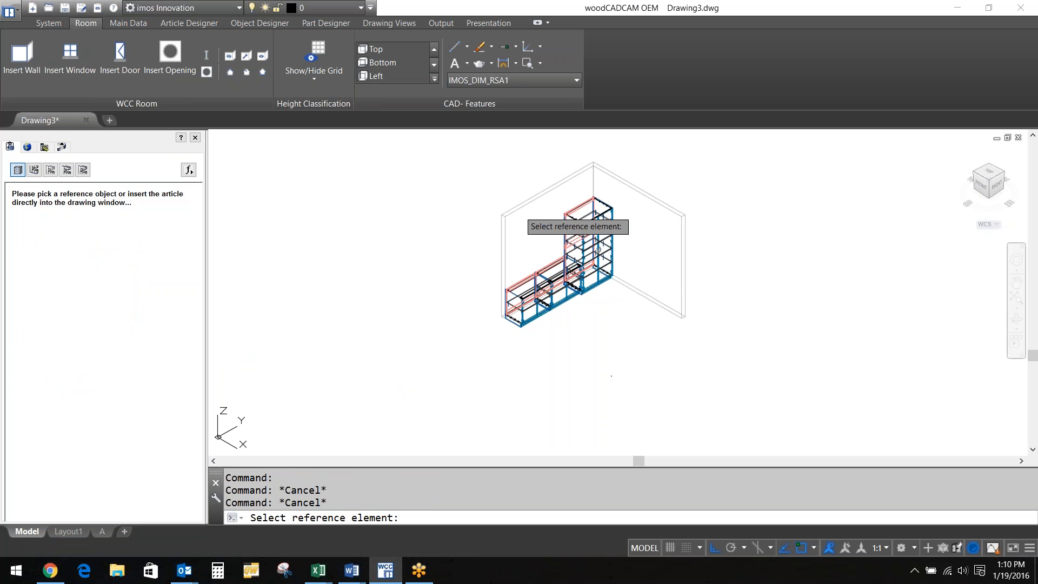
left_click(525, 212)
scroll(504, 277, "up", 4)
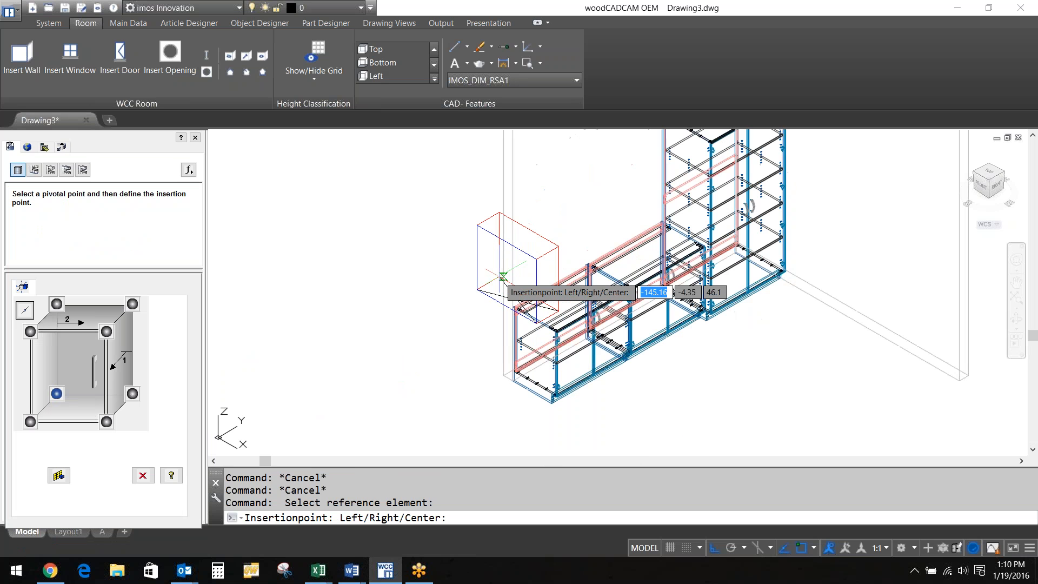
left_click(512, 217)
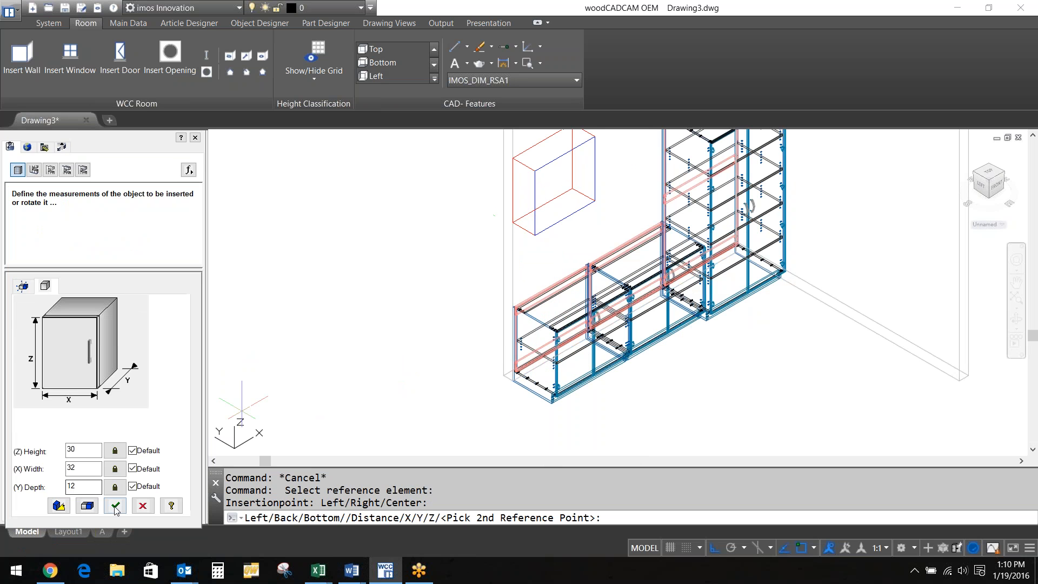
left_click(115, 505)
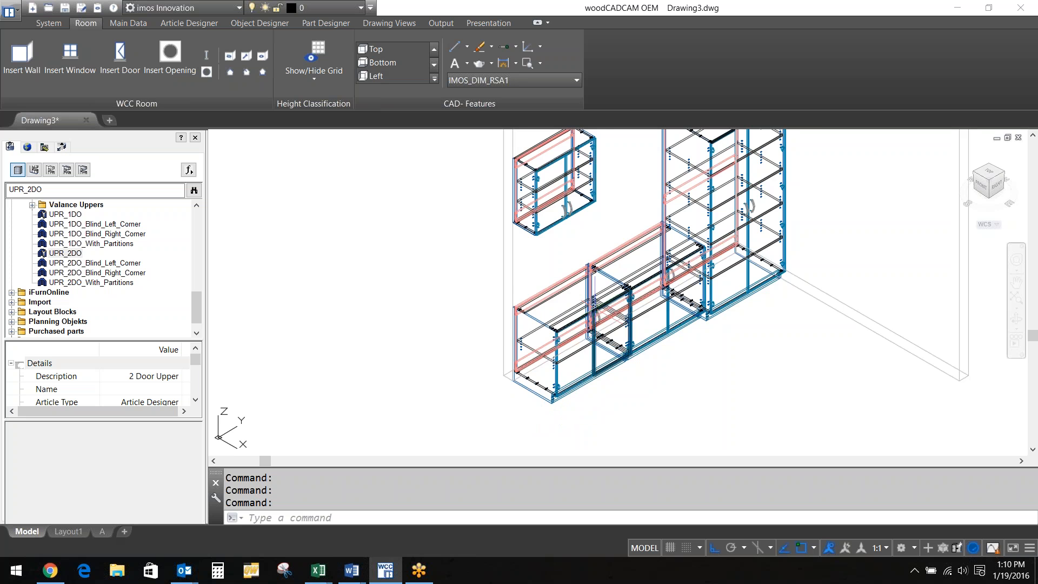
scroll(593, 305, "up", 2)
scroll(594, 305, "up", 3)
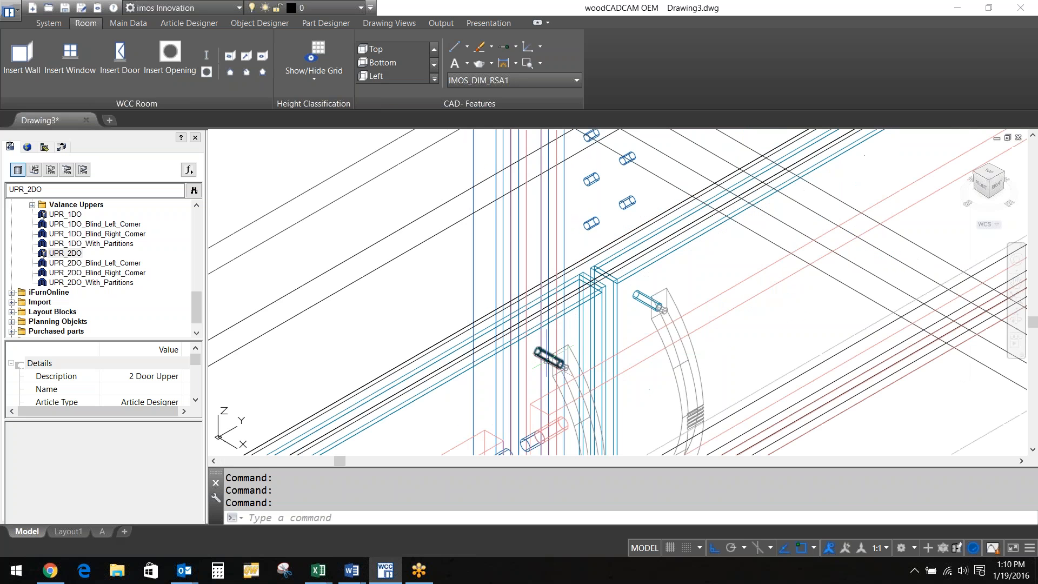
scroll(698, 194, "up", 2)
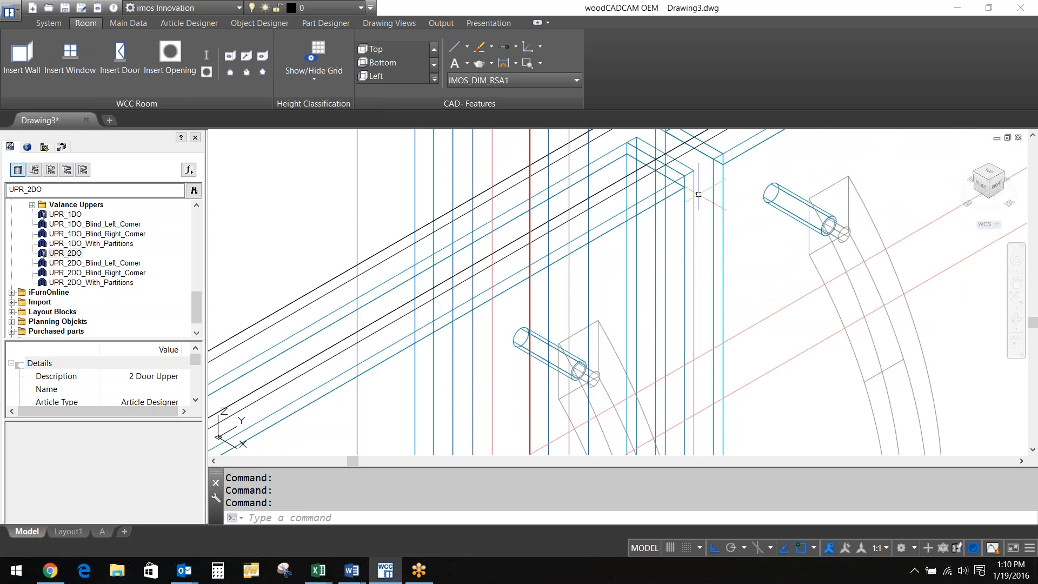
scroll(699, 194, "down", 6)
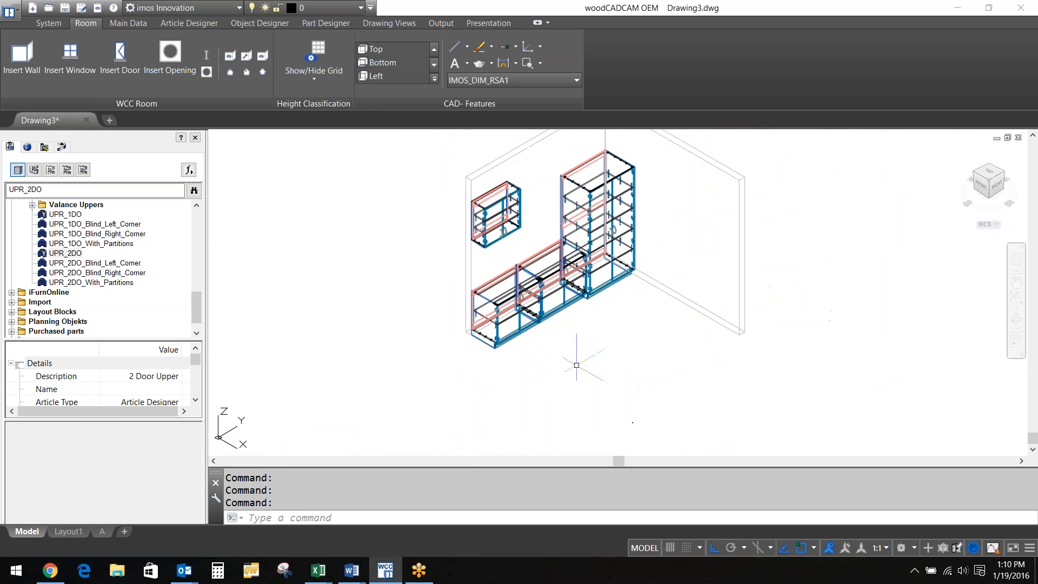
scroll(576, 361, "down", 2)
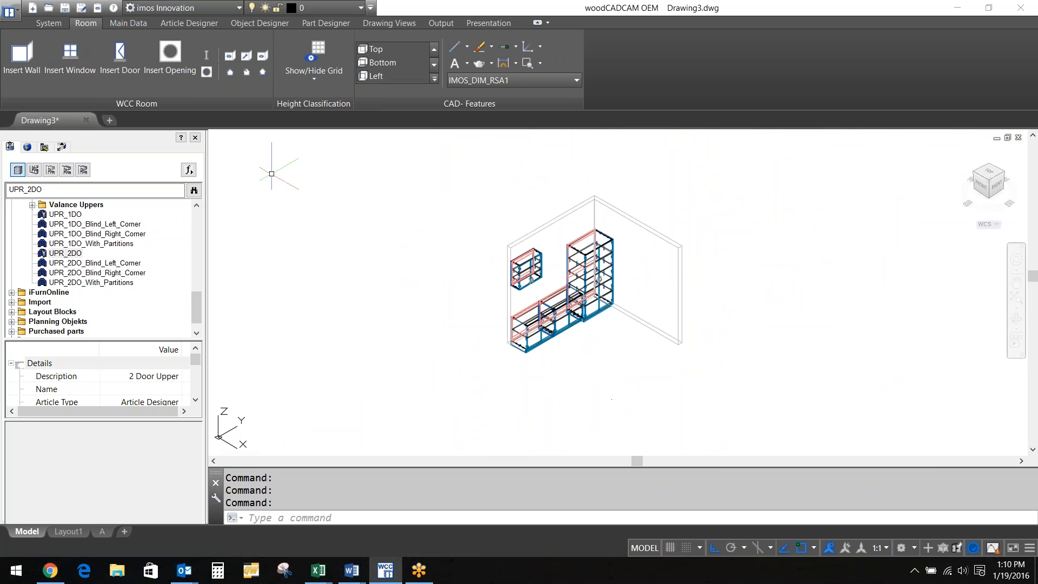
Window-select all walls and cabinets for a 2D Plan View and place it left of the model
left_click(391, 23)
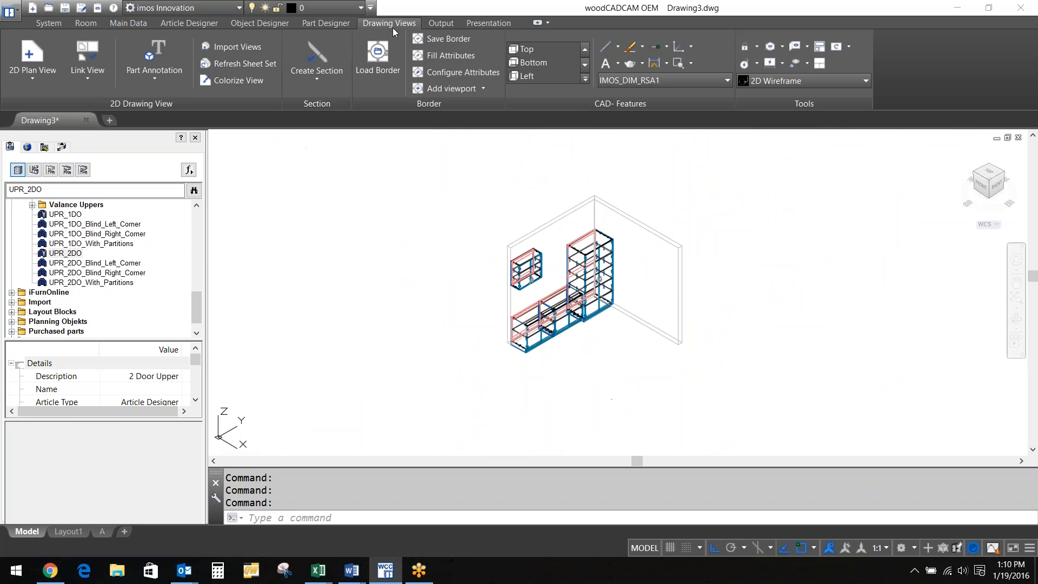
left_click(29, 67)
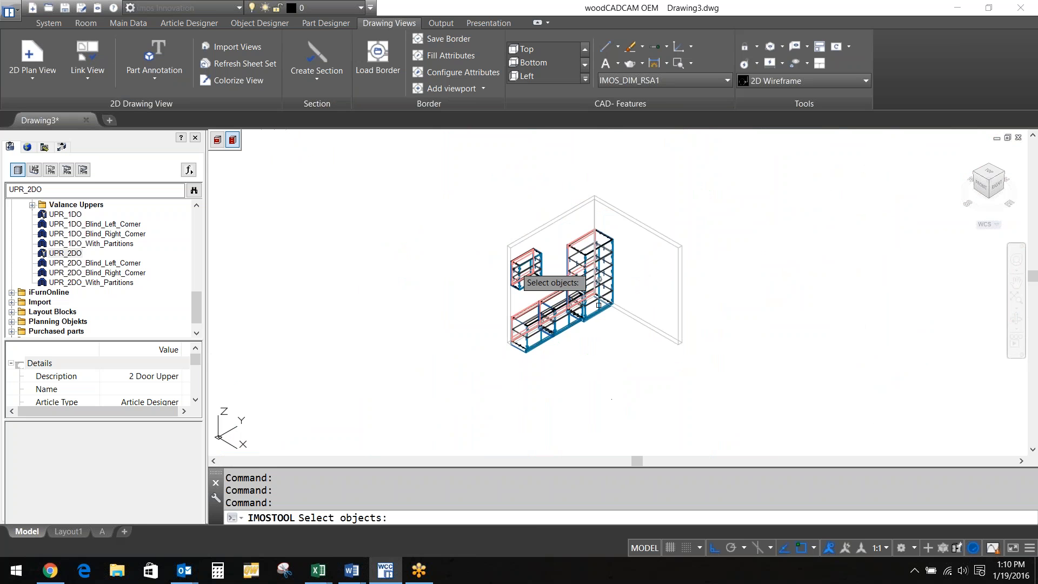
left_click(763, 390)
left_click(438, 133)
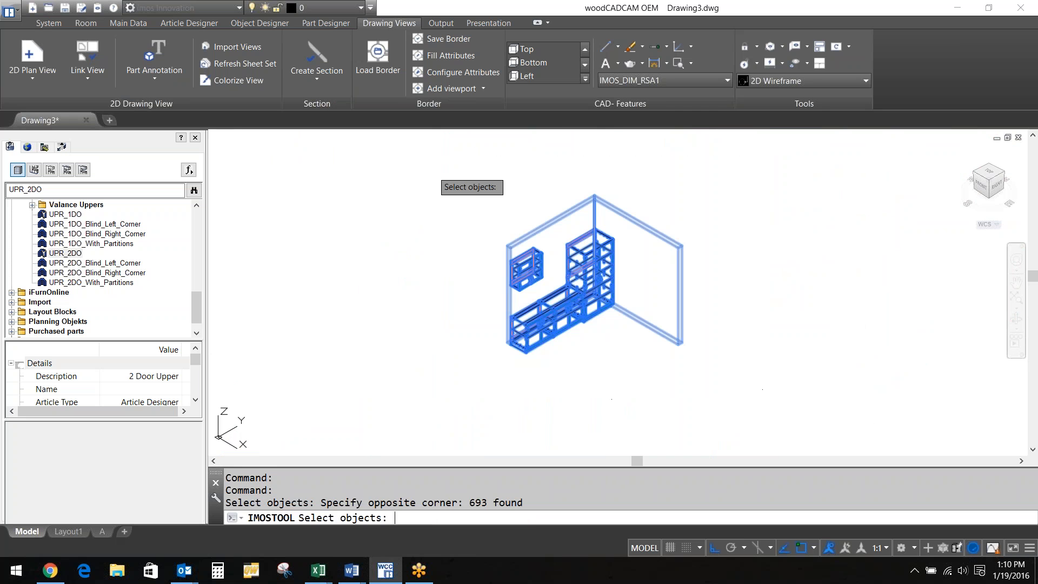
key("Return")
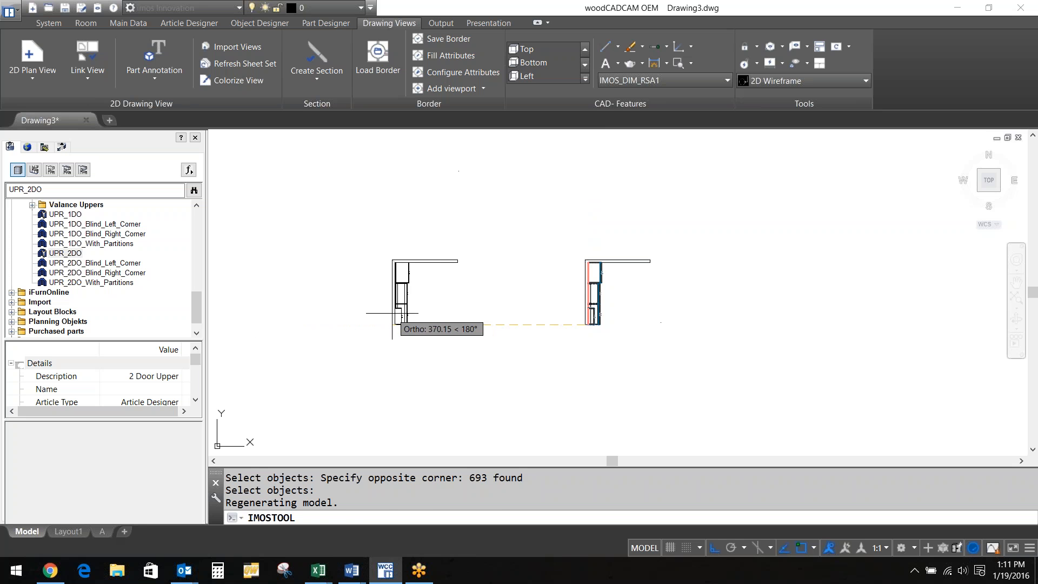
left_click(392, 314)
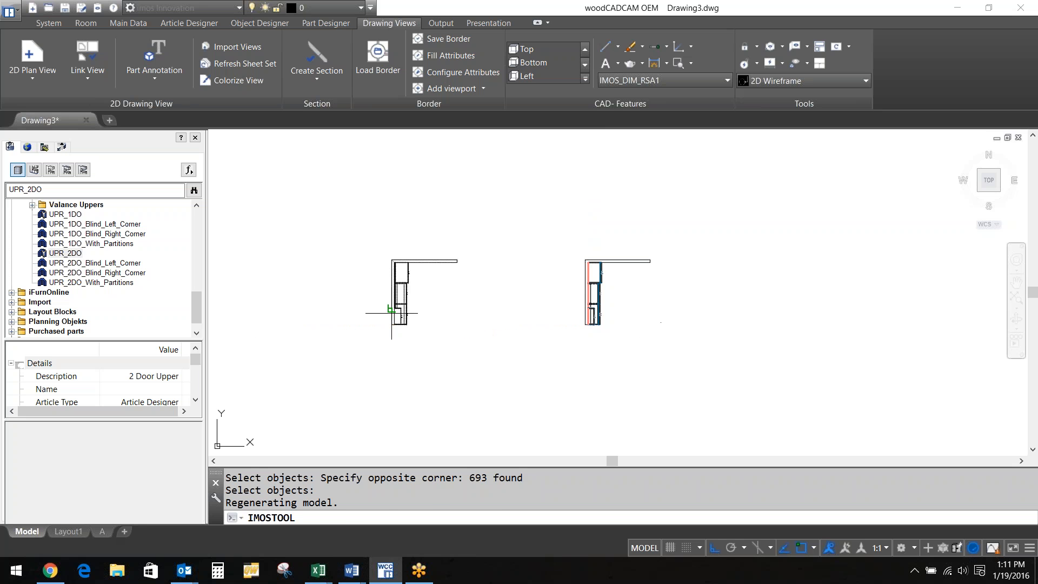
left_click(406, 369)
scroll(400, 308, "up", 8)
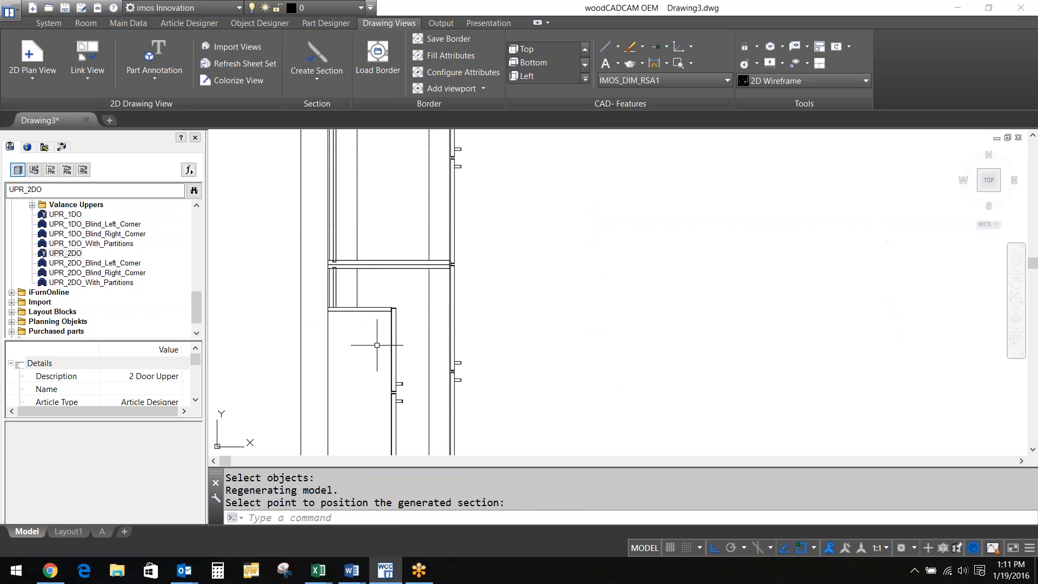
scroll(382, 331, "up", 6)
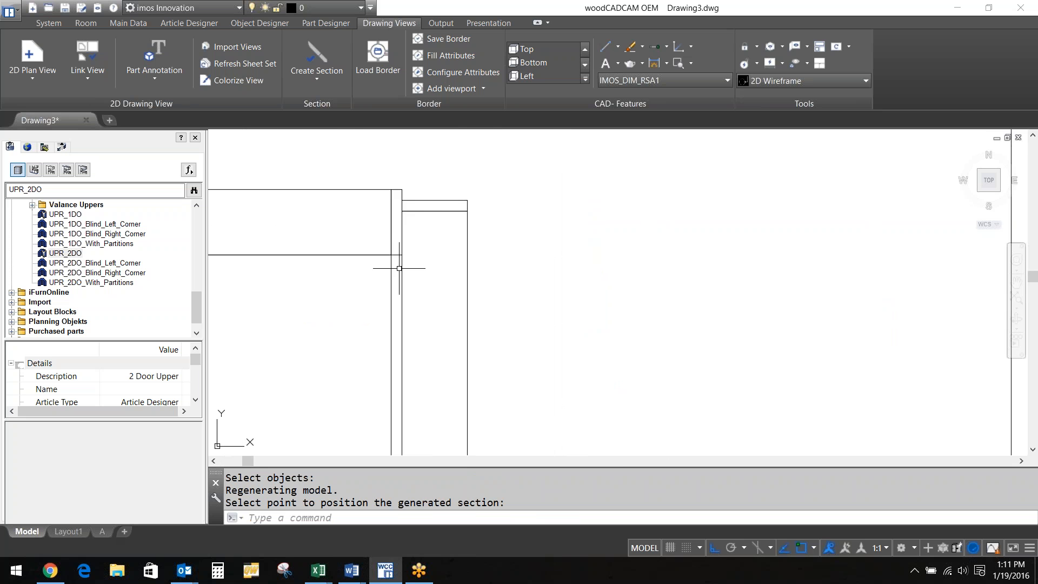
scroll(400, 262, "down", 4)
scroll(401, 357, "up", 3)
scroll(401, 358, "down", 6)
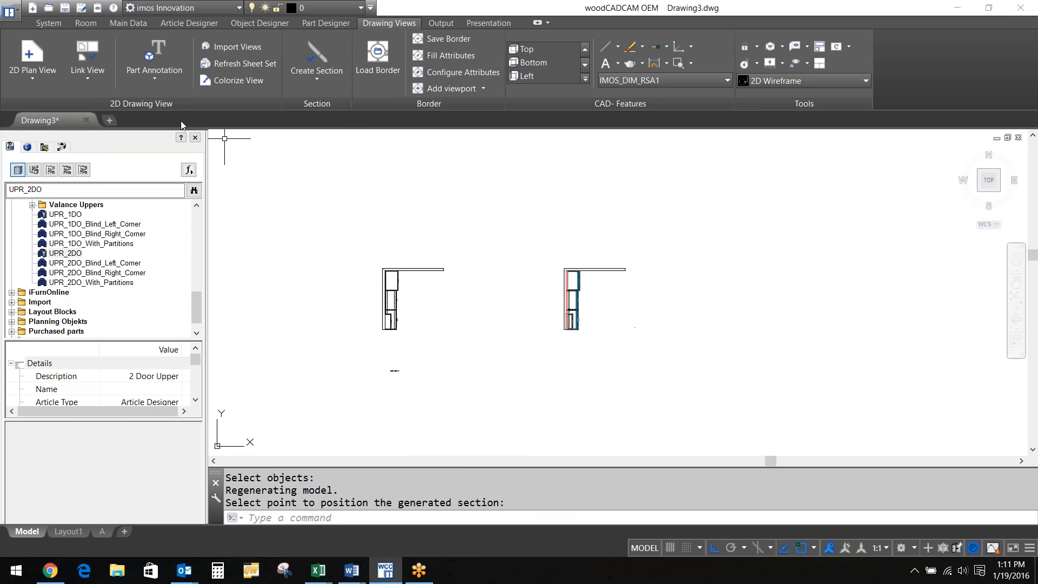
Start a 2D Elevation View using the plan view as source and insertion point
left_click(31, 77)
left_click(59, 129)
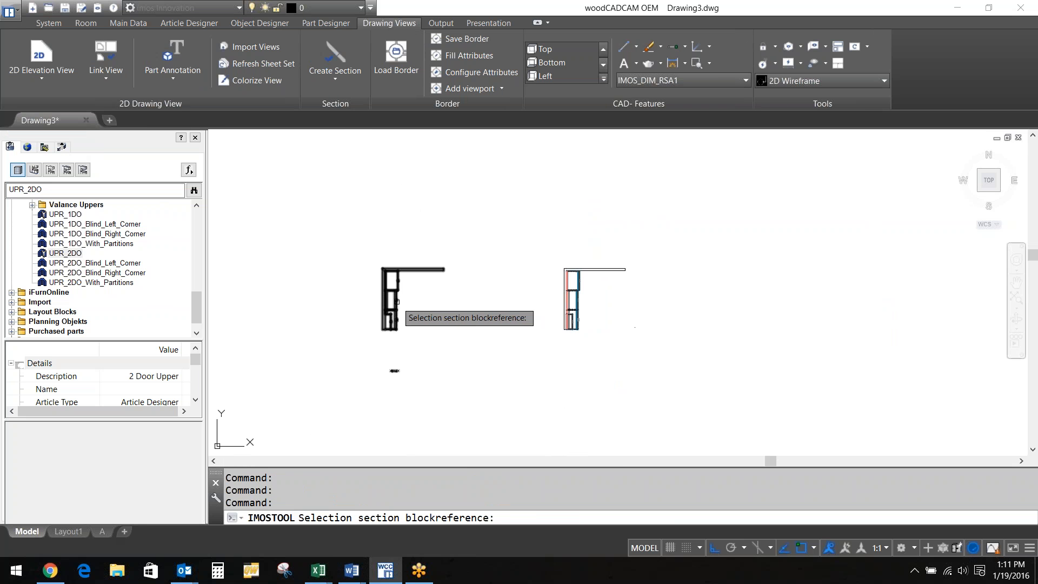
left_click(399, 300)
left_click(409, 300)
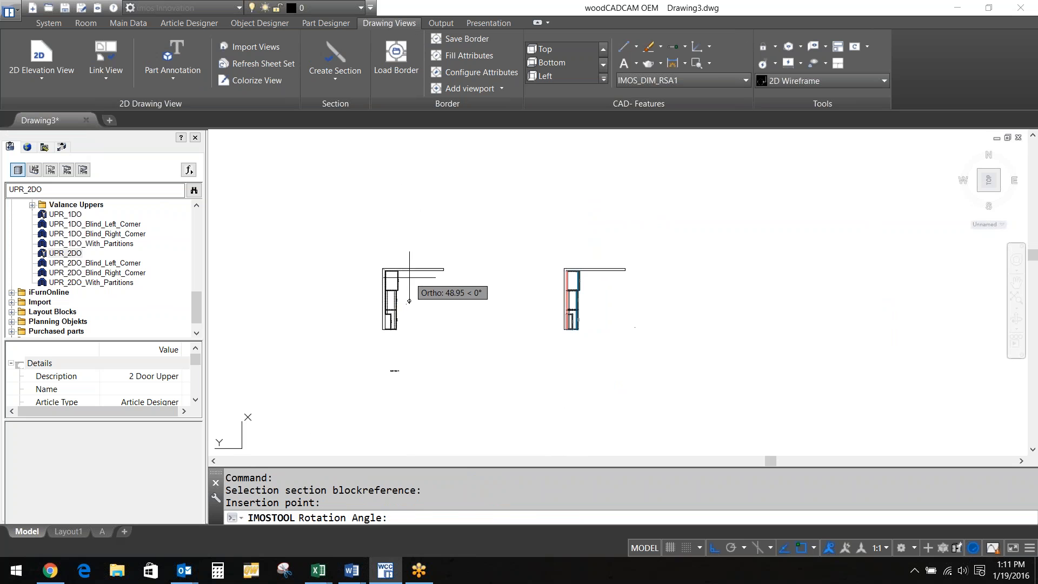
scroll(401, 335, "up", 5)
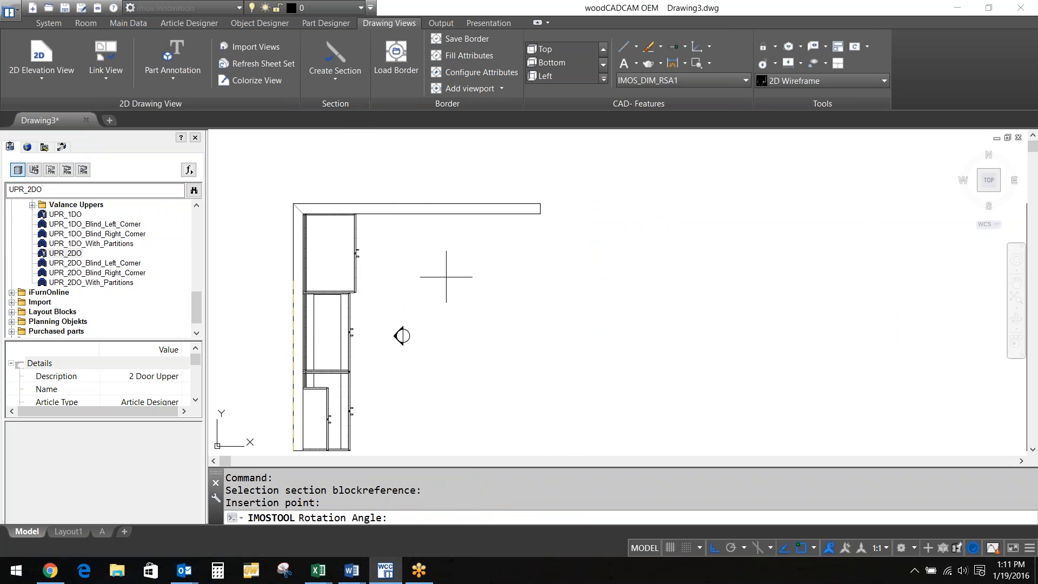
scroll(540, 286, "down", 6)
Accept the elevation's rotation and place it left of the plan view
left_click(316, 321)
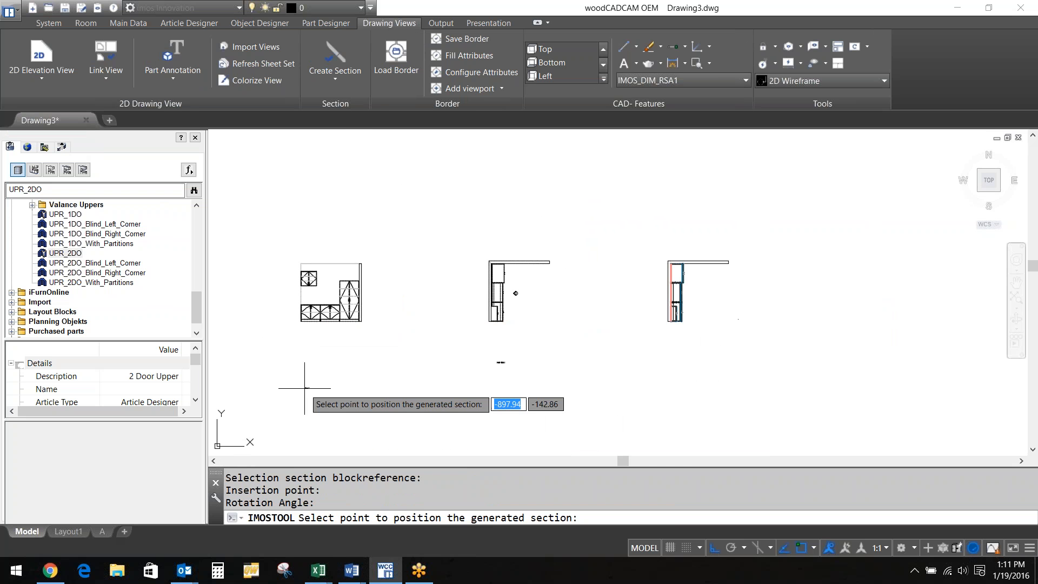
left_click(303, 369)
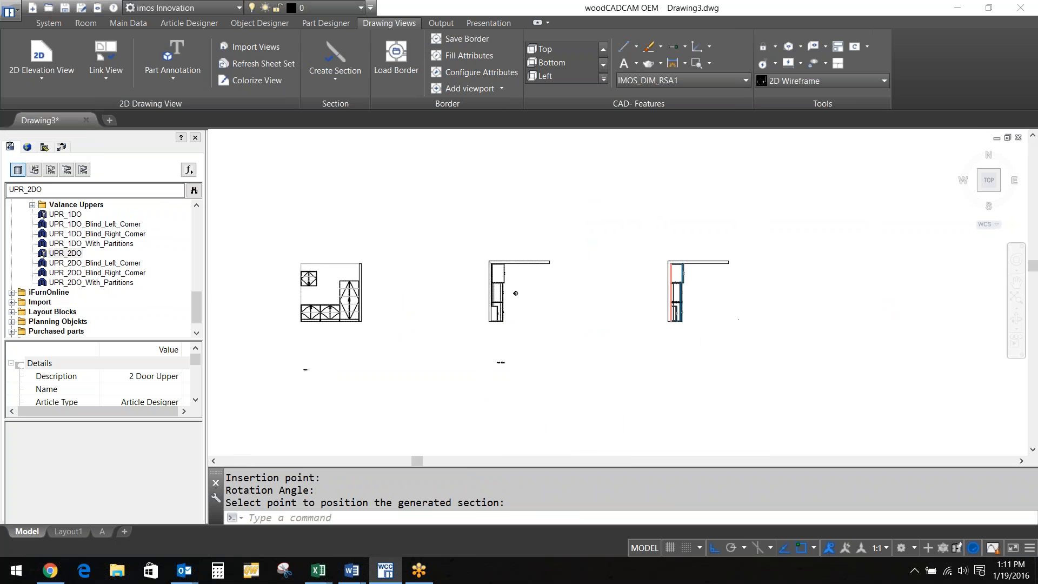
scroll(319, 303, "up", 10)
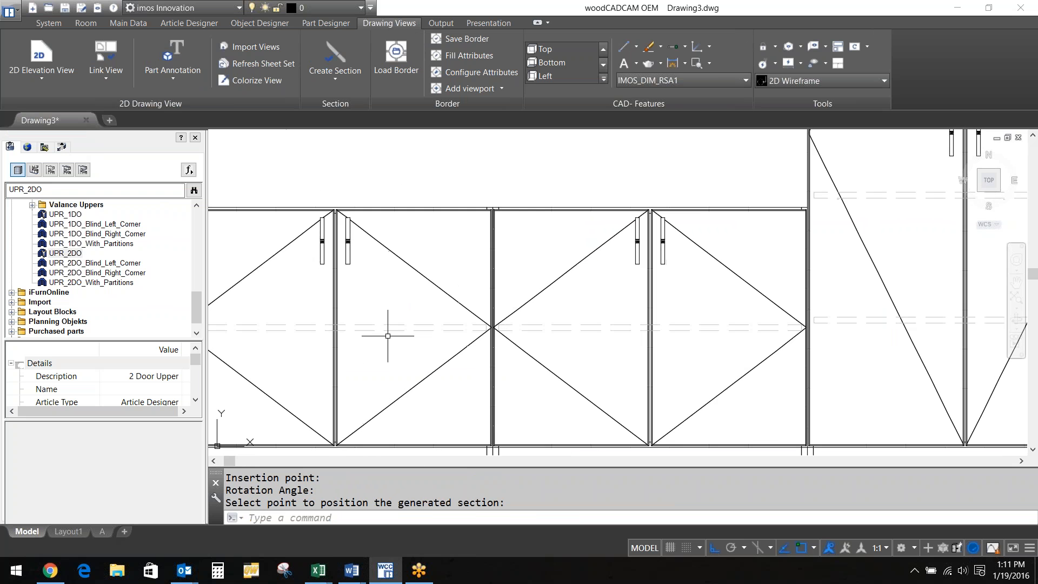
scroll(328, 236, "up", 3)
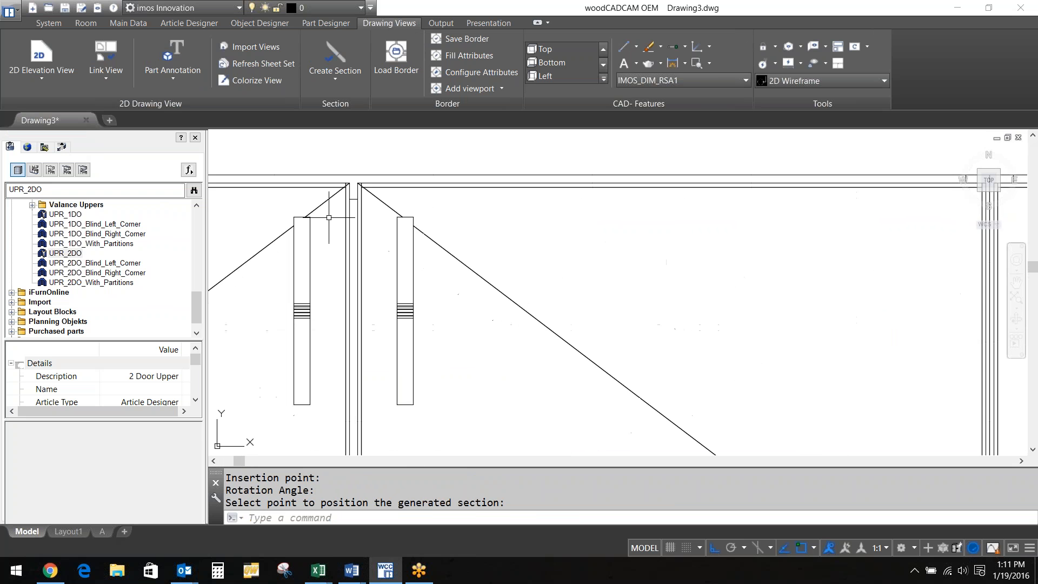
scroll(377, 279, "down", 10)
scroll(377, 280, "down", 6)
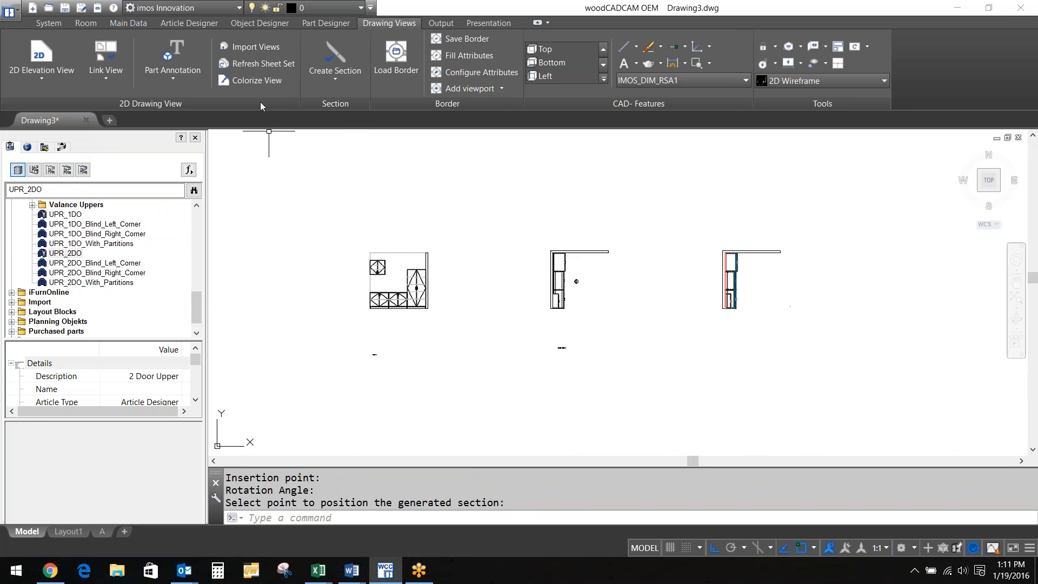
left_click(332, 53)
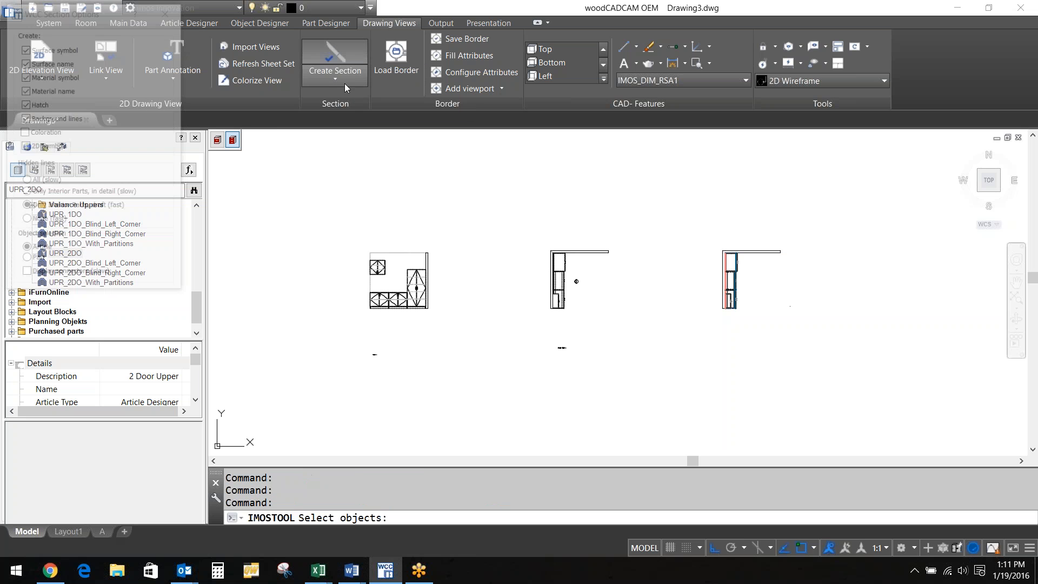
Select the three left-hand cabinets to include in the section
left_click(372, 294)
left_click(376, 272)
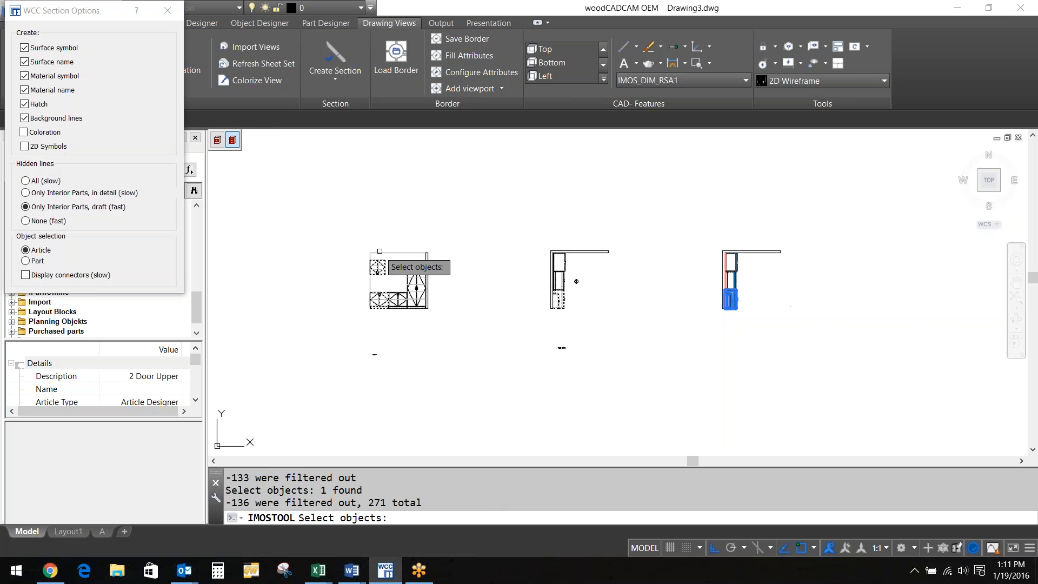
left_click(378, 261)
scroll(378, 262, "up", 6)
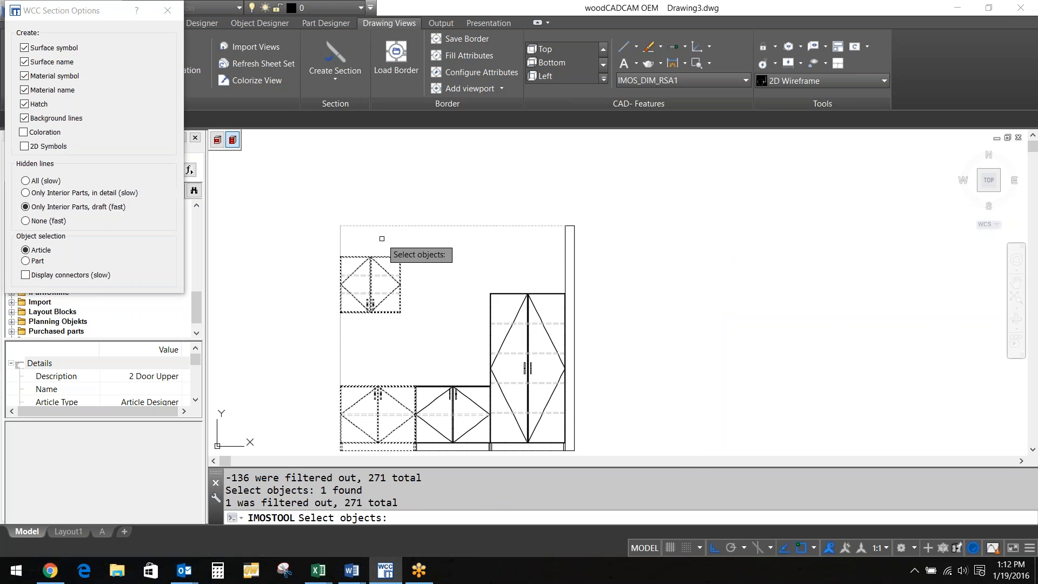
key("Return")
scroll(417, 201, "down", 4)
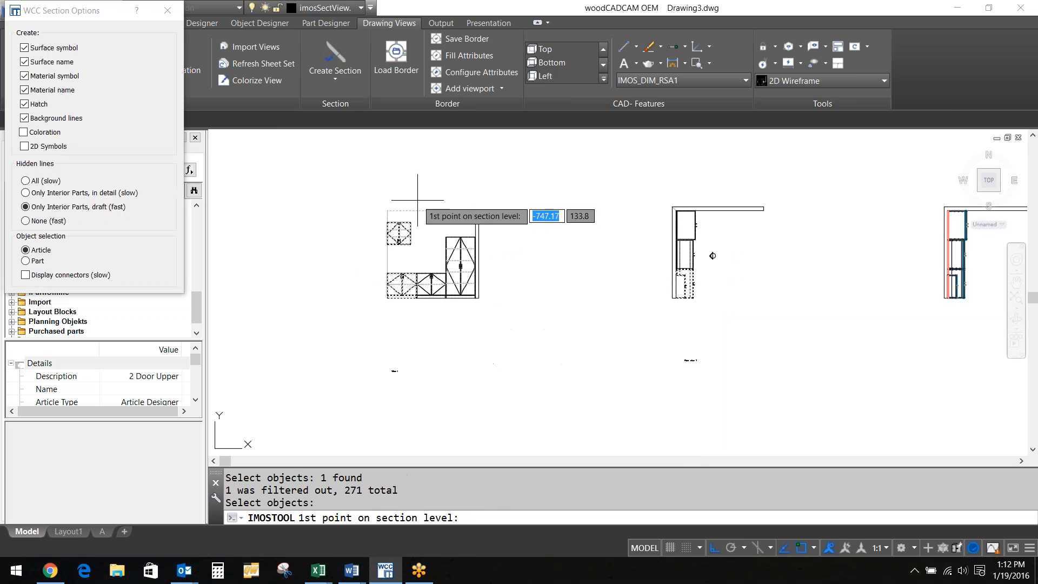
Draw a vertical section line, name it A, and place section A-A with its label
left_click(396, 308)
left_click(395, 189)
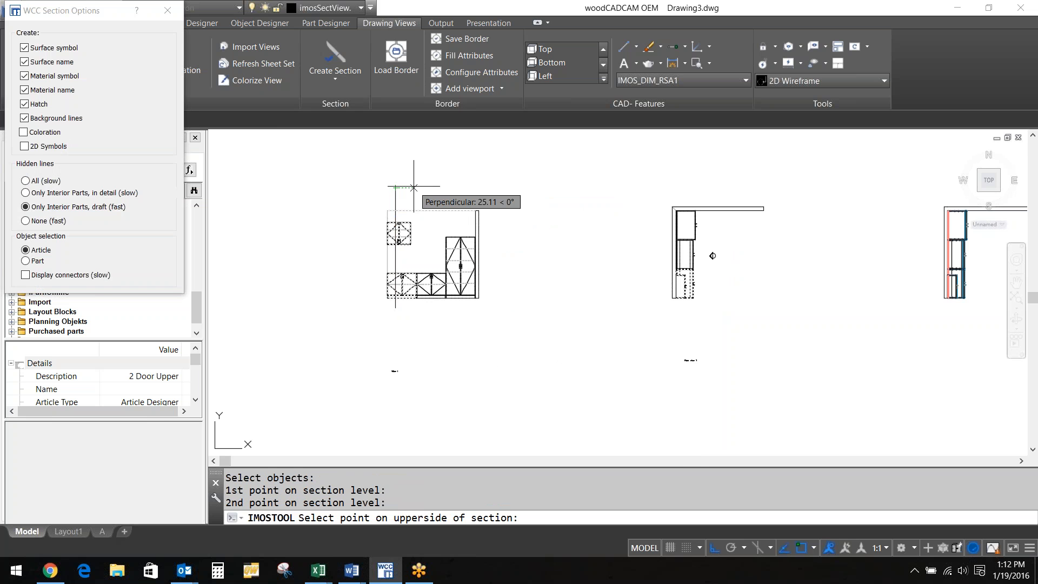
scroll(386, 194, "up", 2)
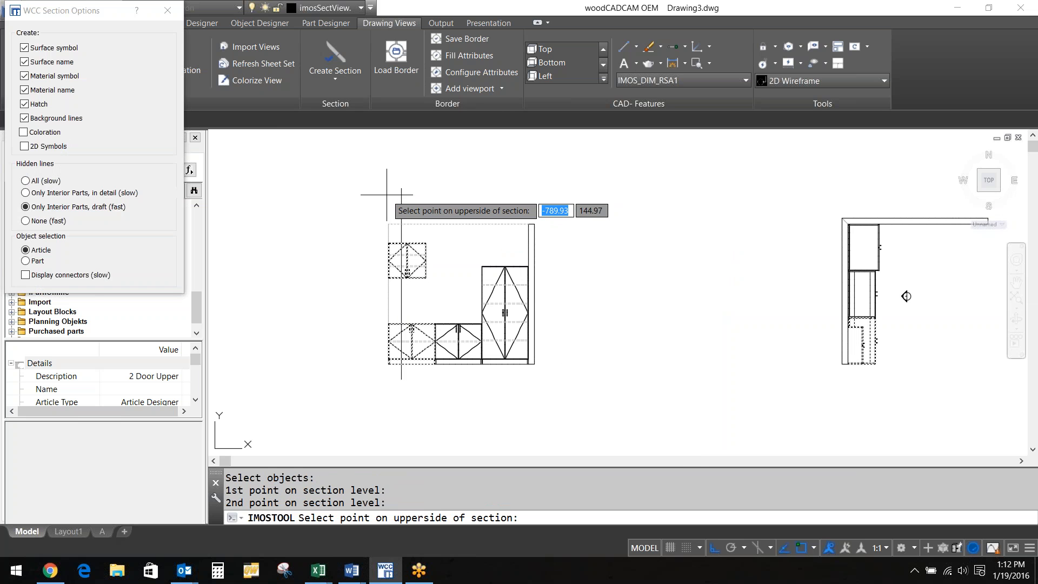
left_click(387, 194)
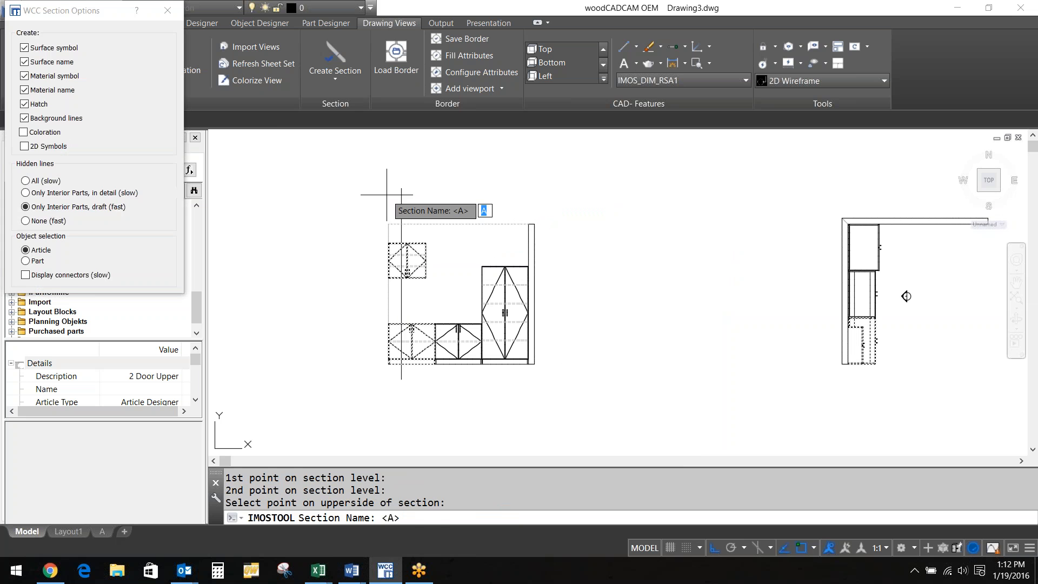
key("Return")
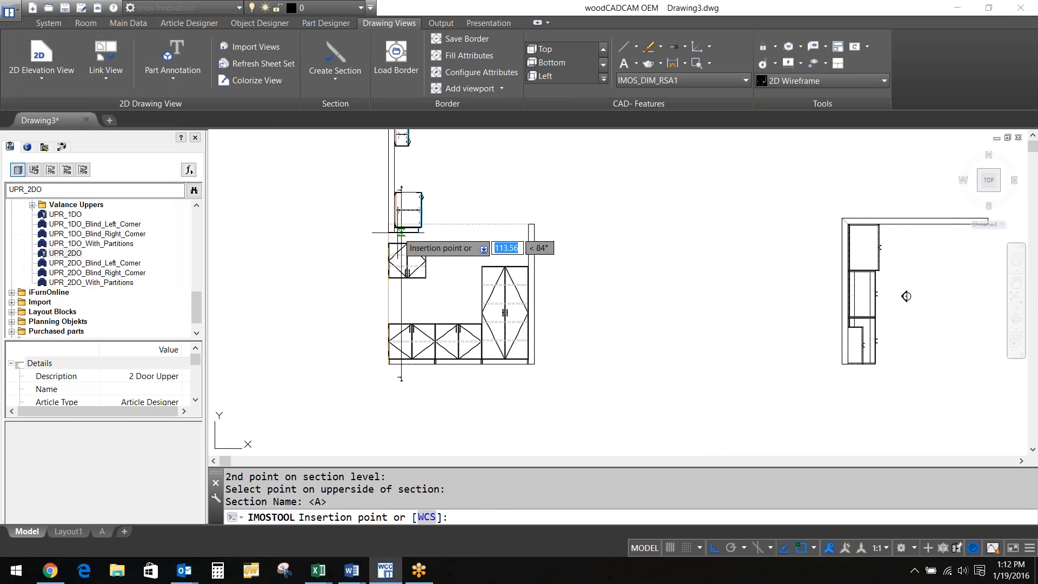
scroll(280, 335, "up", 2)
middle_click_drag(299, 335, 475, 317)
left_click(299, 335)
left_click(300, 436)
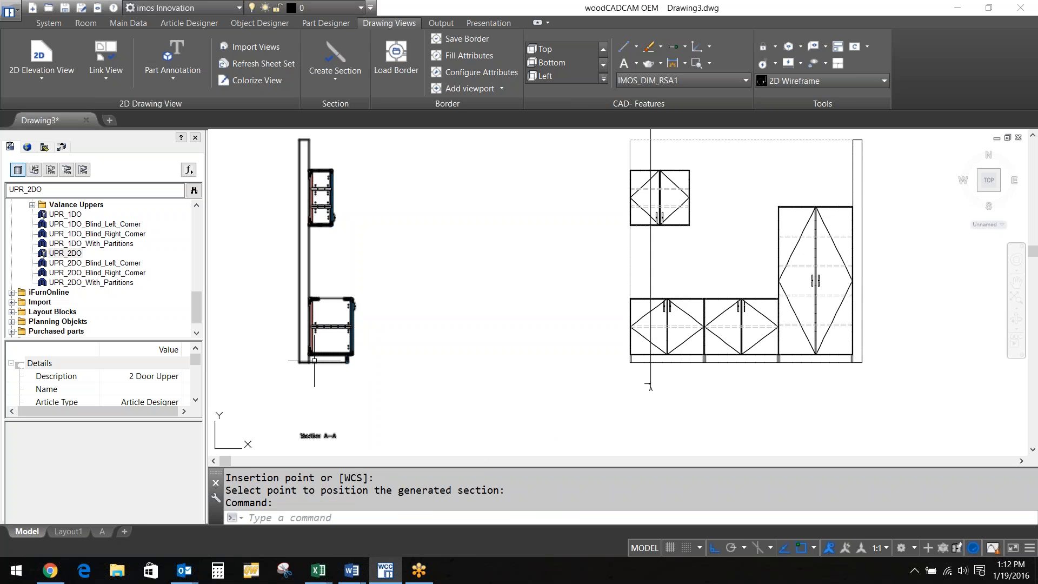
scroll(312, 369, "up", 4)
scroll(314, 381, "up", 5)
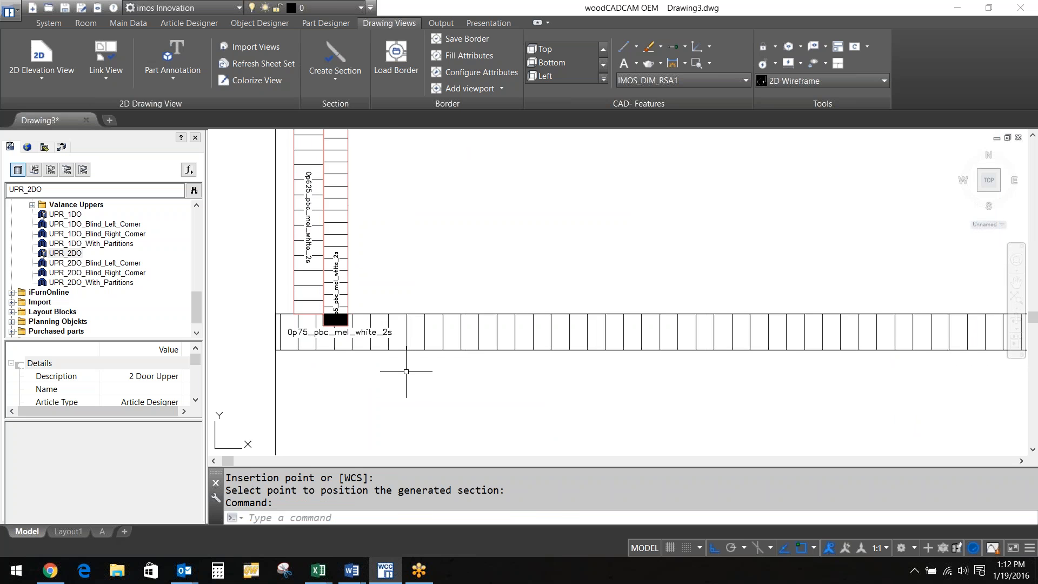
scroll(406, 371, "down", 5)
middle_click_drag(538, 241, 498, 312)
scroll(549, 346, "down", 8)
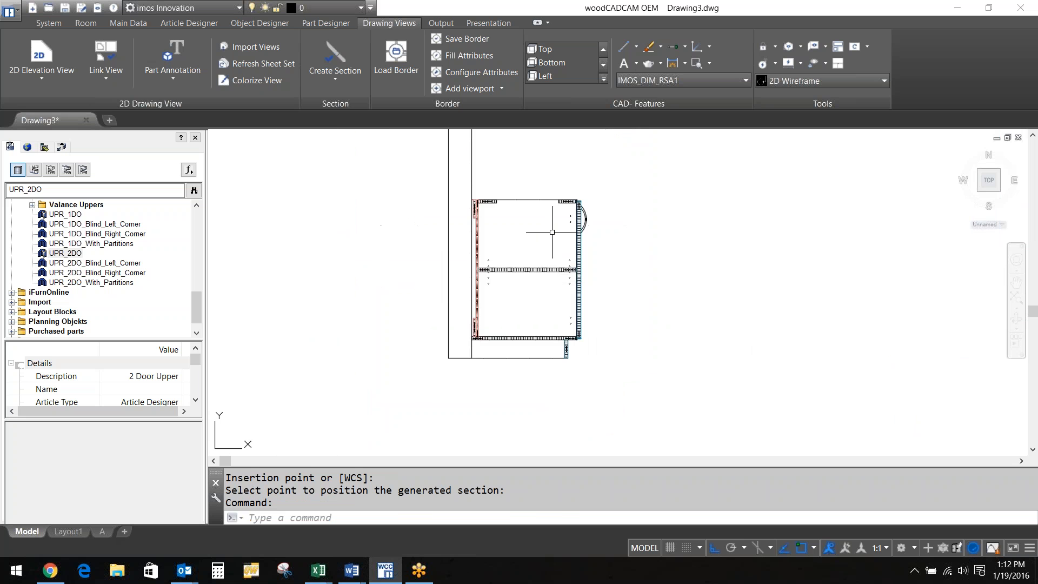
scroll(592, 274, "down", 5)
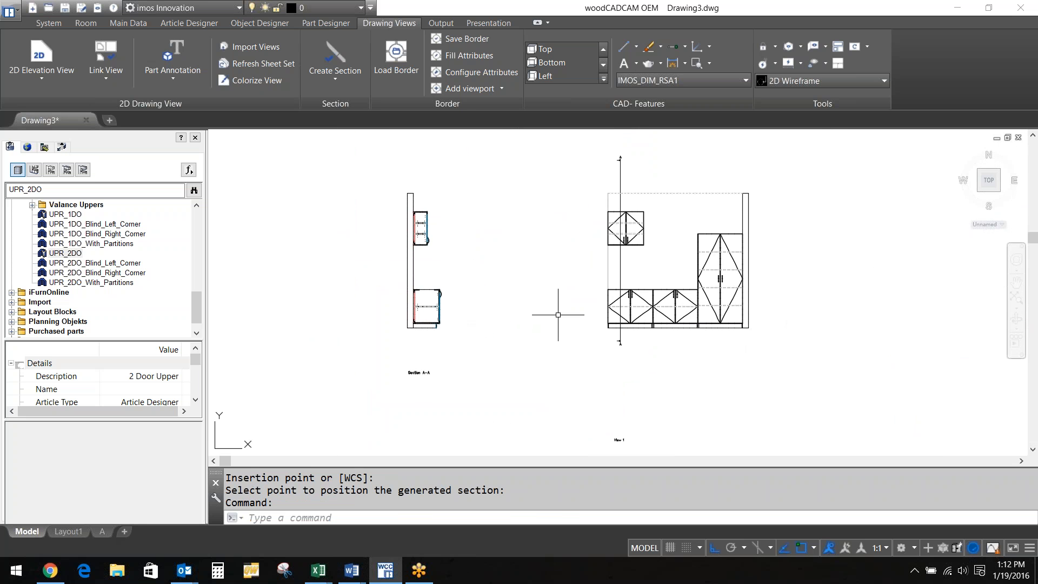
left_click(336, 57)
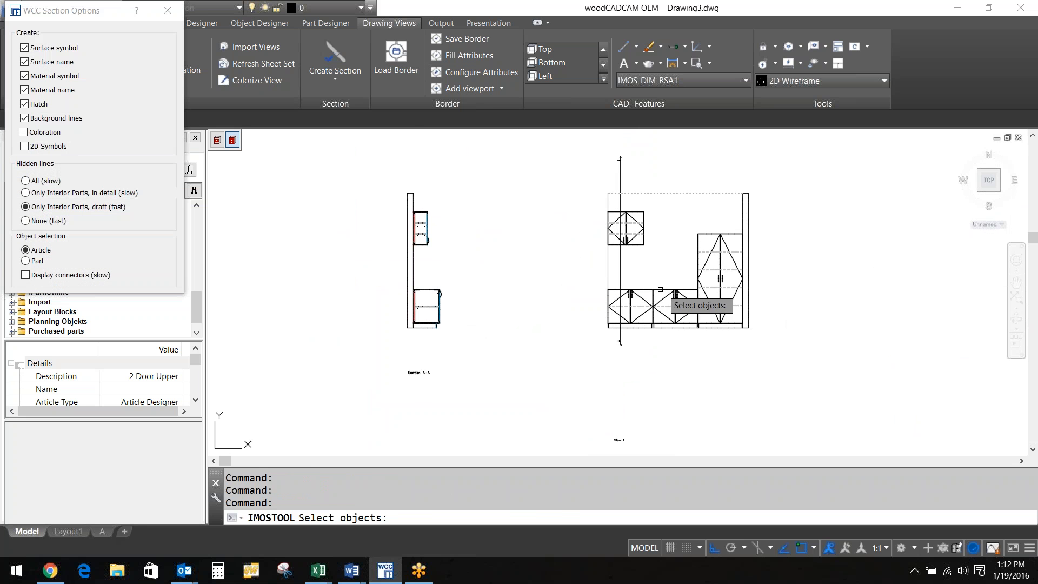
Select the base and tall cabinets and draw a horizontal section line named B
left_click(636, 289)
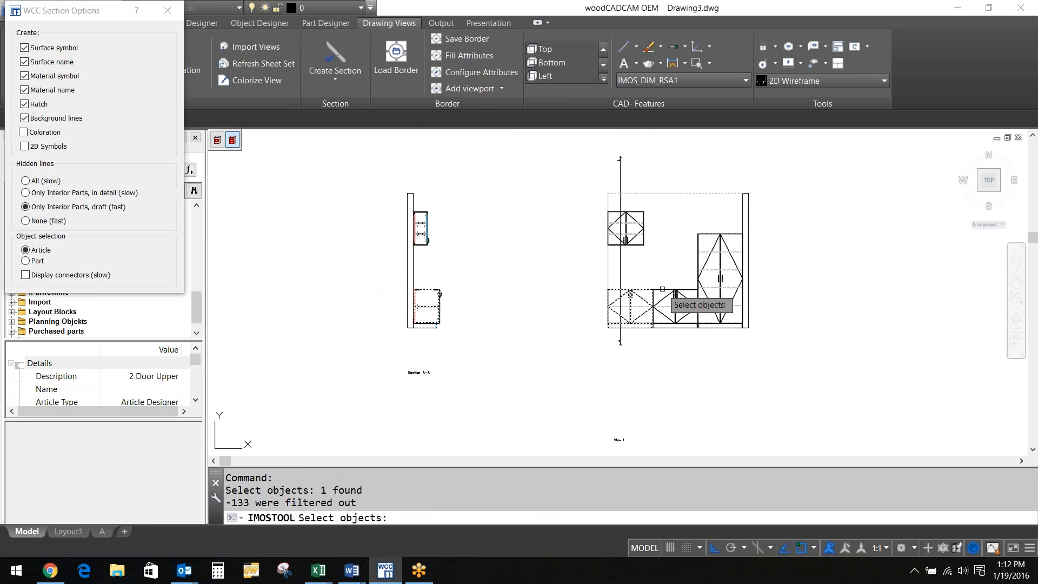
left_click(702, 231)
key("Return")
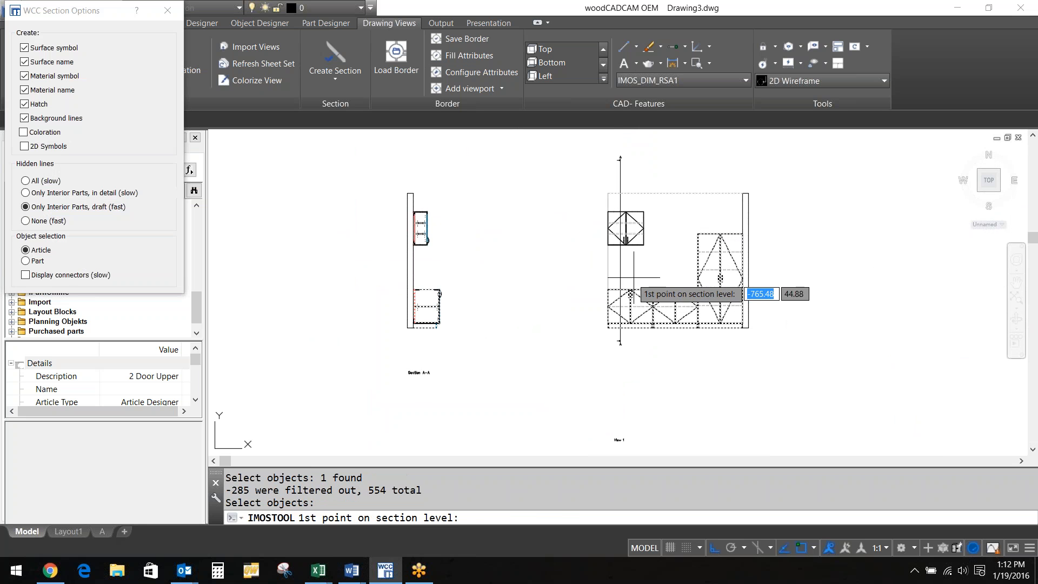
left_click(582, 309)
left_click(779, 309)
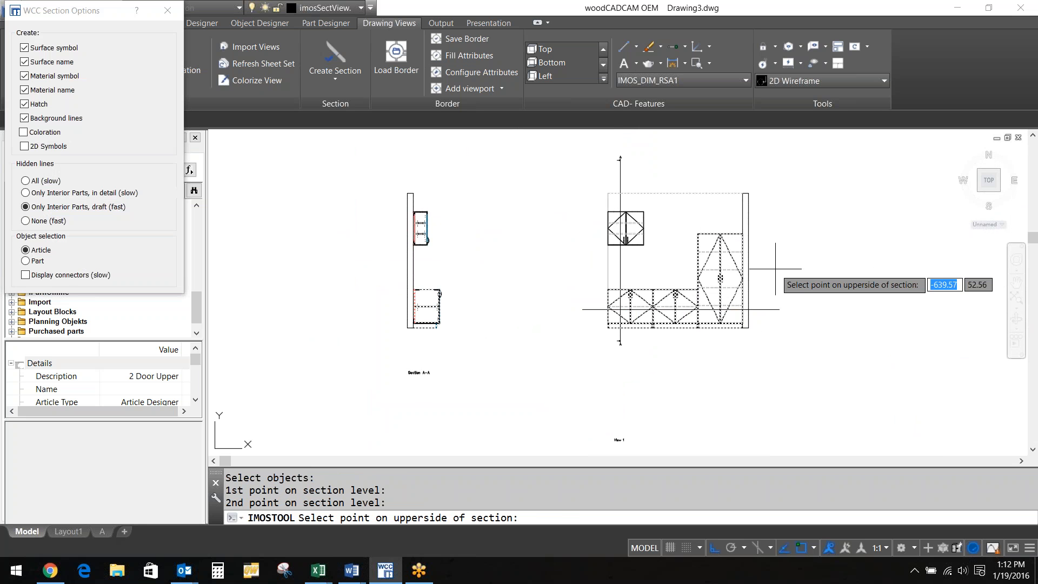
left_click(775, 269)
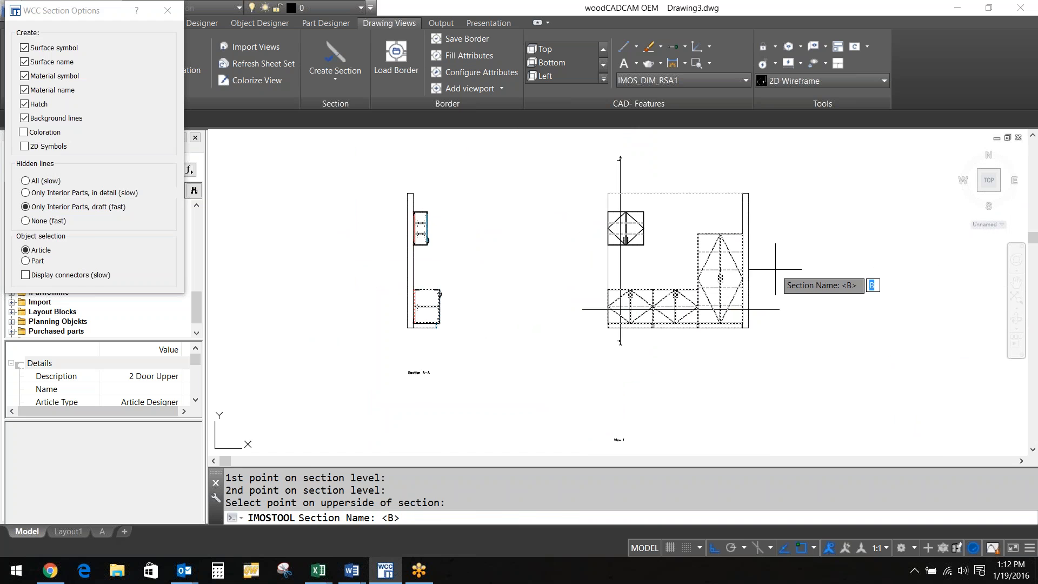
key("Return")
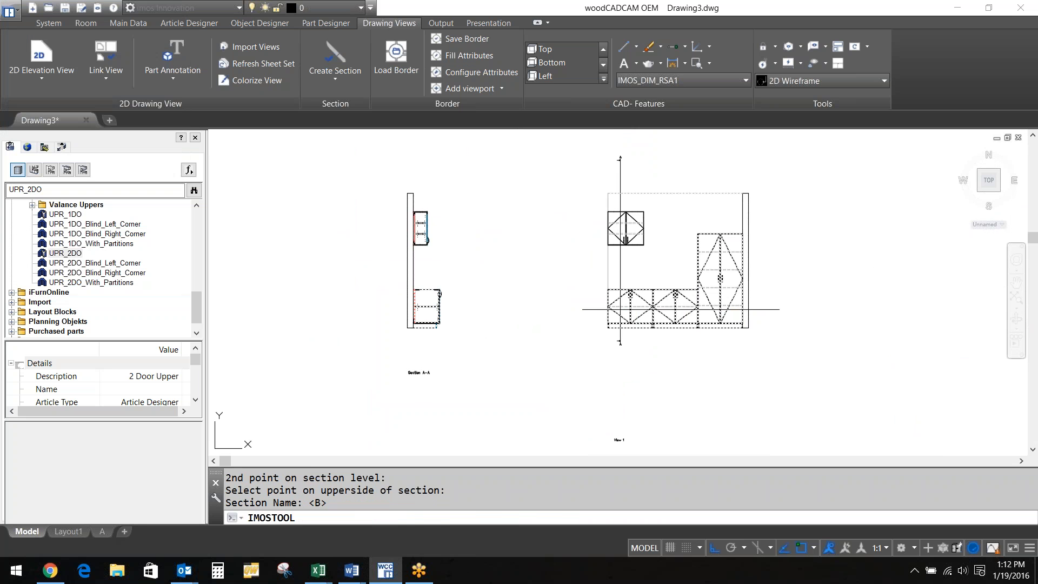
Place section B-B in the empty area below View 1
middle_click_drag(552, 320, 554, 126)
left_click(618, 340)
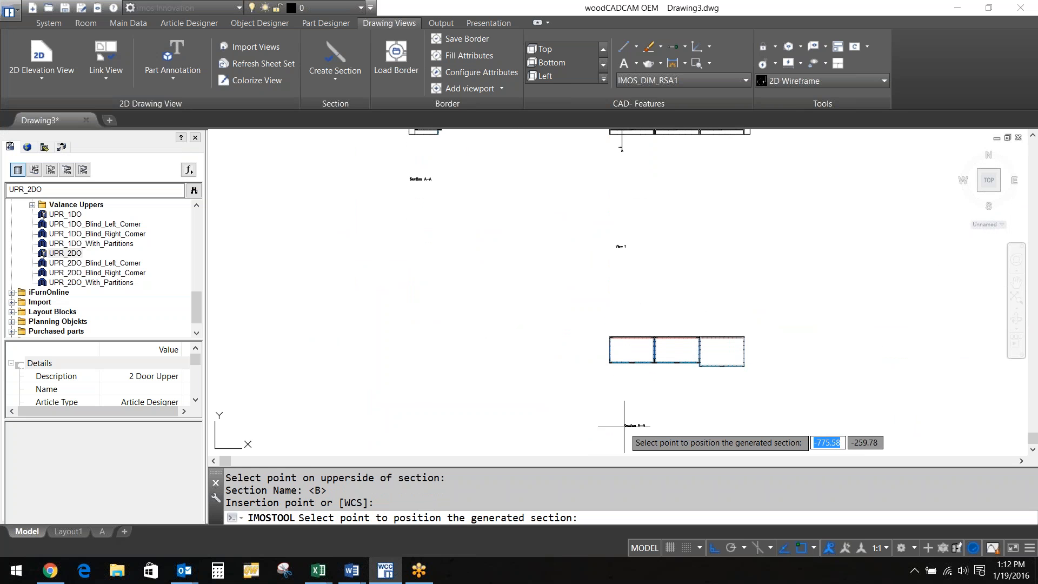
left_click(606, 436)
scroll(638, 349, "up", 6)
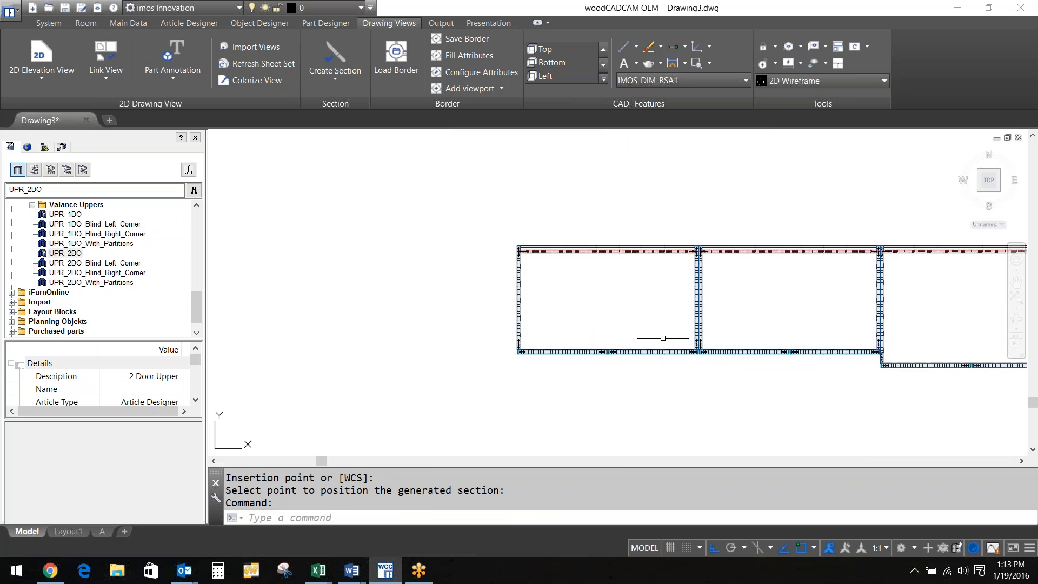
scroll(647, 341, "down", 4)
scroll(646, 342, "down", 6)
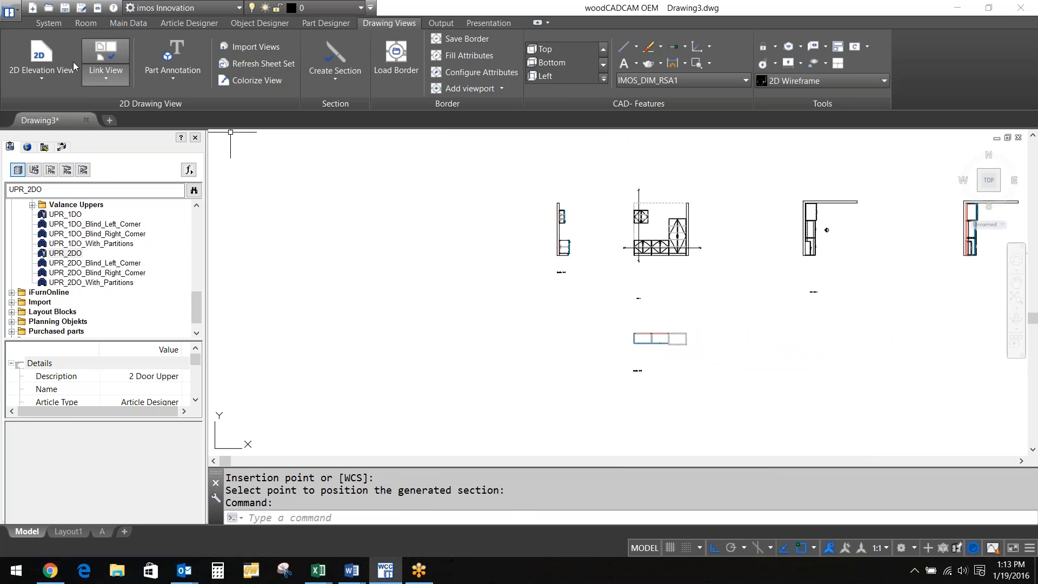
Run View Dimensioning on the kitchen elevation and then on the right-hand side view
left_click(60, 77)
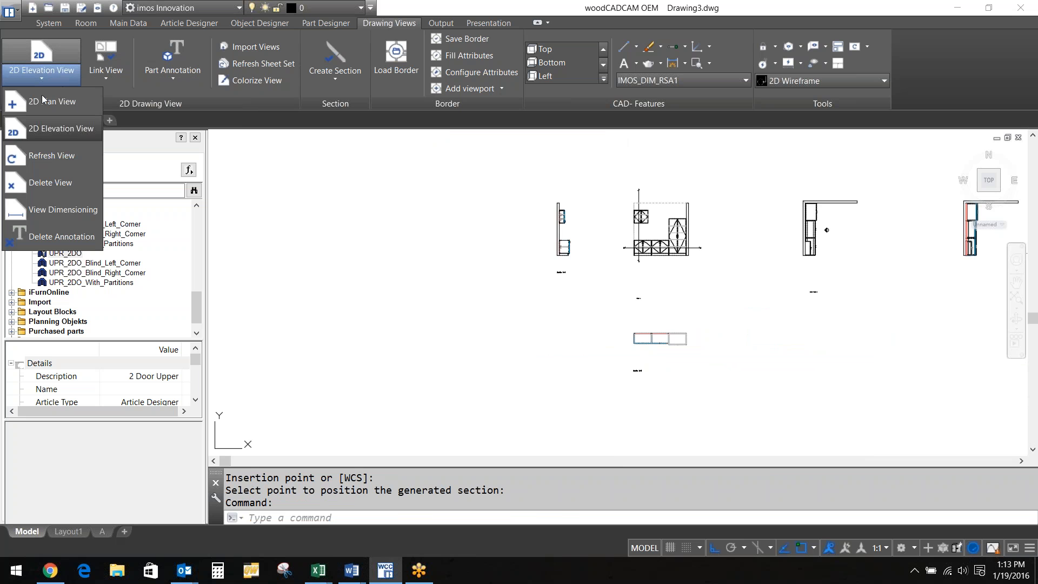
left_click(63, 209)
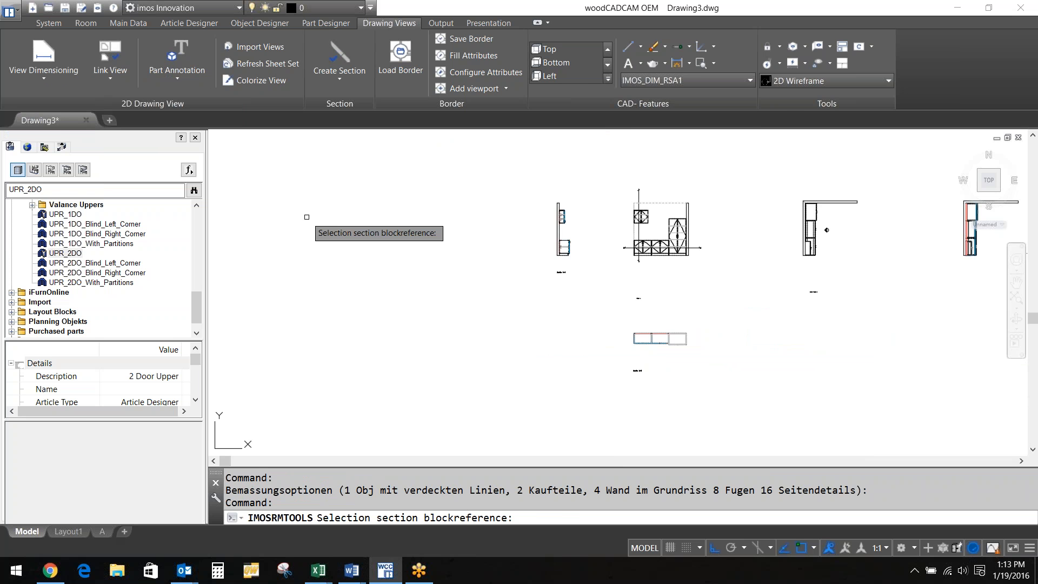
left_click(649, 242)
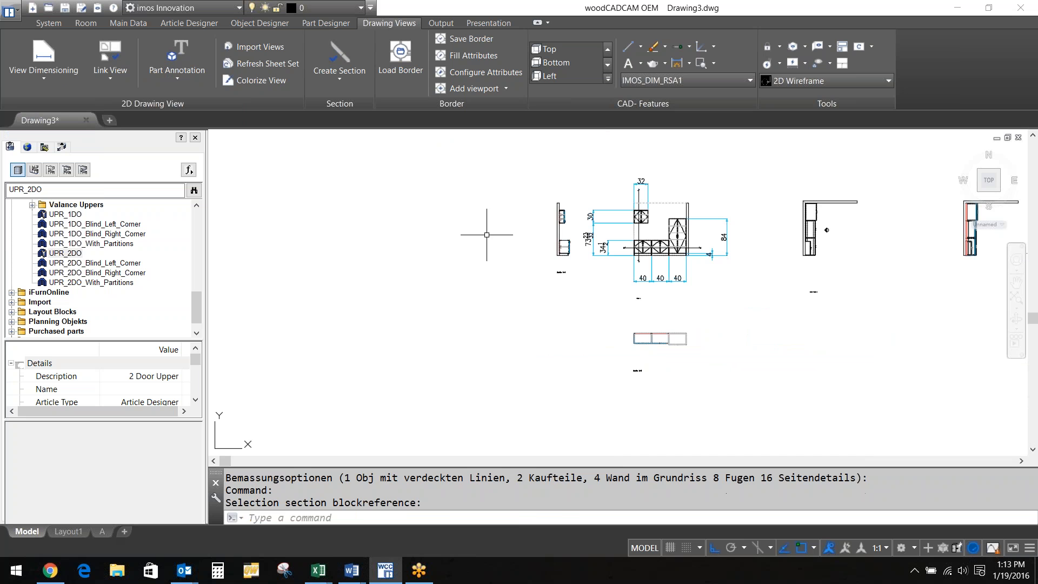
key("Return")
left_click(819, 239)
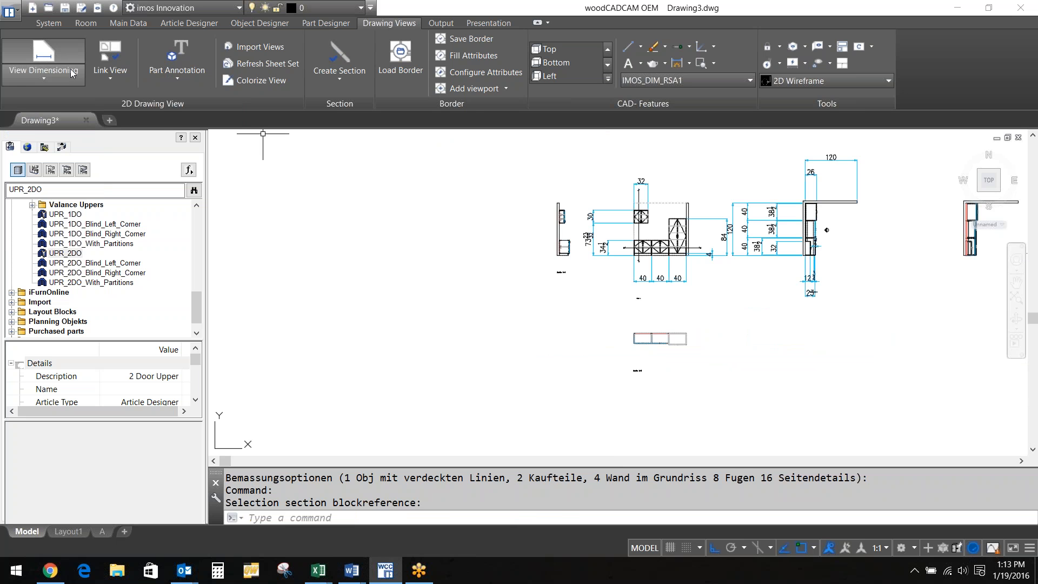
left_click(57, 76)
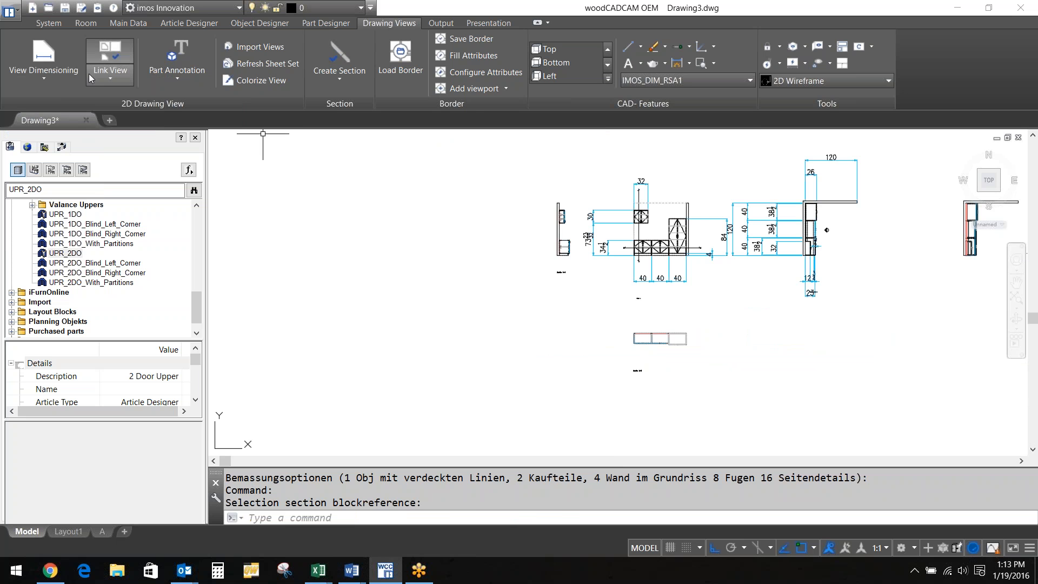
left_click(53, 76)
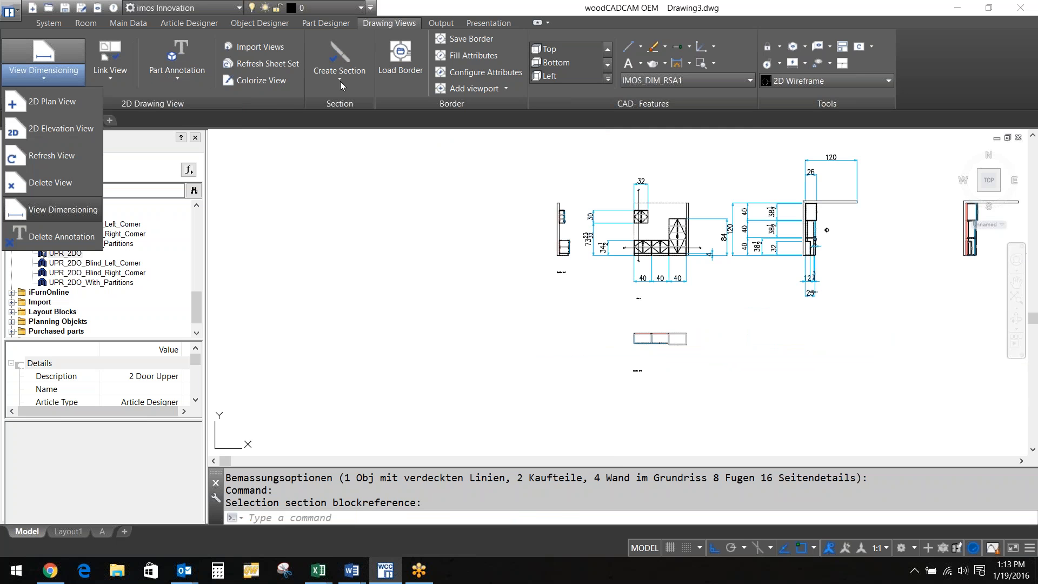
Apply Section Dimensioning to Section A-A, then again to Section B-B
left_click(340, 81)
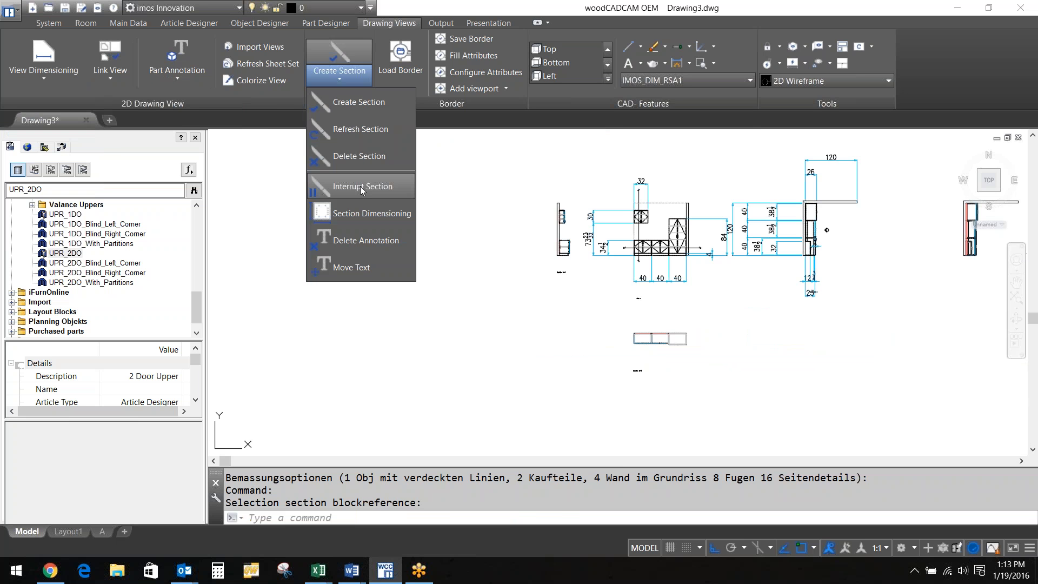
left_click(370, 242)
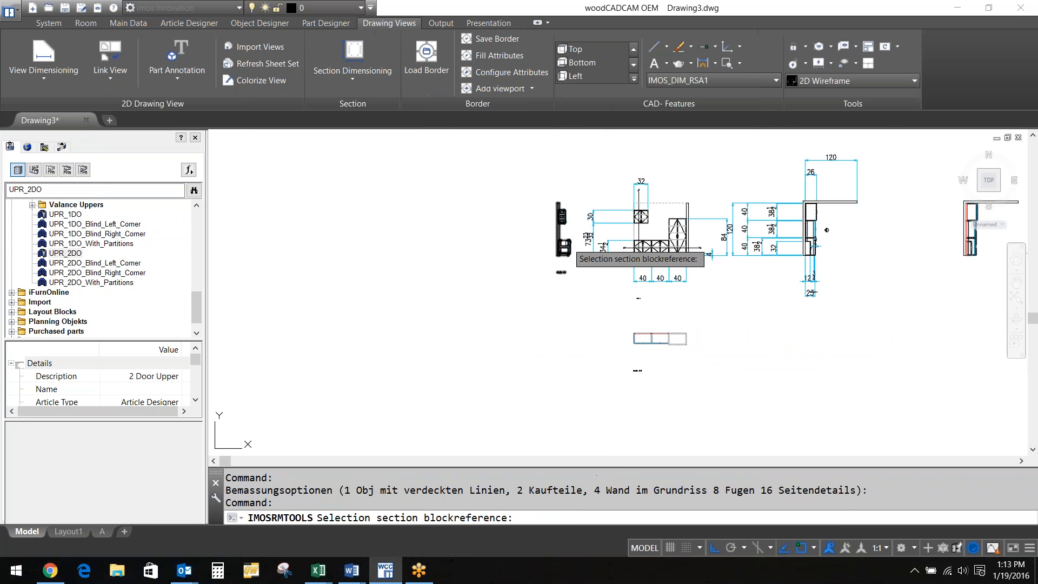
left_click(563, 246)
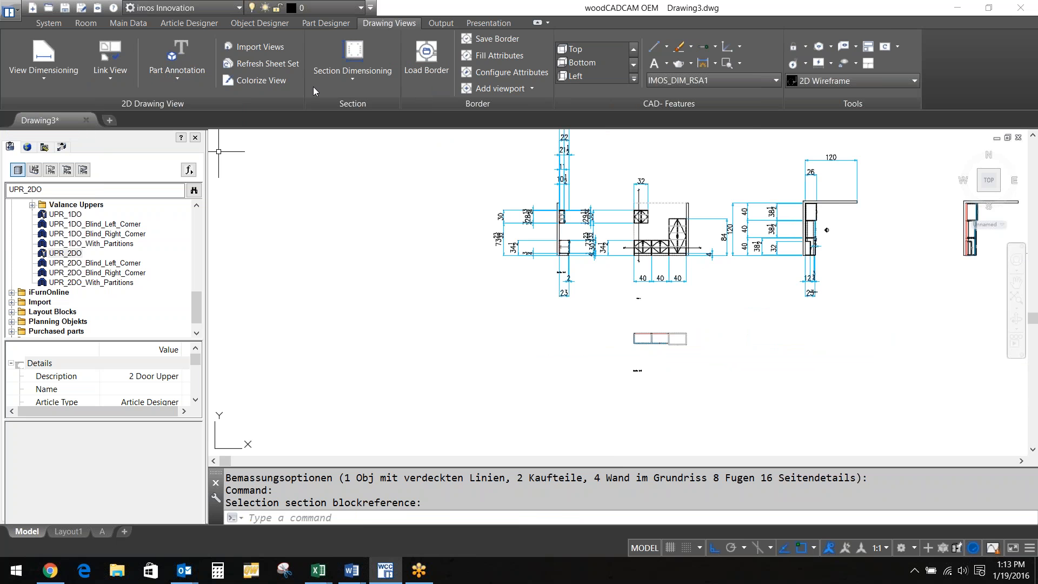
left_click(325, 71)
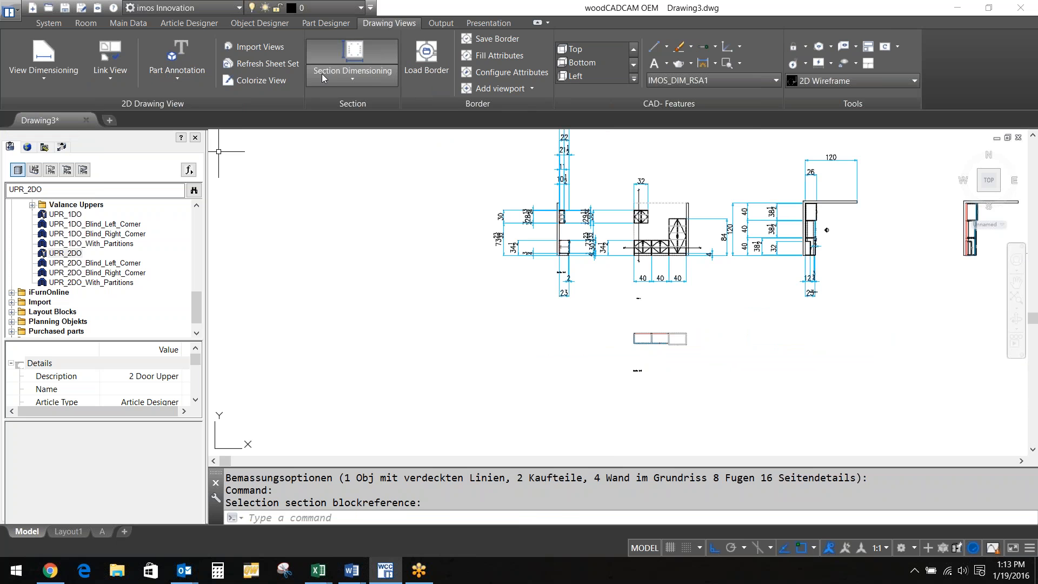
left_click(623, 334)
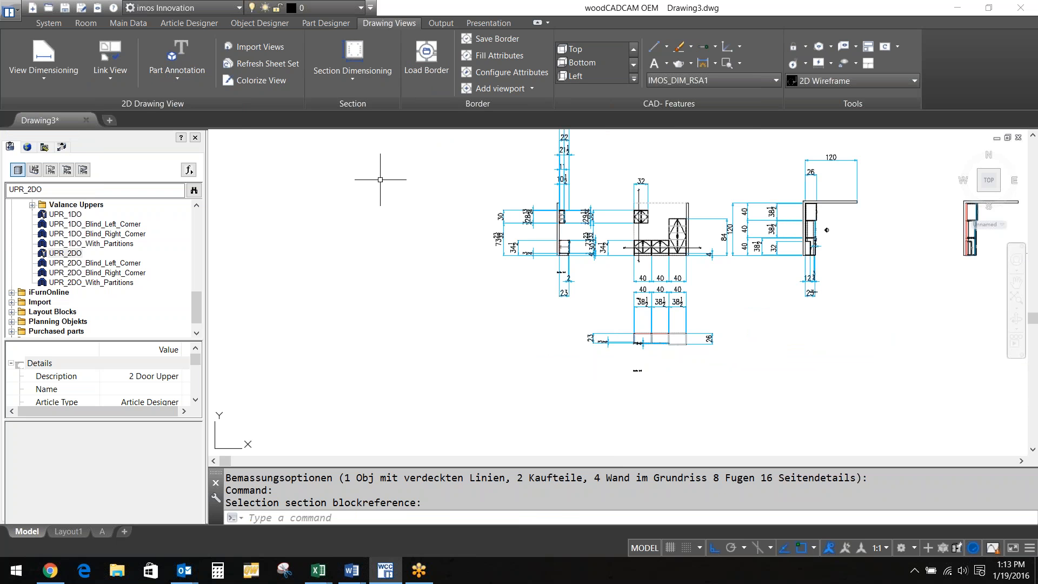
Insert a DIN-A0 border on a new layout and activate its upper-left viewport
left_click(436, 80)
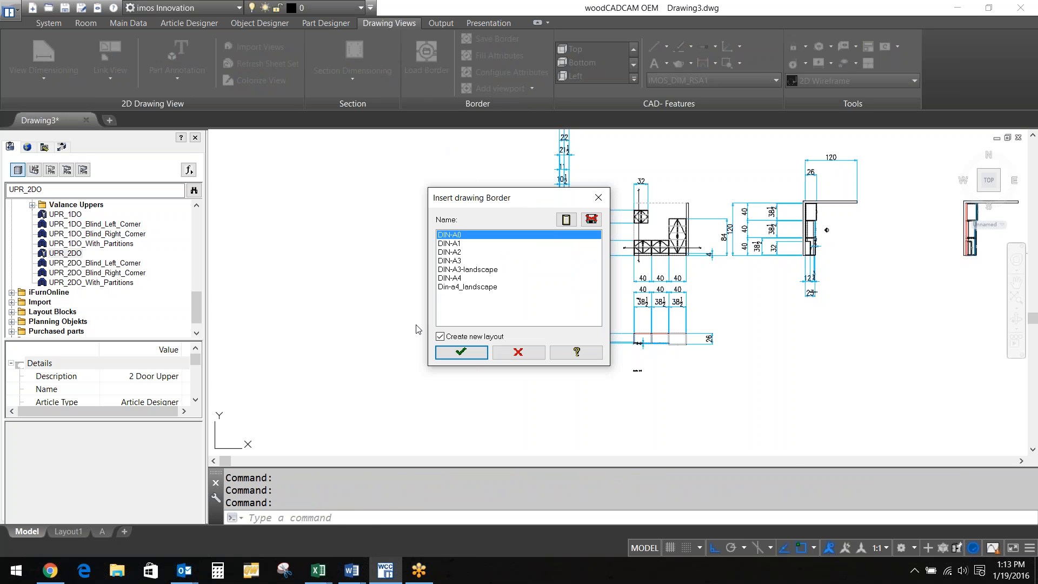
key("Return")
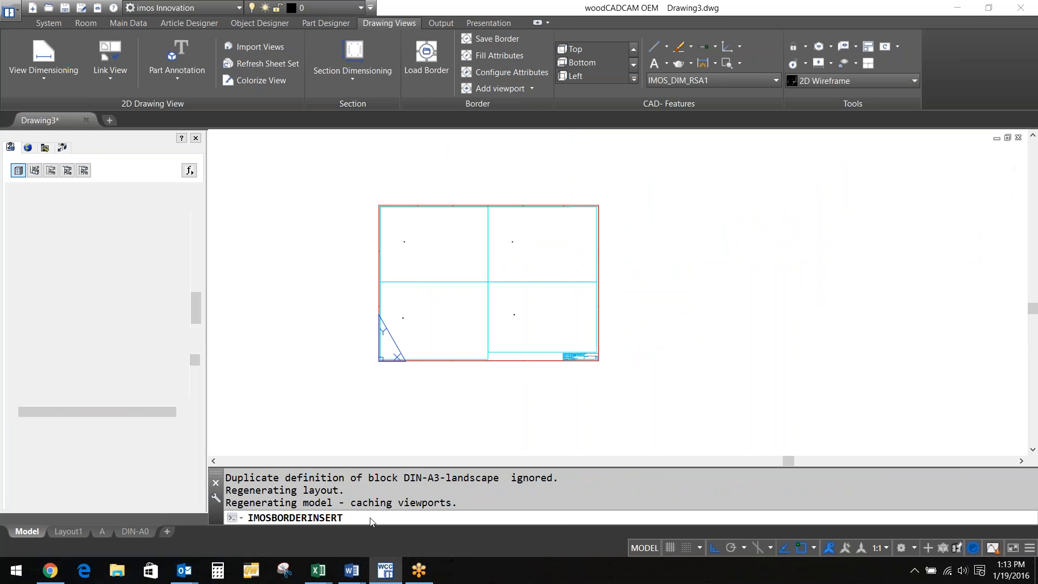
double_click(503, 234)
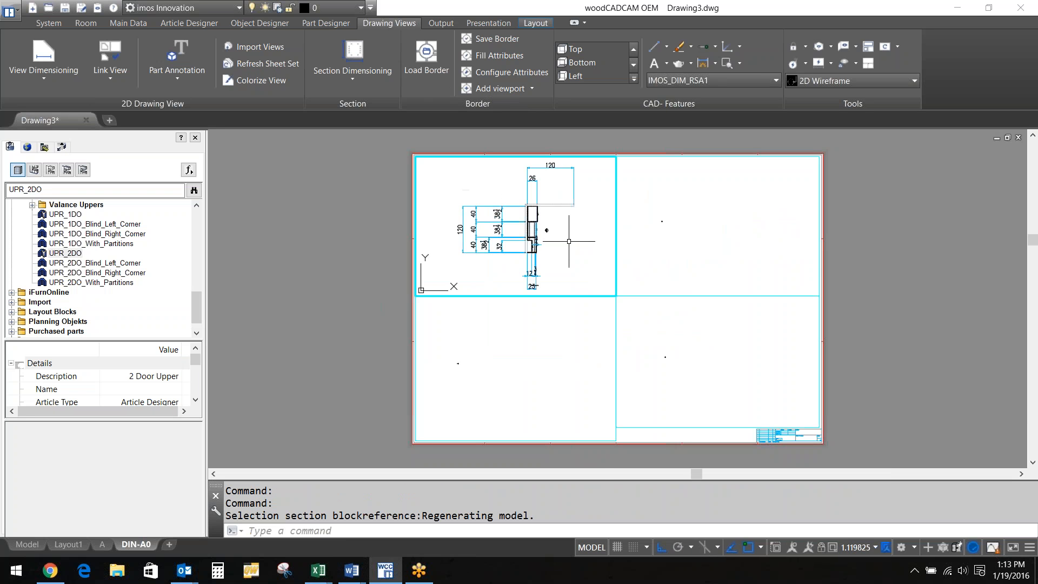
Zoom the lower-left viewport of the DIN-A0 layout to extents with Z, E
scroll(569, 241, "down", 2)
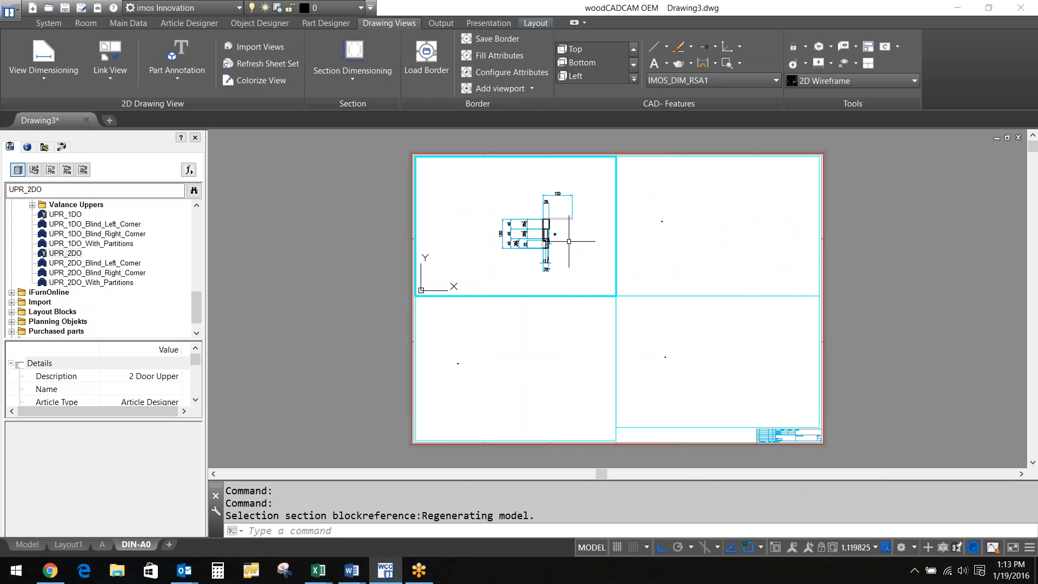
scroll(569, 241, "up", 2)
left_click(462, 377)
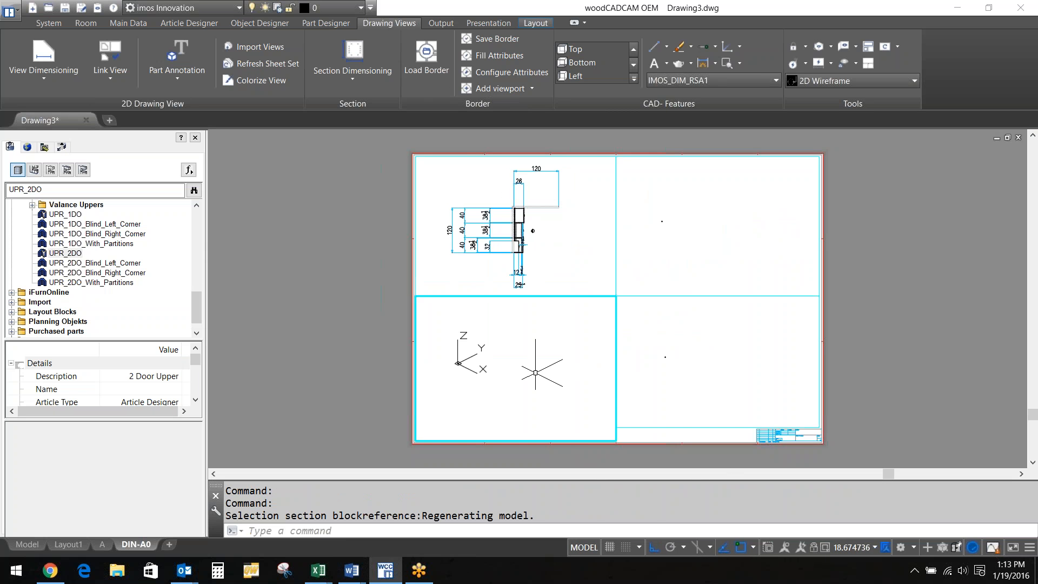
type("z")
key("Return")
type("e")
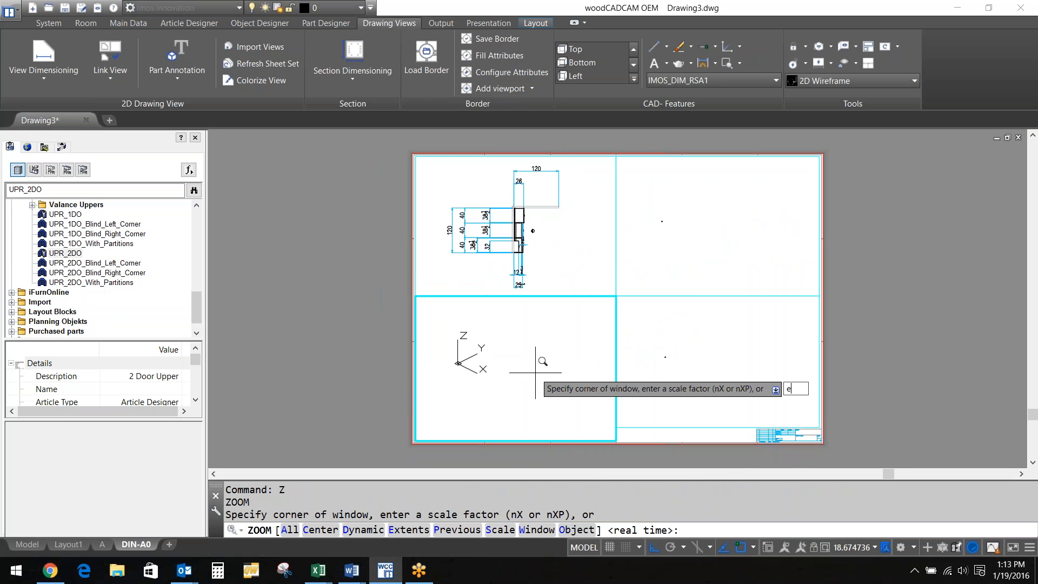
key("Return")
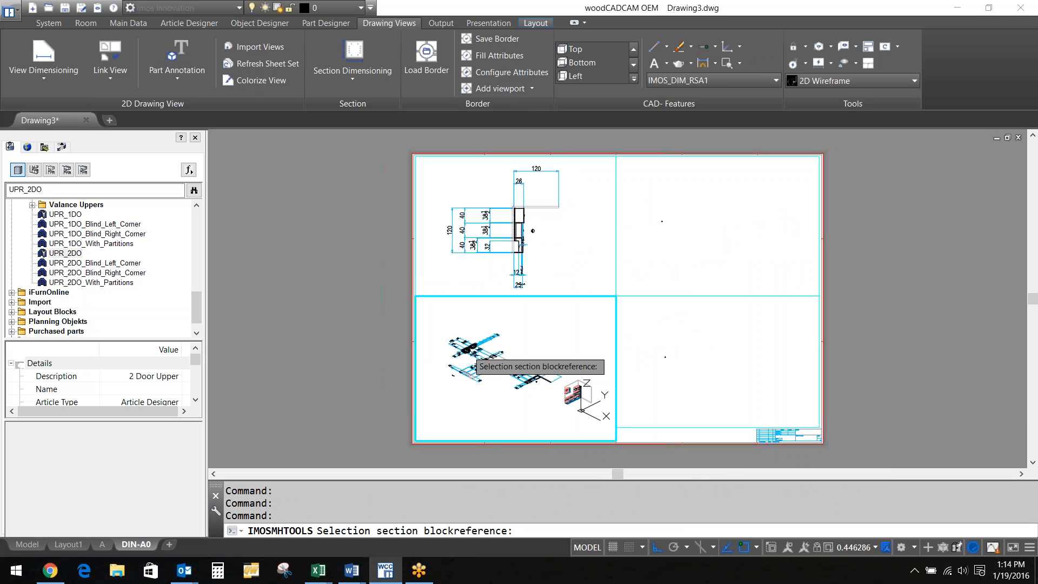
Show section views in the lower-left and lower-right viewports, then return to model space
left_click(465, 349)
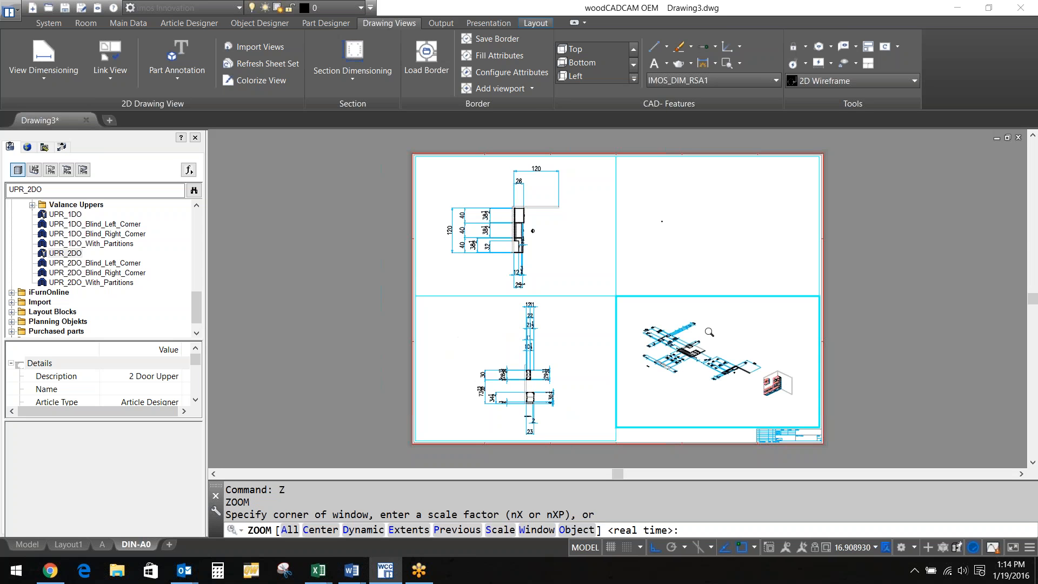
left_click(709, 331)
left_click(711, 239)
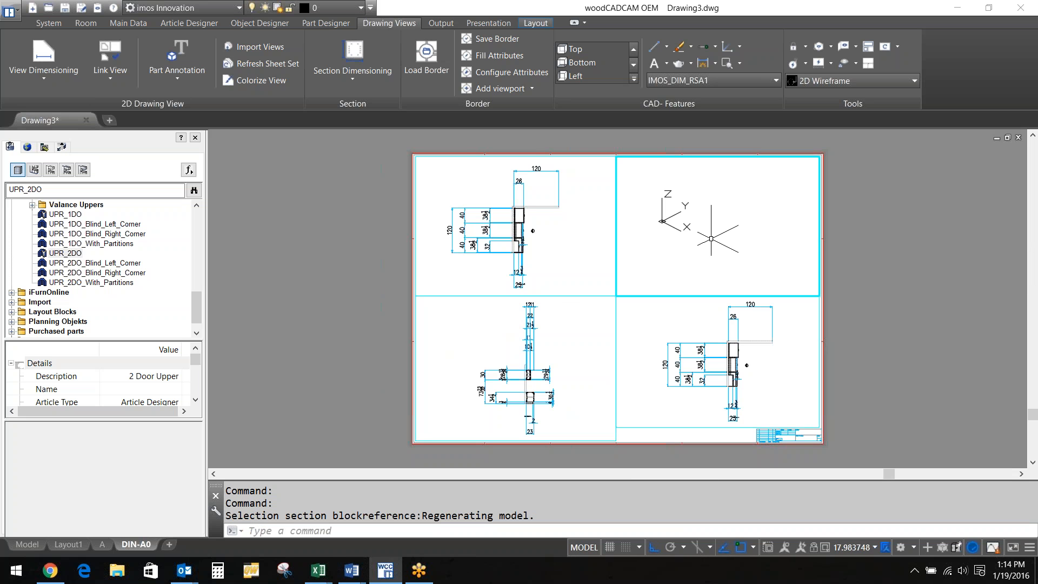
left_click(27, 544)
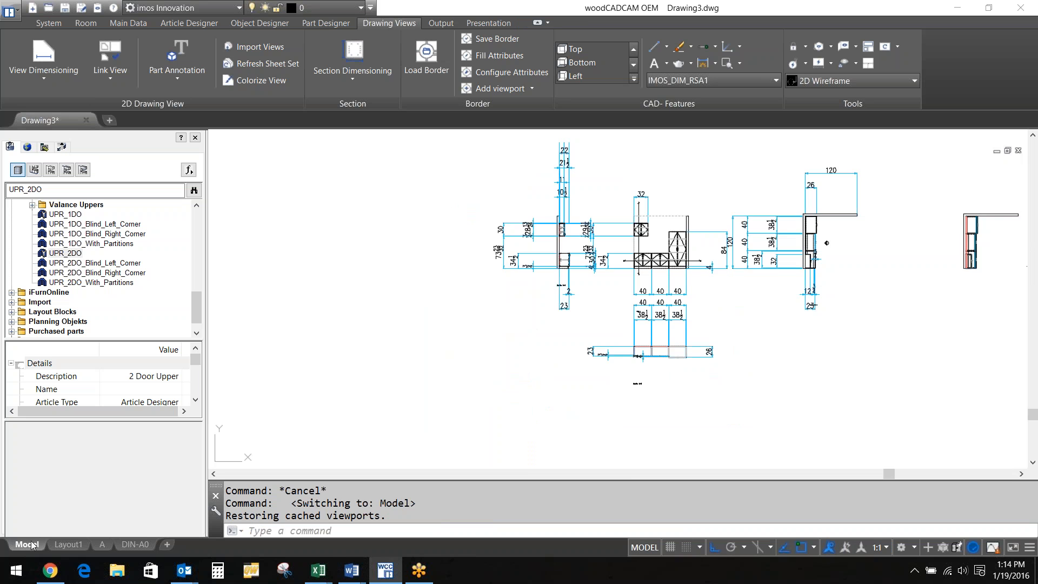
View the kitchen cabinets from an isometric ViewCube corner and zoom in close
scroll(497, 345, "down", 2)
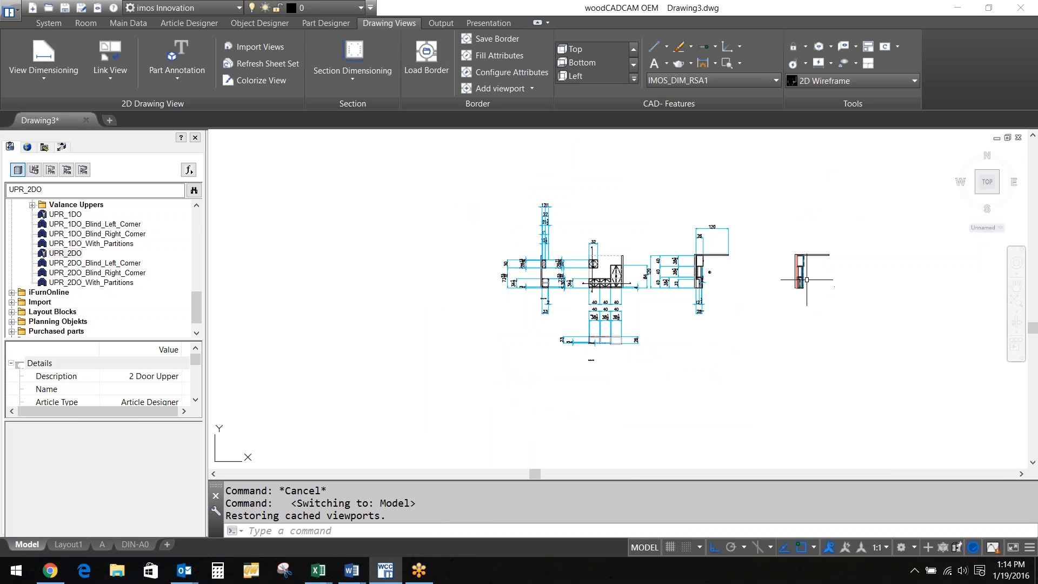
scroll(807, 279, "up", 5)
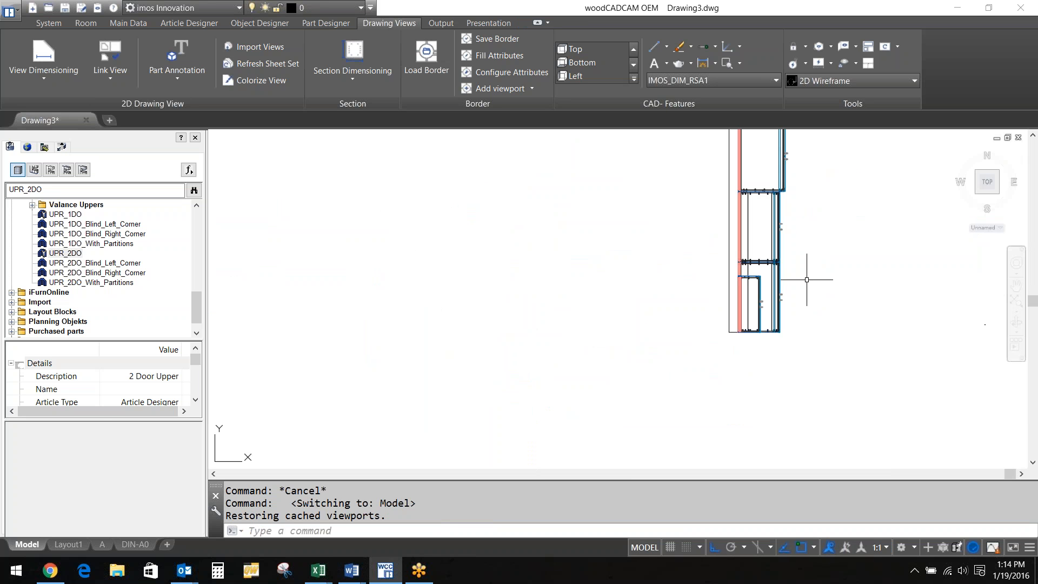
scroll(807, 279, "up", 4)
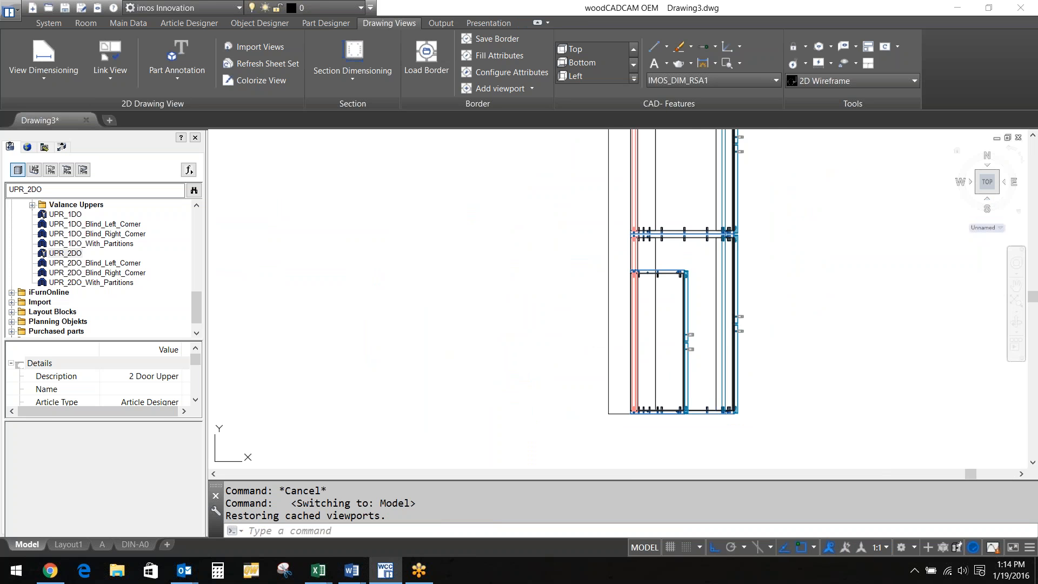
left_click(996, 191)
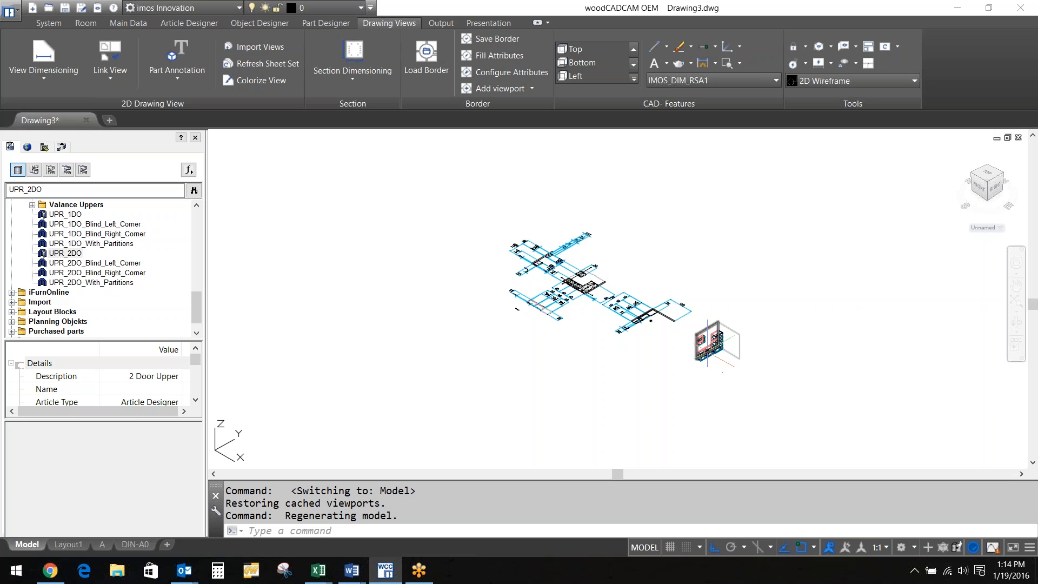
scroll(706, 350, "up", 8)
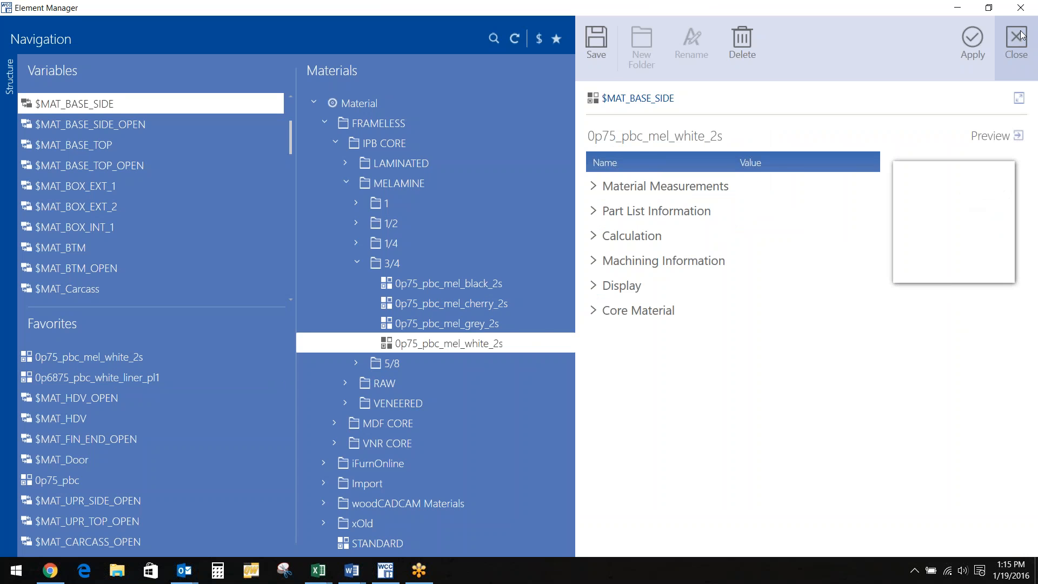
Close the Element Manager and select the three adjustable shelves' $MAT_HDV material field
left_click(1017, 39)
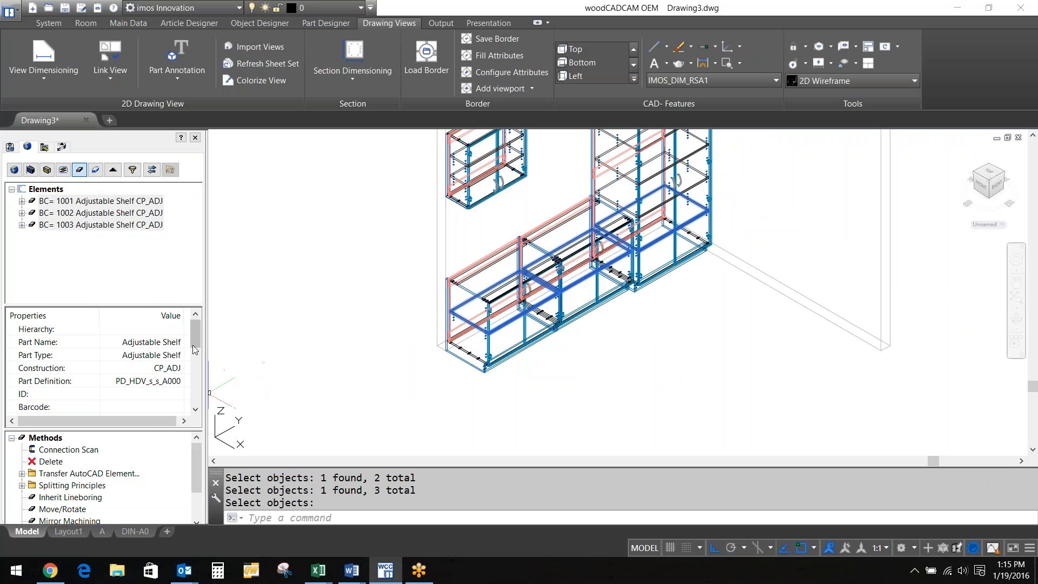
left_click_drag(195, 349, 196, 369)
left_click(182, 368)
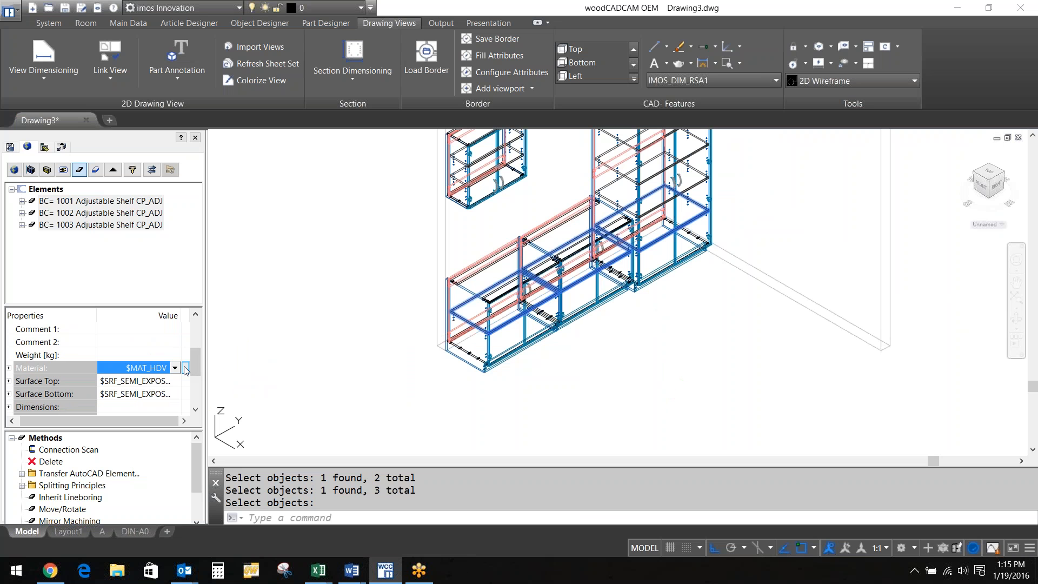
Assign 0p75_pbc_mel_cherry_2s to the three shelves and confirm updating the sections
left_click(185, 369)
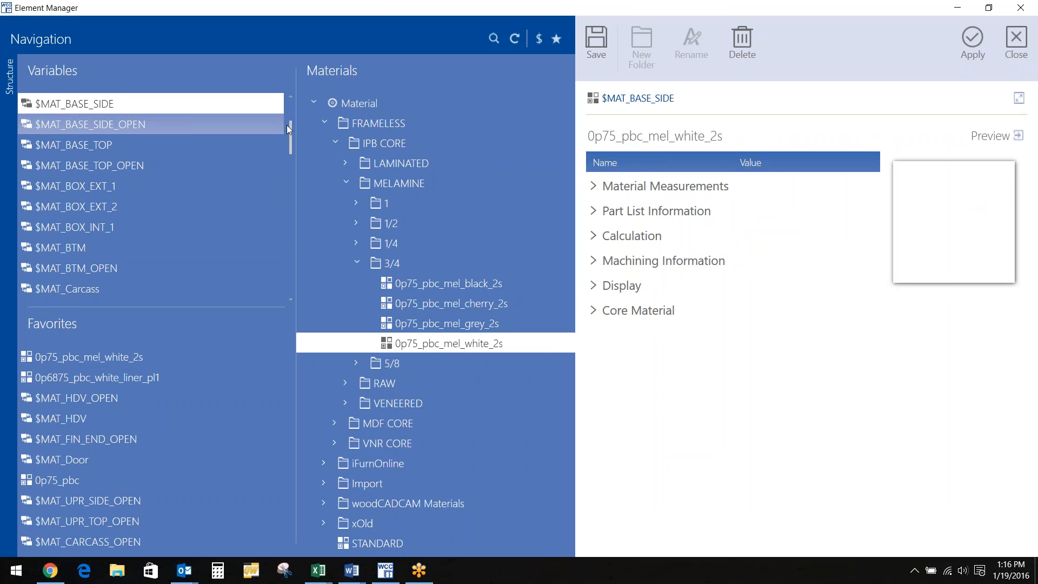
left_click(469, 303)
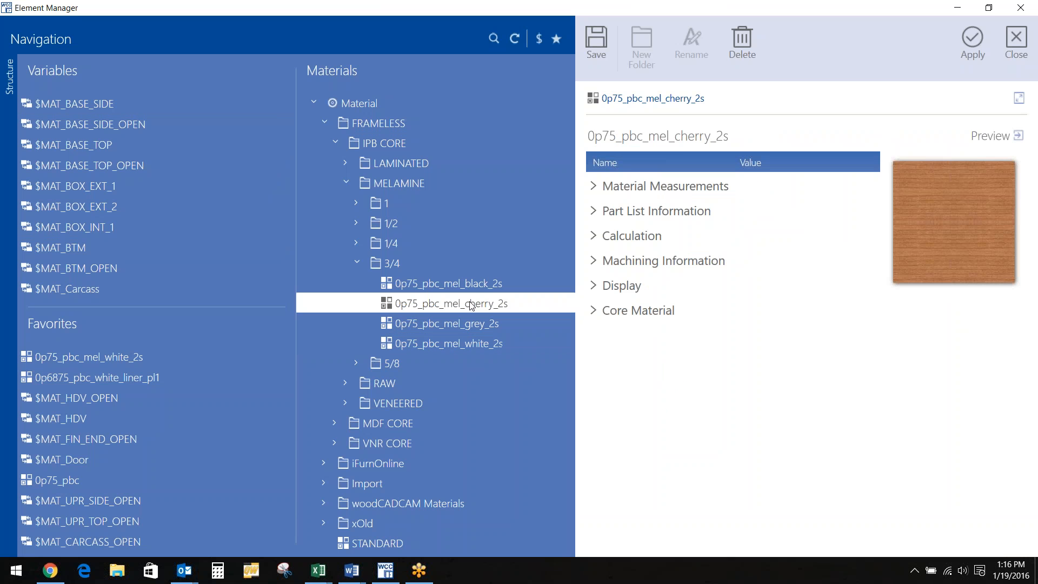
left_click(956, 43)
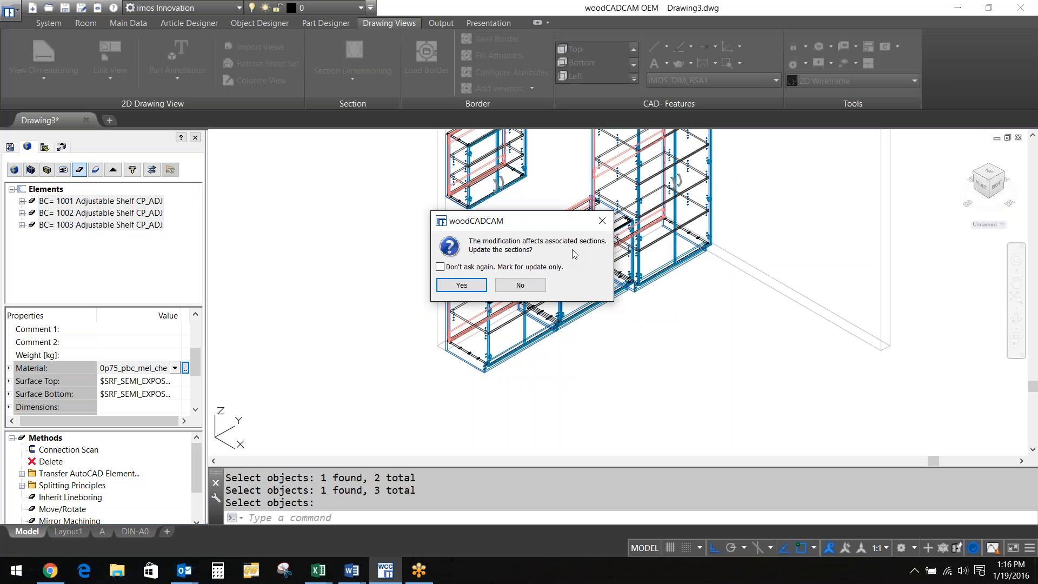
left_click(462, 286)
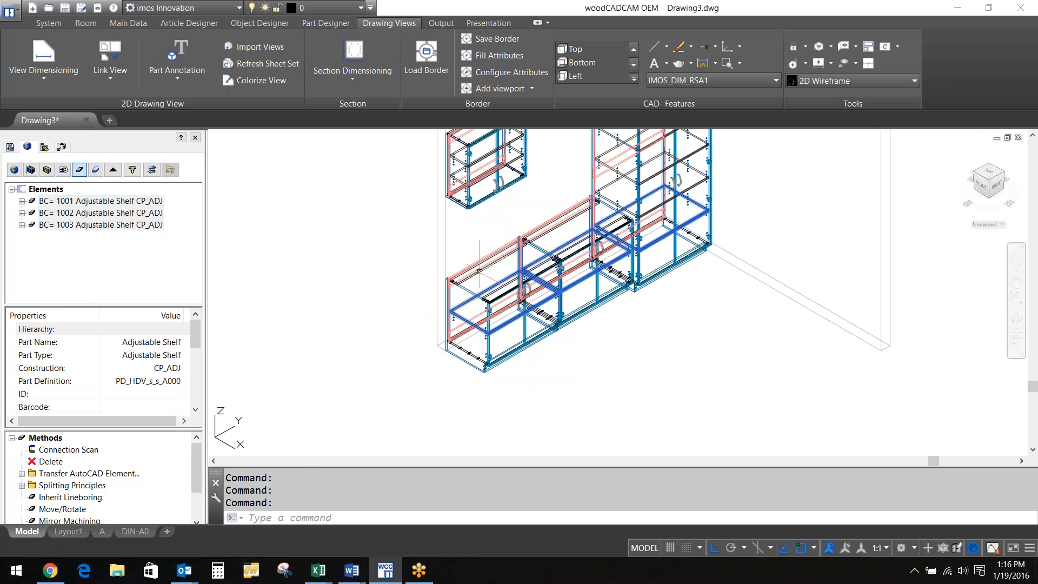
Switch to the Top view and center on the shelf's cherry material label
scroll(479, 271, "down", 6)
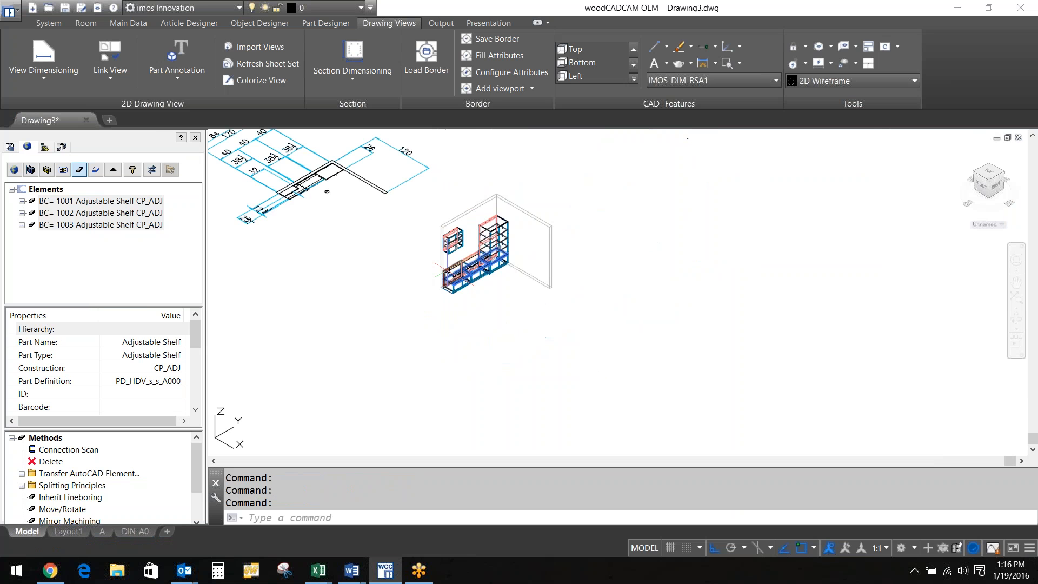
middle_click_drag(507, 323, 701, 388)
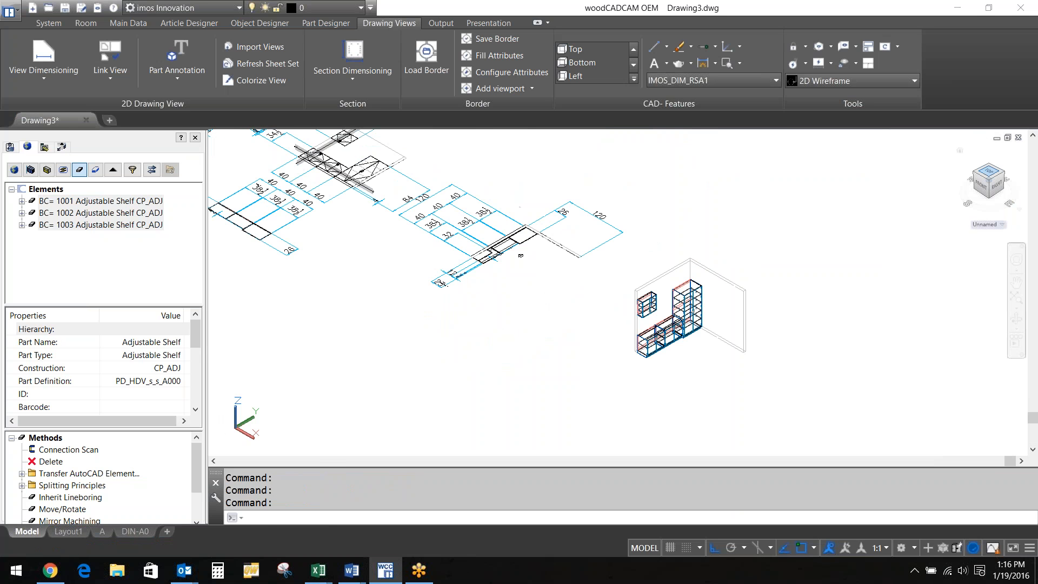
left_click(989, 171)
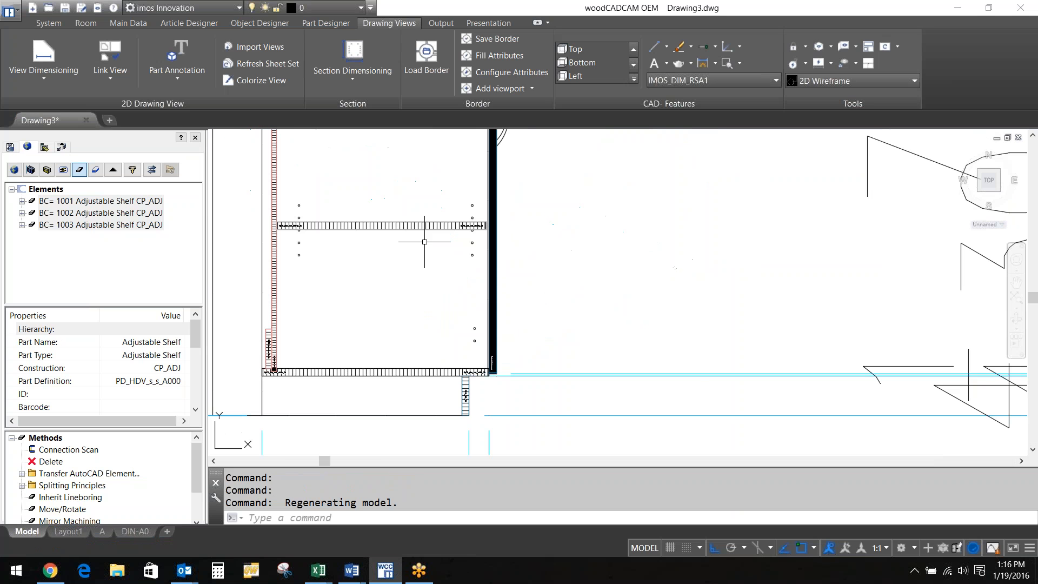
middle_click_drag(424, 242, 468, 318)
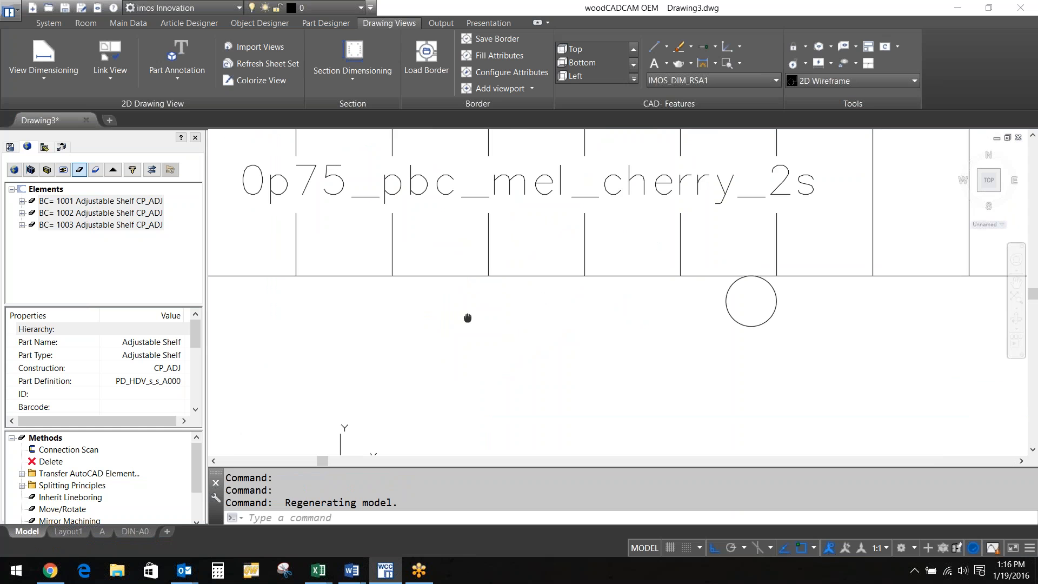
middle_click_drag(468, 317, 521, 364)
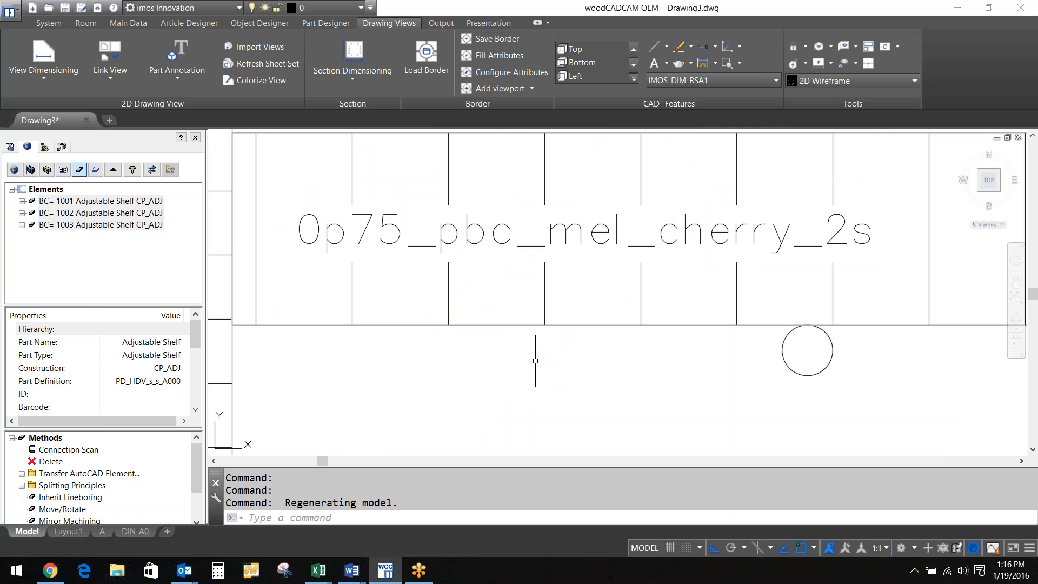
Zoom out over the whole cabinet section with its 34 1/2 dimensions
scroll(535, 360, "down", 2)
scroll(535, 360, "down", 2)
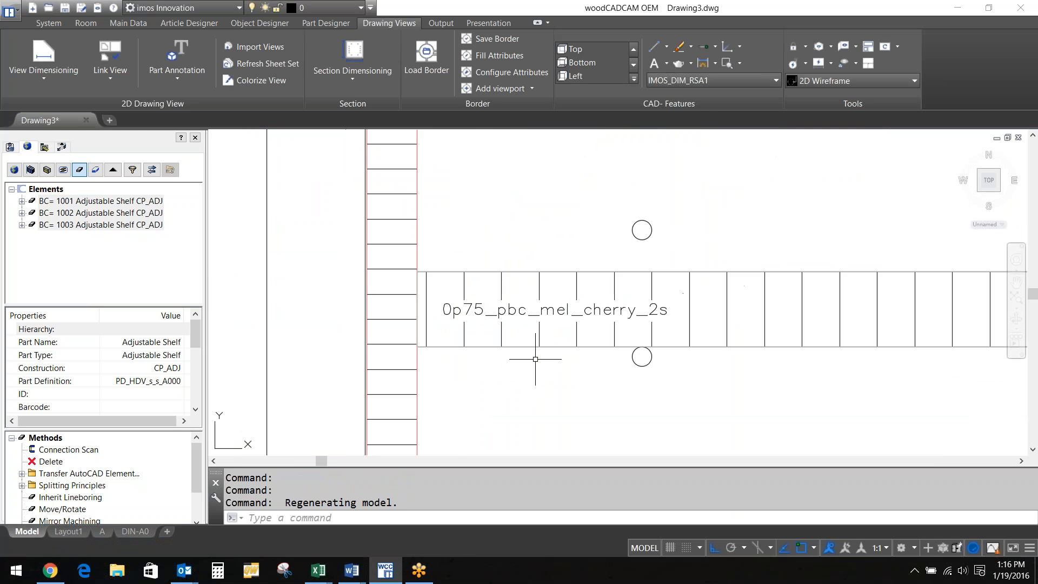
scroll(535, 359, "down", 1)
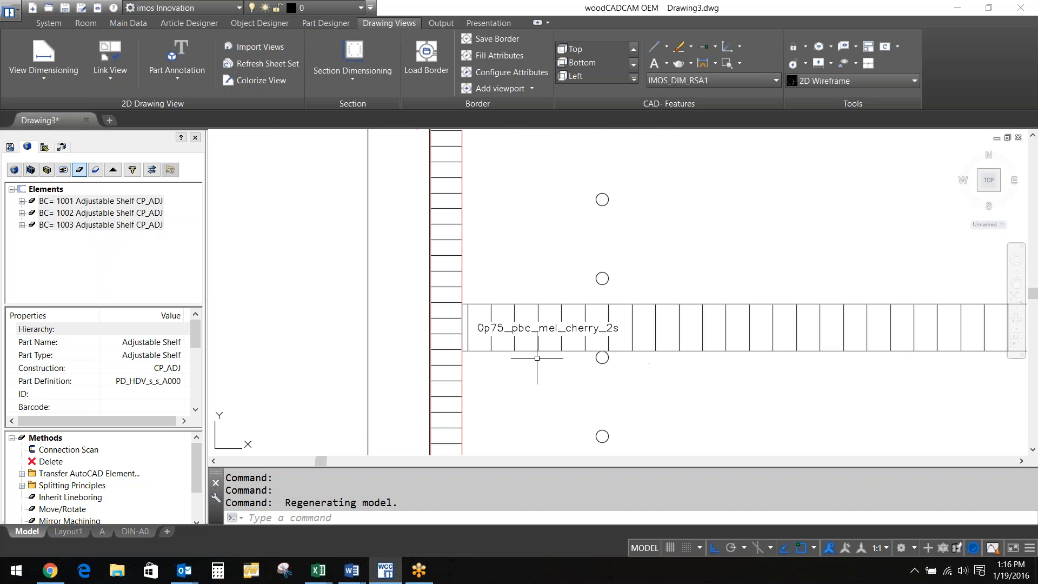
scroll(537, 358, "down", 1)
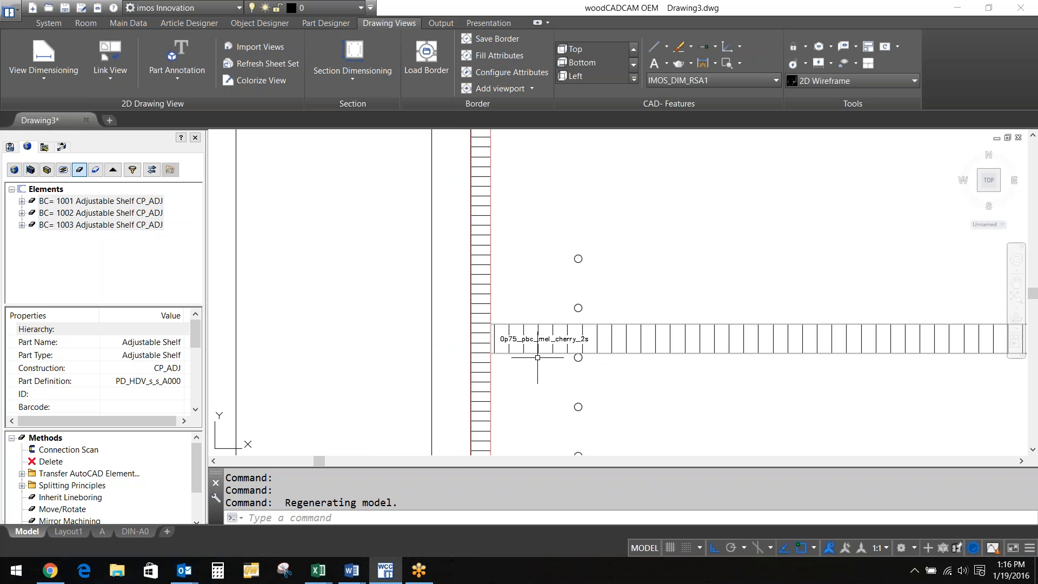
scroll(537, 357, "down", 3)
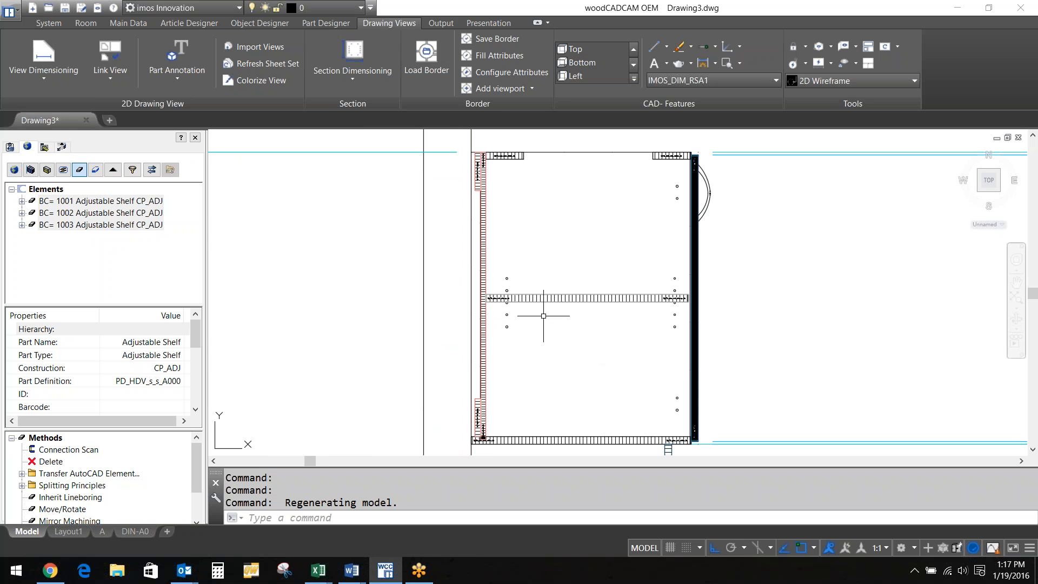
scroll(543, 316, "down", 2)
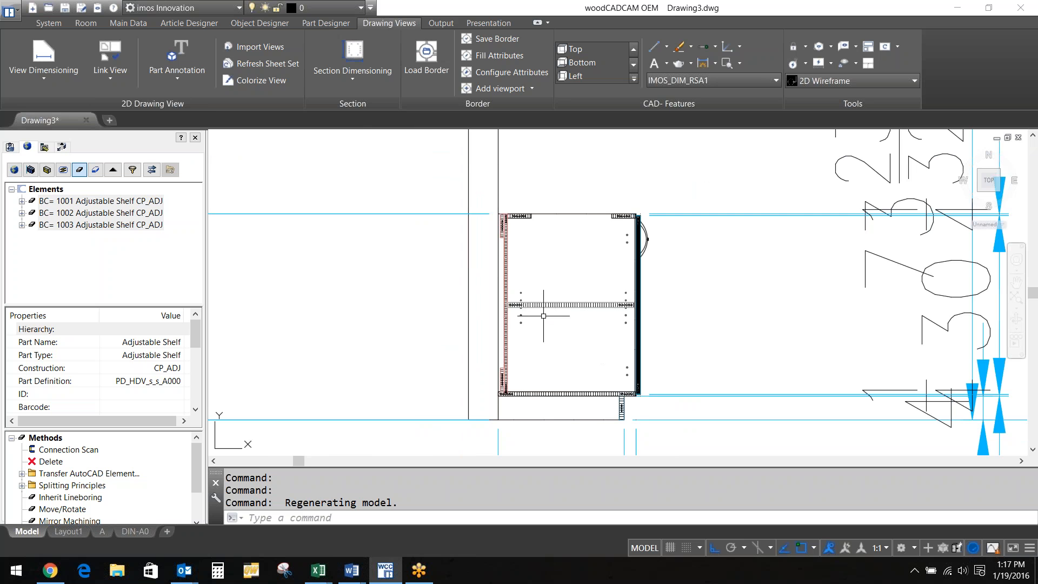
scroll(543, 315, "down", 2)
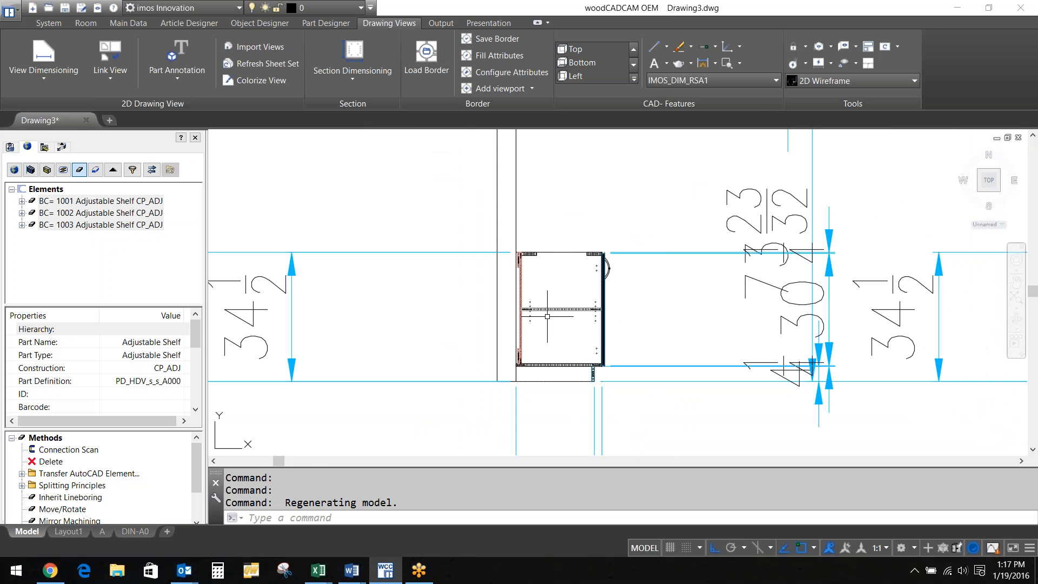
left_click(128, 23)
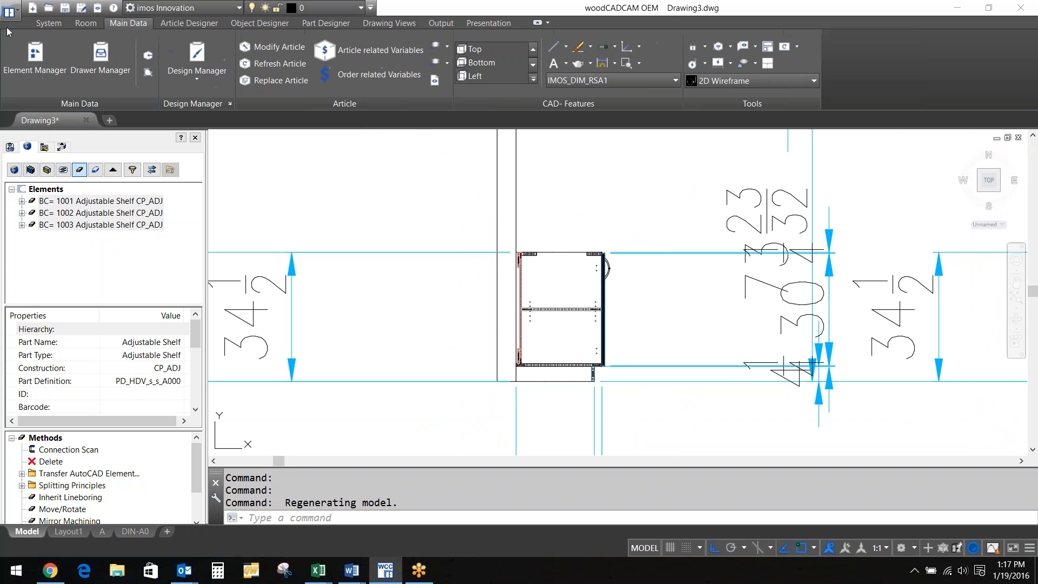
Open Order related Variables and expand 00_Job(Order)_Setup down to the case-part material variables
left_click(49, 22)
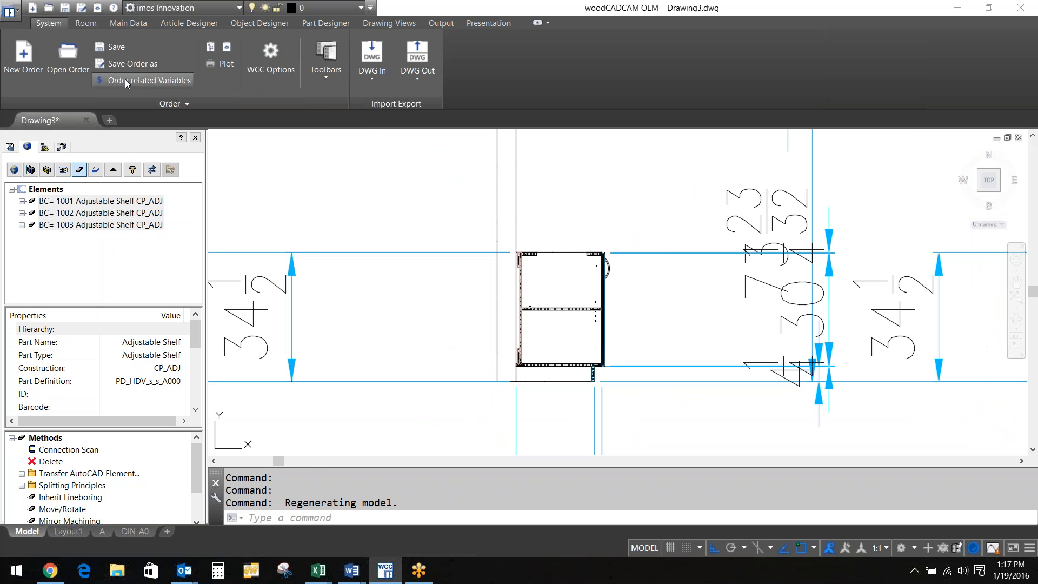
left_click(125, 80)
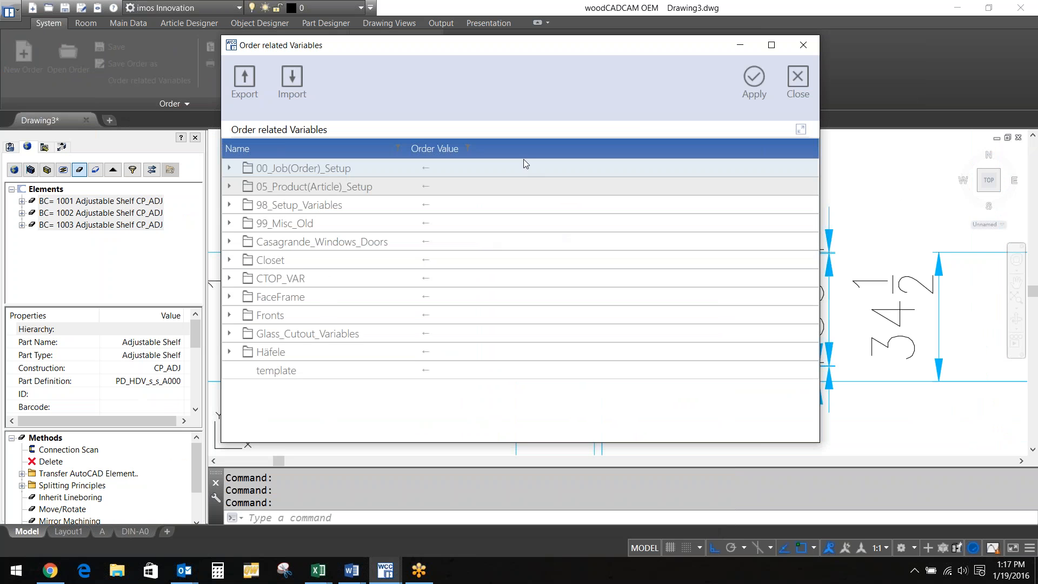
left_click(238, 174)
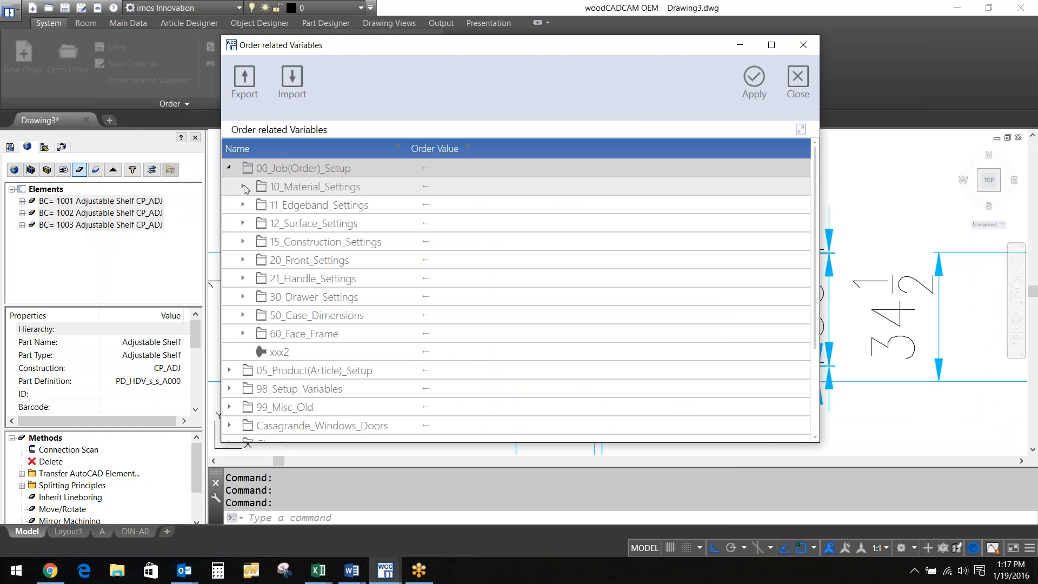
left_click(243, 186)
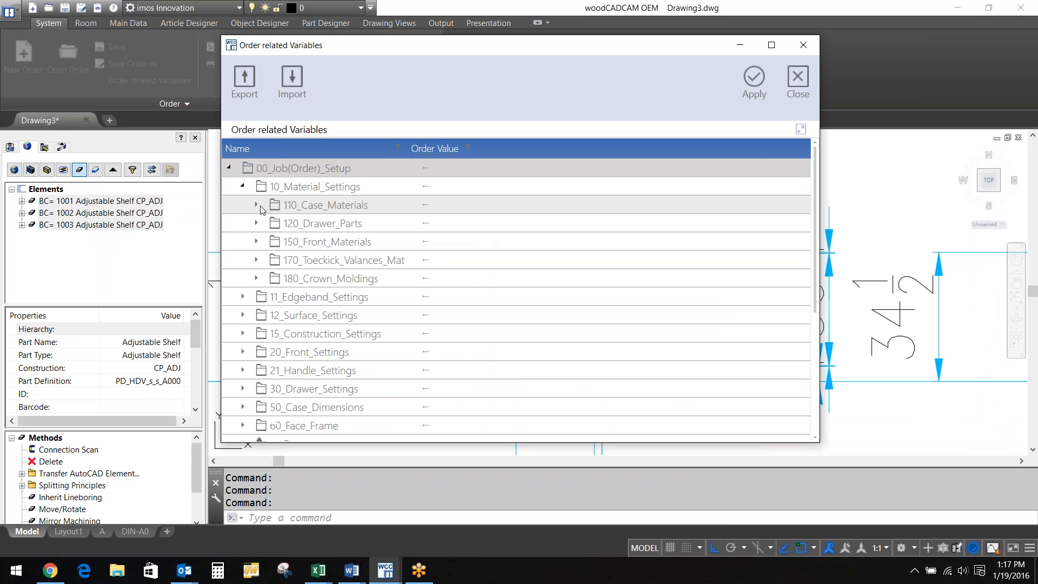
left_click(256, 205)
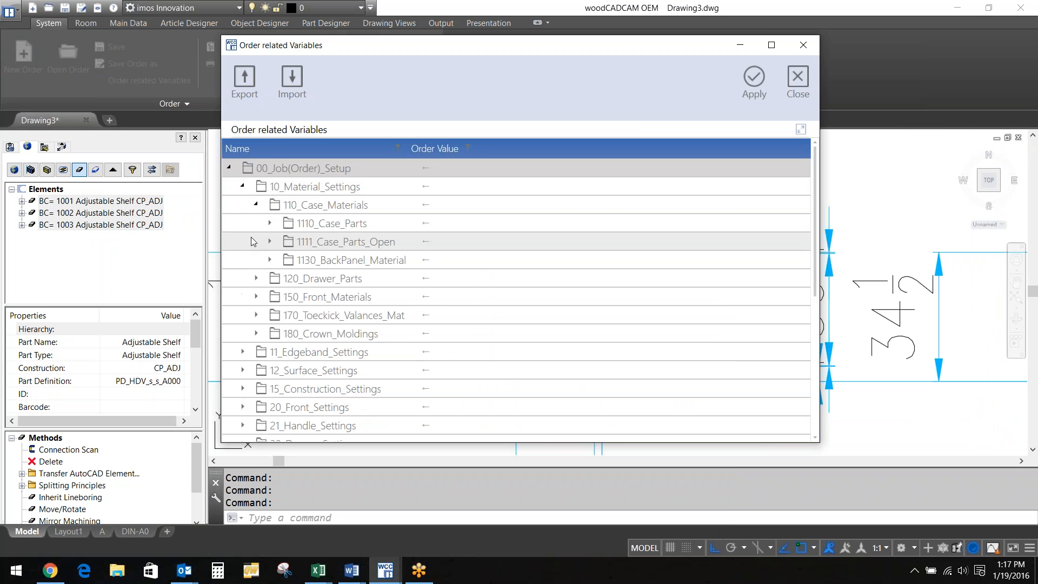
left_click(269, 223)
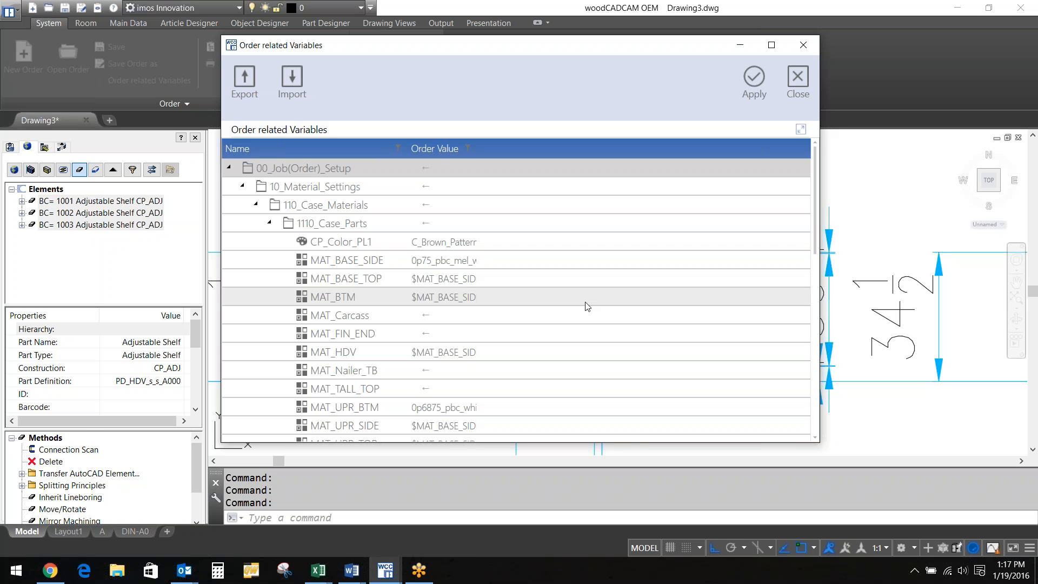
scroll(587, 306, "down", 1)
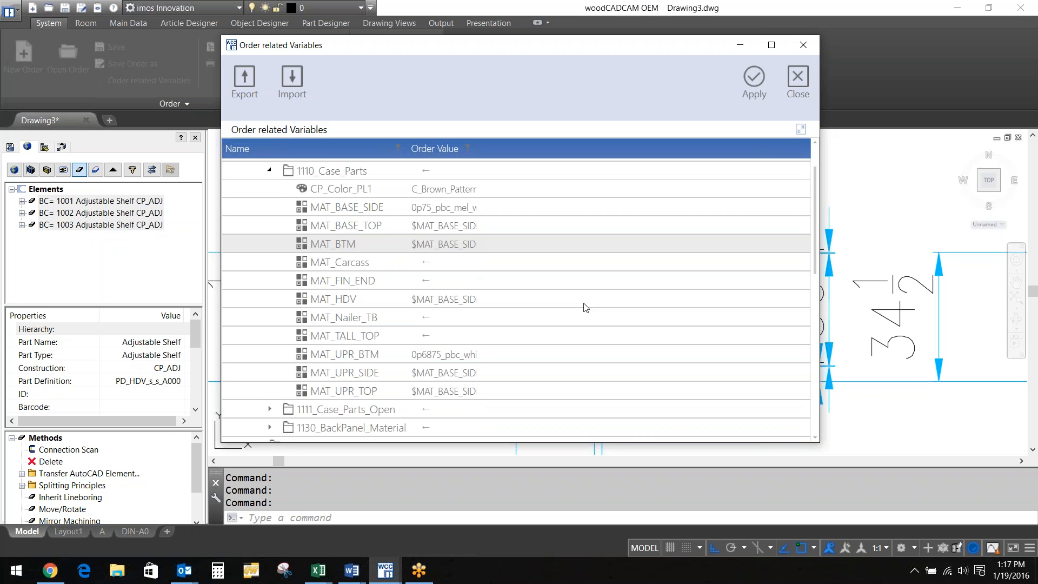
scroll(586, 307, "down", 4)
scroll(583, 305, "down", 1)
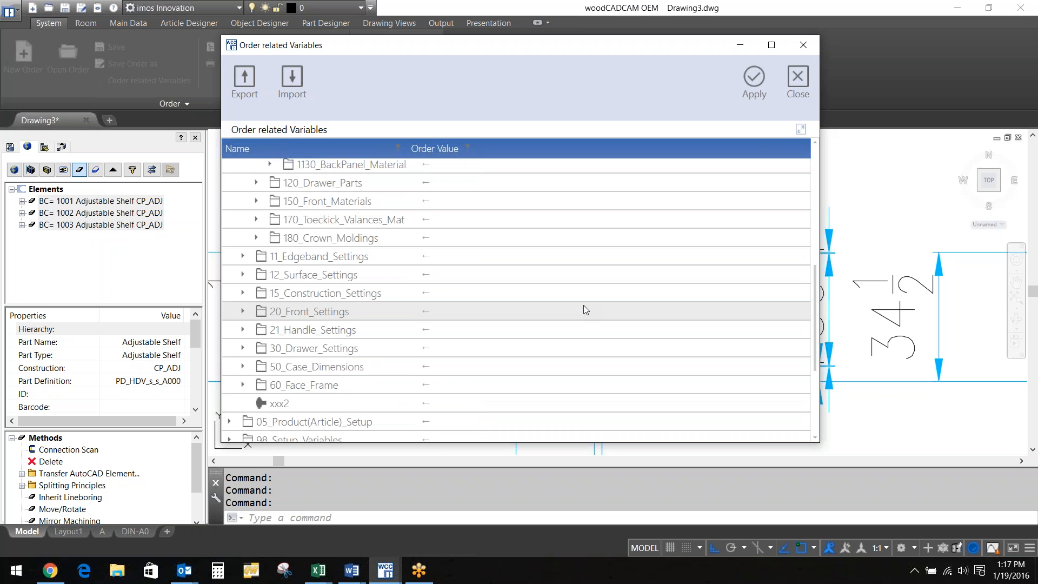
Check the 151_Joint_Method options, leave it at <> (--), and close the window
left_click(242, 294)
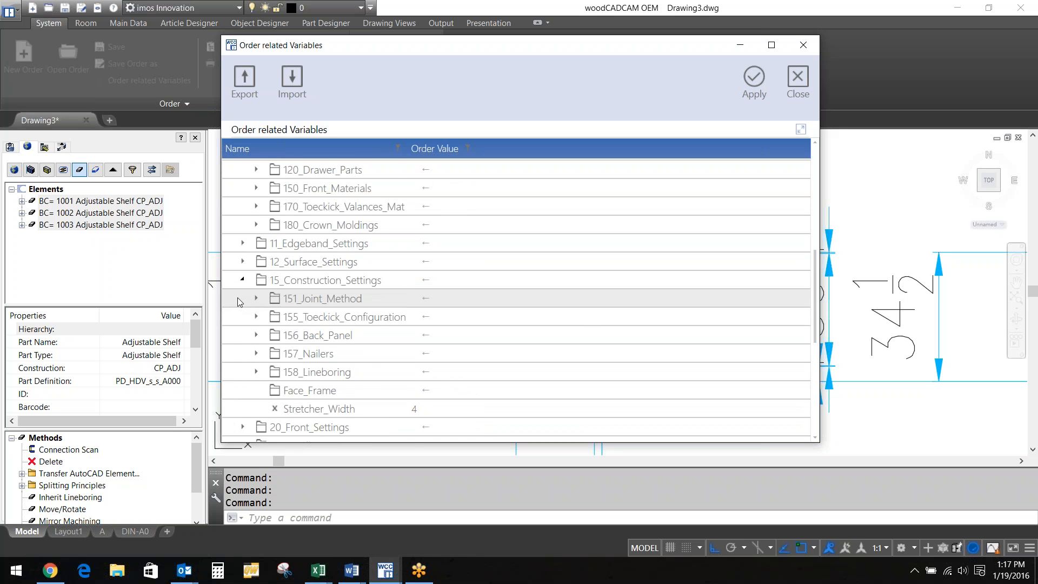
scroll(238, 299, "down", 3)
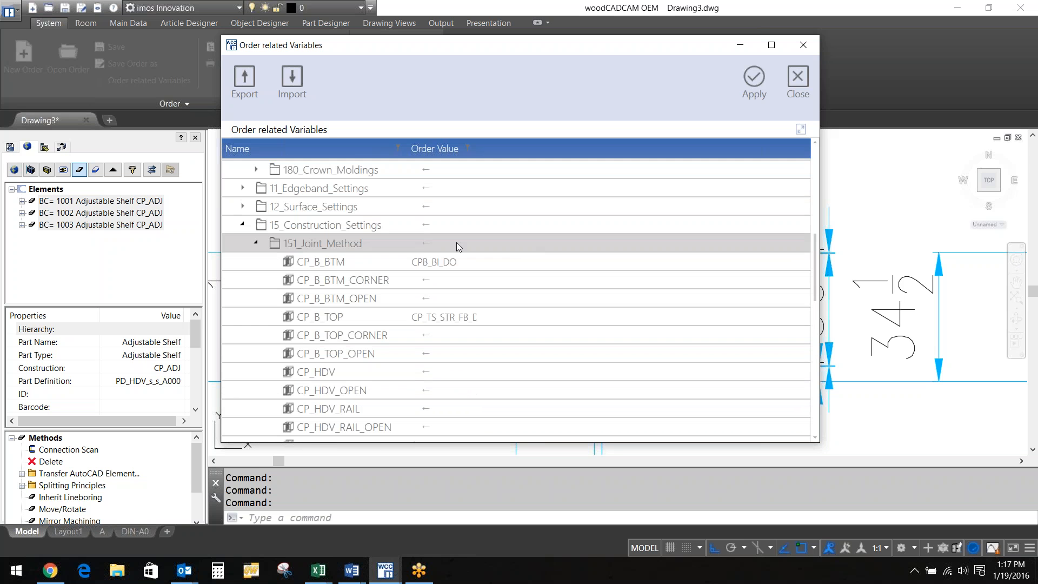
left_click(456, 242)
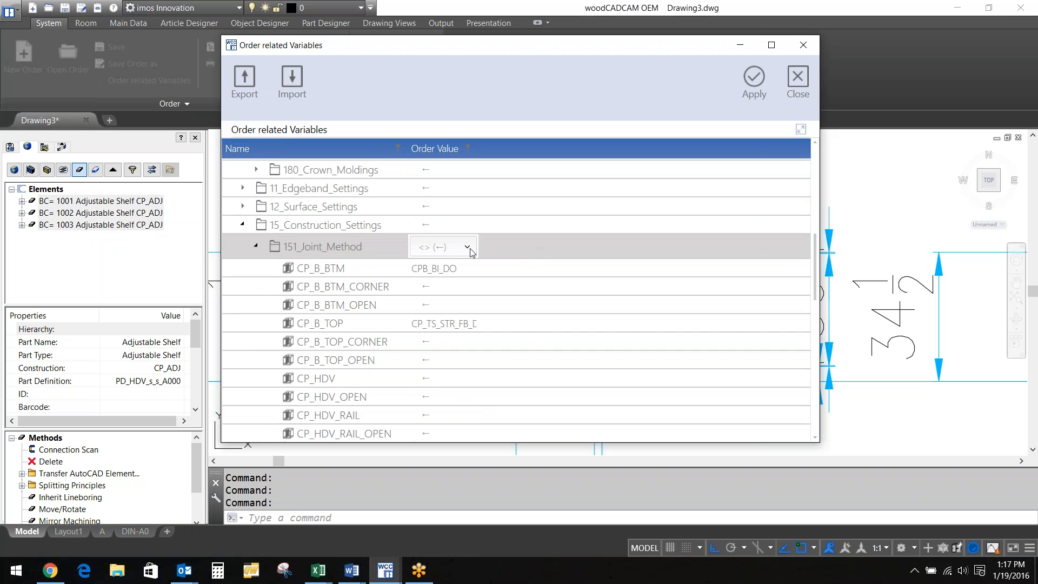
left_click(467, 247)
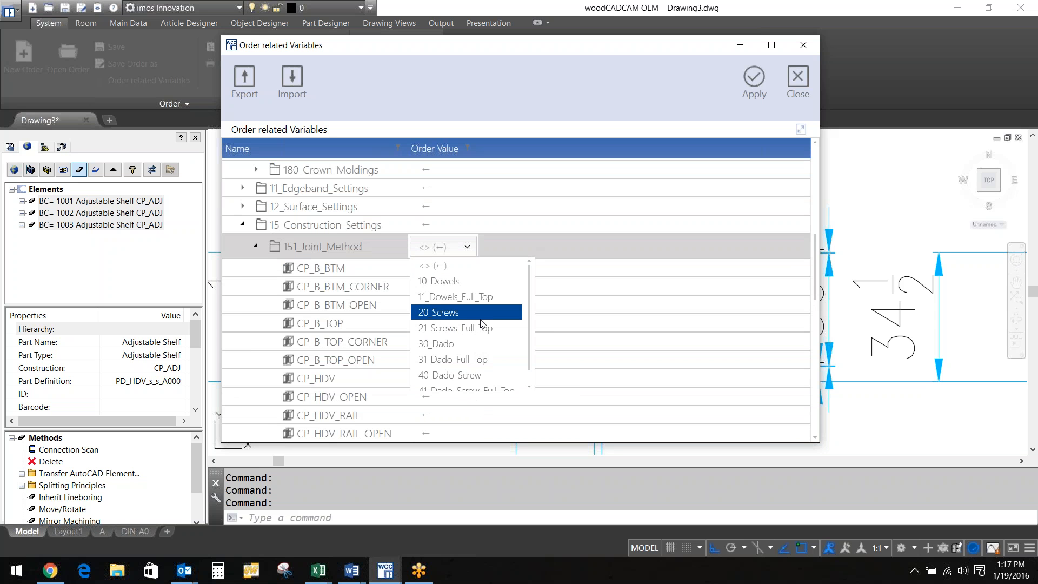
left_click(564, 212)
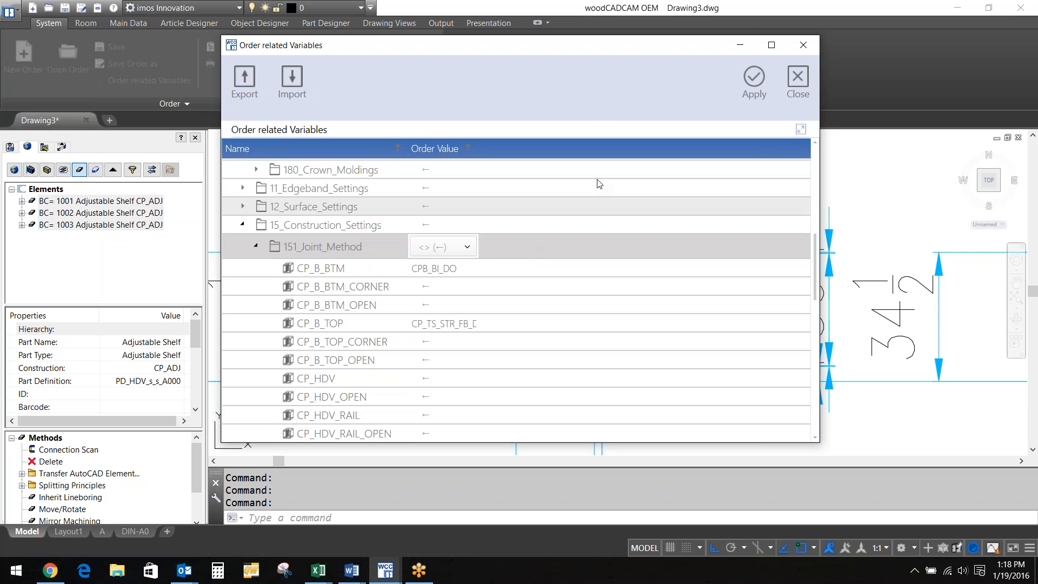
left_click(798, 80)
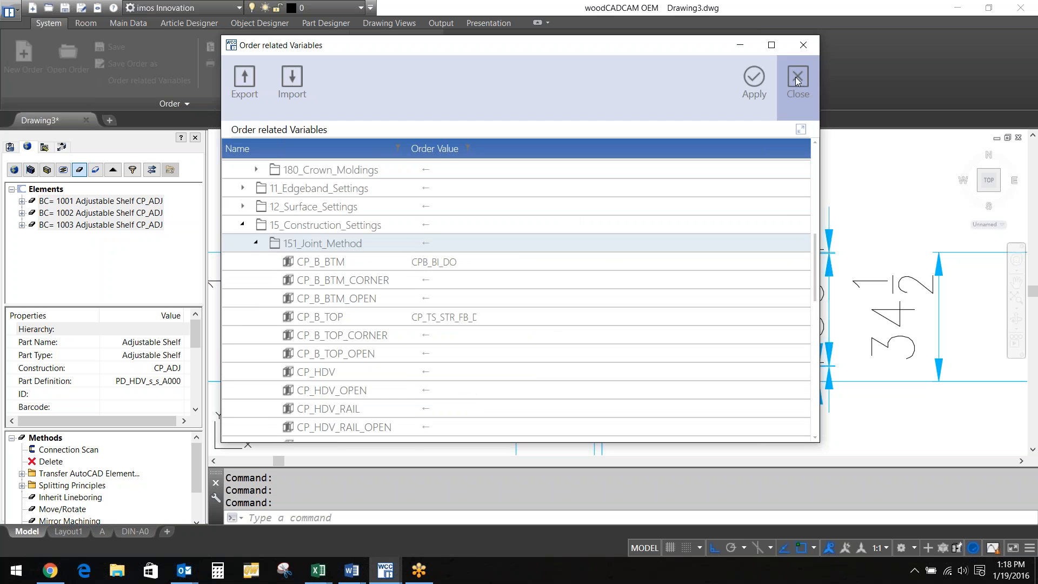
left_click(796, 77)
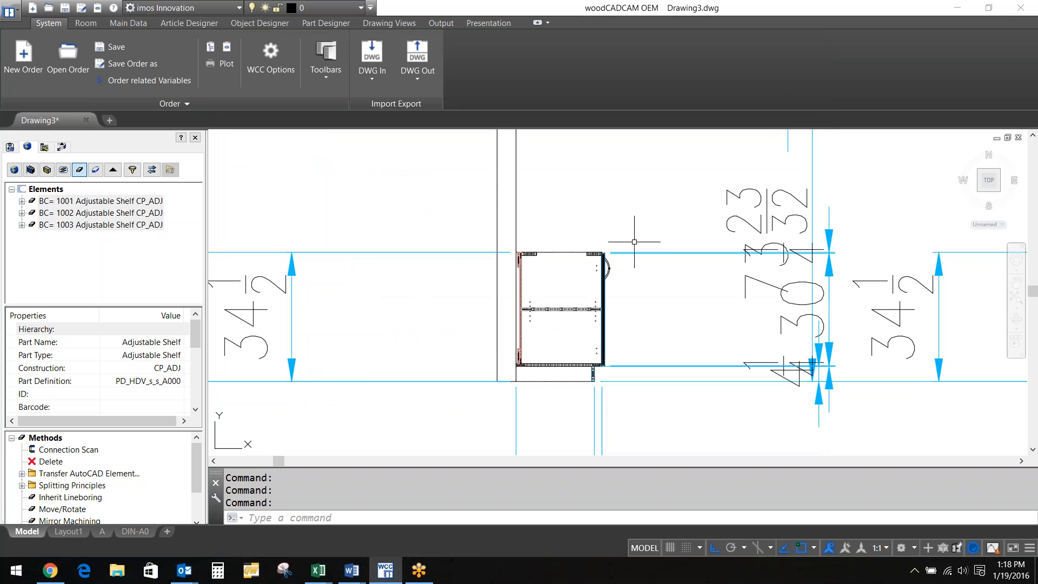
Zoom out over the whole kitchen drawing and show the cabinet article library
scroll(465, 236, "down", 5)
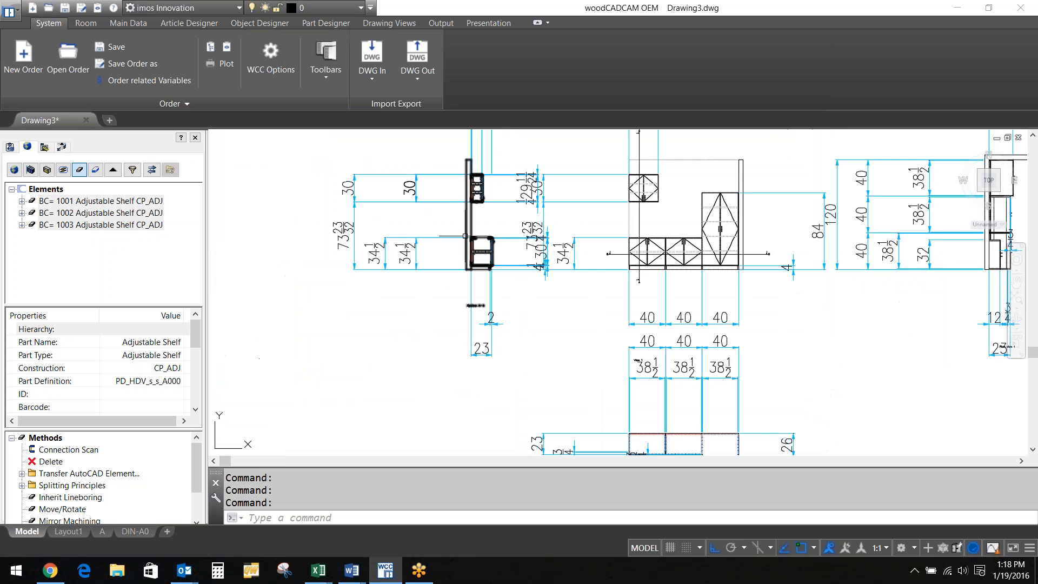
scroll(460, 281, "down", 5)
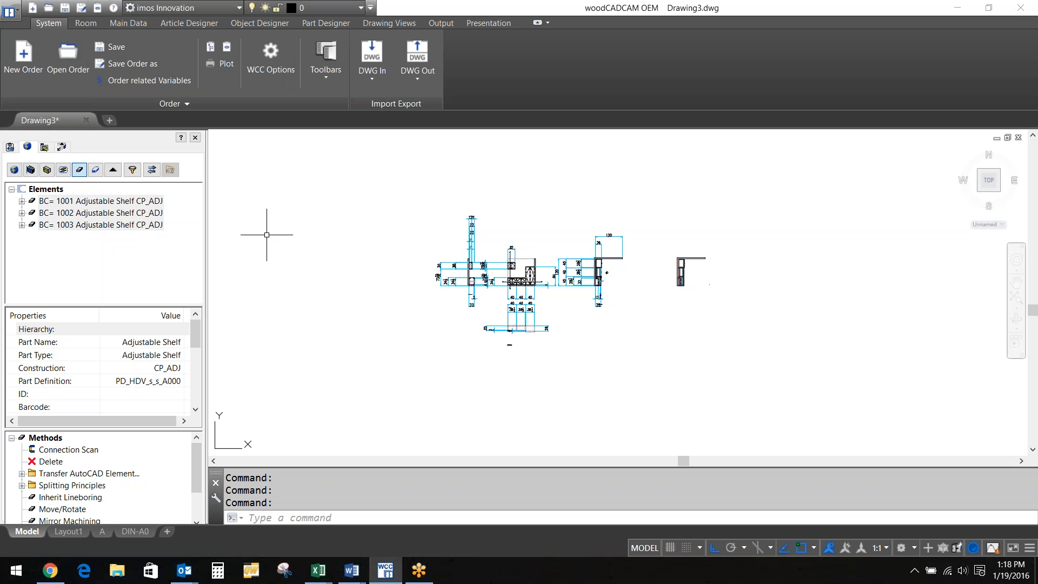
left_click(9, 147)
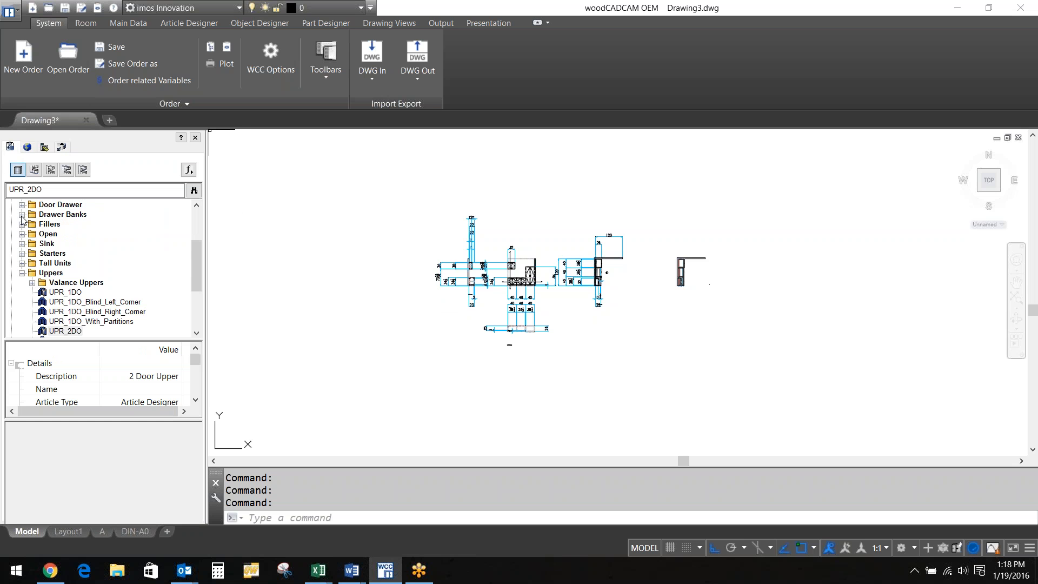
Drag the B_2DO base cabinet from Frameless Library > Base Units into the drawing at a picked point
left_click_drag(193, 258, 195, 219)
left_click(22, 253)
left_click(61, 312)
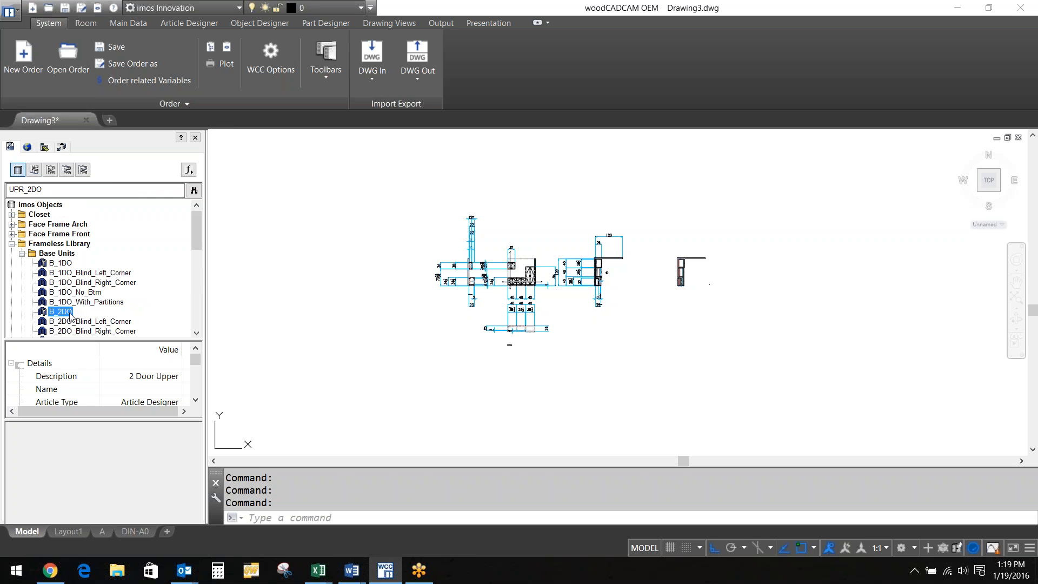
left_click_drag(69, 316, 319, 354)
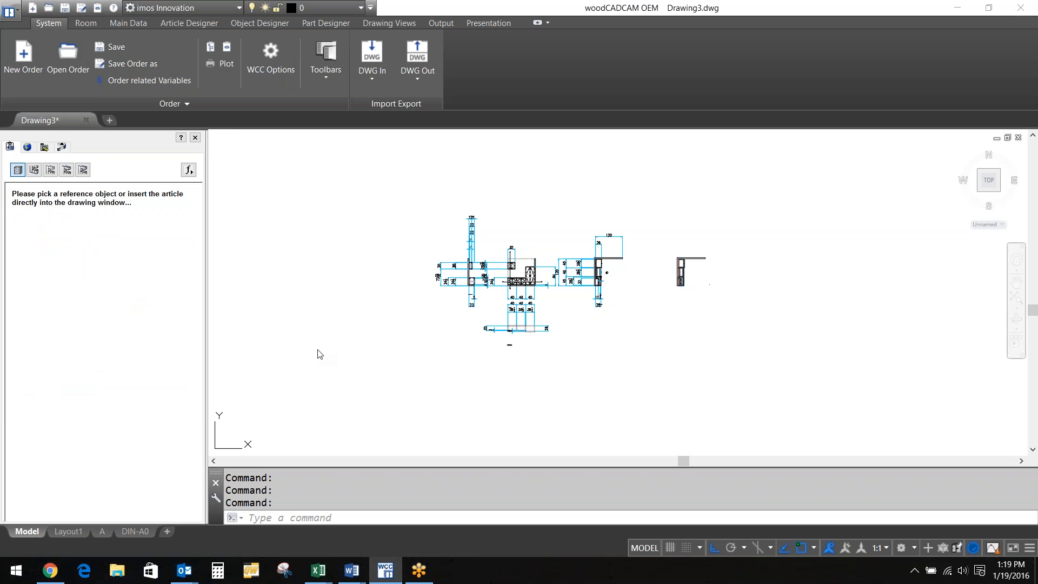
left_click(305, 381)
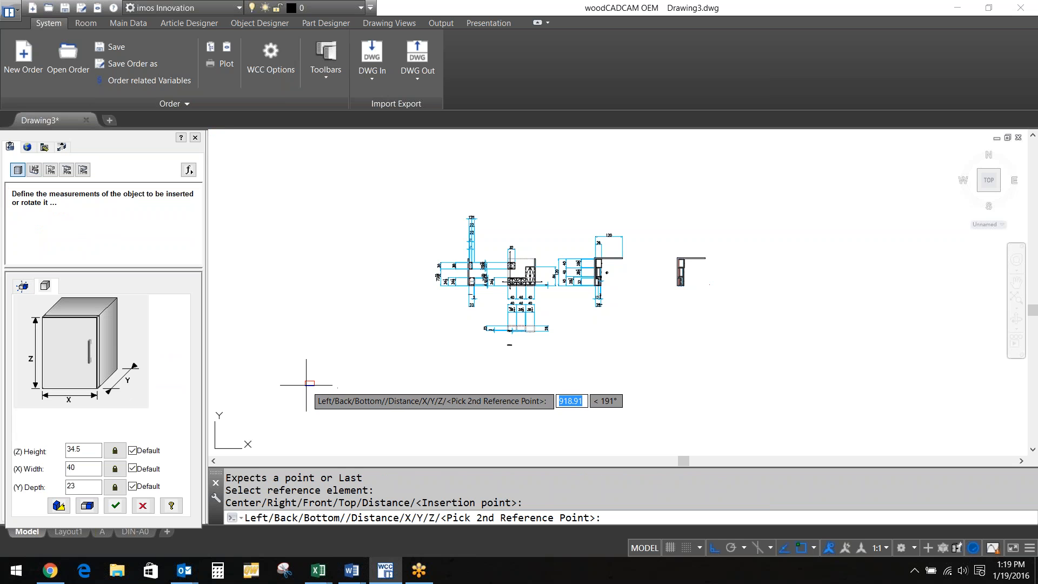
Insert the first B_2DO cabinet at width 36
double_click(73, 469)
type("36")
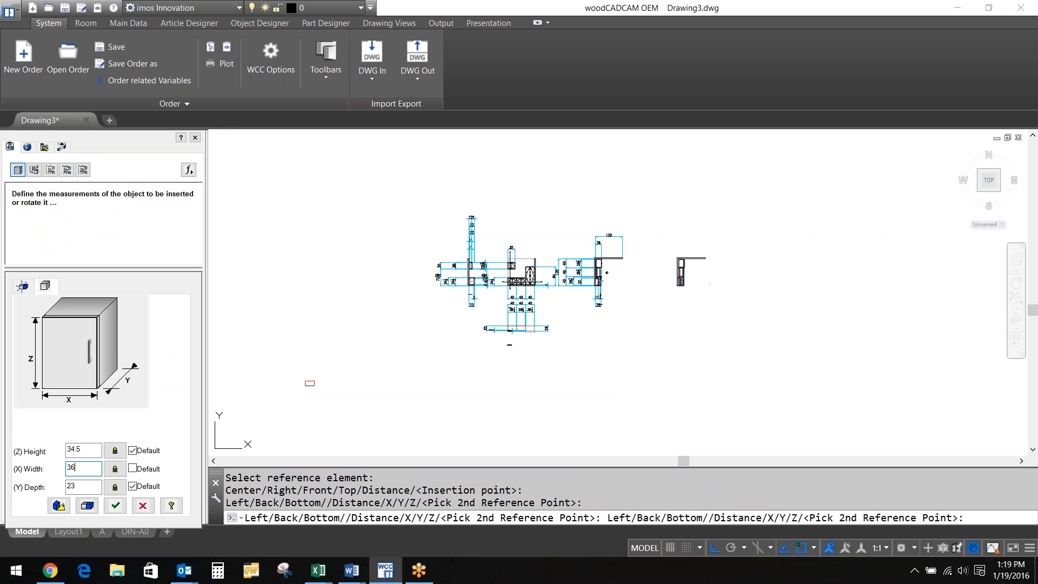
left_click(118, 509)
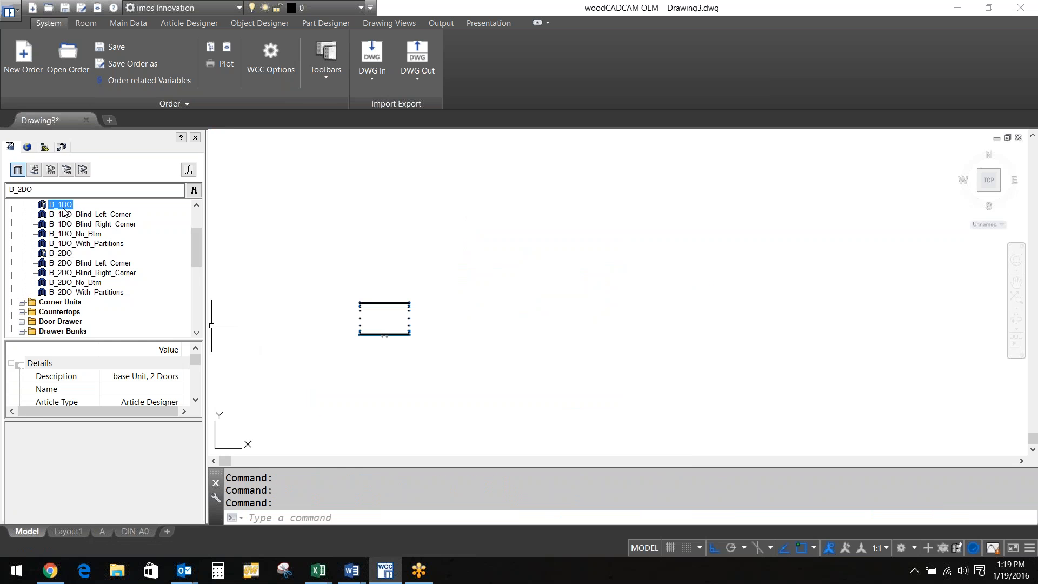
Add an 18-wide B_2DO cabinet beside the first one
left_click(407, 304)
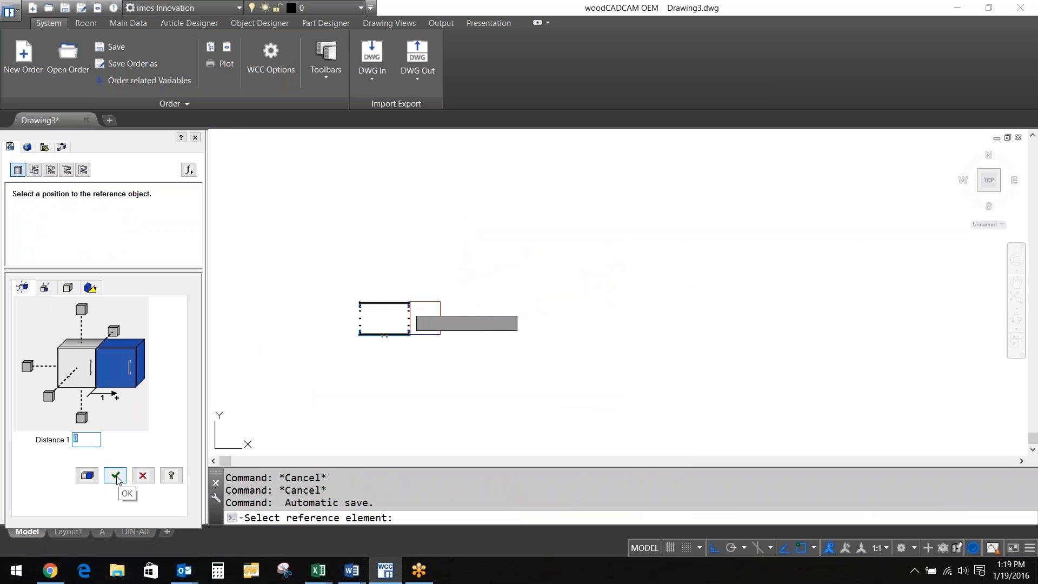
left_click(45, 287)
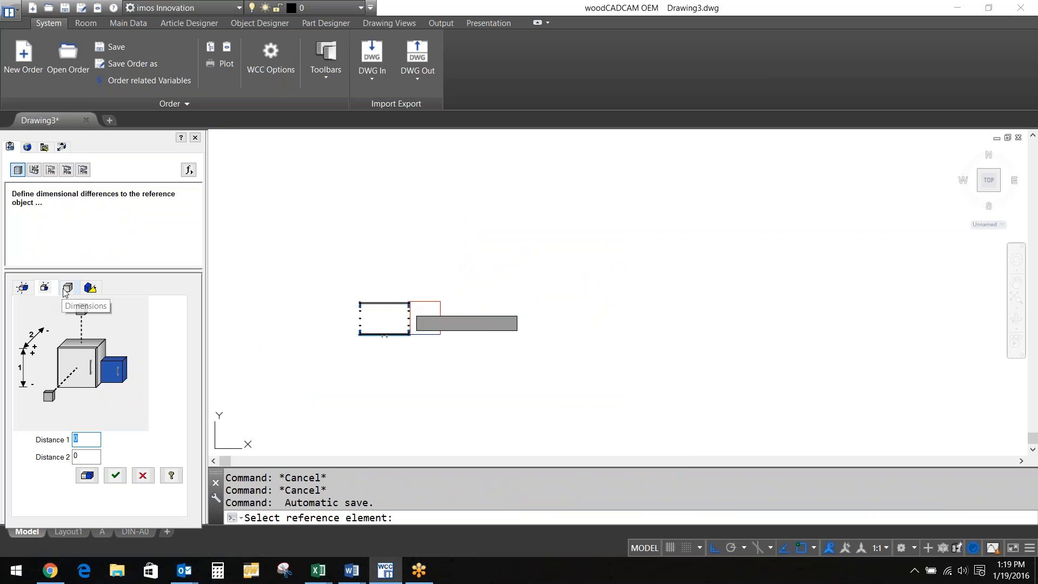
left_click(66, 289)
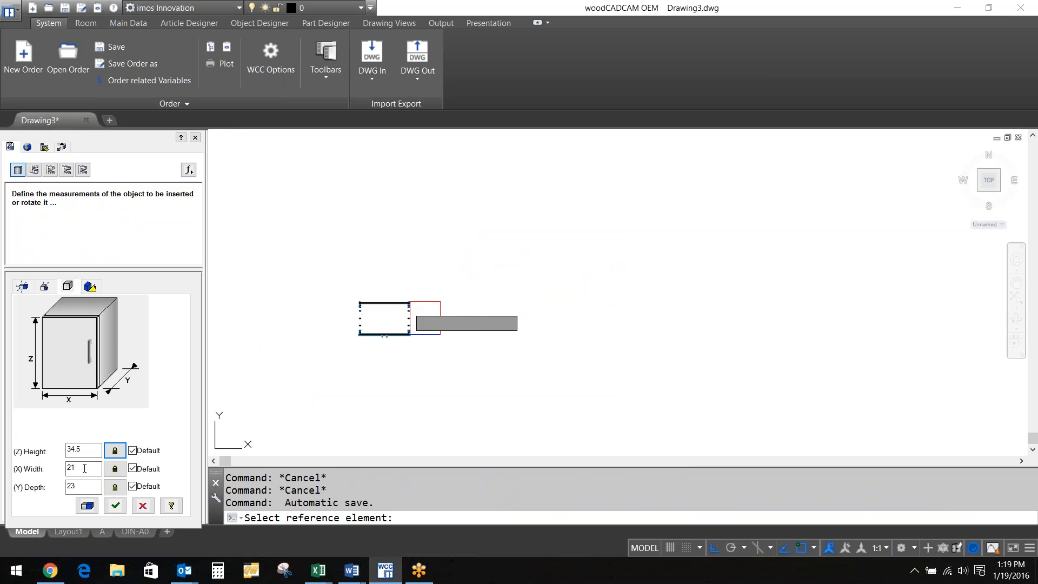
double_click(74, 468)
type("18")
left_click(118, 509)
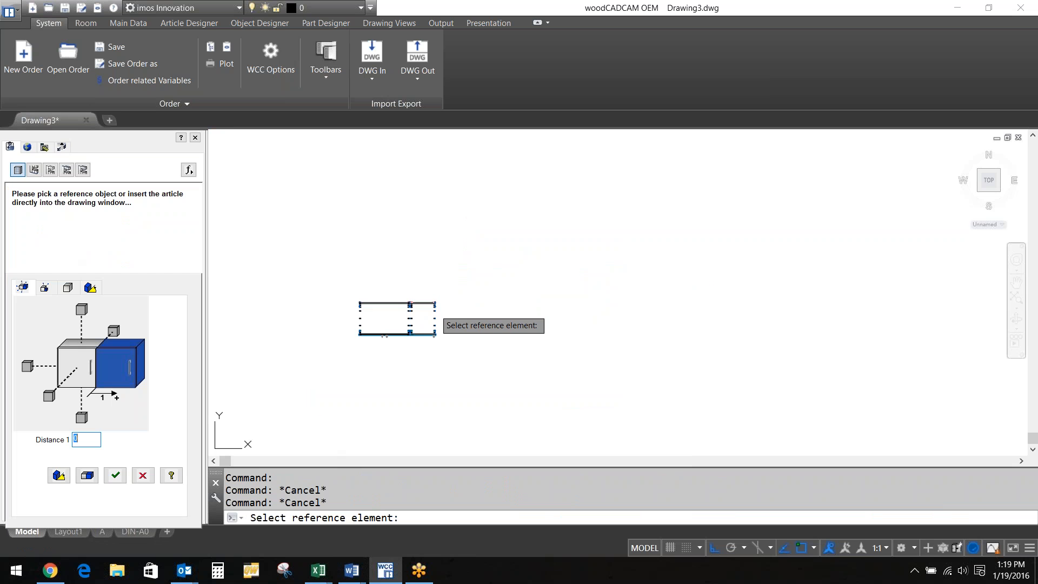
Add a final 36-wide B_2DO cabinet beside the 18-wide one
left_click(434, 315)
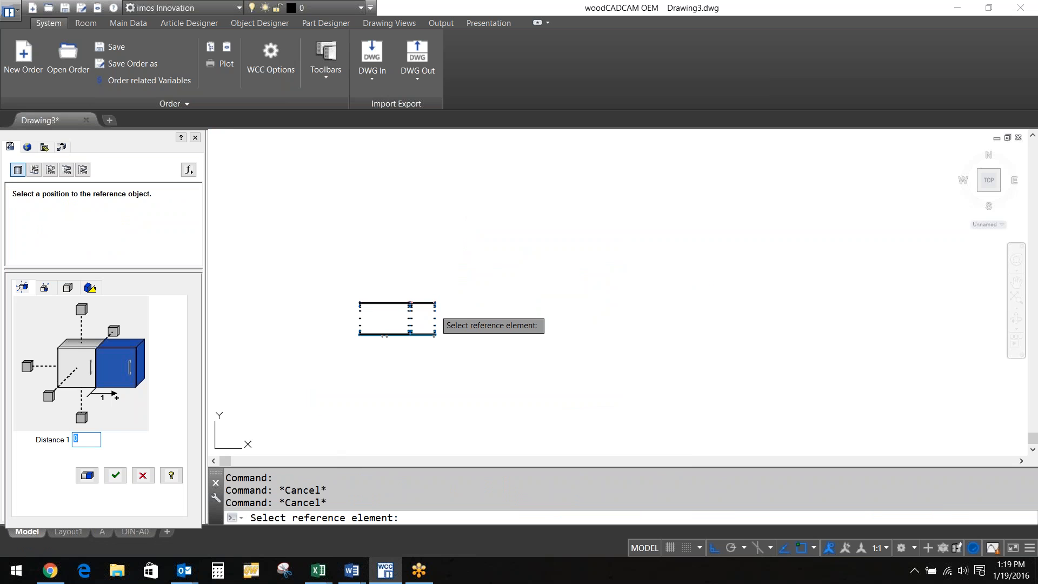
left_click(66, 289)
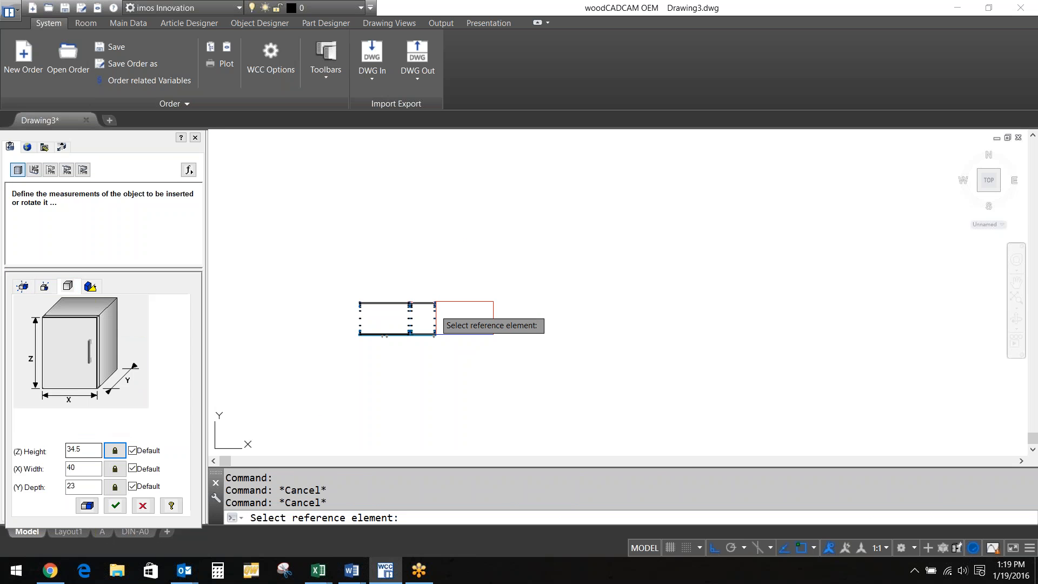
left_click(80, 468)
key("BackSpace")
key("BackSpace")
type("36")
left_click(116, 506)
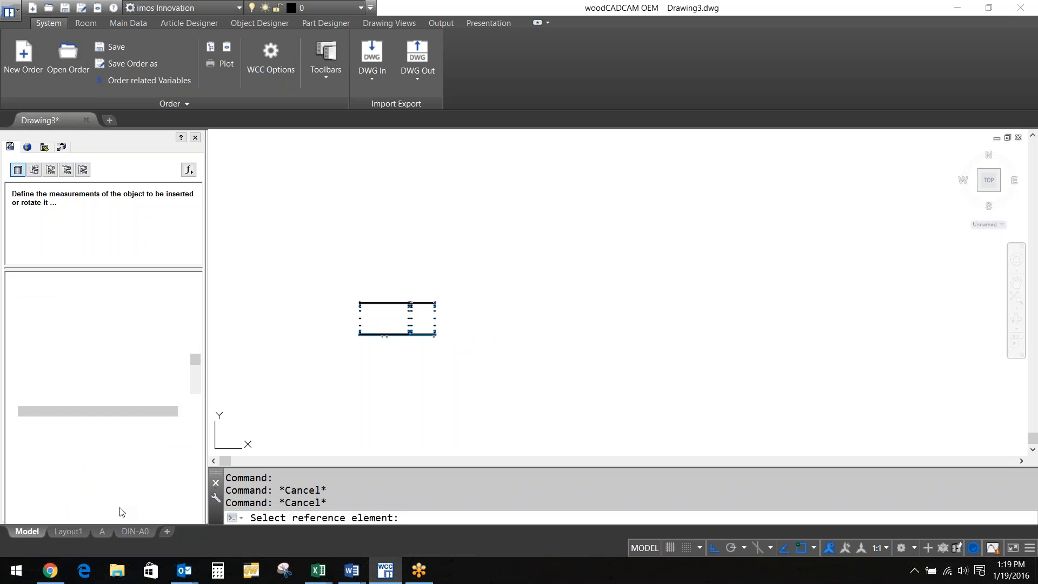
In a 3D view, select the three base cabinets as whole articles using Article-Mode
left_click(979, 190)
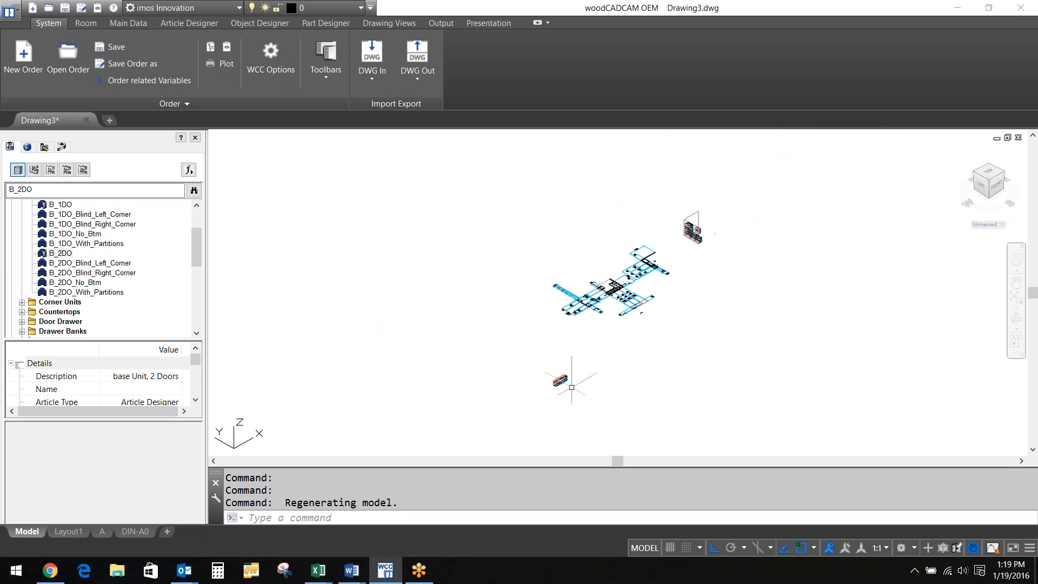
scroll(571, 387, "up", 10)
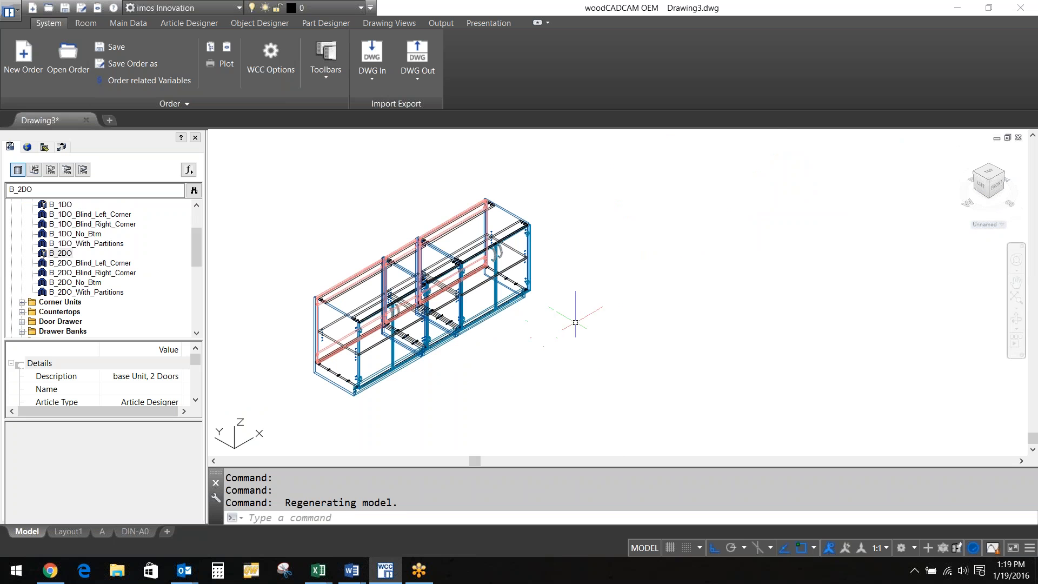
left_click(943, 548)
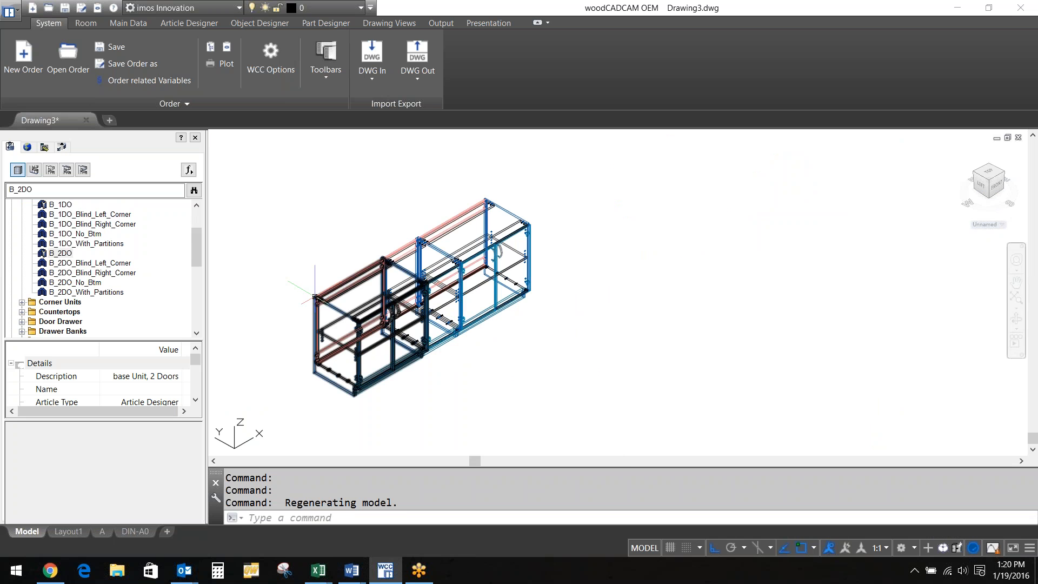
left_click(315, 296)
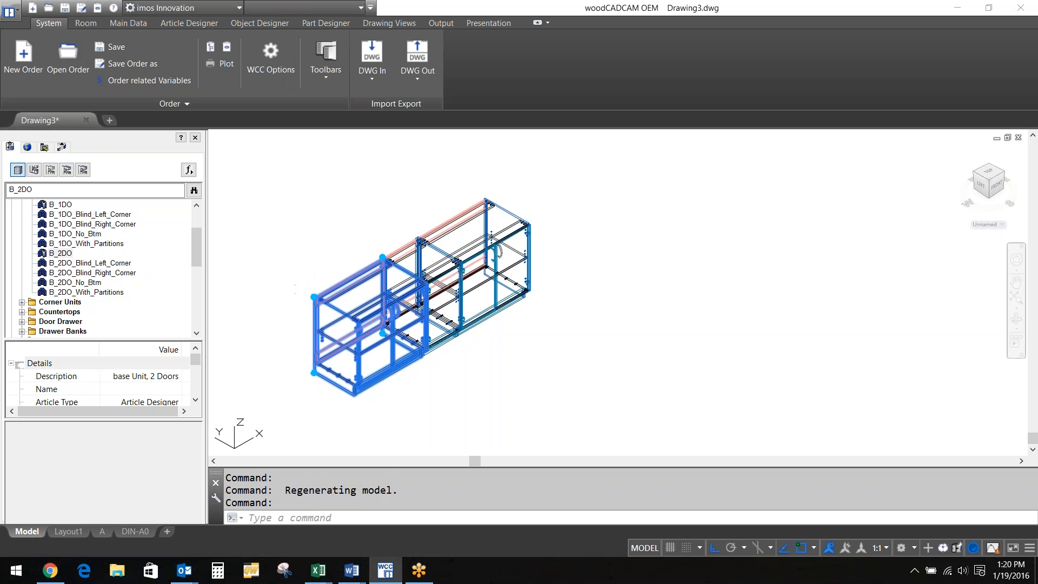
left_click(439, 222)
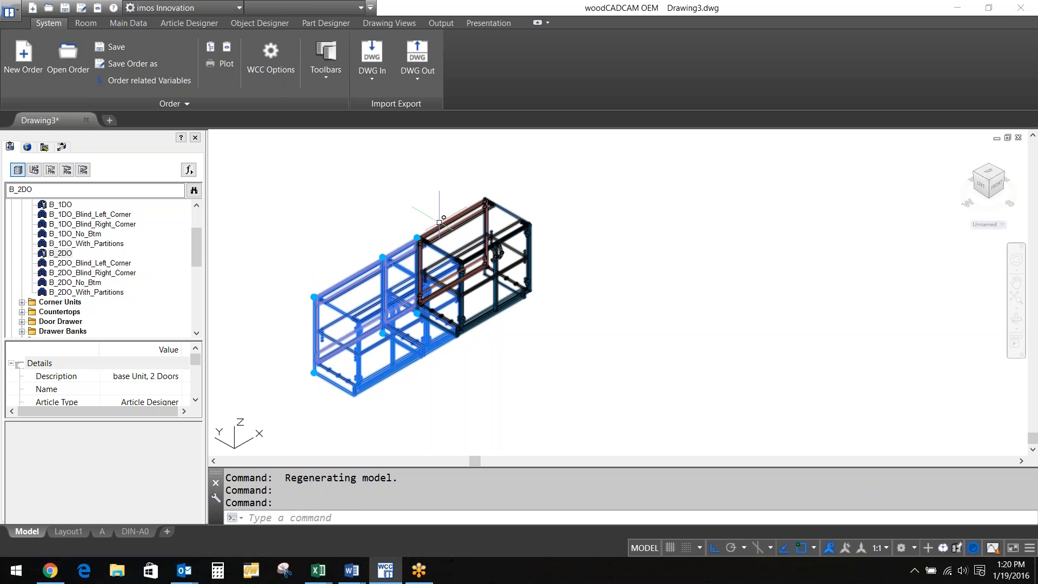
left_click(439, 222)
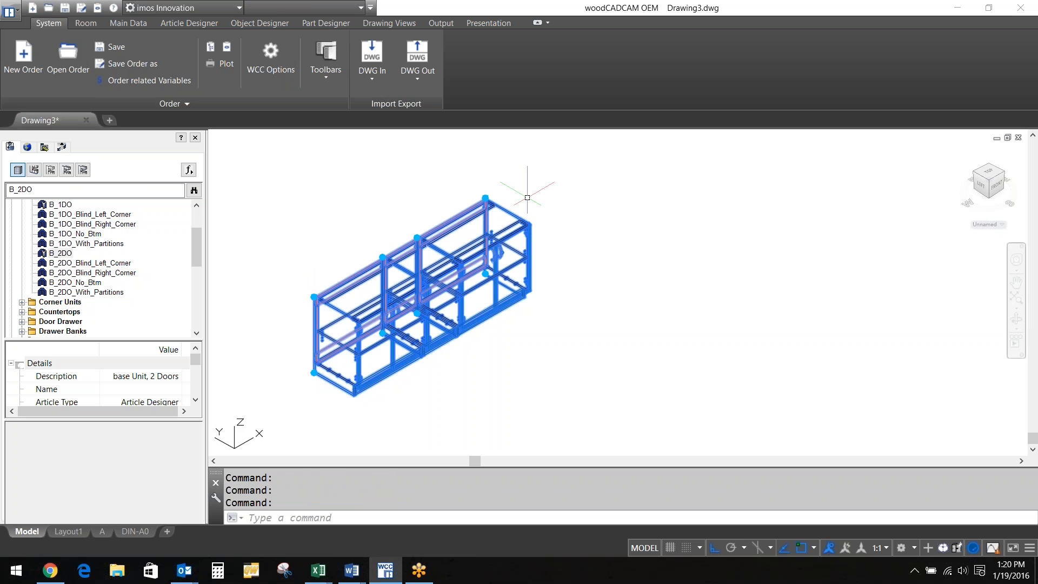
Switch the cabinets' grips to stretch arrows and zoom in on them
scroll(425, 224, "up", 3)
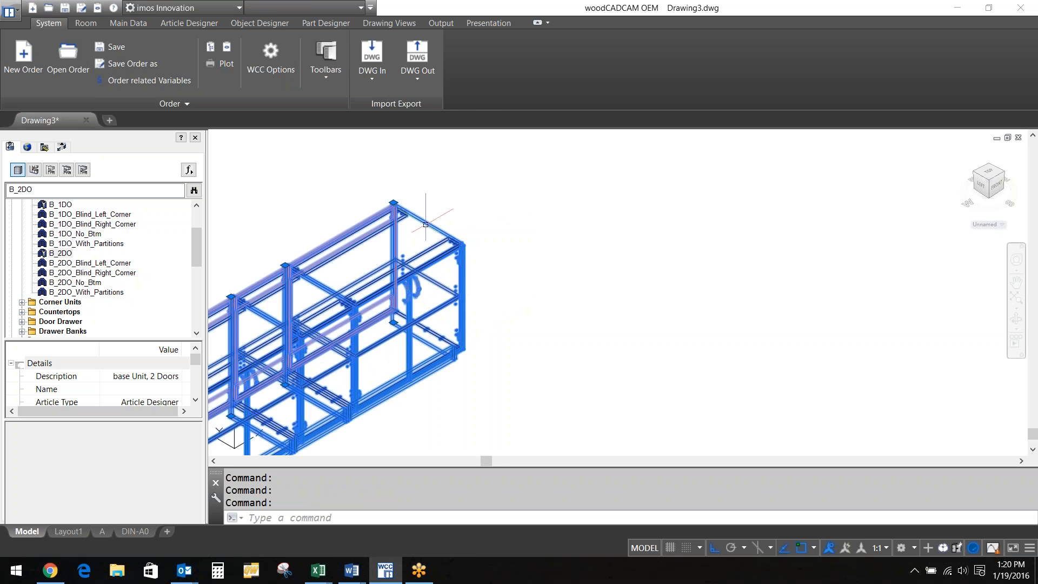
scroll(425, 224, "down", 4)
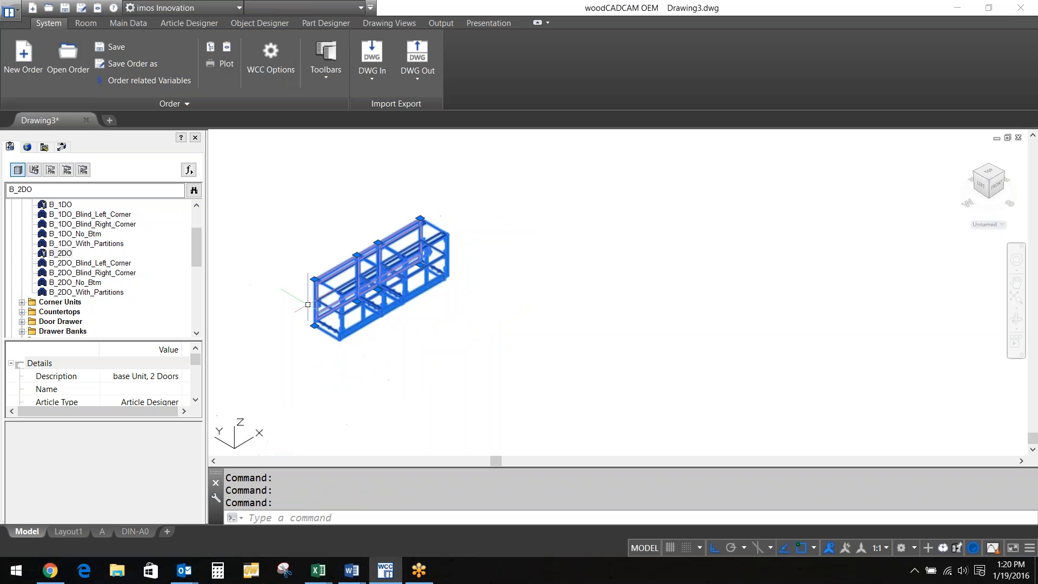
left_click(954, 548)
scroll(399, 203, "up", 2)
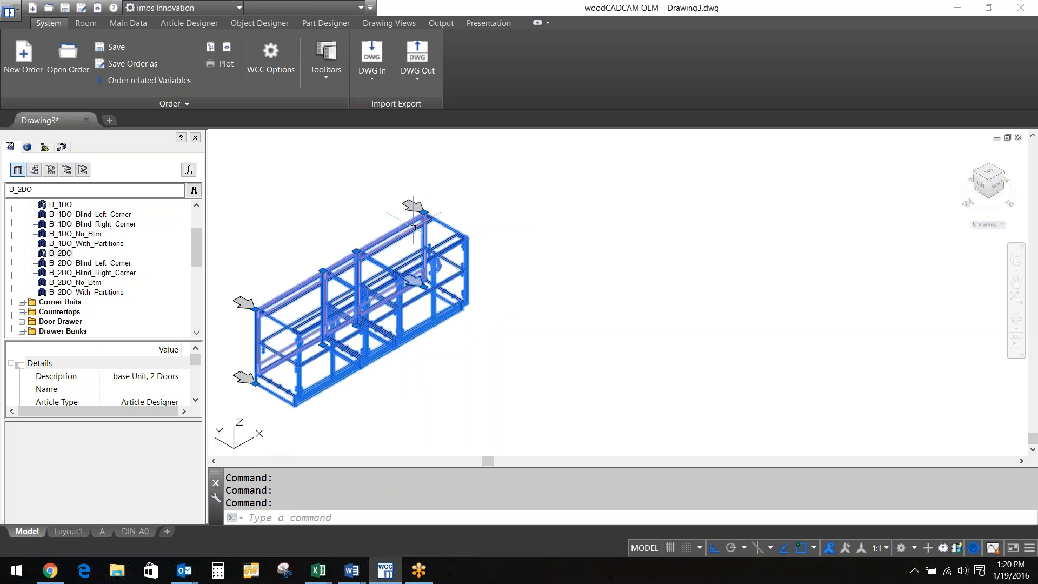
scroll(405, 246, "up", 2)
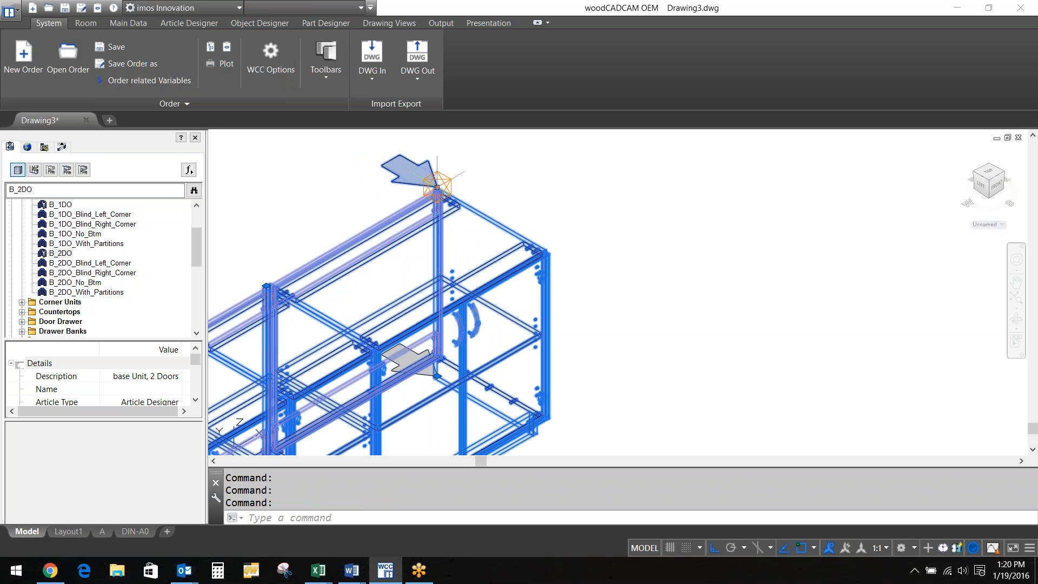
Stretch the base cabinet run much longer toward the left using its end grip
left_click(437, 187)
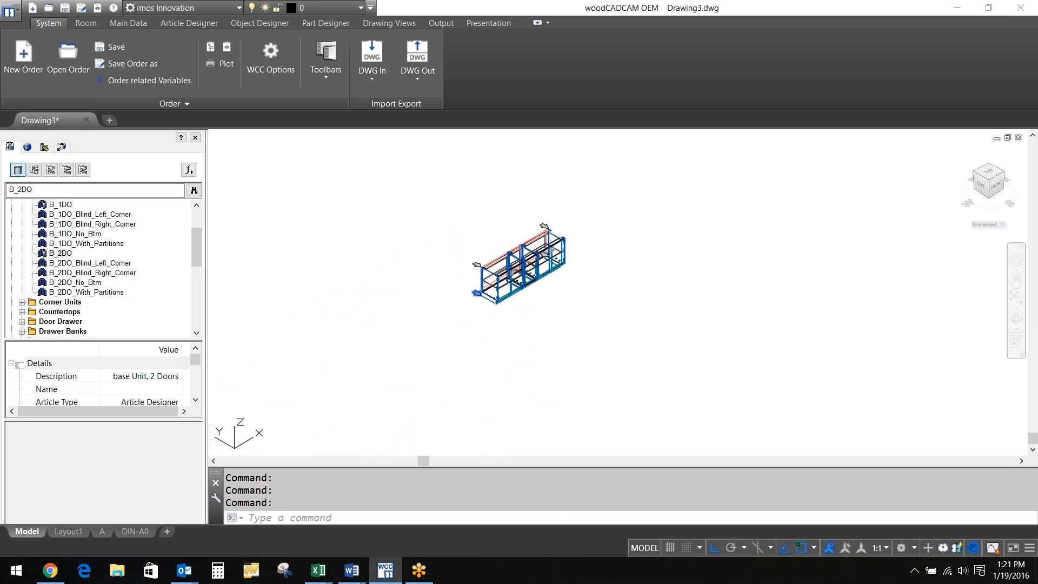
left_click(474, 294)
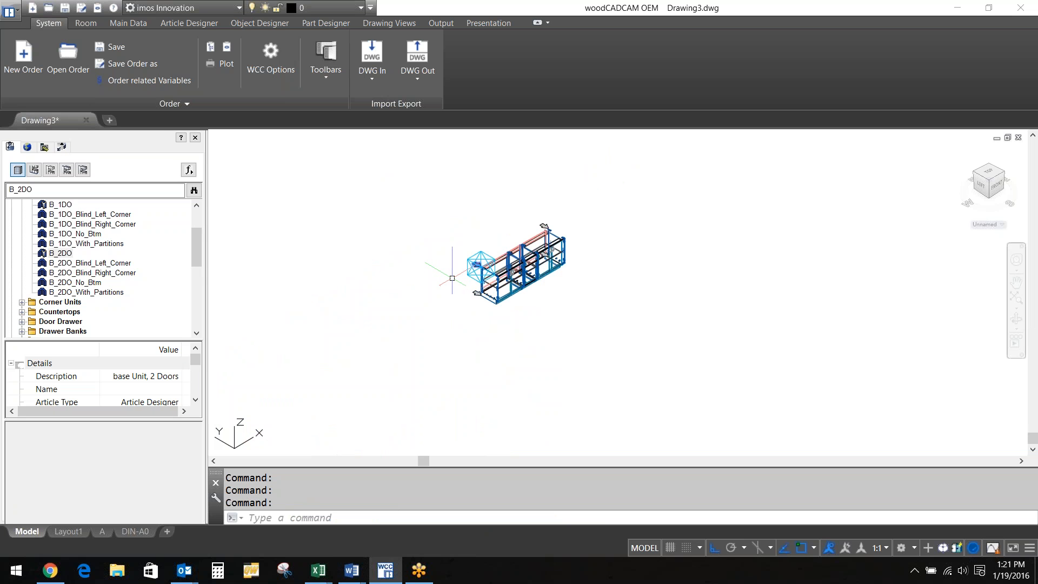
key("Escape")
key("Escape")
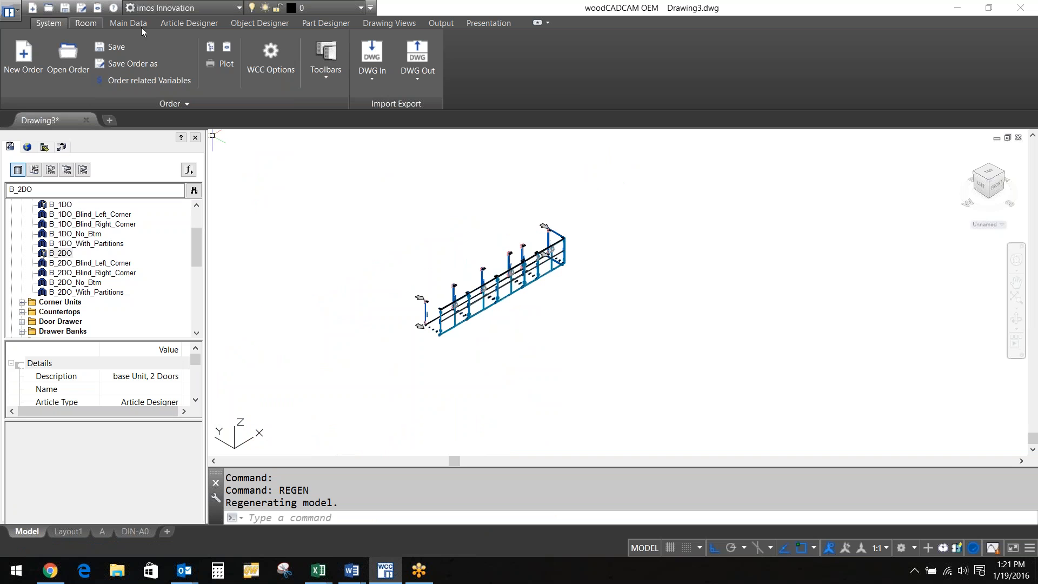
Apply Render mode from the Visu Manager and turn the view to a side orientation
left_click(227, 47)
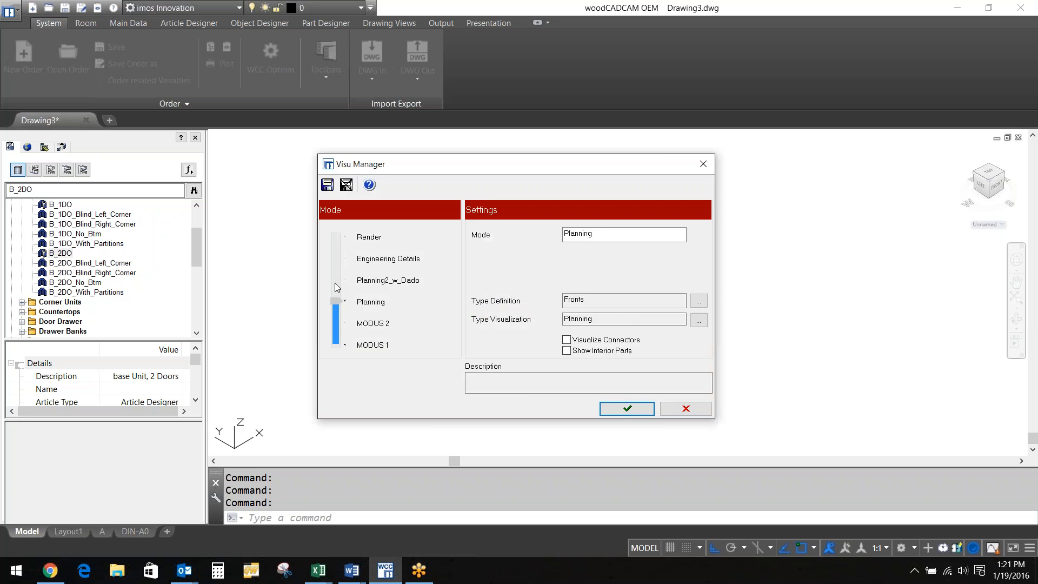
left_click(627, 409)
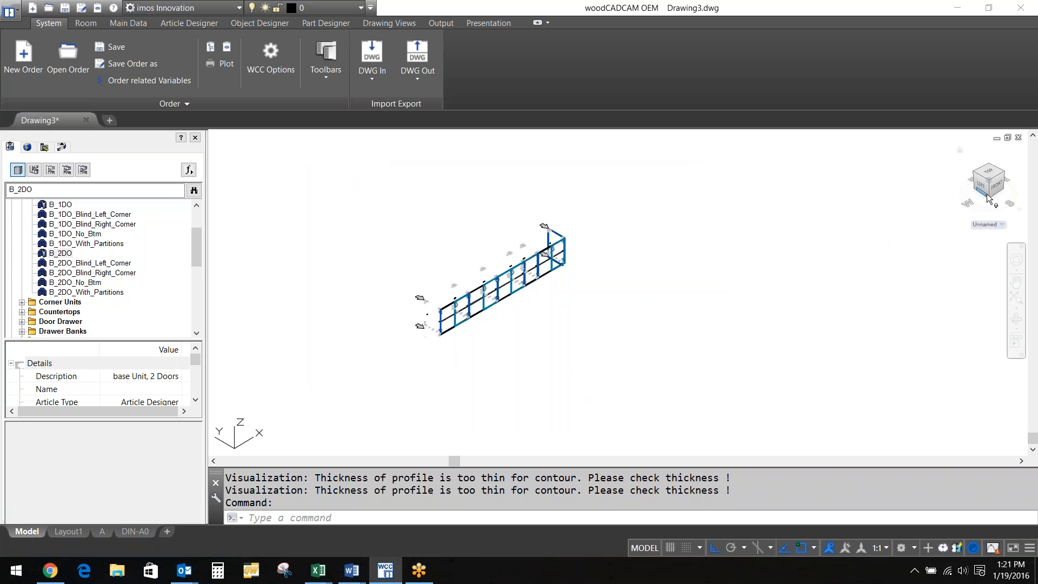
left_click(1003, 172)
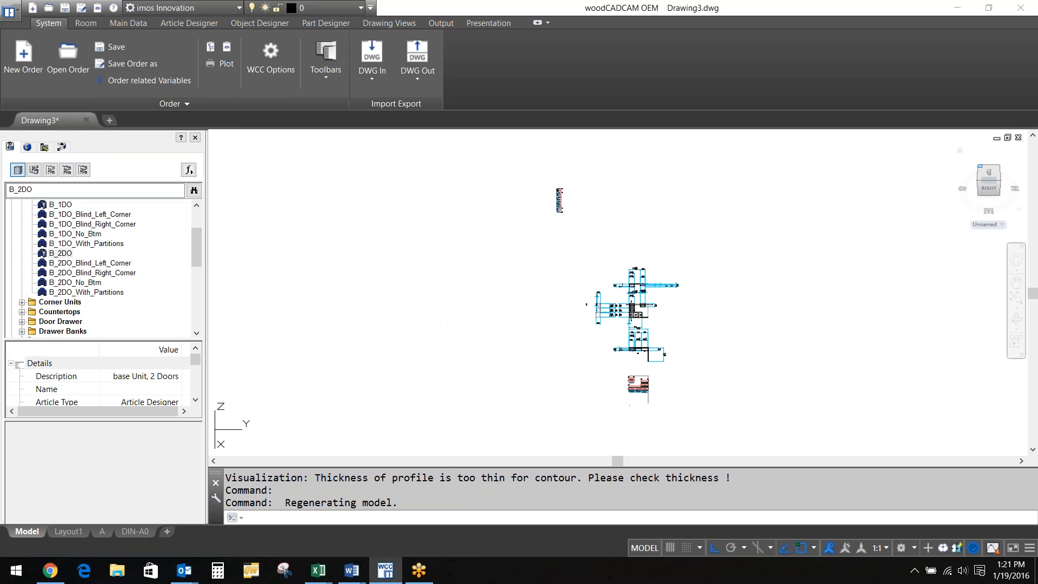
Return to isometric view, zoom in on the stretched run's hinges, then open the article actions list
left_click(980, 167)
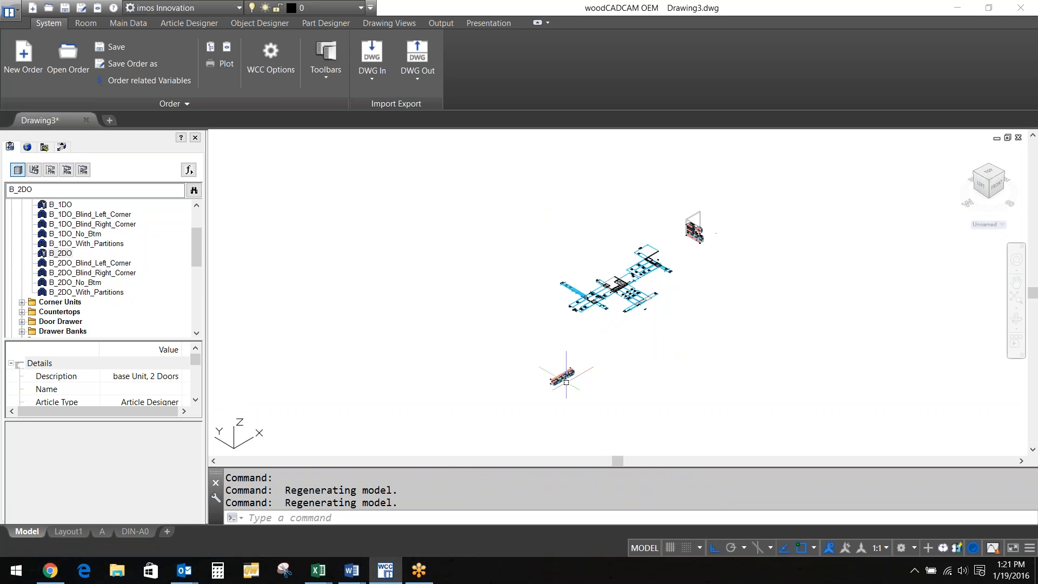
scroll(566, 382, "up", 5)
scroll(550, 382, "up", 3)
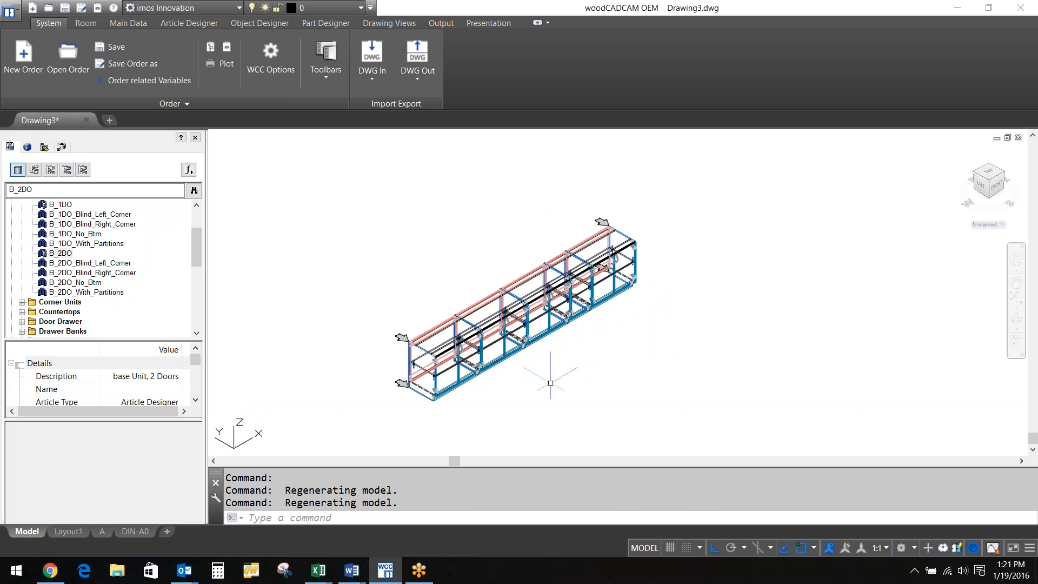
scroll(434, 382, "up", 6)
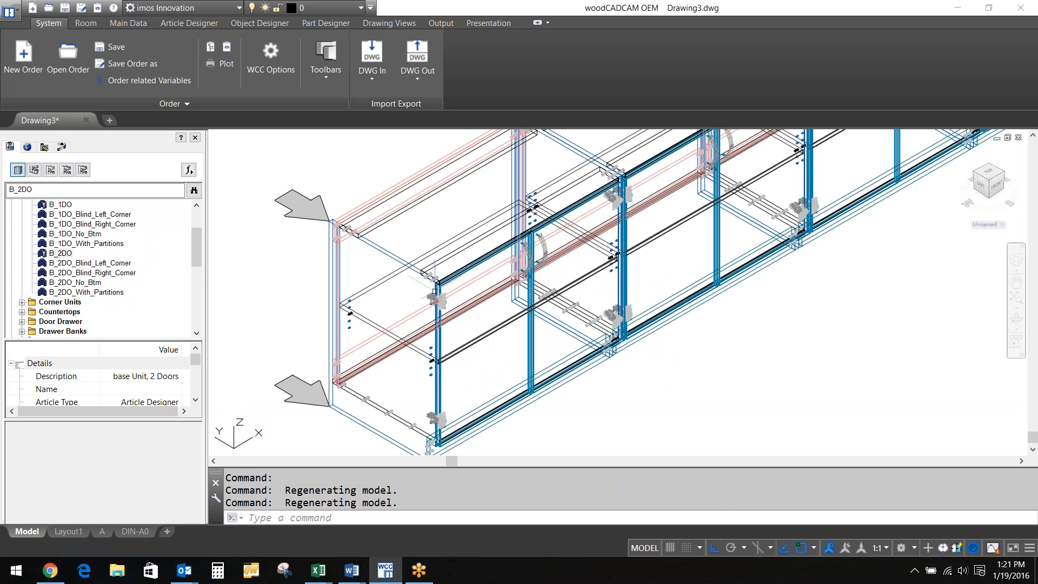
scroll(435, 292, "up", 5)
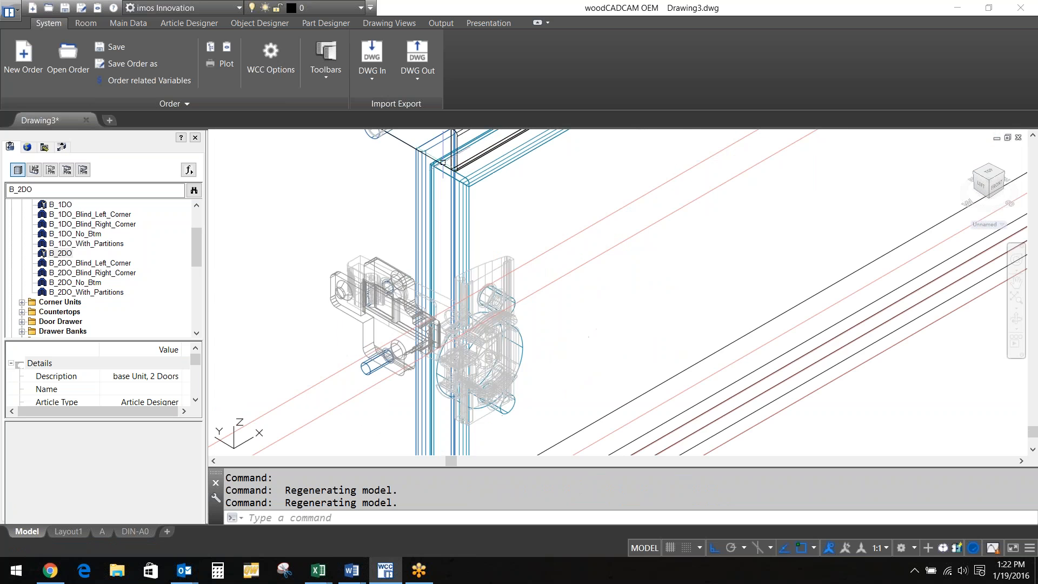
scroll(398, 255, "down", 6)
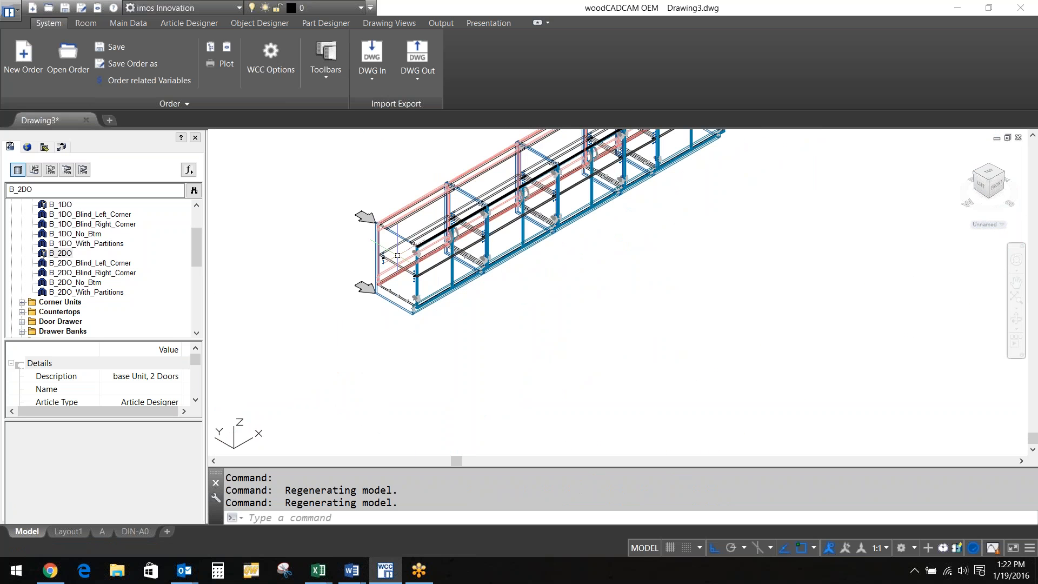
scroll(397, 255, "up", 5)
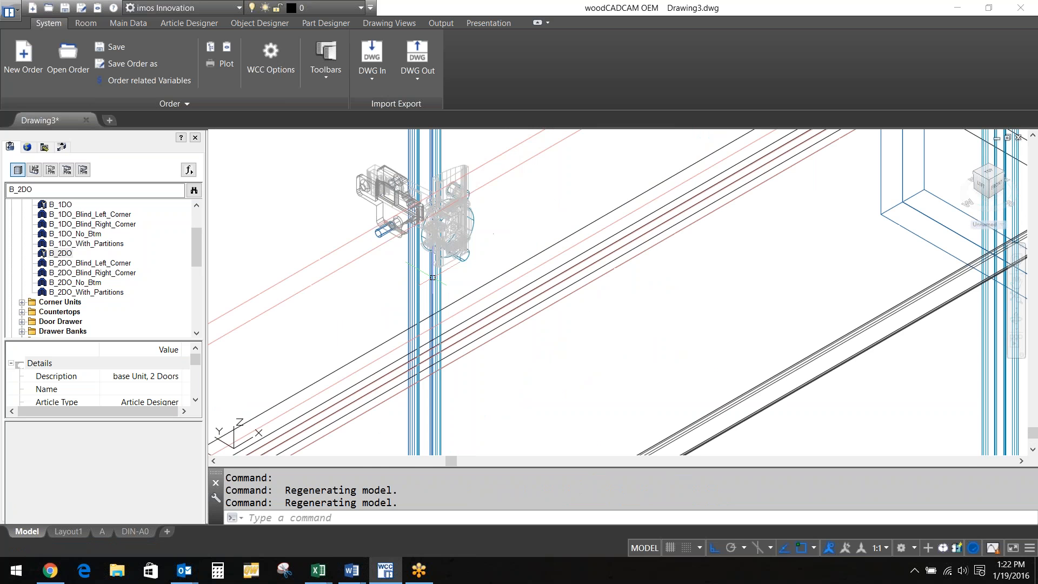
scroll(433, 277, "down", 6)
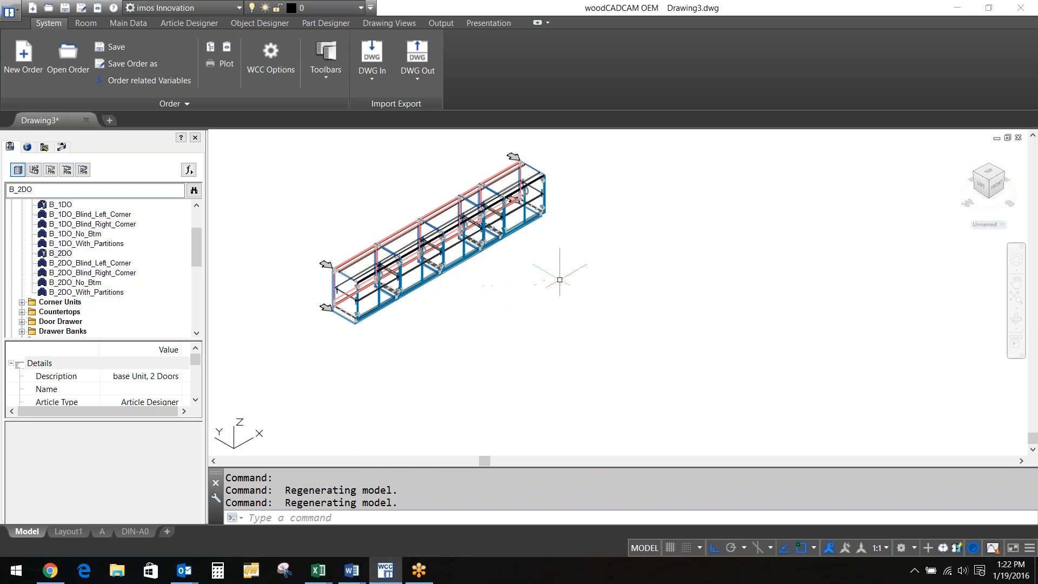
middle_click_drag(566, 276, 919, 267)
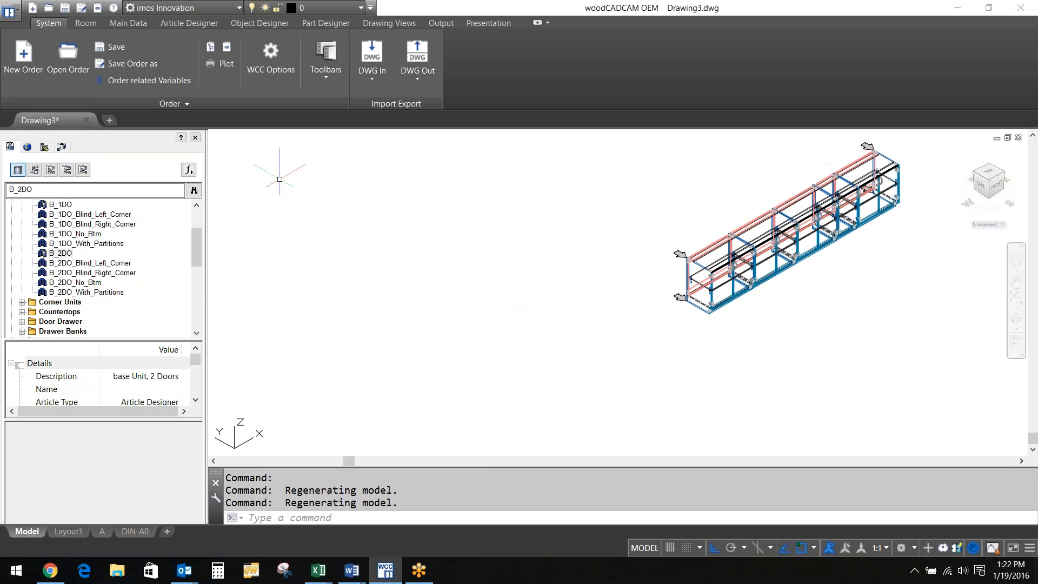
left_click(188, 171)
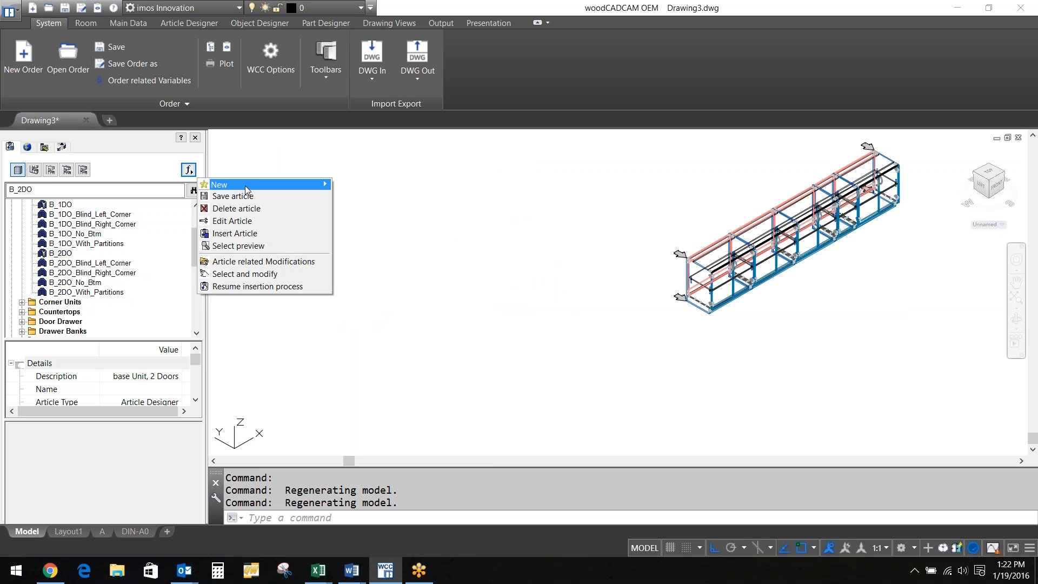
Create a new Article Designer article, accepting the default 79 × 31.5 × 20 STANDARD contour
mouse_move(265, 187)
left_click(368, 185)
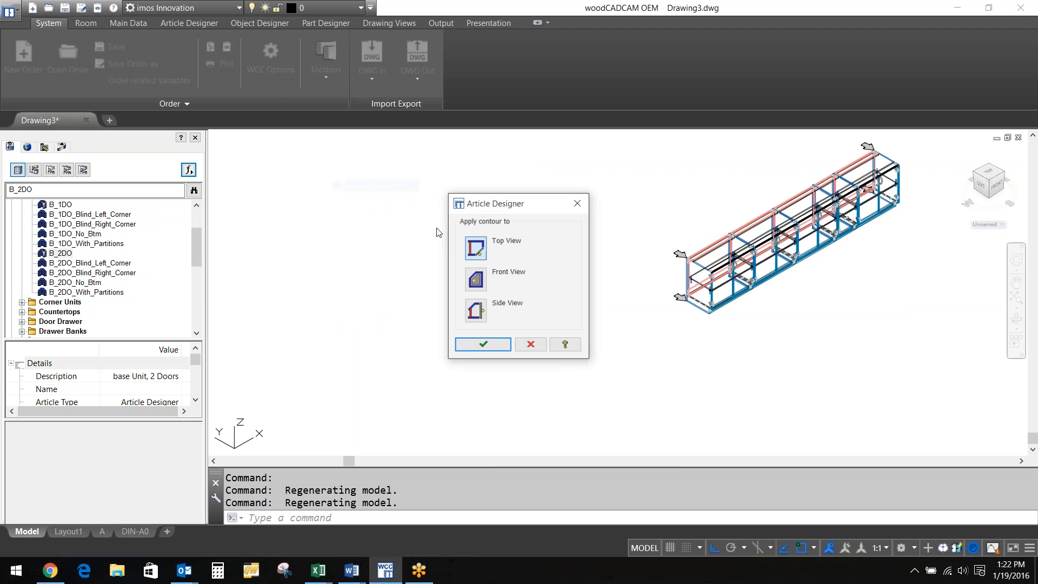
key("Return")
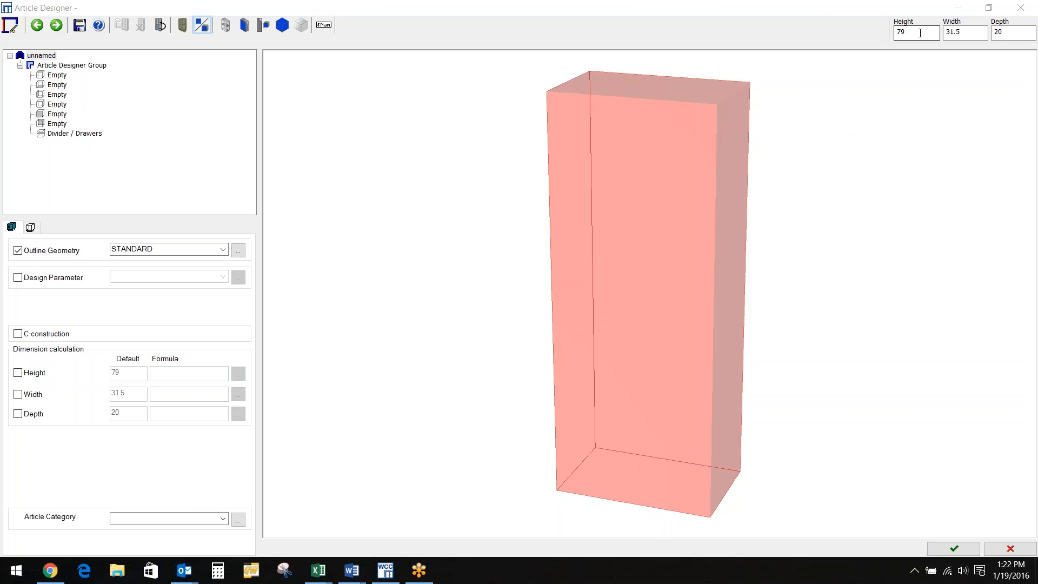
Set the box to 50 high, 36 wide and 23.3 deep
left_click_drag(919, 32, 897, 31)
type("50")
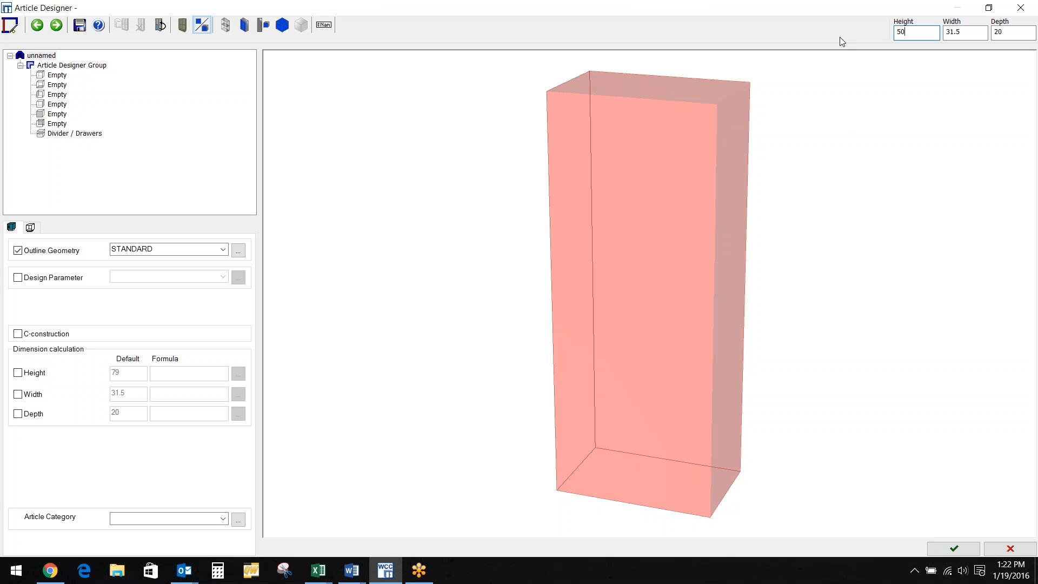
key("Tab")
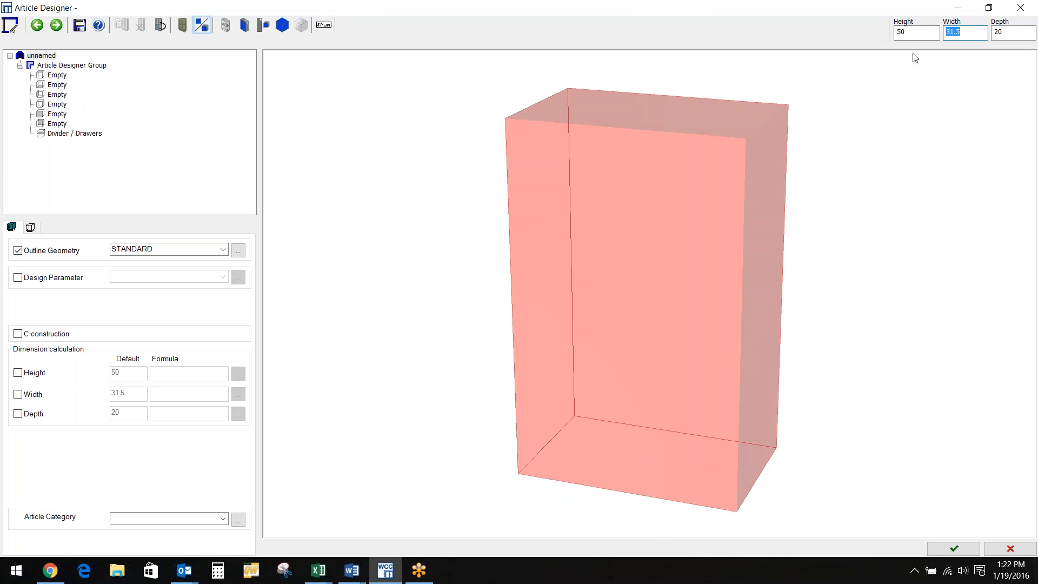
type("36")
key("Tab")
type("23.")
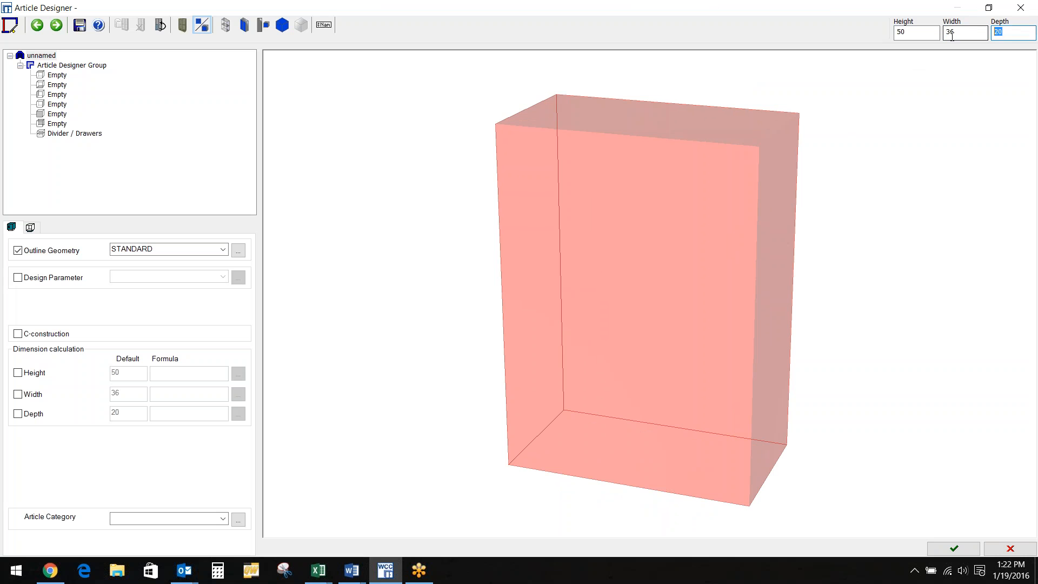
type("3")
key("Return")
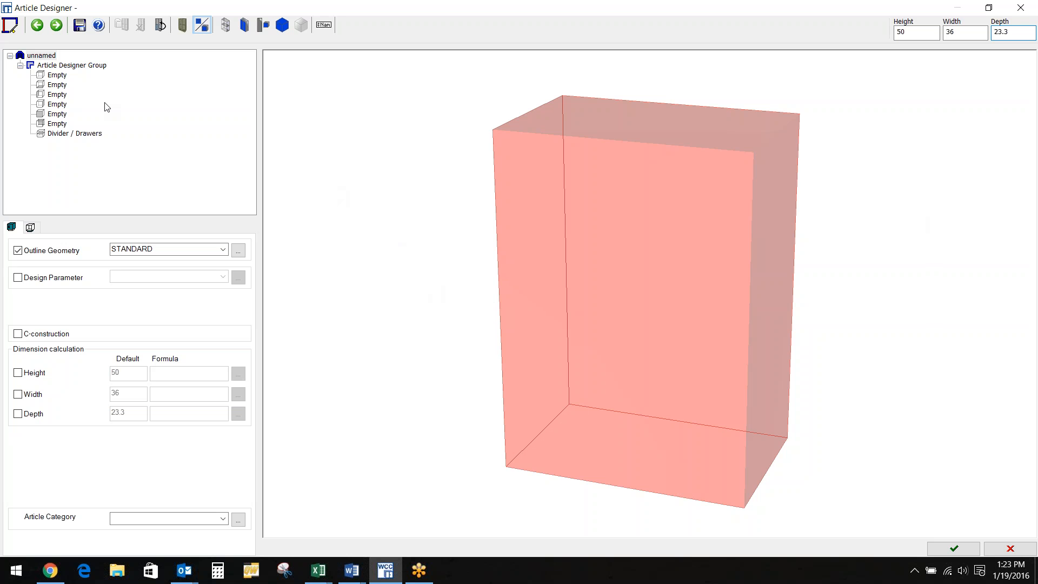
Replace the Article Designer Group's name with a custom group name
left_click(82, 66)
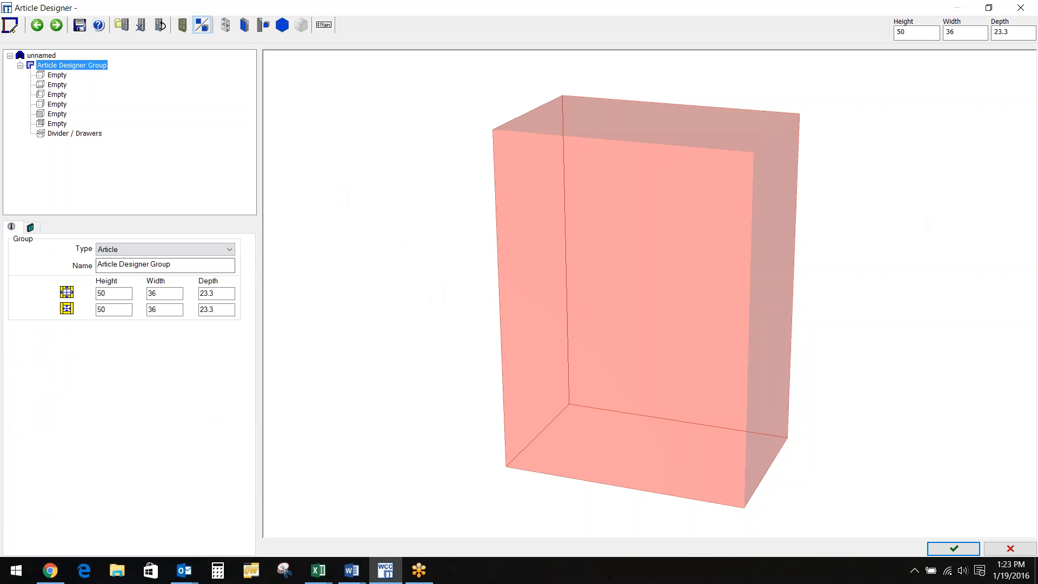
left_click(177, 263)
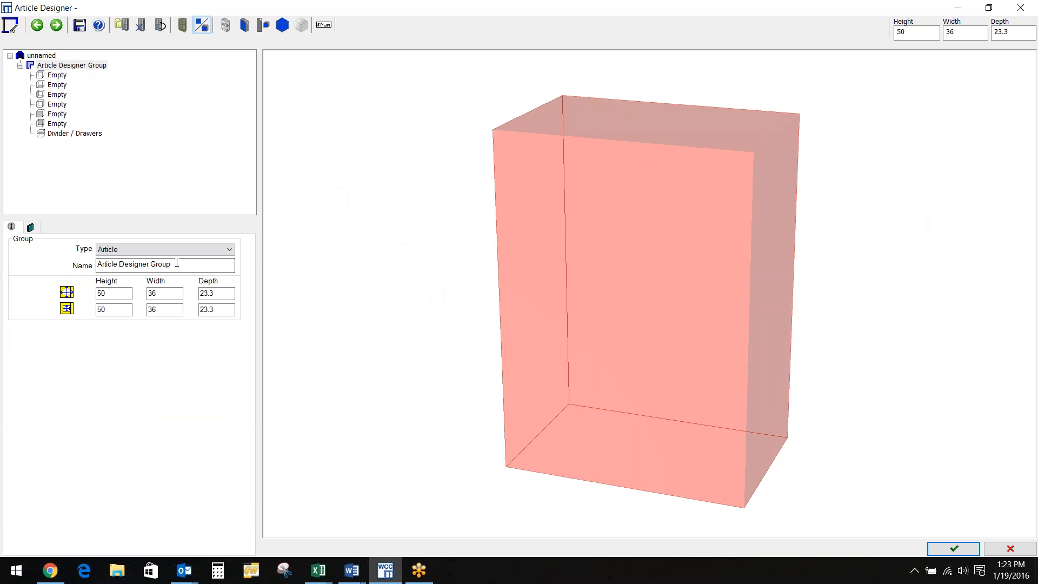
triple_click(177, 264)
type("Roge")
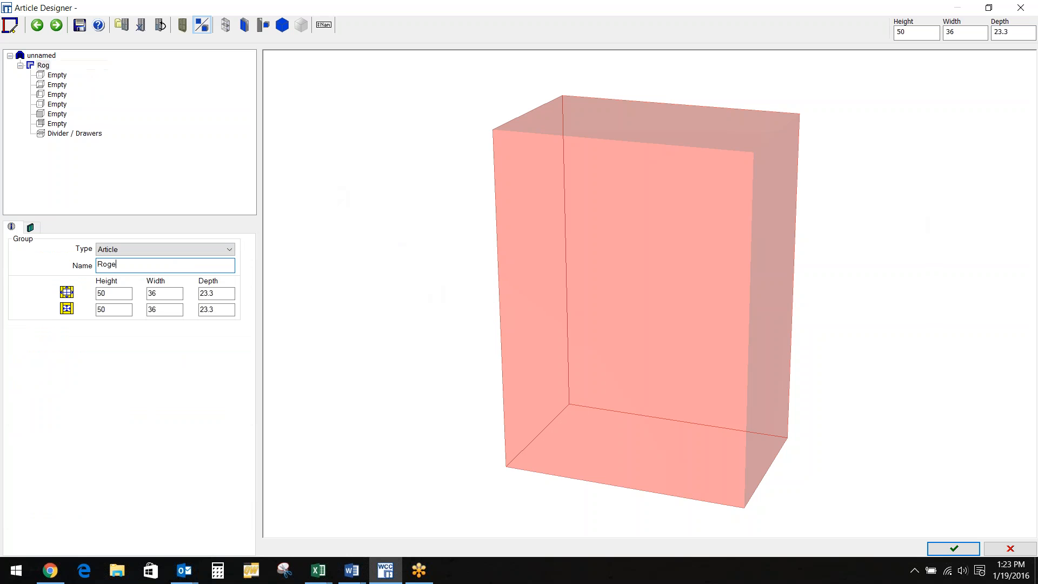
type("r")
Open the settings of the top shelf, bottom shelf and next empty part slots
left_click(58, 76)
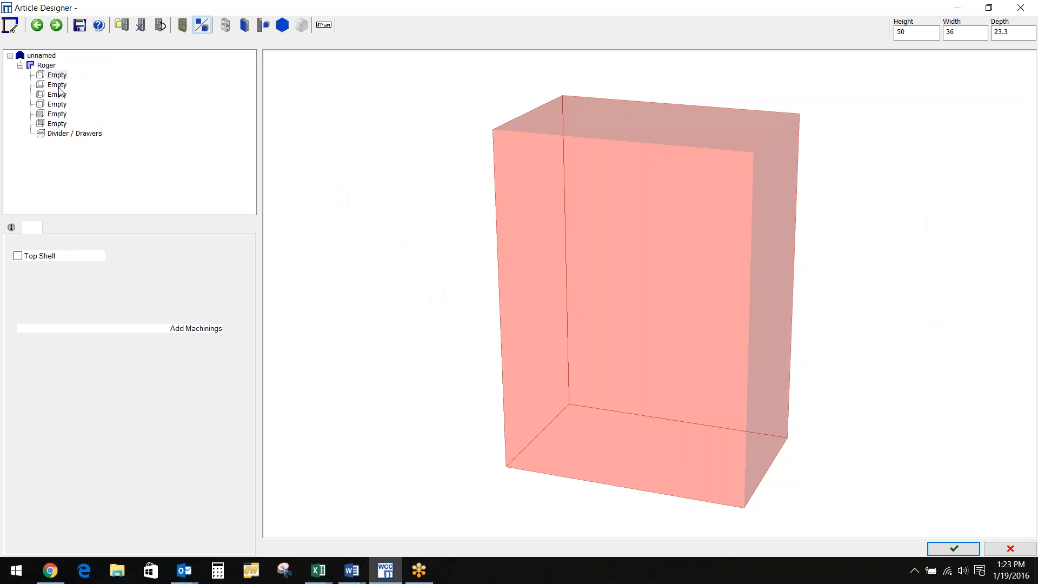
left_click(58, 94)
left_click(57, 105)
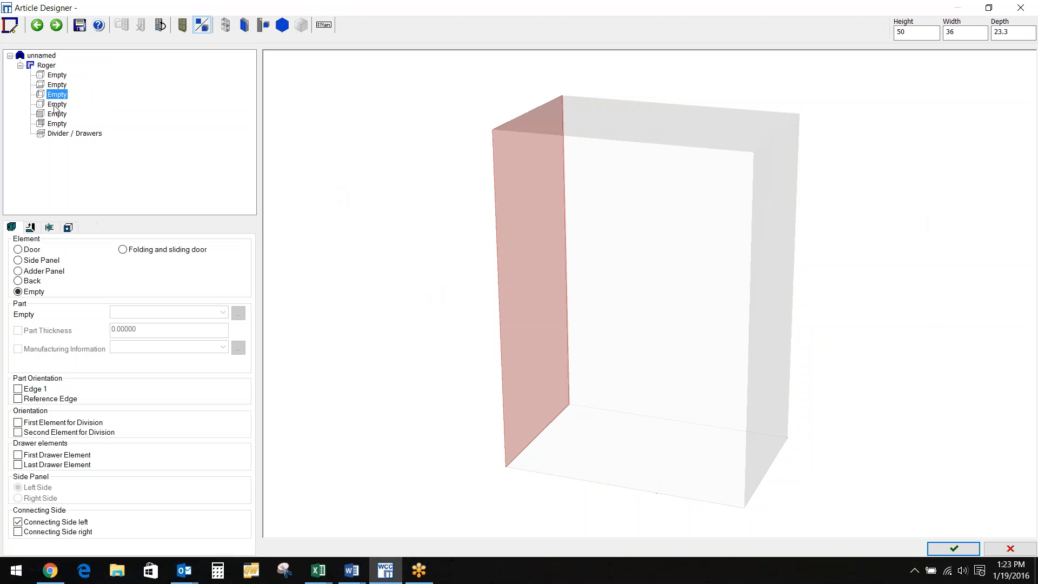
Assign top and bottom shelves, left and right side panels and a back panel, leaving the front empty
left_click(57, 114)
left_click(60, 123)
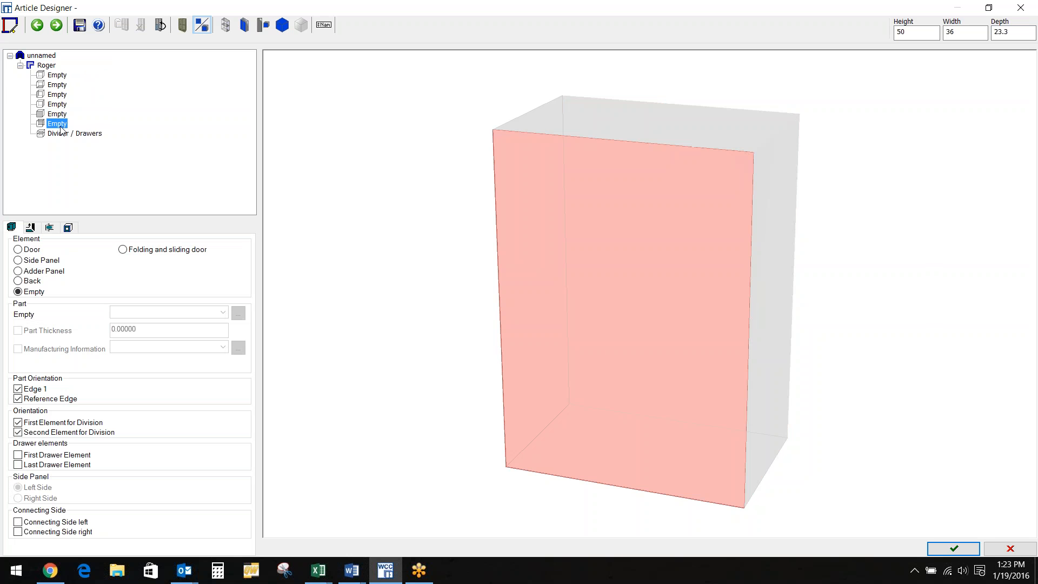
left_click(60, 75)
left_click(60, 85)
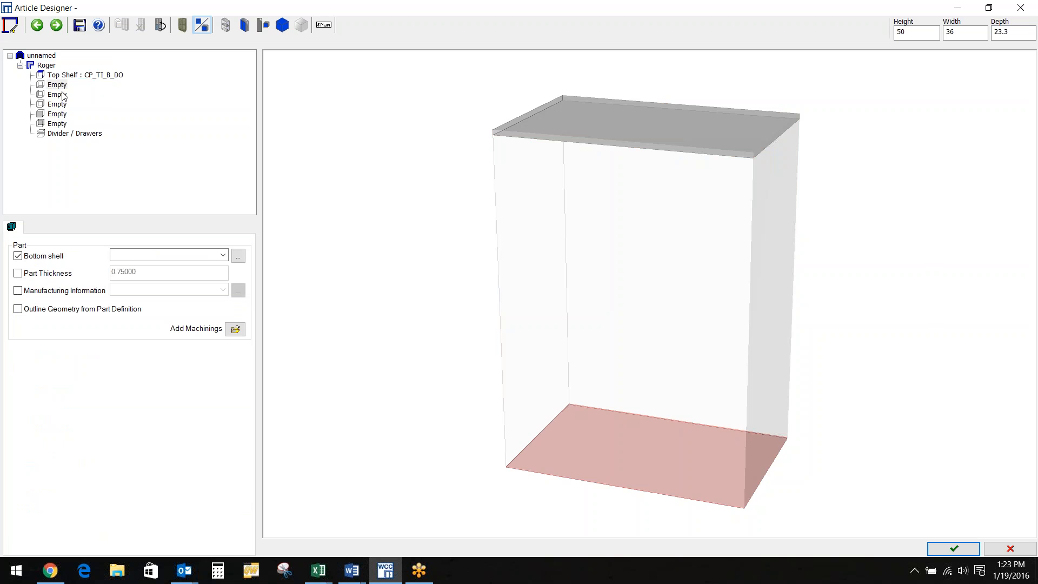
left_click(63, 95)
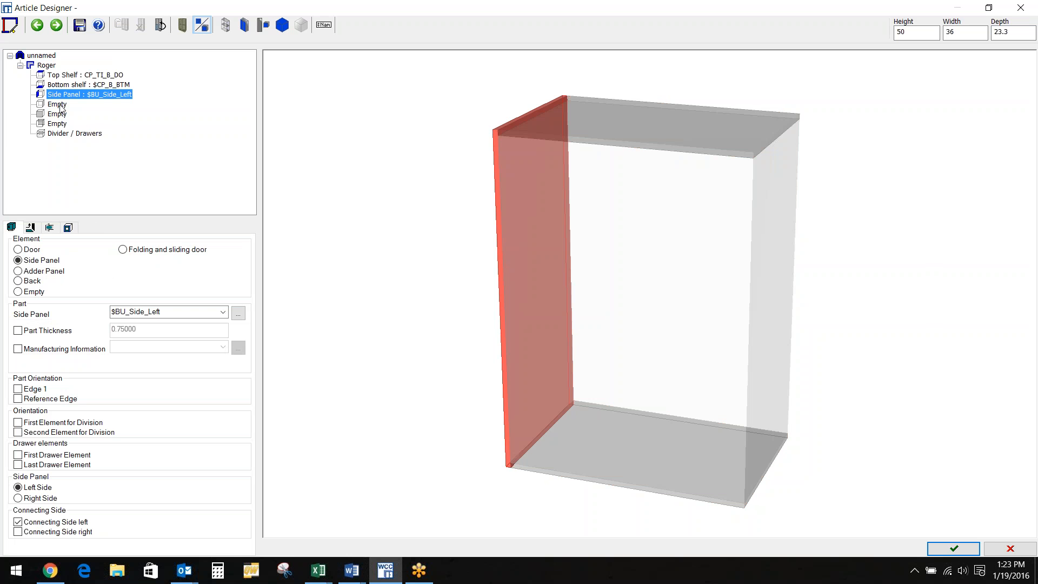
left_click(60, 104)
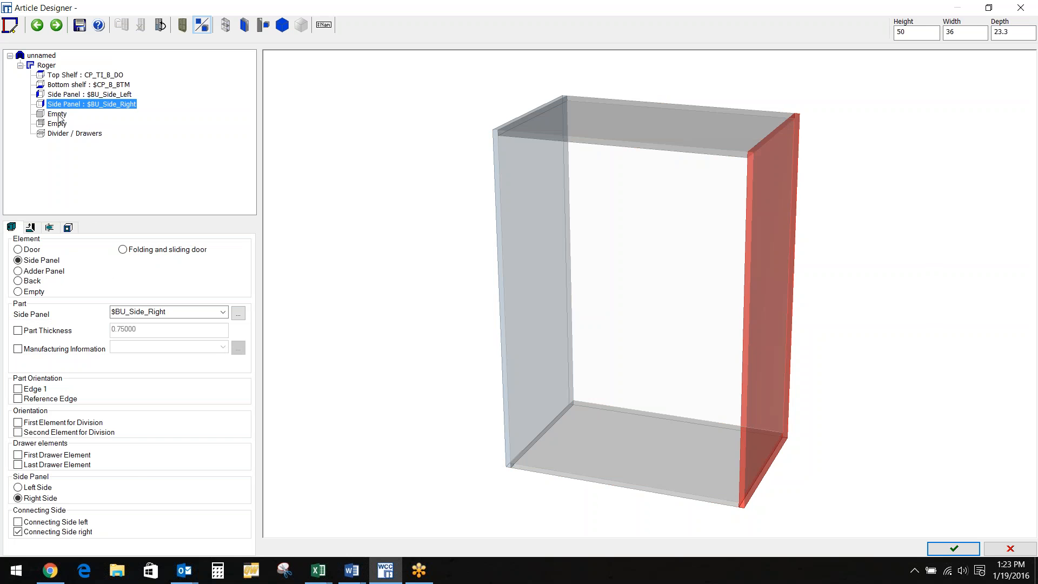
left_click(60, 115)
left_click(59, 124)
left_click(608, 346)
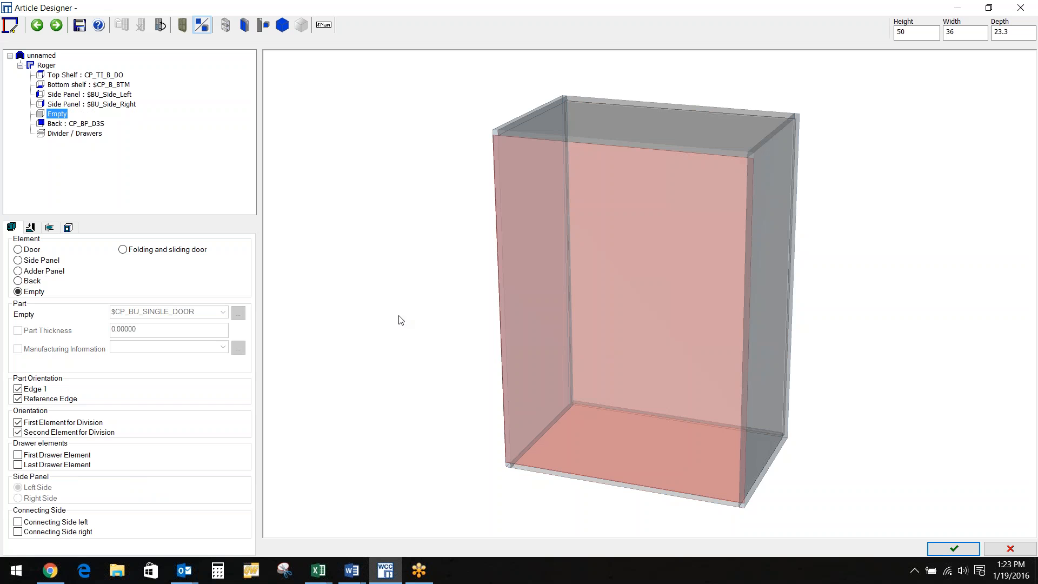
left_click(78, 134)
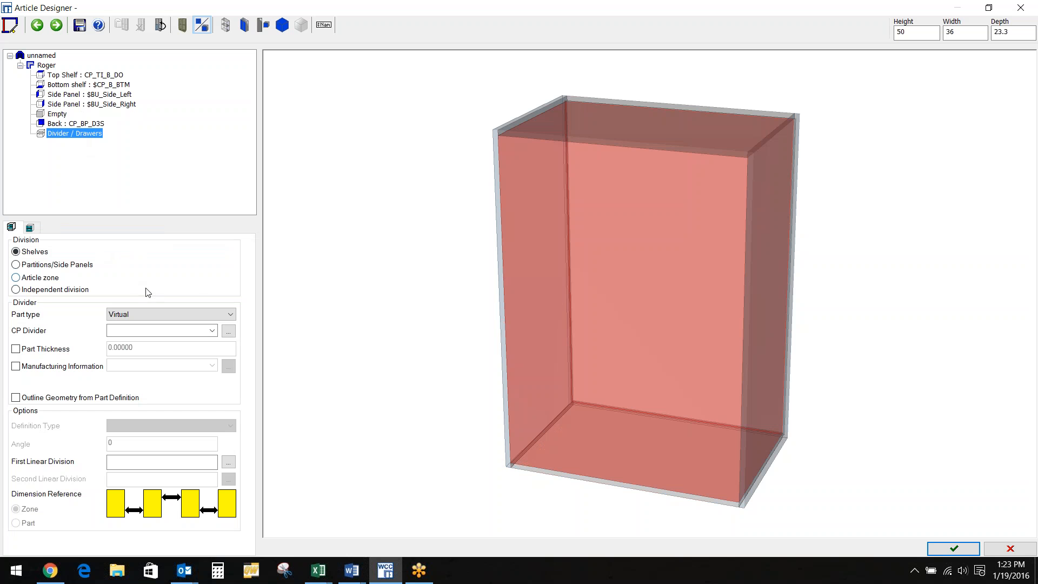
Make the dividers fixed shelves with a 1:1 first linear division
left_click(231, 316)
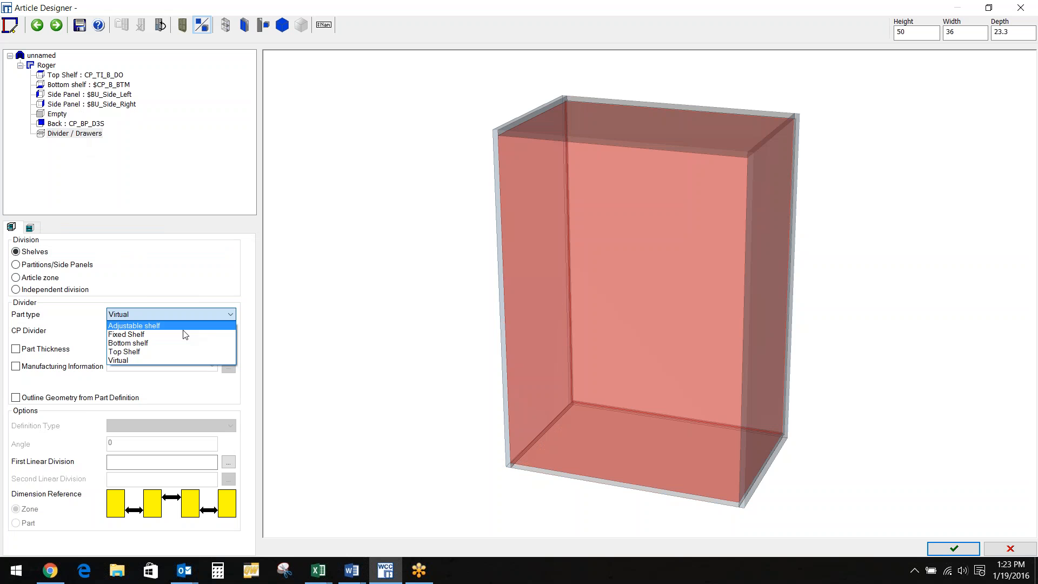
left_click(135, 335)
left_click(136, 463)
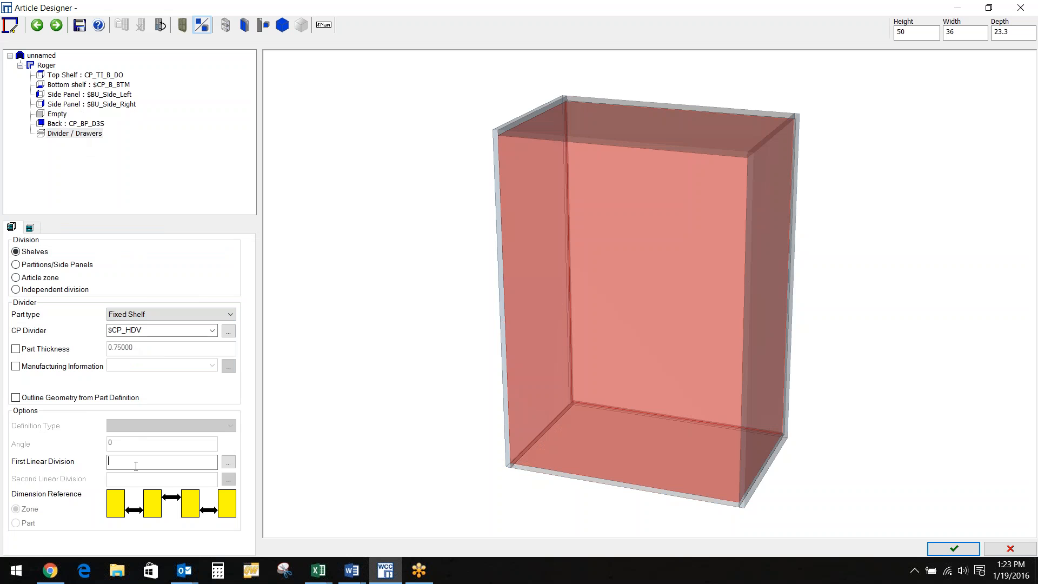
type("1:1")
key("Return")
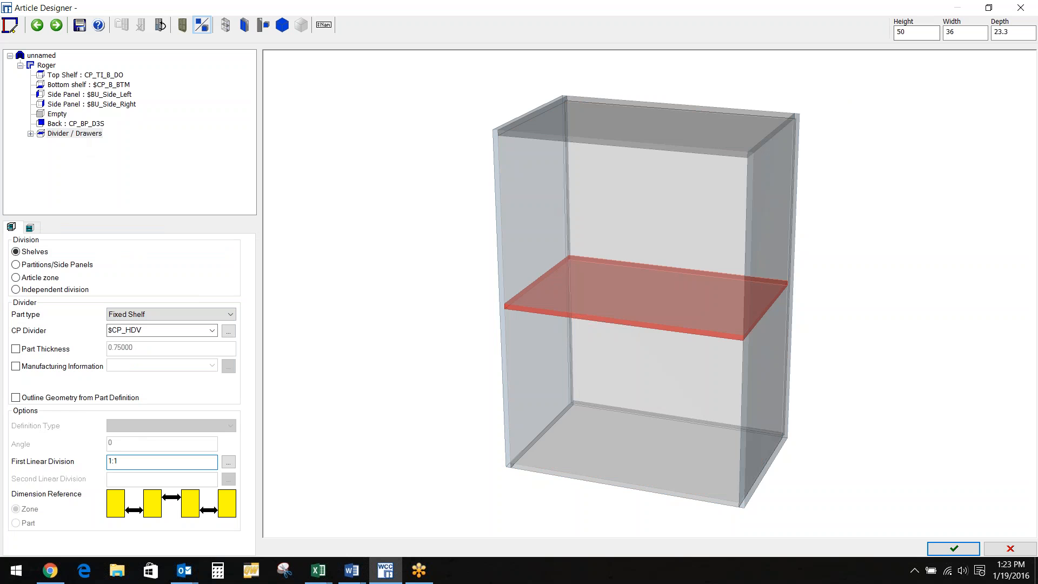
Change the shelf division to 14in:1:1, with height temporarily 76 and then restored to 50
left_click_drag(913, 32, 853, 22)
type("76")
key("Return")
left_click(140, 463)
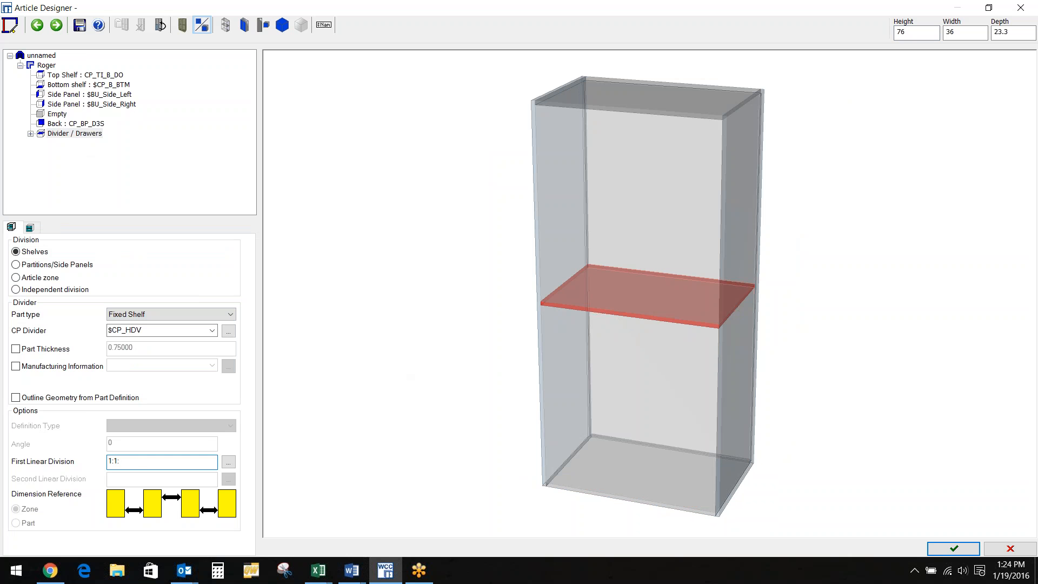
type(":1")
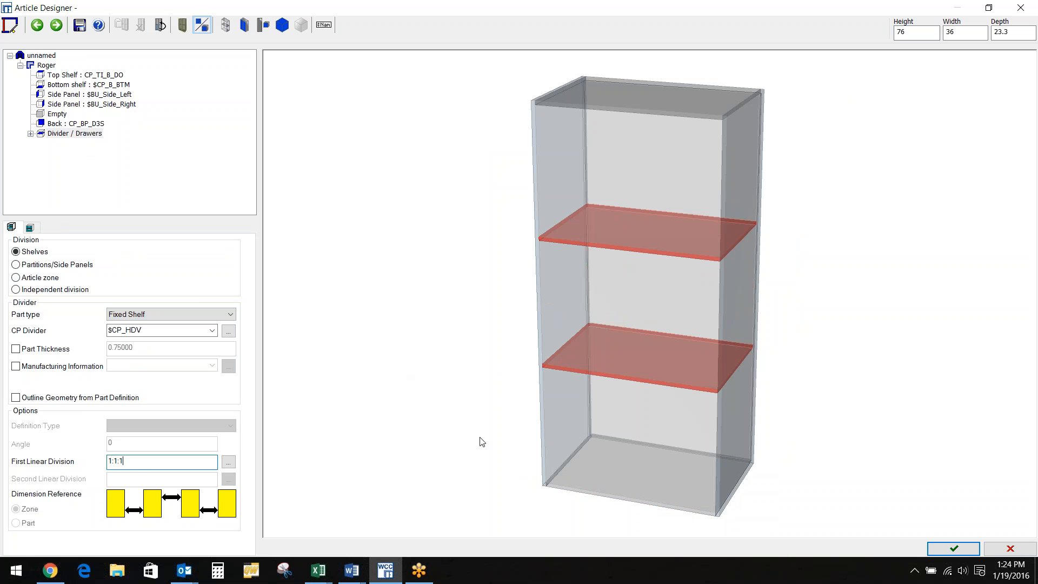
left_click(111, 460)
type("4in")
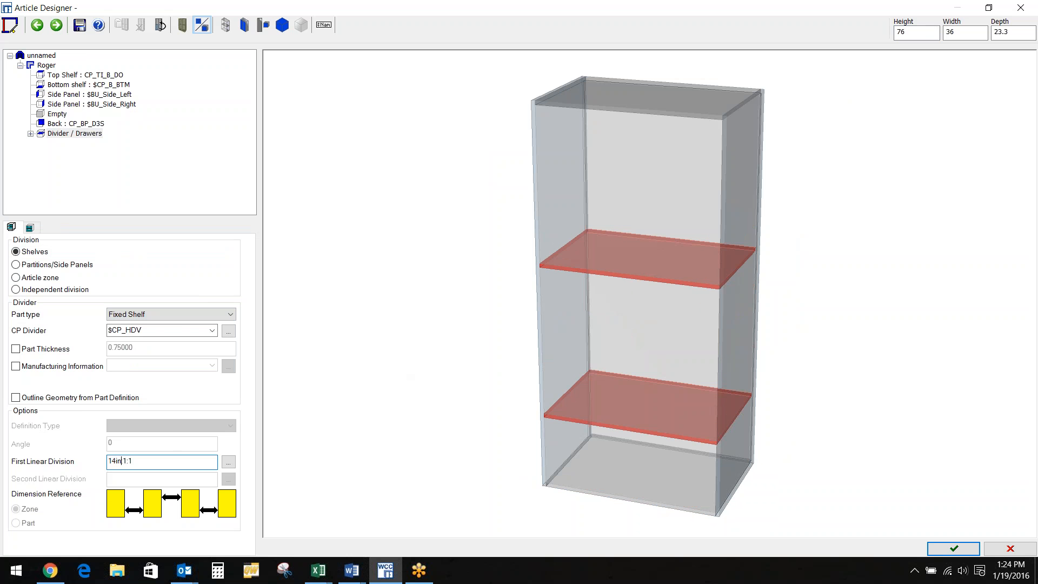
double_click(914, 31)
type("50")
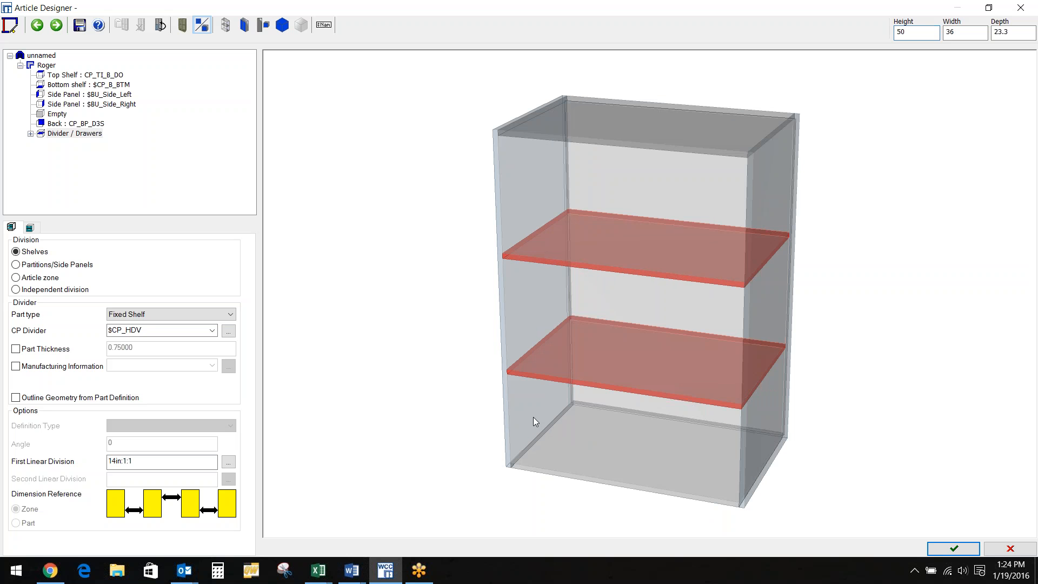
left_click(533, 417)
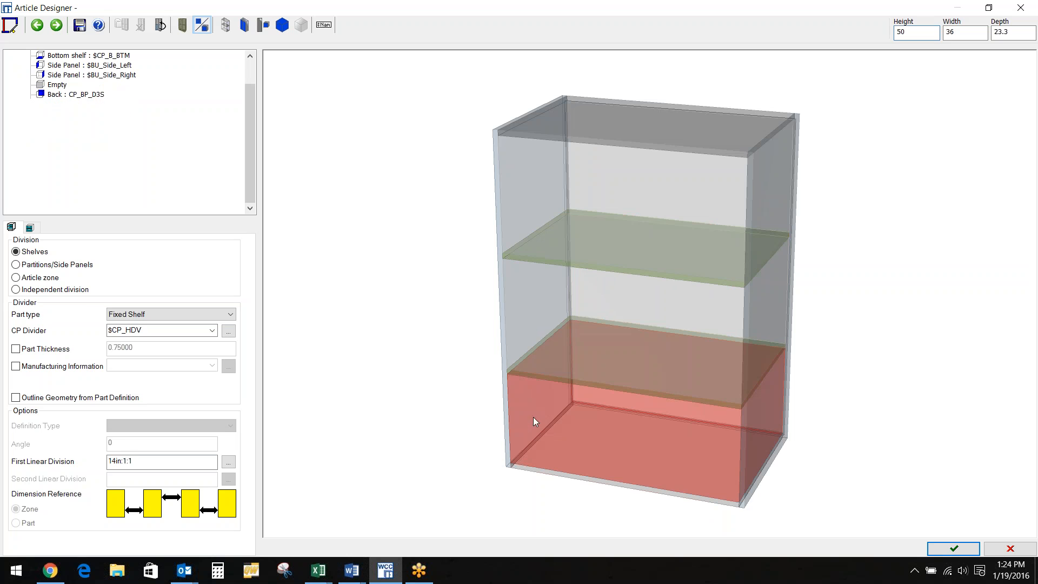
Split the bottom compartment into two equal drawers with a 1:1 front division
left_click(31, 228)
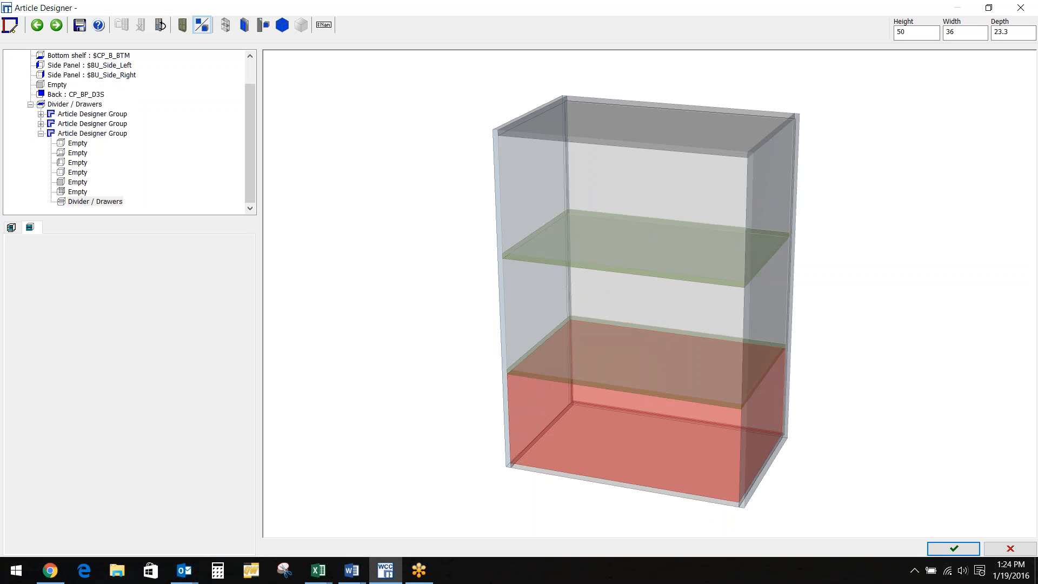
left_click(52, 281)
type("1:1")
key("Return")
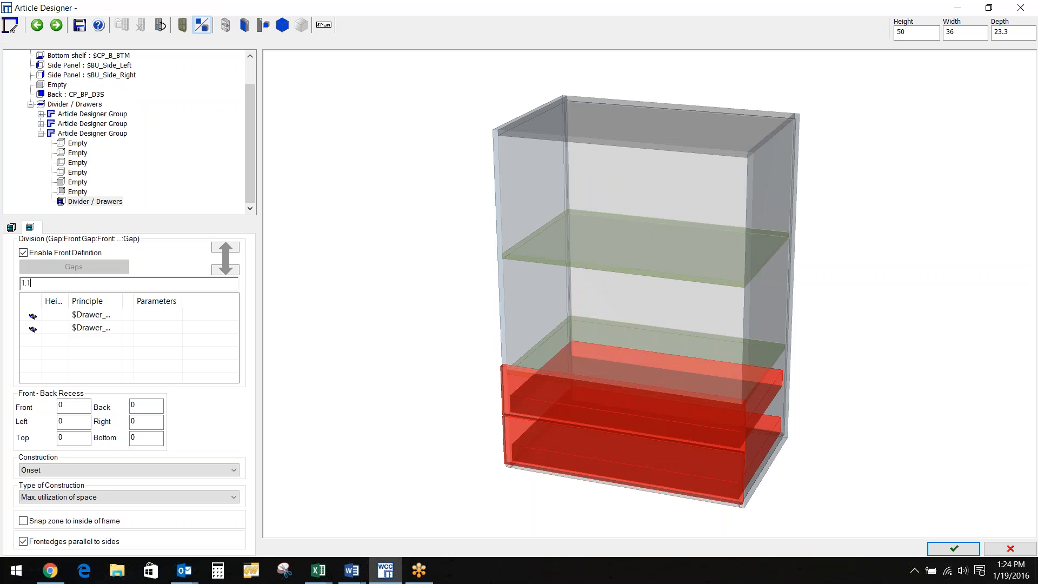
Divide the middle compartment with a vertical partition at 12in:1
left_click(514, 295)
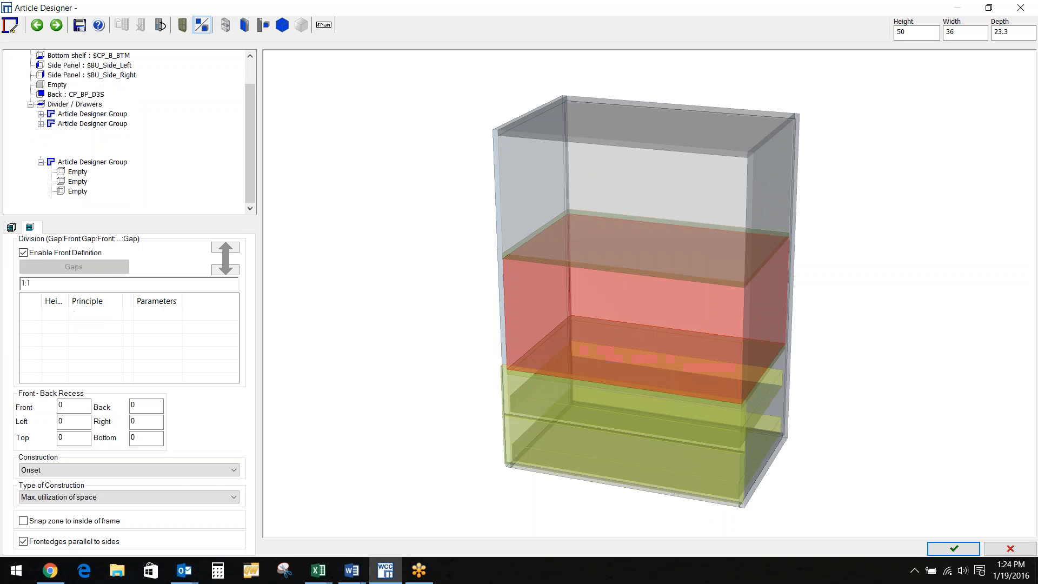
left_click(11, 228)
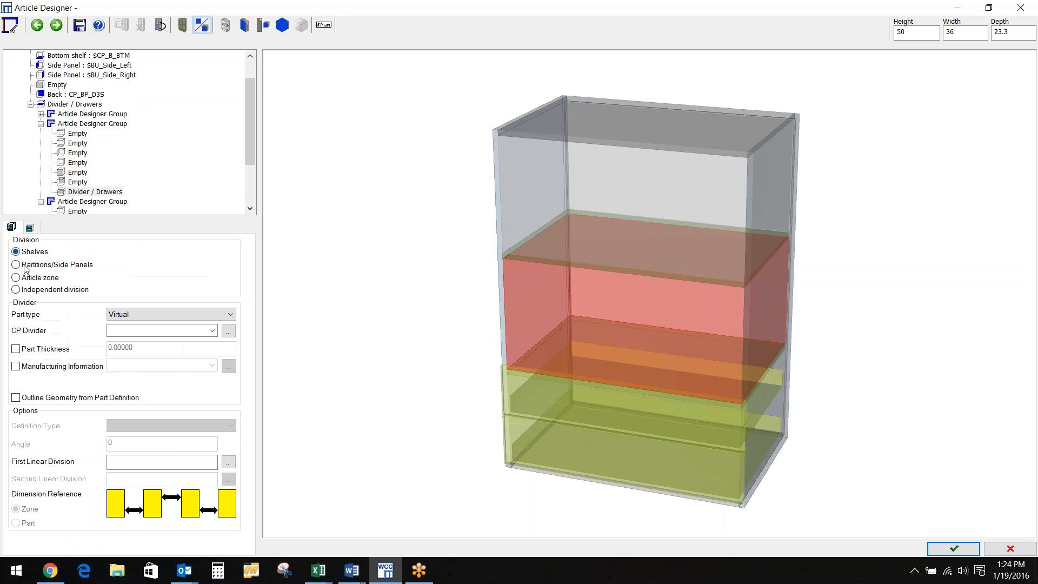
left_click(15, 264)
left_click(229, 314)
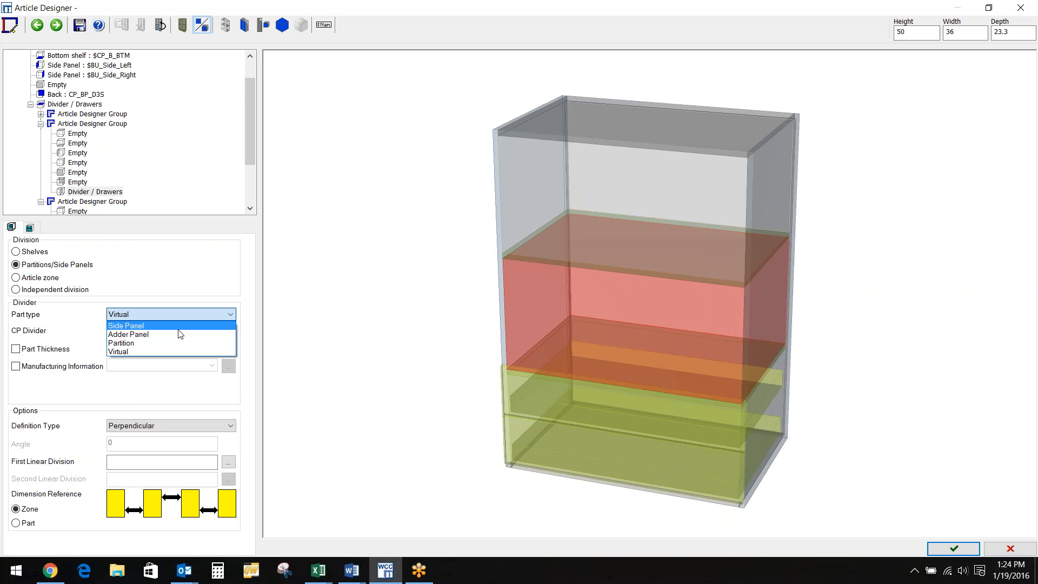
left_click(139, 350)
left_click(137, 463)
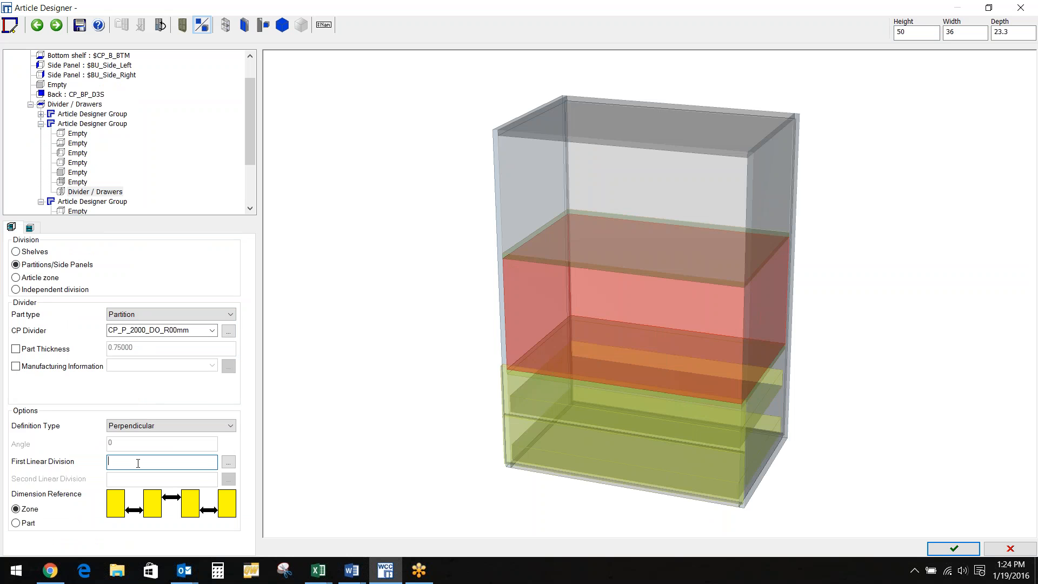
type("12in:1")
left_click(522, 288)
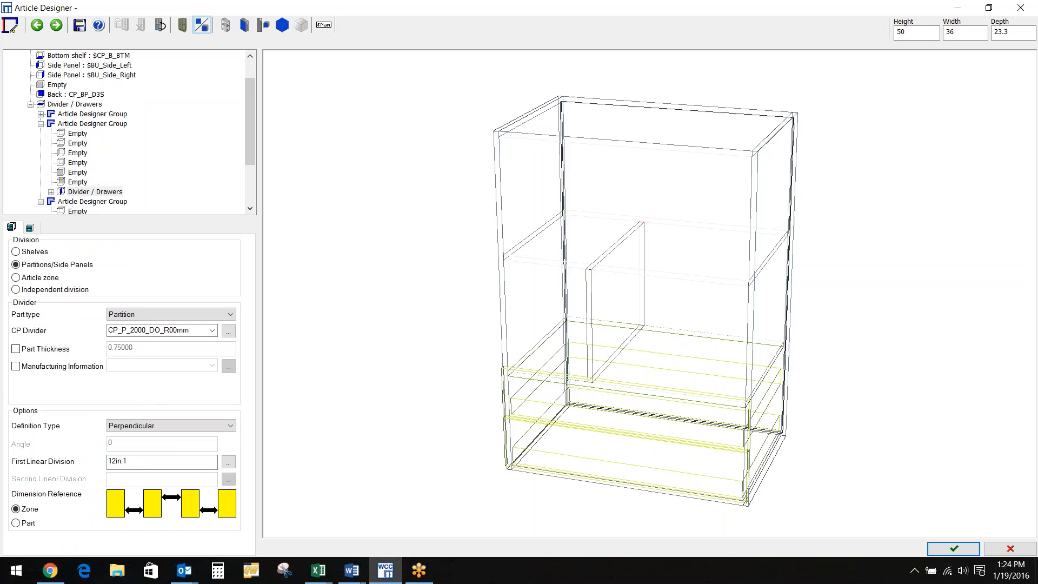
left_click(511, 297)
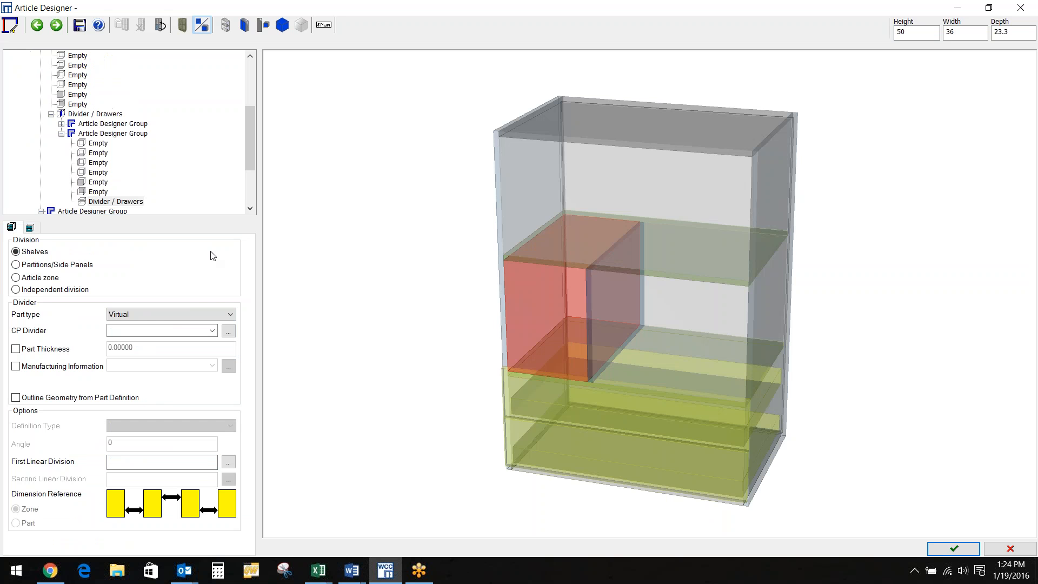
Give the lower-left compartment a single door hinged on the left
left_click(99, 190)
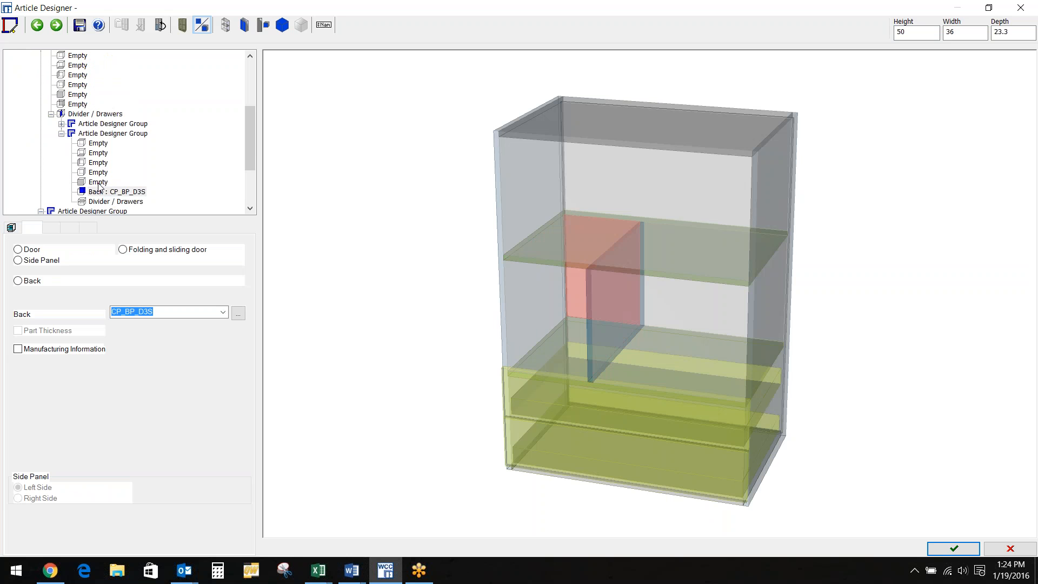
left_click(98, 183)
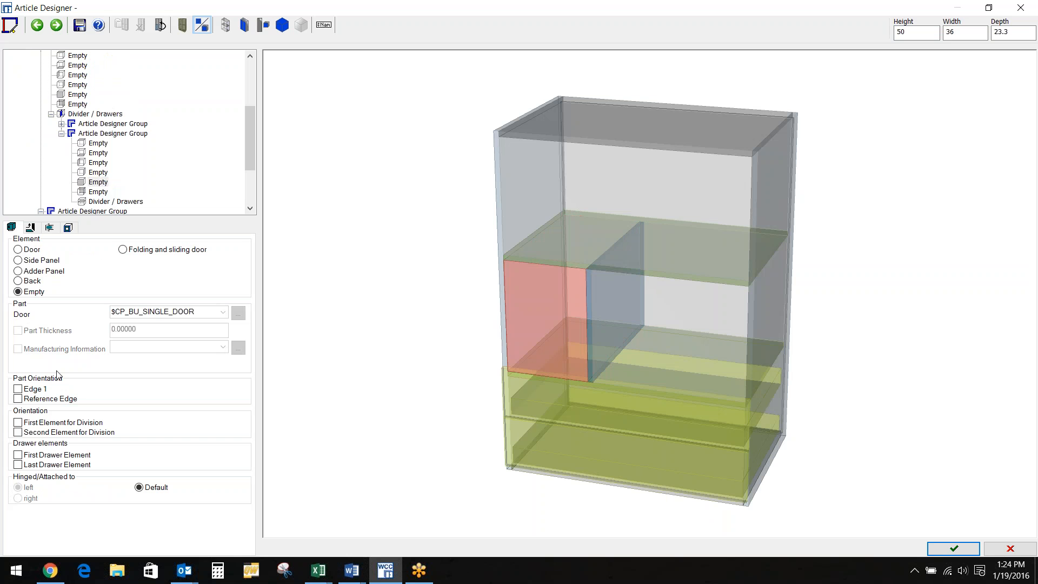
left_click(18, 249)
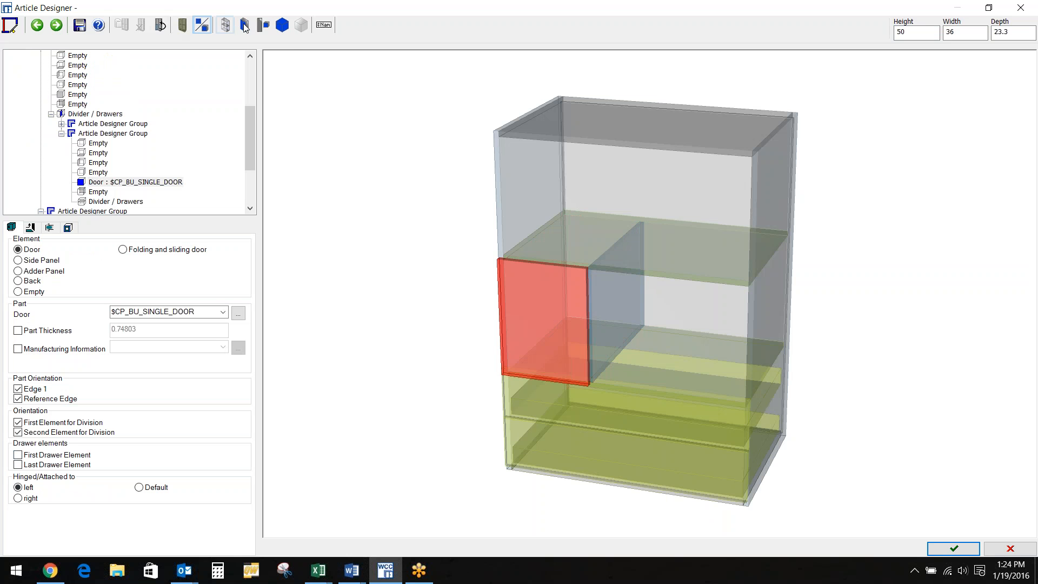
left_click(244, 25)
left_click(261, 60)
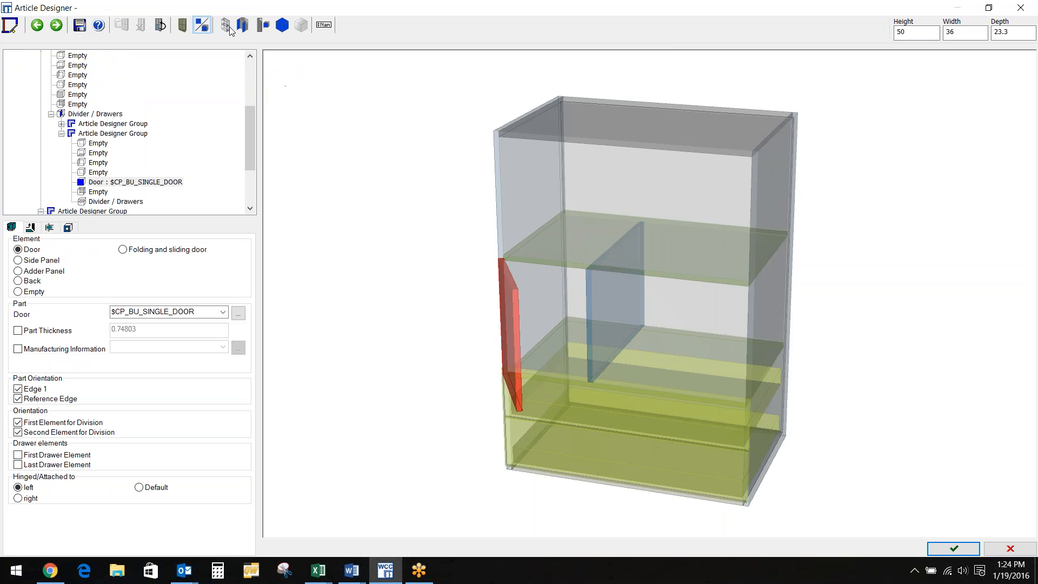
left_click(245, 26)
left_click(263, 44)
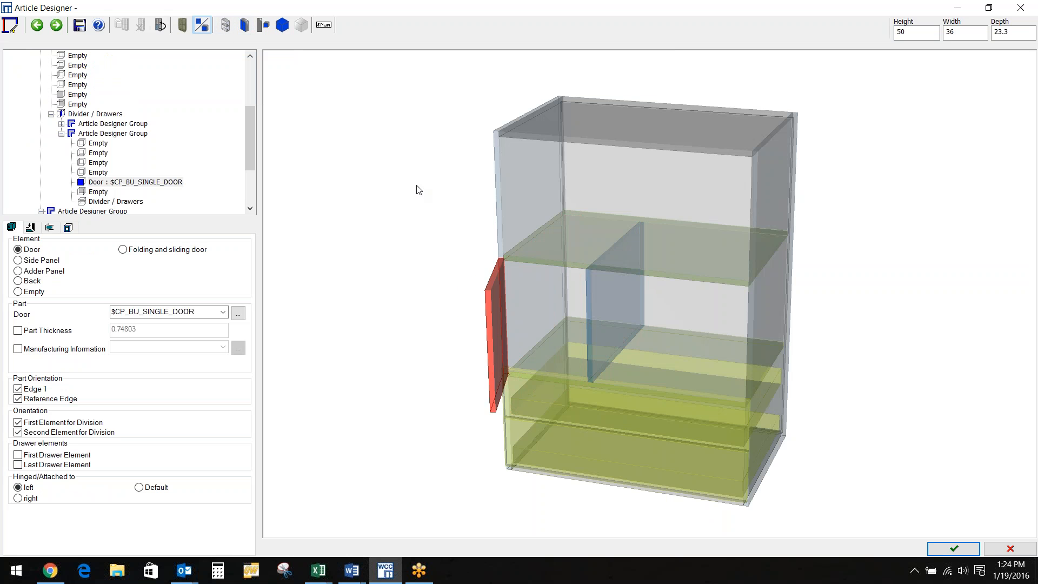
Split the right compartment with an adjustable shelf at a 1:1 division
left_click(621, 293)
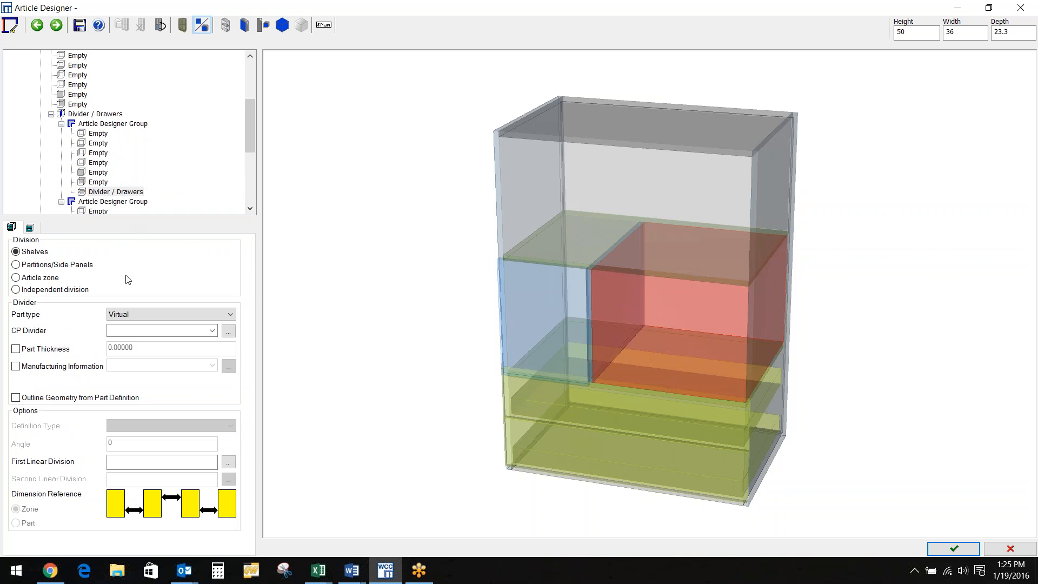
left_click(231, 314)
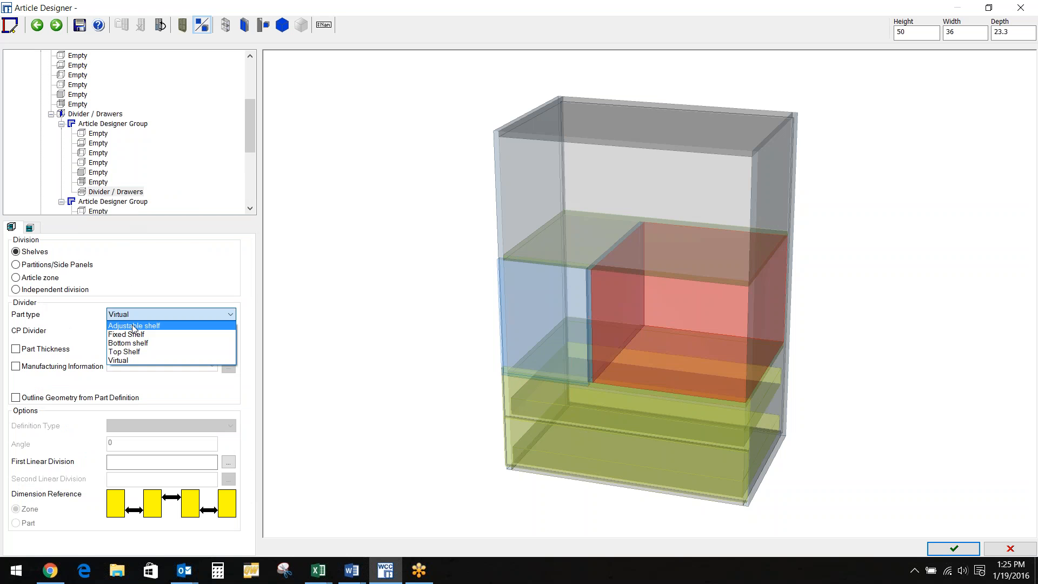
left_click(163, 322)
left_click(139, 461)
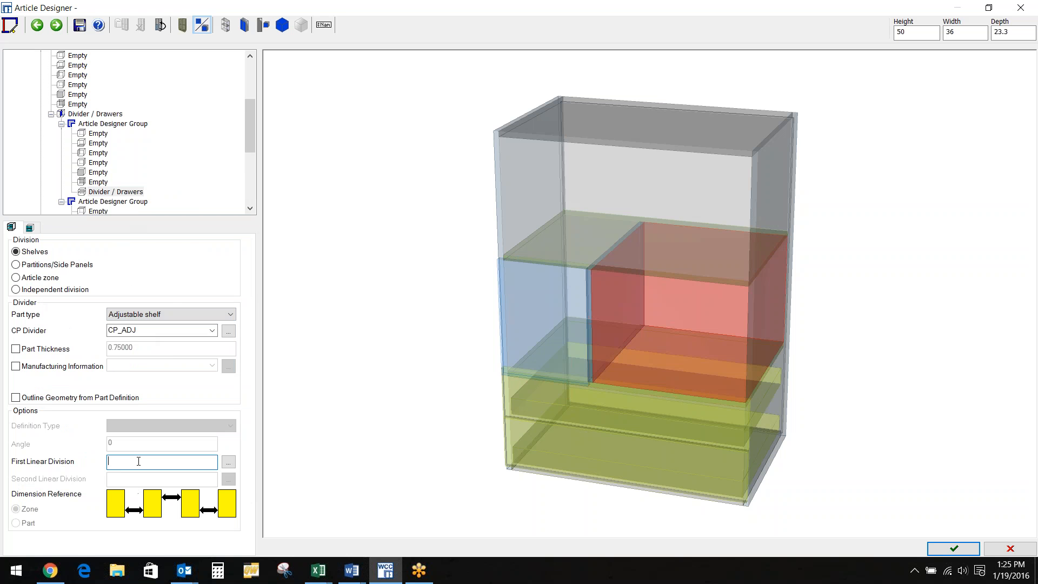
type("1:1")
key("Return")
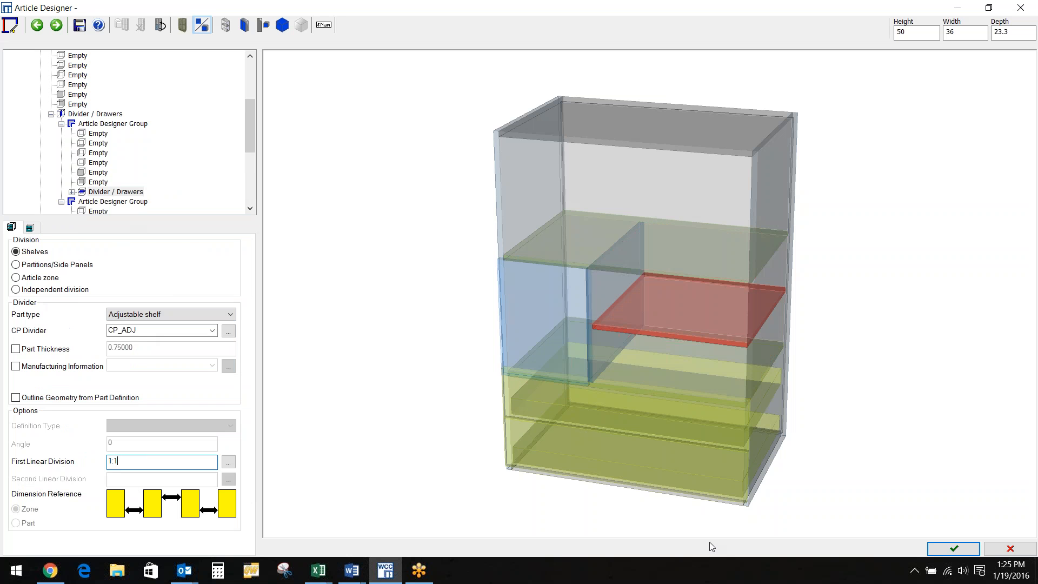
Save the cabinet as a new article in the Frameless Library Starters folder
left_click(953, 548)
left_click(468, 316)
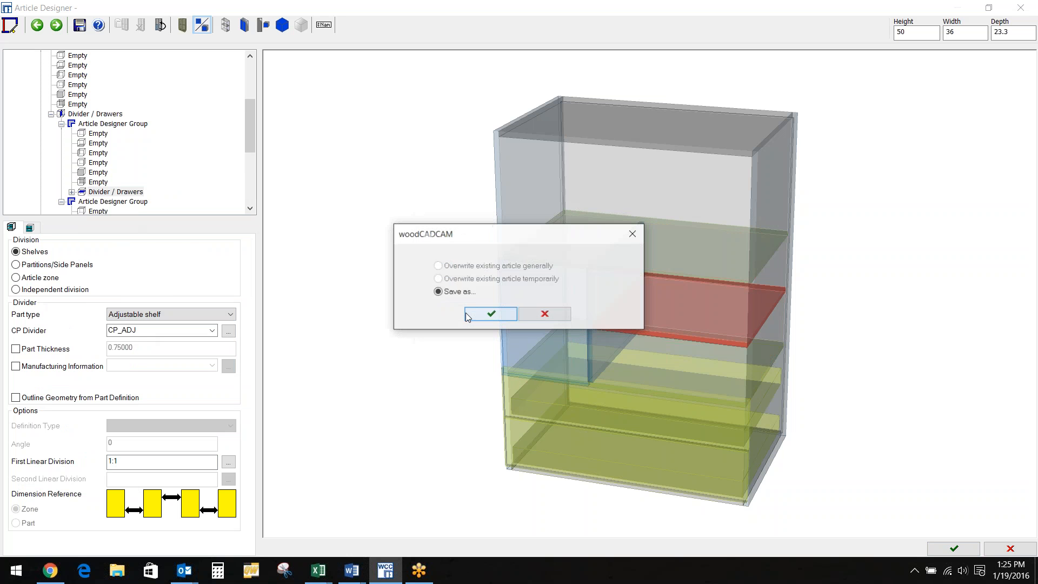
left_click(479, 314)
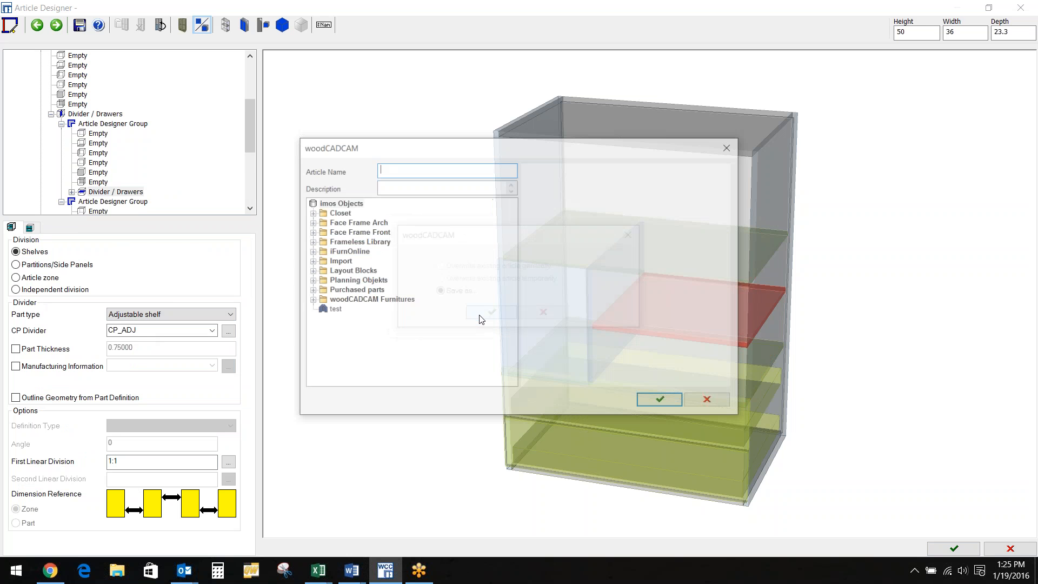
left_click(310, 241)
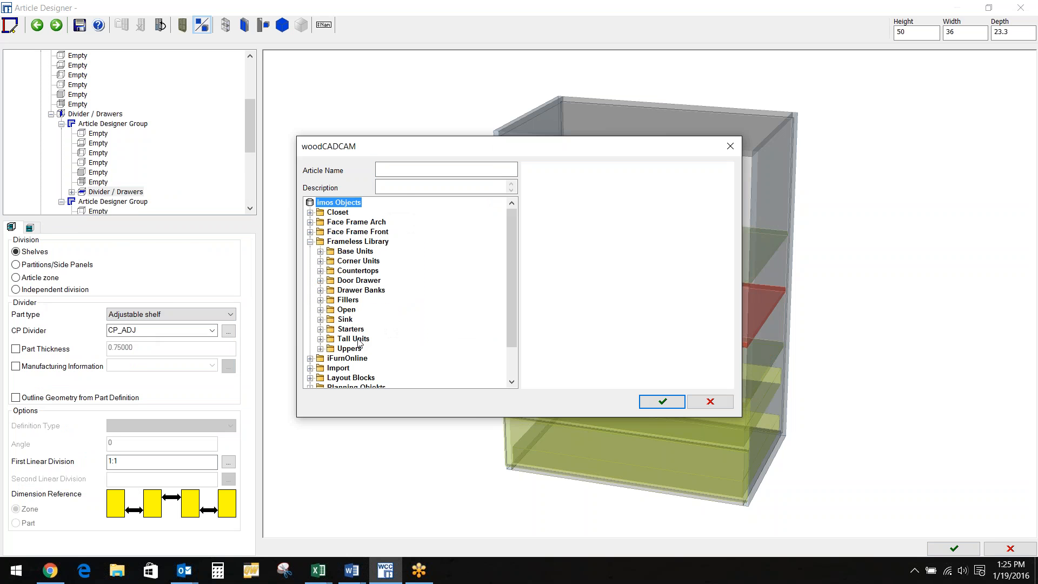
left_click(357, 330)
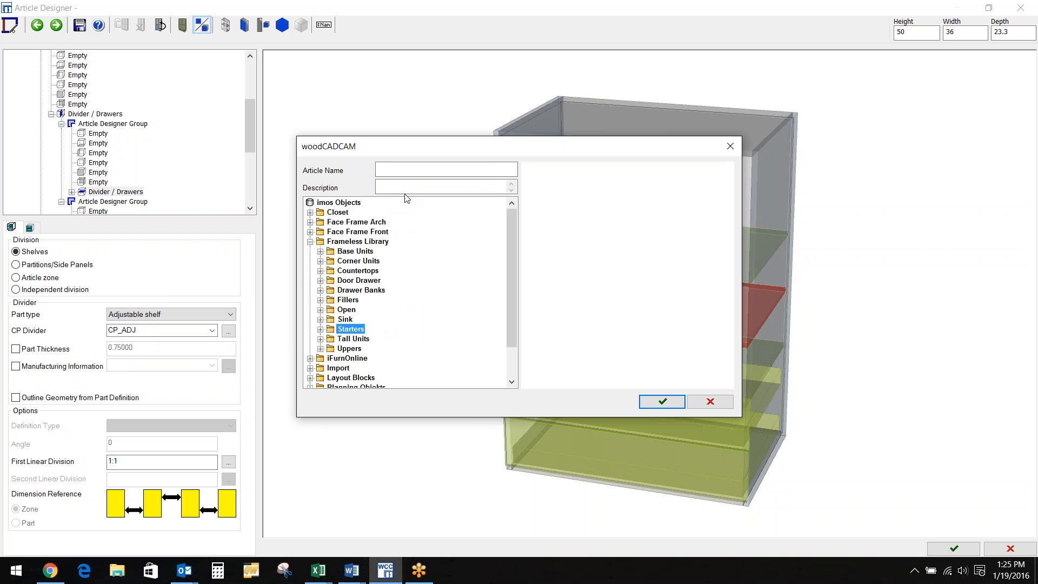
Enter the article name and description 'fvgfgfgddf', confirm, and overwrite the existing dataset
left_click(396, 167)
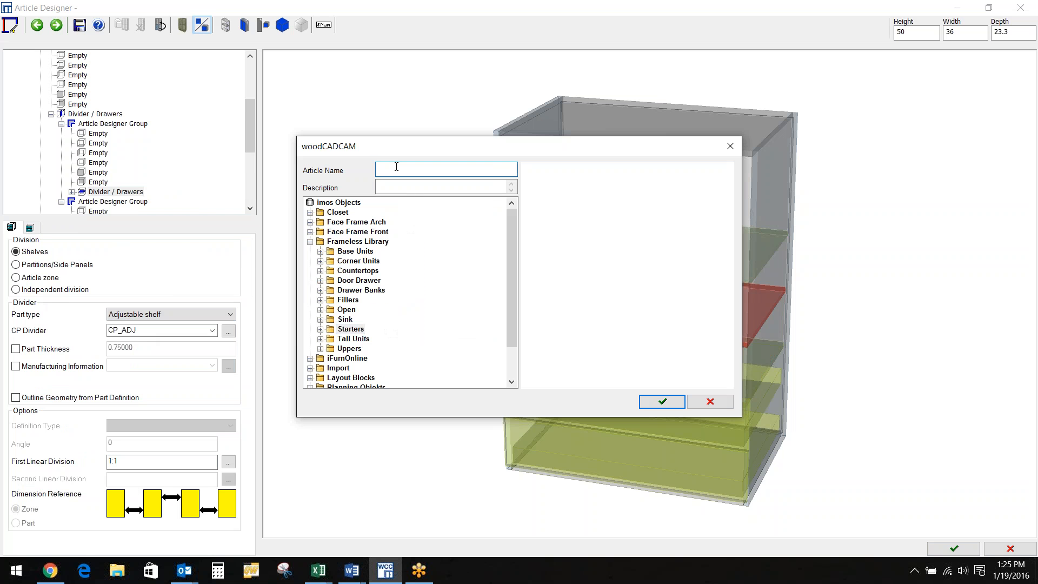
type("Roger.")
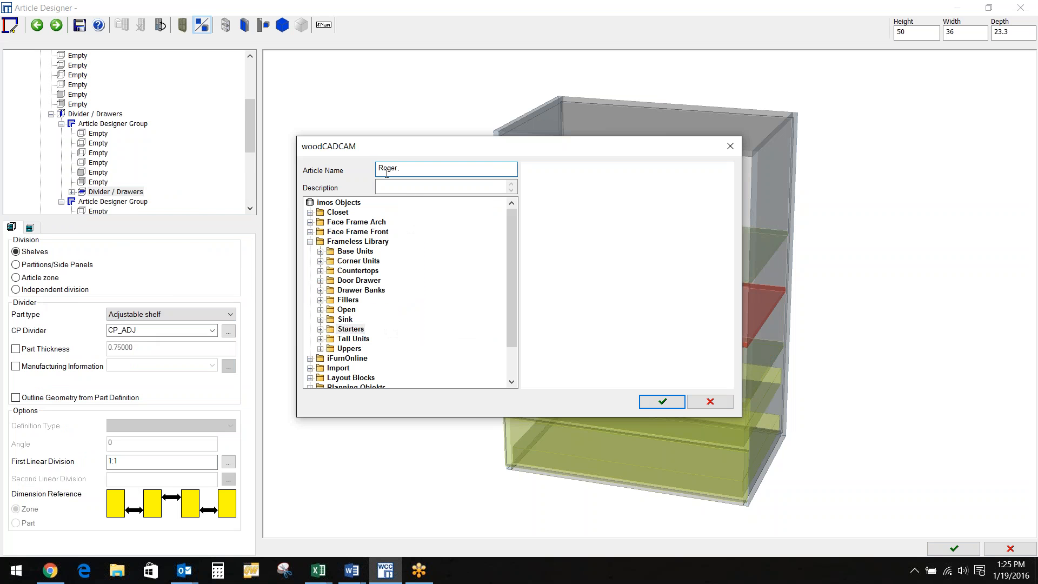
left_click(412, 187)
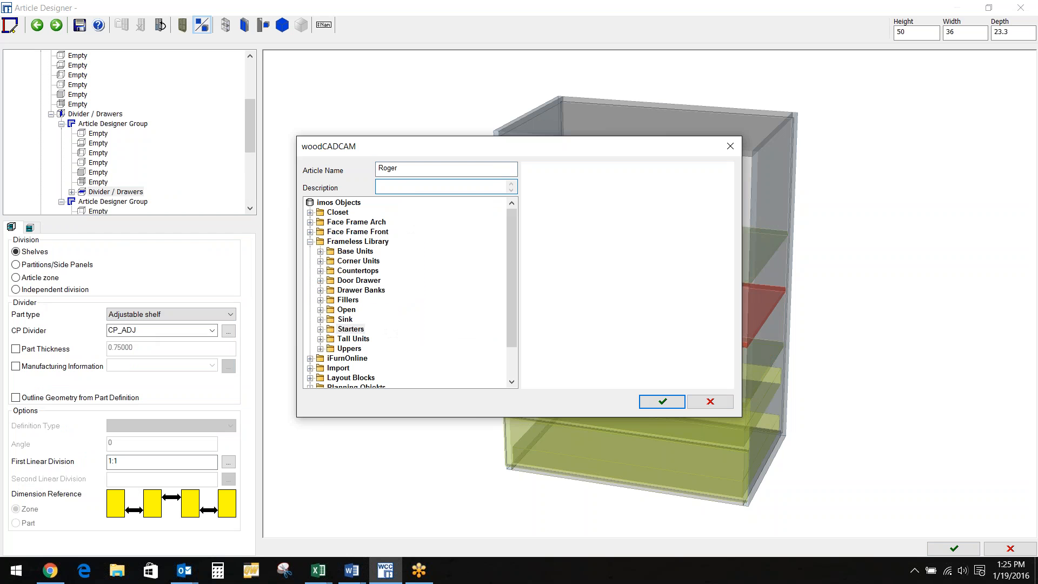
type("fvgfgfgddf")
left_click(656, 404)
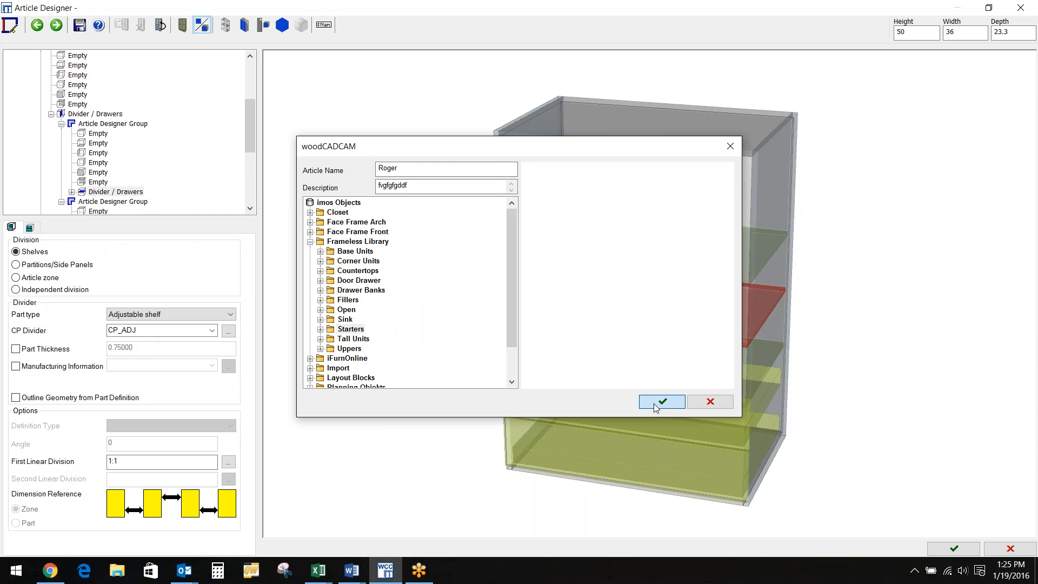
left_click(655, 403)
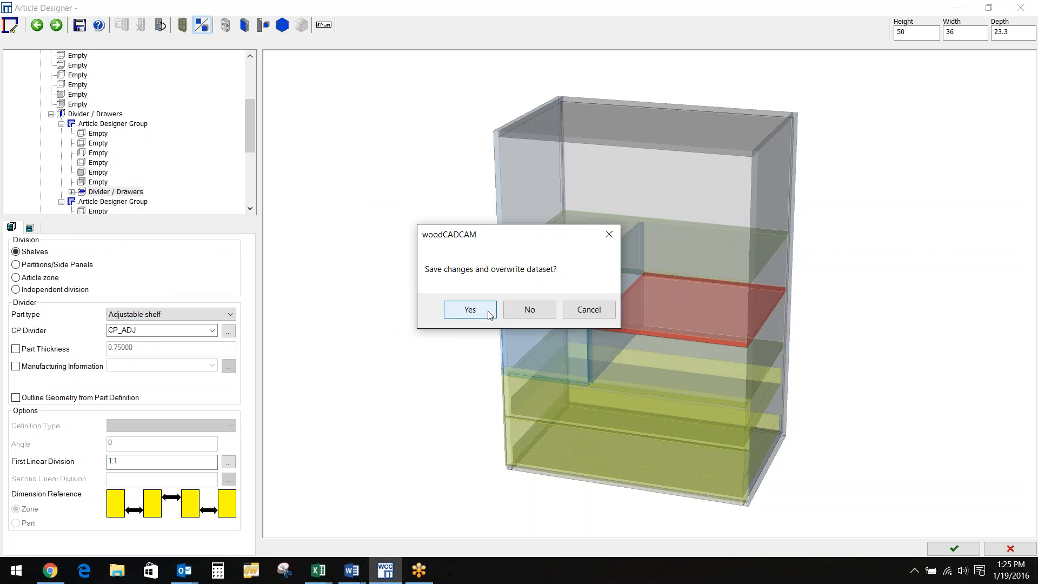
left_click(470, 310)
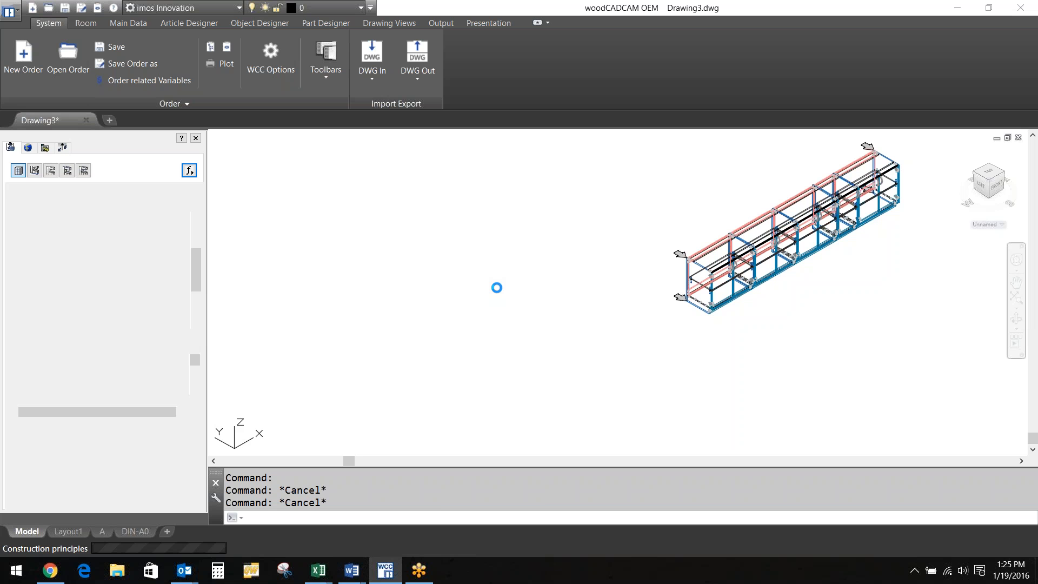
Dismiss the stray selection, cancel the pending regen command, and switch the drawing to the ViewCube Top view
left_click(642, 347)
left_click(515, 342)
type("rege")
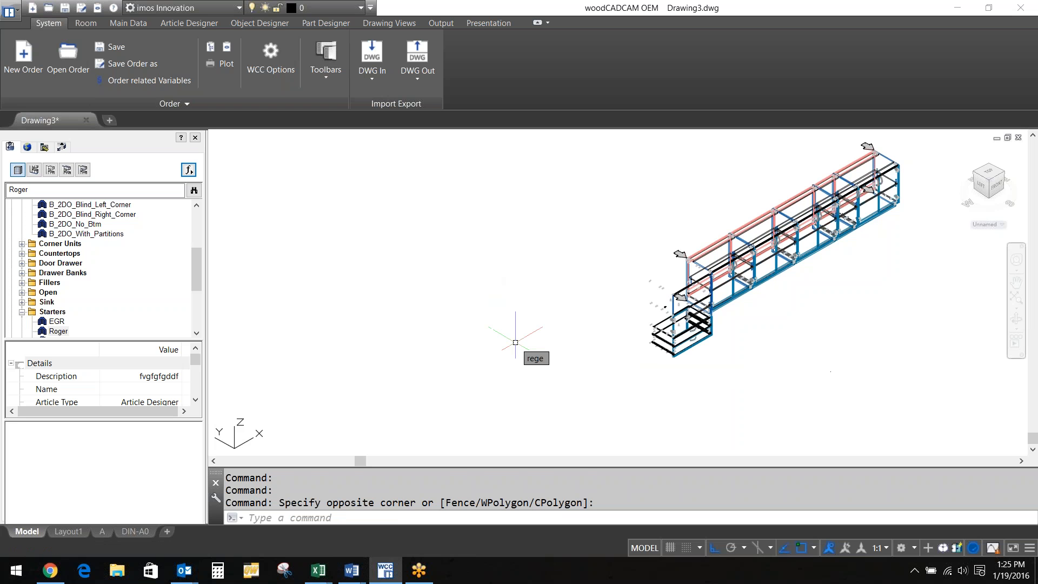
key("Escape")
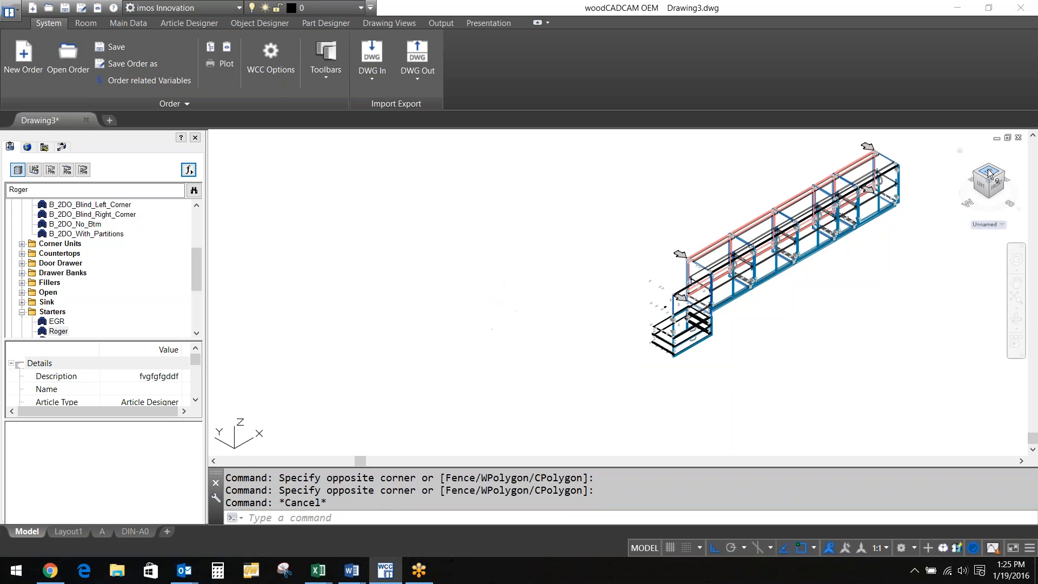
left_click(987, 169)
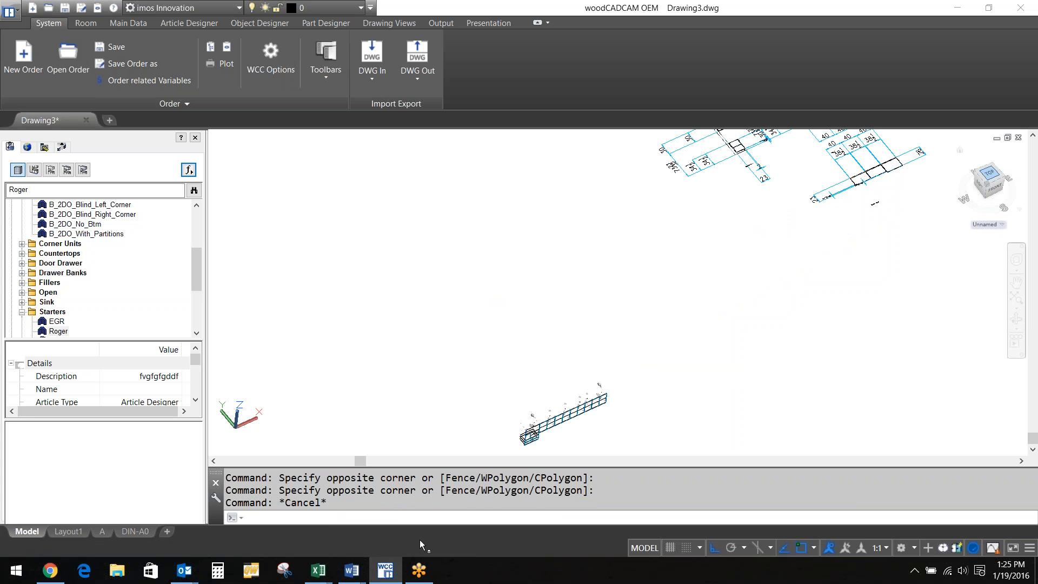
left_click(421, 574)
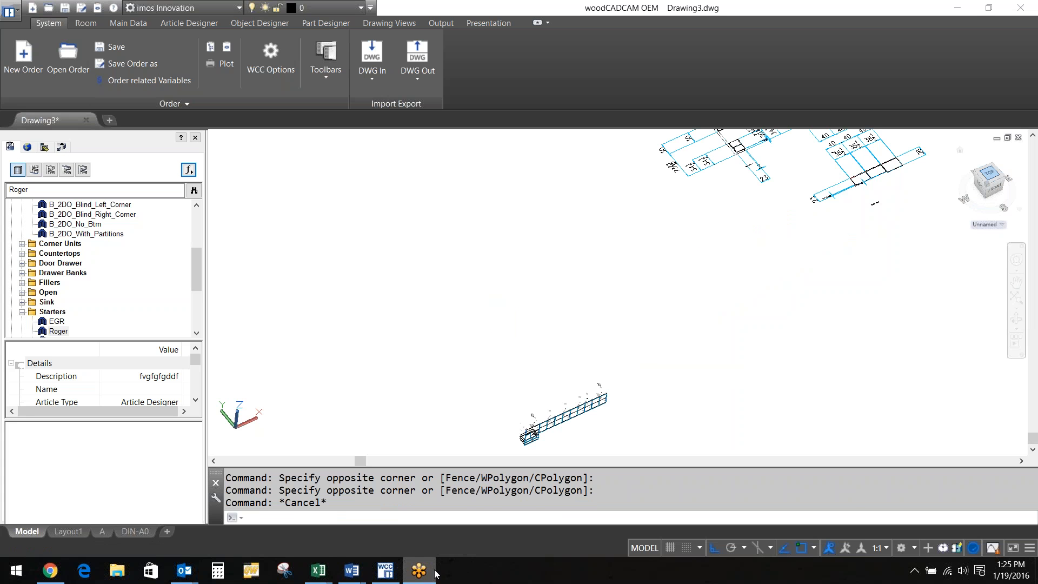
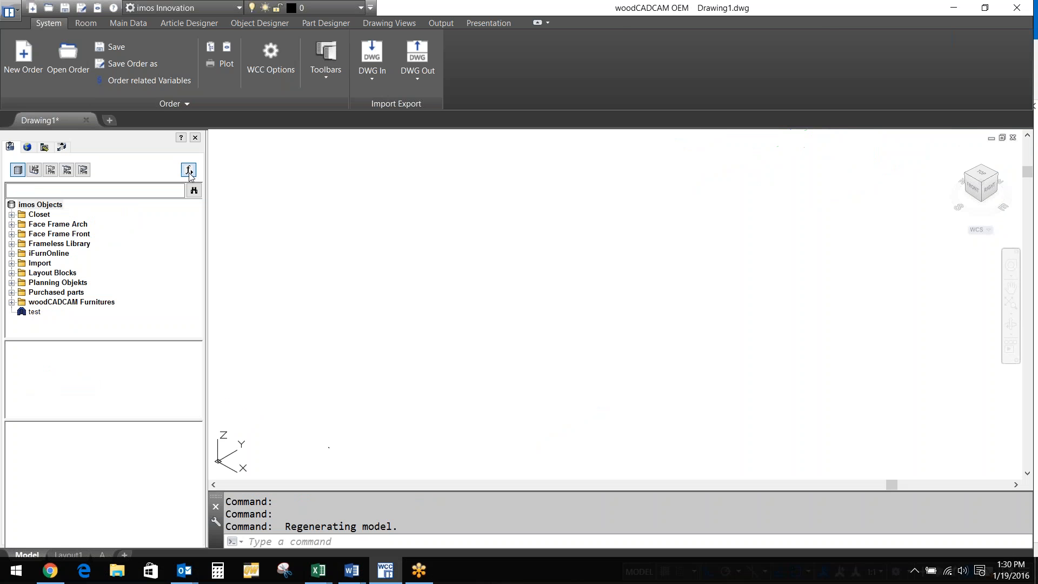
Start a new Article Designer cabinet with width 36 and depth 23.5
left_click(188, 171)
mouse_move(260, 184)
left_click(366, 187)
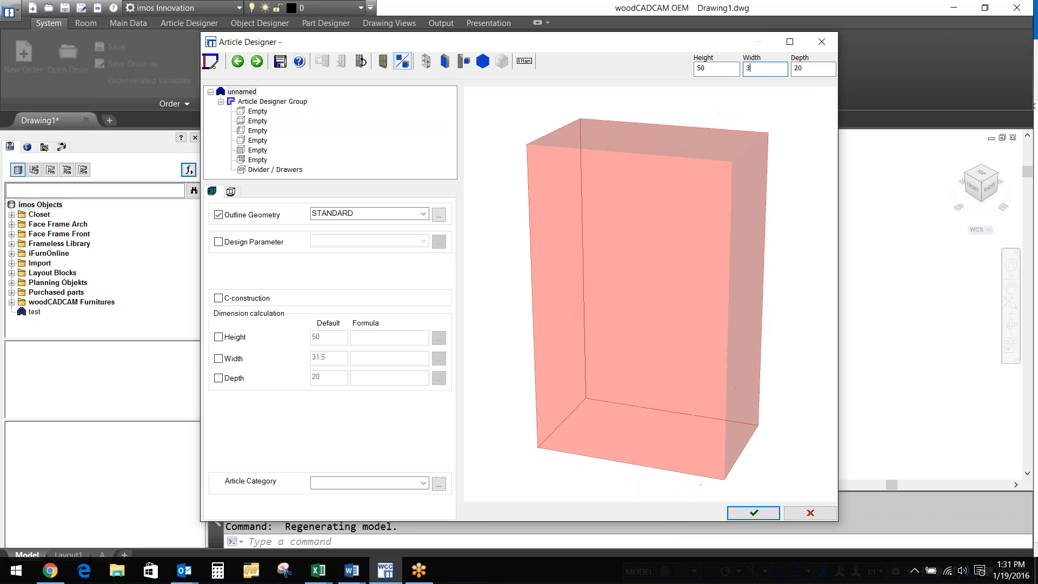
type("6")
key("Tab")
type("23.5")
key("Return")
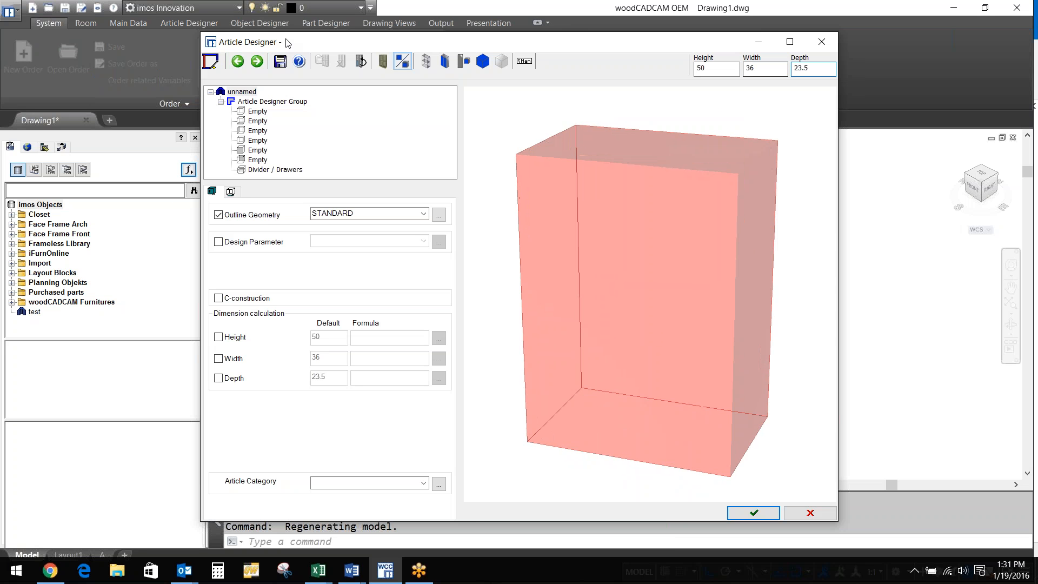
Add top, bottom and both side panels, and divide the interior 1:1:1 with fixed shelves
left_click(260, 112)
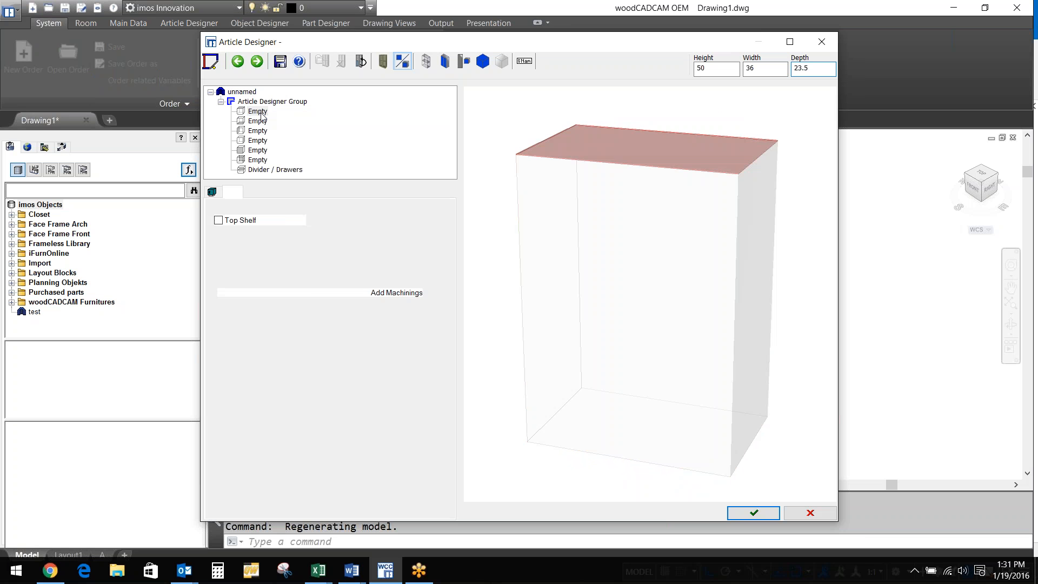
left_click(268, 150)
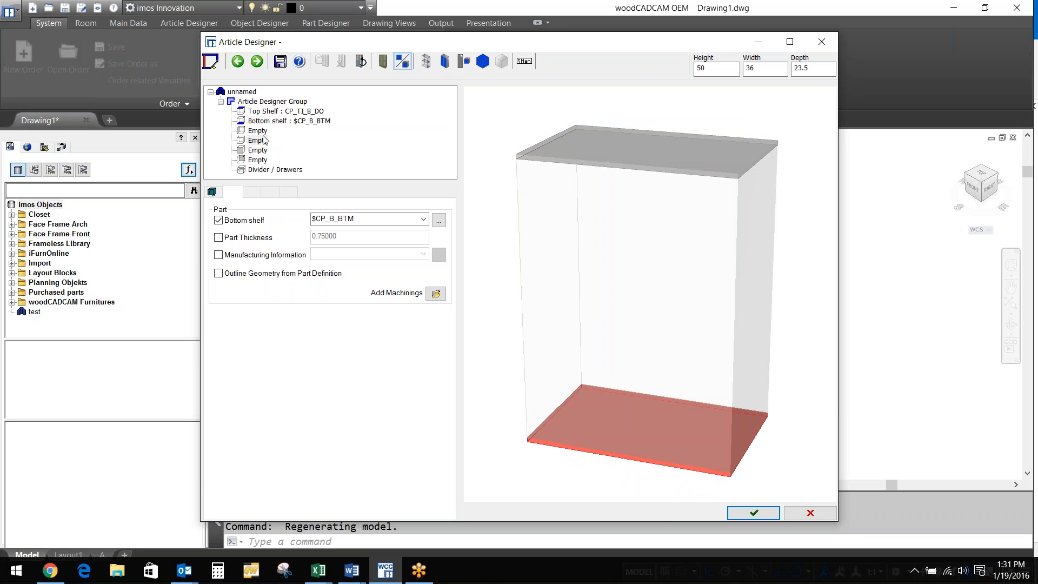
left_click(263, 142)
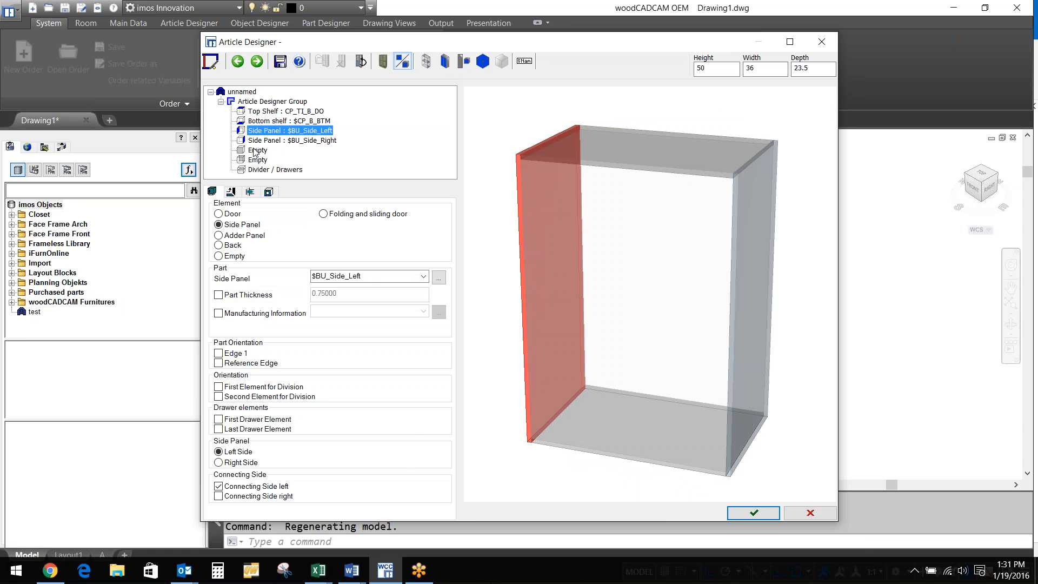
left_click(273, 169)
type("1:1:1")
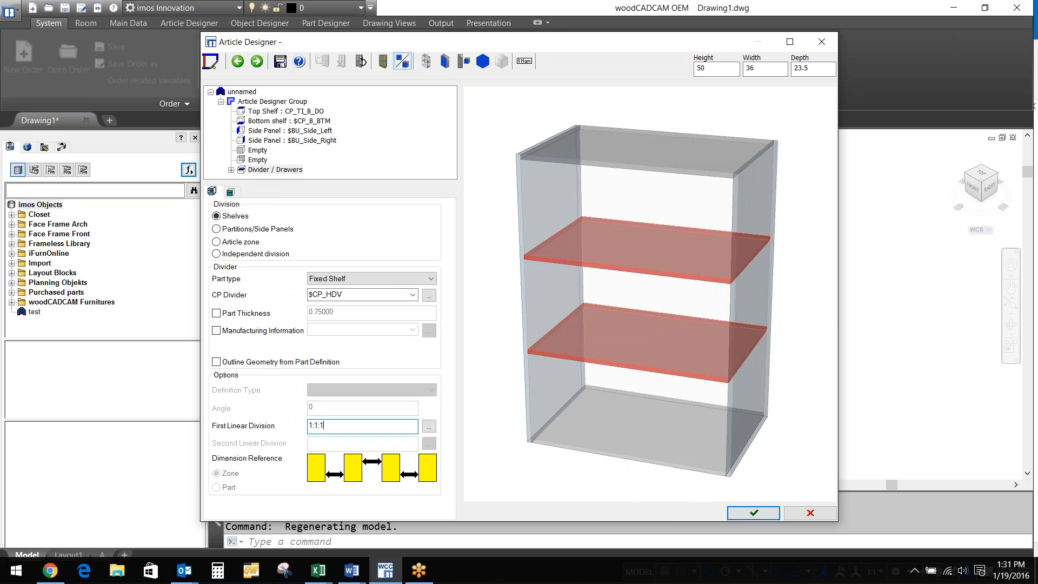
Commit the 1:1:1 shelves and give the selected section a 1:1 division
key("Return")
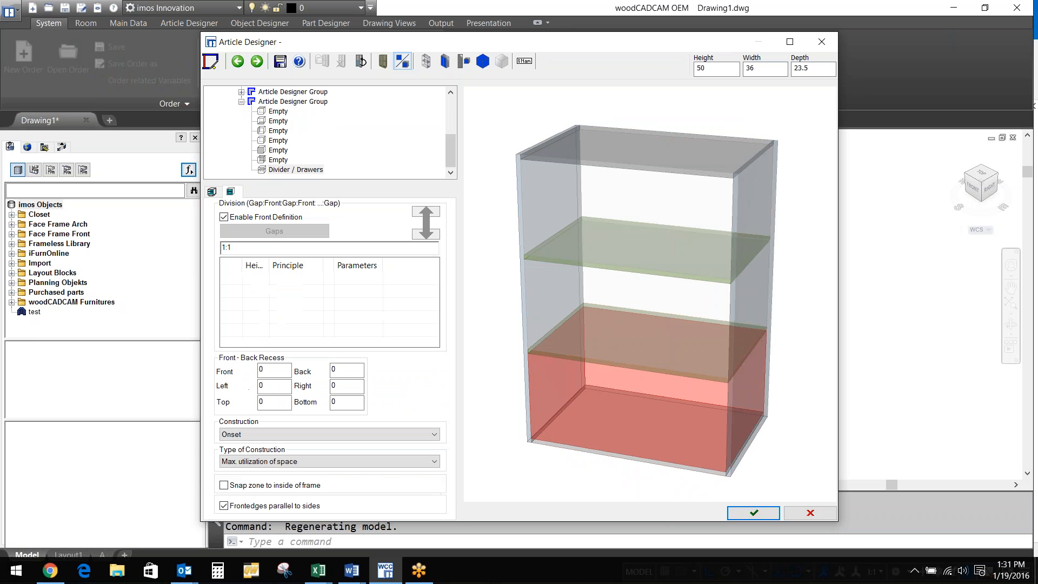
left_click(547, 297)
left_click(212, 192)
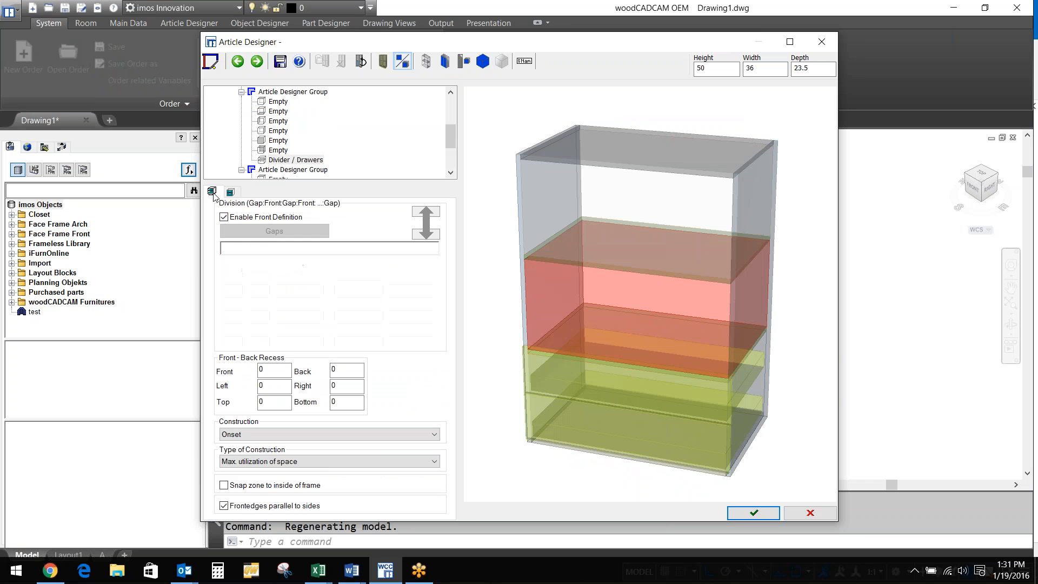
left_click(430, 279)
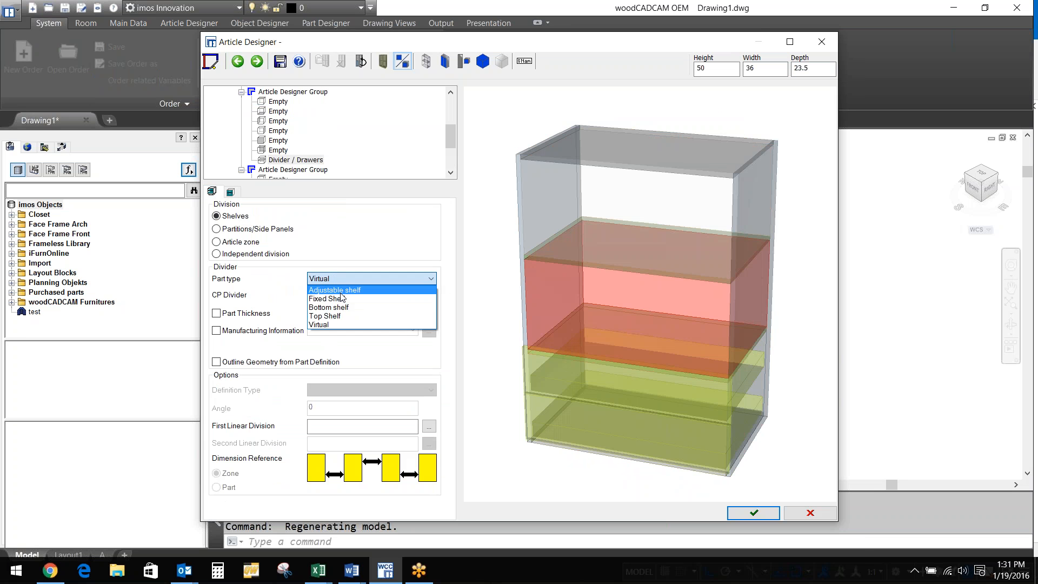
left_click(336, 286)
left_click(329, 426)
type("1:1")
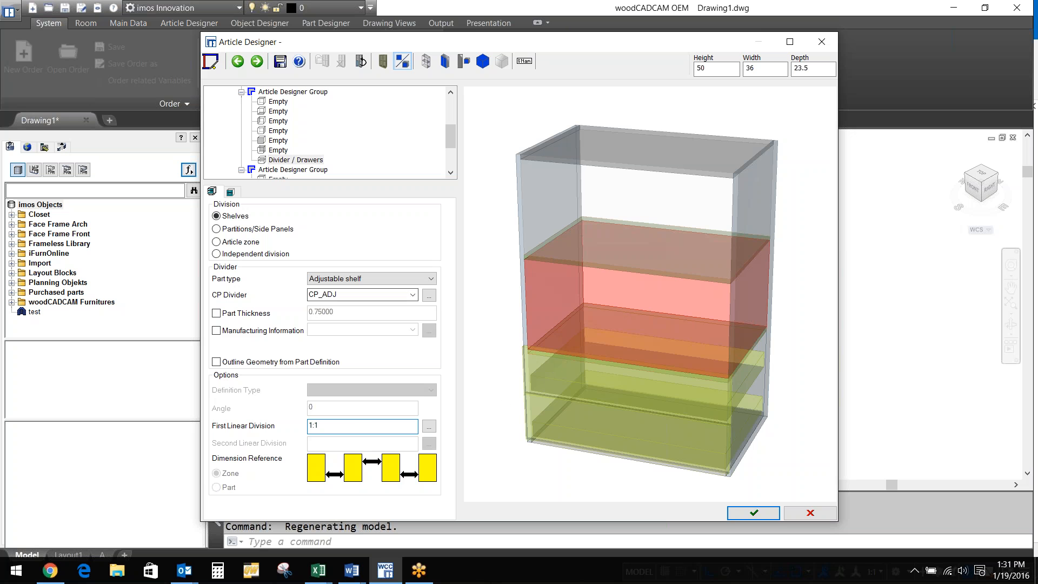
Split the middle section with a vertical partition at 12in:1
left_click(217, 242)
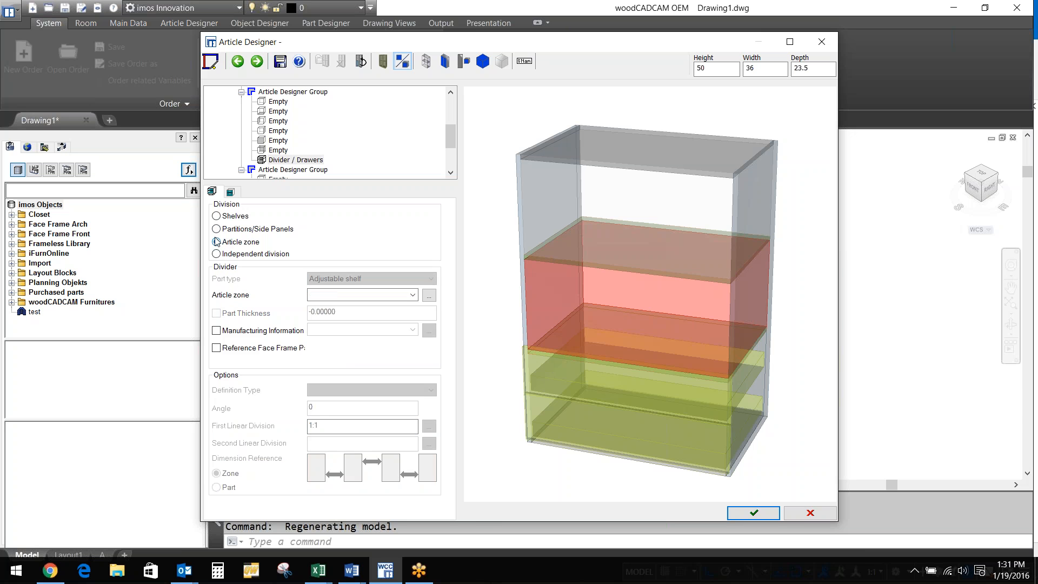
left_click(216, 229)
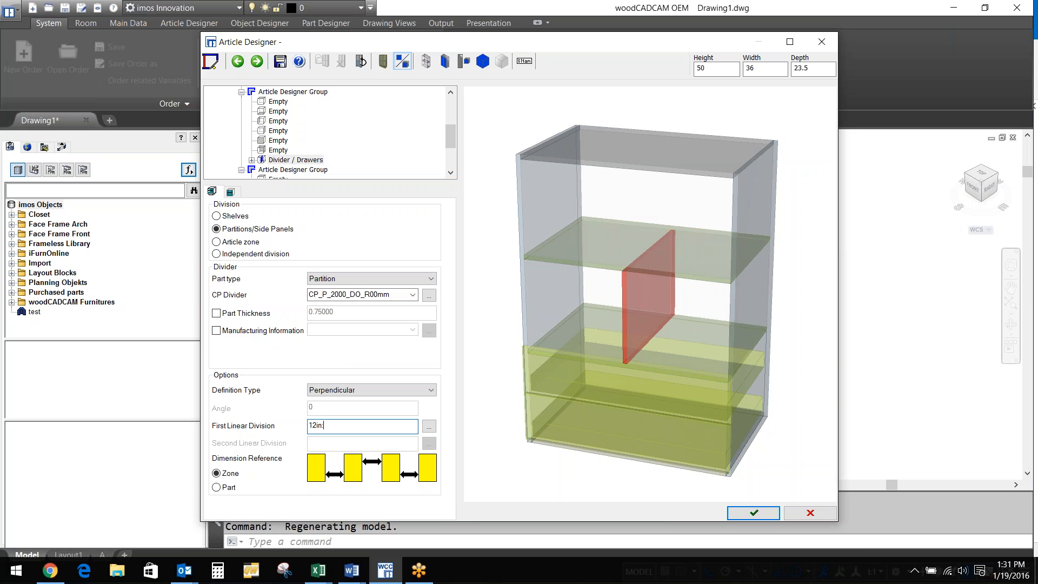
type("1")
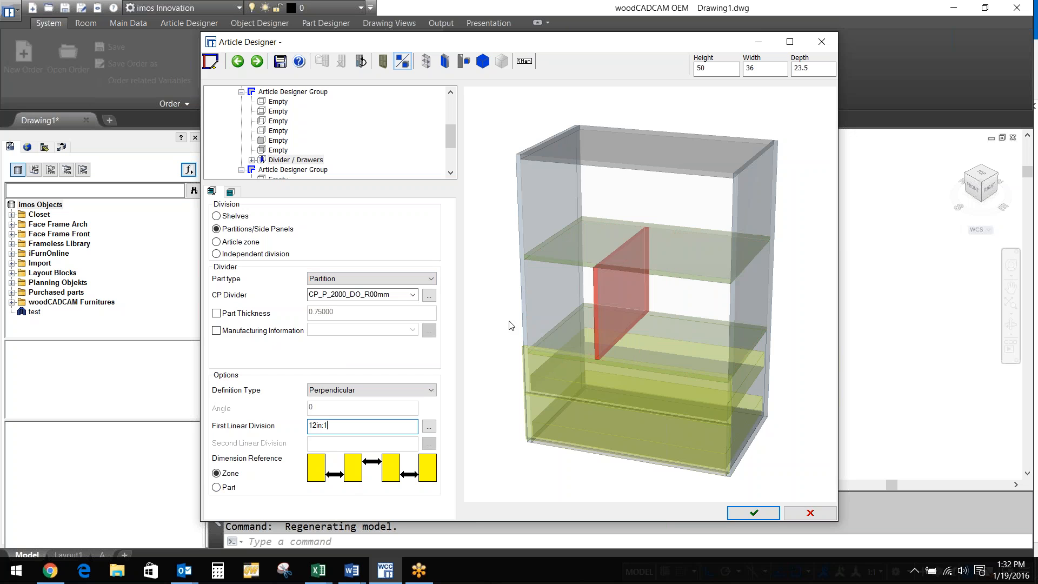
left_click(530, 292)
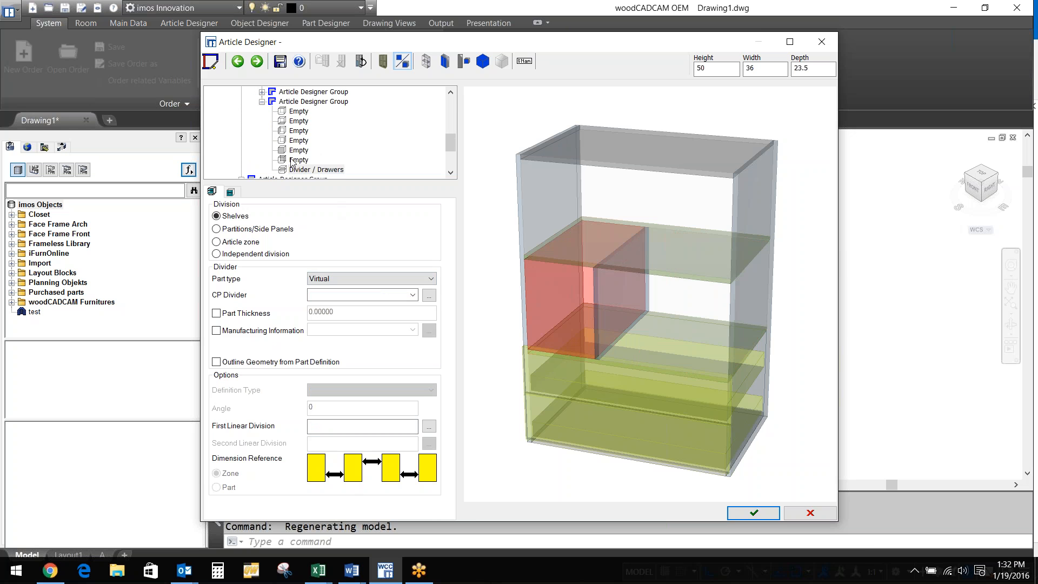
Put a door on the left compartment and a 1:1 adjustable shelf in the right, then finish the article
left_click(298, 150)
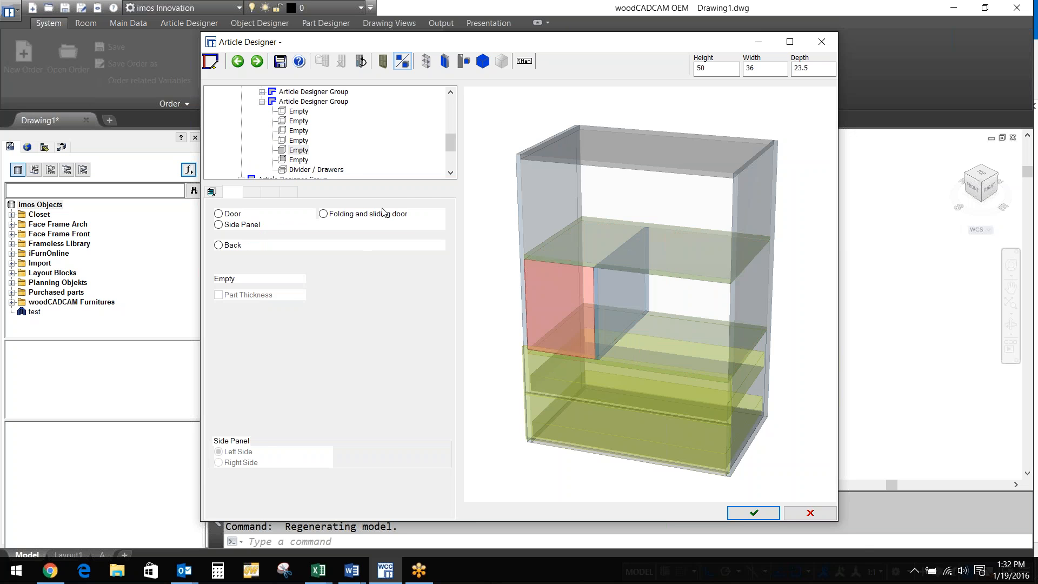
left_click(383, 213)
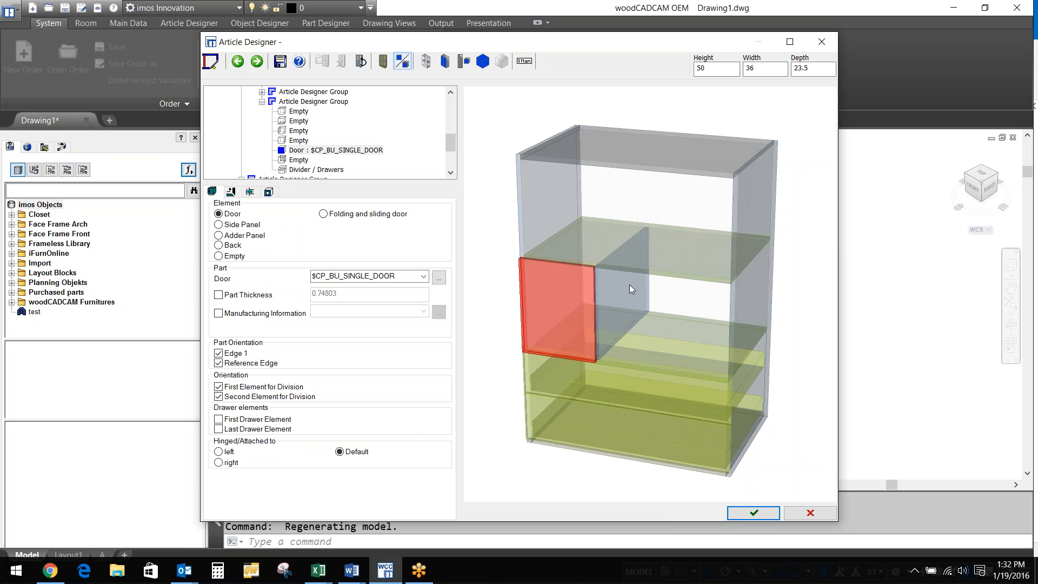
left_click(628, 292)
left_click(428, 279)
left_click(336, 307)
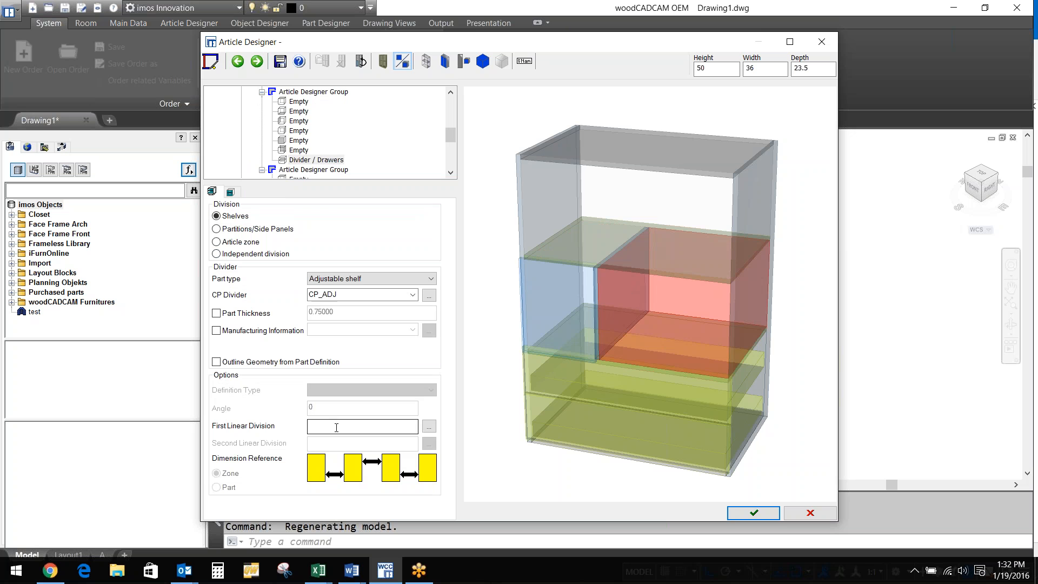
left_click(336, 427)
type("1:1")
key("Return")
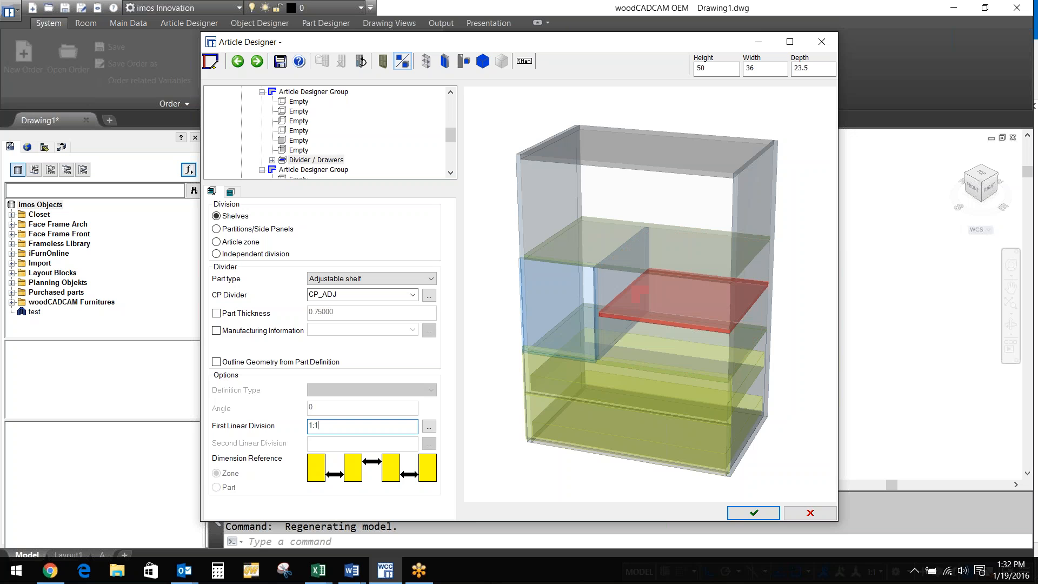
left_click(744, 513)
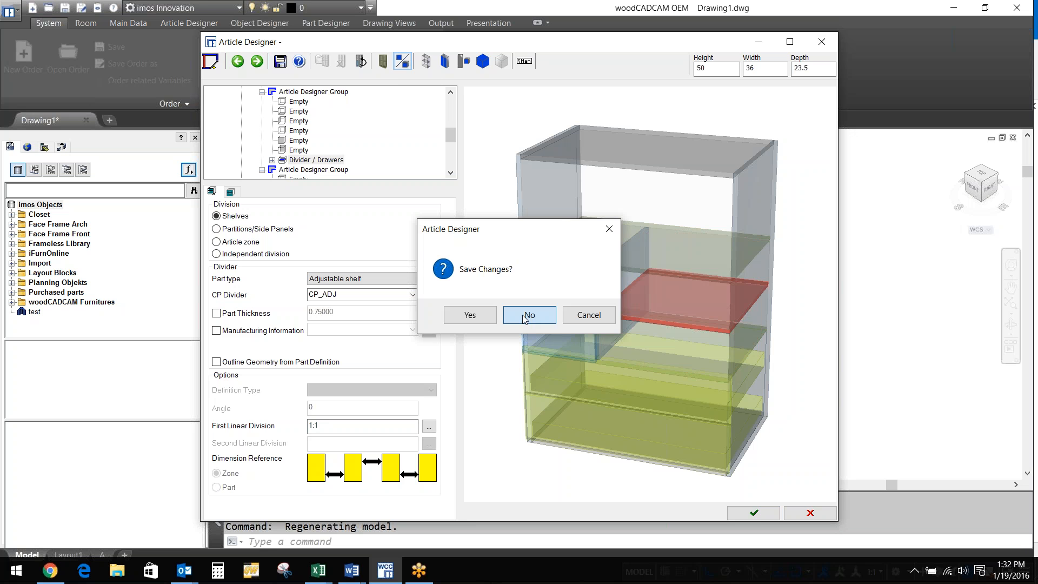
Place the cabinet without saving the article template and view it from several ViewCube corners
left_click(522, 315)
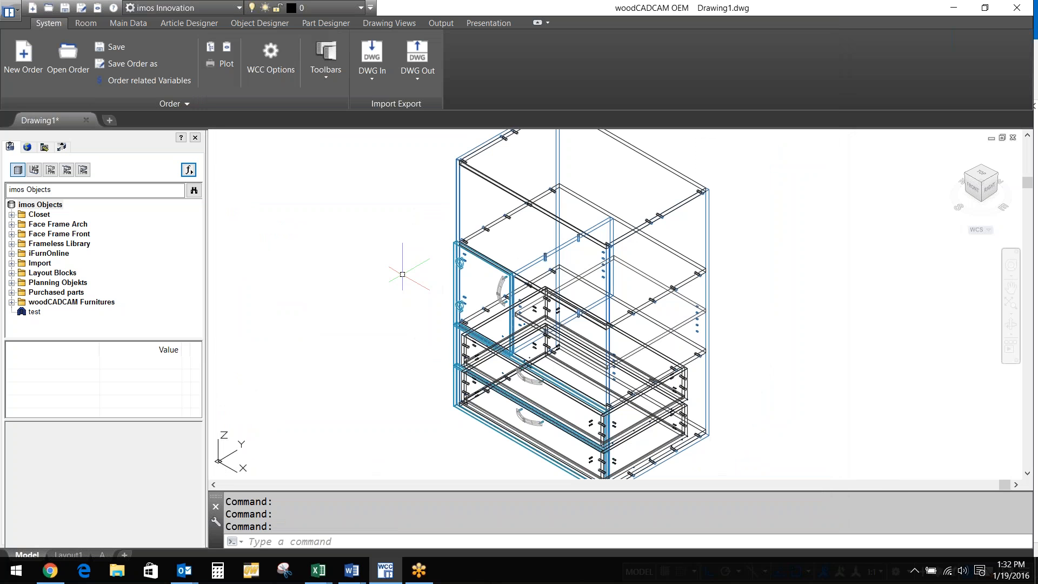
scroll(403, 274, "down", 2)
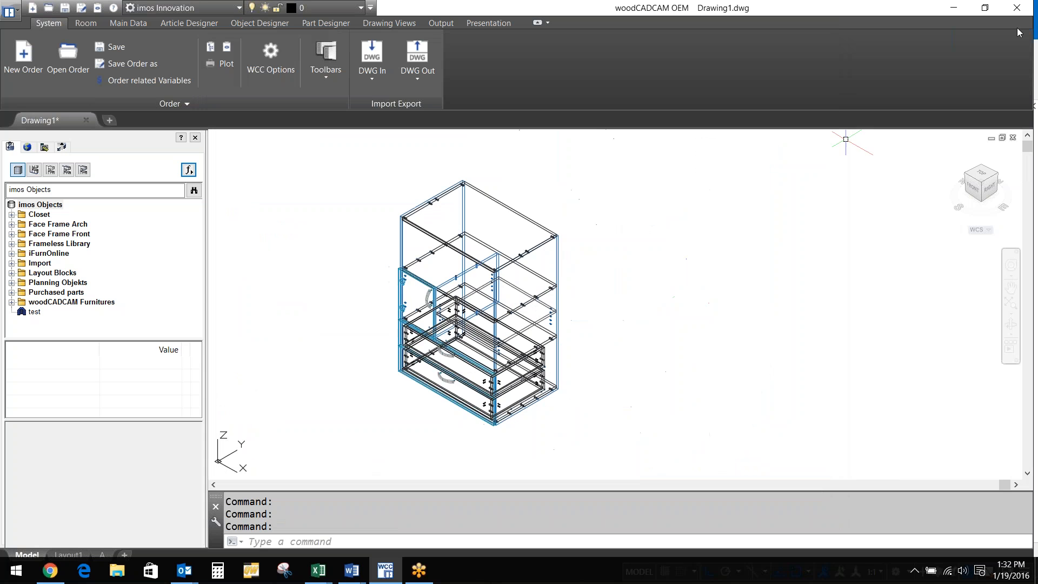
left_click(997, 173)
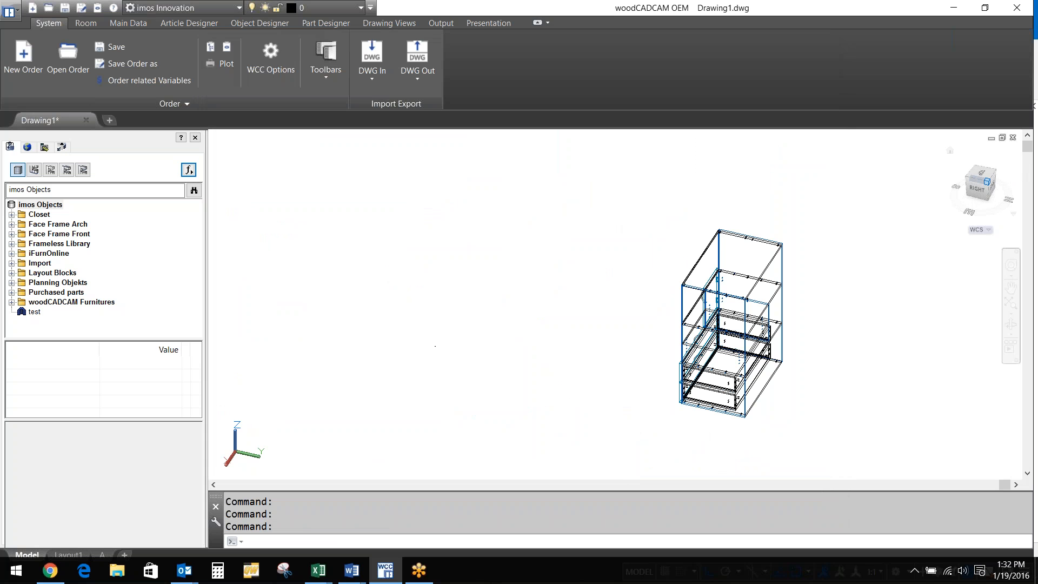
left_click(985, 183)
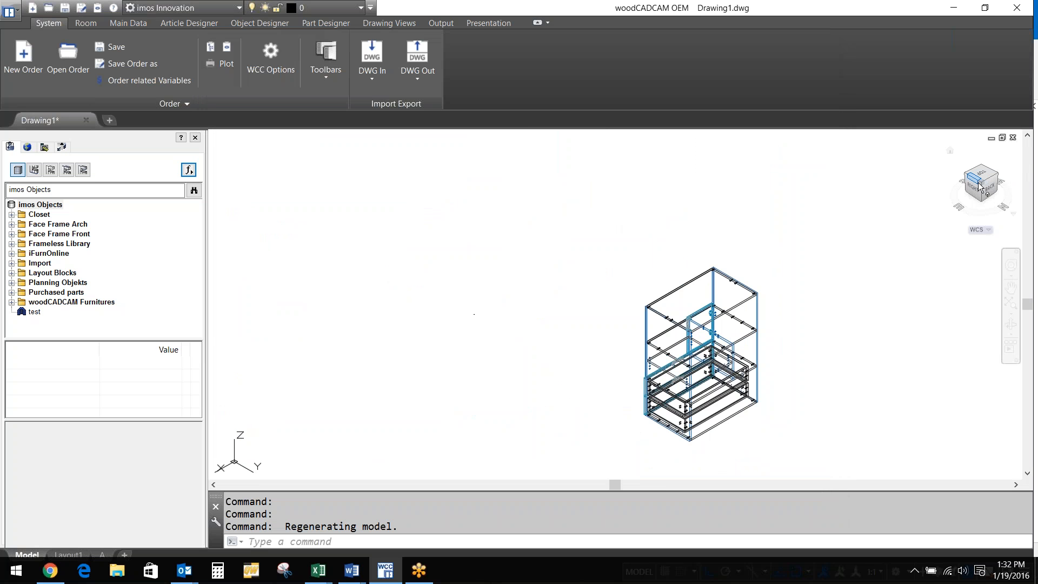
left_click(979, 185)
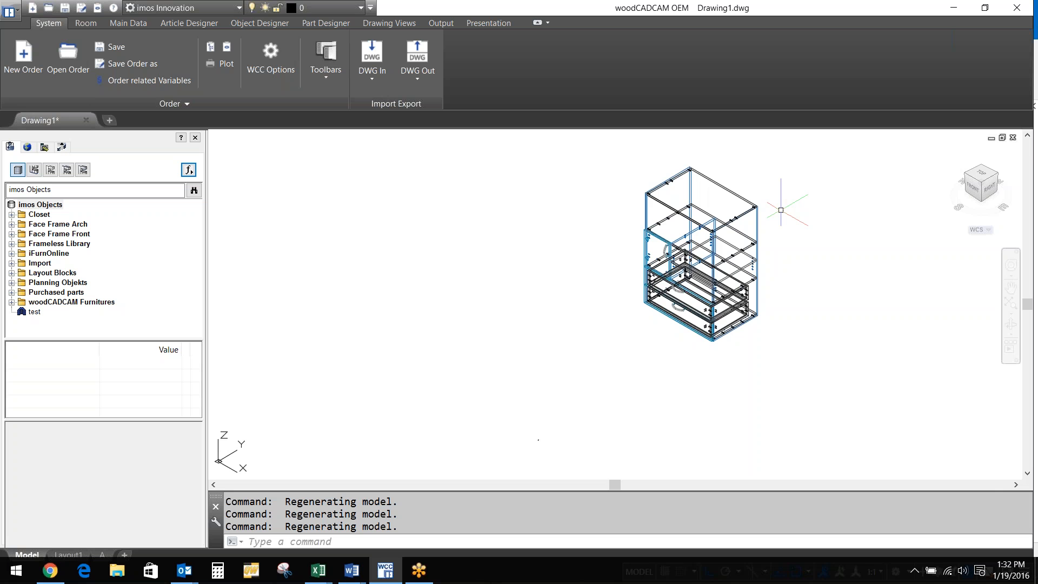
scroll(1028, 166, "up", 2)
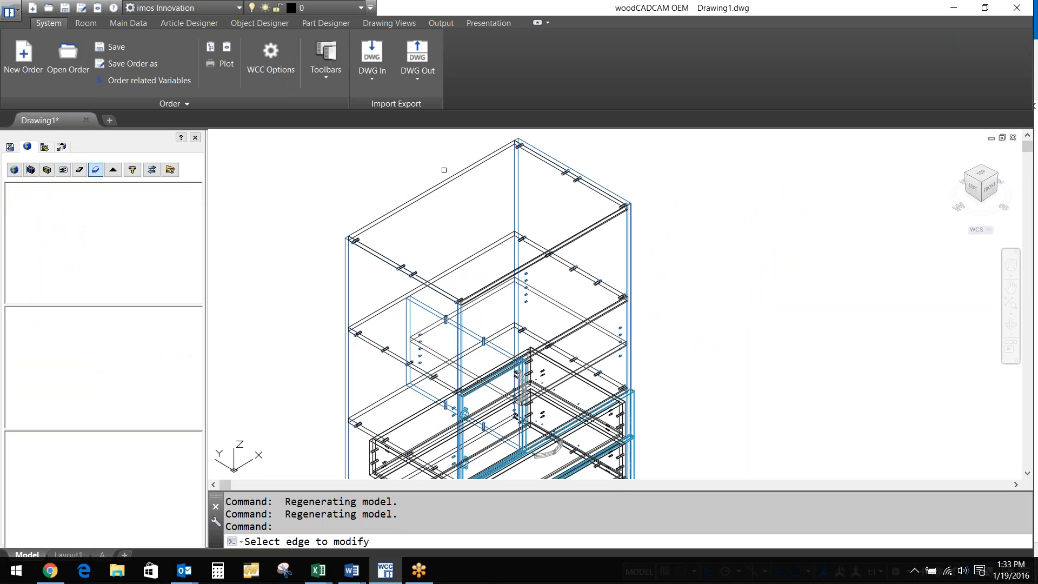
Change the corner trim of the picked top edge from Mitre to Onset
left_click(555, 159)
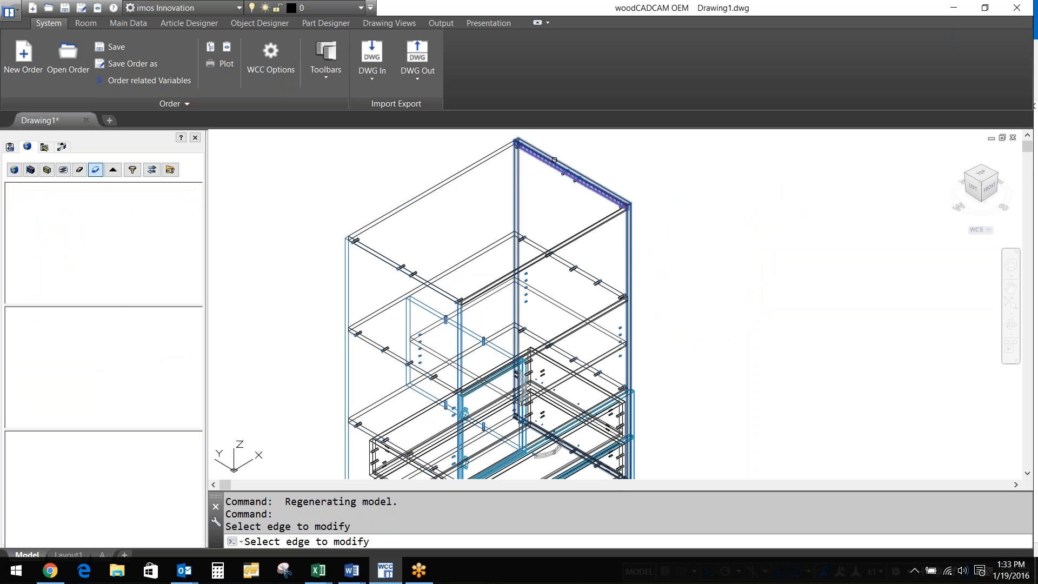
scroll(554, 159, "up", 5)
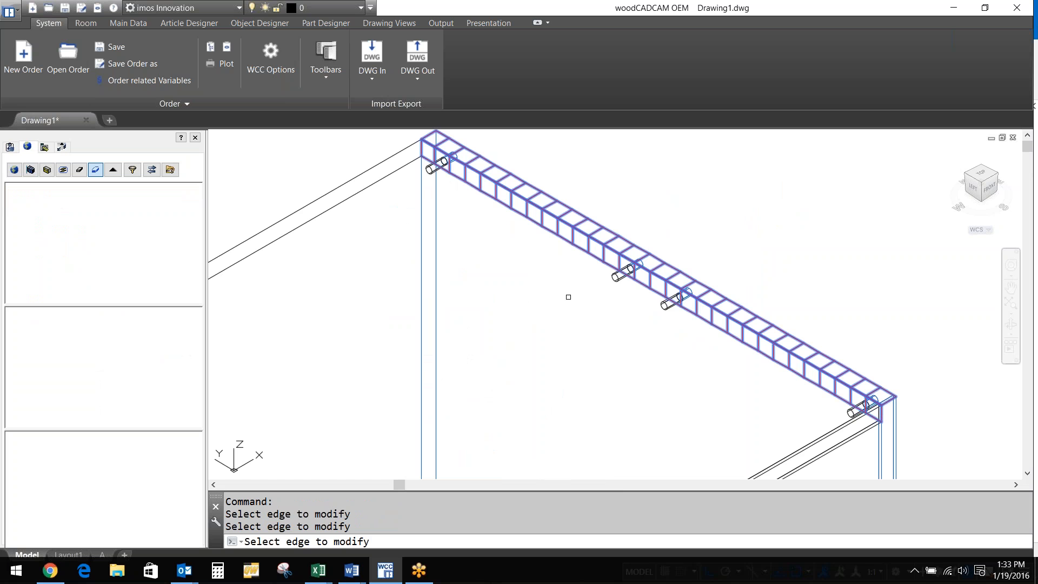
key("Escape")
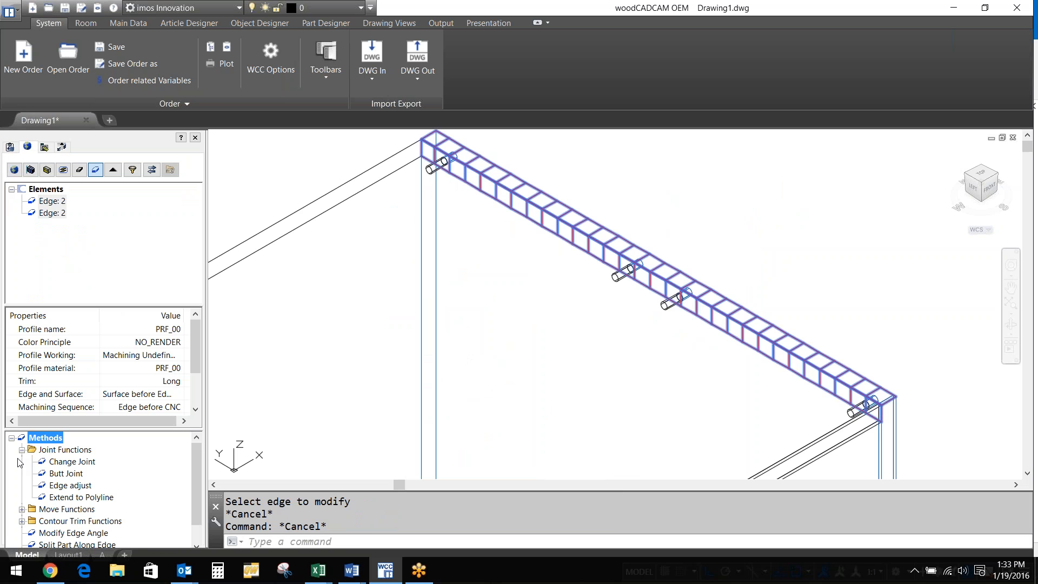
double_click(65, 461)
left_click(185, 304)
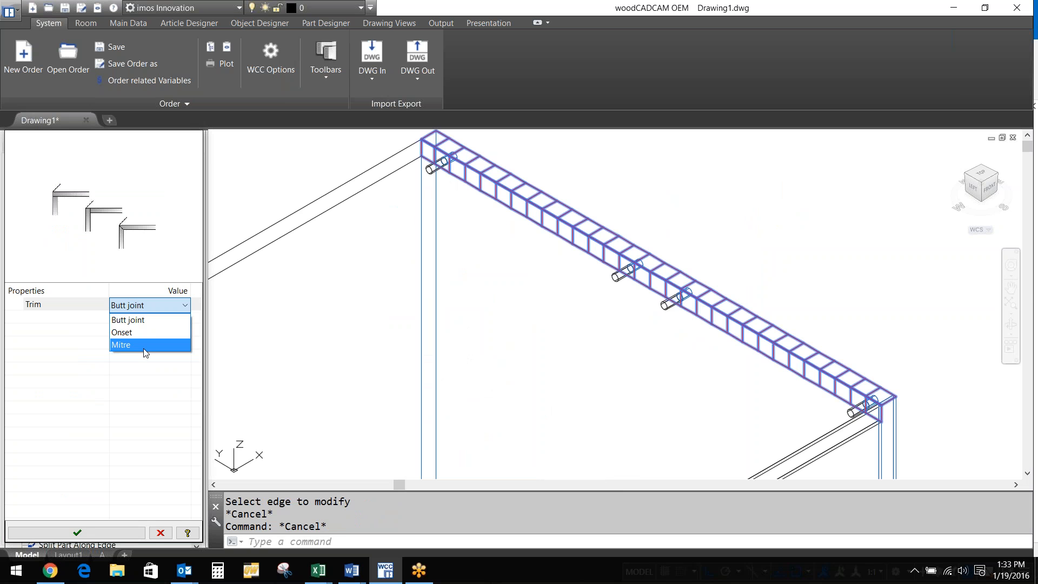
left_click(145, 345)
left_click(135, 304)
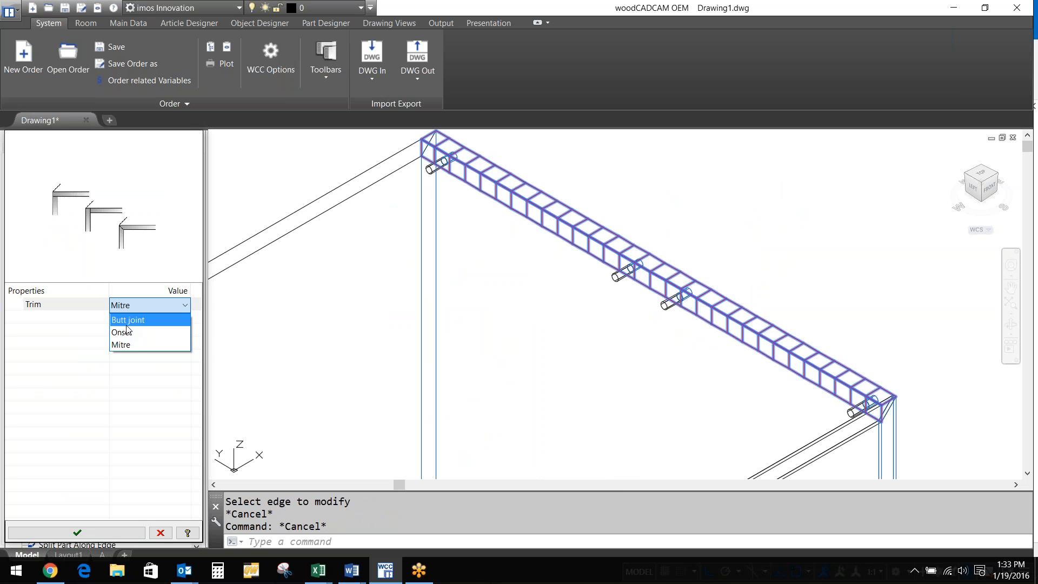
left_click(128, 332)
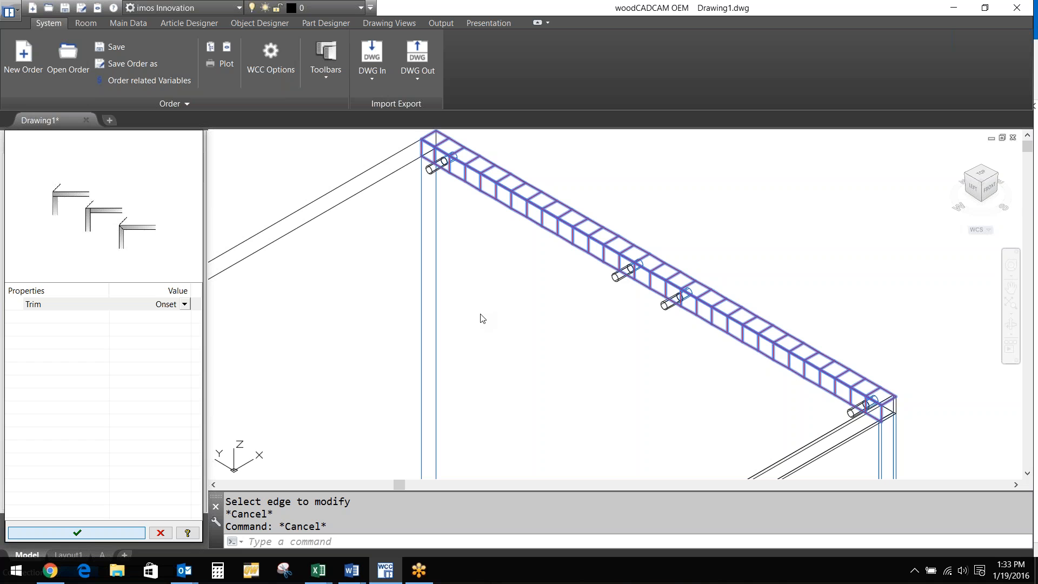
key("Return")
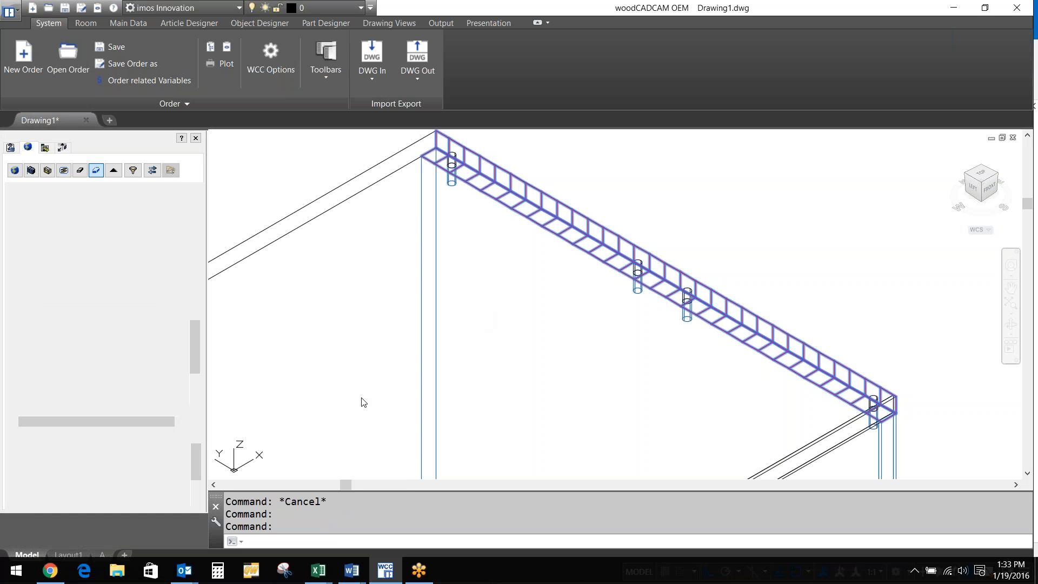
Select just one of the two top panel edges and give it a -2 offset
scroll(559, 288, "down", 2)
scroll(559, 288, "down", 2)
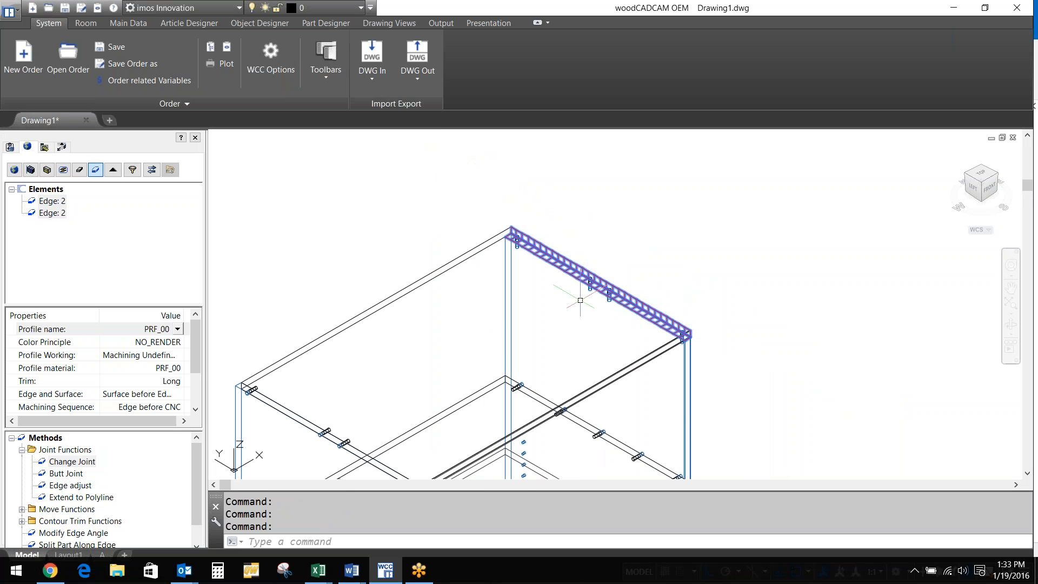
scroll(580, 300, "up", 4)
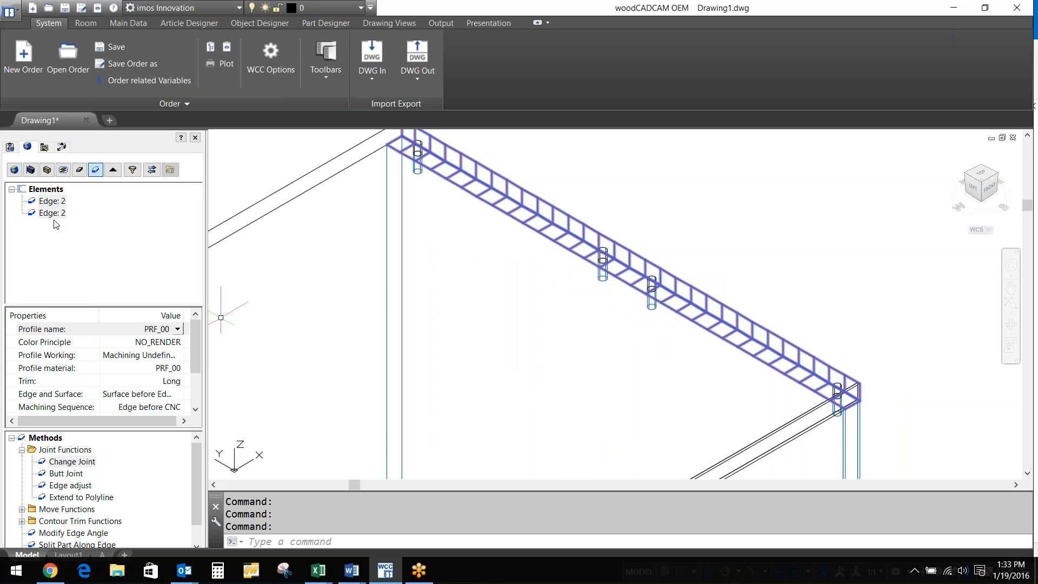
left_click(51, 201)
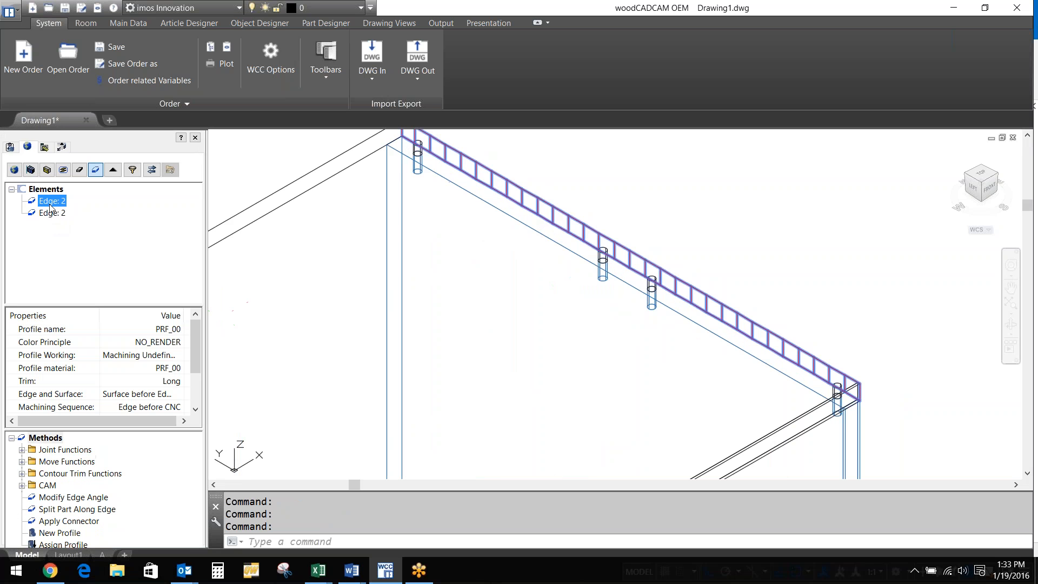
scroll(472, 304, "down", 3)
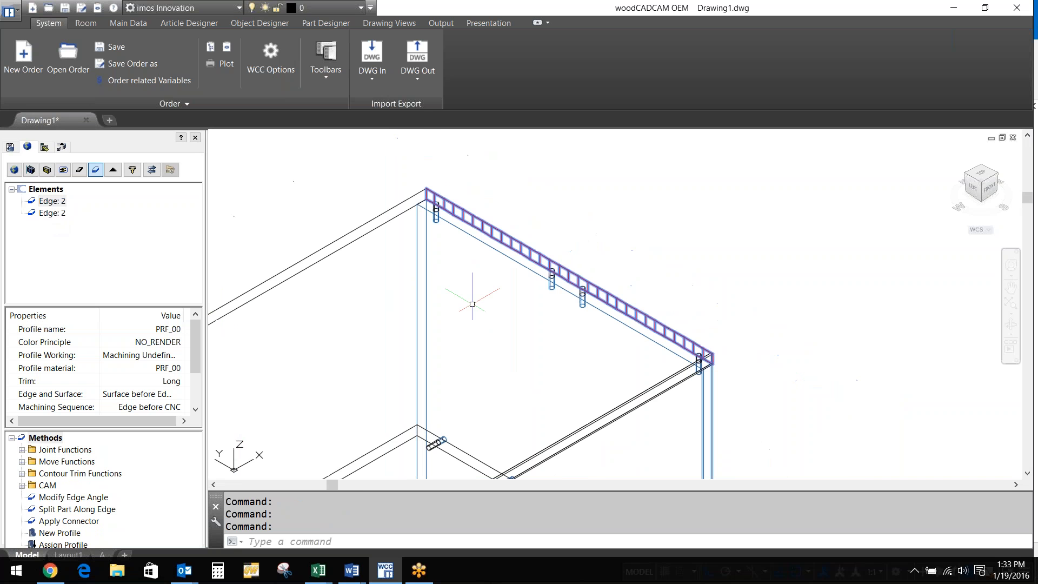
left_click(23, 462)
left_click(55, 473)
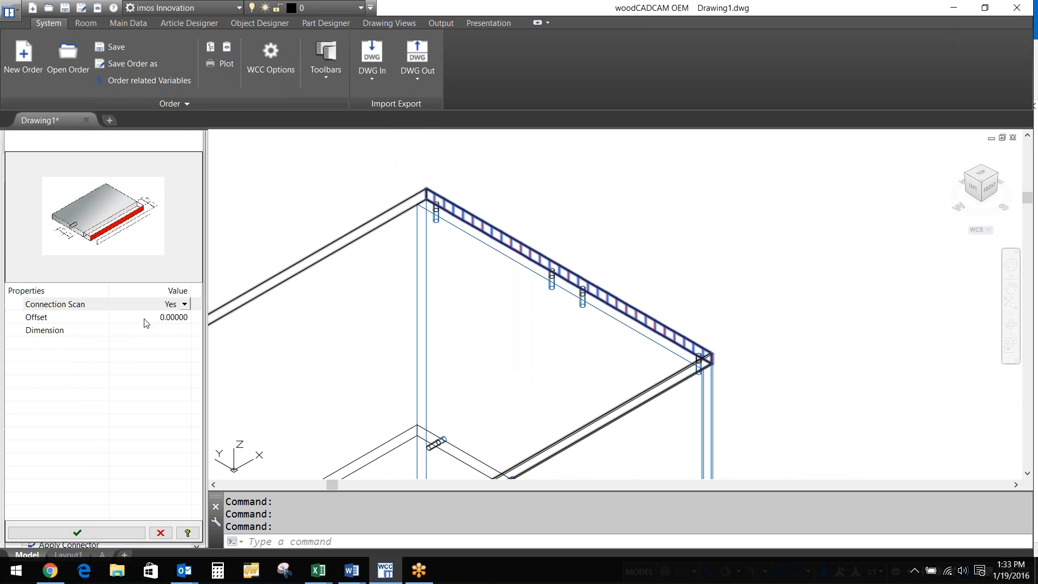
left_click(145, 320)
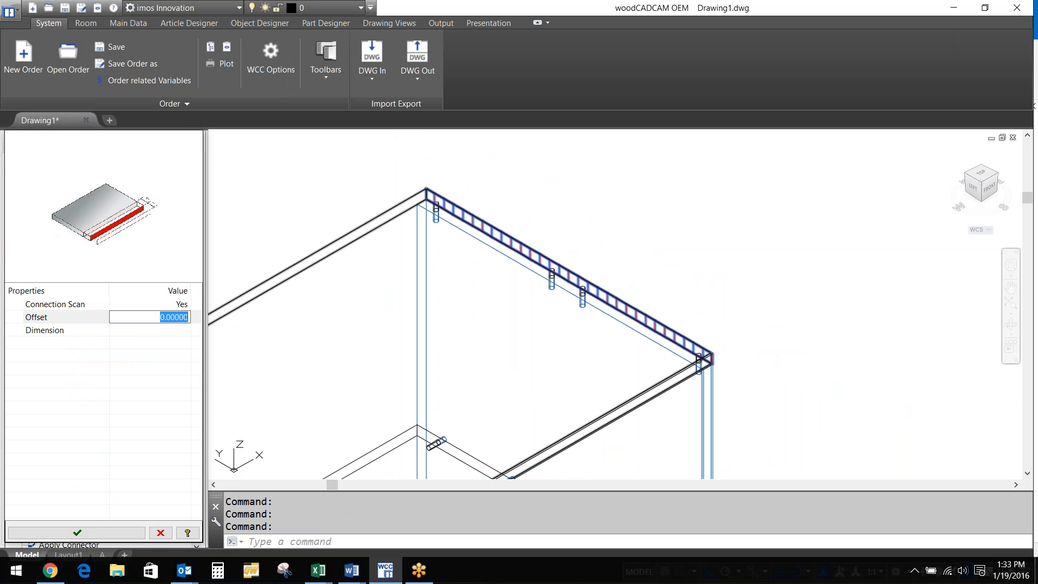
type("-2")
key("Return")
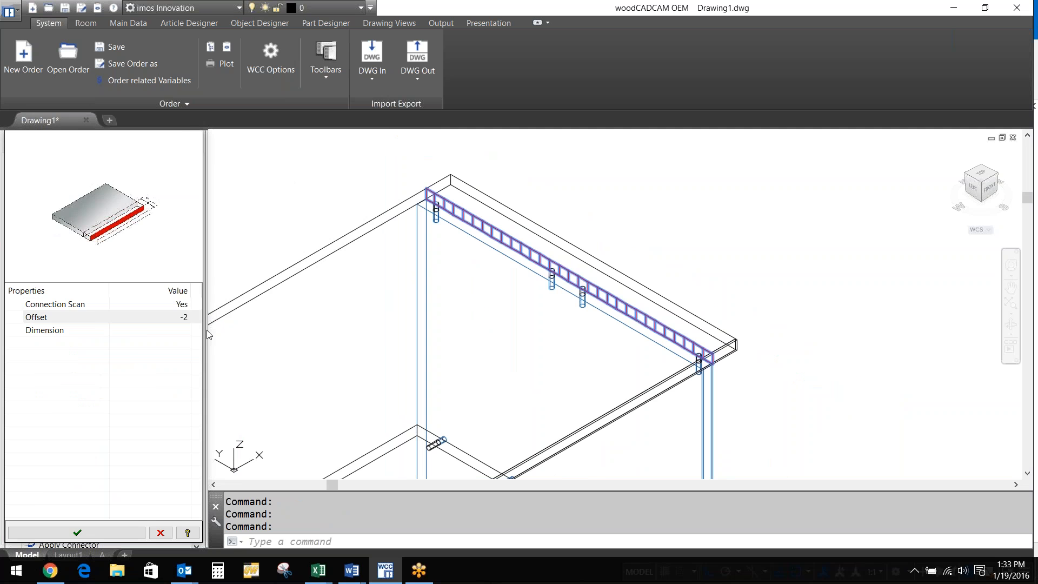
key("Escape")
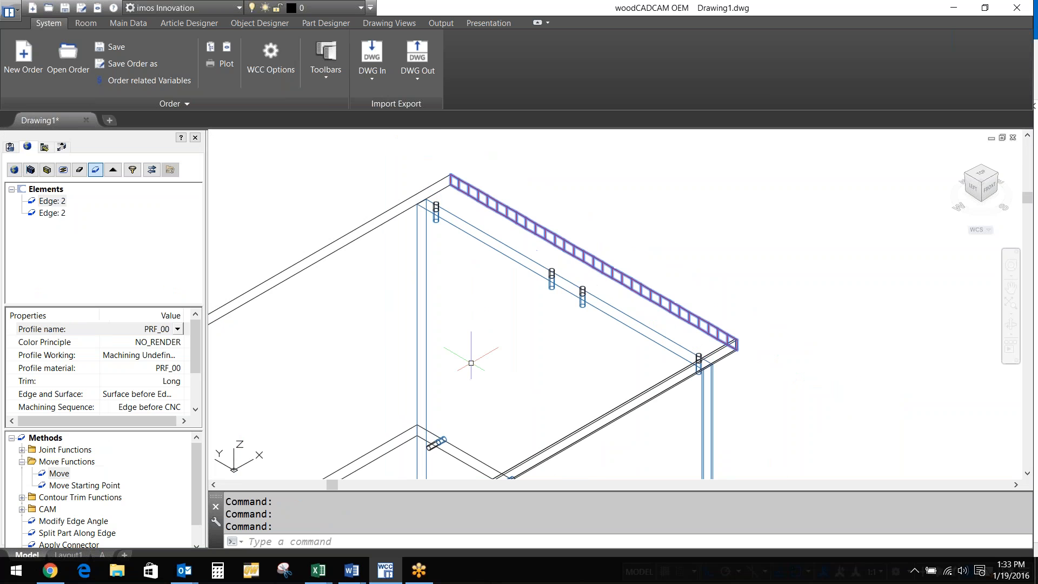
Set the display mode to MODUS 1 in the Visu Manager
left_click(227, 49)
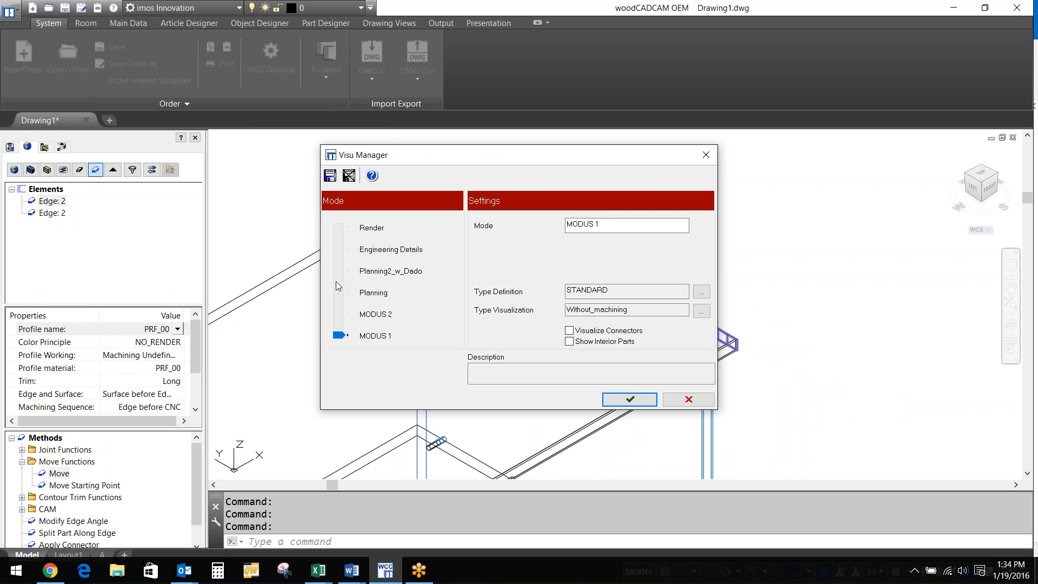
key("Escape")
left_click(227, 47)
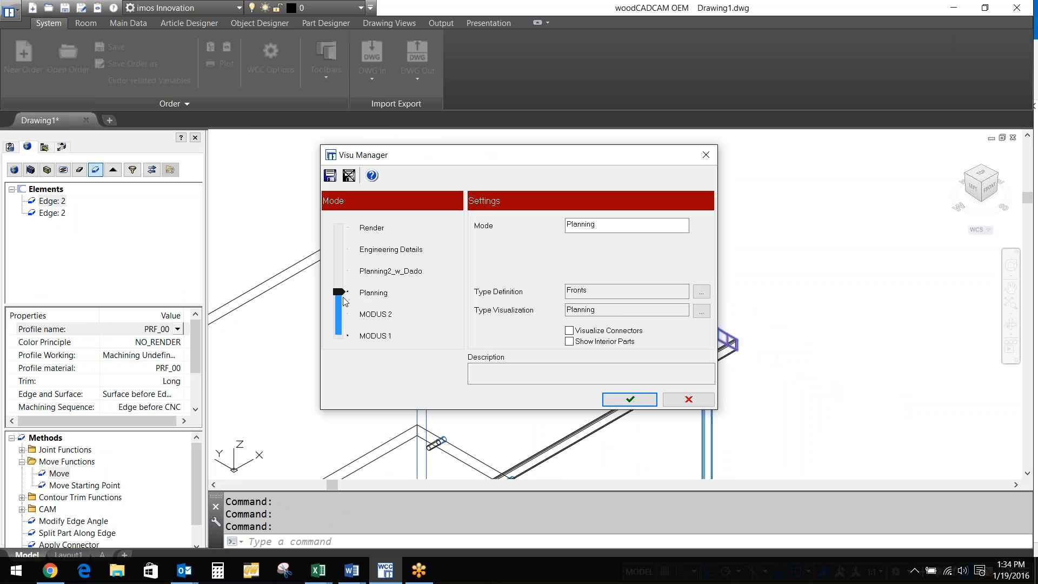
left_click_drag(342, 295, 341, 335)
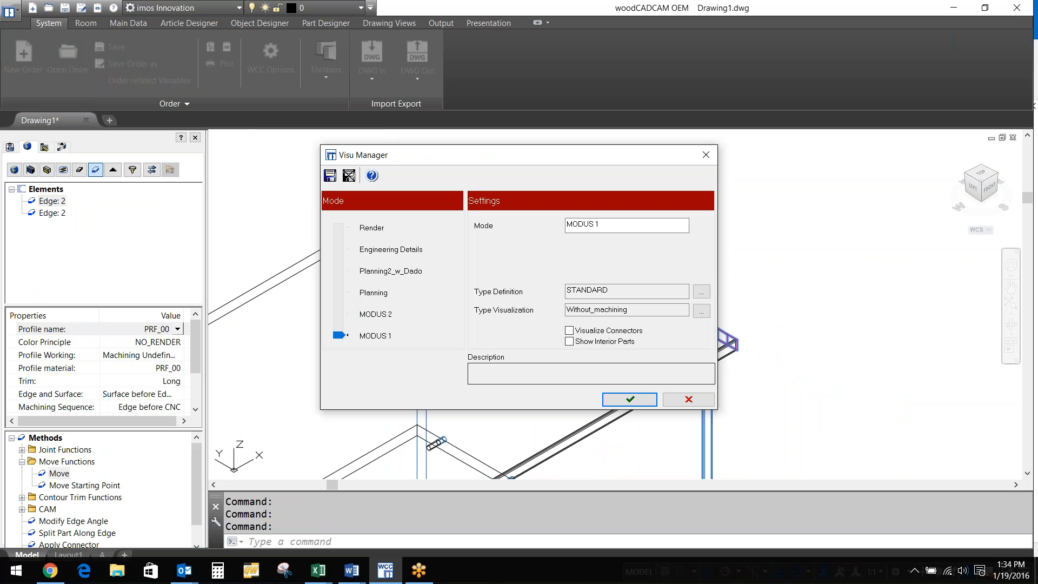
left_click(630, 399)
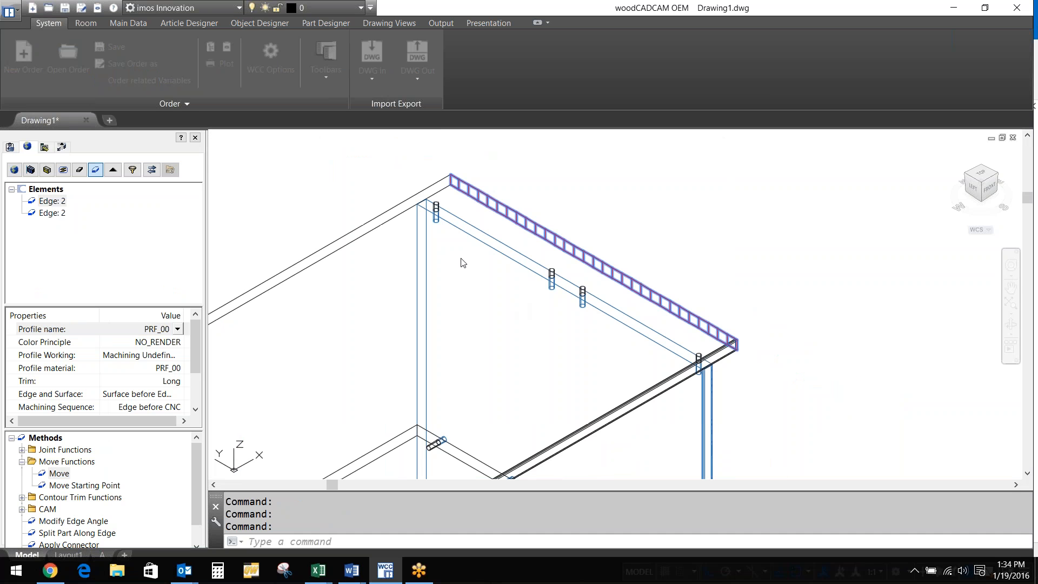
Draw a PLINE arc from one end of the top edge, bowing out front, to the other end
type("pl")
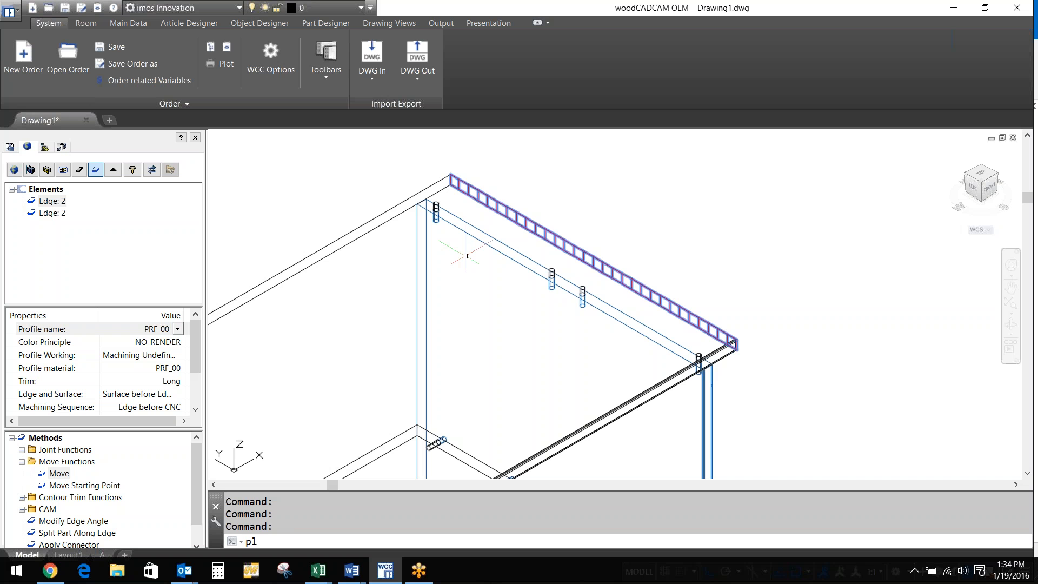
key("Return")
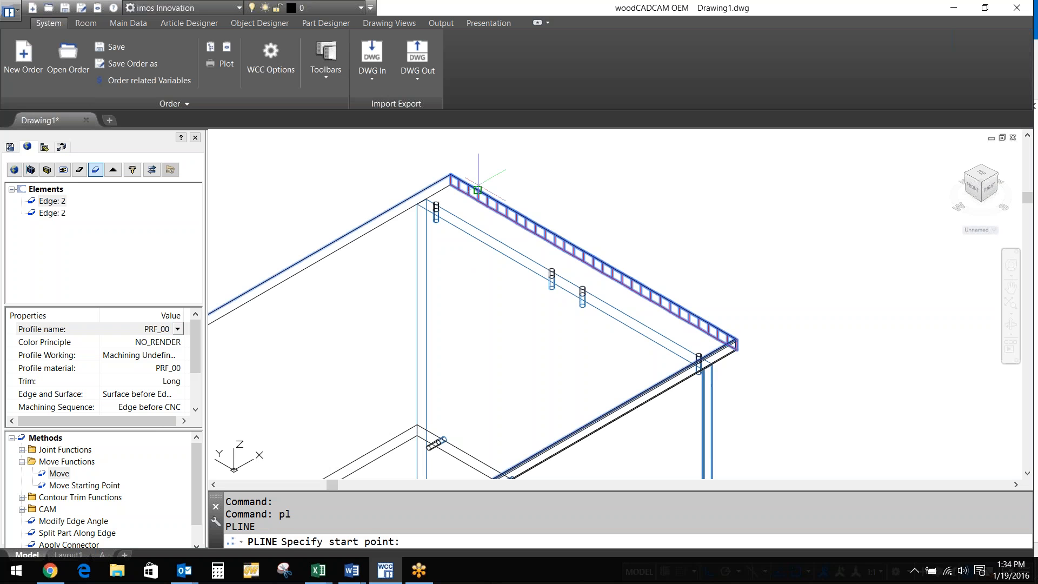
left_click(477, 190)
type("s")
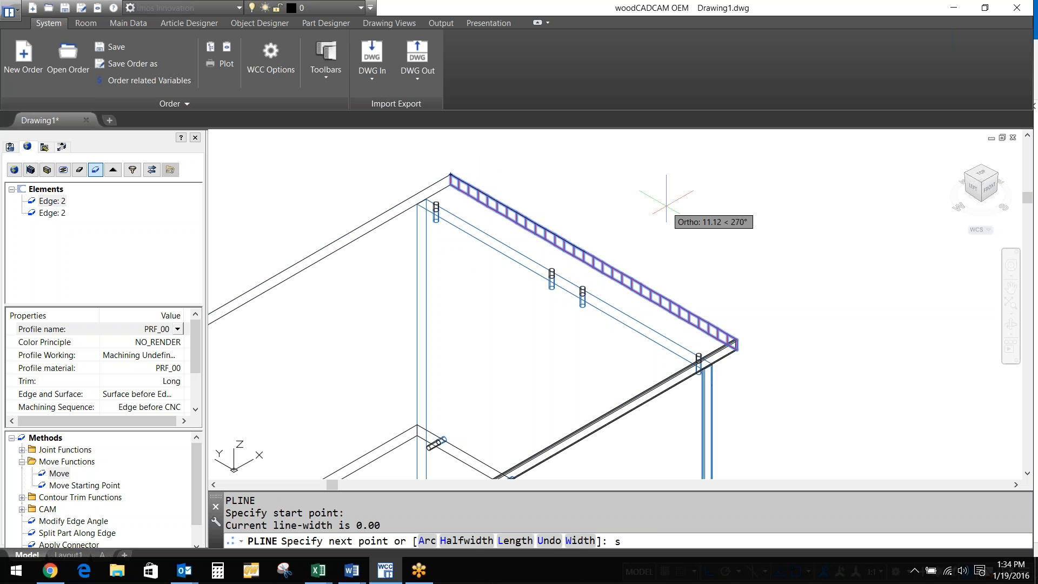
key("BackSpace")
type("a")
key("Return")
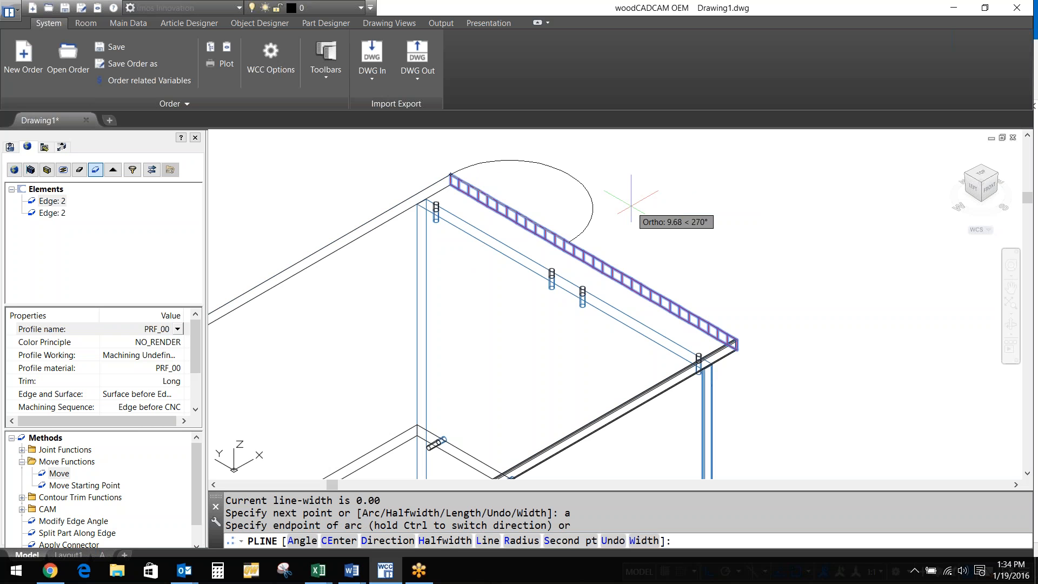
type("s")
key("Return")
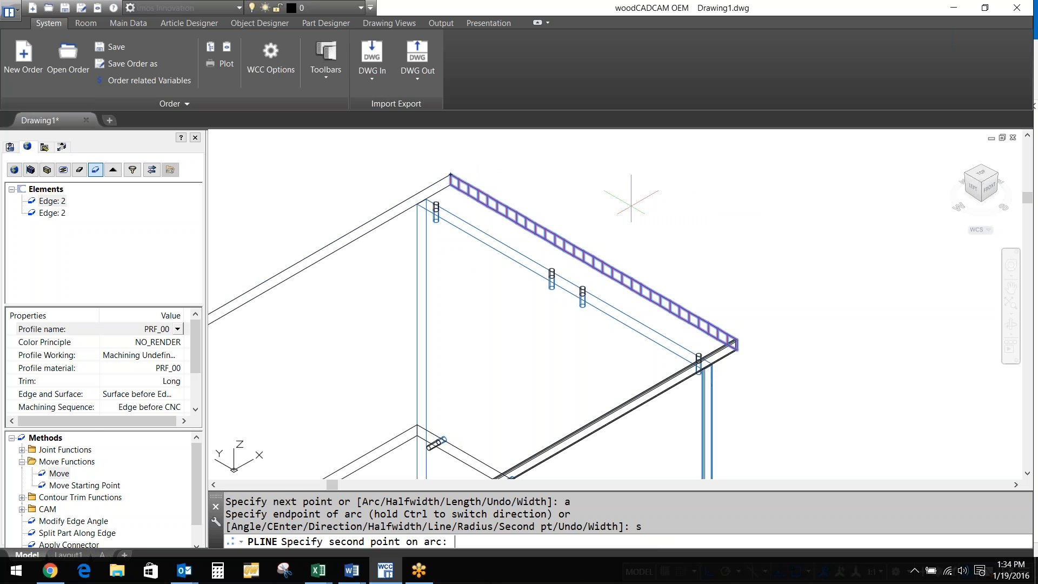
left_click(633, 201)
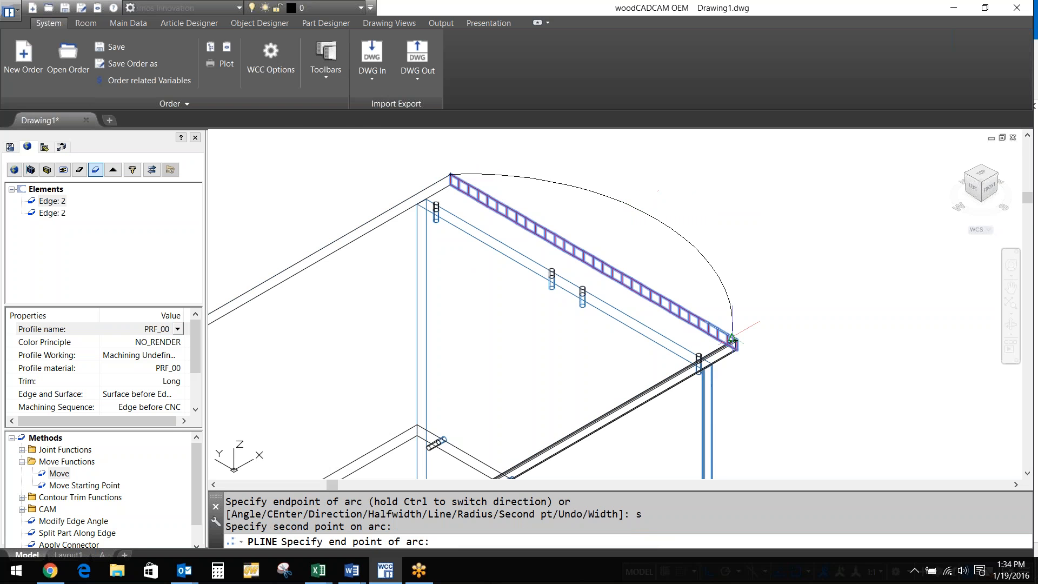
scroll(733, 339, "up", 3)
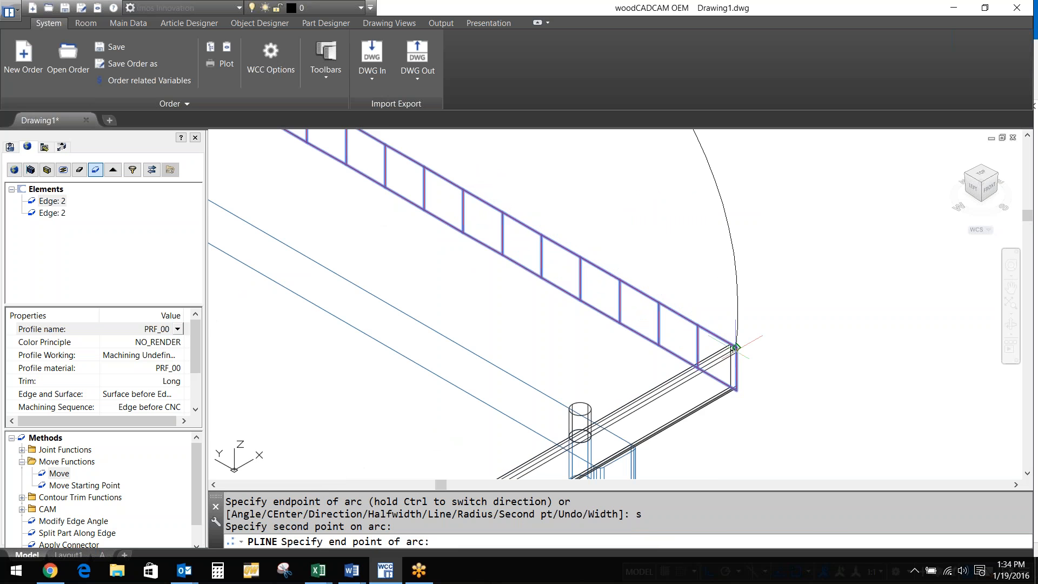
left_click(736, 347)
key("Return")
scroll(745, 316, "down", 8)
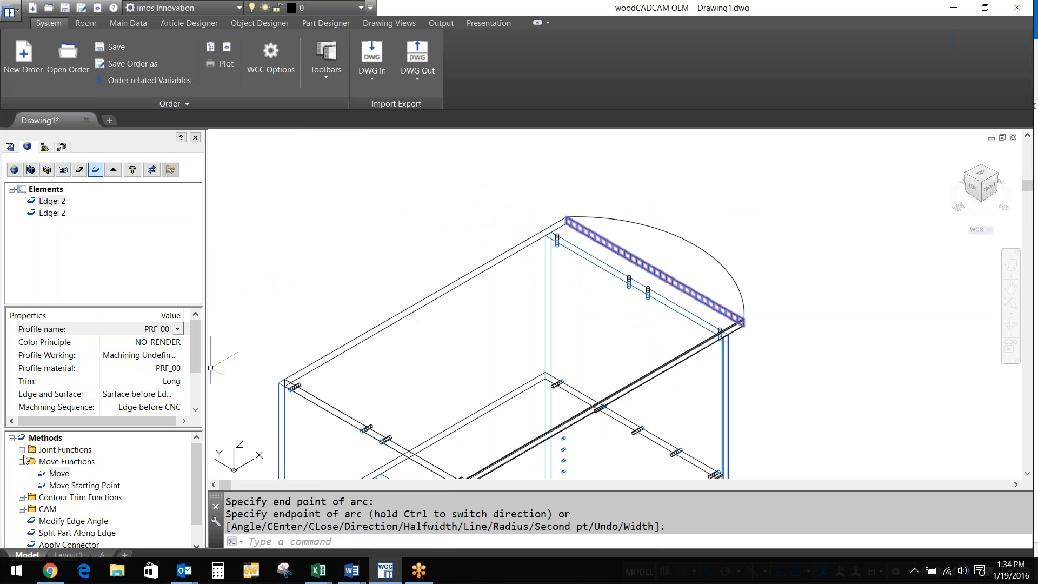
Extend the top panel's edge to the arc polyline and view it from Top
double_click(59, 473)
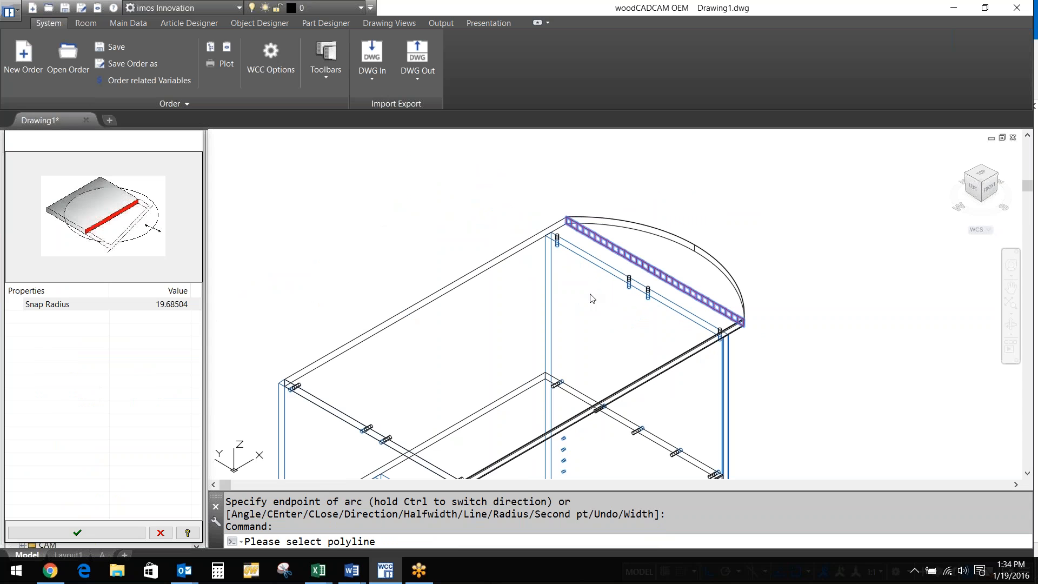
left_click(590, 295)
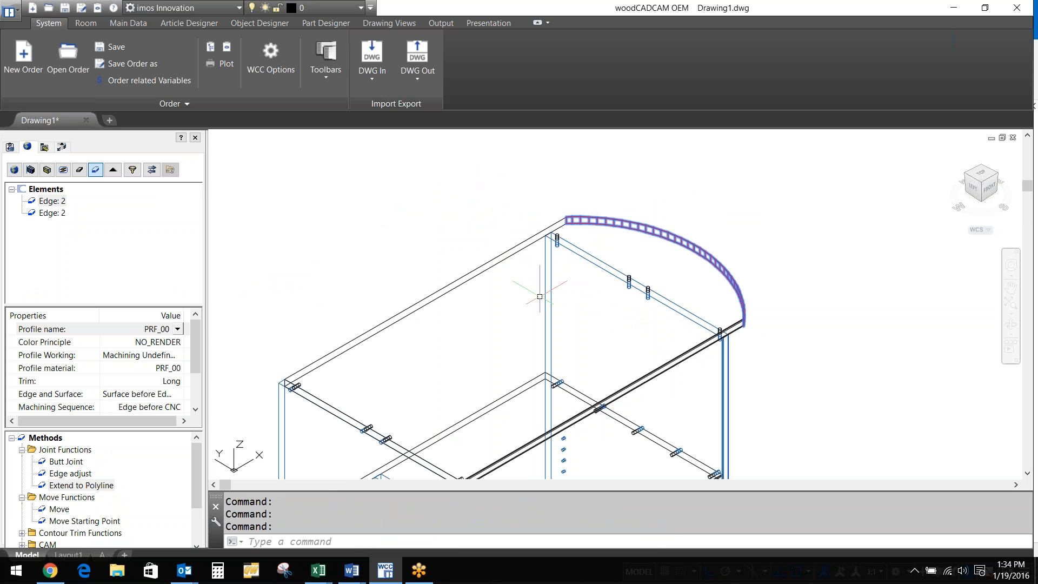
scroll(623, 187, "down", 4)
left_click(980, 173)
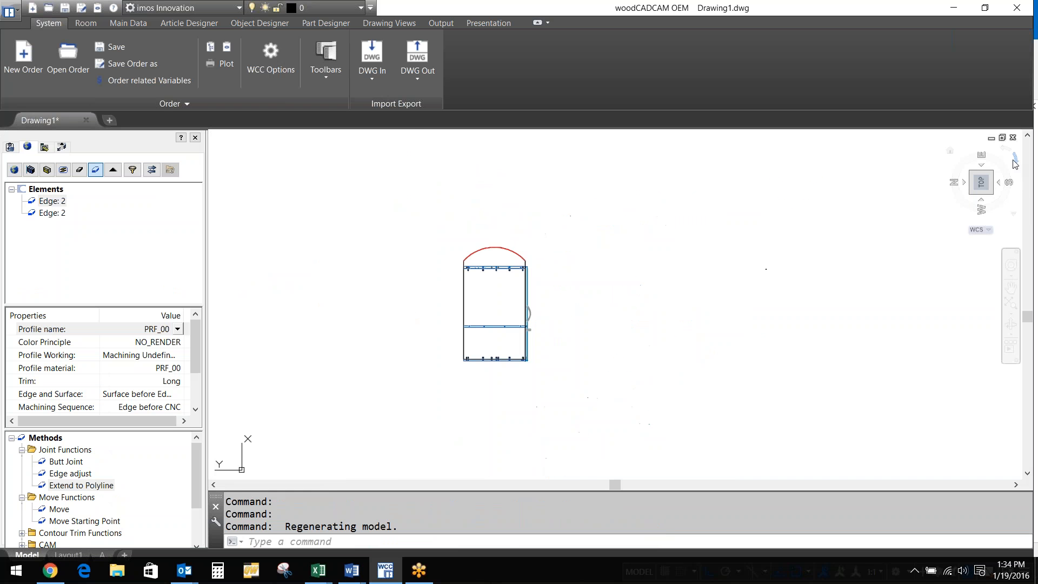
Draw a circle centred on the top panel and return to an angled 3D view
scroll(485, 290, "up", 5)
type("c")
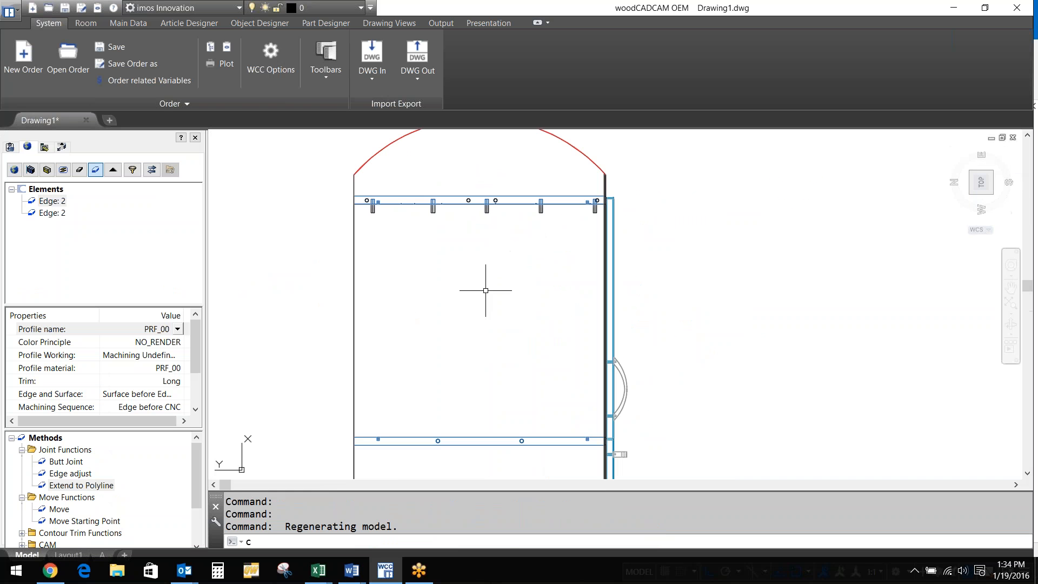
key("Return")
left_click(462, 285)
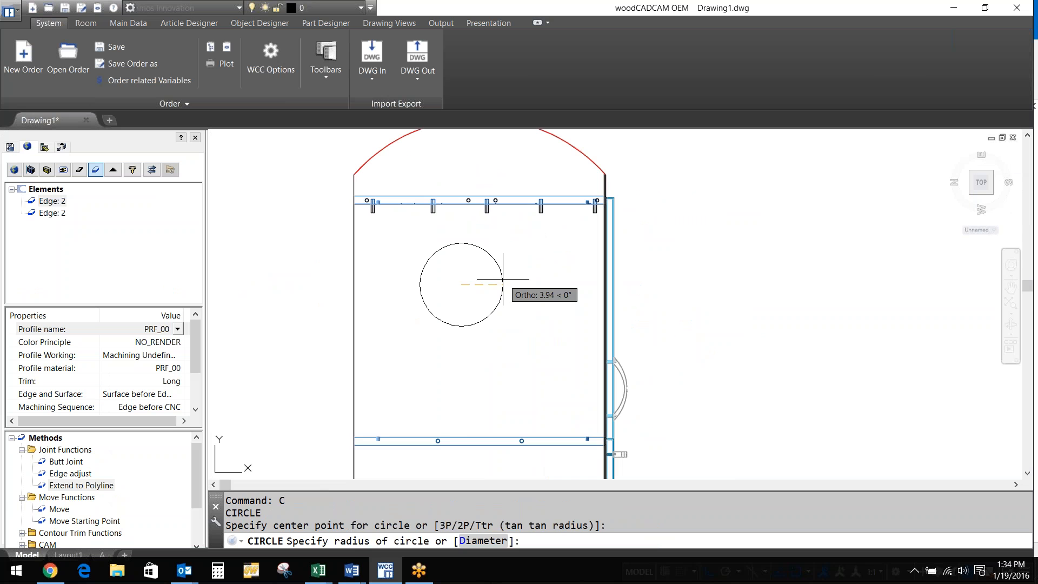
key("Escape")
left_click(991, 172)
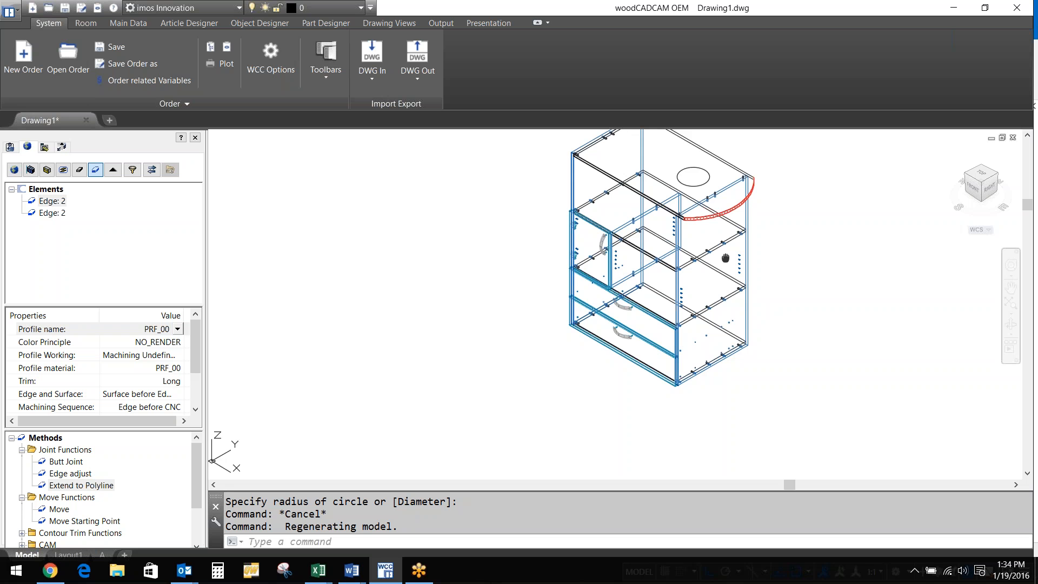
middle_click_drag(725, 258, 579, 323)
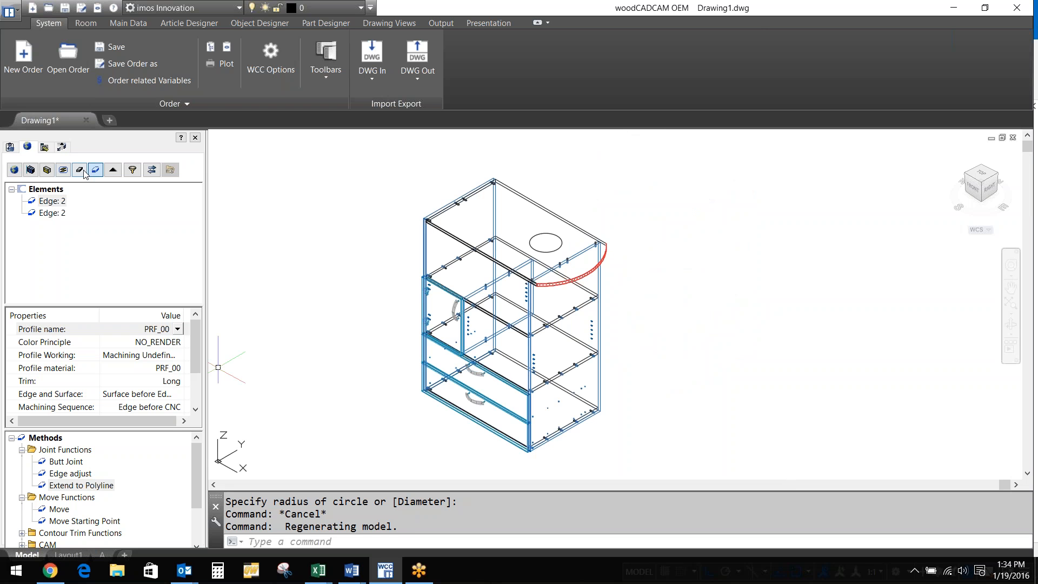
Turn the circles on the top and fixed shelves into 0.75-deep through holes
left_click(81, 170)
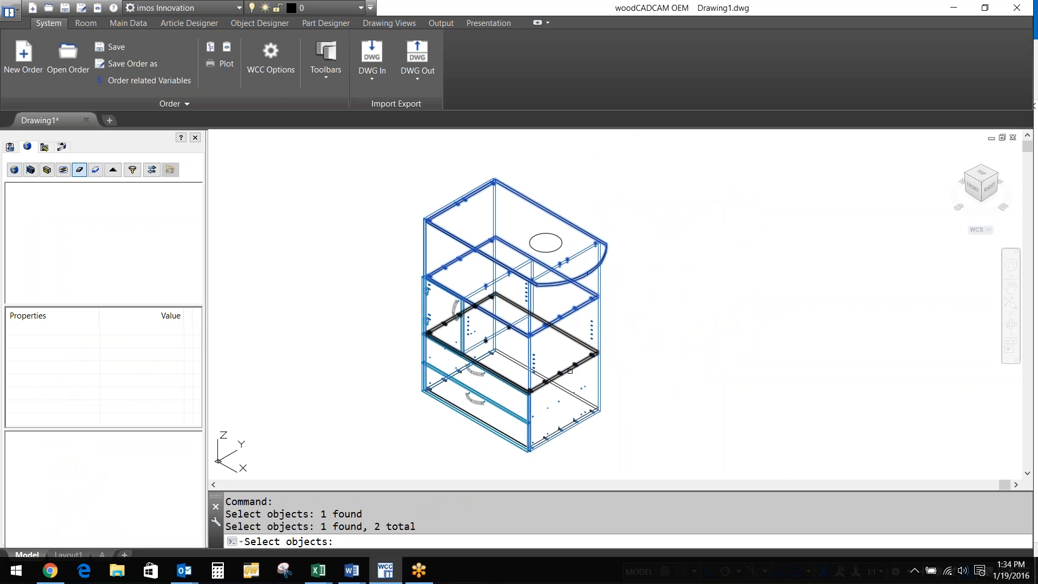
left_click(570, 371)
key("Return")
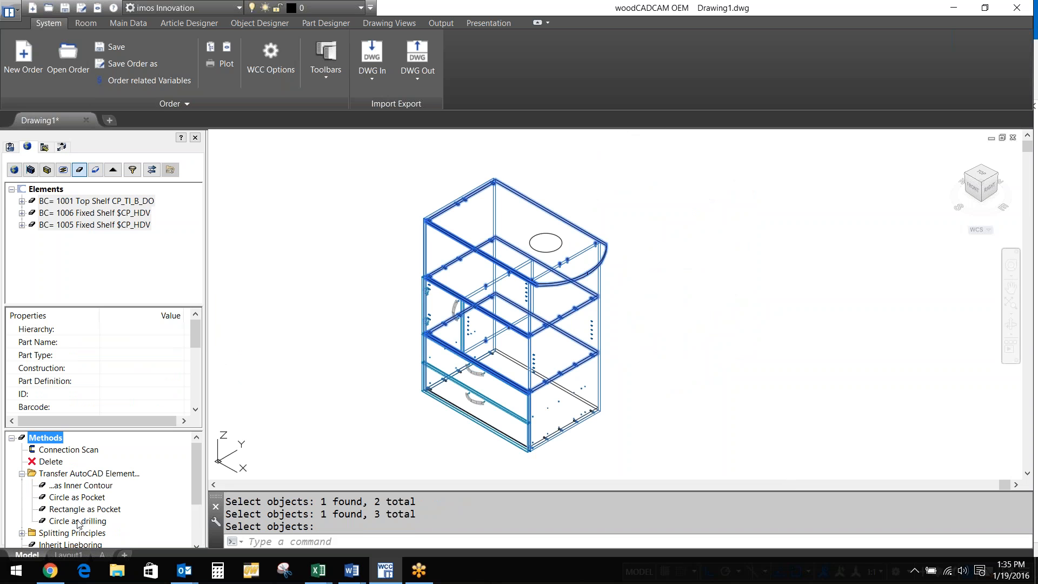
double_click(78, 521)
left_click(468, 304)
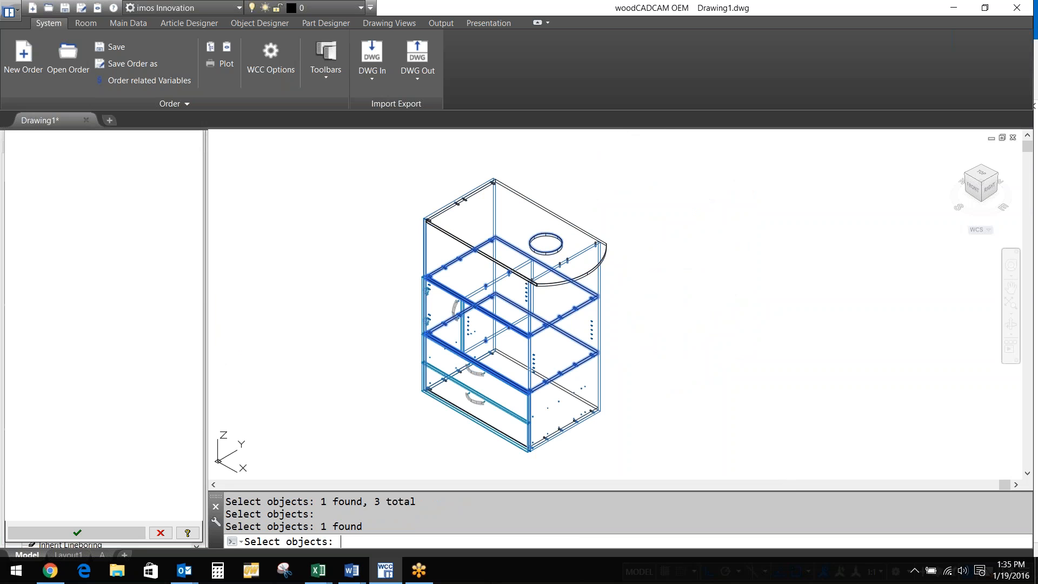
key("Return")
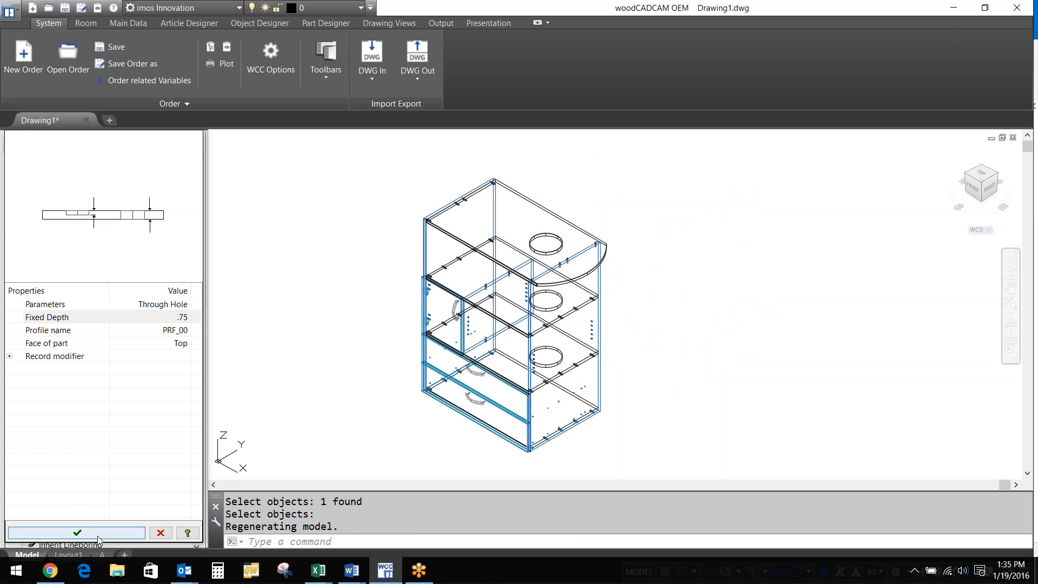
left_click(76, 533)
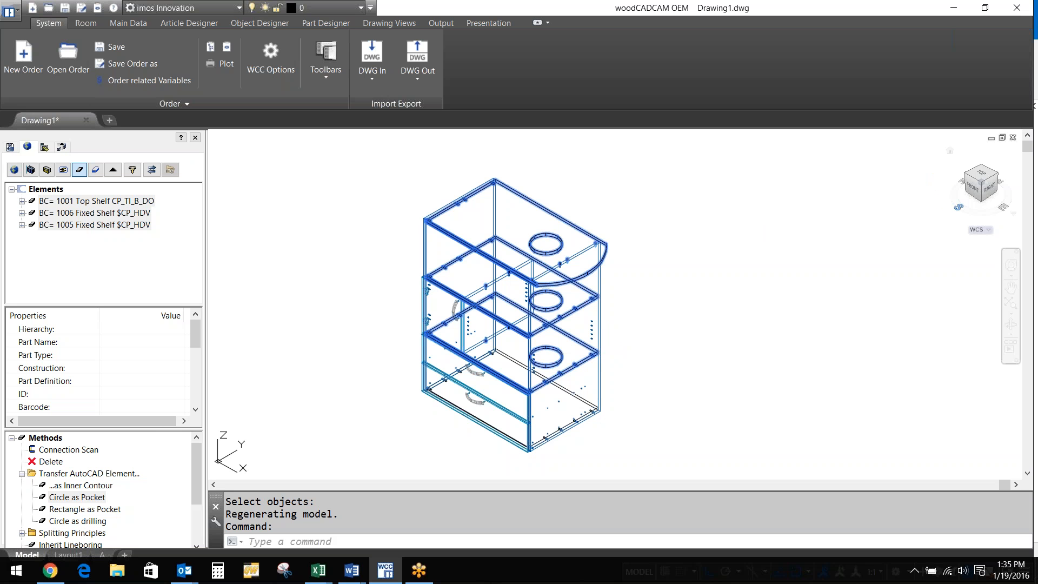
In Top view, draw and select a closed stepped polyline with segments 30, 15, 15, 15, 45
left_click(980, 173)
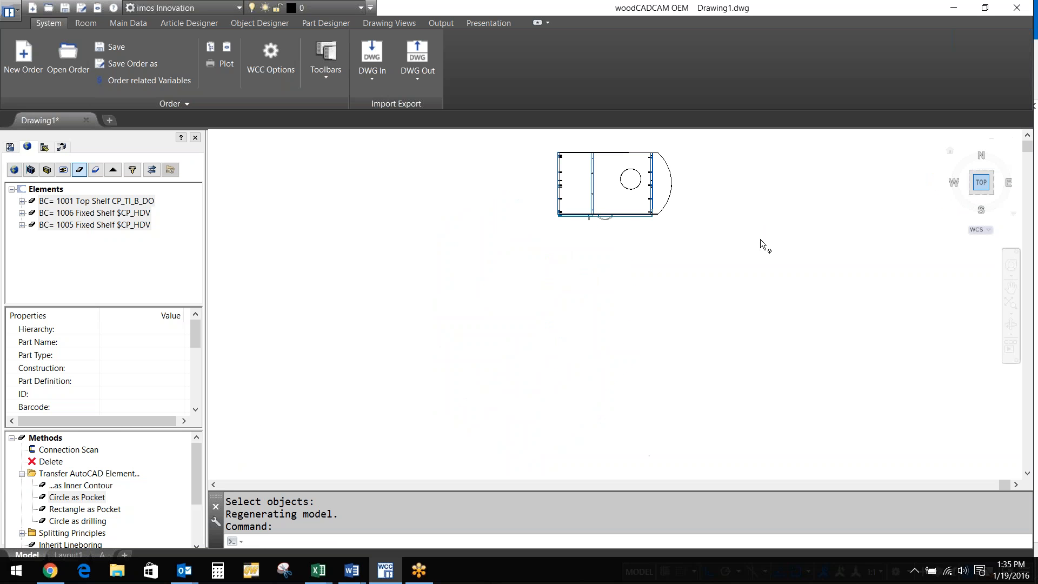
type("pl")
key("Return")
left_click(309, 342)
type("30")
key("Return")
type("15")
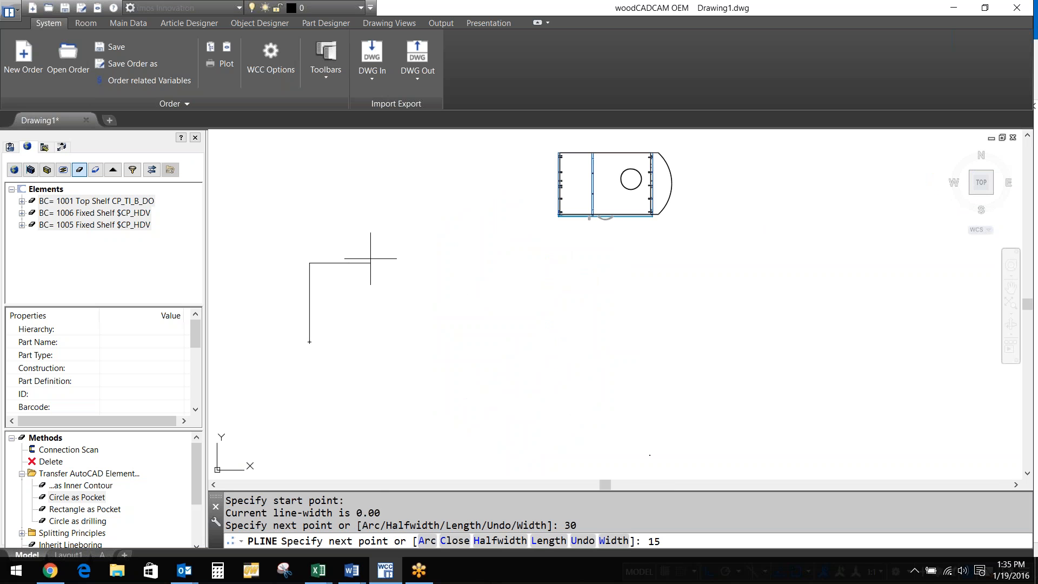
key("Return")
type("15")
key("Return")
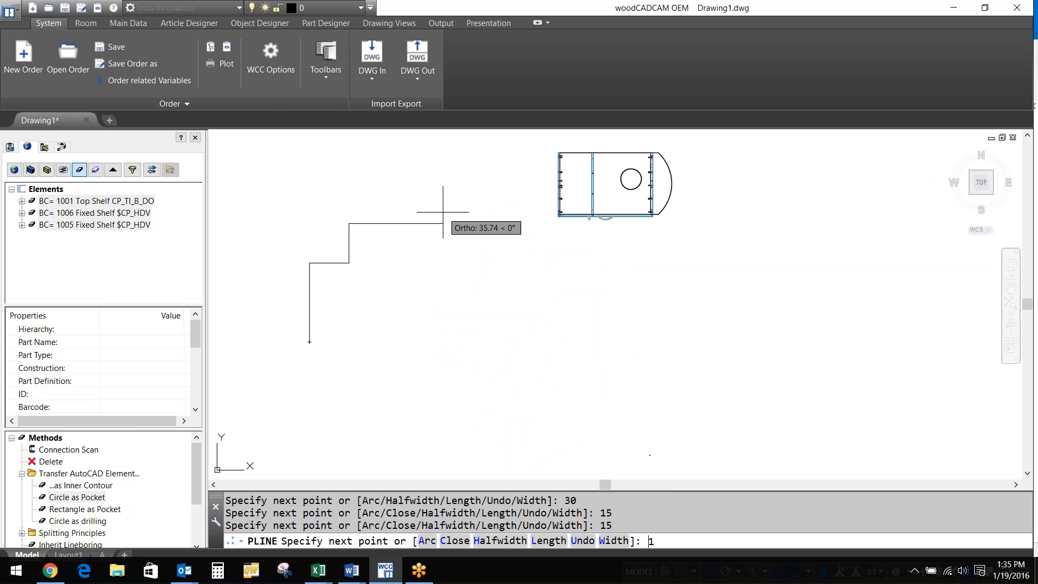
type("15")
key("Return")
type("45")
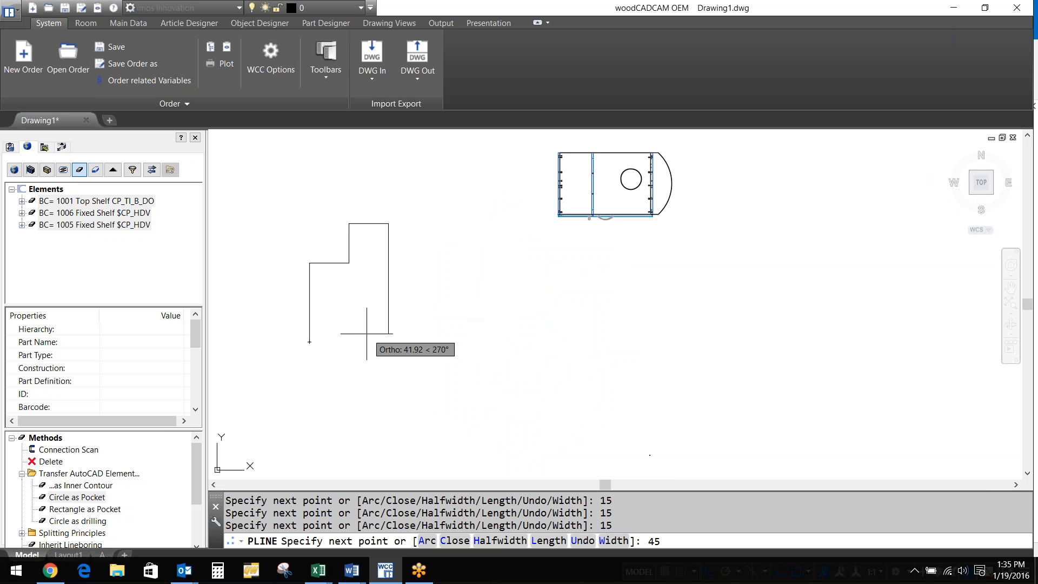
key("Return")
type("c")
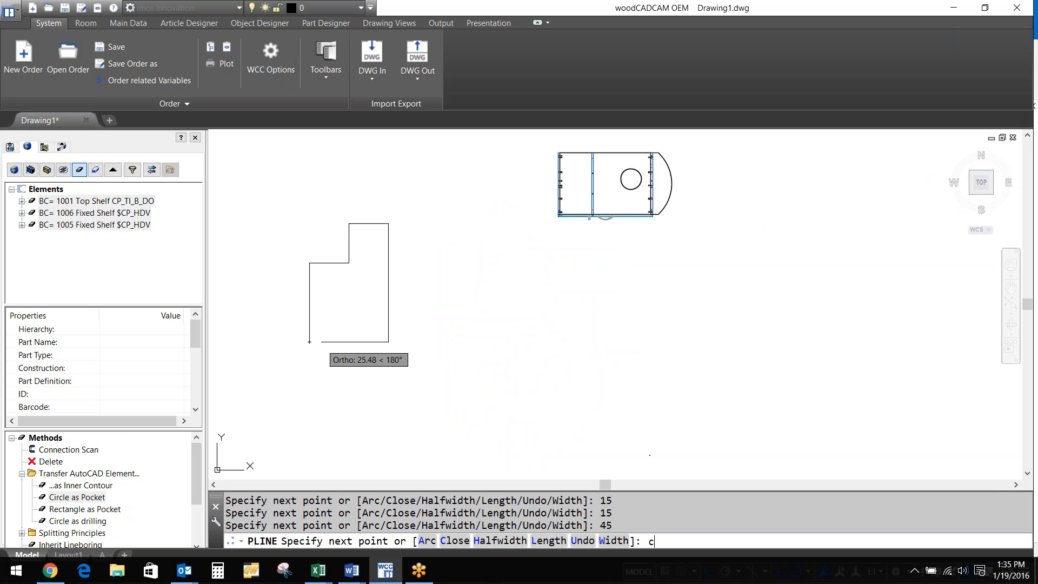
key("Return")
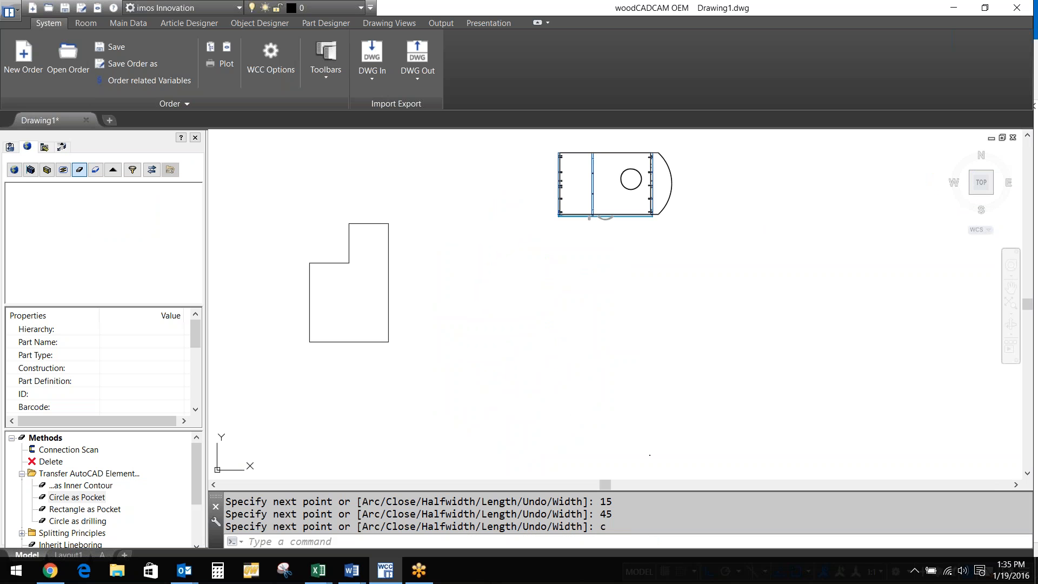
left_click(310, 297)
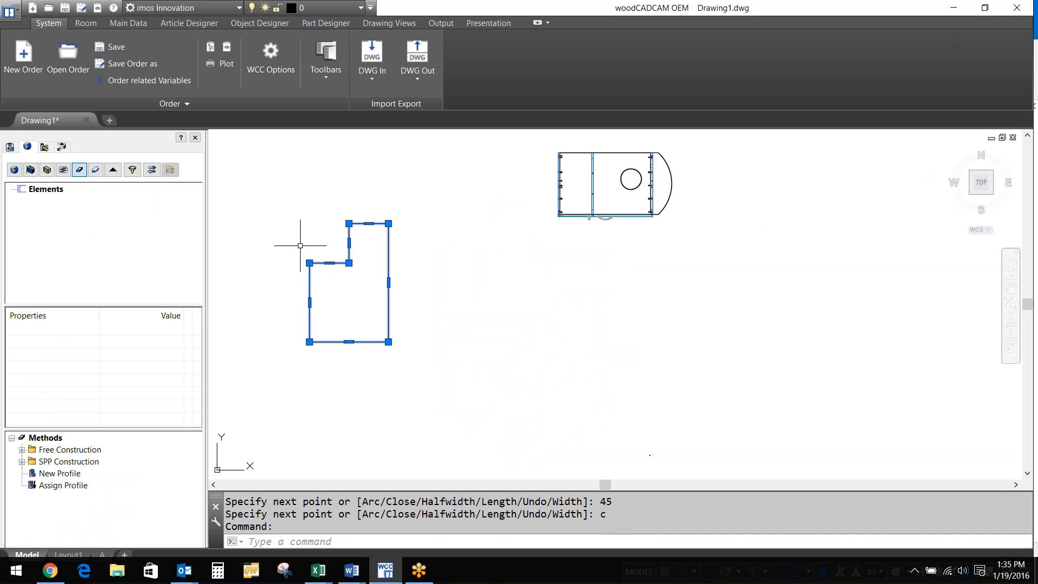
Create article 'aaa' from the outline as a front-view contour and overwrite the dataset
left_click(176, 23)
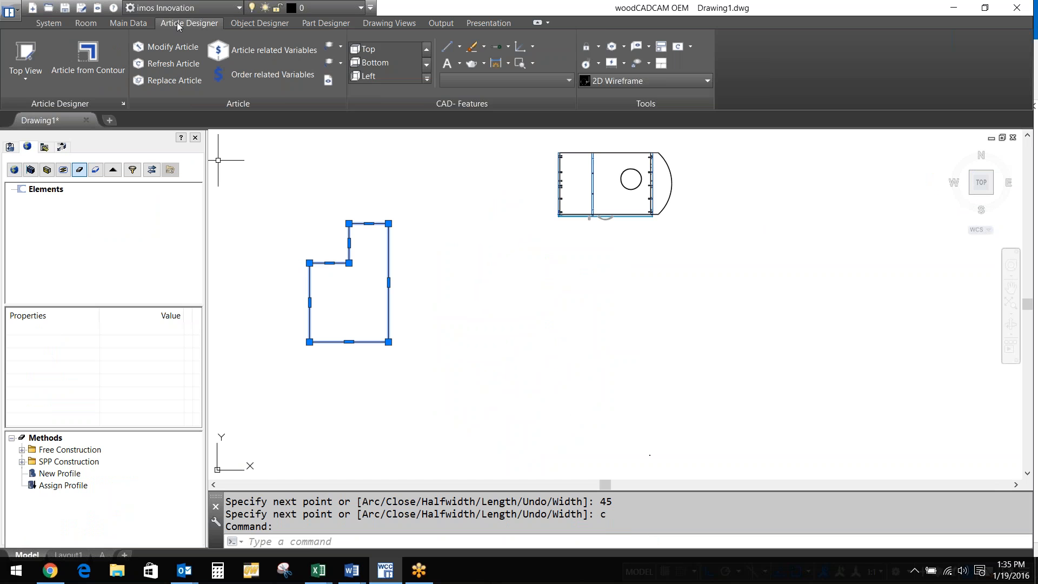
left_click(89, 55)
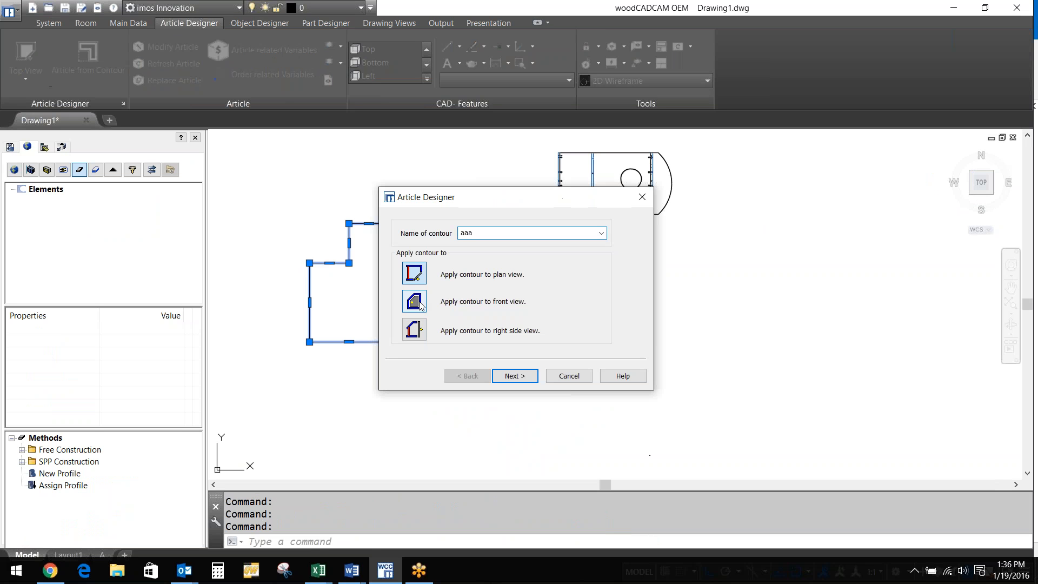
left_click(416, 303)
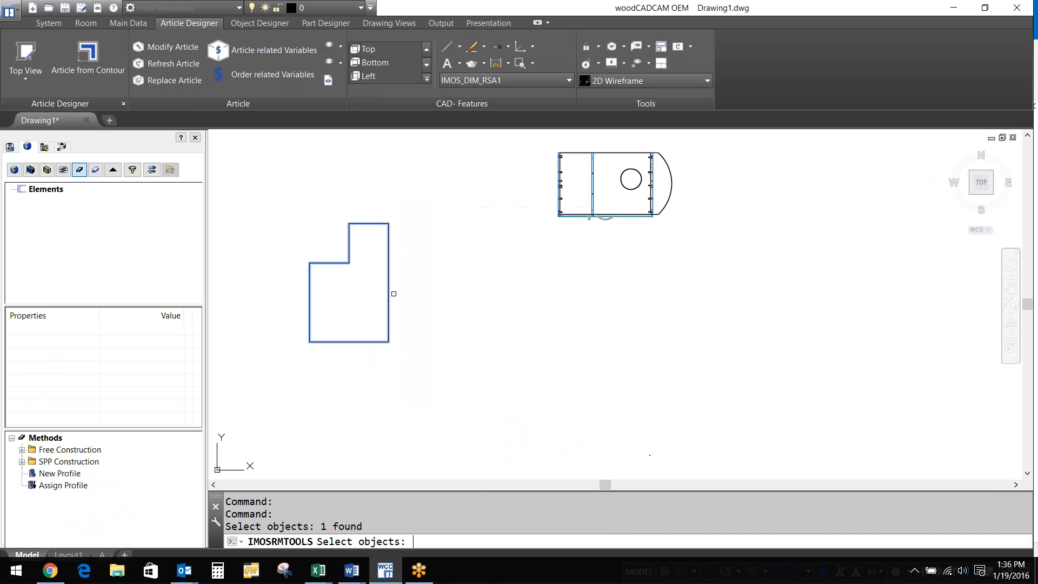
key("Return")
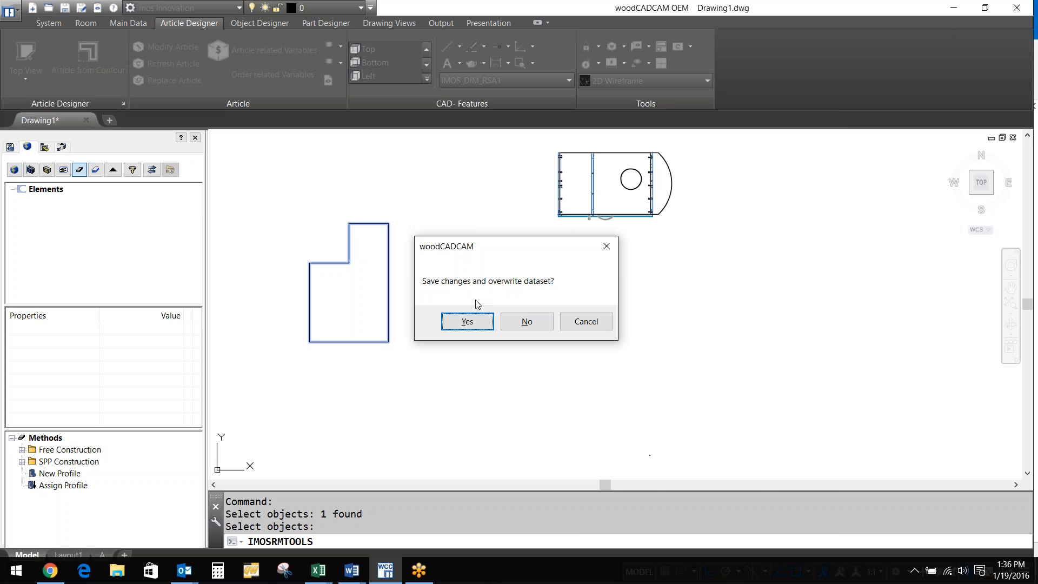
left_click(467, 321)
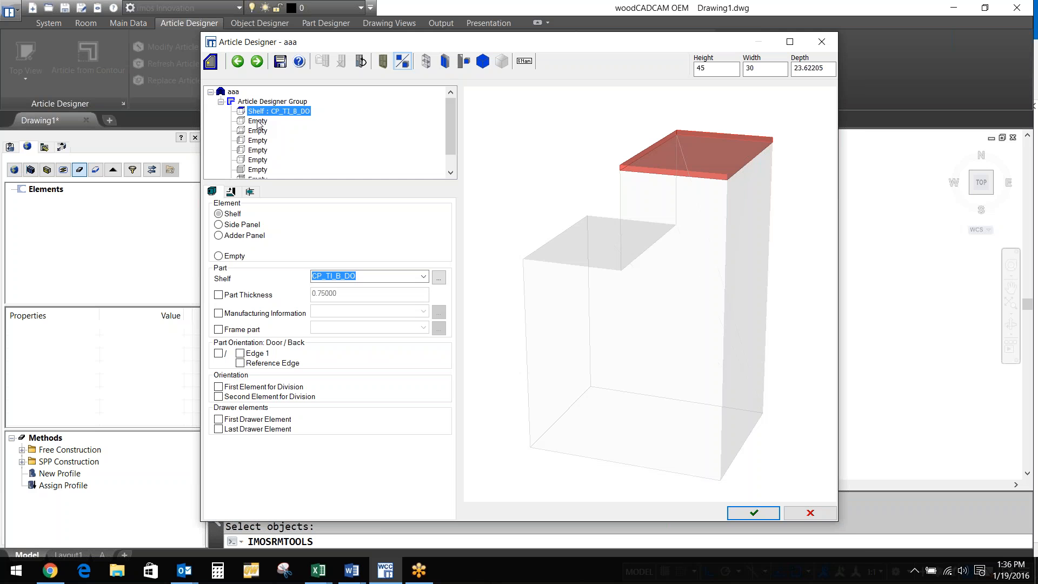
Fill the empty element slots with left side panels and a back panel
left_click(258, 141)
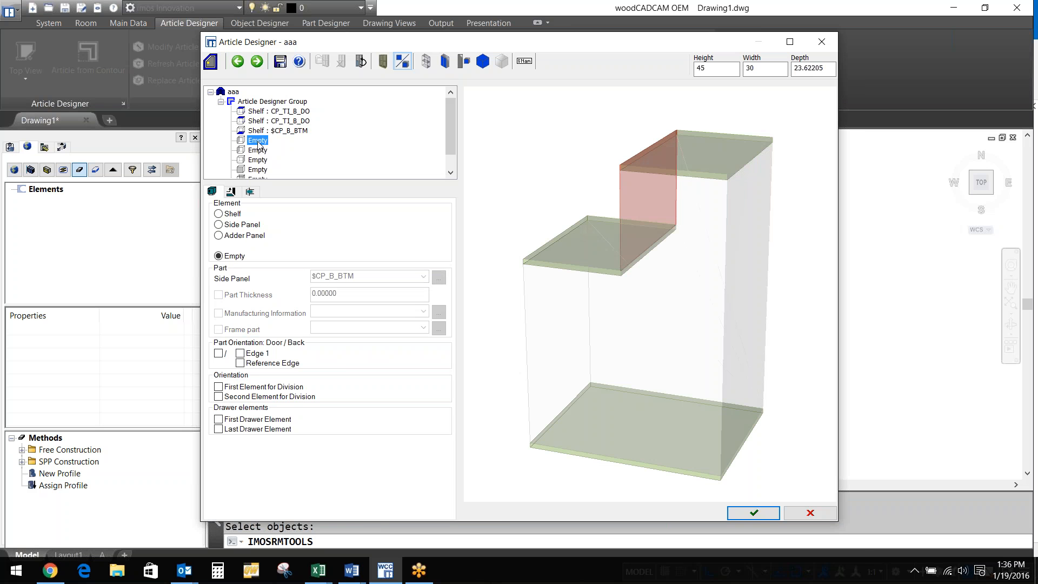
double_click(258, 141)
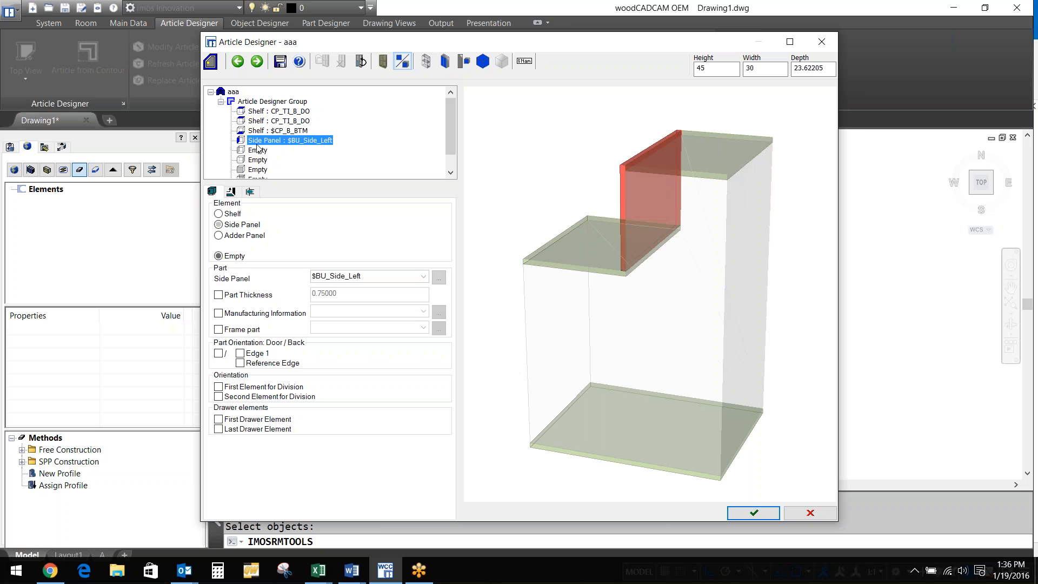
double_click(258, 150)
double_click(258, 169)
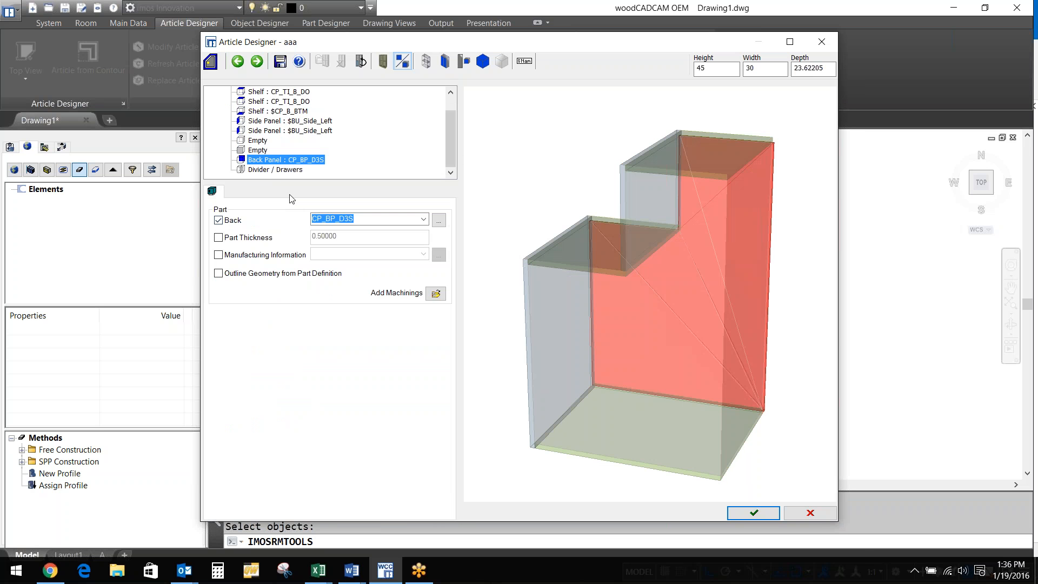
Add a Partition divider splitting the article at 12in:1
left_click(274, 169)
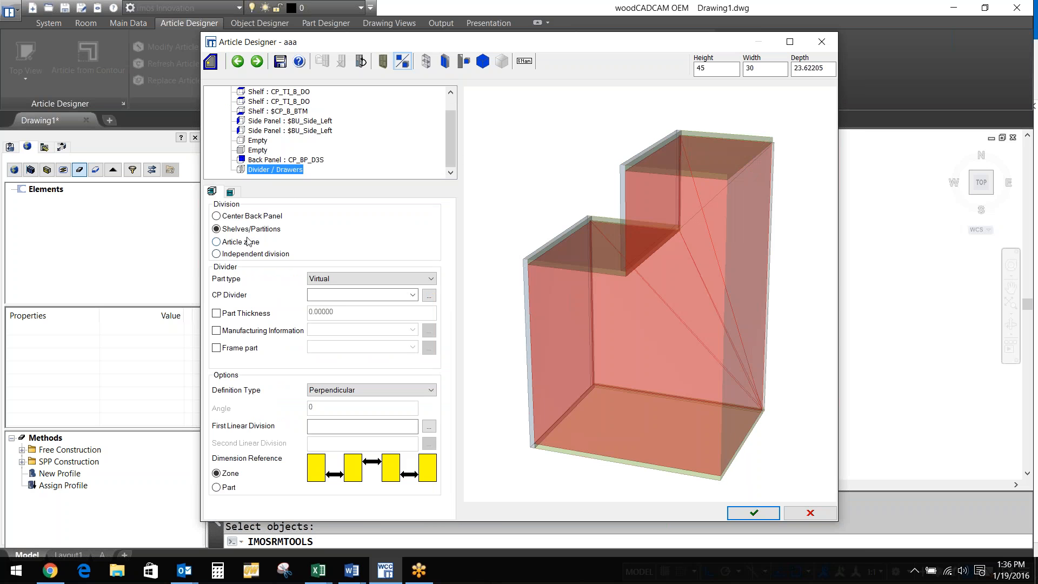
left_click(346, 278)
left_click(343, 341)
left_click(362, 426)
type("12in:1")
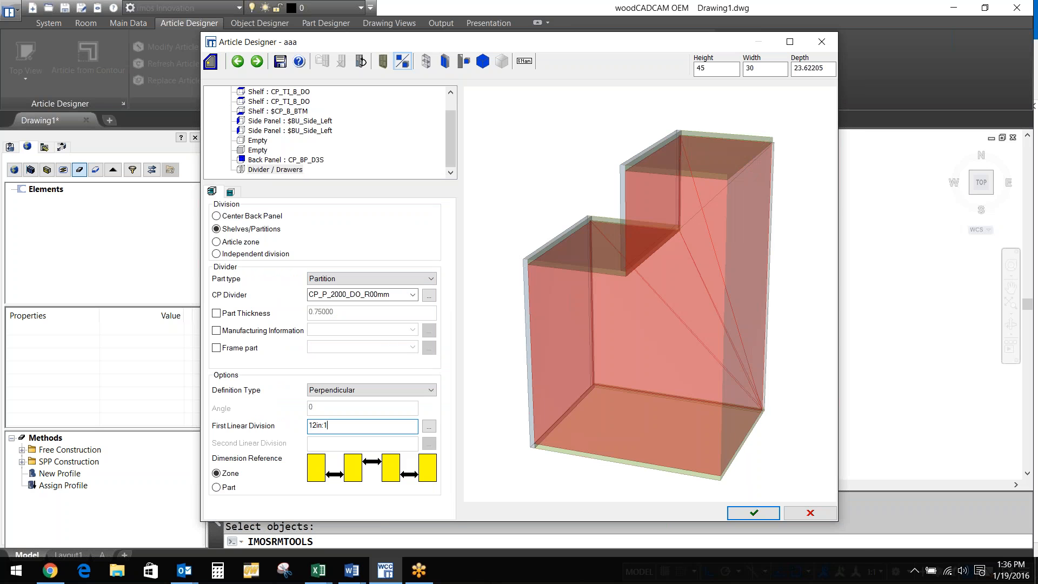
key("Return")
mouse_move(688, 279)
left_mouse_down()
mouse_move(741, 257)
mouse_move(743, 238)
mouse_move(748, 406)
mouse_move(626, 401)
left_mouse_up()
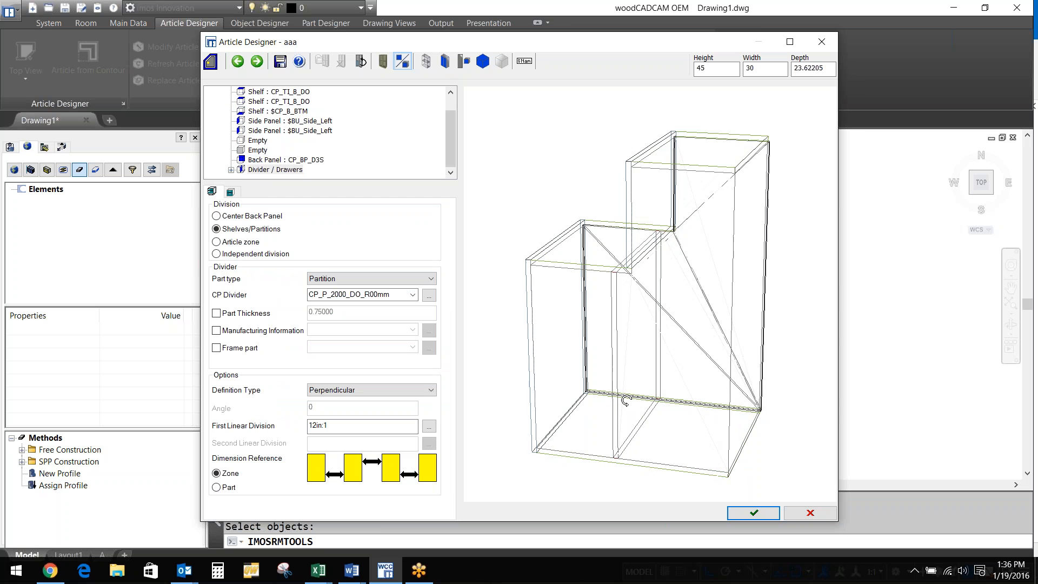
left_click(626, 402)
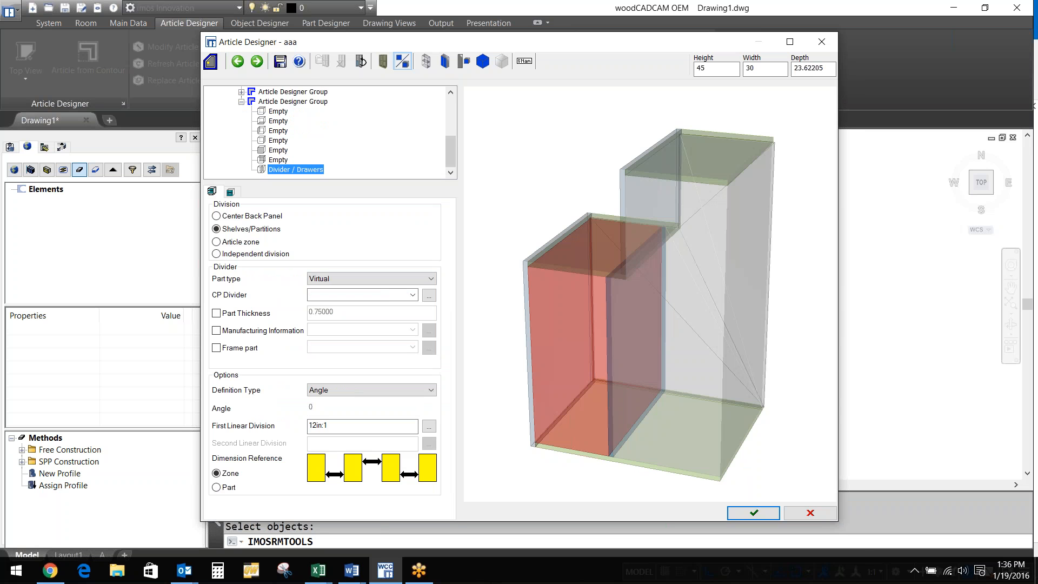
Divide the narrow zone into three equal drawers with 1:1:1
left_click(231, 192)
left_click(328, 247)
type("1:1:1")
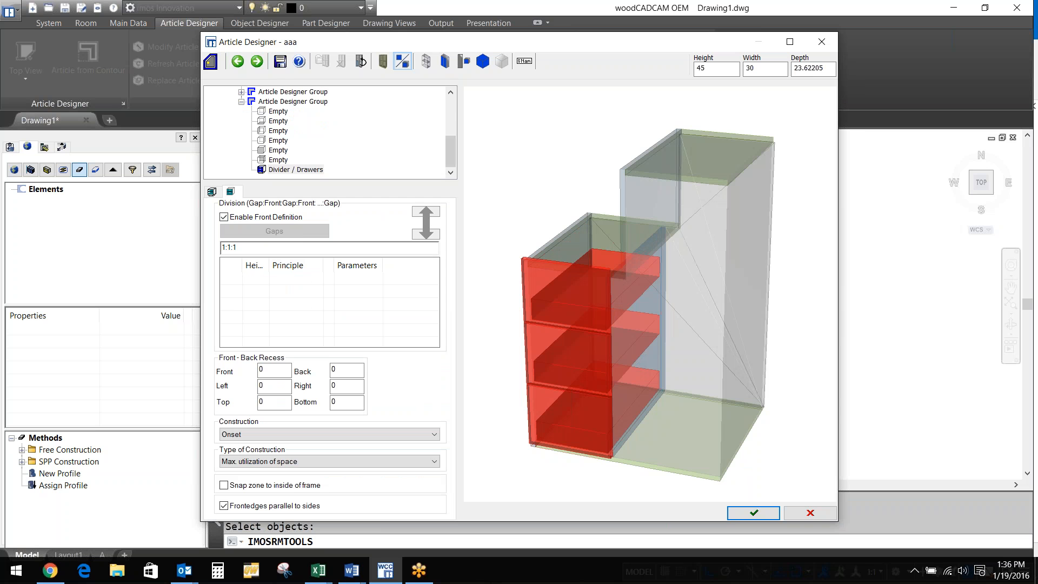
Set the tall zone to adjustable shelves at 1:1:1:1 and finish article aaa
left_click(216, 192)
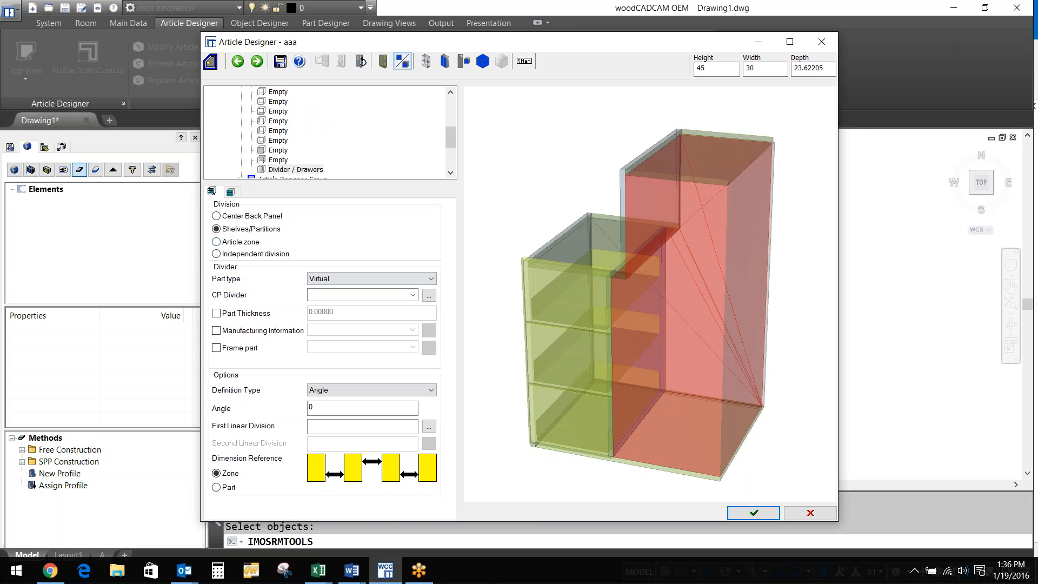
left_click(372, 278)
left_click(335, 287)
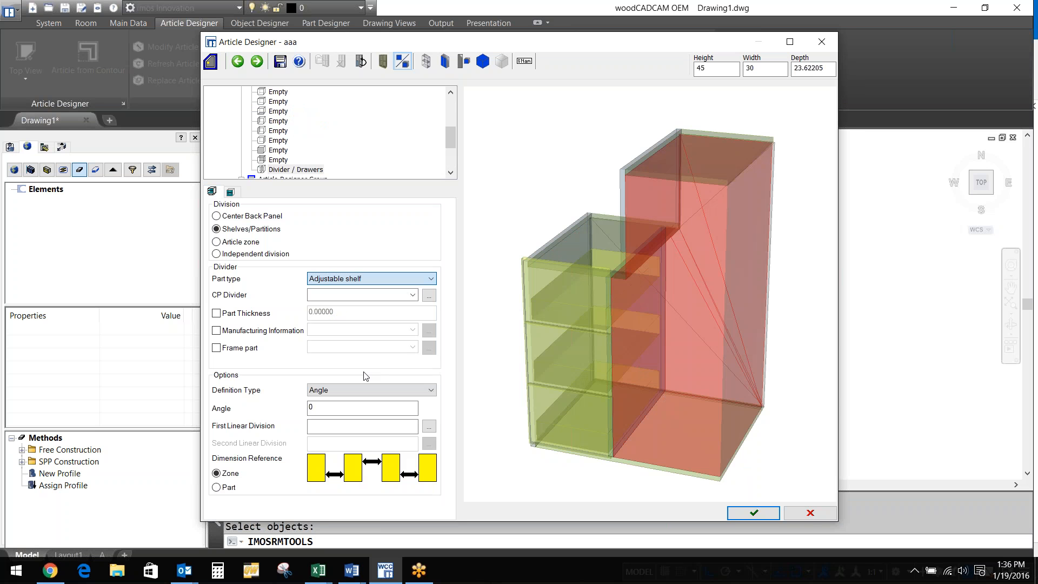
left_click(371, 426)
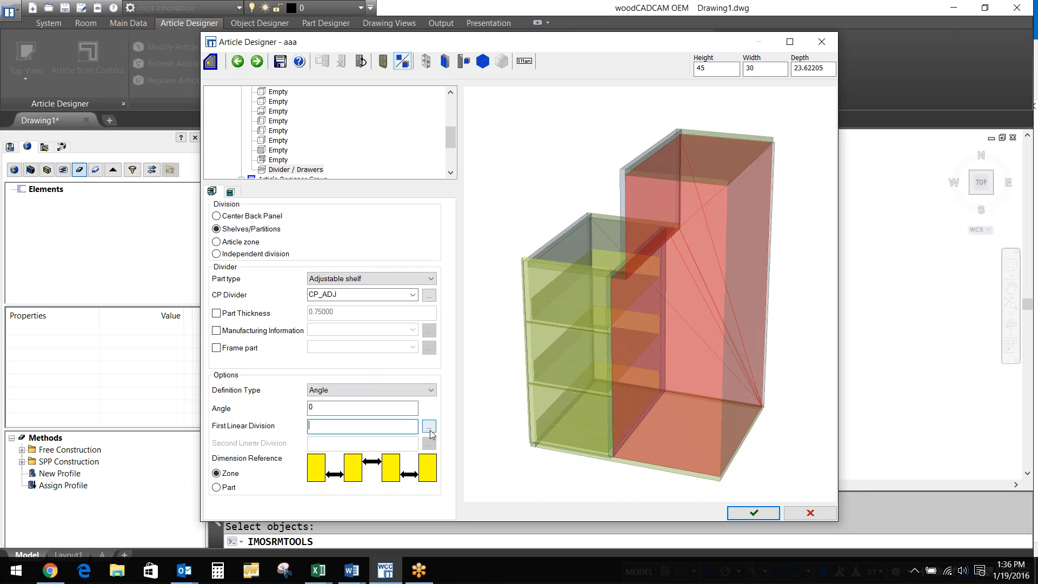
left_click(429, 427)
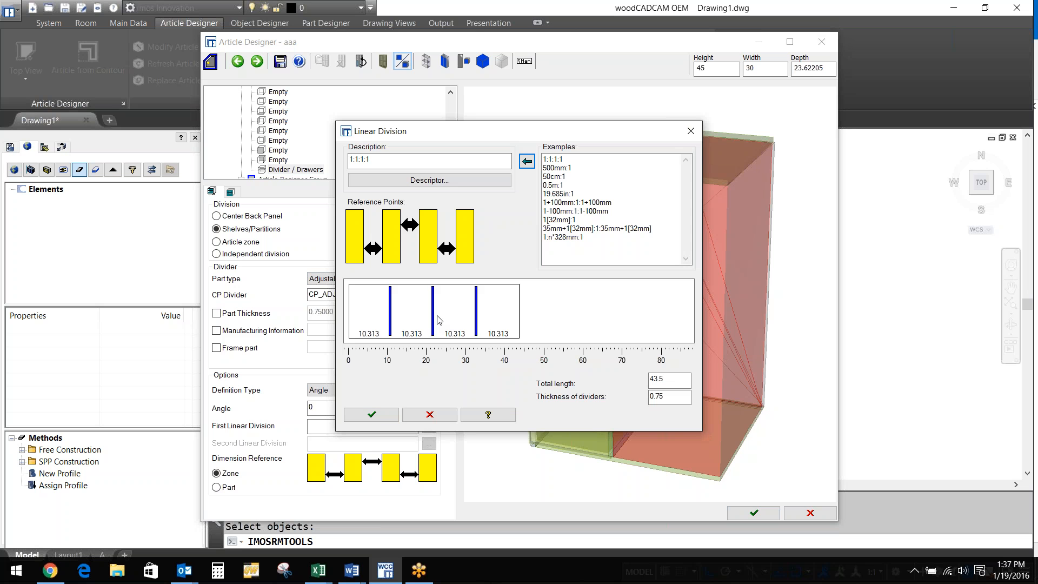
key("Return")
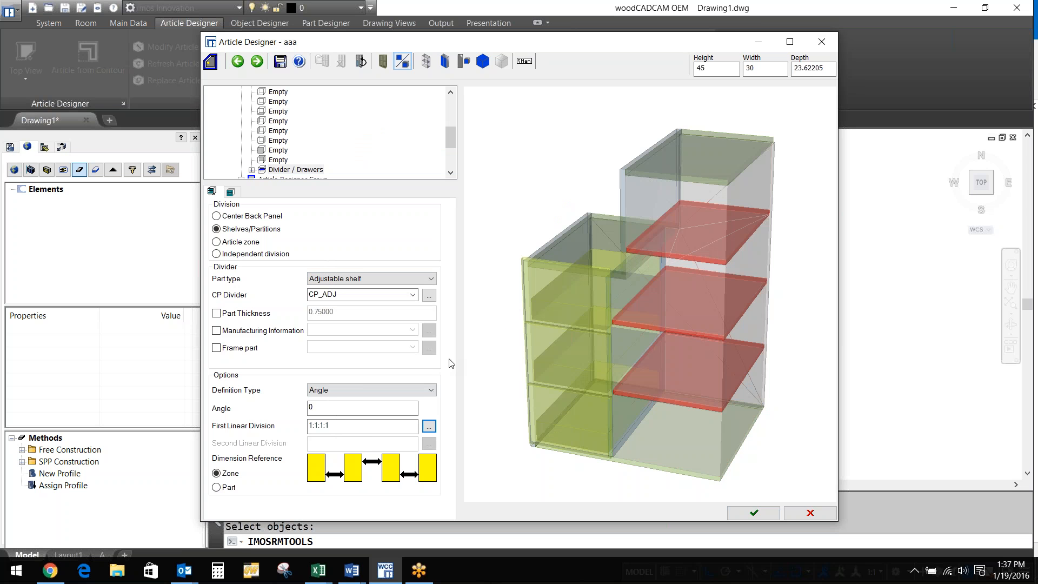
left_click(754, 513)
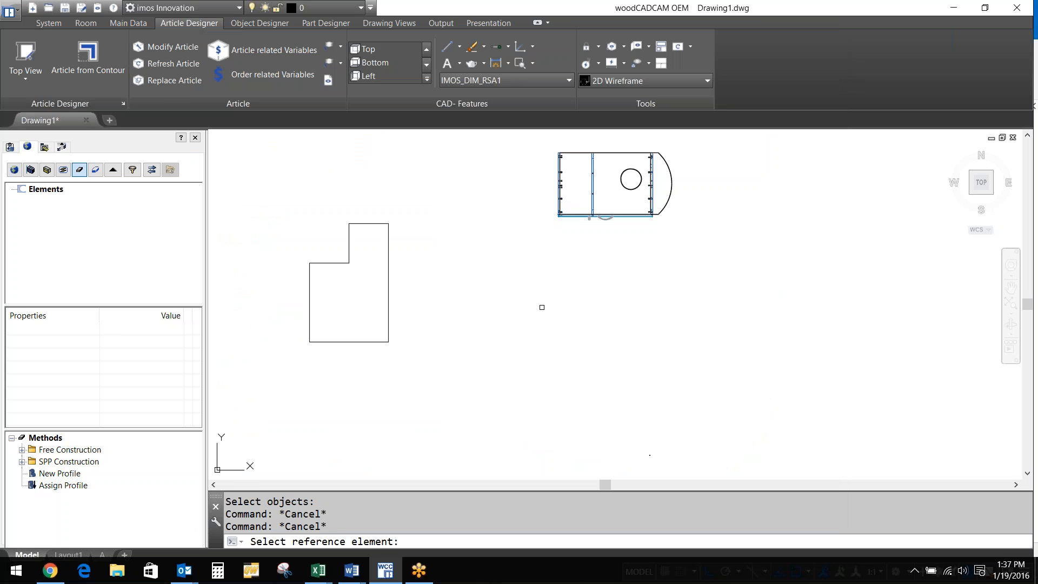
Place article aaa in the drawing and view it from an isometric angle
left_click(546, 300)
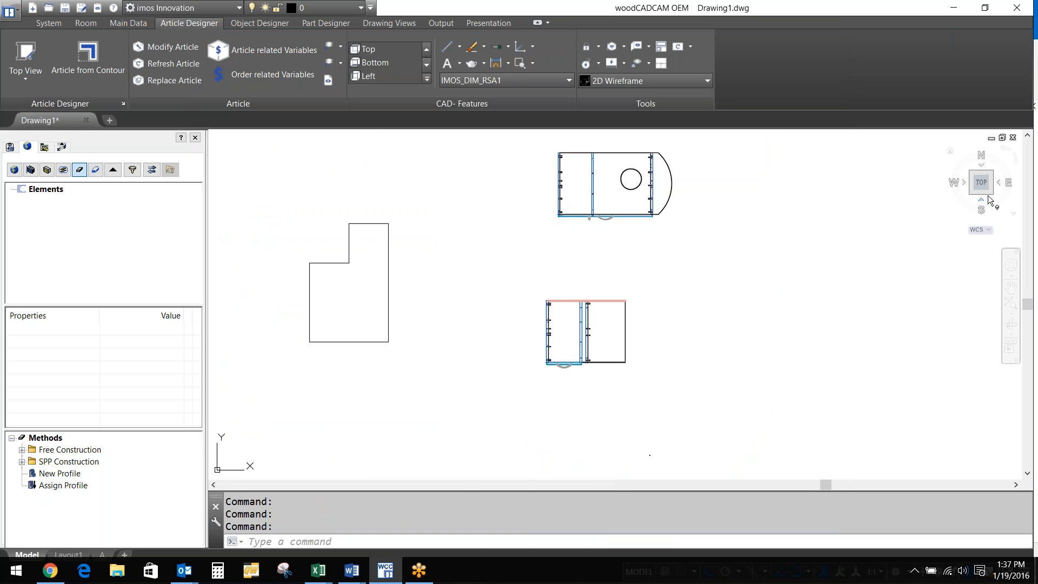
left_click(988, 195)
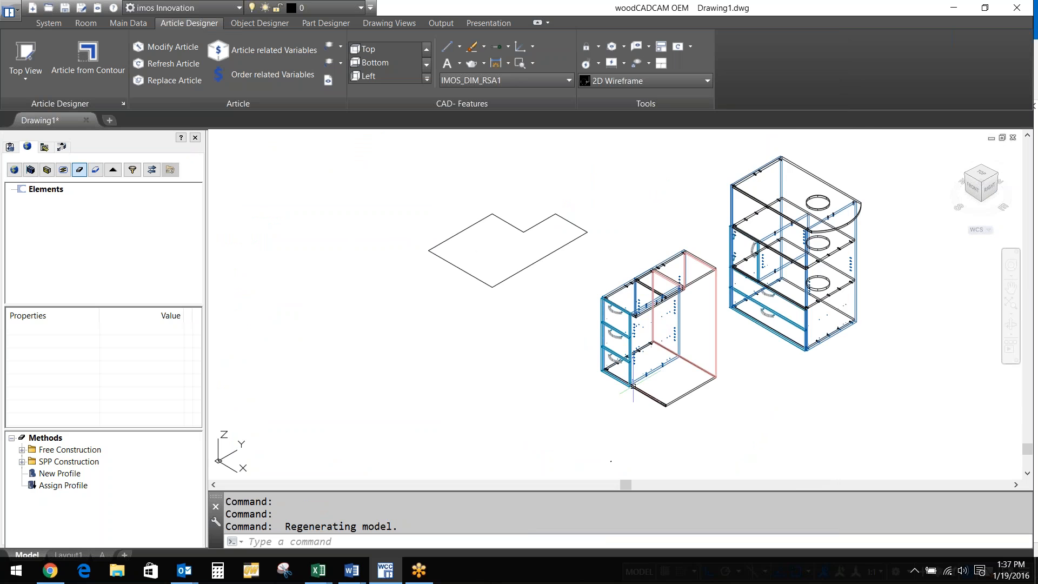
scroll(633, 386, "up", 2)
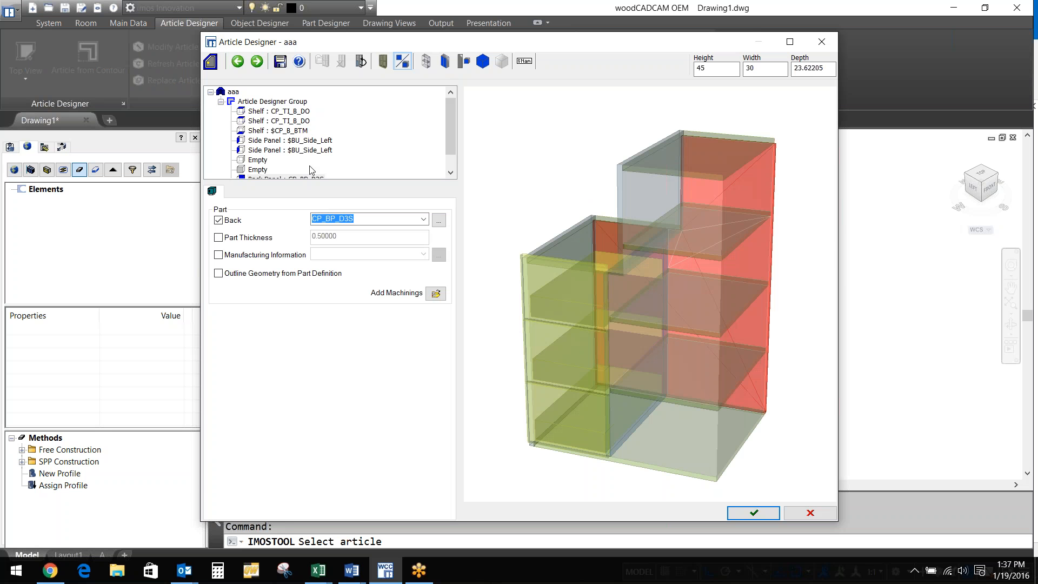
Exit the Article Designer without saving changes and switch the display to Render mode
left_click(292, 160)
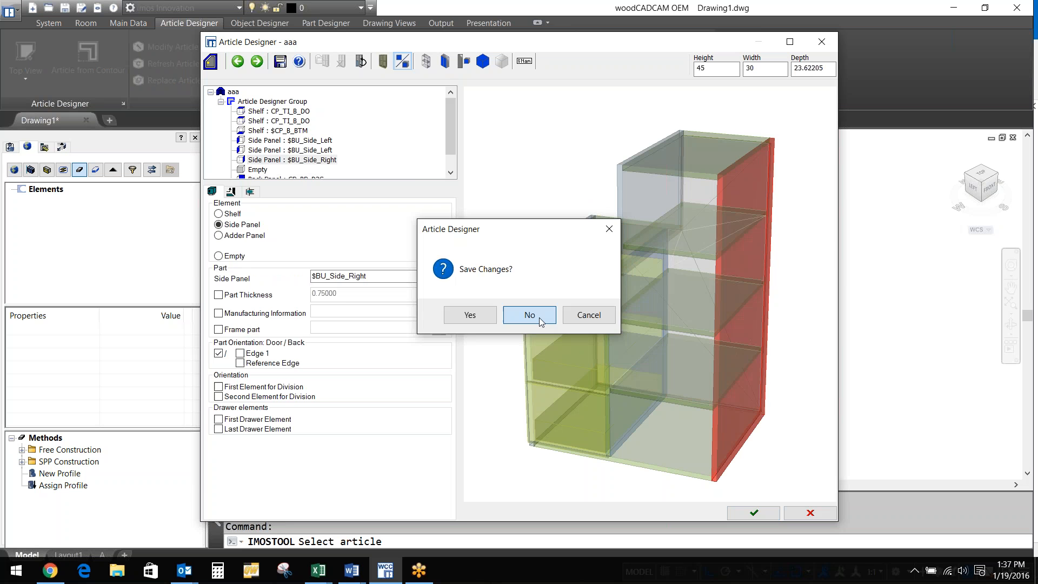
left_click(529, 315)
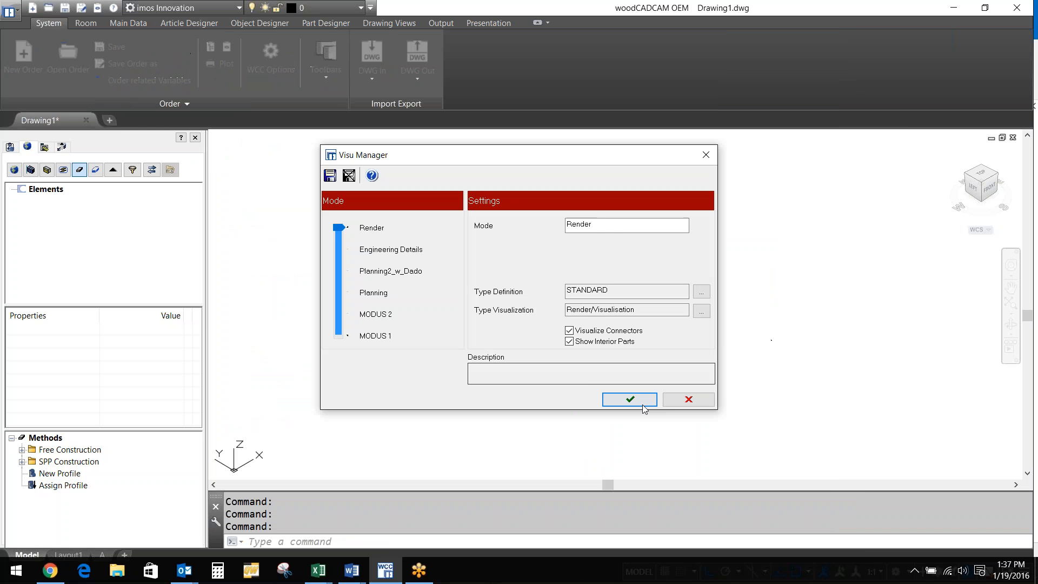
left_click(643, 398)
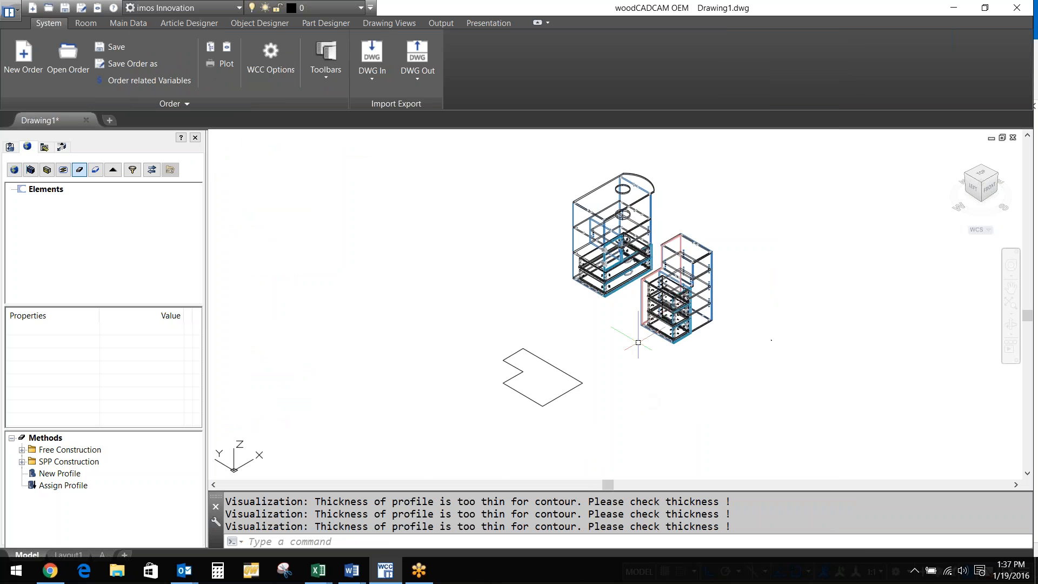
scroll(664, 265, "up", 2)
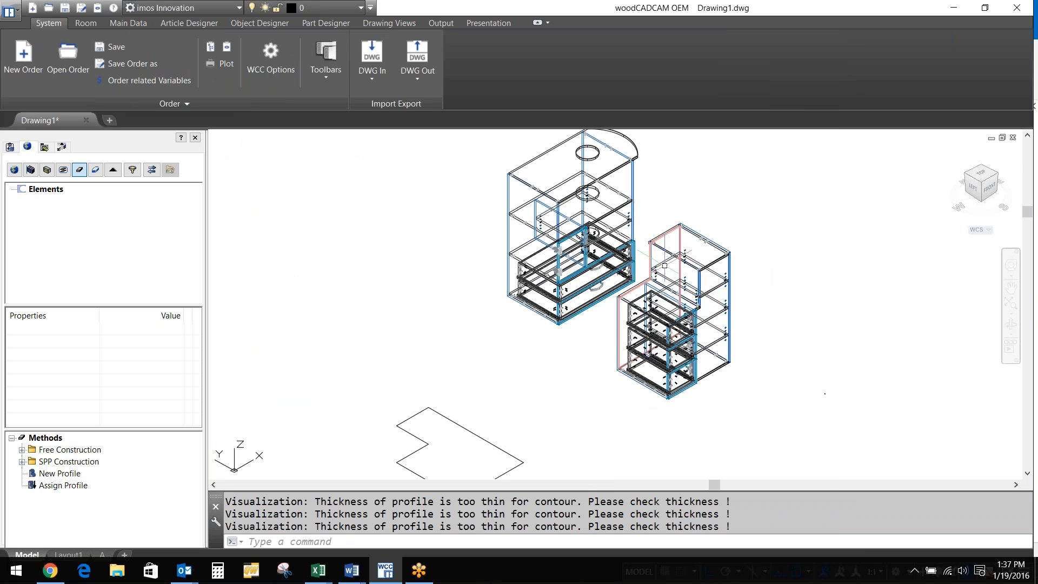
scroll(664, 266, "up", 2)
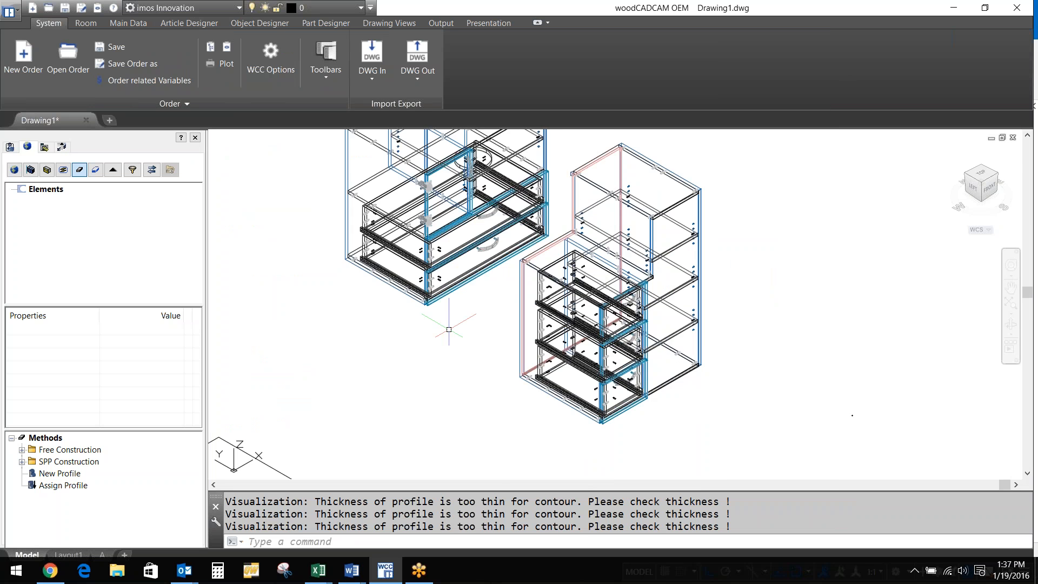
left_click(47, 170)
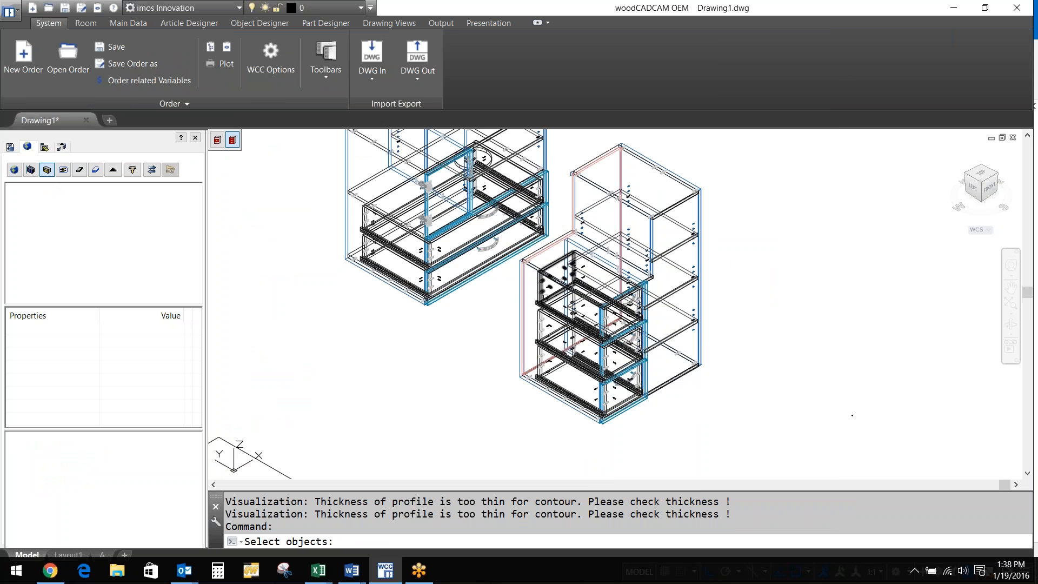
left_click(556, 279)
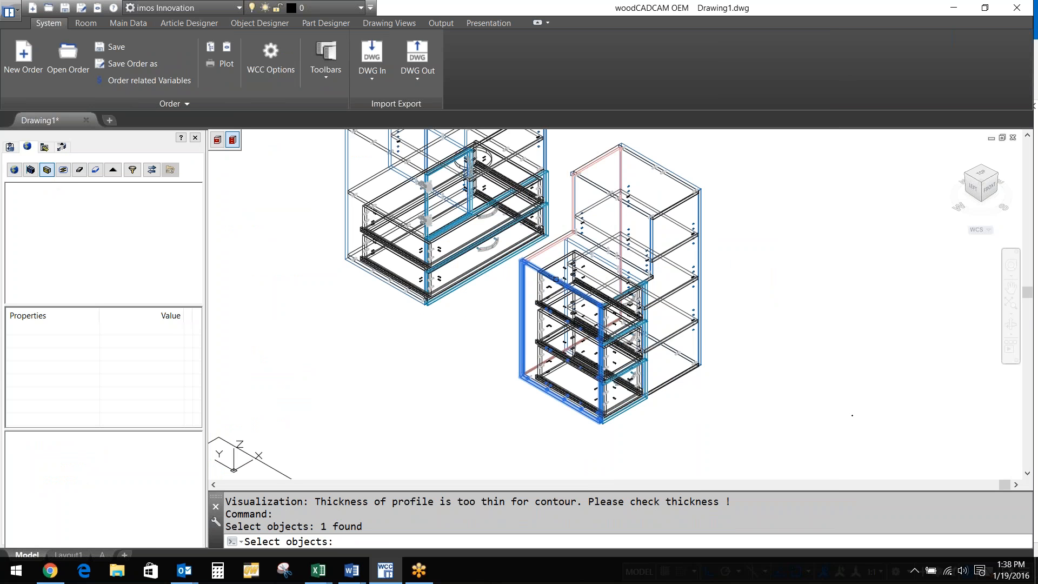
right_click(556, 279)
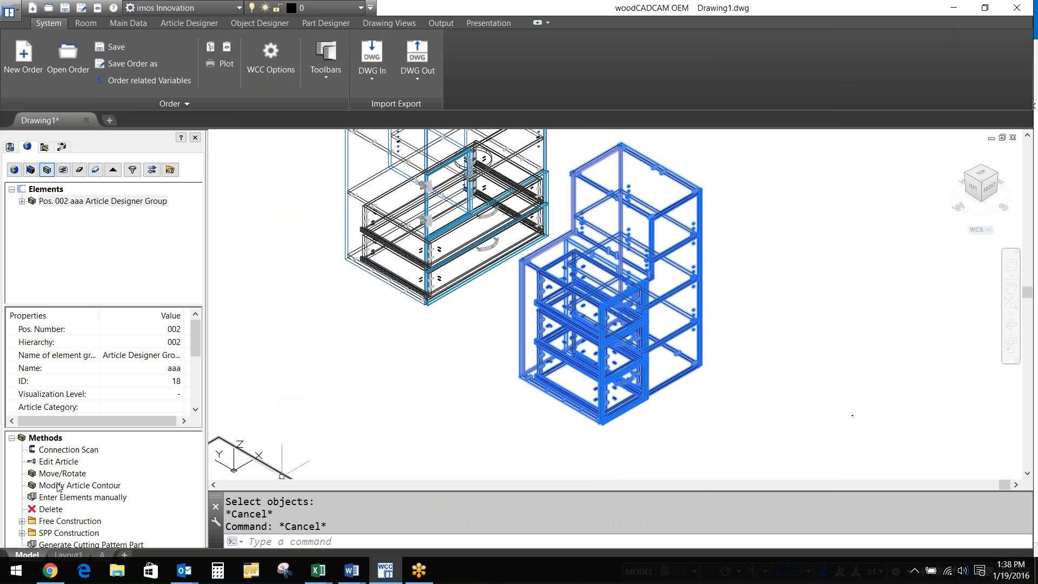
double_click(60, 486)
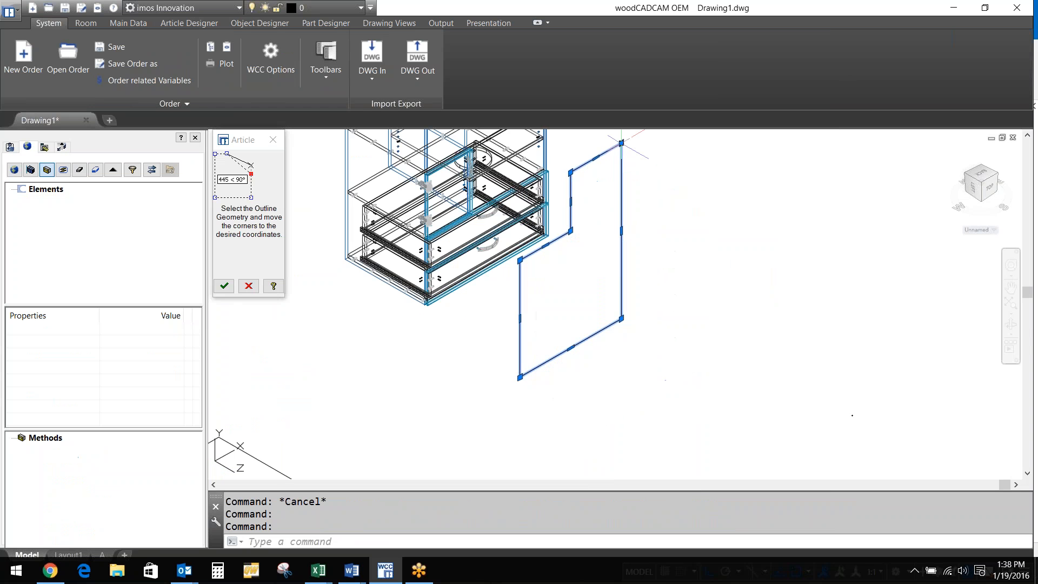
left_click(622, 142)
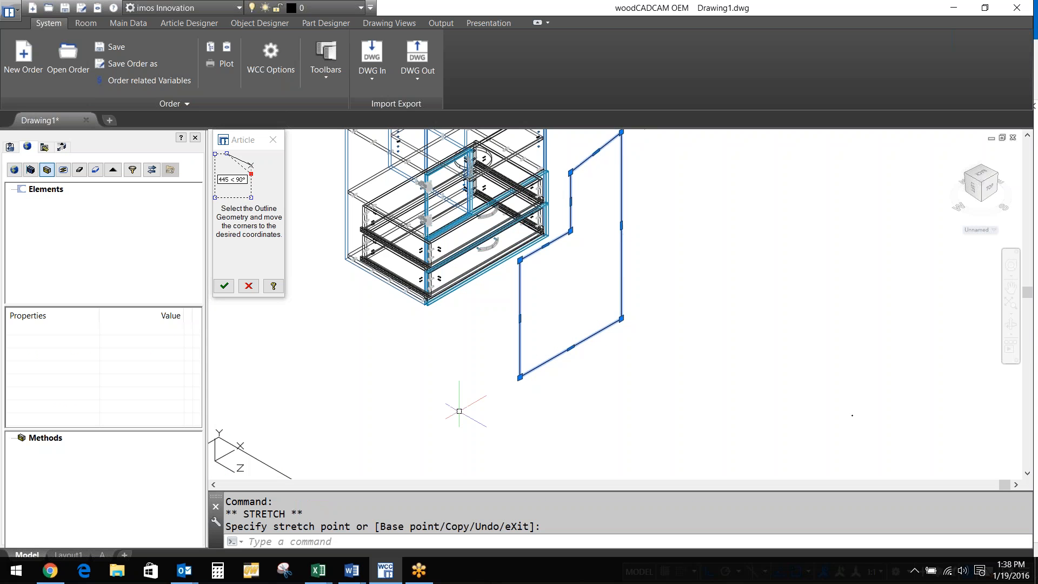
right_click(459, 411)
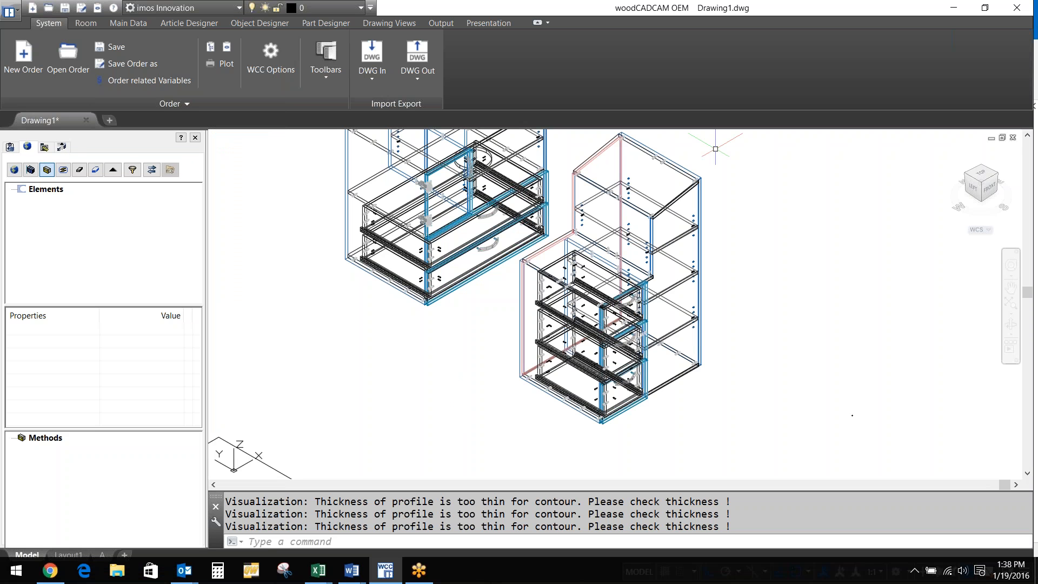
Start the article selection tool from the left panel toolbar
scroll(600, 343, "up", 5)
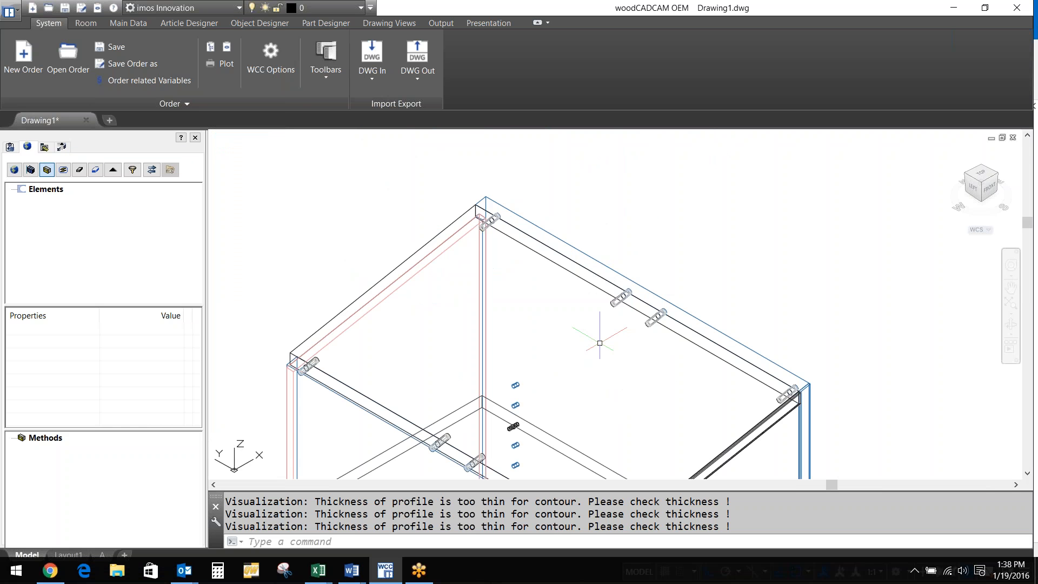
scroll(600, 343, "down", 6)
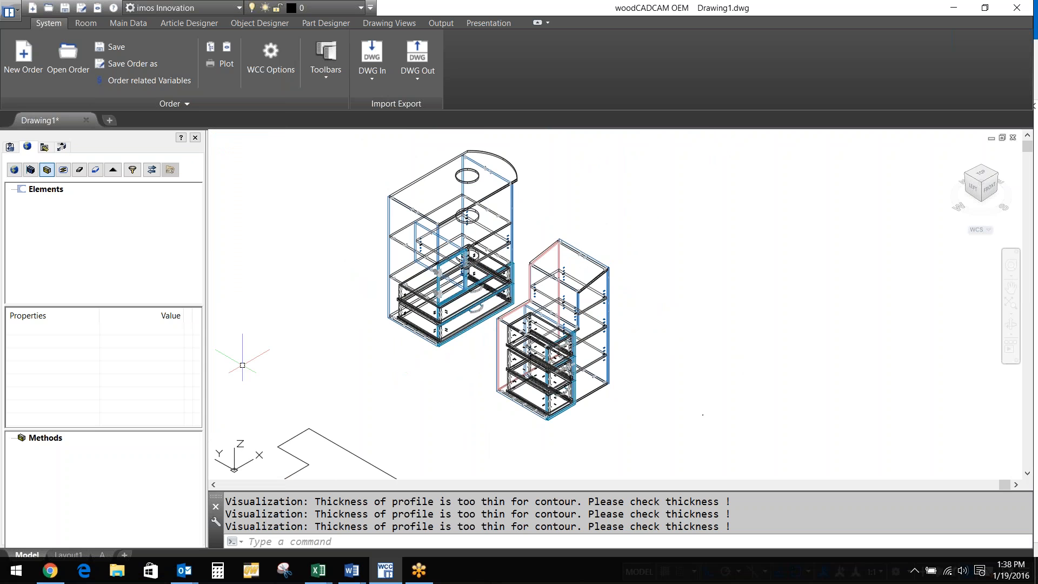
left_click(38, 170)
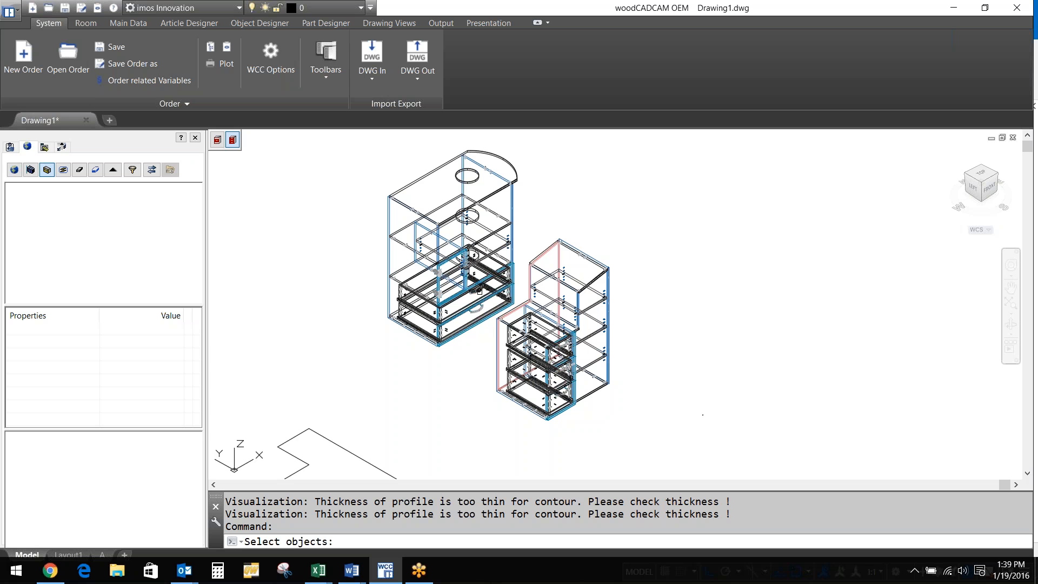
Select the left cabinet and run a Connection Scan on it
left_click(477, 290)
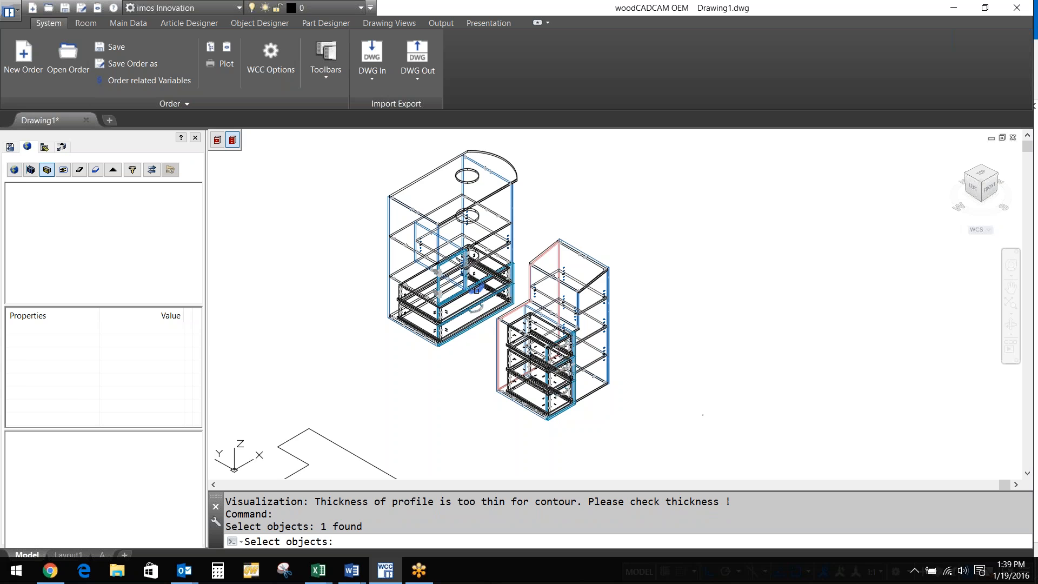
key("Escape")
key("Escape")
left_click(477, 290)
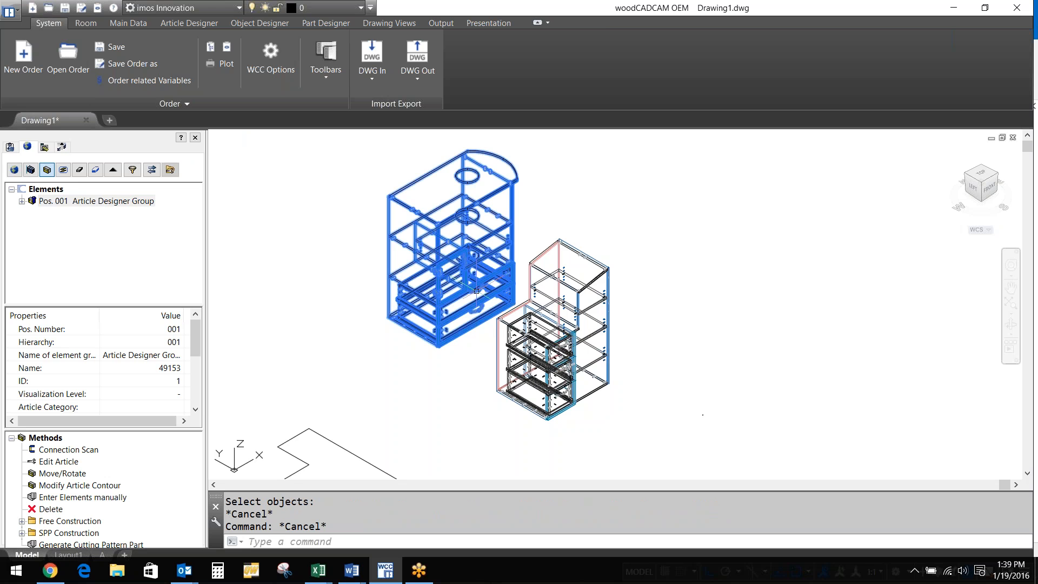
double_click(68, 449)
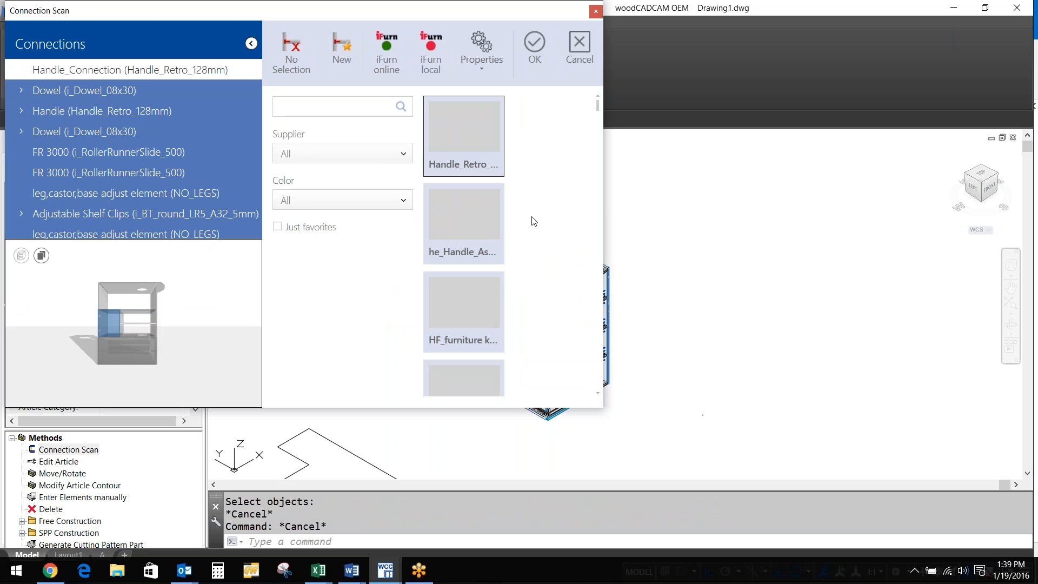
Filter the handle supplier list to Hettich
left_click(378, 154)
left_click(400, 217)
left_click(402, 200)
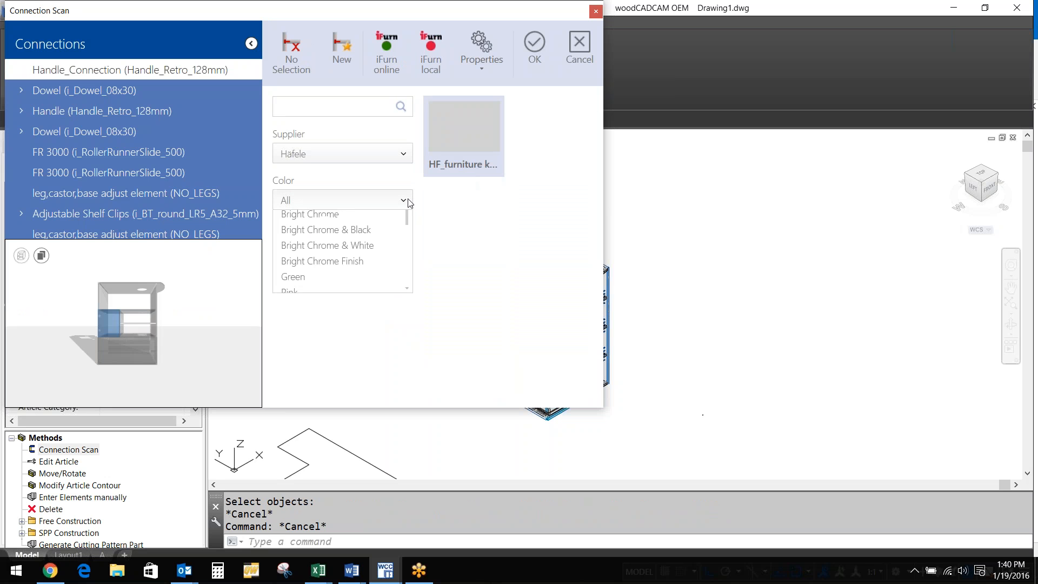
left_click(403, 155)
left_click(402, 155)
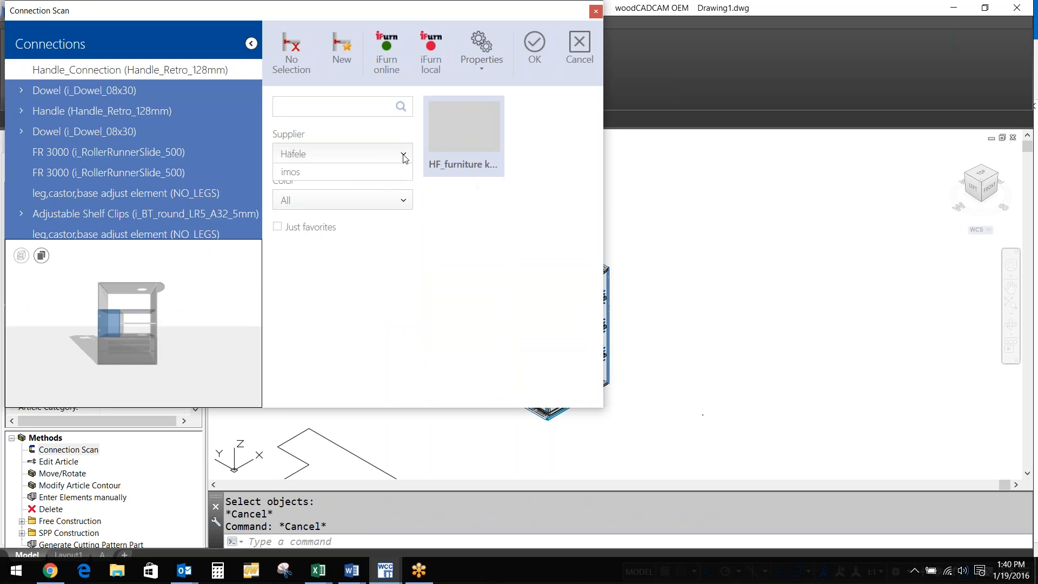
left_click(320, 238)
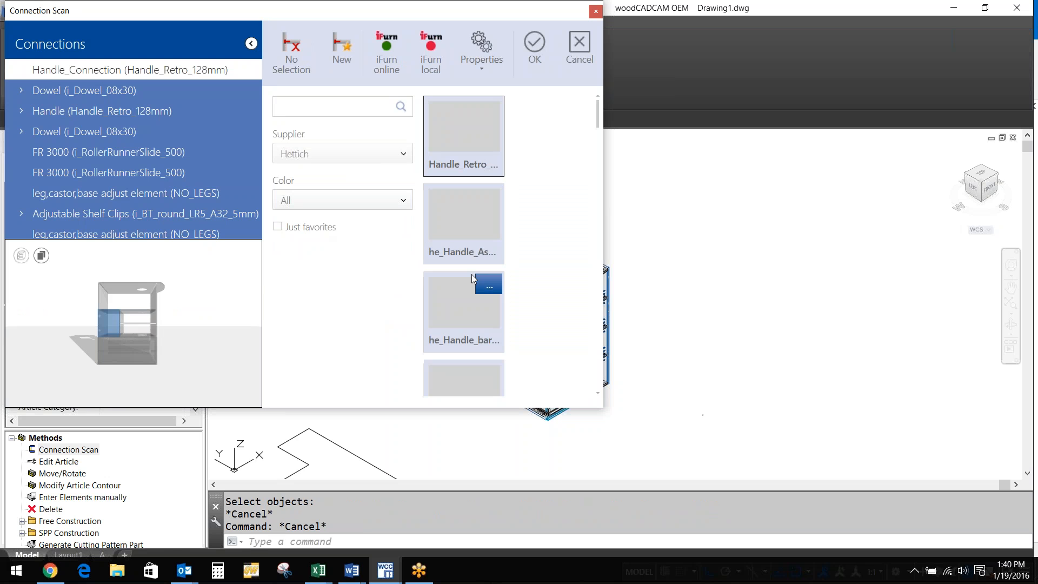
Choose he_Handle_14 as the handle connection and apply the change
left_click(598, 133)
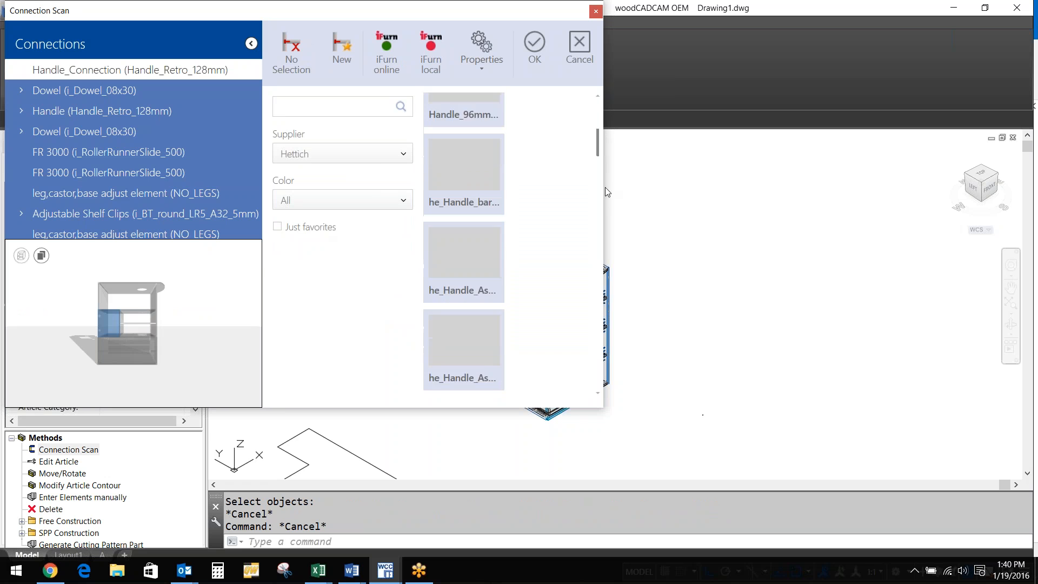
left_click_drag(605, 188, 601, 333)
scroll(429, 361, "up", 5)
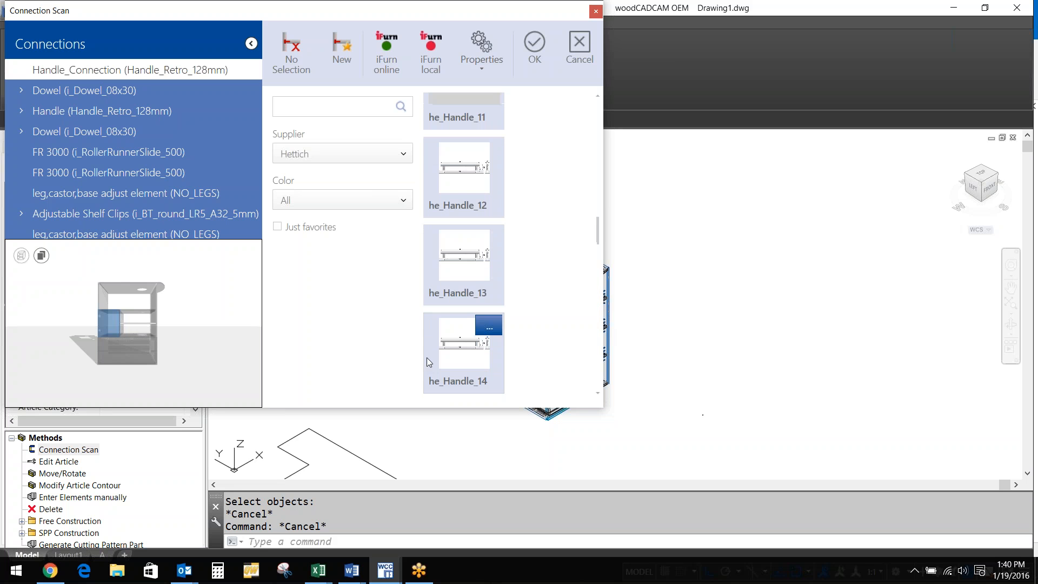
mouse_move(463, 345)
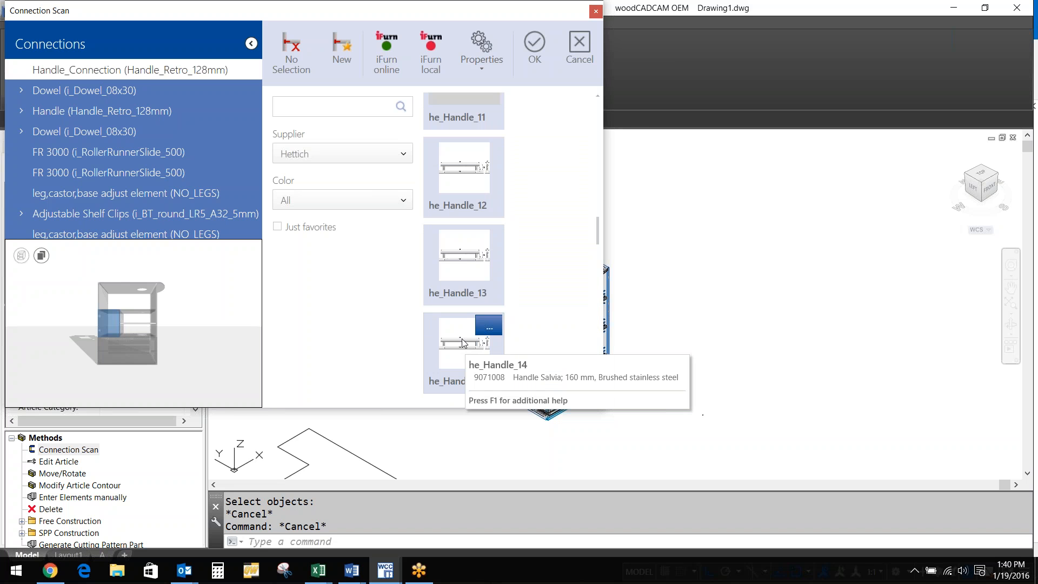
left_click(463, 343)
left_click(535, 43)
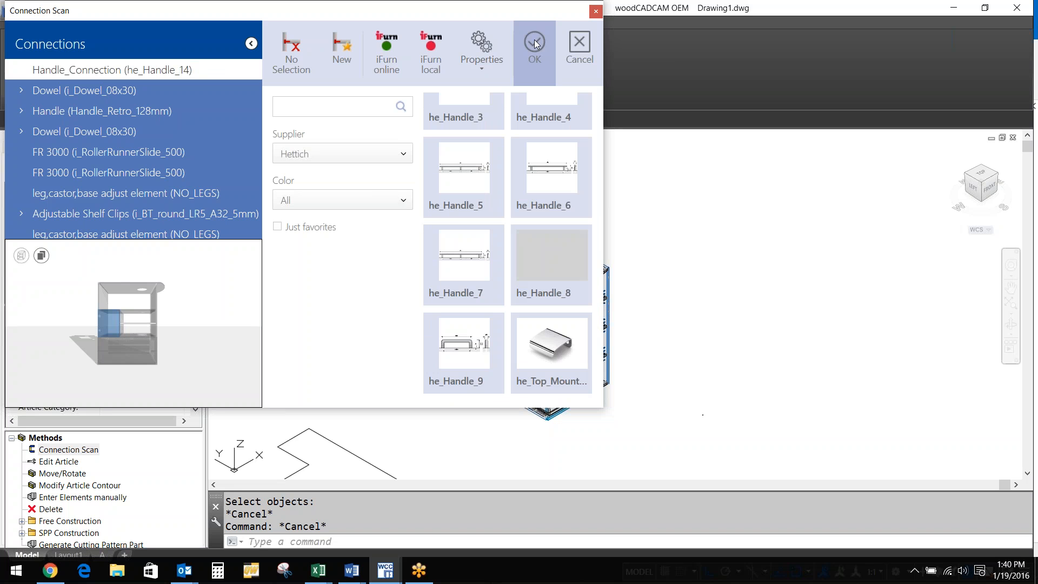
left_click(536, 43)
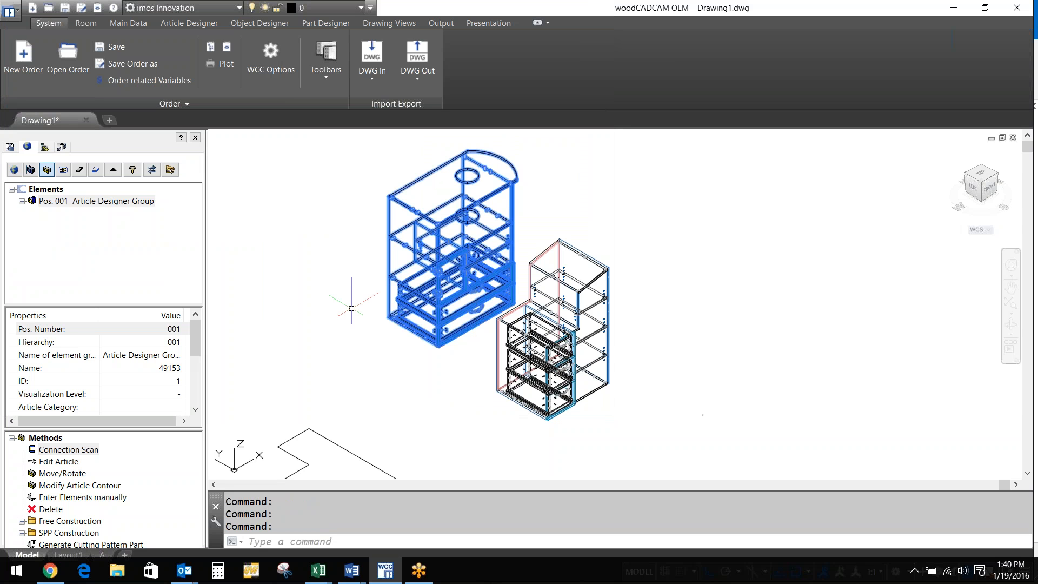
Review the he_FR 402__2 and FR 3000 runner slide options, then close without changes
double_click(69, 451)
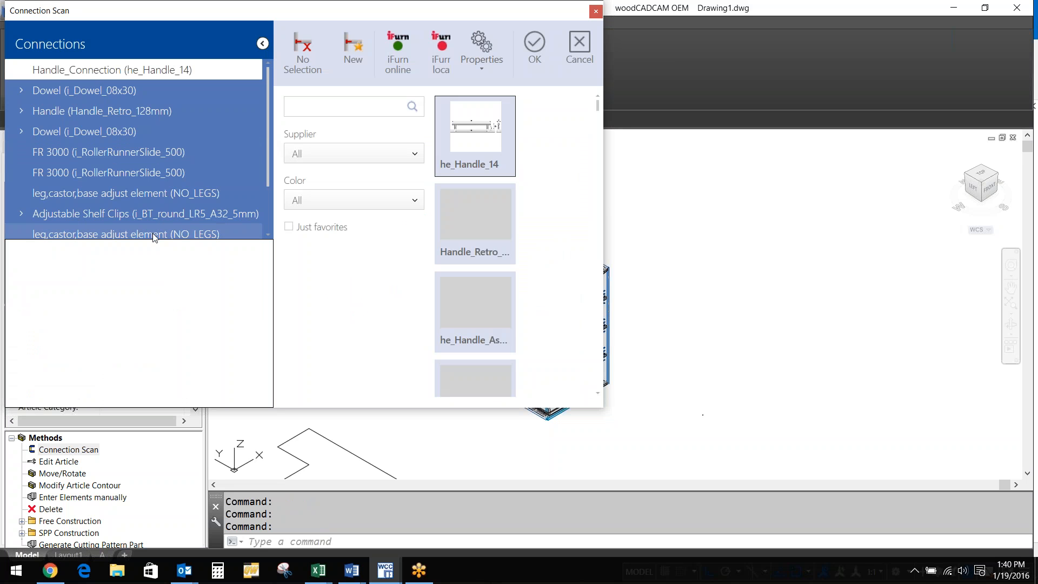
left_click(109, 152)
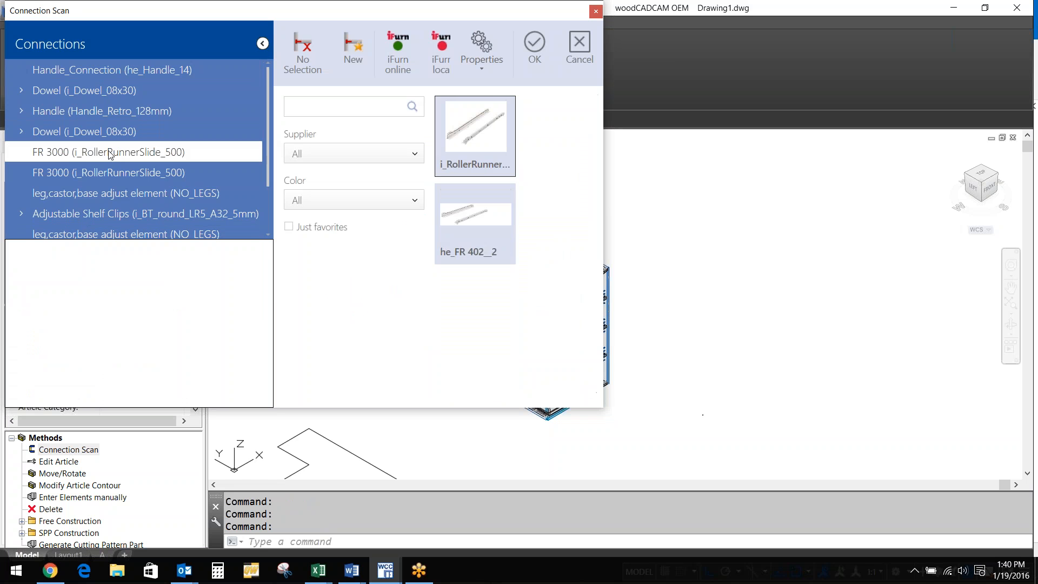
left_click(550, 134)
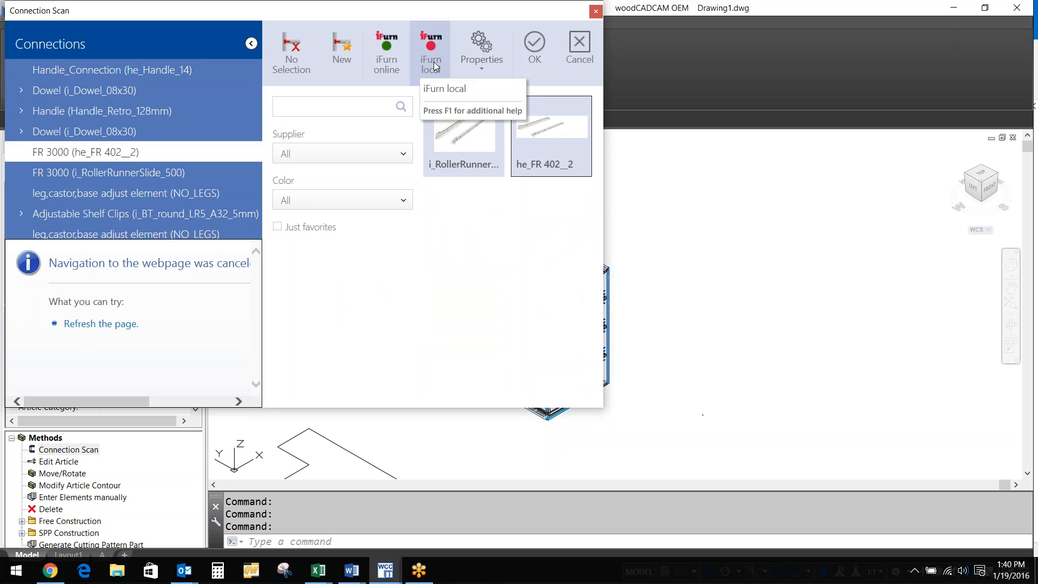
left_click(396, 66)
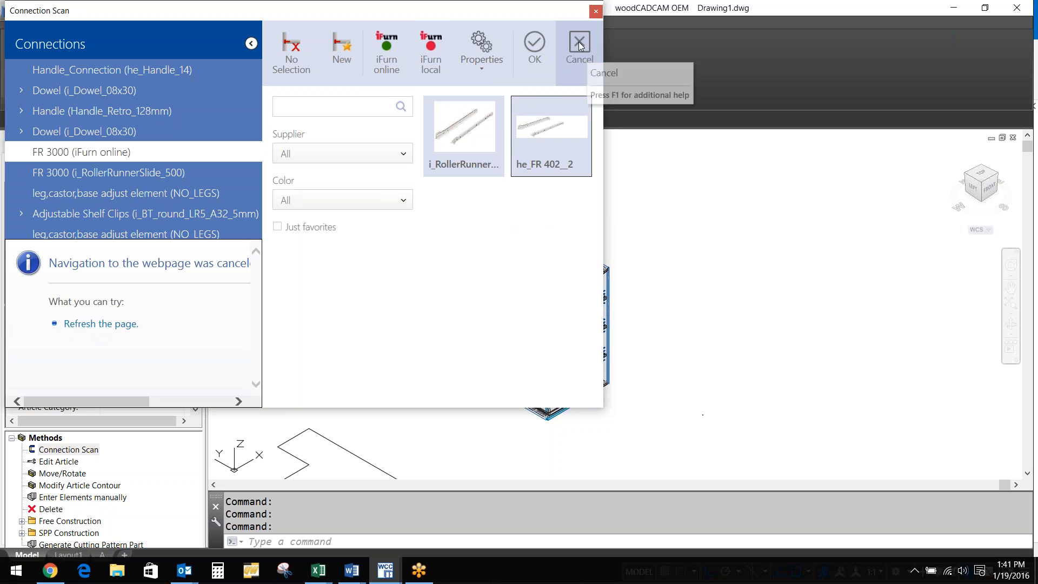
left_click(427, 46)
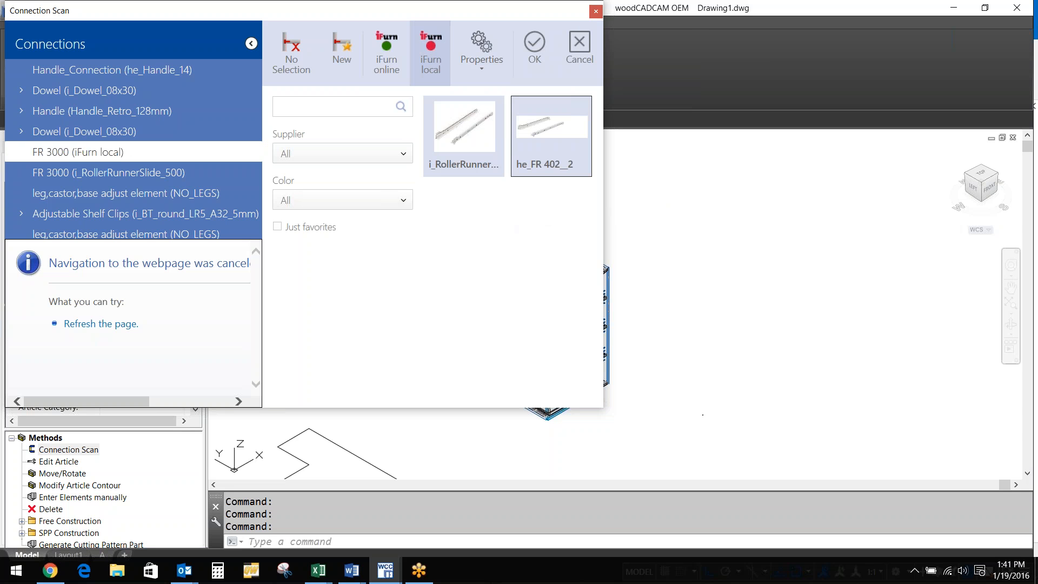
left_click(238, 186)
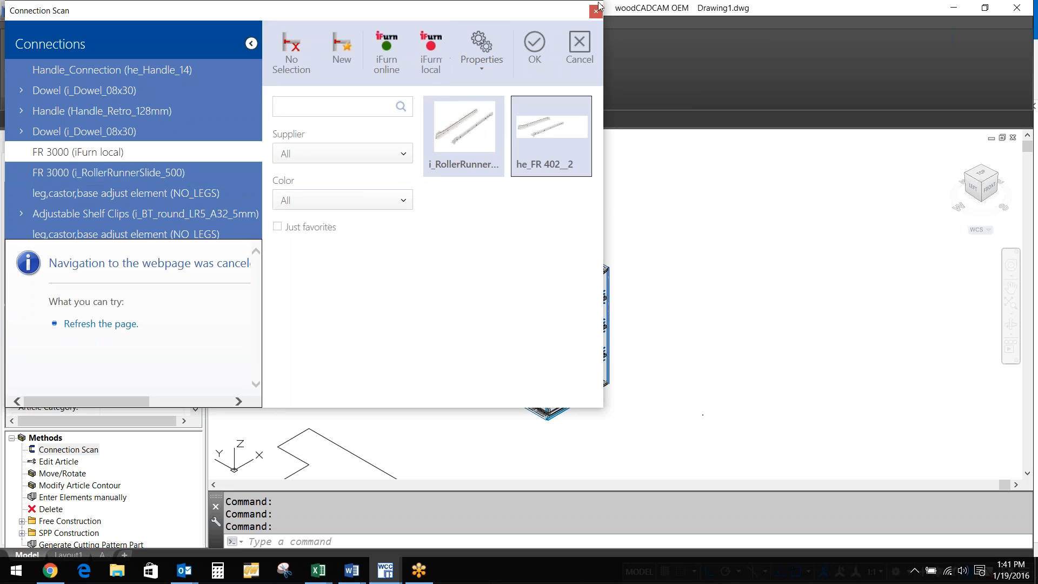
left_click(597, 9)
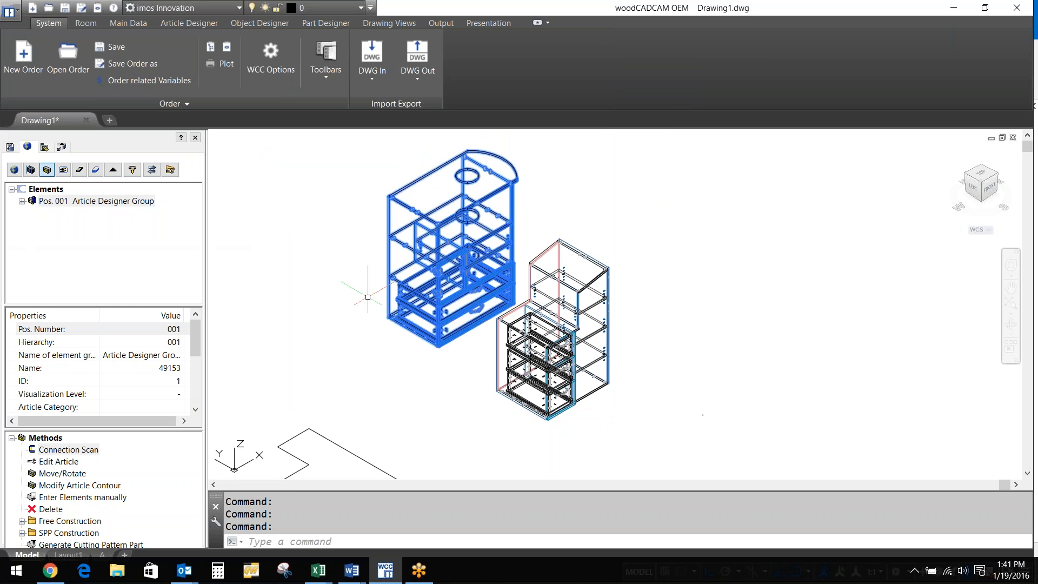
Zoom out to both cabinets and create a new Object Designer article
scroll(367, 297, "down", 2)
middle_click_drag(368, 297, 520, 328)
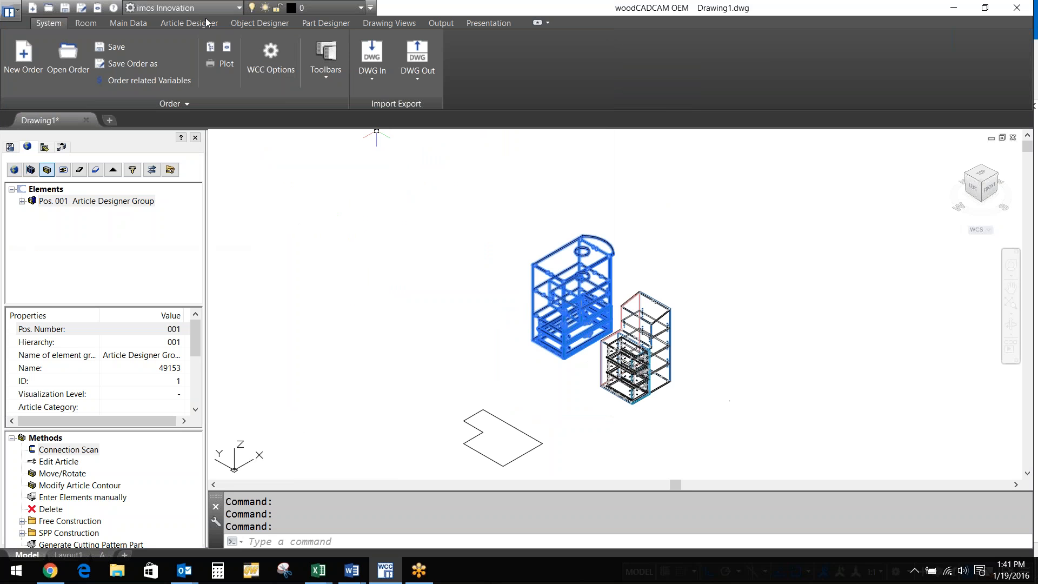
left_click(253, 27)
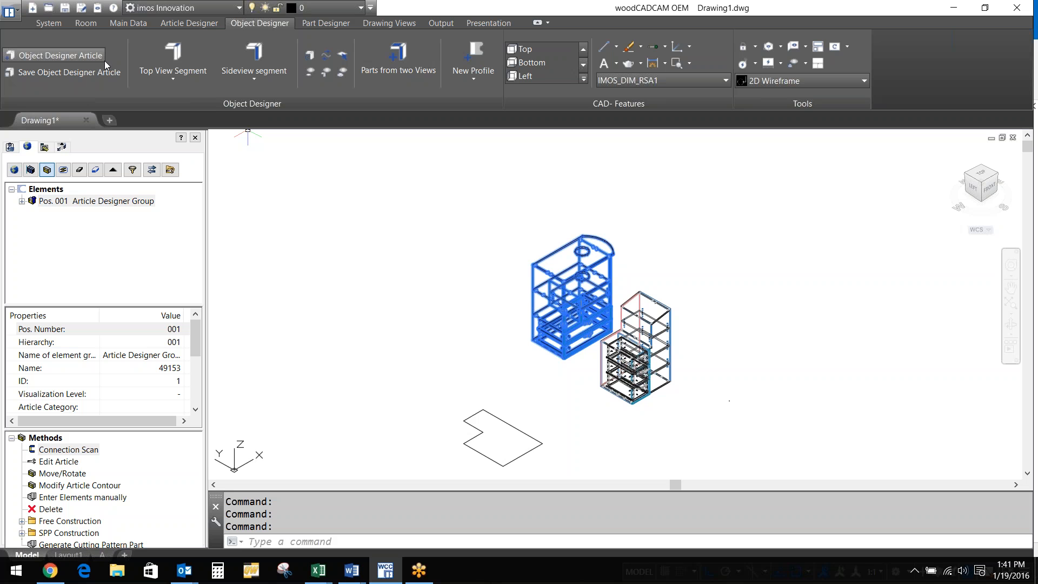
left_click(59, 55)
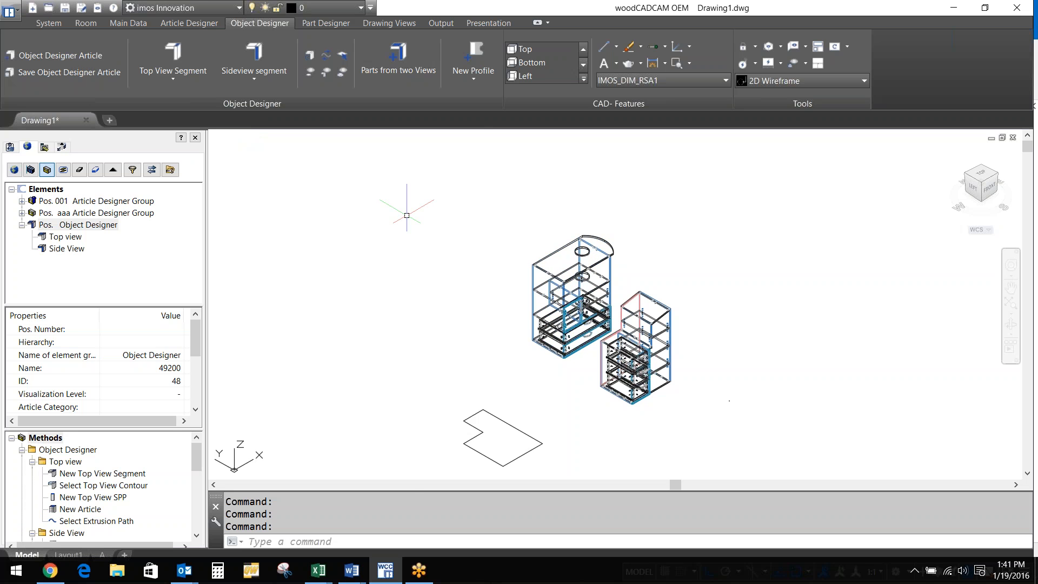
middle_click_drag(406, 215, 567, 230)
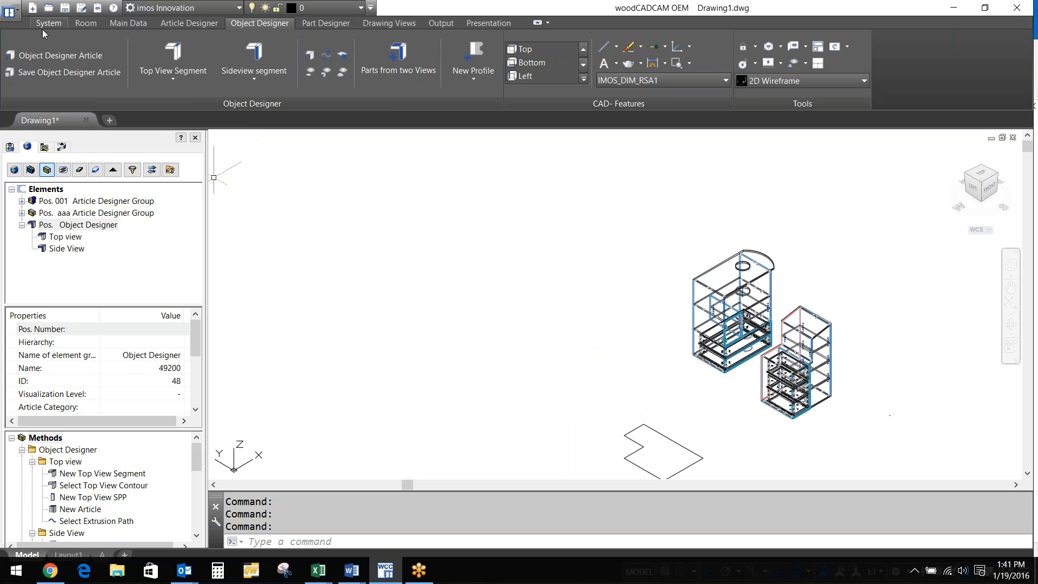
left_click(43, 26)
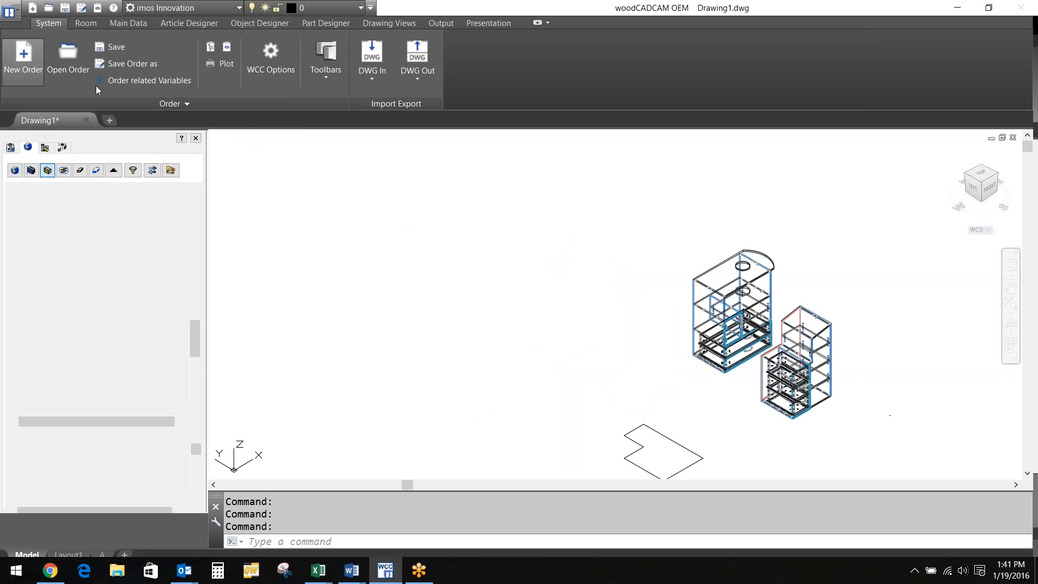
Switch to Top view and draw a trial 70-long polyline, then cancel it
left_click(269, 30)
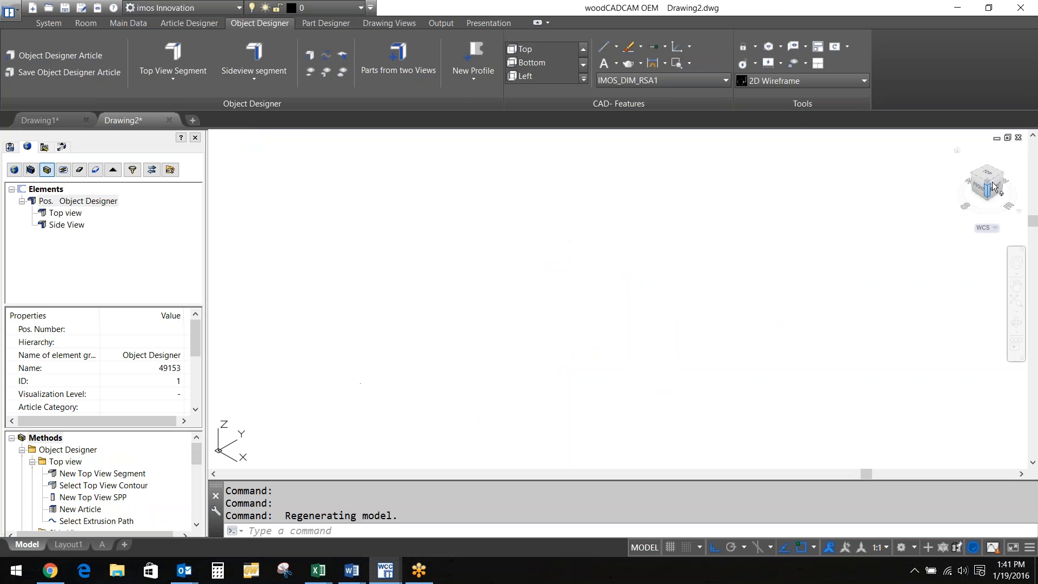
left_click(987, 174)
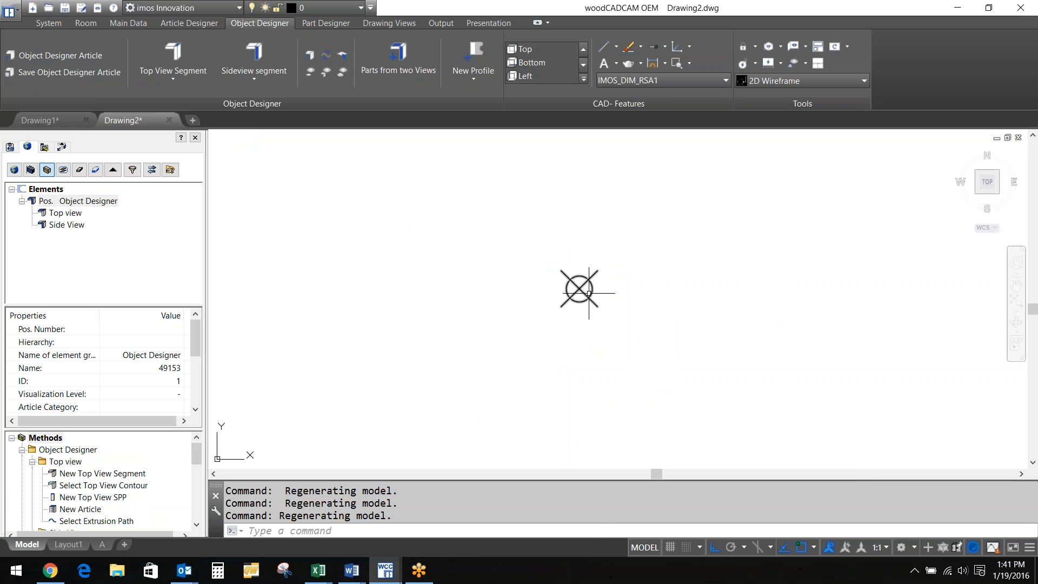
type("pline")
key("Return")
left_click(534, 188)
type("70")
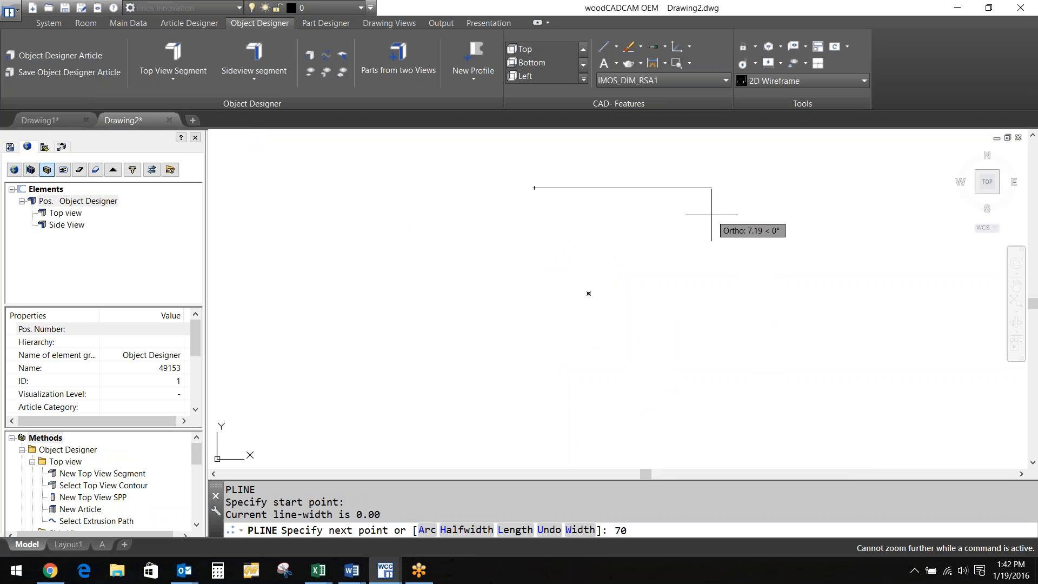
key("Return")
mouse_move(708, 248)
middle_mouse_down()
mouse_move(637, 265)
mouse_move(638, 214)
middle_mouse_up()
scroll(611, 233, "up", 1)
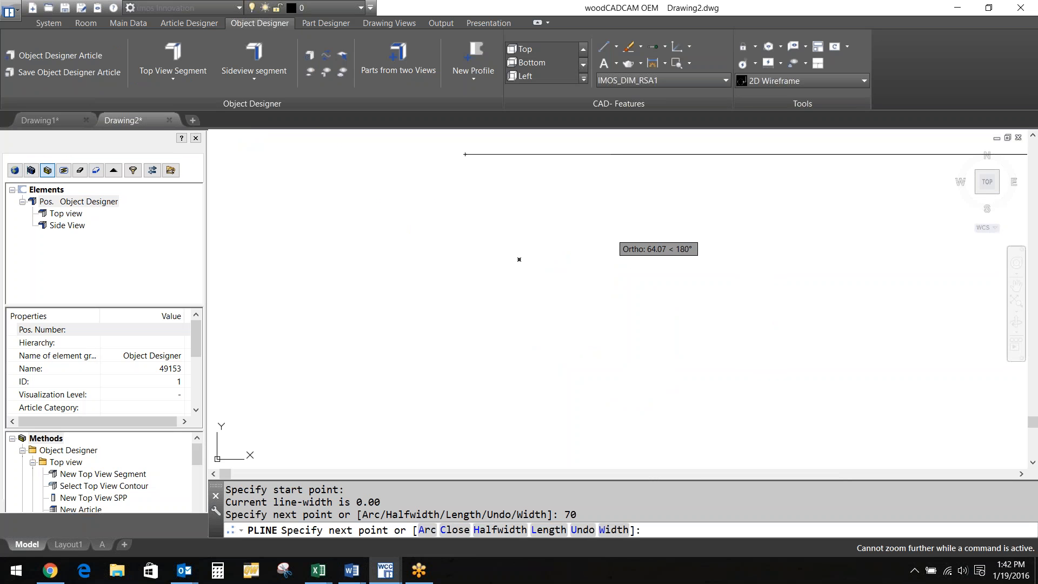
key("Escape")
scroll(611, 233, "down", 10)
middle_click_drag(639, 230, 627, 172)
Draw the L-shaped outline polyline with legs of 78 and 80
type("pl")
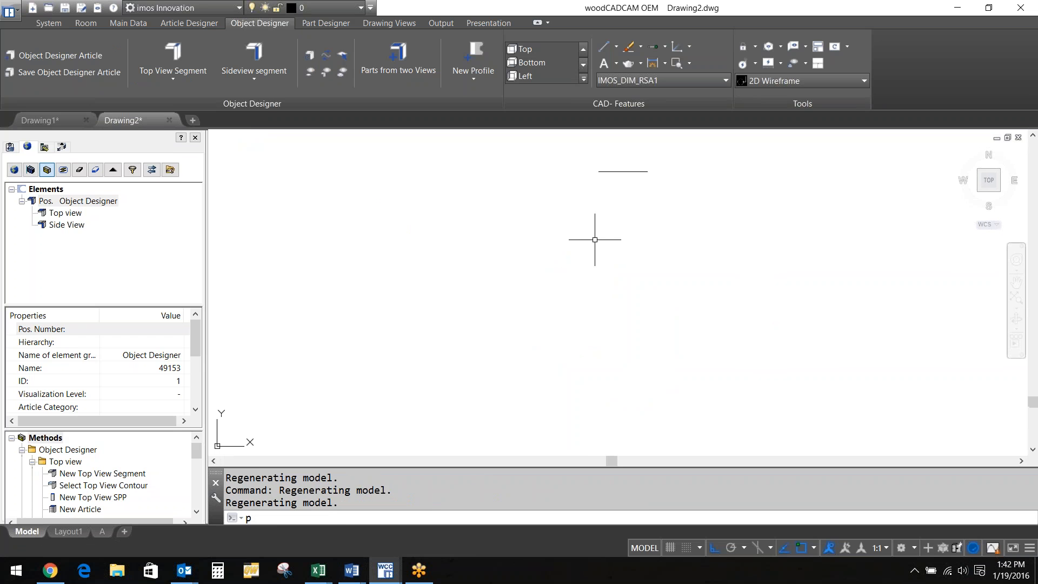
key("Return")
left_click(619, 222)
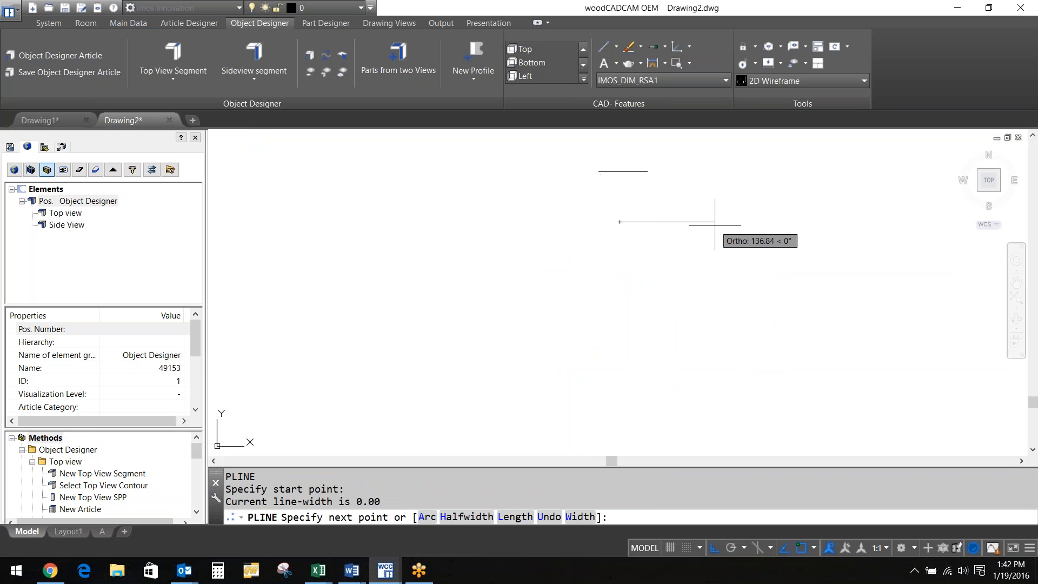
type("78")
key("Return")
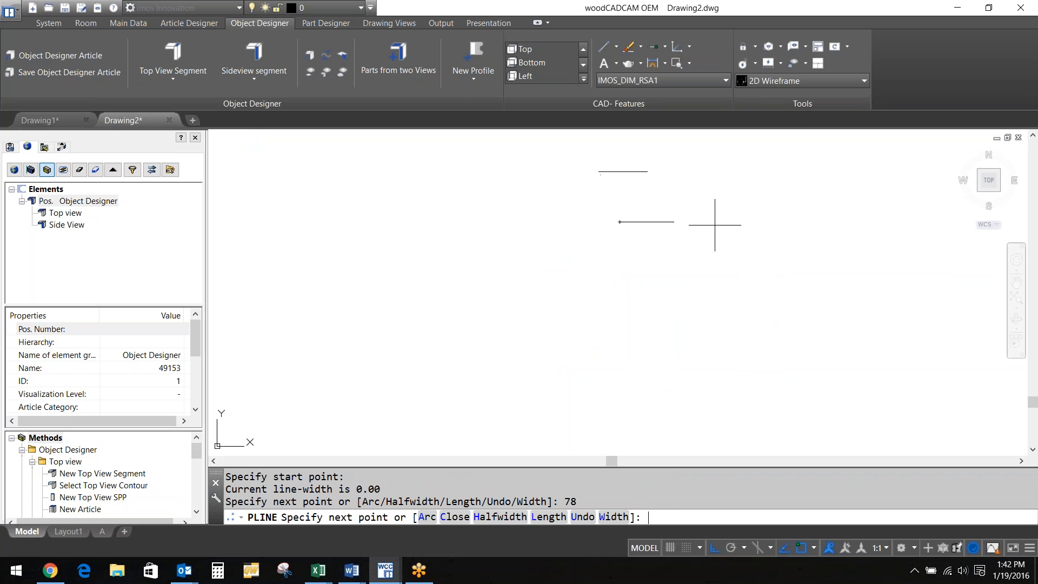
type("80")
key("Return")
key("Return")
scroll(648, 242, "up", 4)
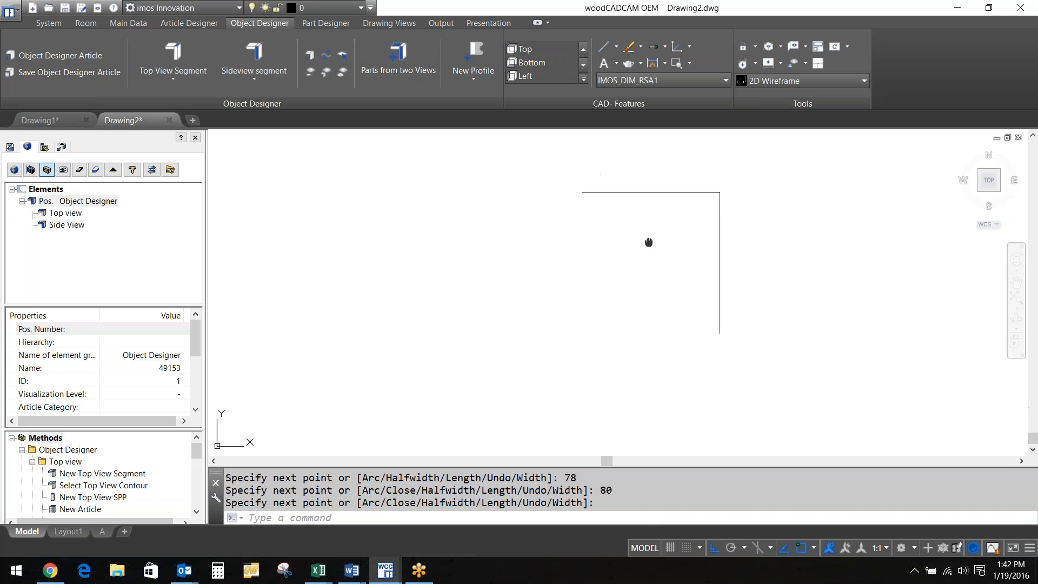
mouse_move(649, 242)
middle_mouse_down()
mouse_move(712, 260)
mouse_move(722, 252)
middle_mouse_up()
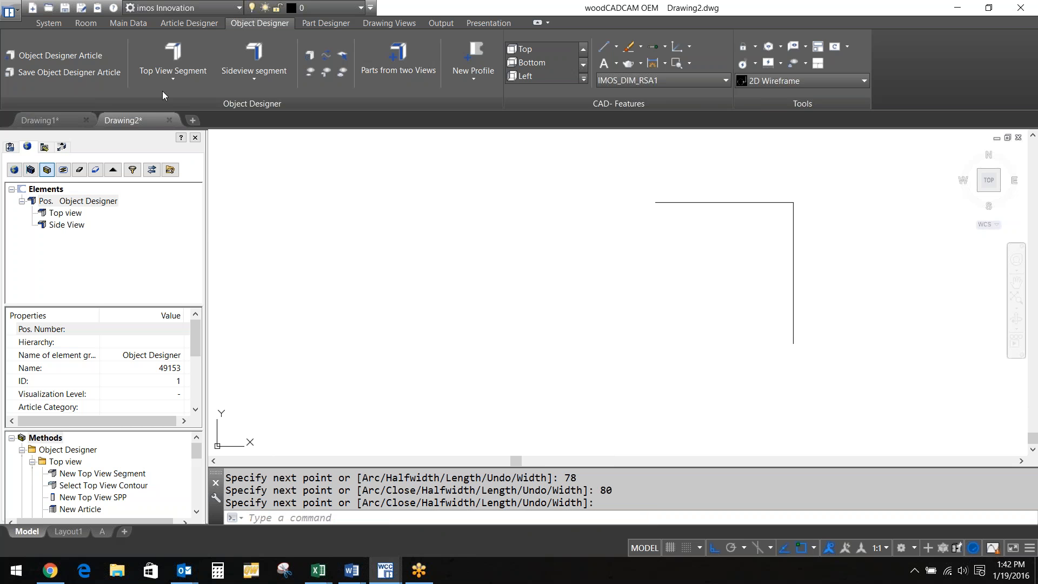
Start a top-view segment from the outline's corner
left_click(171, 58)
left_click(660, 200)
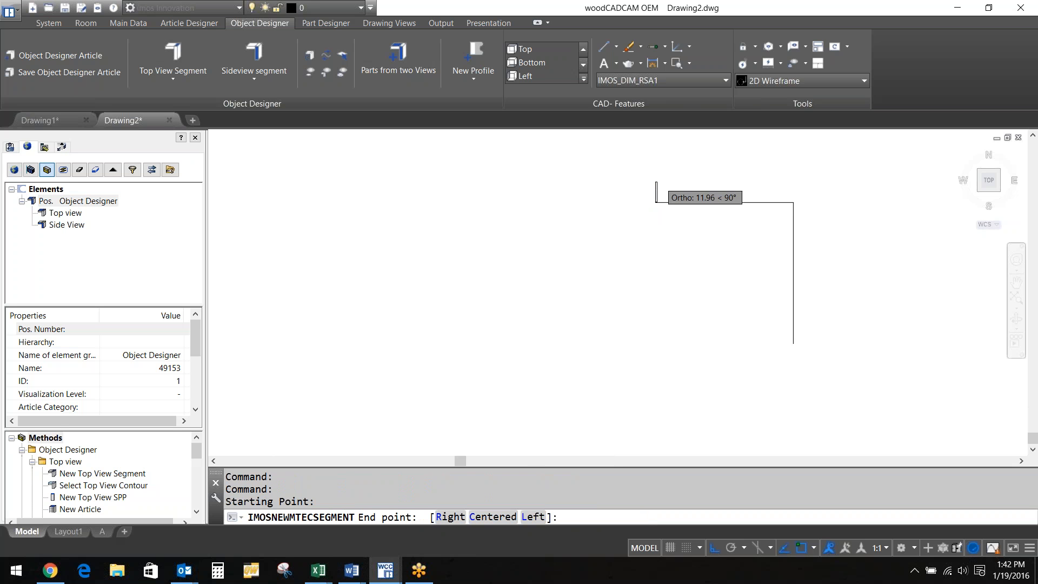
scroll(665, 200, "up", 3)
Create an 8-long side panel segment at the corner
type("8")
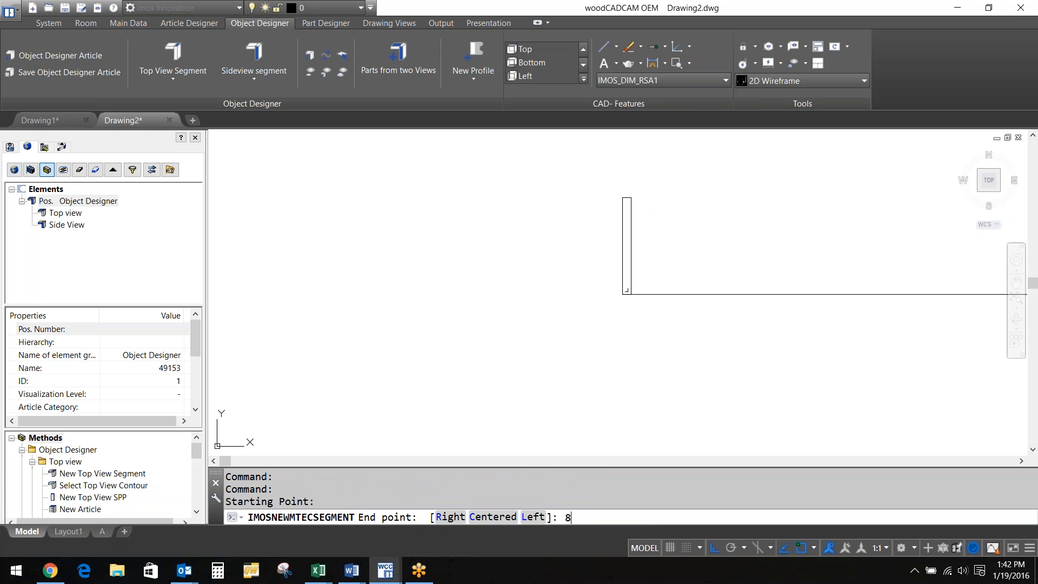
key("Return")
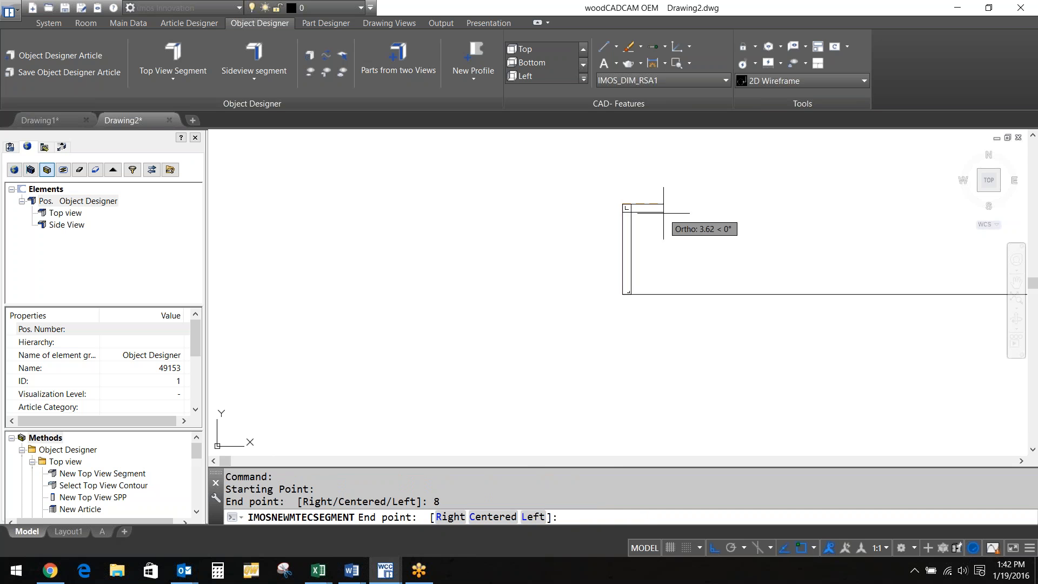
key("Return")
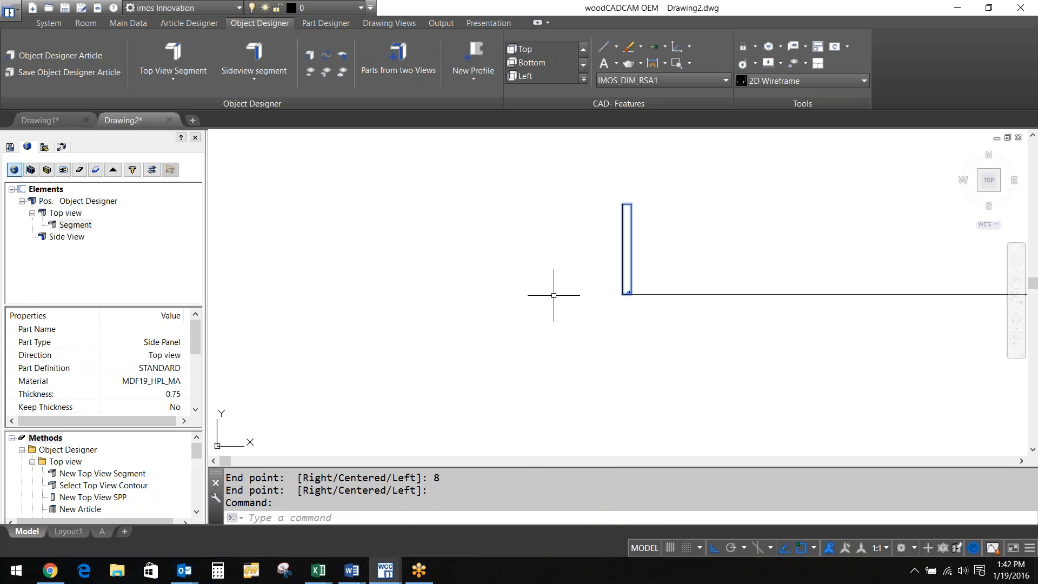
Move the side panel 0.75 upward with MOVE
type("M")
key("Return")
left_click(600, 320)
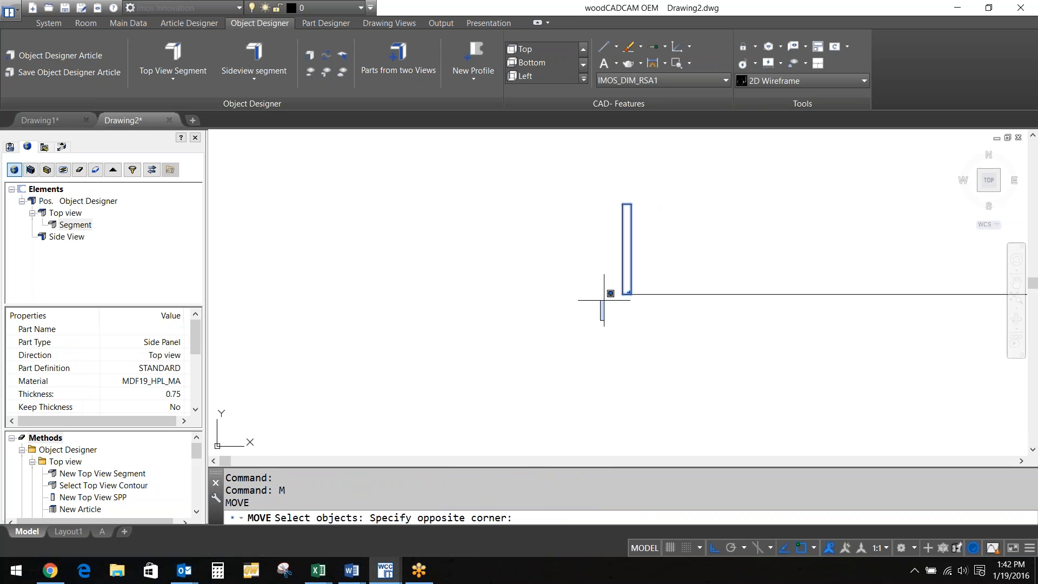
left_click(681, 213)
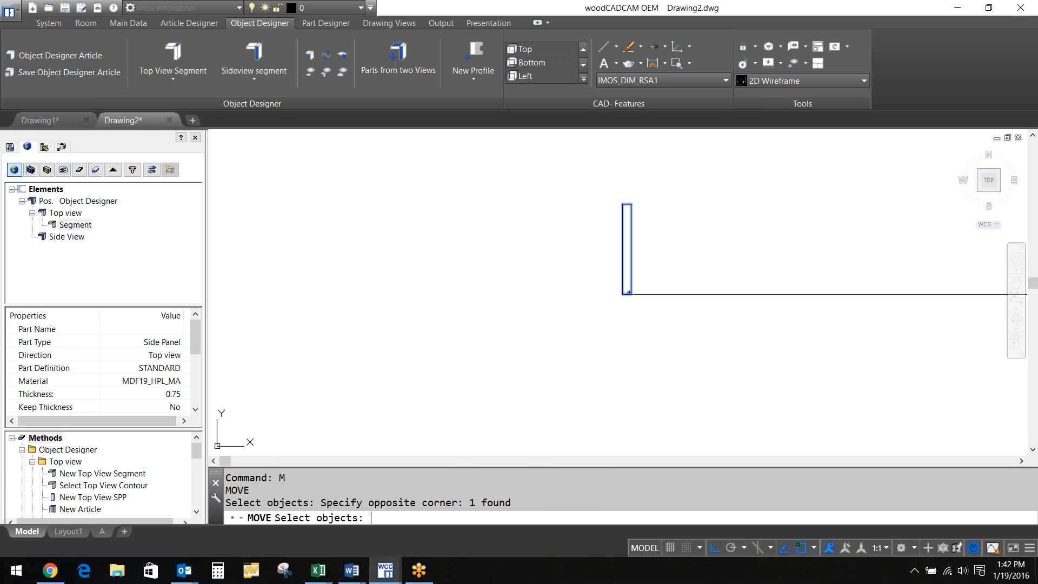
key("Return")
left_click(675, 236)
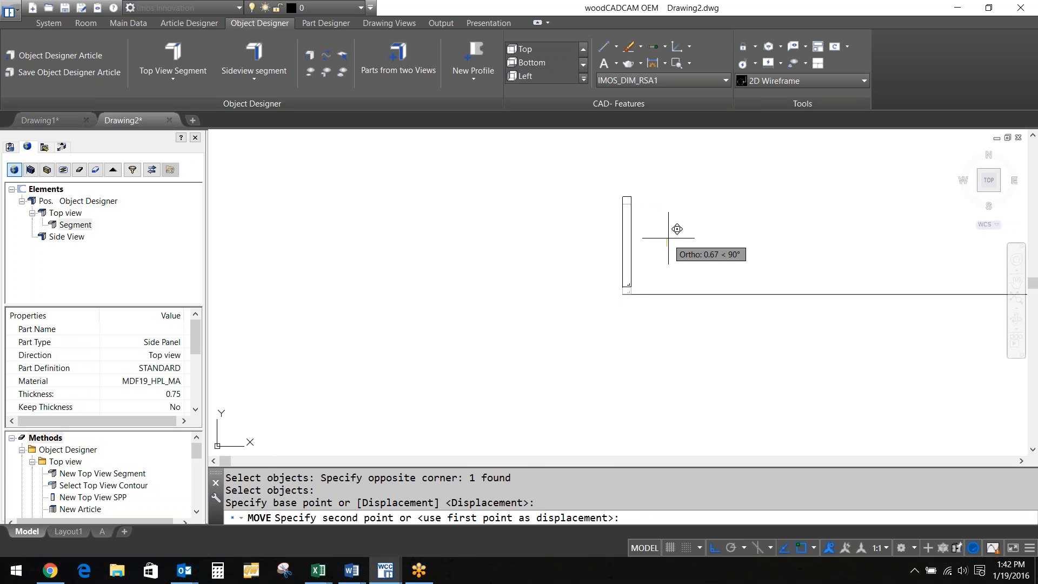
type(".75")
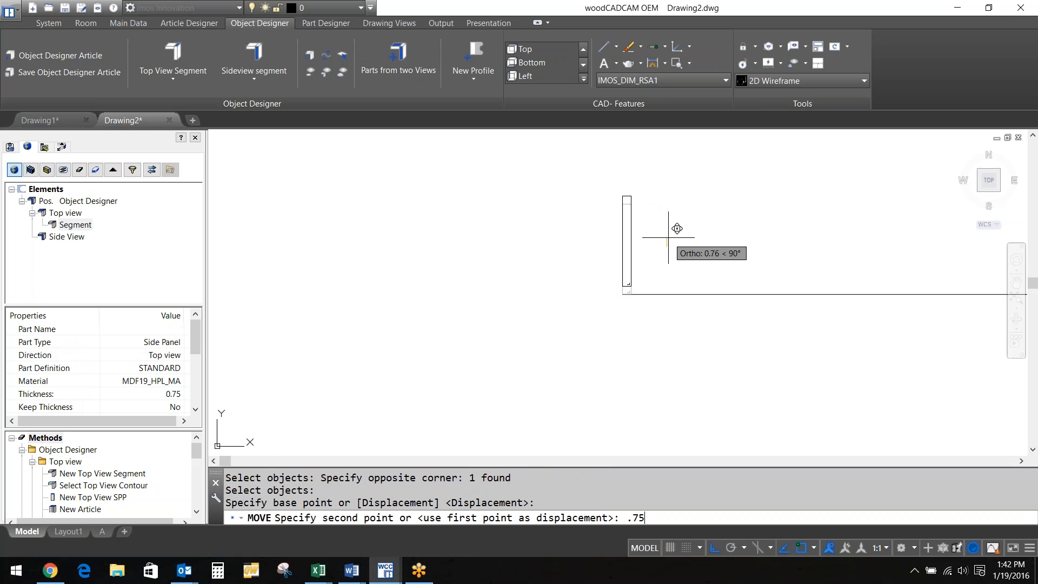
key("Return")
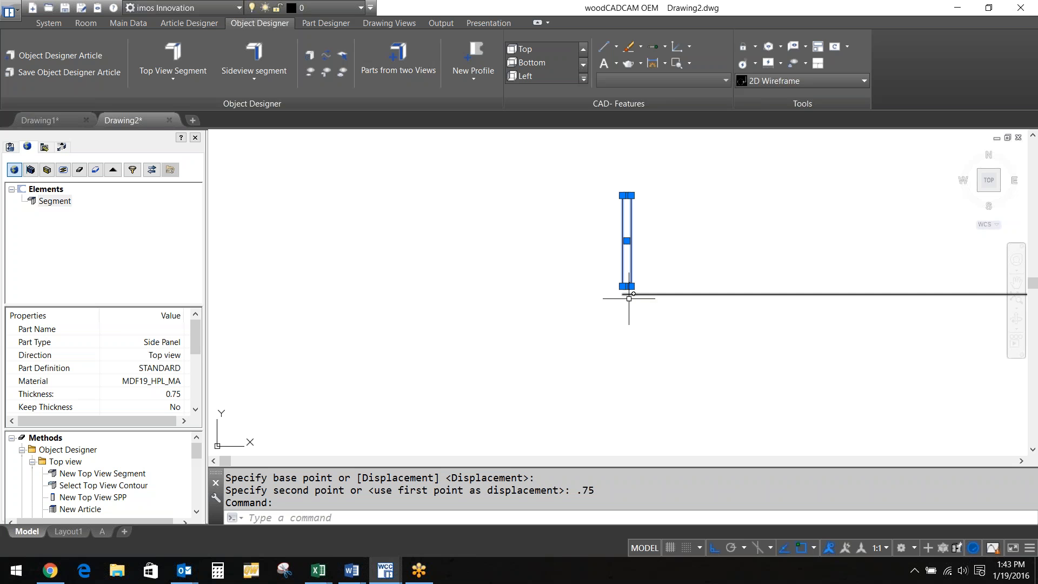
Create a path array of the side panel along the base line
type("ar")
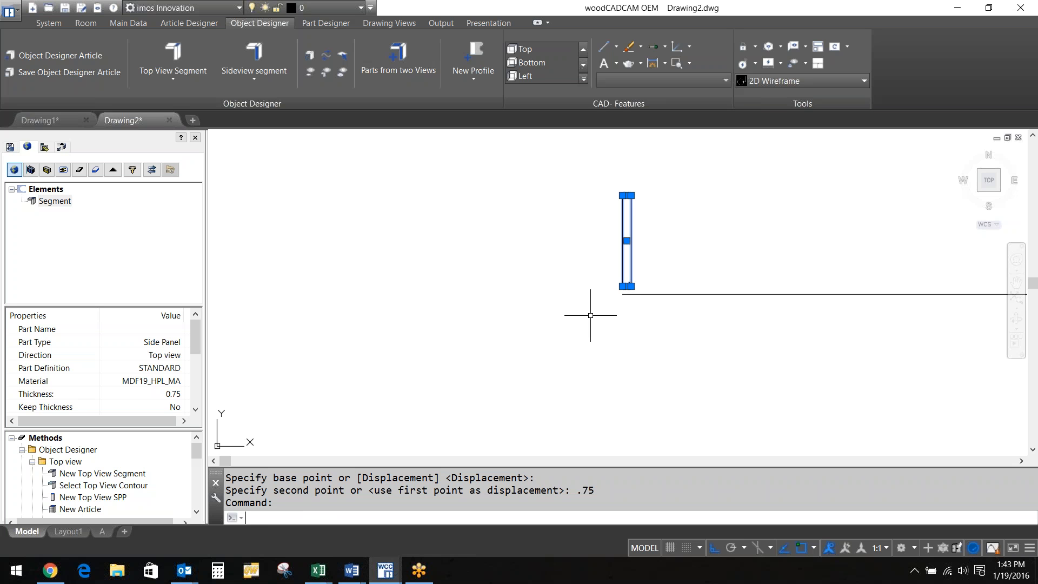
type("ray")
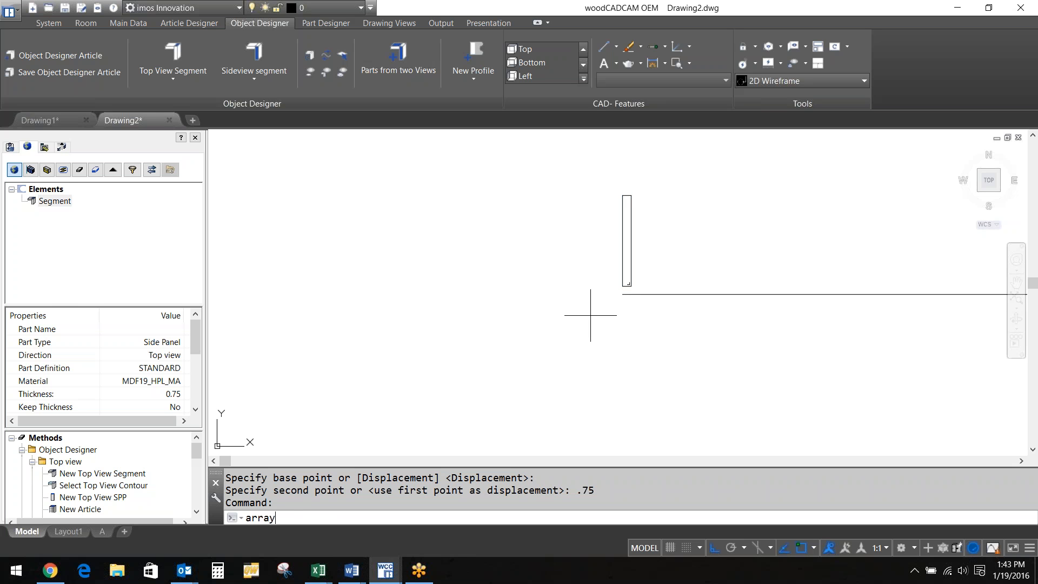
key("Return")
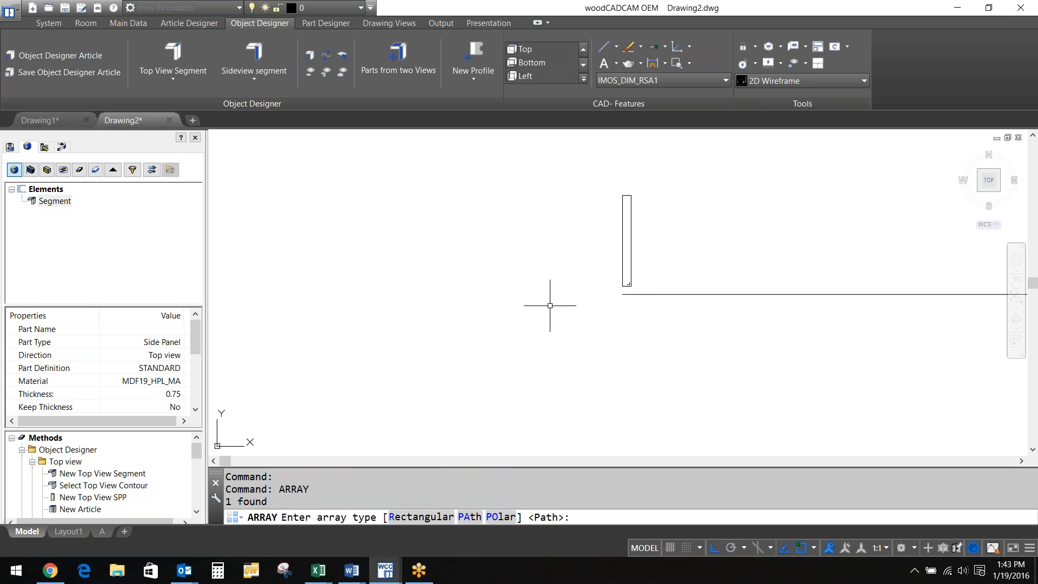
key("Escape")
type("a")
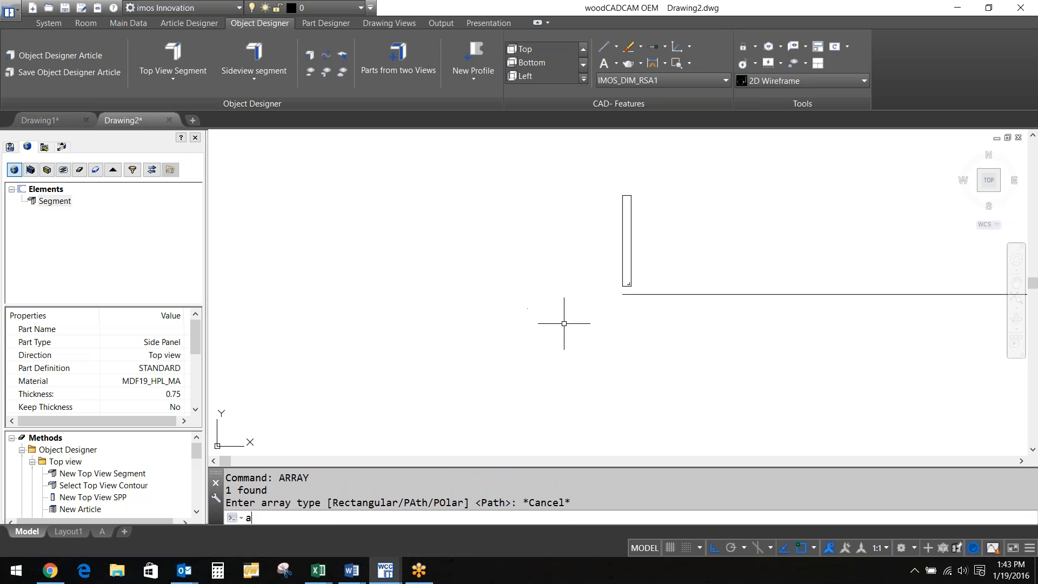
type("rray")
key("Return")
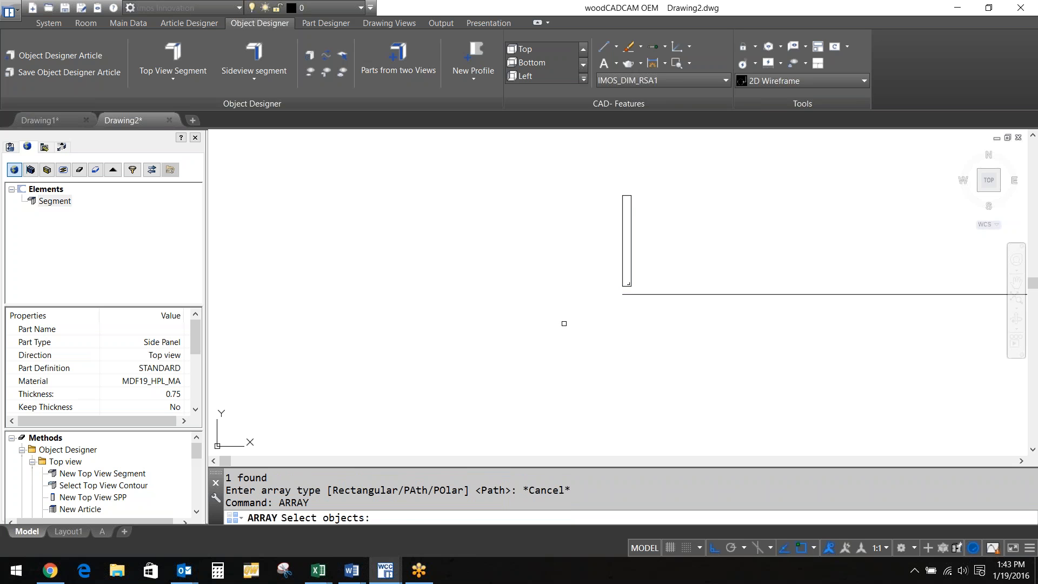
left_click(564, 323)
left_click(658, 160)
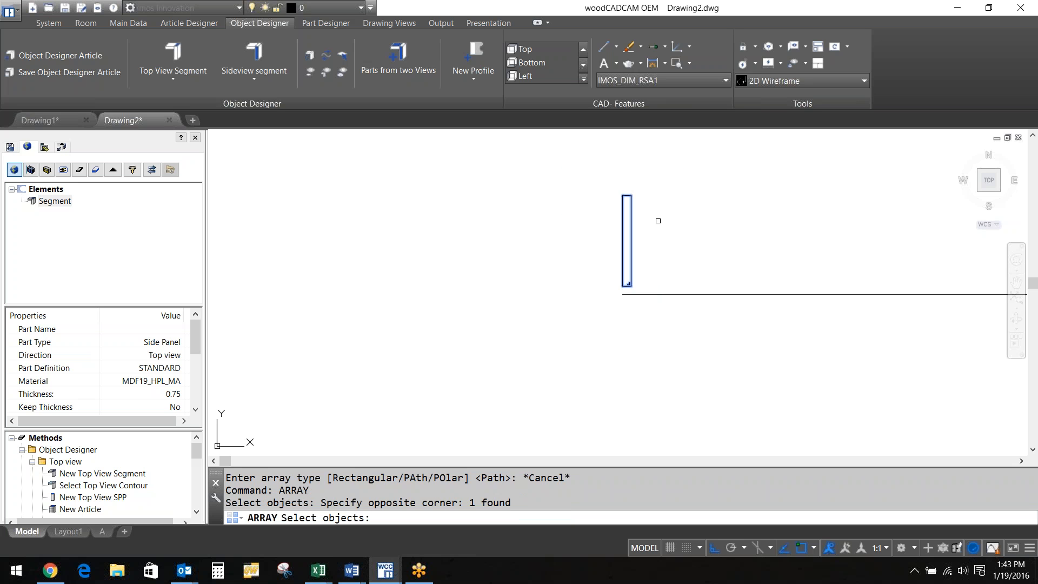
key("Return")
type("PA")
key("Return")
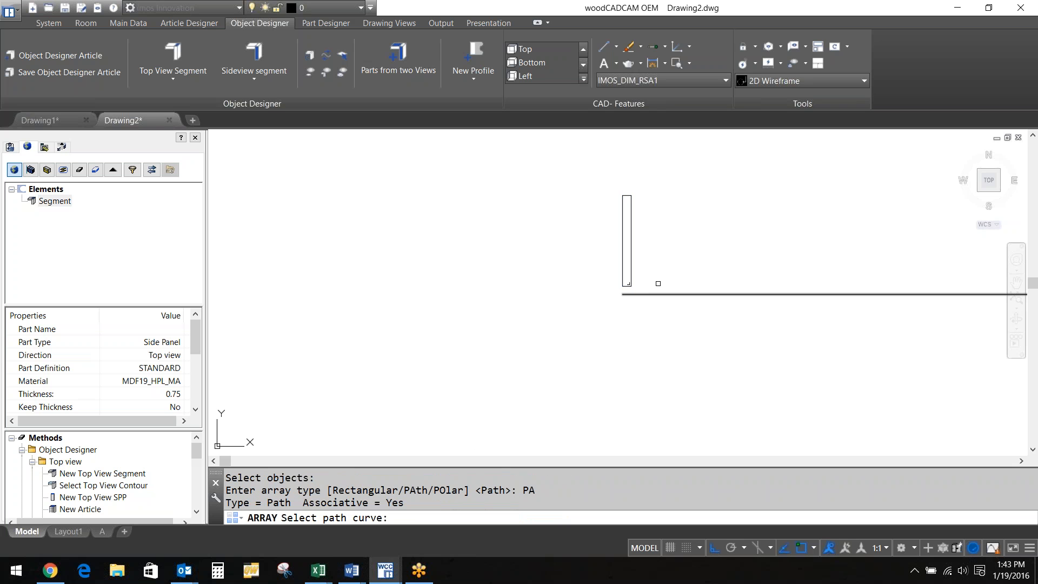
left_click(659, 295)
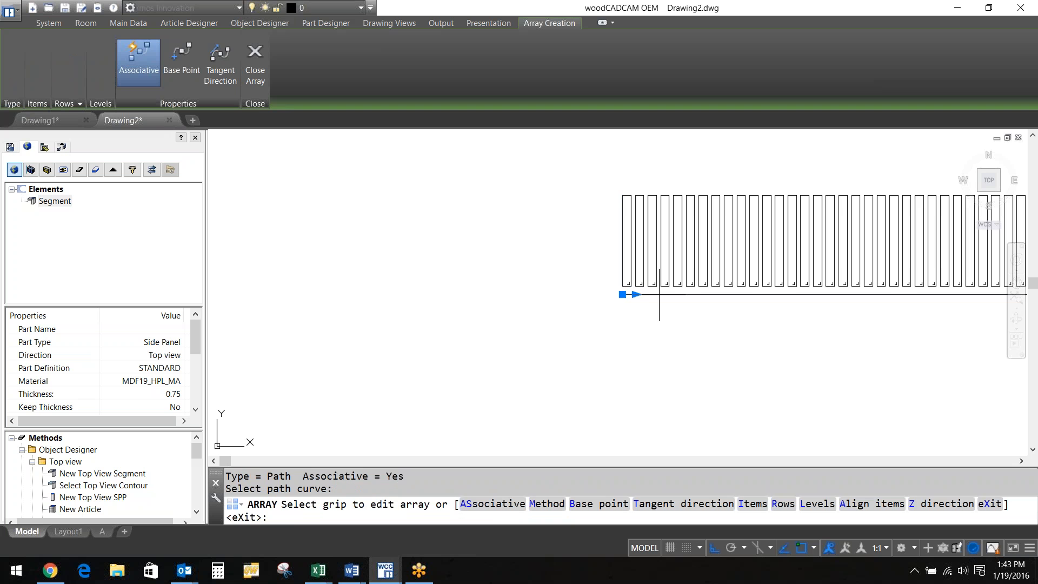
Set the array's panel spacing to 16, then start EXPLODE
left_click(637, 294)
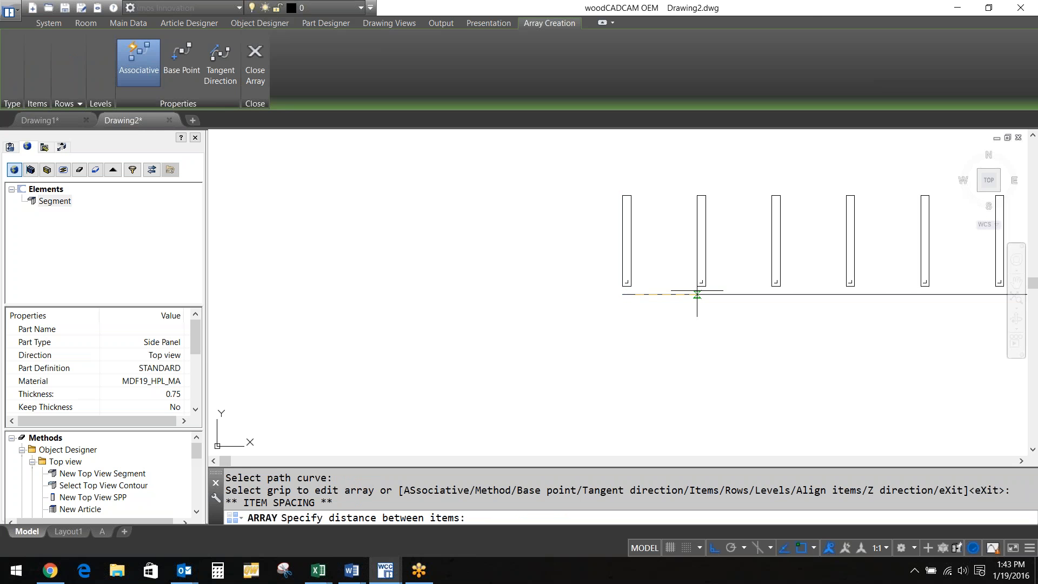
type("16")
key("Return")
key("Return")
type("exp")
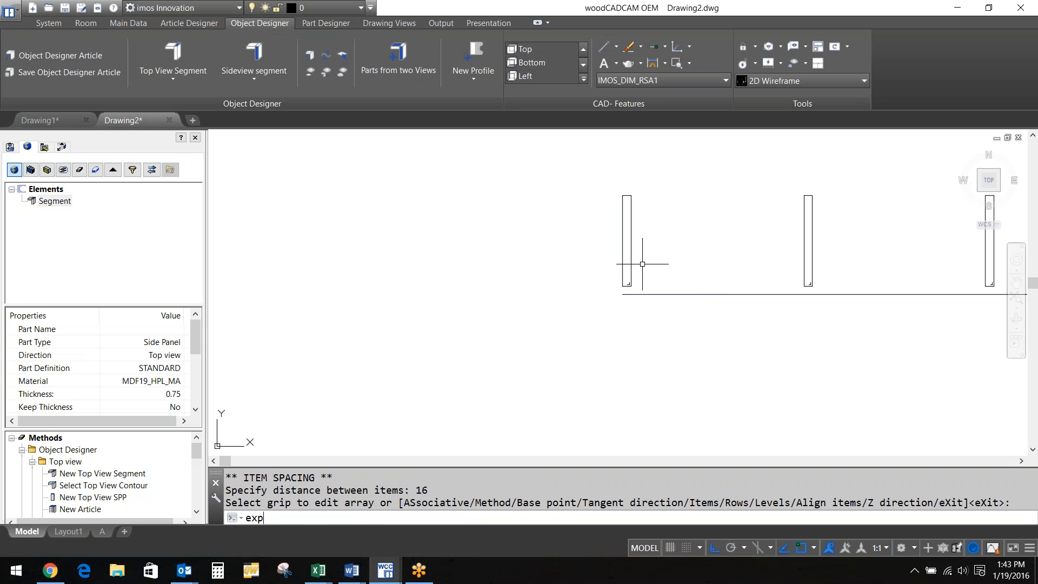
key("Return")
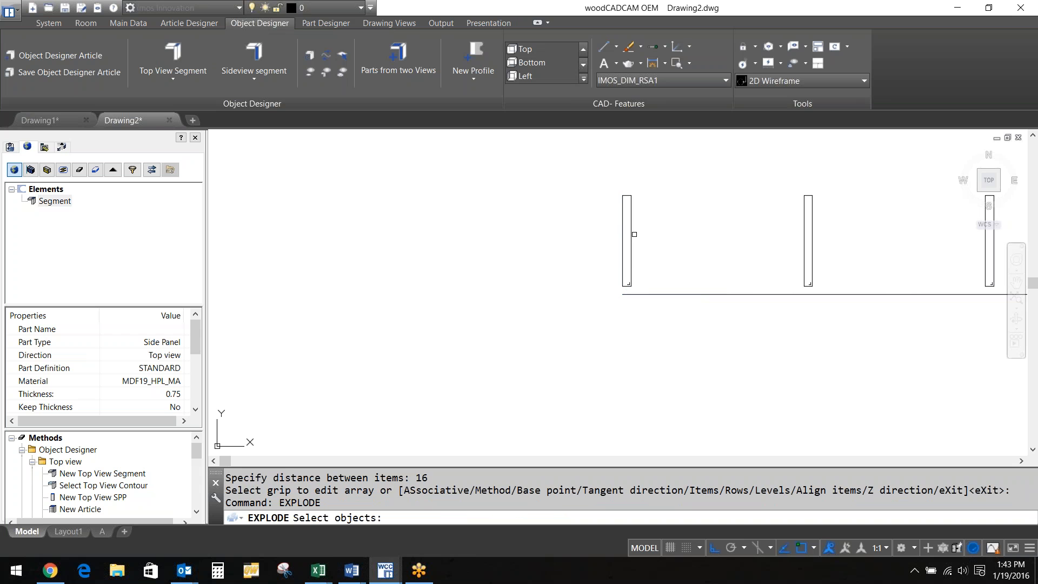
Explode the panel array and copy the rightmost panel to the path line's corner
left_click(624, 253)
scroll(616, 266, "down", 4)
type("c")
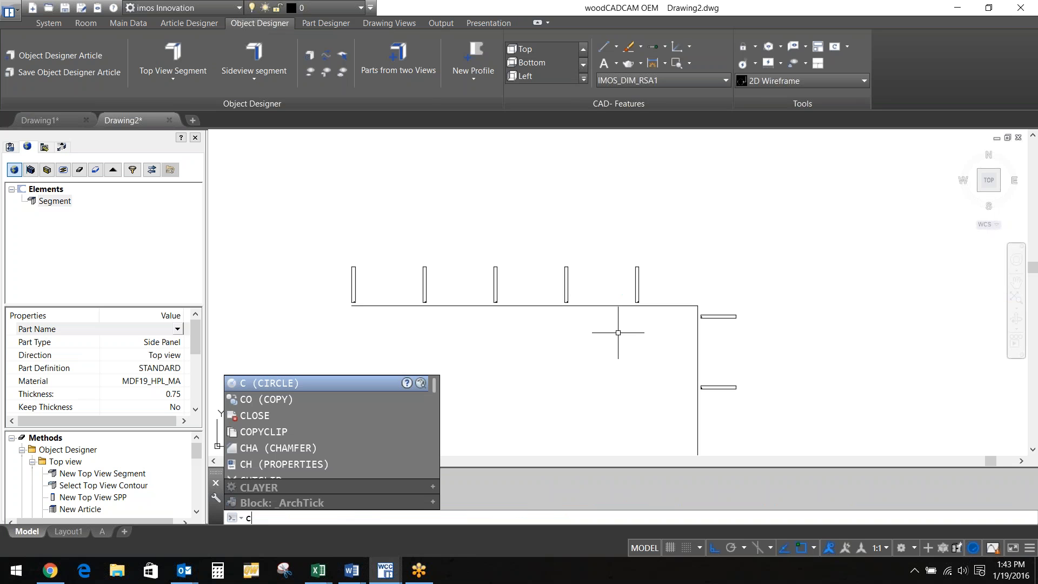
type("t o")
key("Return")
left_click_drag(618, 325, 655, 272)
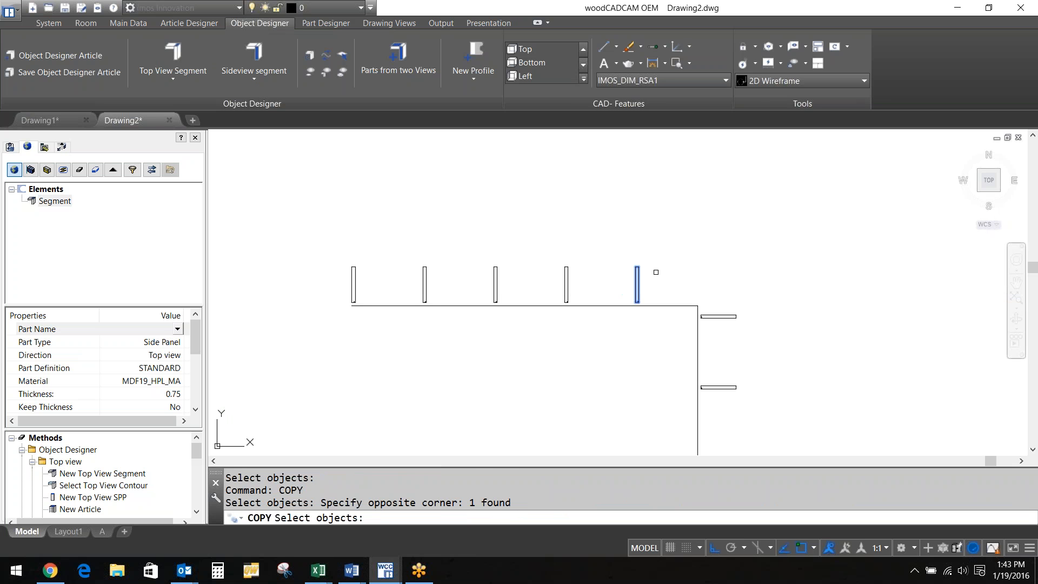
key("Return")
left_click(656, 275)
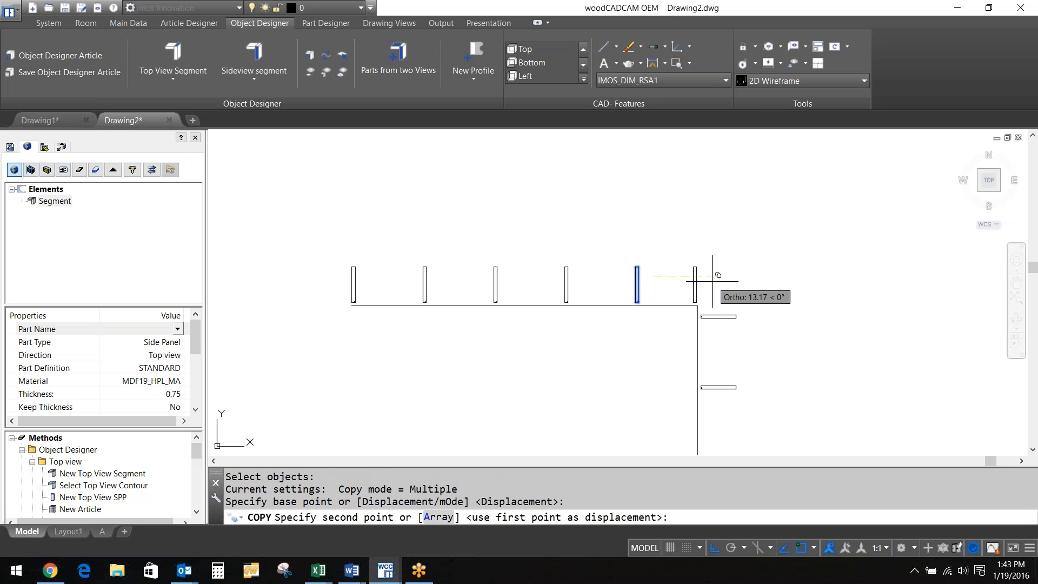
left_click(712, 281)
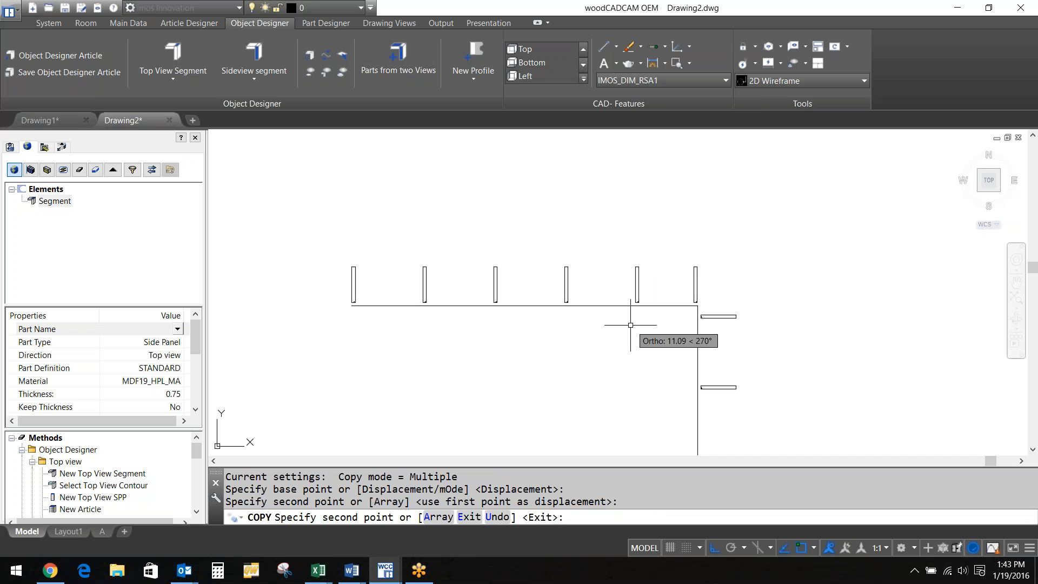
key("Escape")
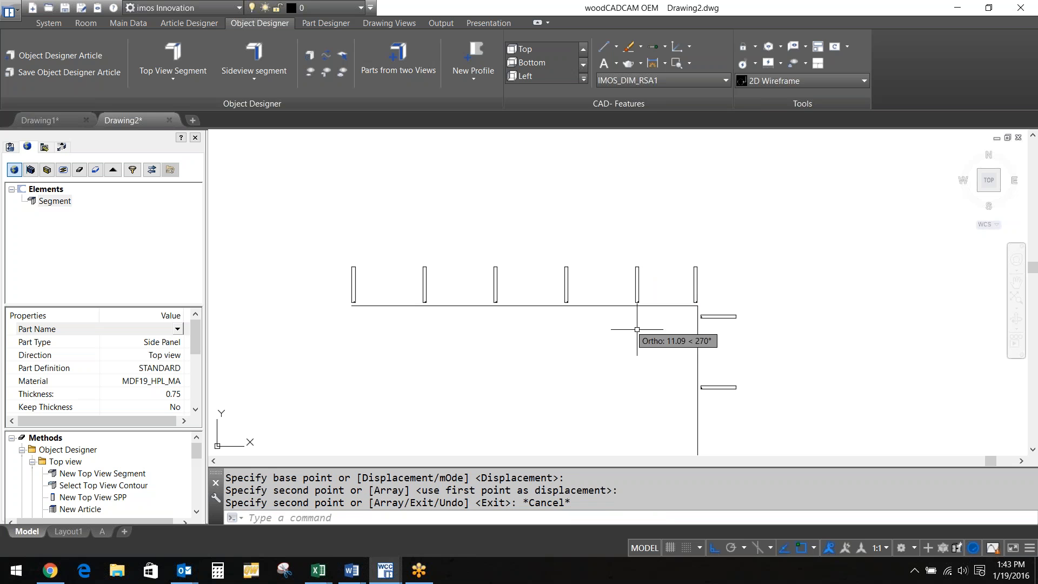
Copy the small shelf rectangle directly below the original
type("cp")
key("Return")
scroll(602, 341, "up", 5)
left_click(811, 274)
key("Return")
left_click(740, 260)
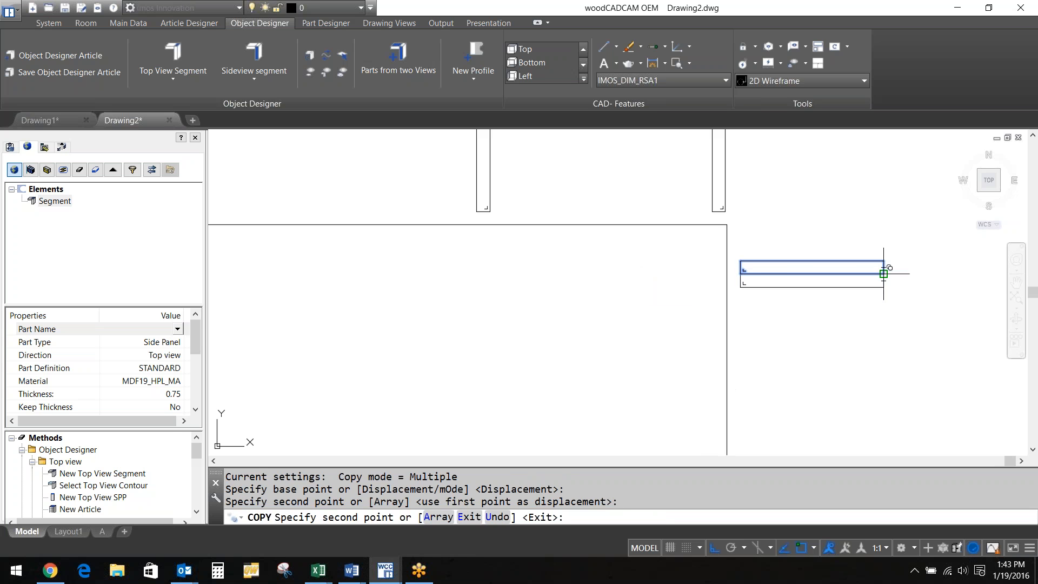
left_click(740, 275)
key("Return")
scroll(635, 292, "up", 2)
Start a polyline toward the lower shelf, then cancel it
type("pl")
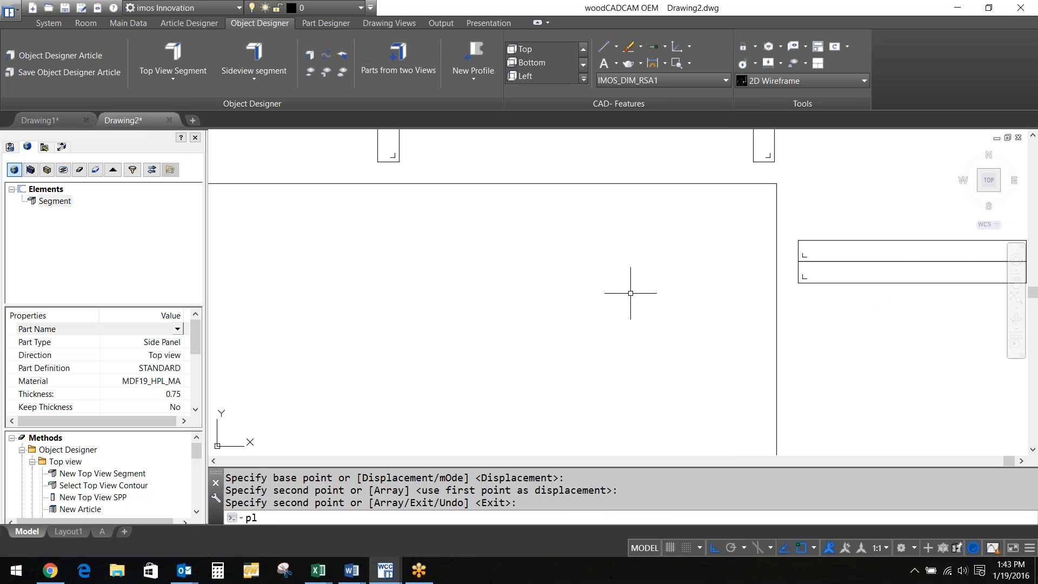
key("Return")
left_click(667, 264)
mouse_move(882, 255)
middle_mouse_down()
mouse_move(705, 275)
mouse_move(494, 324)
middle_mouse_up()
left_click(824, 325)
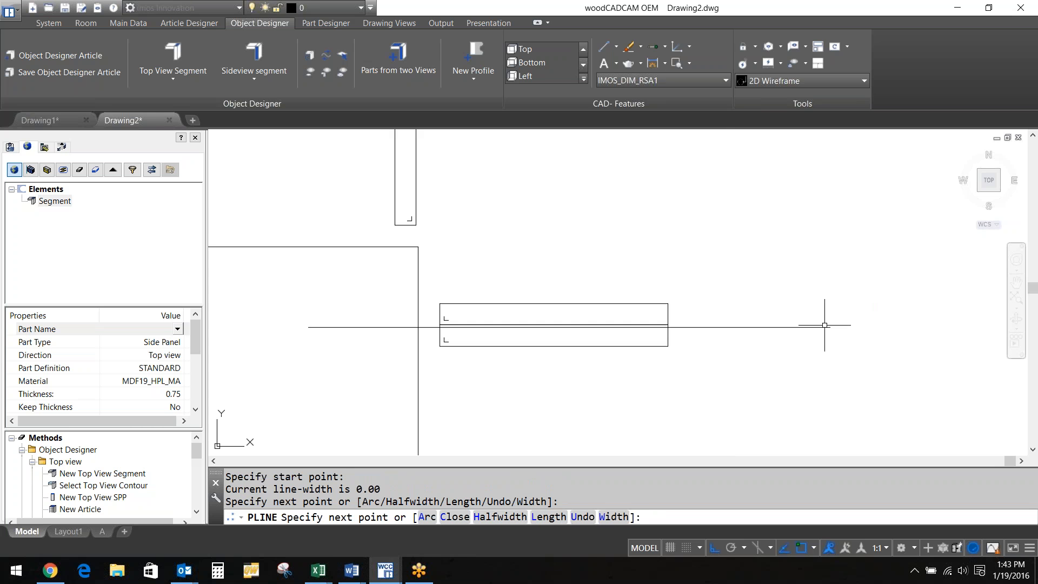
key("Escape")
scroll(825, 325, "down", 5)
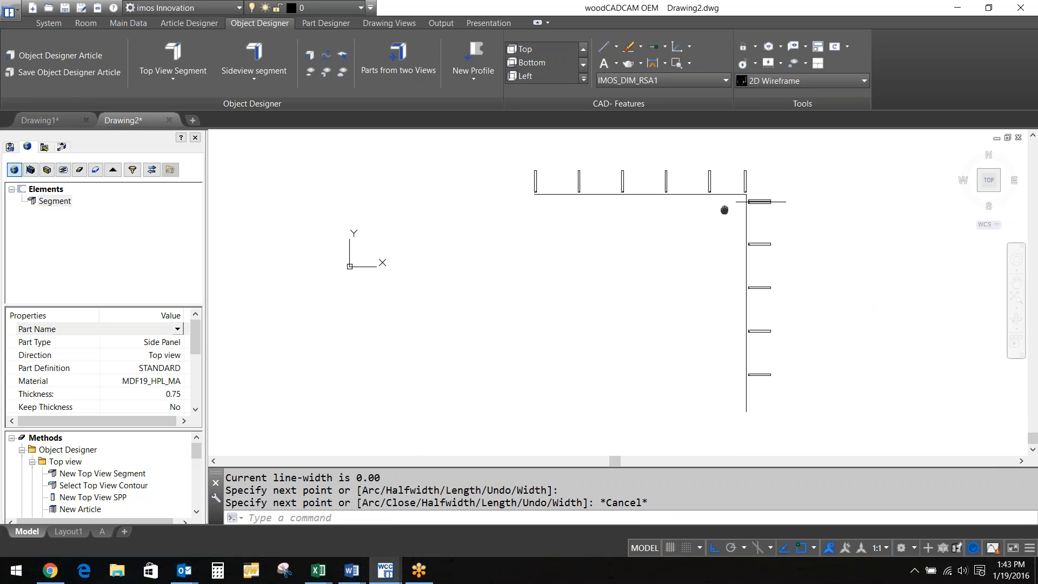
middle_click_drag(619, 268, 659, 275)
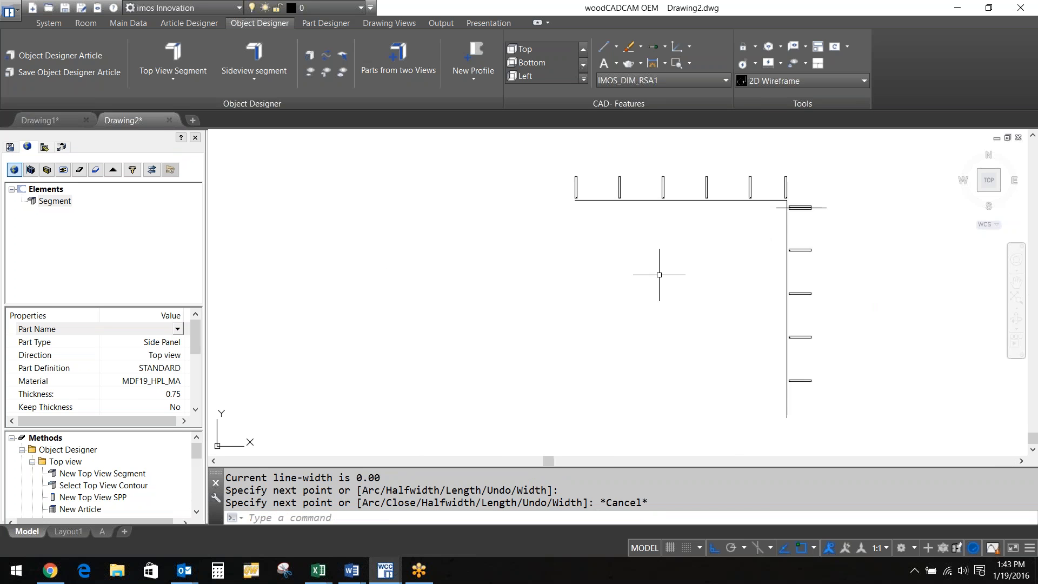
Stretch the L-shaped path line's lower endpoint to the lower shelf's corner
left_click(786, 417)
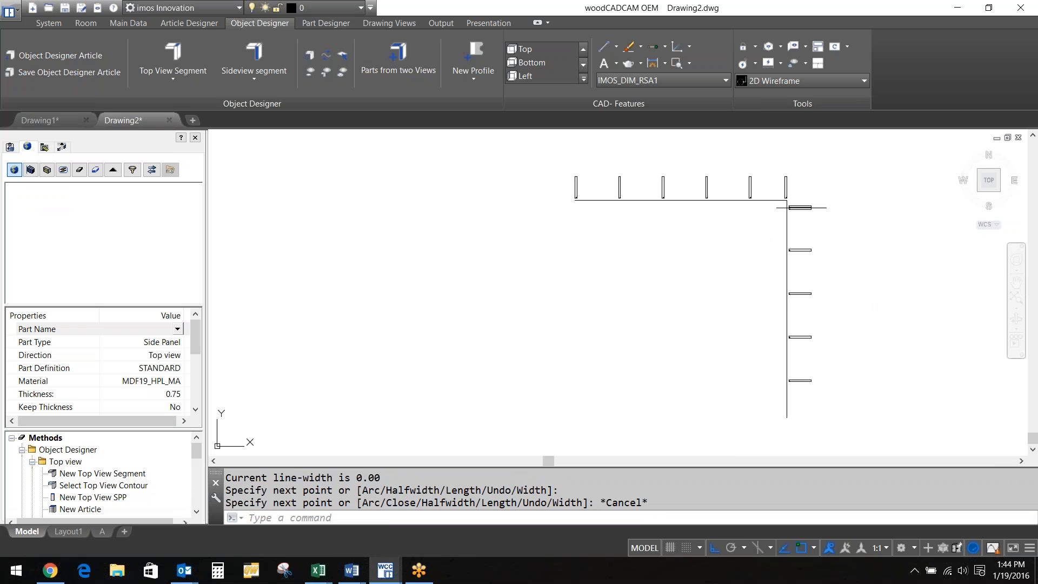
left_click(787, 417)
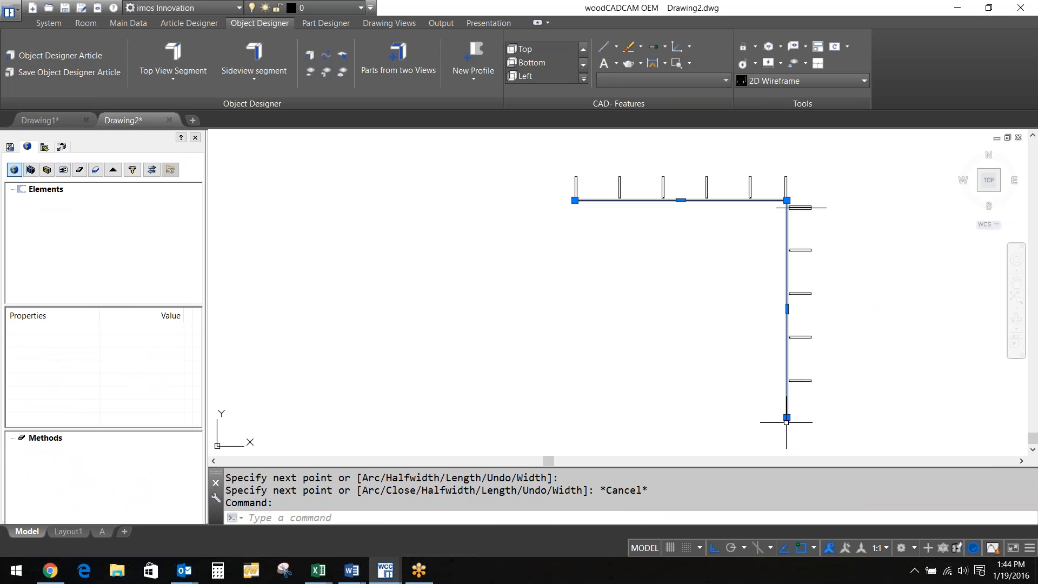
left_click(787, 417)
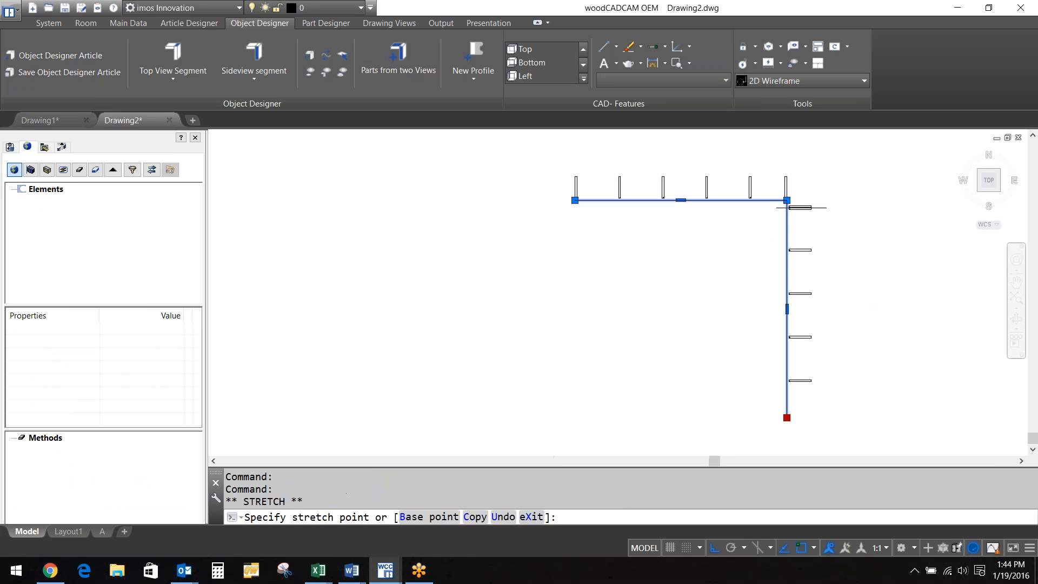
scroll(787, 385, "up", 5)
scroll(786, 384, "up", 2)
left_click(774, 364)
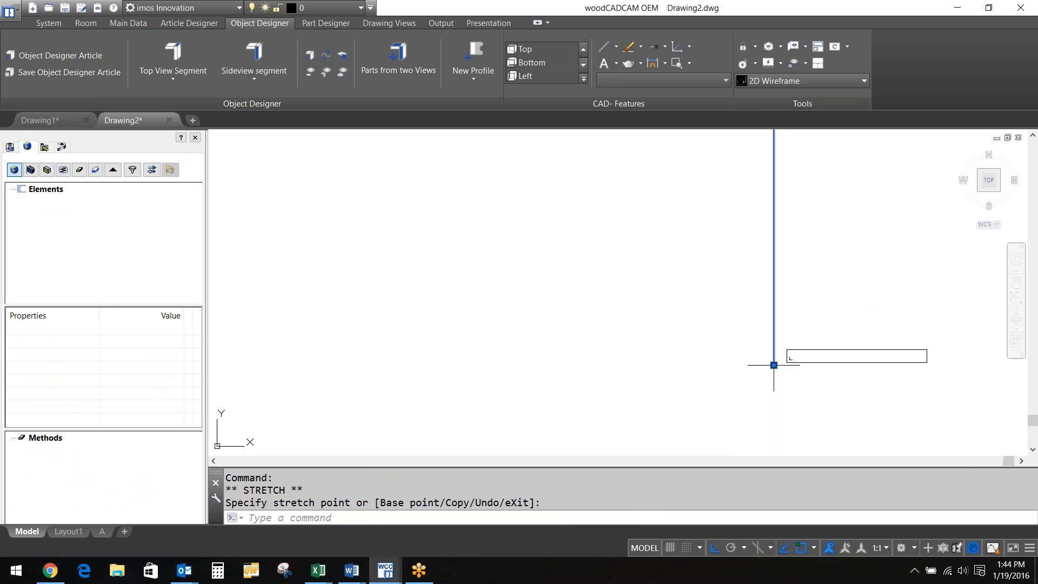
scroll(652, 355, "down", 5)
scroll(599, 316, "down", 4)
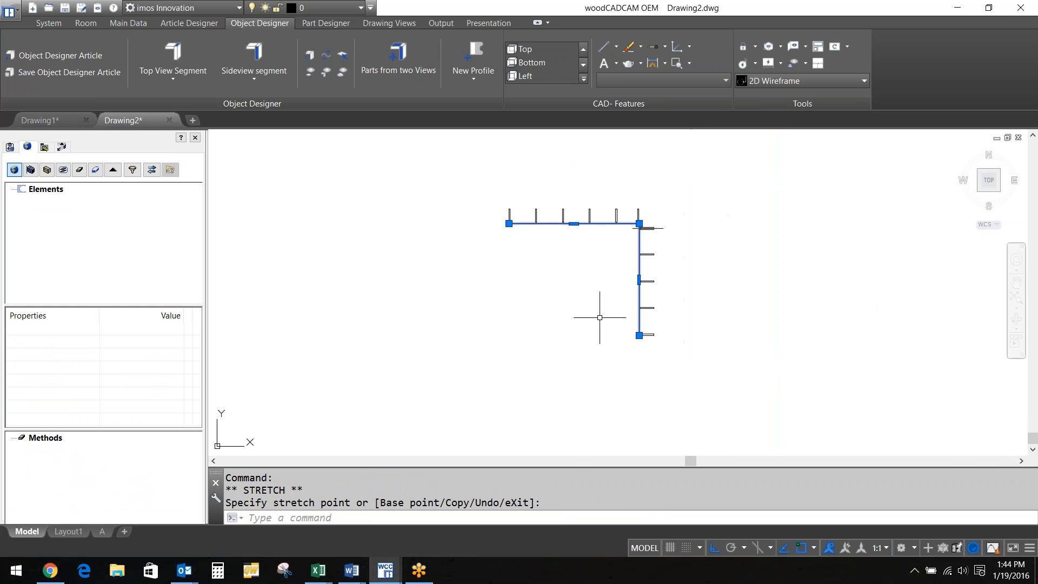
middle_click_drag(599, 316, 692, 347)
left_click(28, 146)
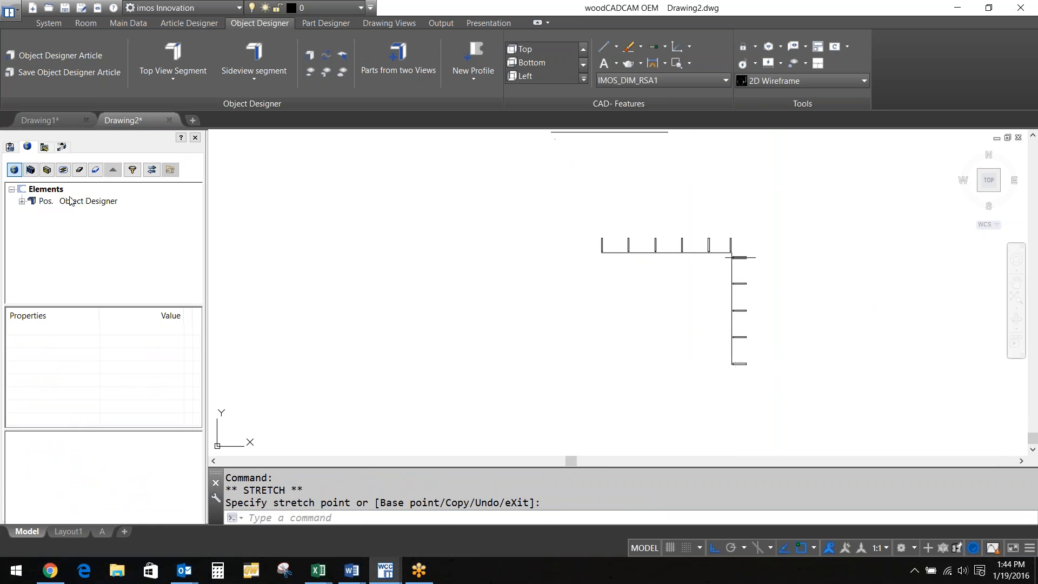
left_click(71, 201)
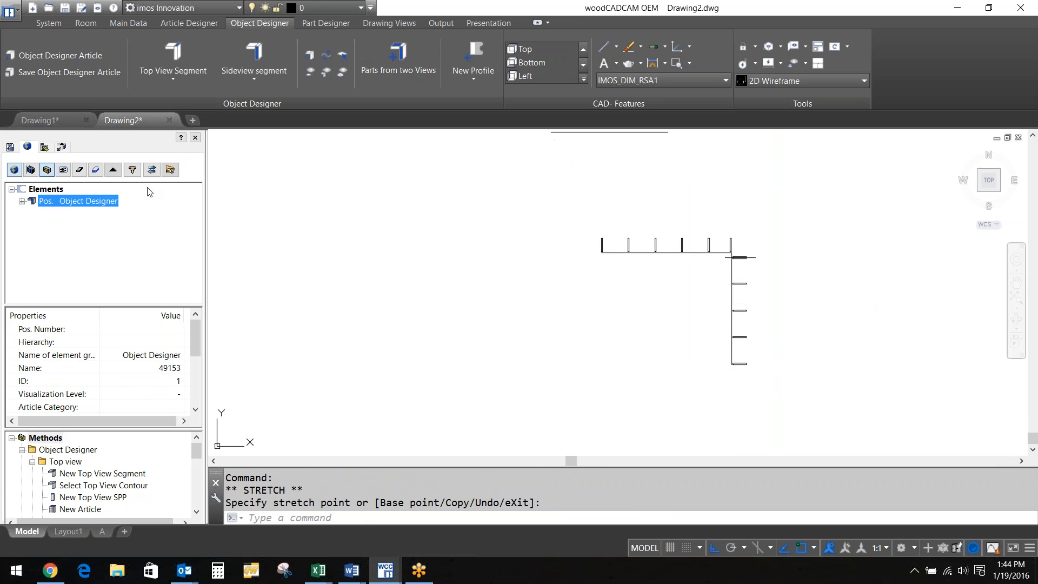
left_click(254, 60)
Draw a side-view segment run with lengths 34, 2, 2, 2 and 10
left_click(403, 334)
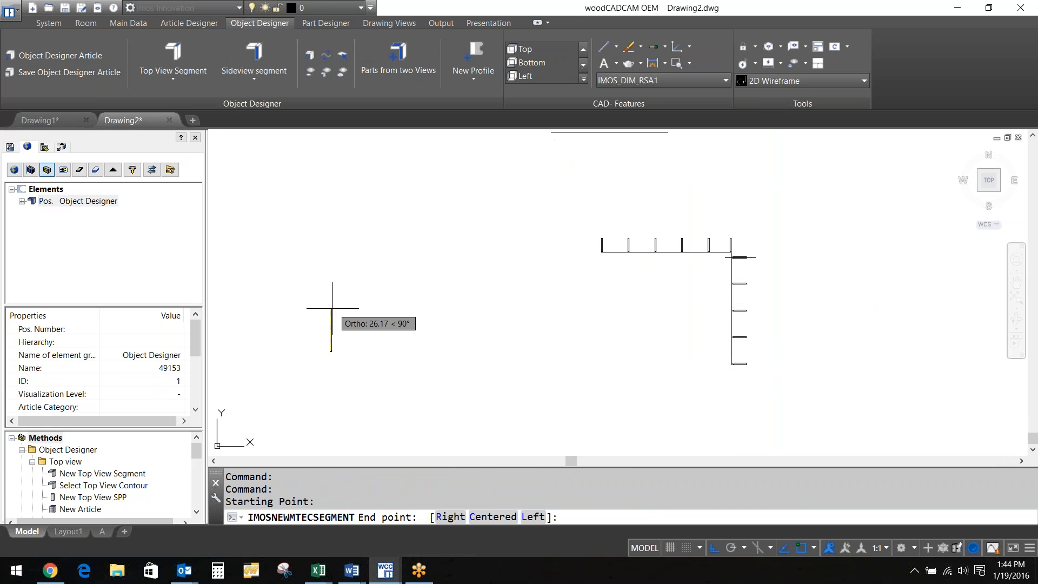
type("34")
key("Return")
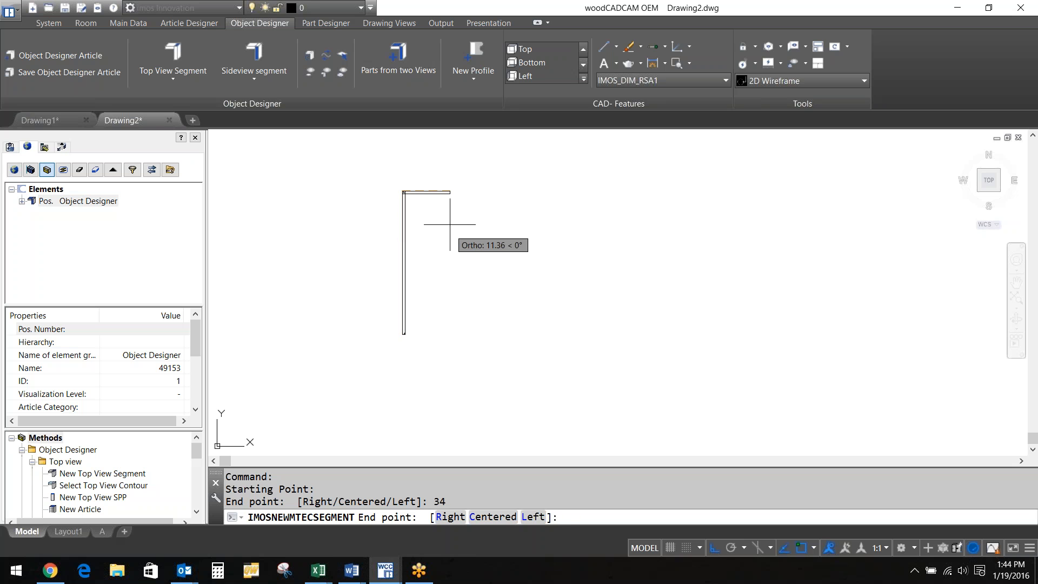
middle_click_drag(458, 201, 482, 243)
type("2")
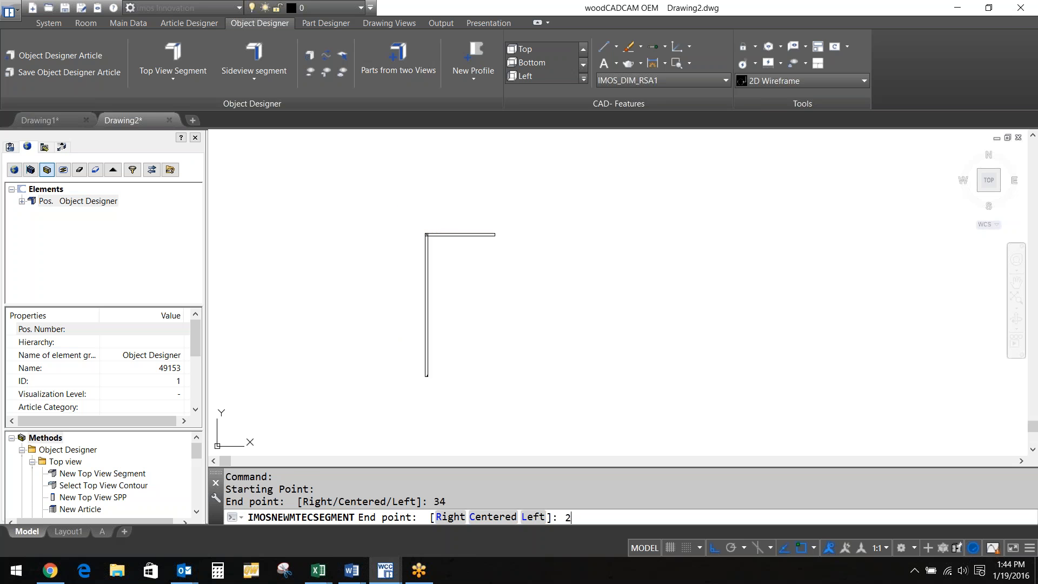
key("Return")
type("2")
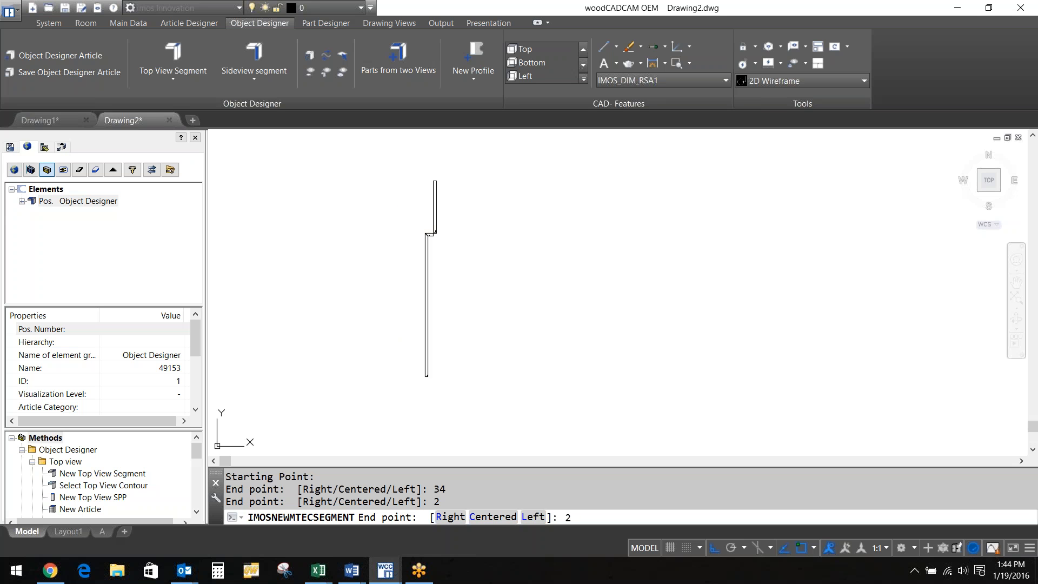
key("Return")
type("2")
key("Return")
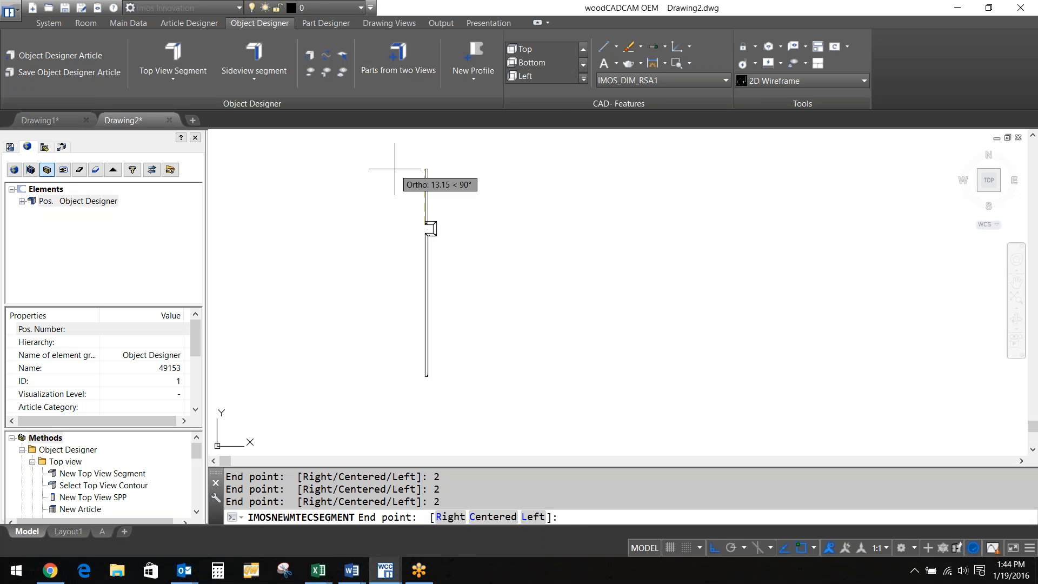
type("10")
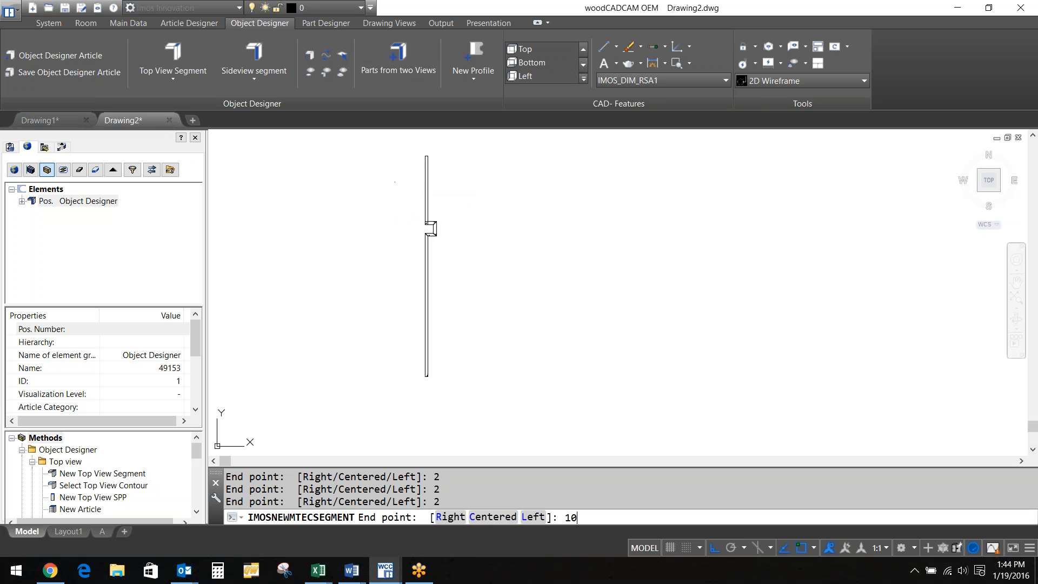
key("Return")
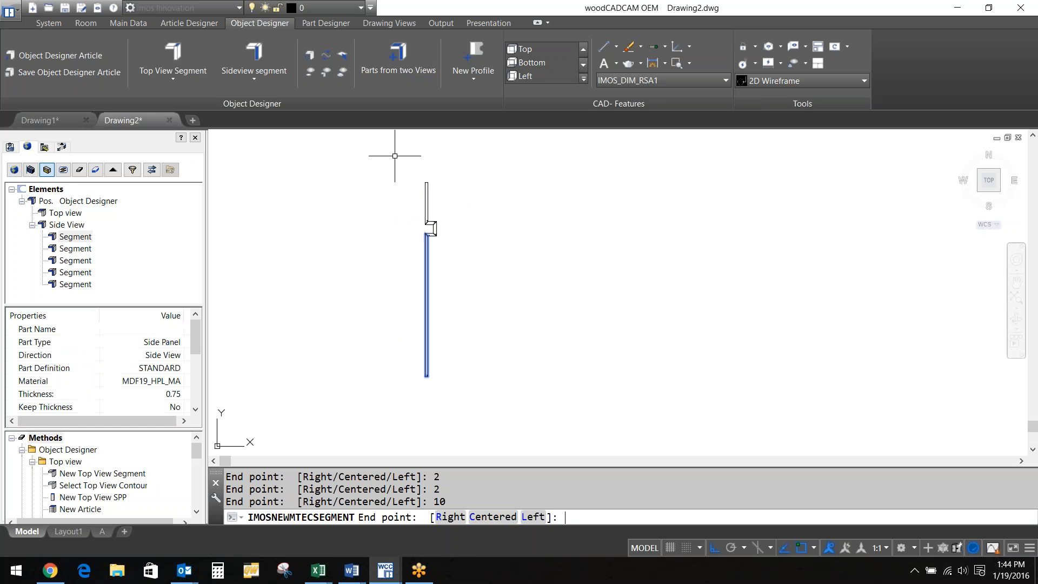
key("Return")
scroll(427, 211, "up", 5)
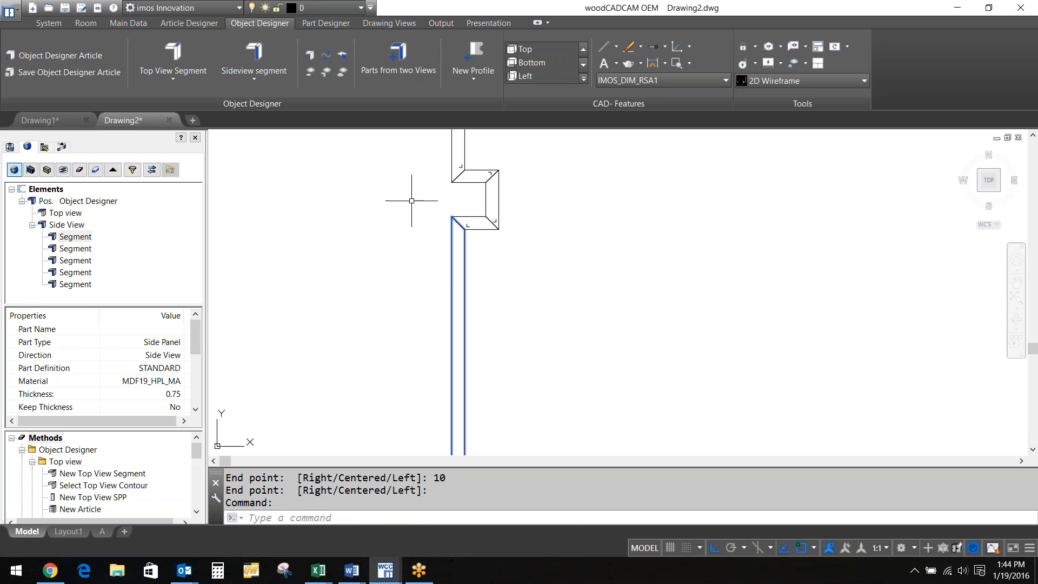
scroll(444, 233, "down", 4)
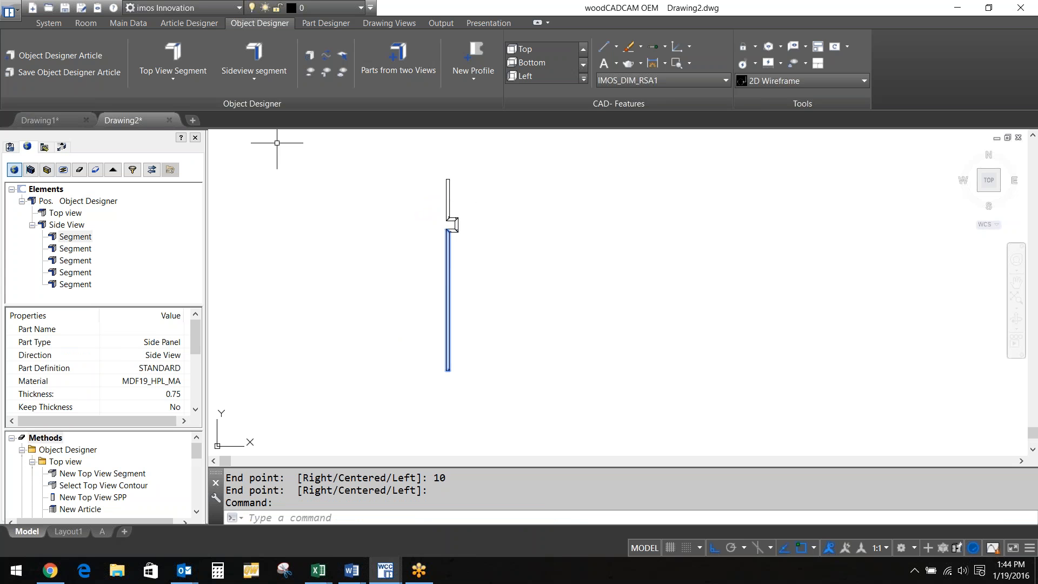
Add an 8-unit side-view segment across the top of the profile
left_click(269, 50)
scroll(433, 154, "up", 4)
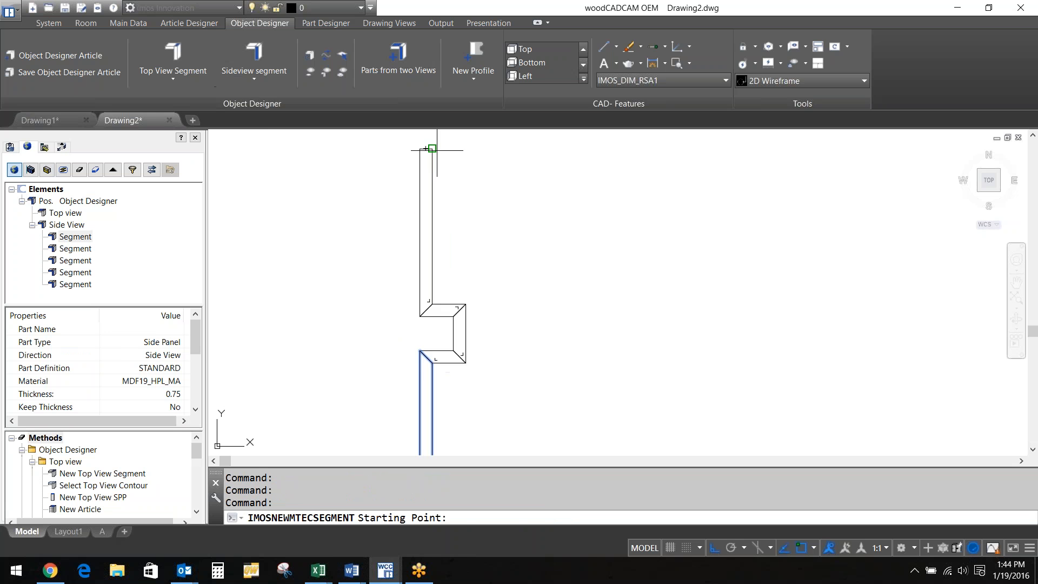
left_click(428, 150)
type("8")
key("Return")
key("Return")
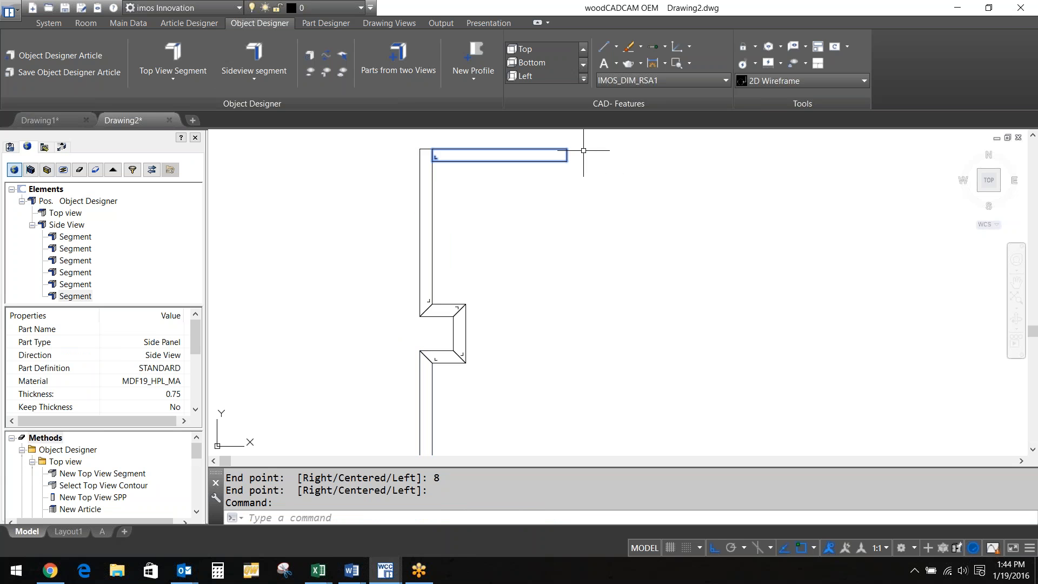
Add right-aligned segments of 22, 2, 6, 2 and 14 from the top piece's corner
key("Return")
left_click(568, 161)
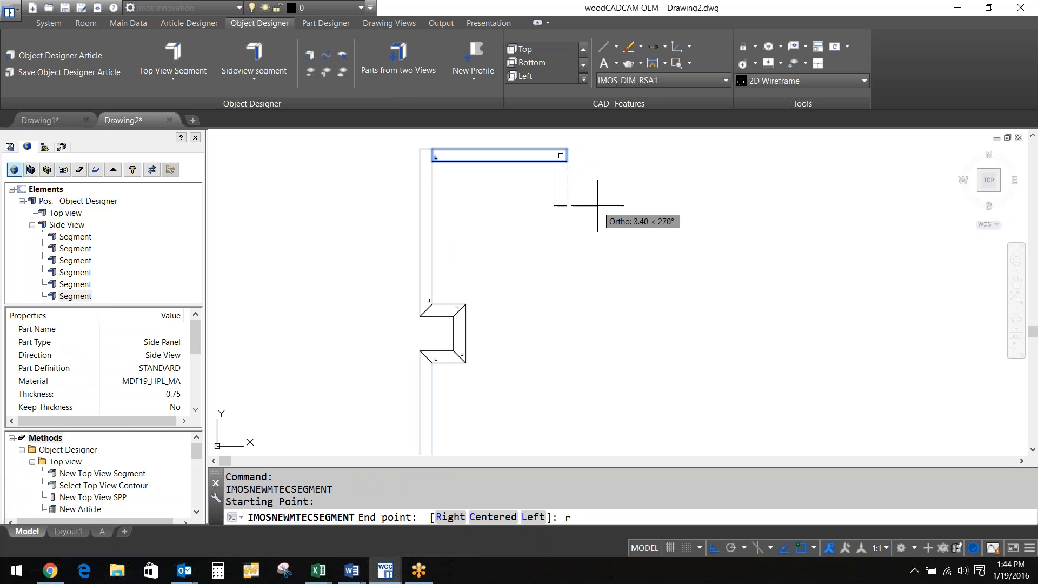
type("r")
key("Return")
scroll(609, 274, "up", 2)
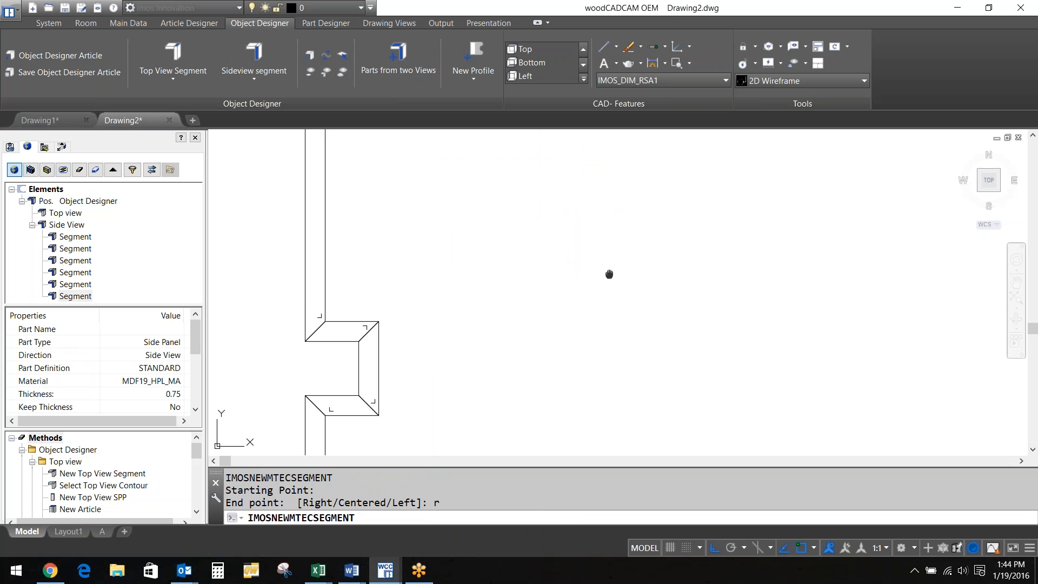
scroll(627, 279, "down", 5)
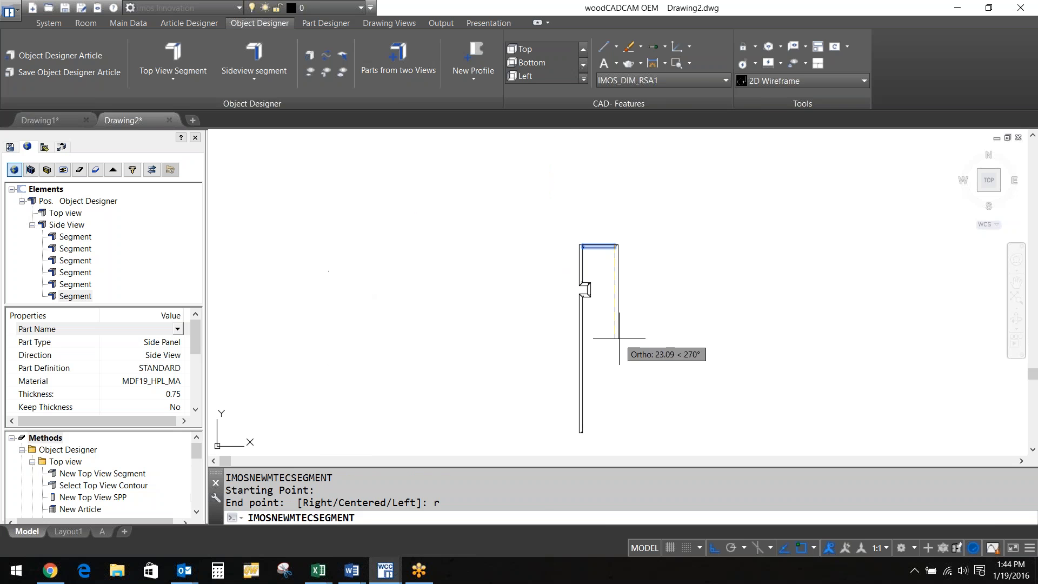
type("22")
key("Return")
type("2")
key("Return")
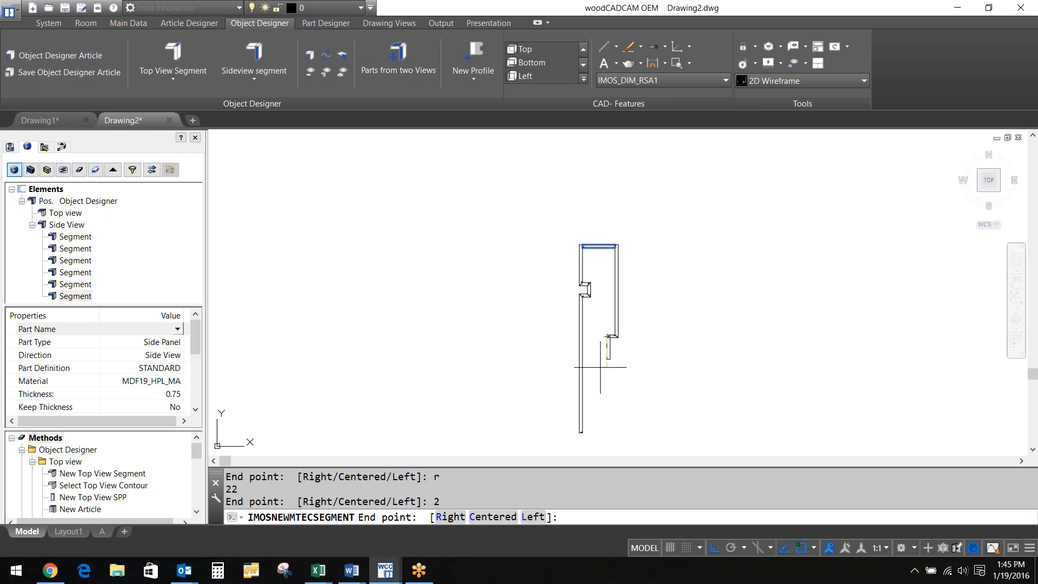
type("6")
key("Return")
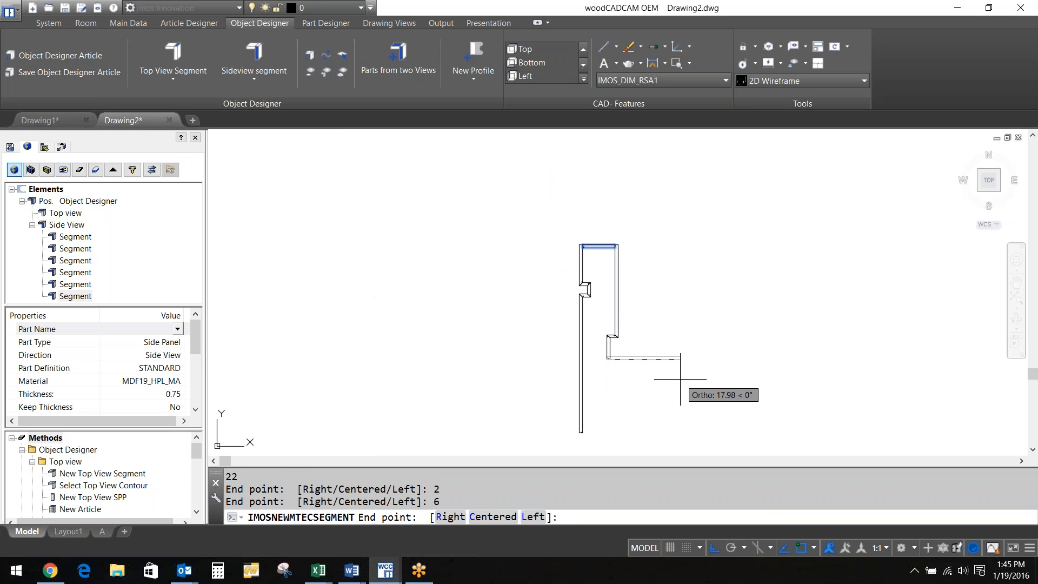
type("2")
key("Return")
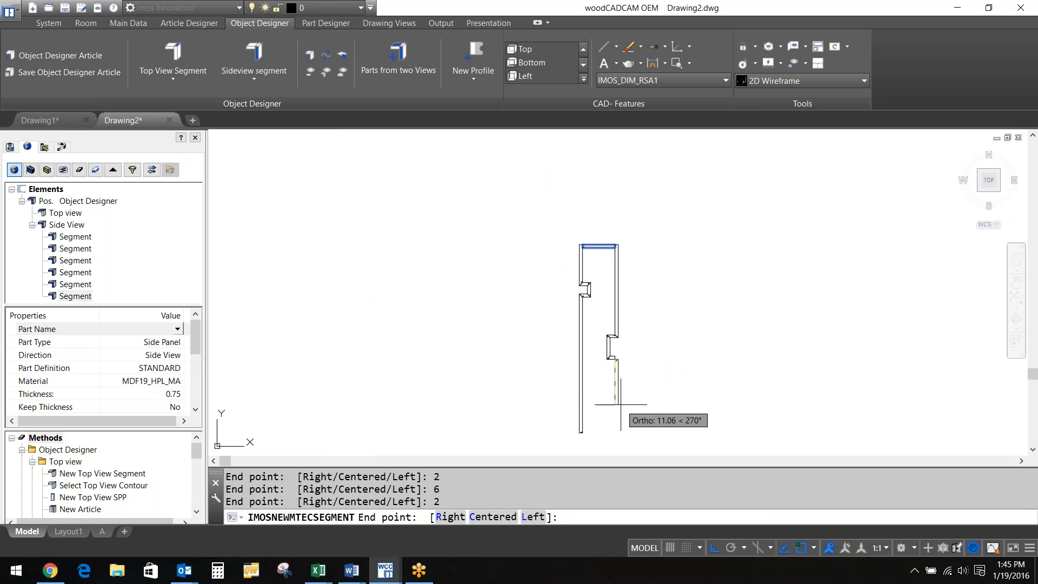
type("14")
key("Return")
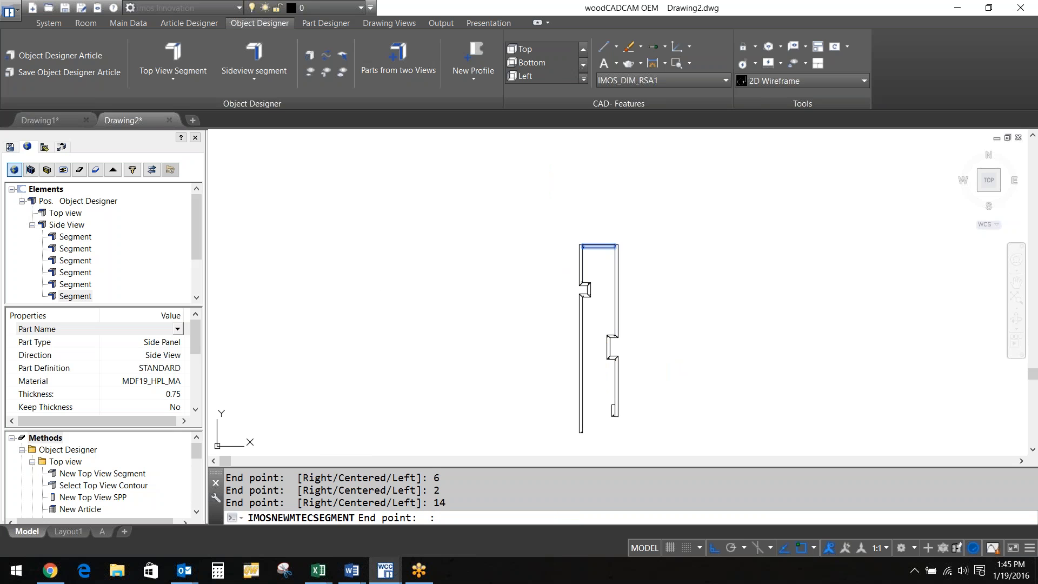
scroll(610, 425, "up", 5)
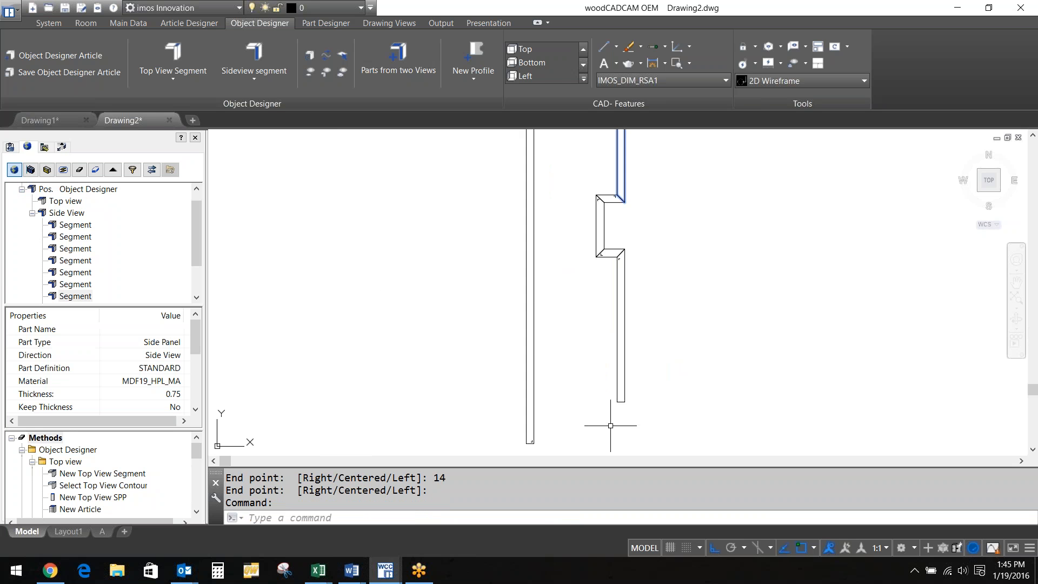
Add a left-aligned 4-unit segment and a 4.75-unit downward segment
key("Return")
left_click(622, 367)
type("1")
key("Return")
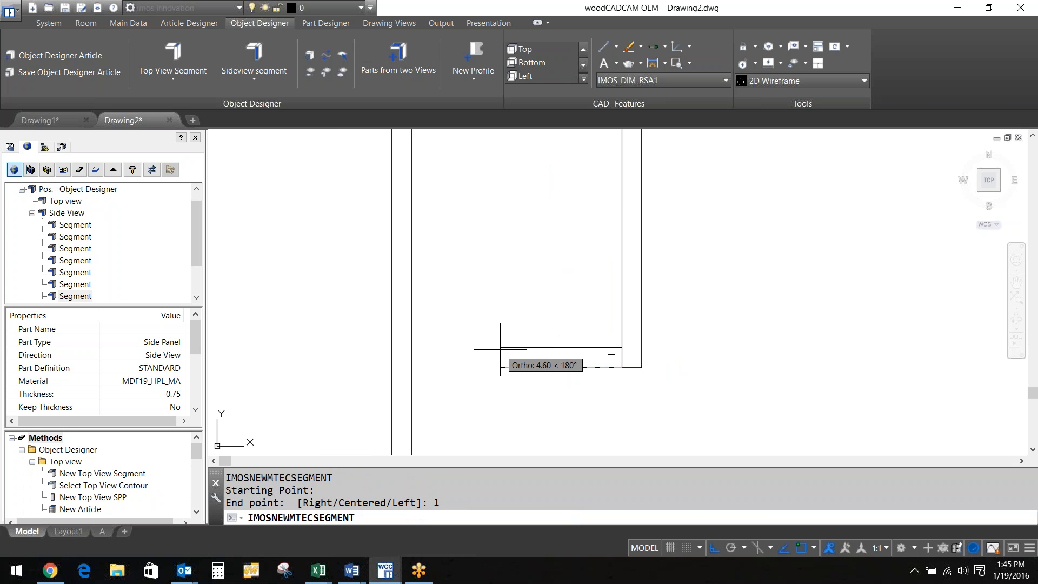
type("4")
key("Return")
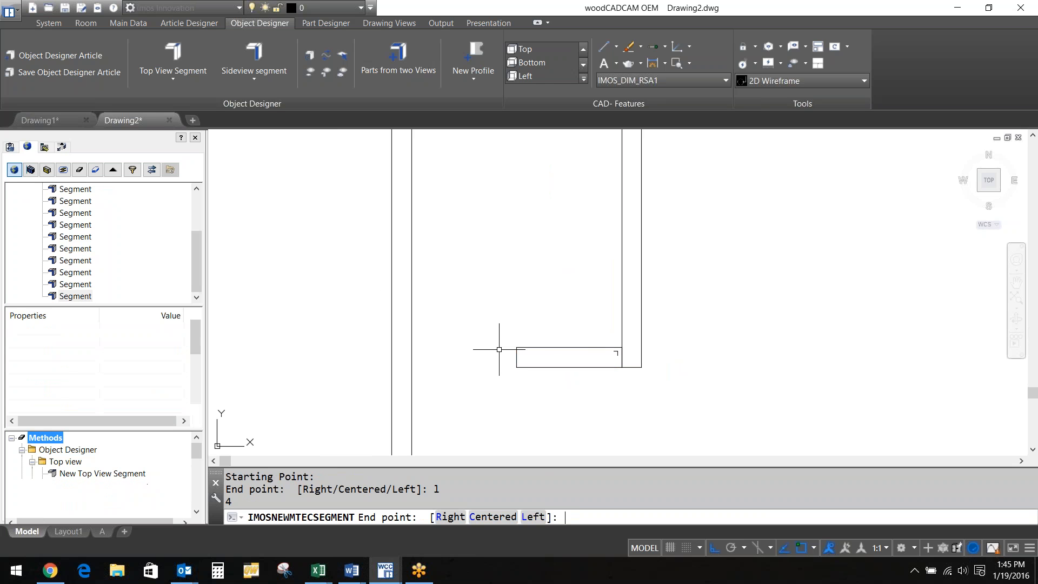
key("Return")
key("Return")
left_click(517, 347)
middle_click_drag(492, 400, 498, 305)
type("4.76")
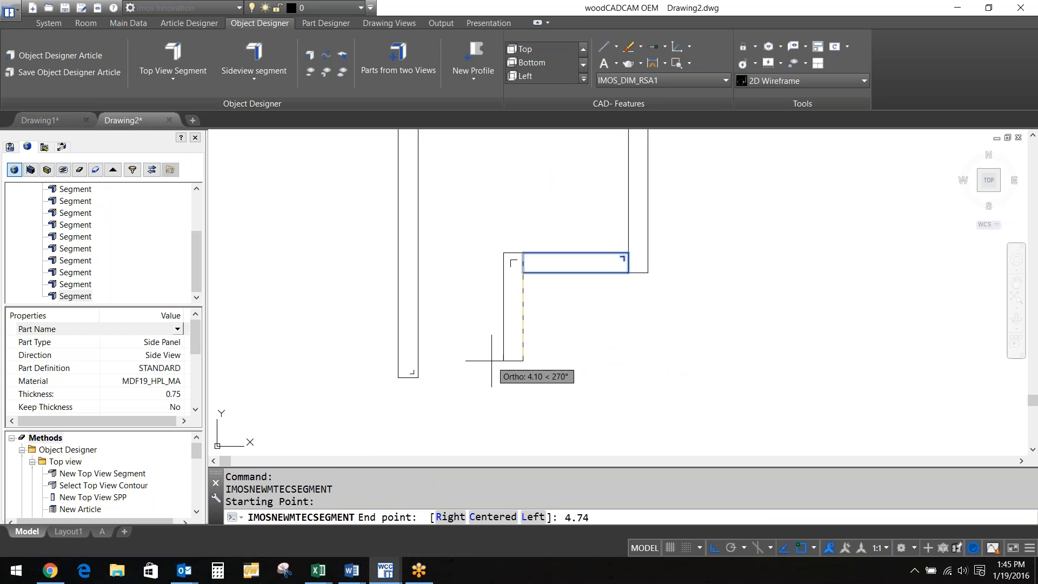
key("BackSpace")
type("5")
key("Return")
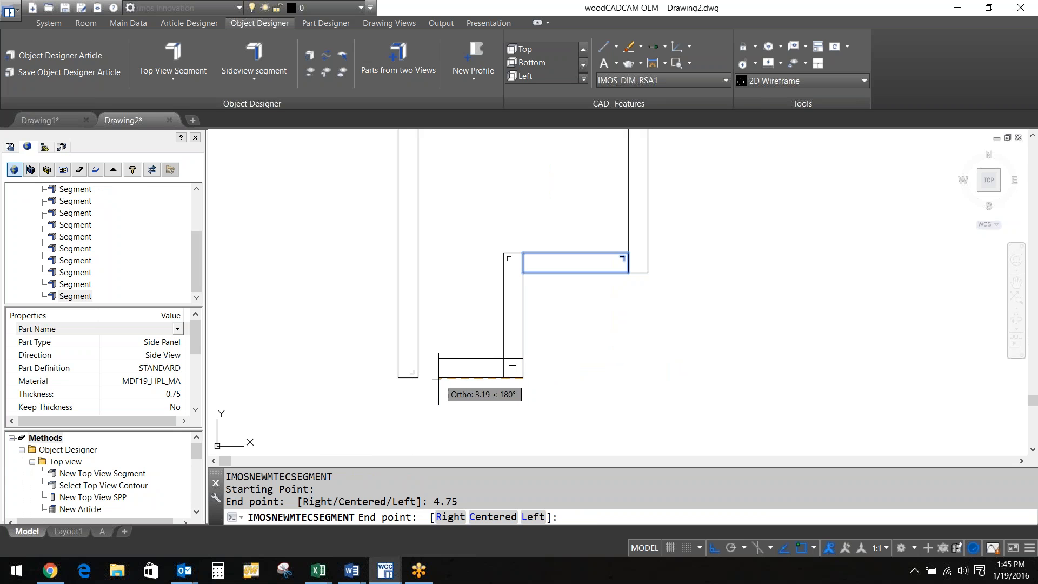
key("Return")
key("Return")
Close the bottom with a leftward segment to the panel's left edge
left_click(503, 378)
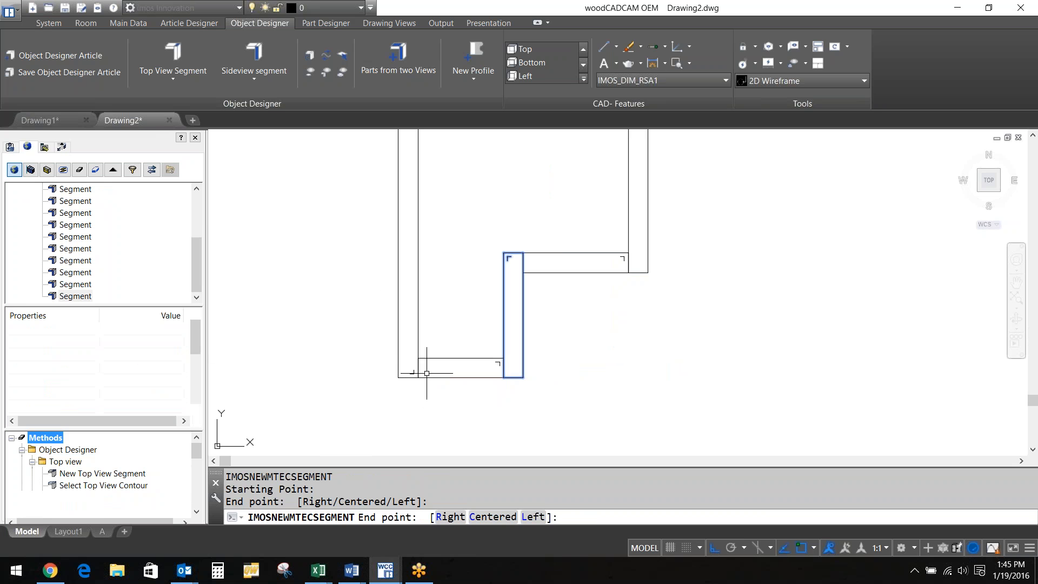
left_click(421, 372)
key("Return")
scroll(479, 236, "down", 2)
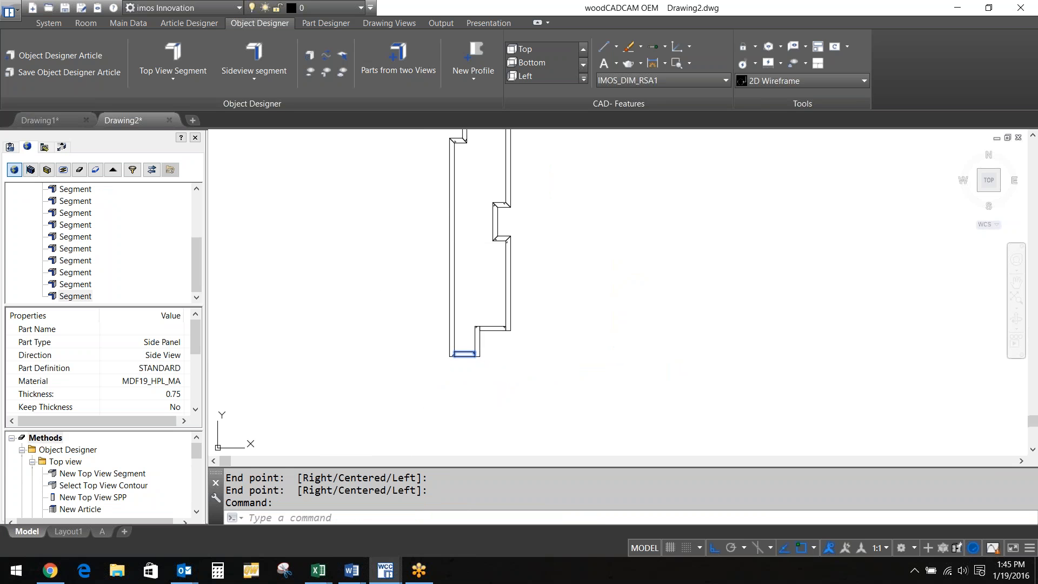
middle_click_drag(480, 237, 477, 299)
scroll(477, 299, "down", 1)
type("BPOLY")
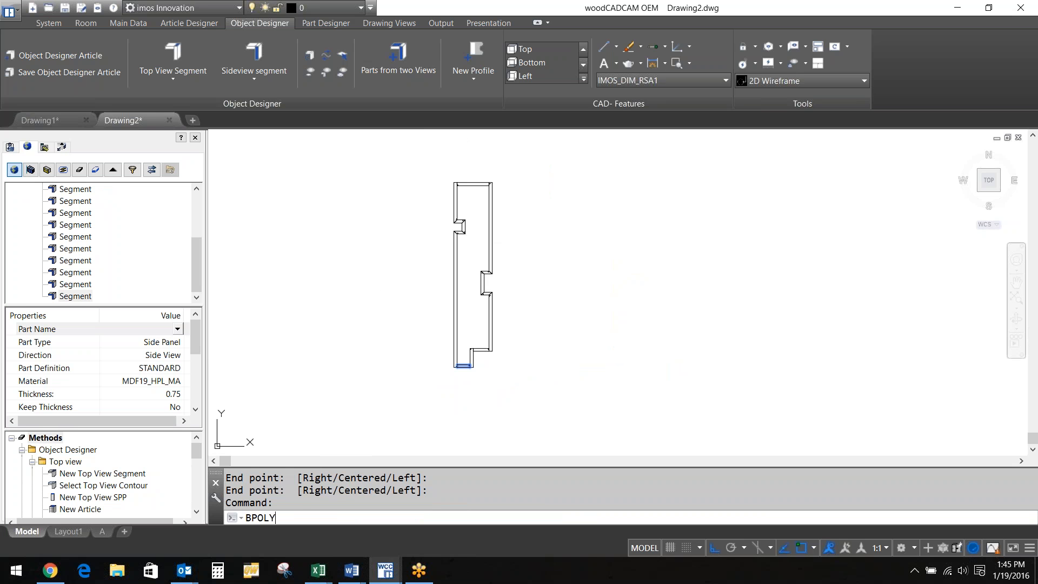
Create the BPOLY boundary around the profile, then abandon a first hide selection
key("Return")
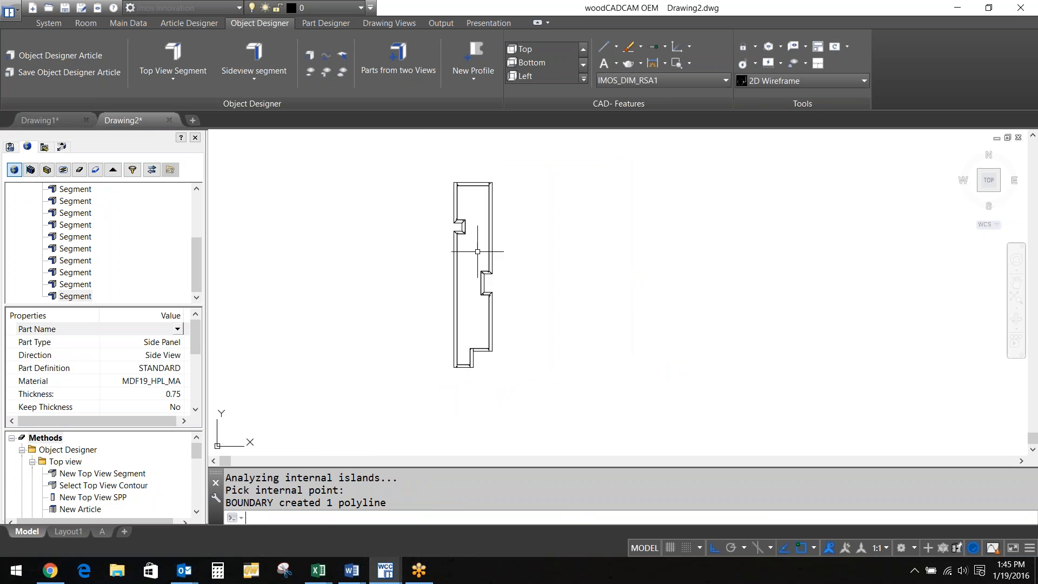
left_click(755, 46)
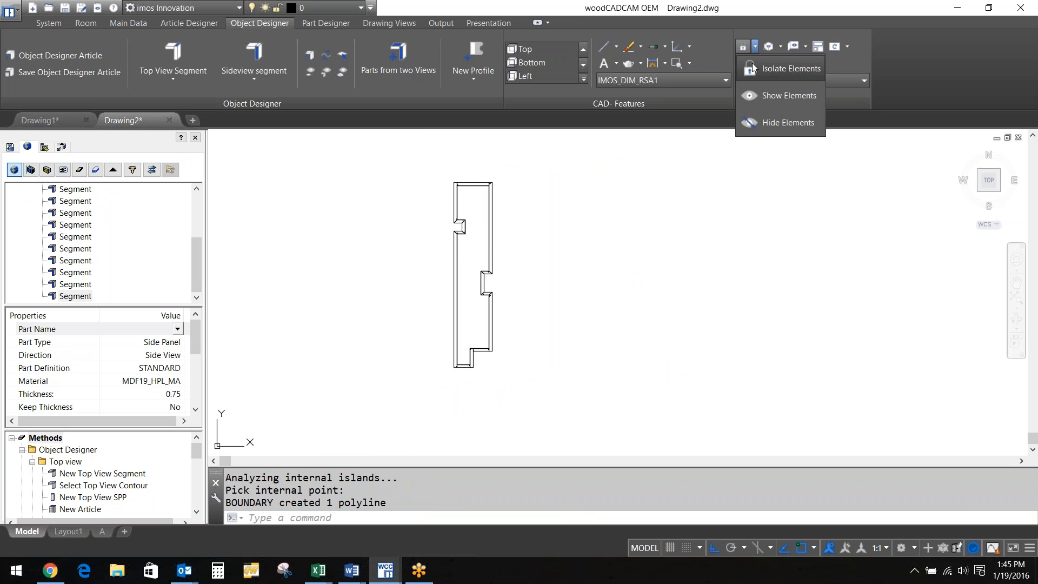
left_click(776, 119)
left_click(473, 184)
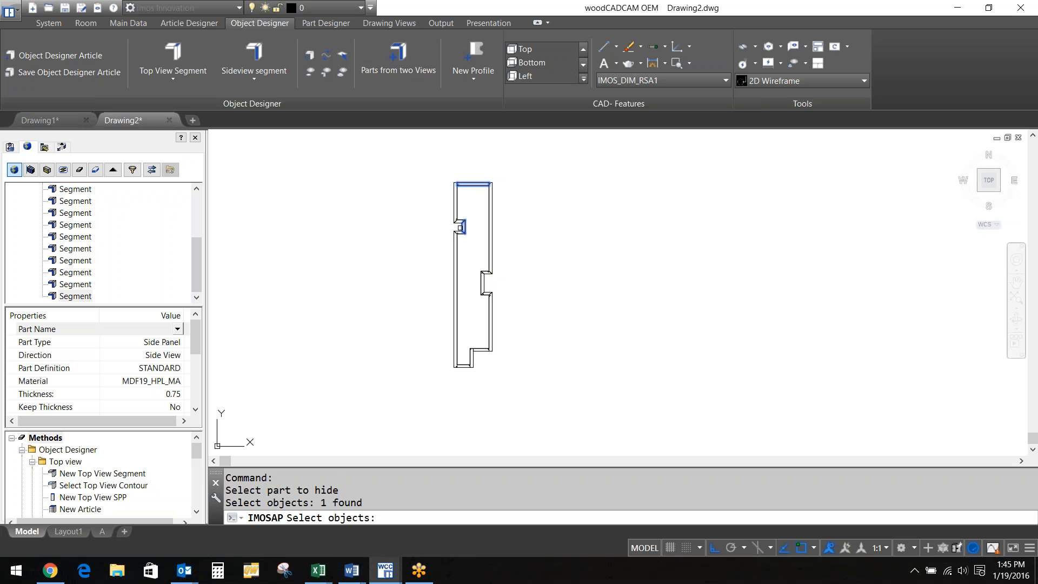
left_click(457, 227)
left_click(480, 284)
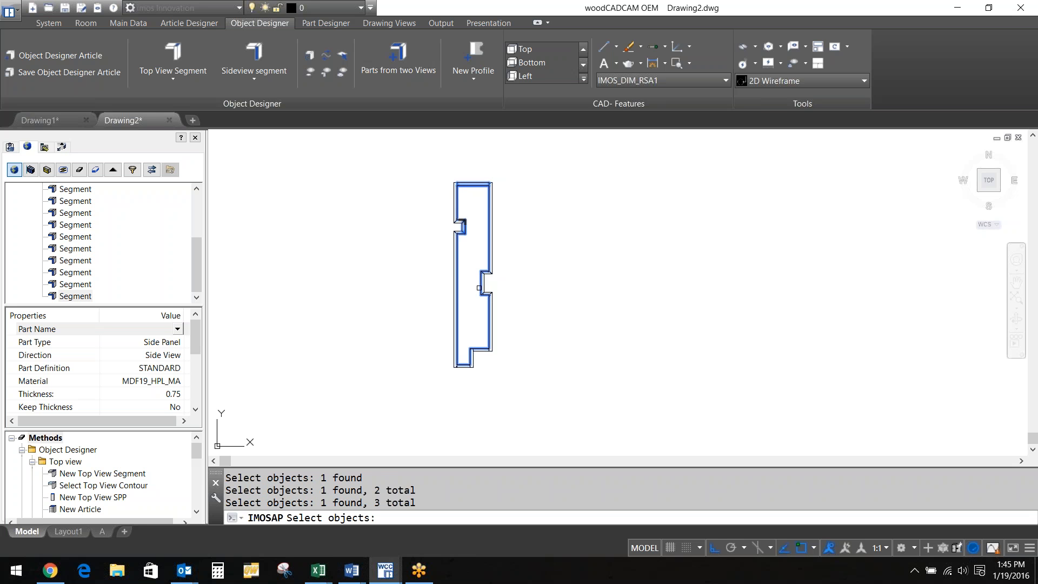
key("Escape")
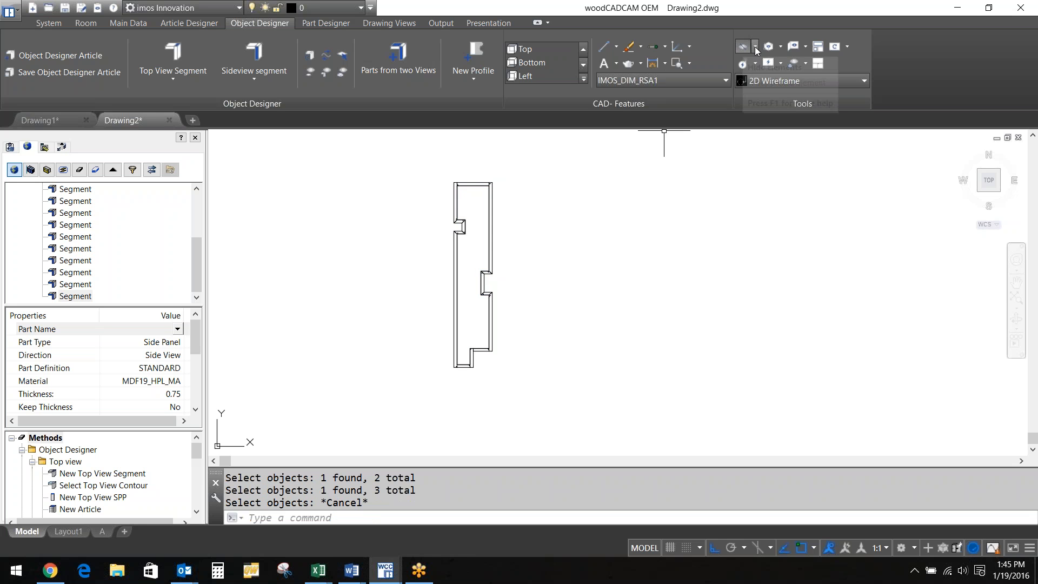
Hide the top, left notch, right notch and bottom segment pieces
left_click(780, 63)
left_click(777, 119)
left_click(471, 183)
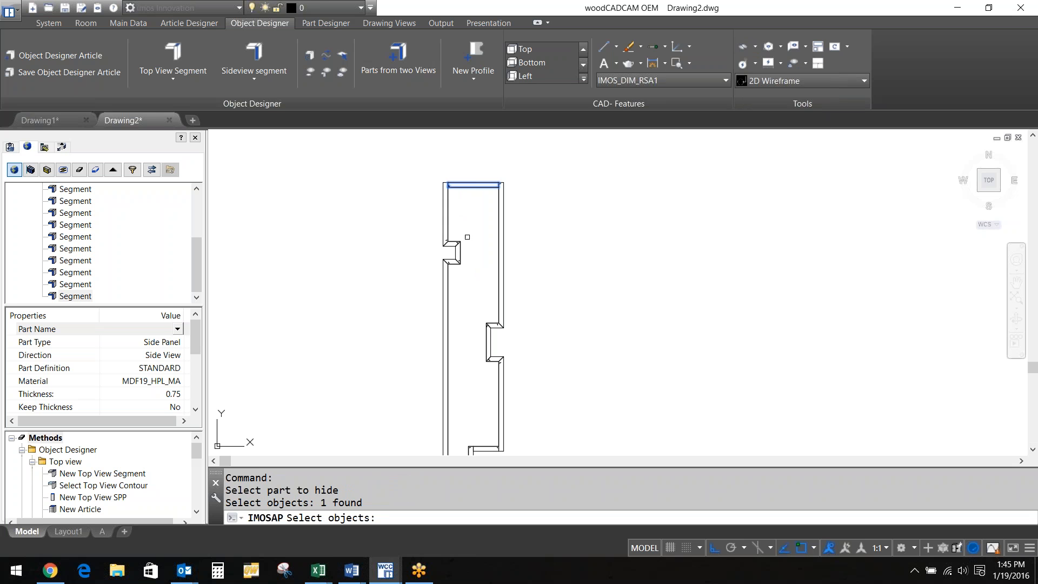
scroll(445, 260, "up", 4)
scroll(445, 260, "up", 2)
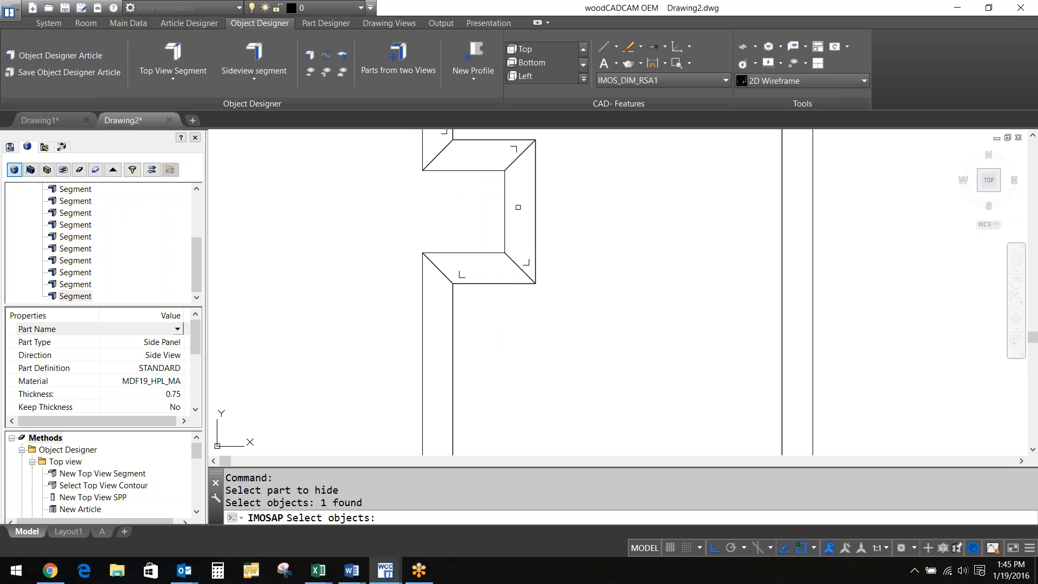
left_click(517, 206)
scroll(506, 214, "down", 5)
scroll(525, 266, "up", 3)
left_click(510, 281)
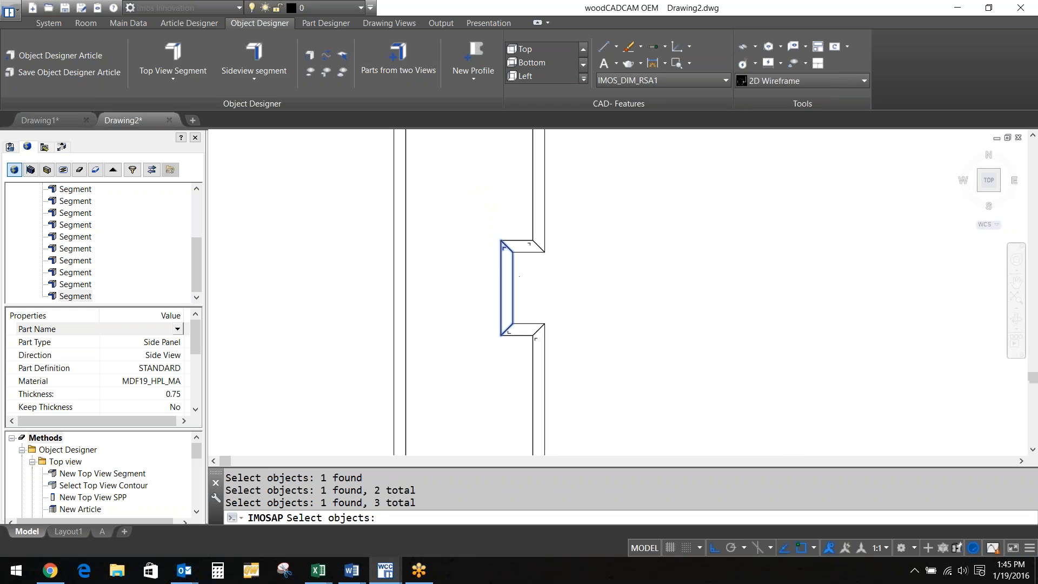
scroll(454, 269, "down", 5)
scroll(428, 412, "up", 3)
scroll(428, 412, "up", 5)
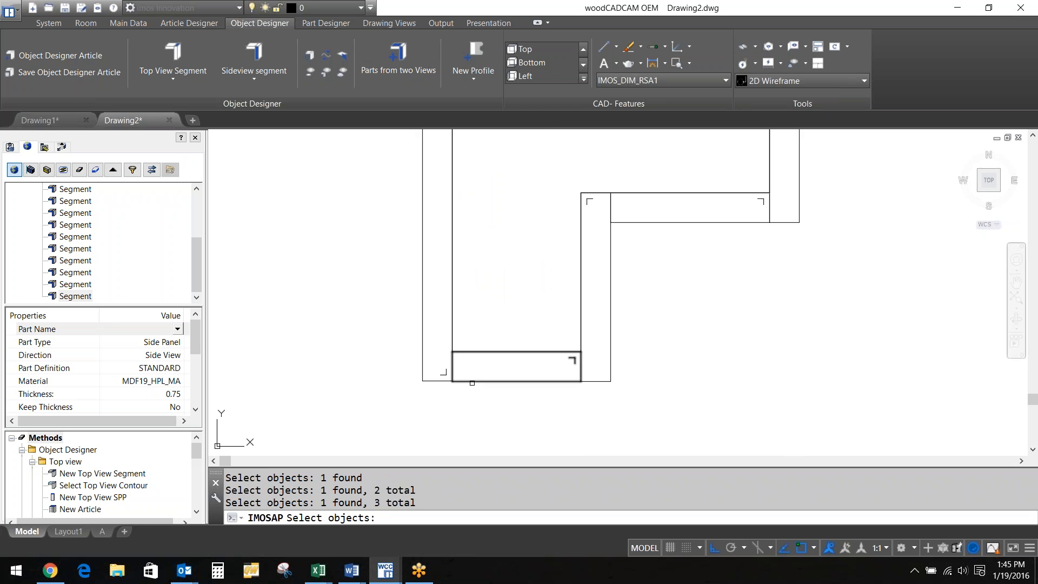
left_click(487, 381)
key("Return")
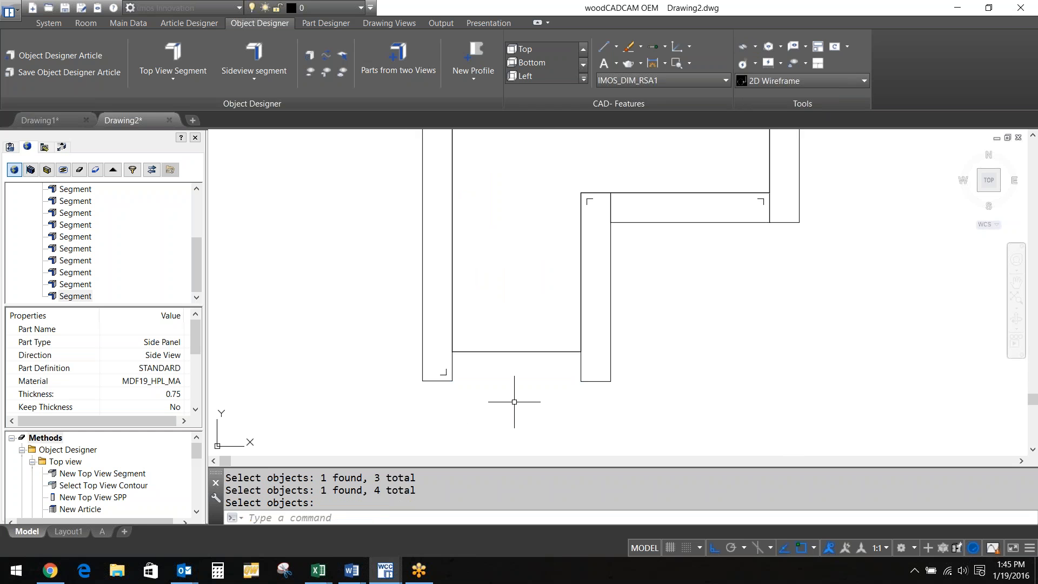
Select the profile outline and grab its top midpoint grip
scroll(540, 235, "down", 4)
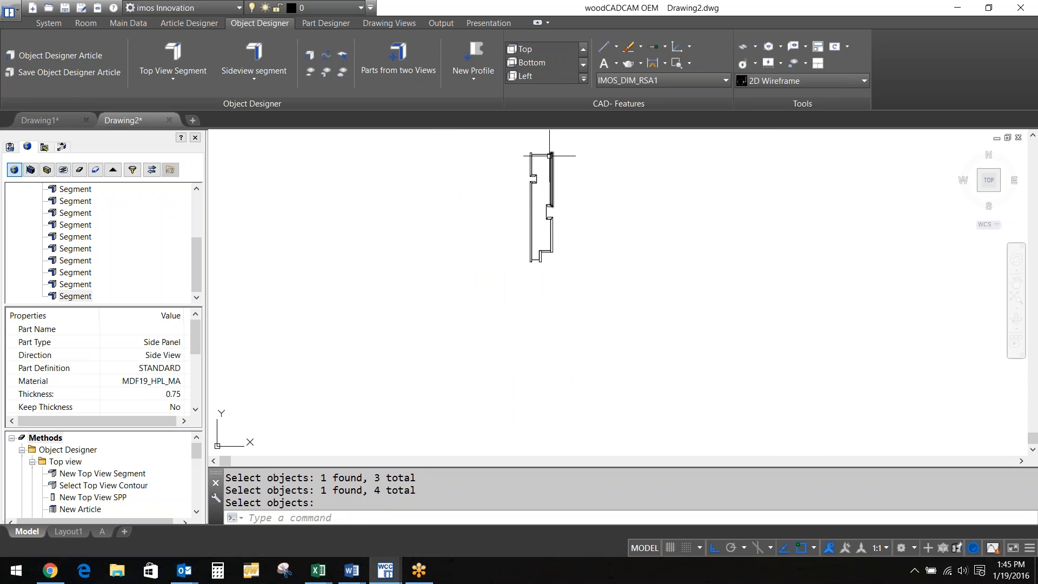
scroll(533, 166, "up", 2)
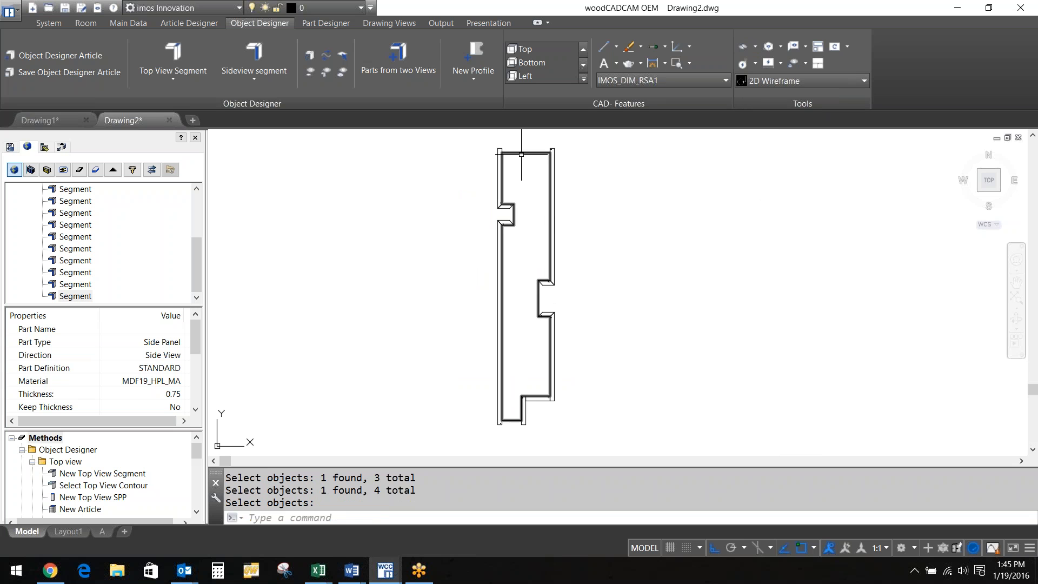
left_click(521, 154)
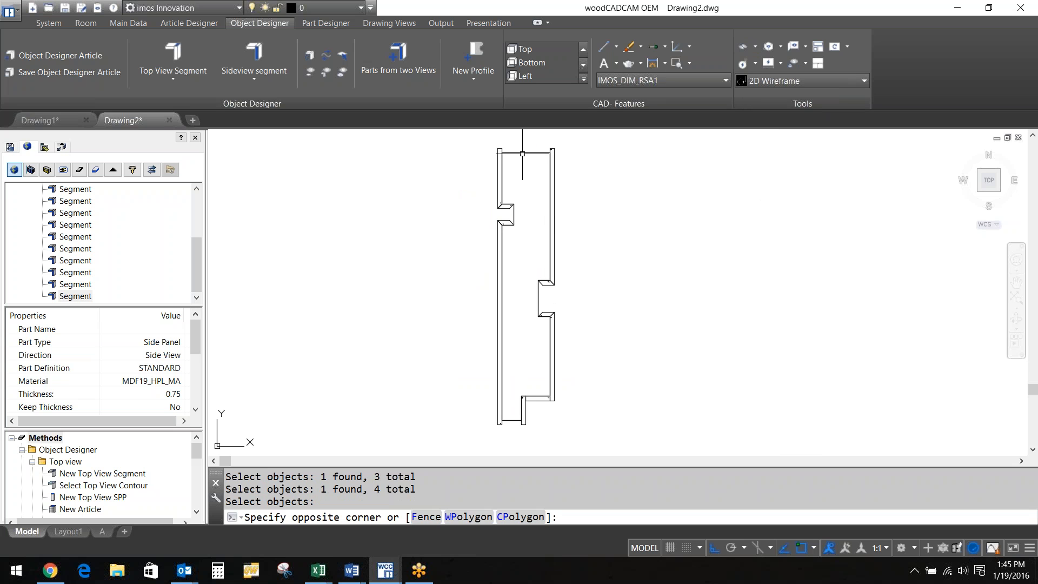
left_click(526, 153)
left_click(525, 153)
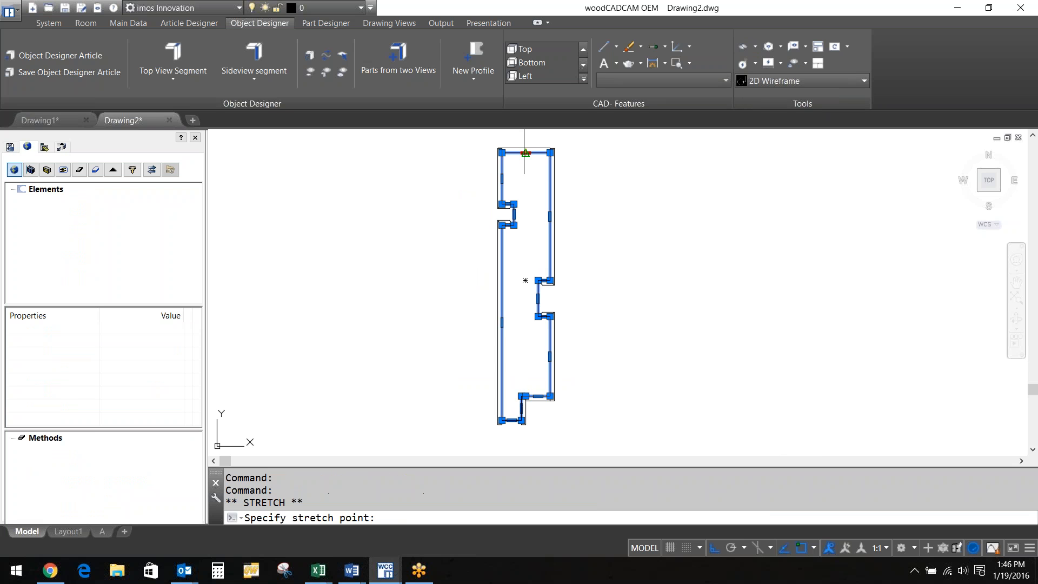
Stretch the top grip and the bottom notch by 0.25 each
type(".25")
key("Return")
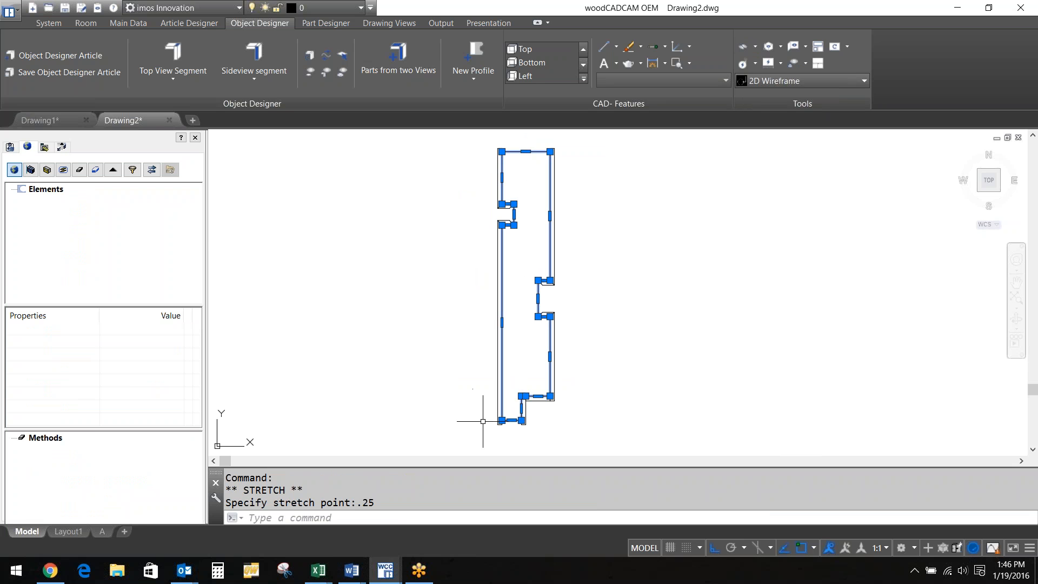
left_click(512, 420)
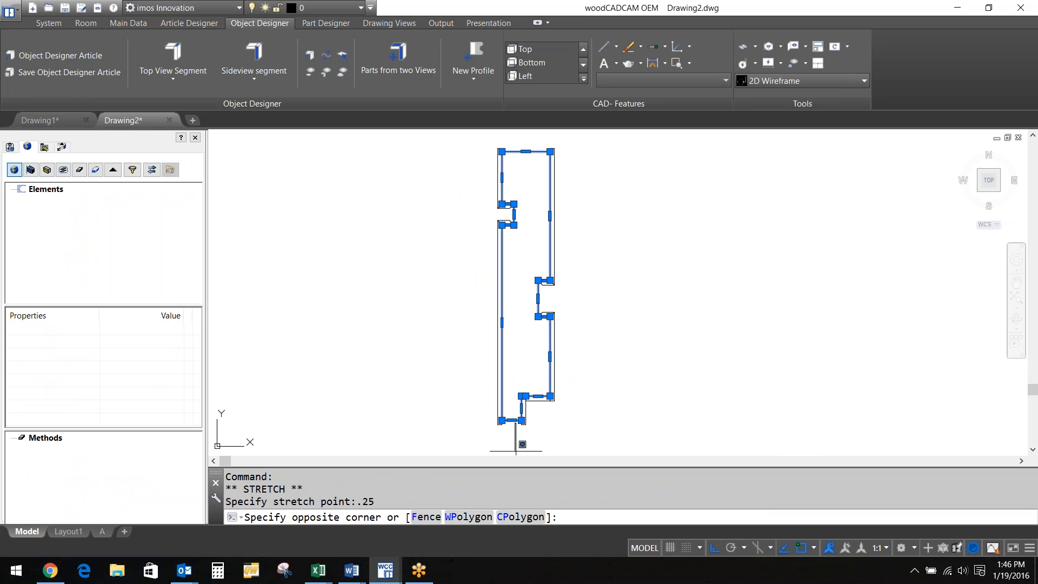
key("Escape")
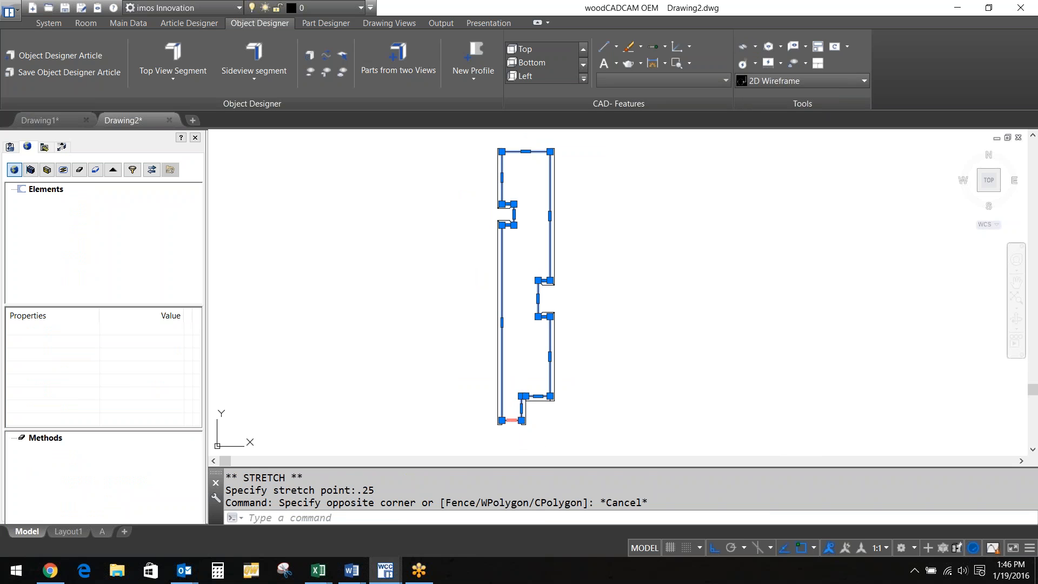
left_click(512, 420)
type(".25")
key("Return")
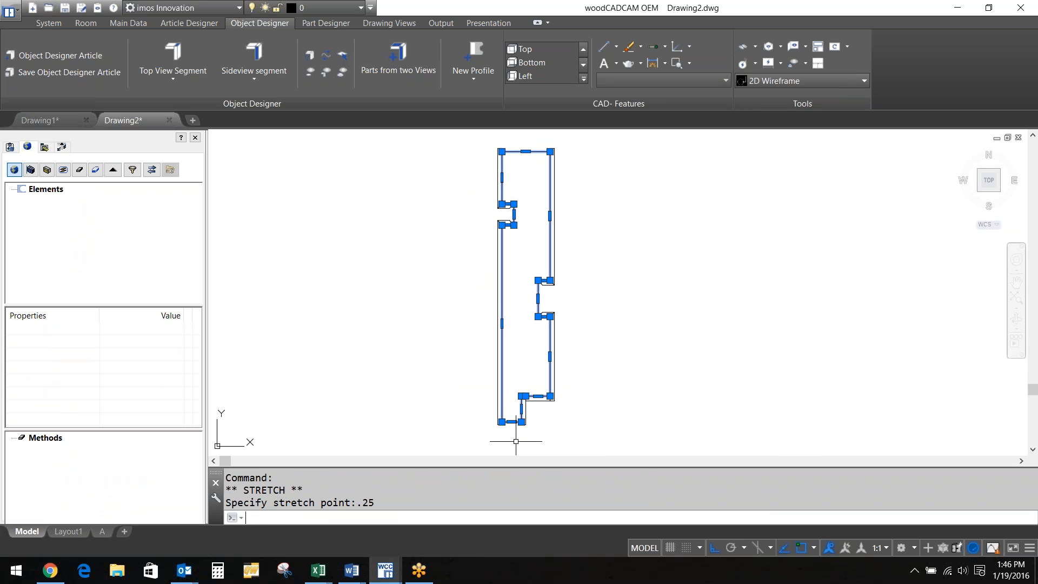
Widen the middle and upper notches by 0.25 each, then show the hidden elements
left_click(538, 298)
type(".25")
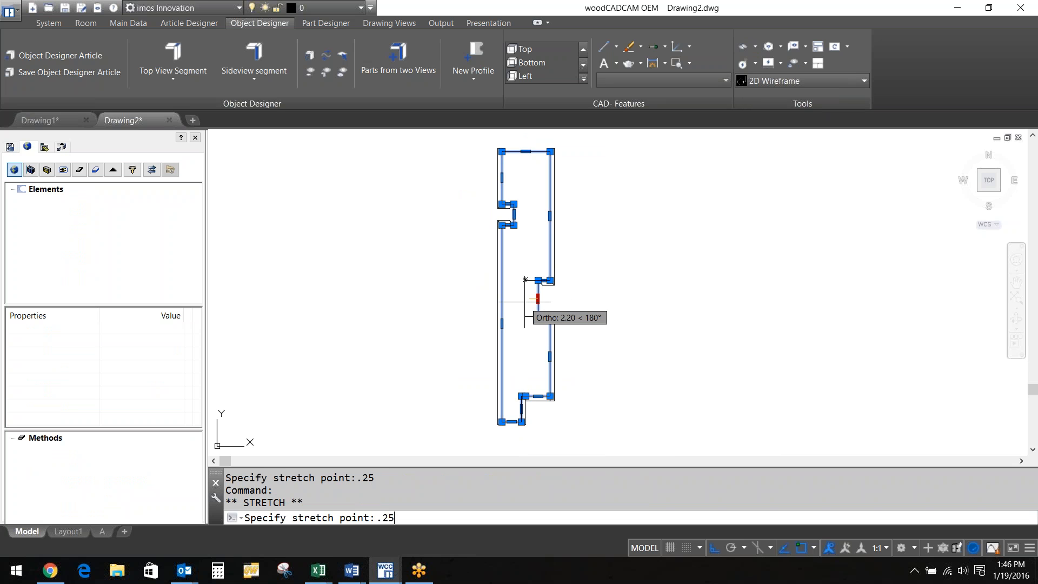
key("Return")
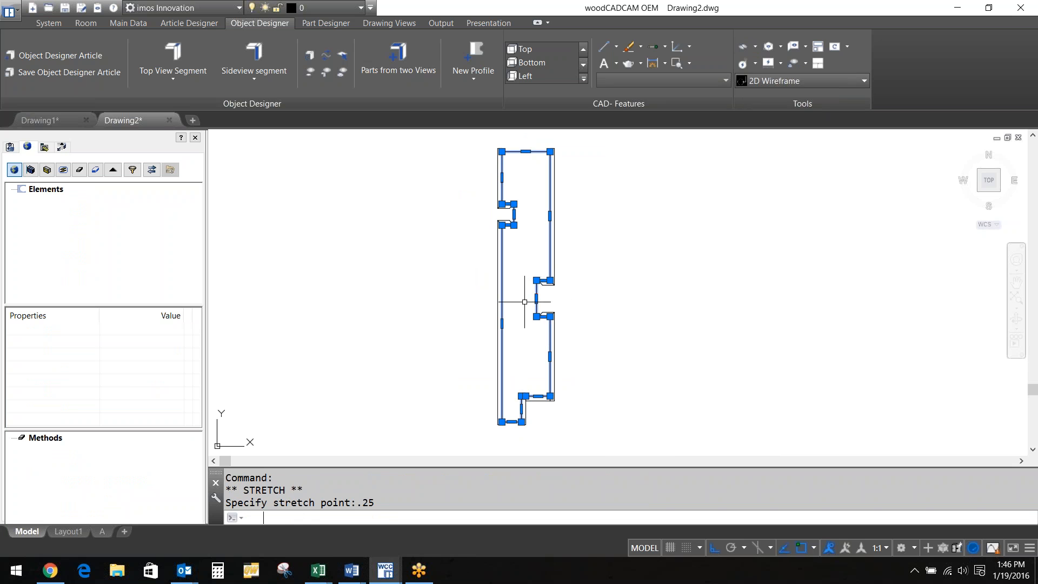
left_click(514, 214)
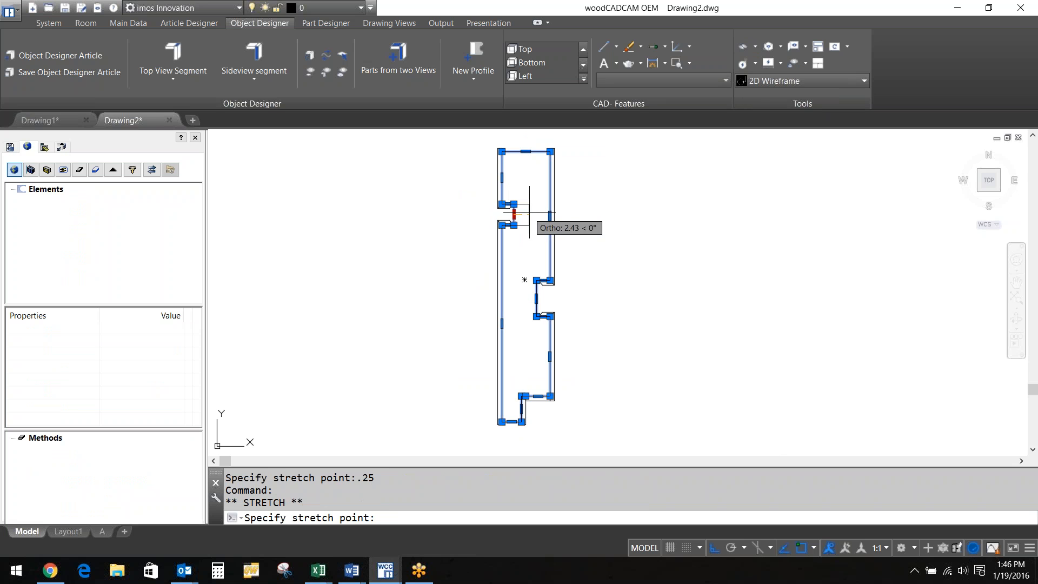
type(".25")
key("Return")
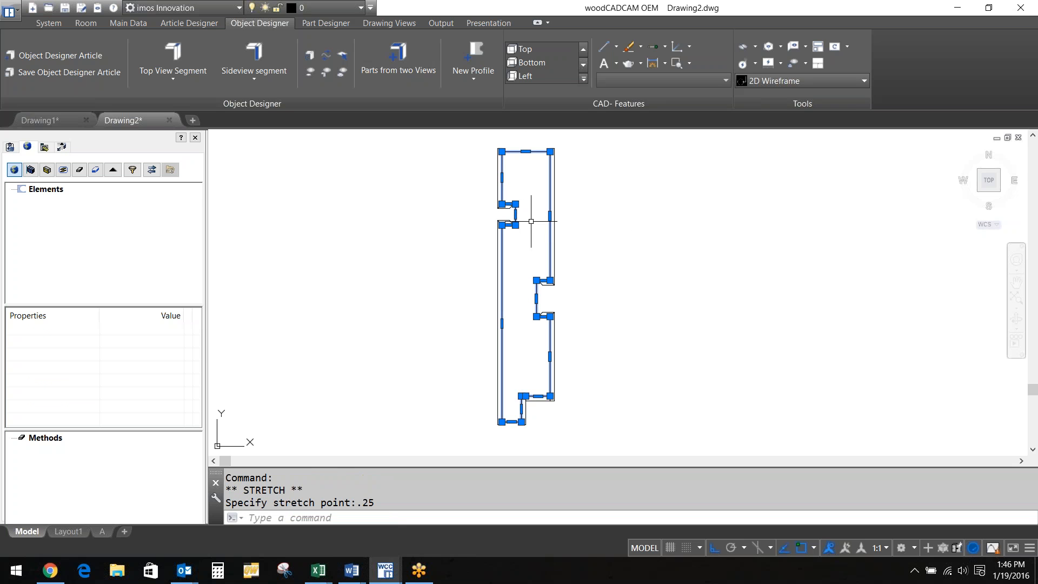
left_click(754, 47)
left_click(781, 95)
Start Parts from two Views and pick the notched side-panel profile contour
scroll(424, 254, "down", 3)
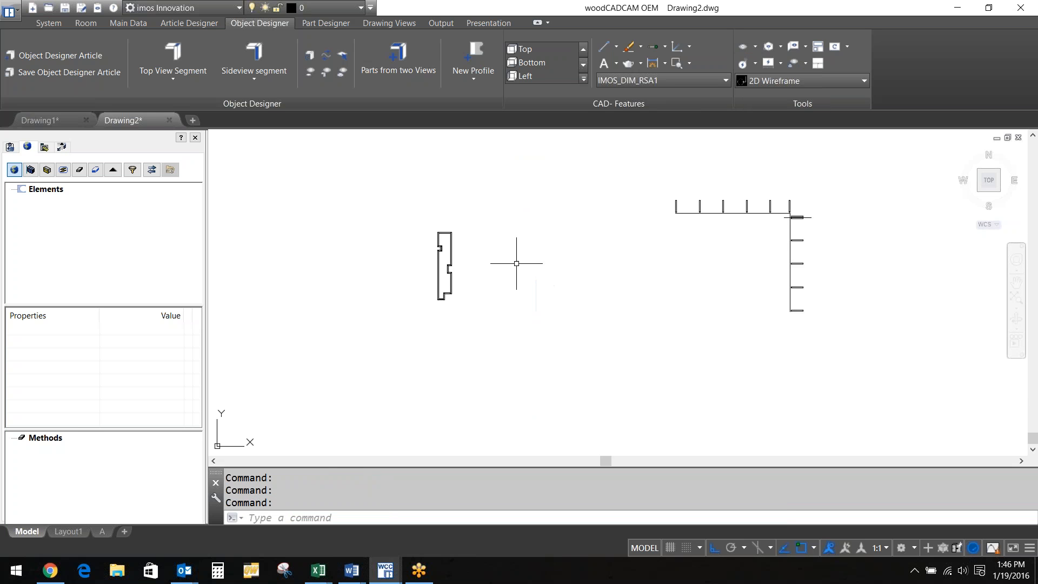
middle_click_drag(591, 255, 536, 255)
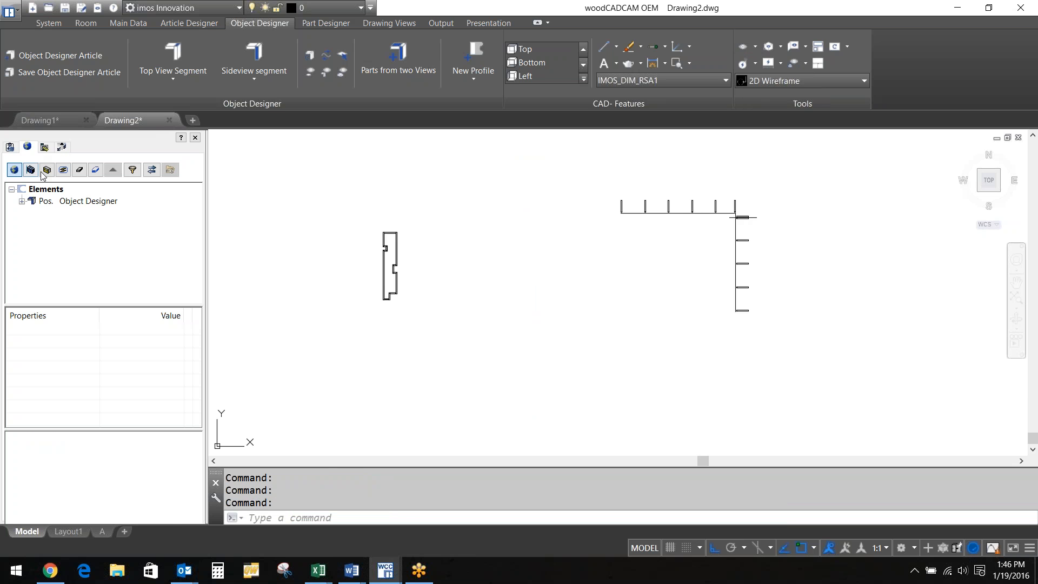
left_click(78, 200)
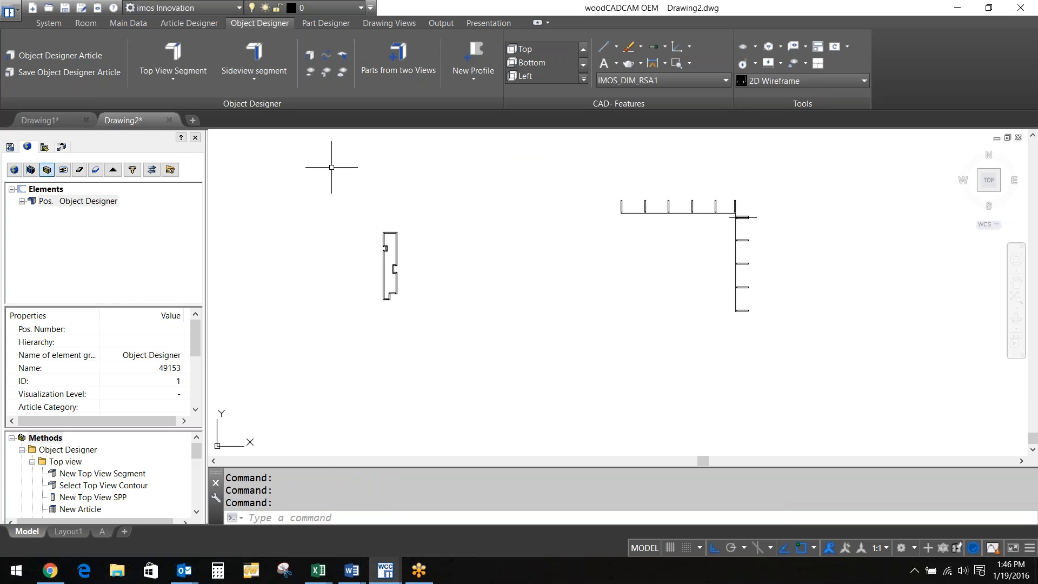
left_click(398, 60)
scroll(390, 243, "up", 8)
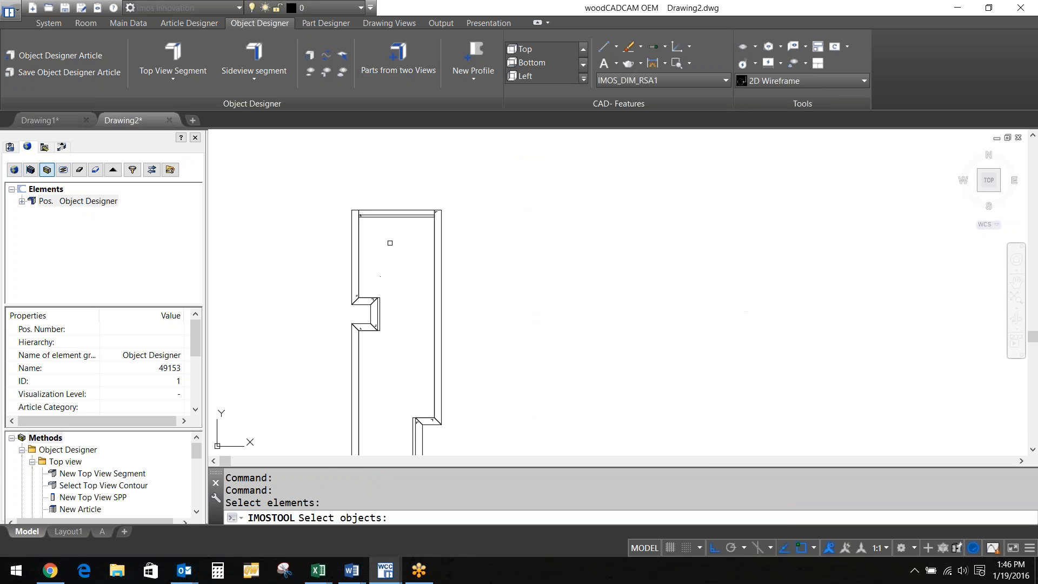
scroll(390, 223, "up", 5)
left_click(387, 202)
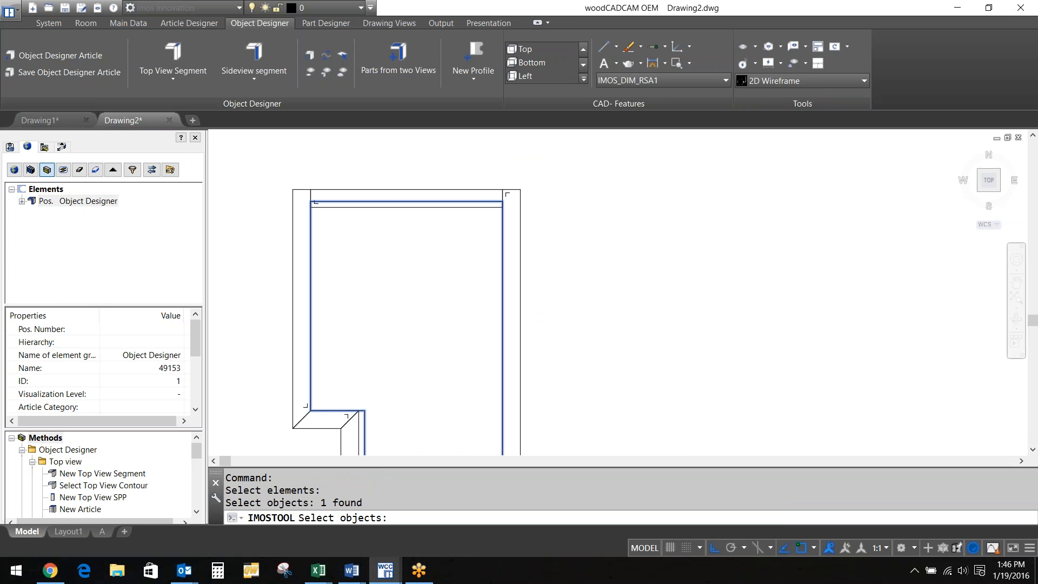
Window-select the L-shaped layout lines, remove the two extra lines with R, and generate the panels
scroll(373, 242, "down", 10)
scroll(605, 234, "down", 4)
left_click(631, 296)
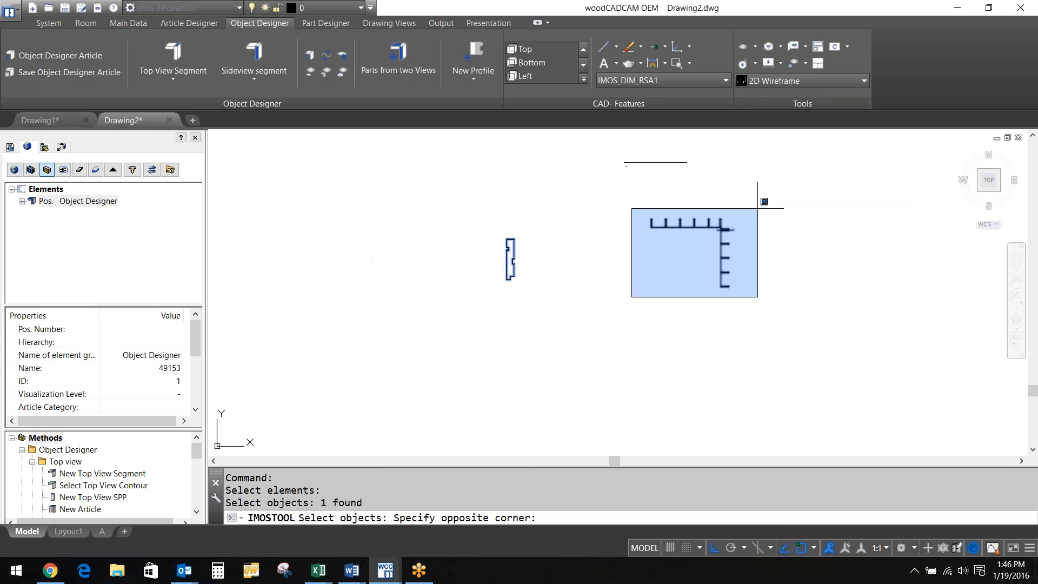
left_click(764, 201)
type("r")
key("Return")
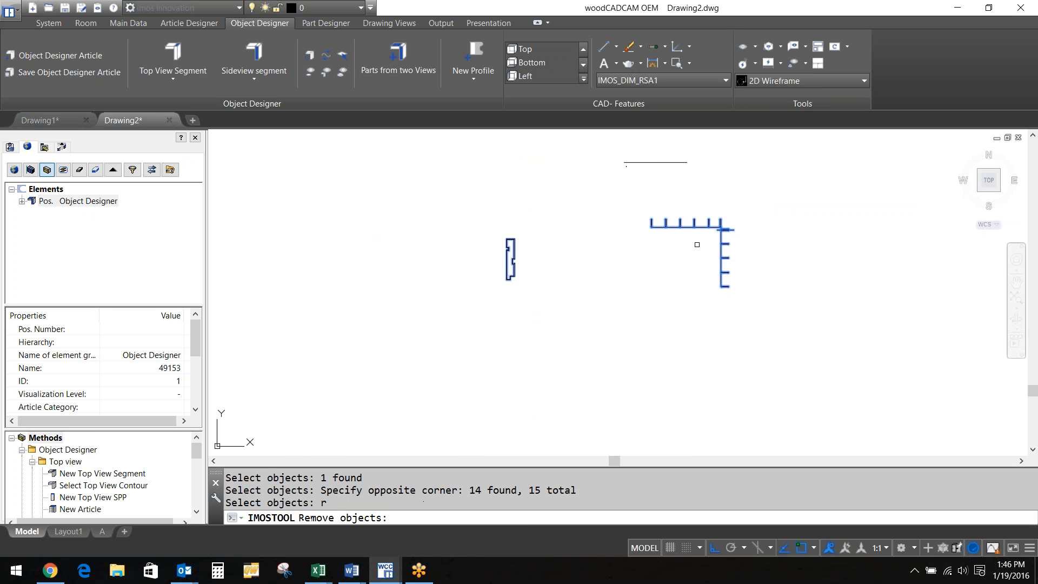
left_click(722, 238)
left_click(722, 229)
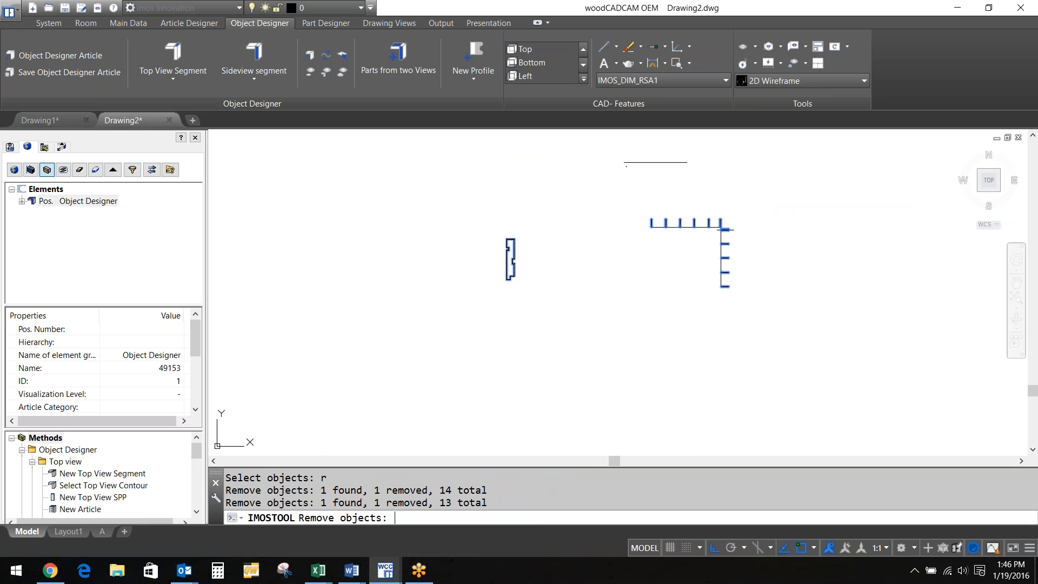
key("Return")
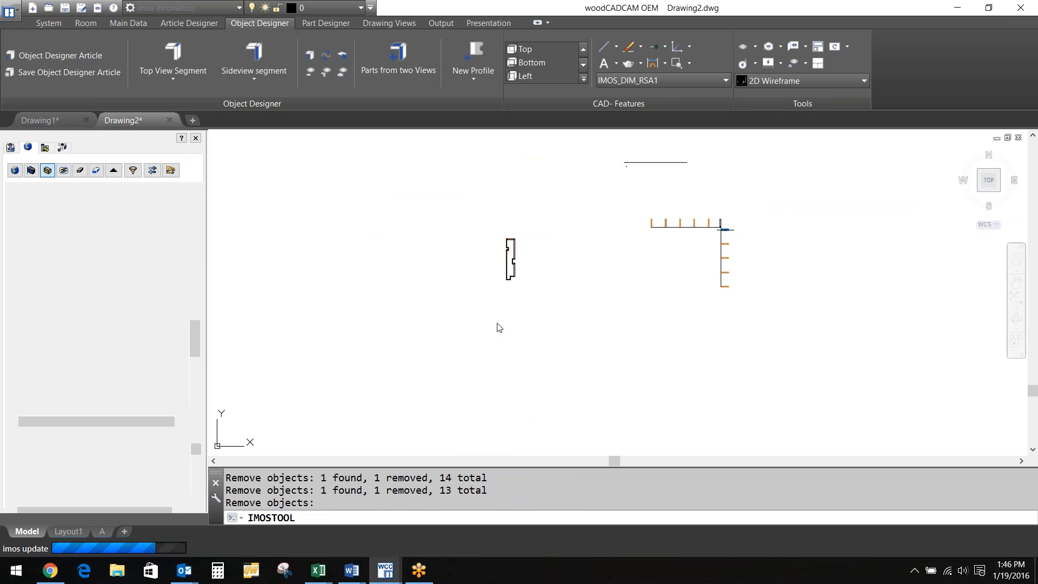
Dismiss the undefined-elements notice, view the panels from the back, and select them all
left_click(987, 156)
left_click(623, 284)
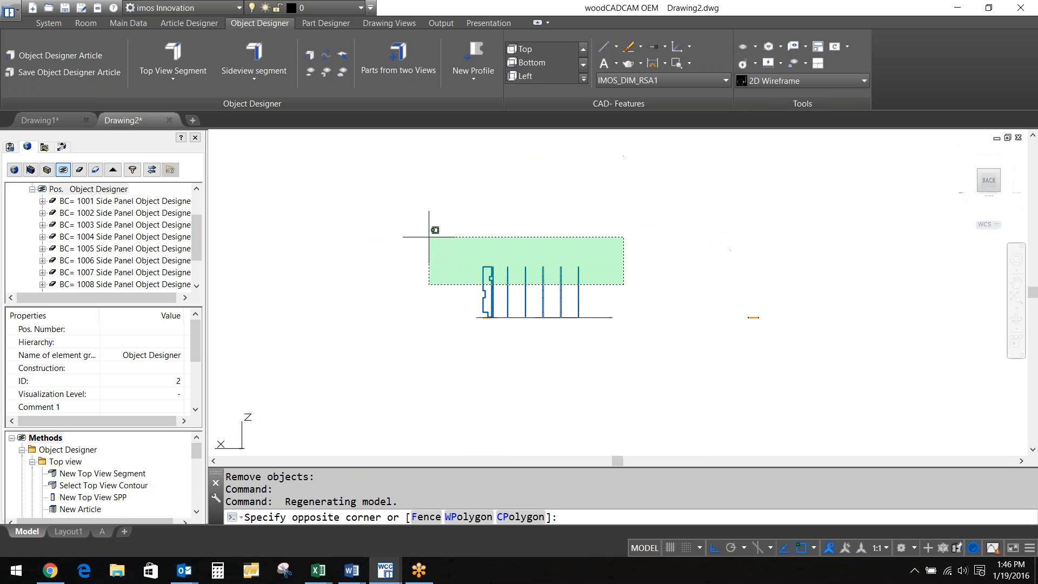
left_click(429, 237)
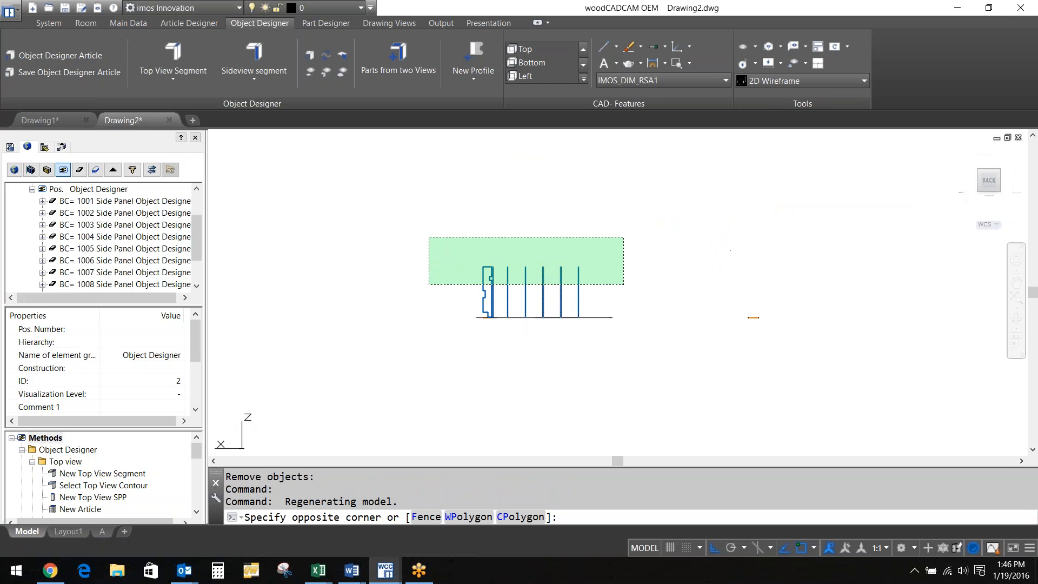
left_click(192, 381)
left_click(190, 386)
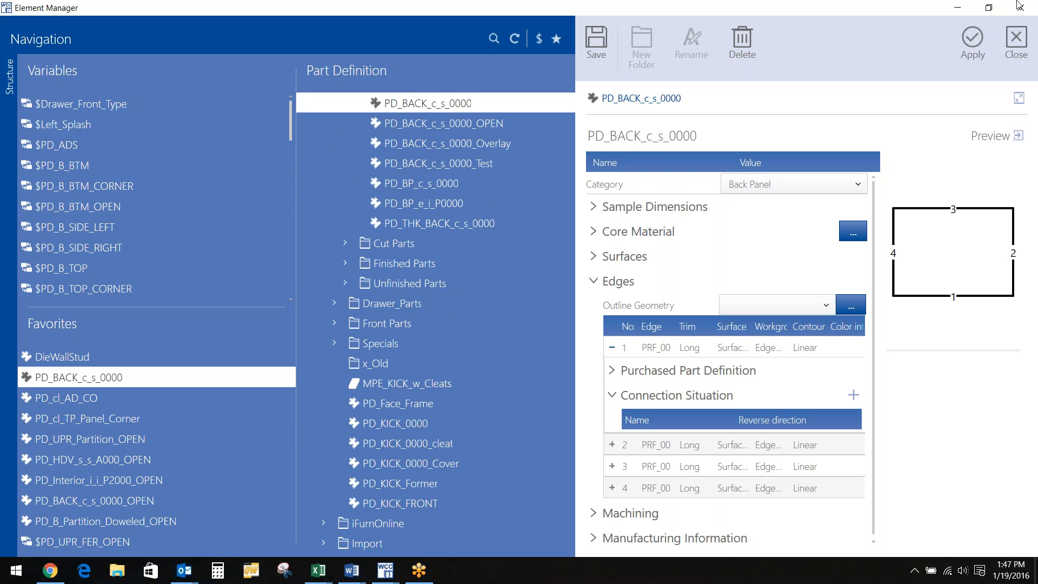
left_click(1020, 37)
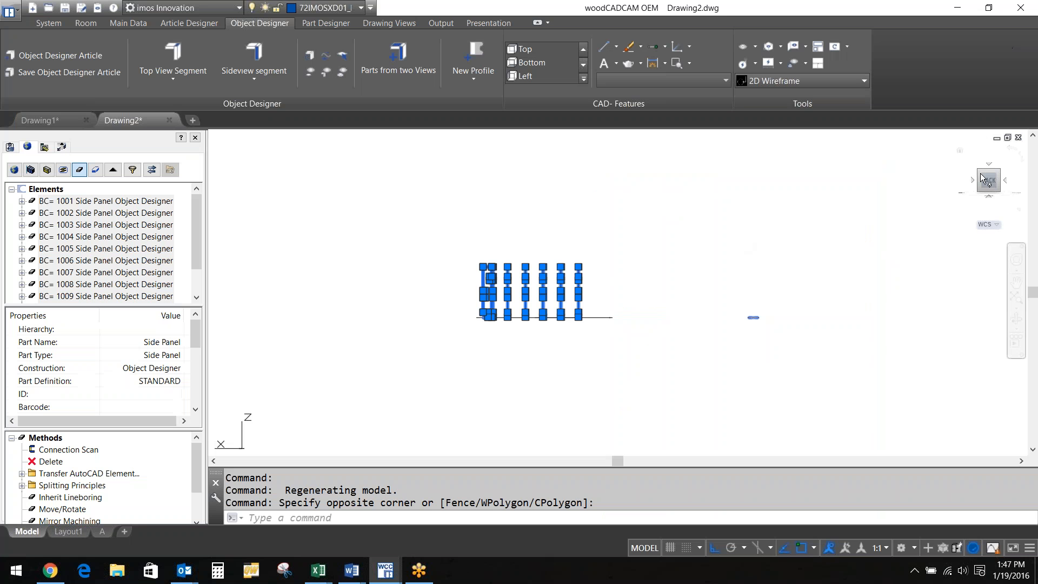
Switch to Top view, rotate it 90 degrees and back to north-up, then clear the selection
left_click(989, 163)
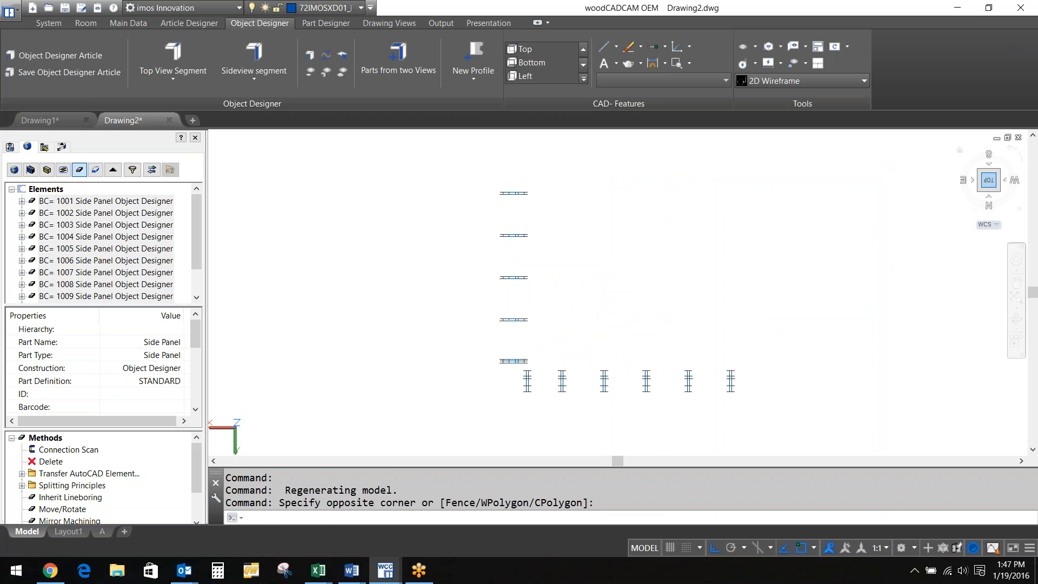
left_click(1022, 162)
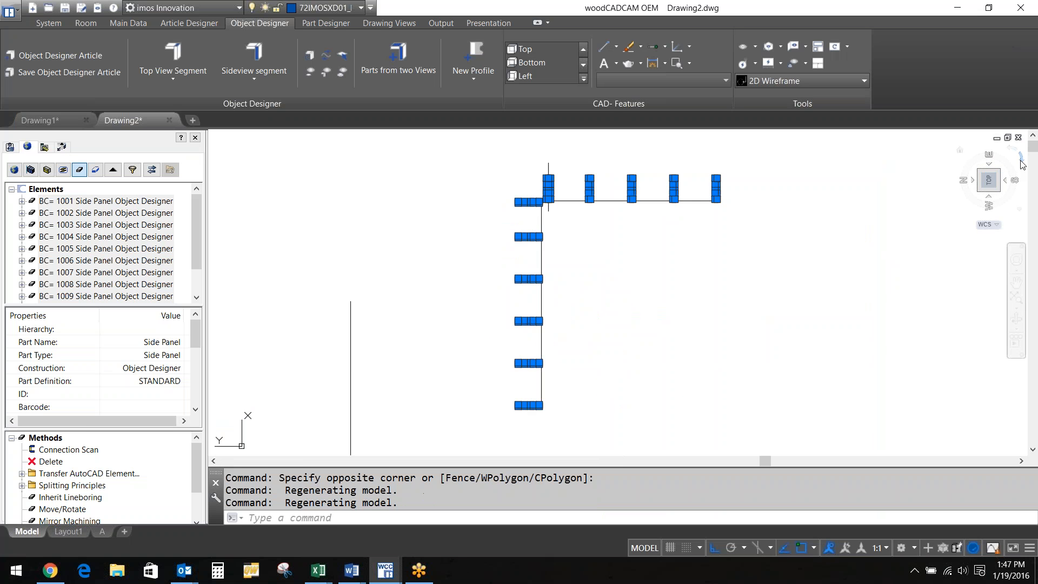
left_click(1021, 162)
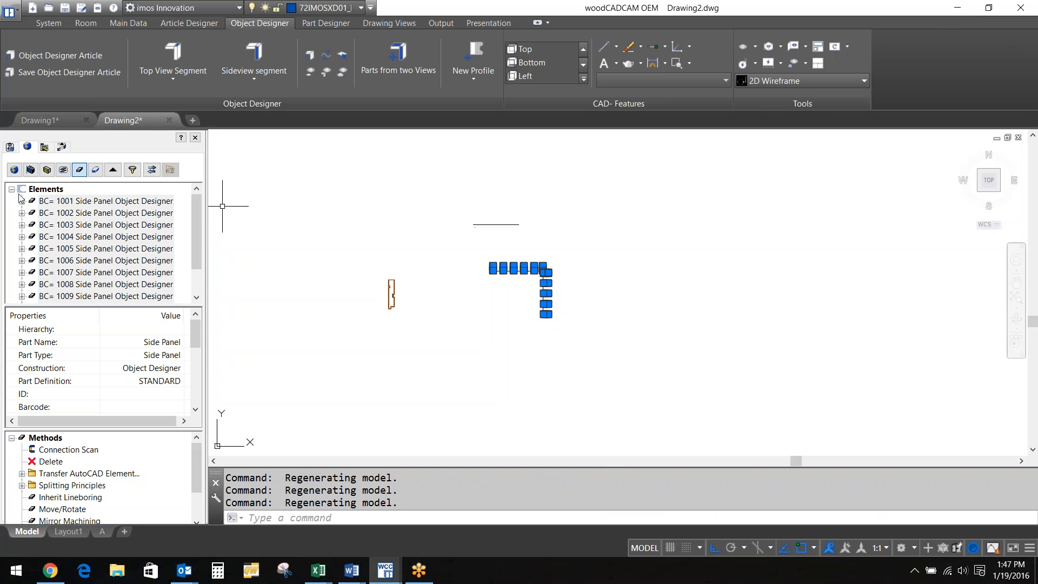
key("Escape")
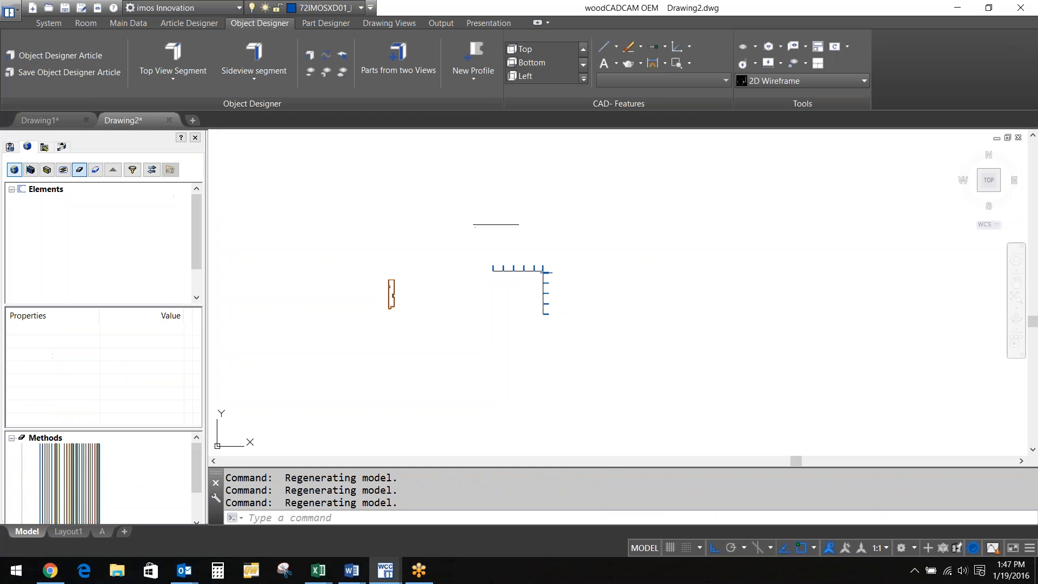
Rerun Parts from two Views, window-selecting the side-panel profile plus the horizontal layout line
left_click(80, 204)
left_click(363, 327)
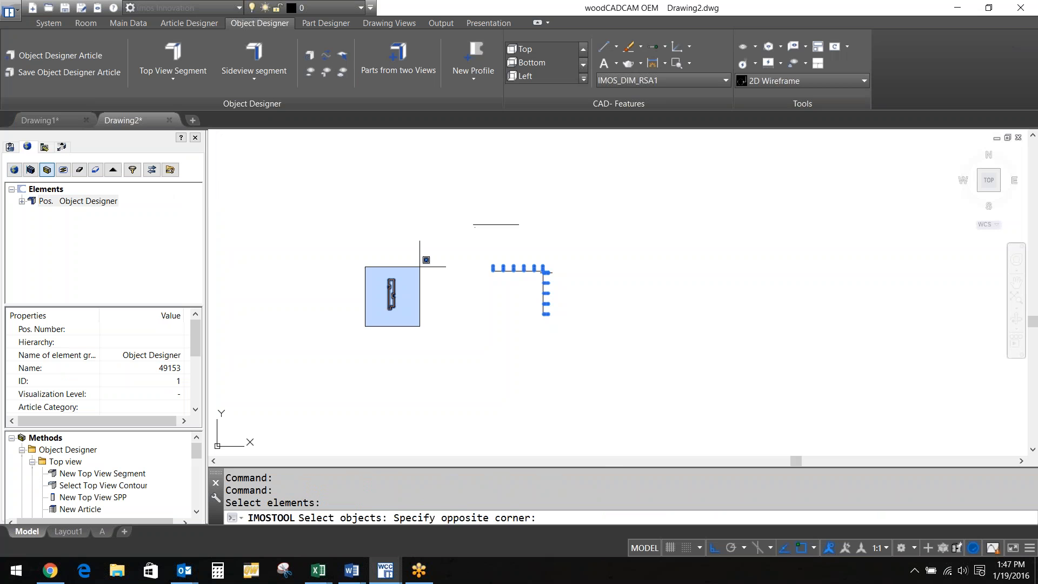
left_click(421, 258)
scroll(512, 275, "up", 5)
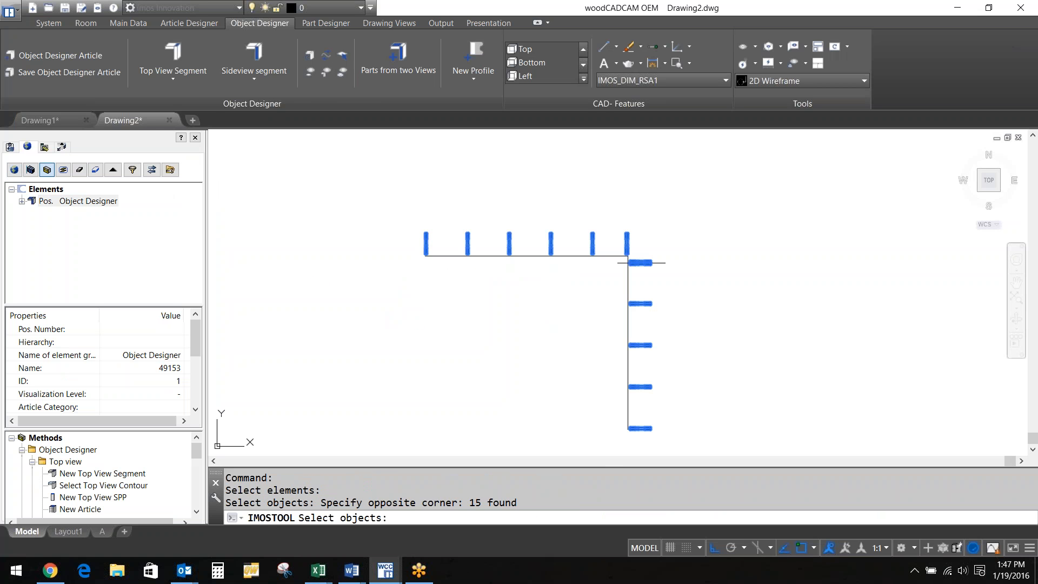
left_click(487, 255)
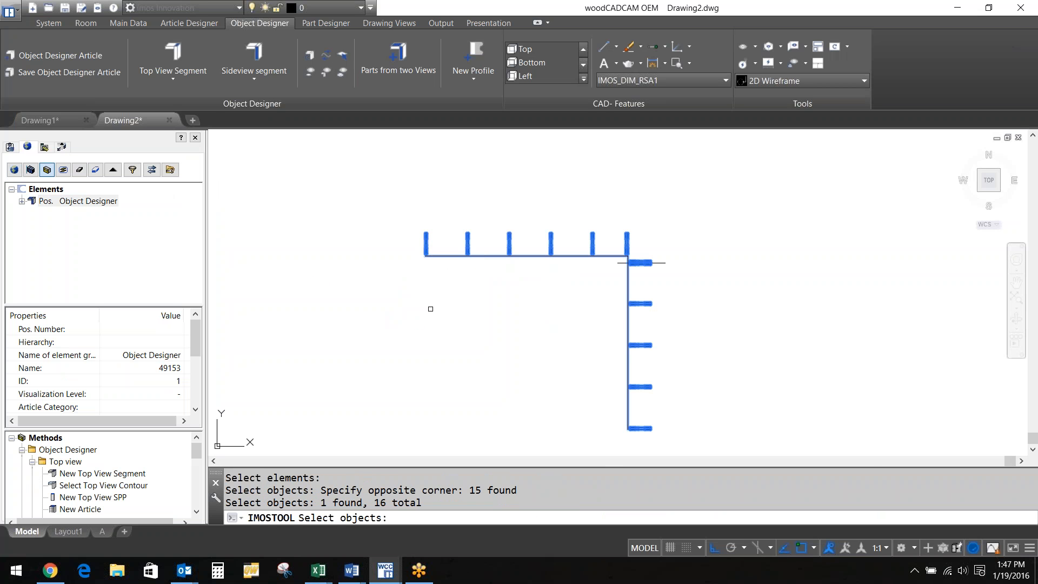
scroll(431, 308, "down", 5)
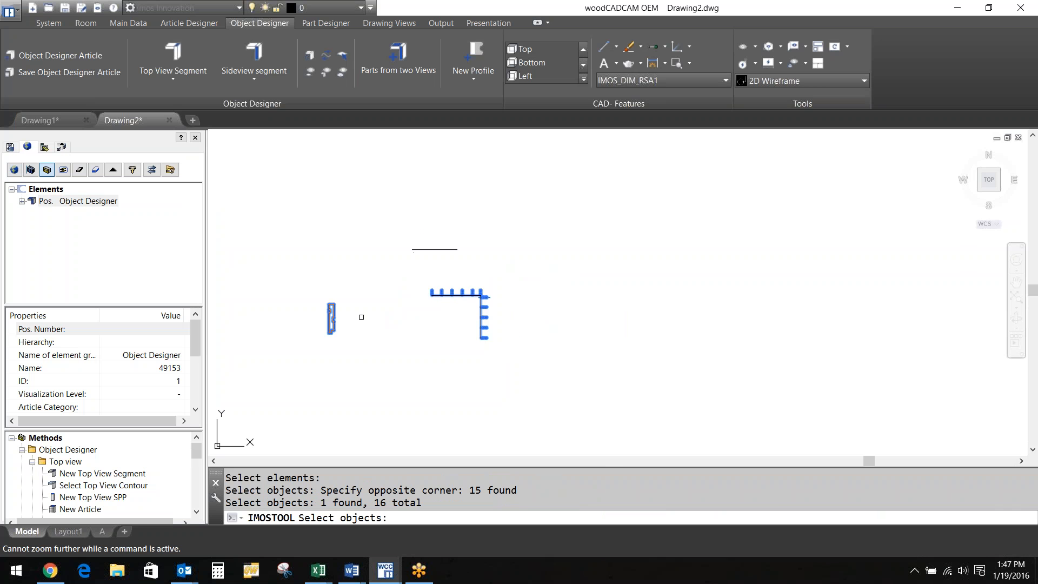
scroll(361, 317, "up", 5)
Finish the selection and anchor the generated parts at the profile's snapped bottom corner
type("r")
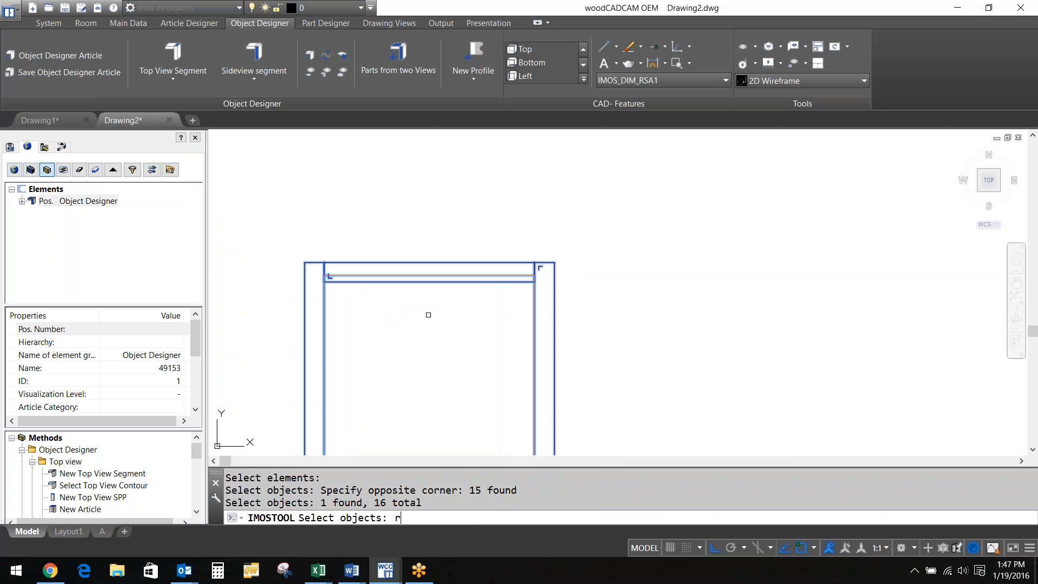
key("Return")
scroll(428, 314, "up", 3)
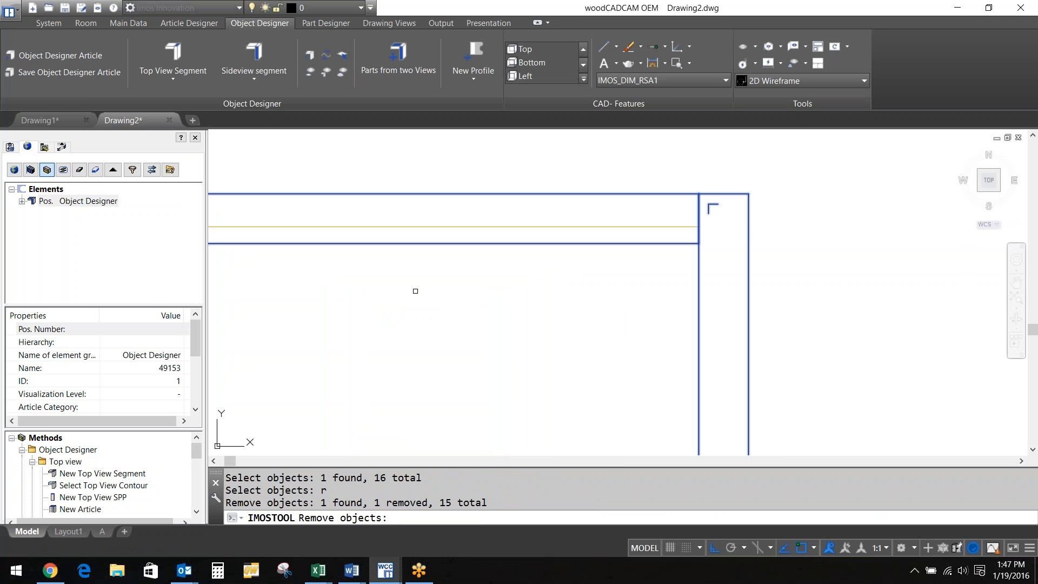
key("Return")
key("Return")
key("Return")
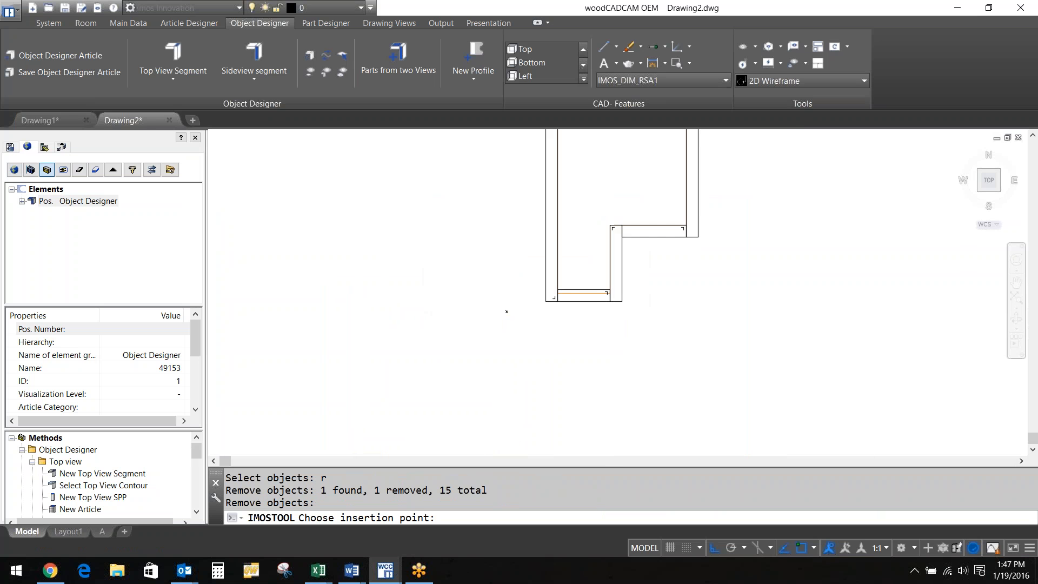
scroll(507, 311, "up", 3)
left_click(602, 287)
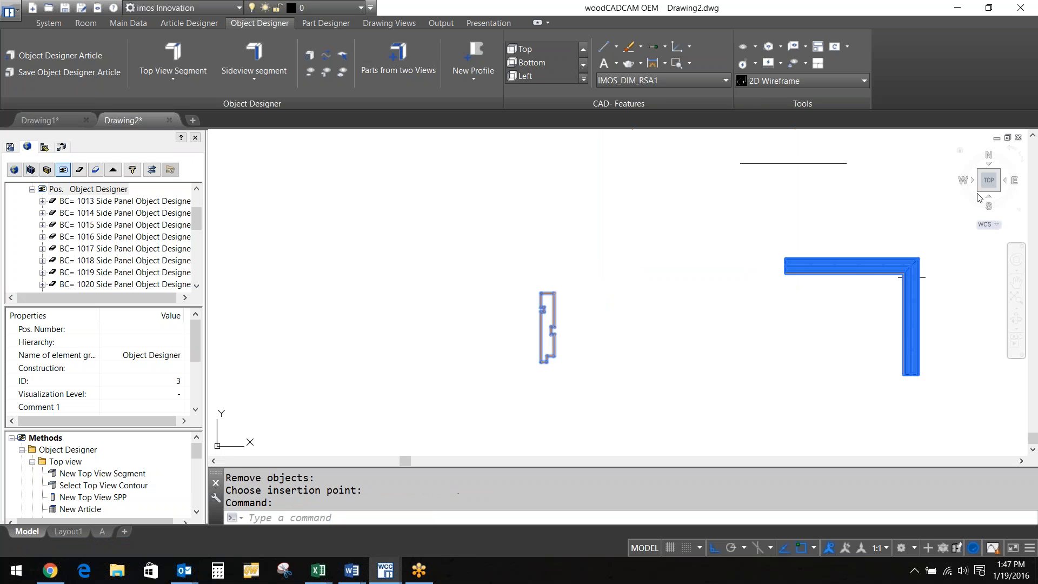
Orbit out of Top view into 3D and zoom in on the generated cabinet wireframe
left_click_drag(978, 197, 660, 344)
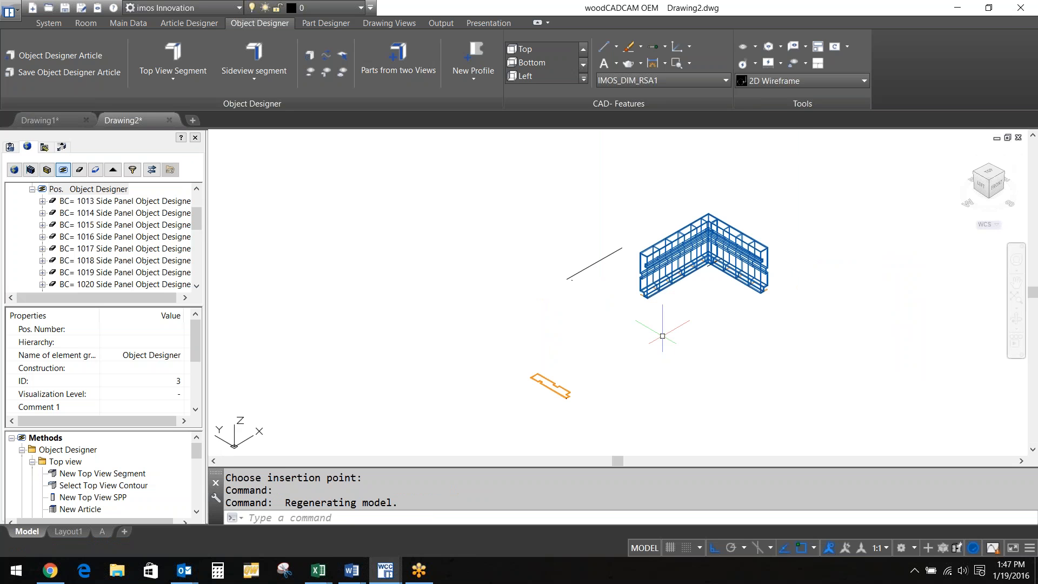
scroll(714, 290, "up", 2)
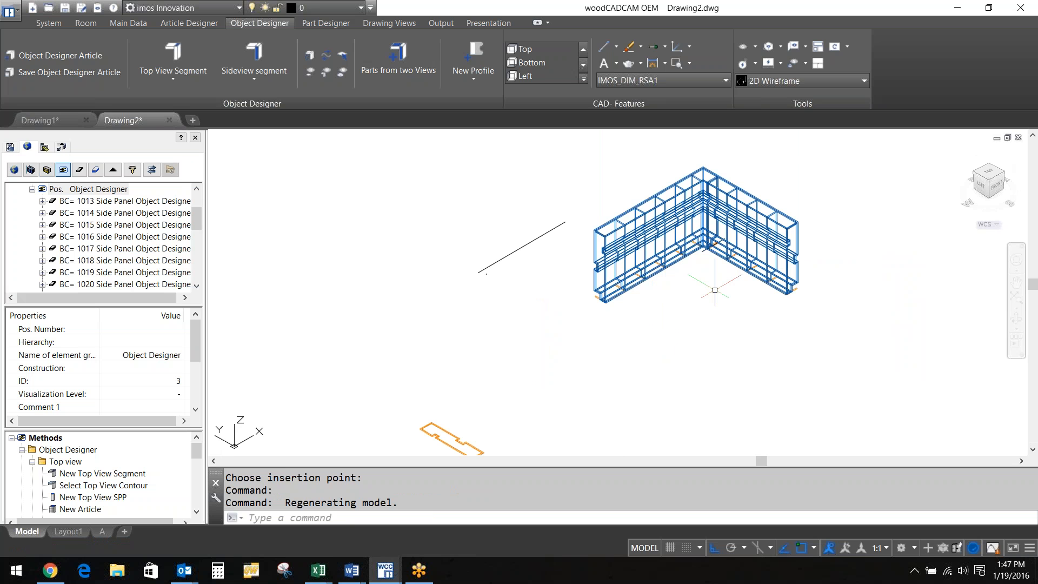
scroll(715, 290, "up", 2)
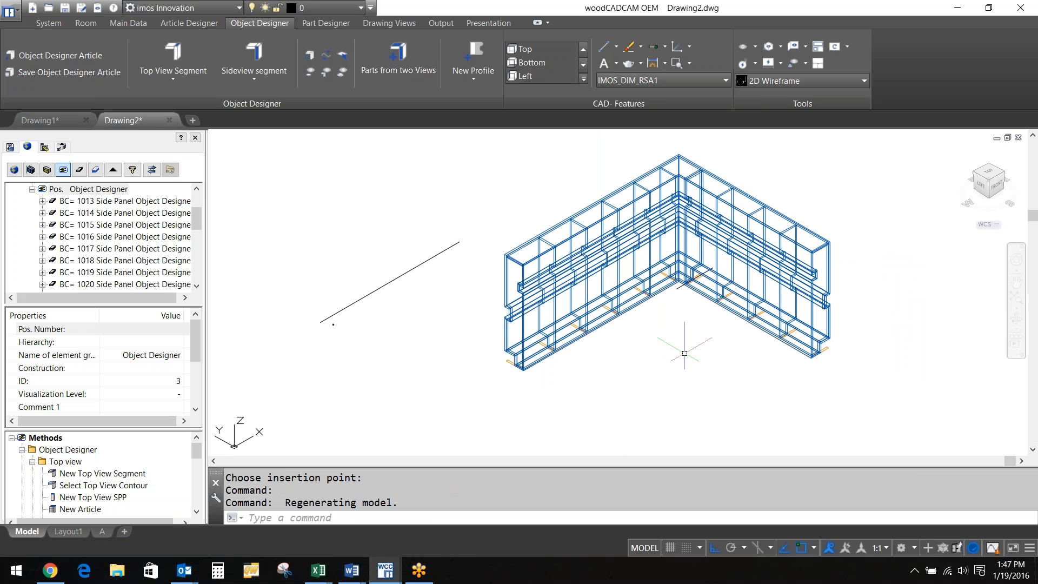
scroll(824, 219, "up", 4)
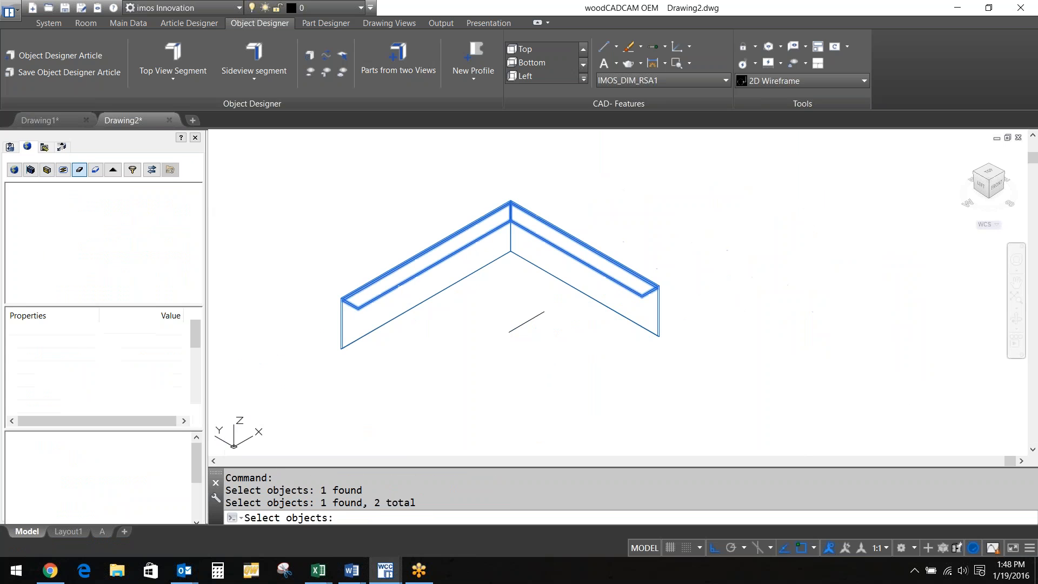
Hide the top strip part and the short line so only the L-shaped panel remains
key("Return")
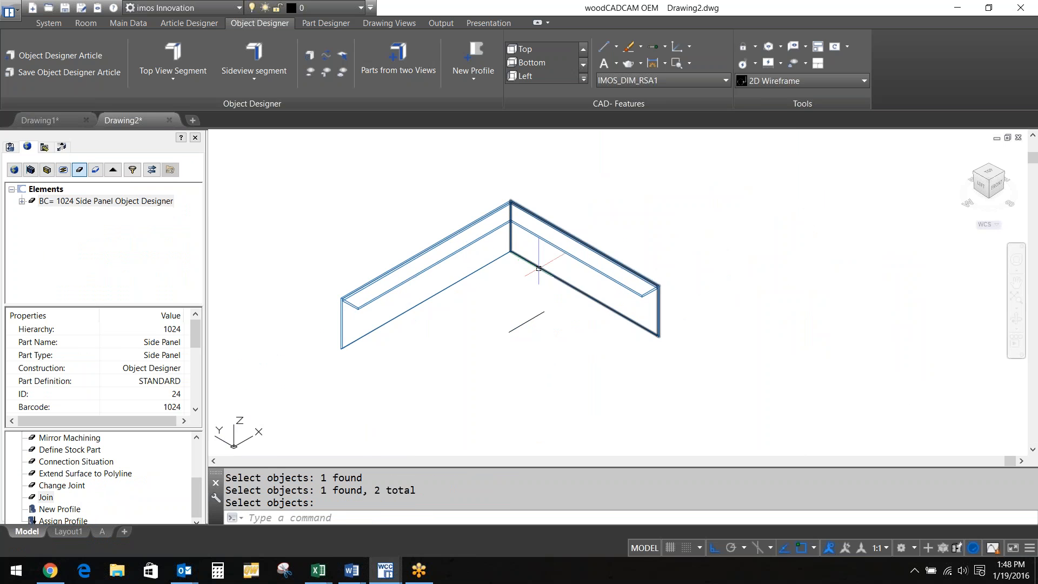
left_click(755, 43)
left_click(772, 72)
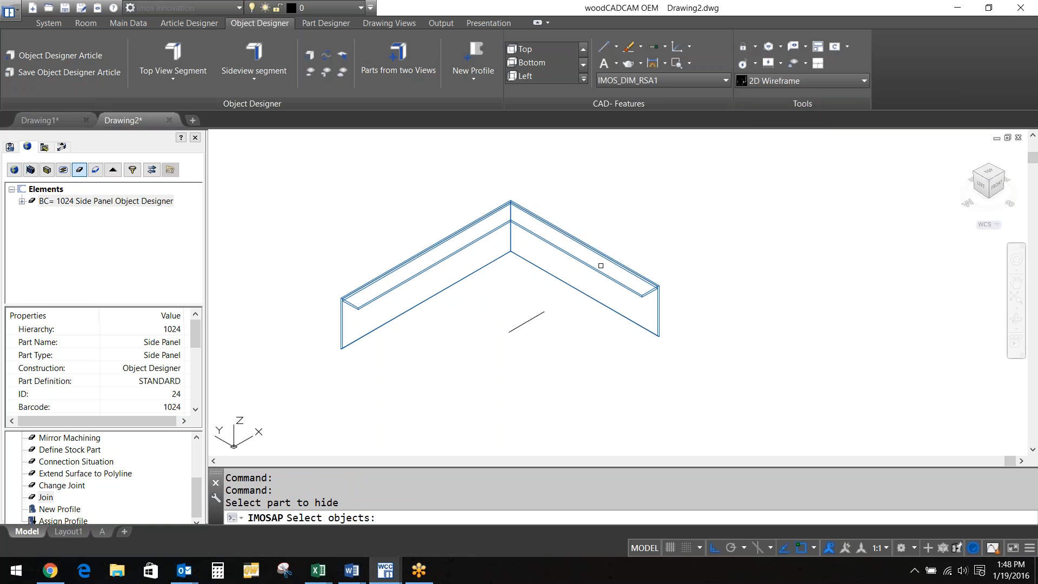
left_click(596, 268)
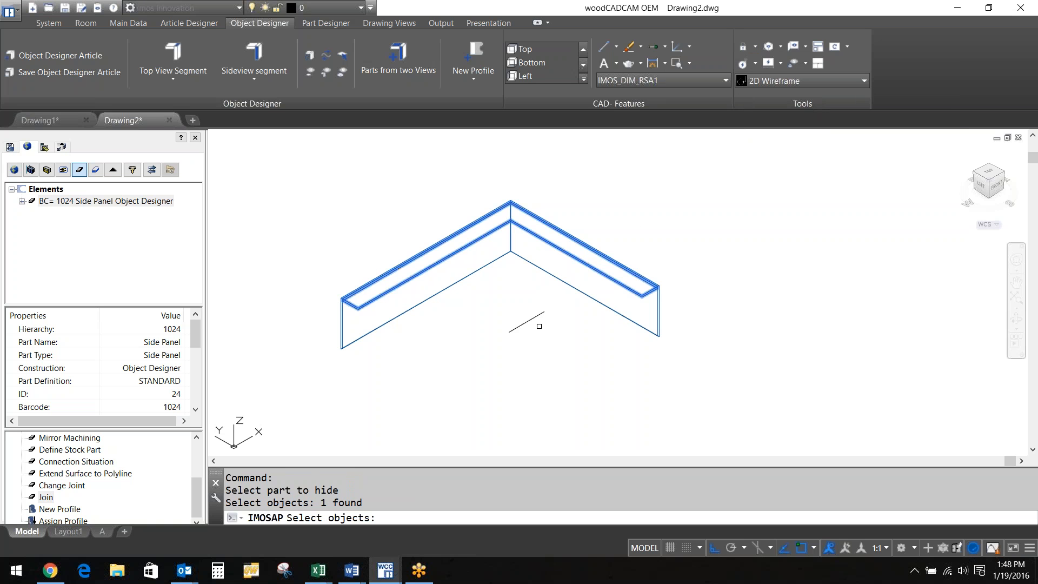
left_click(537, 325)
left_click(536, 334)
left_click(537, 335)
left_click(513, 318)
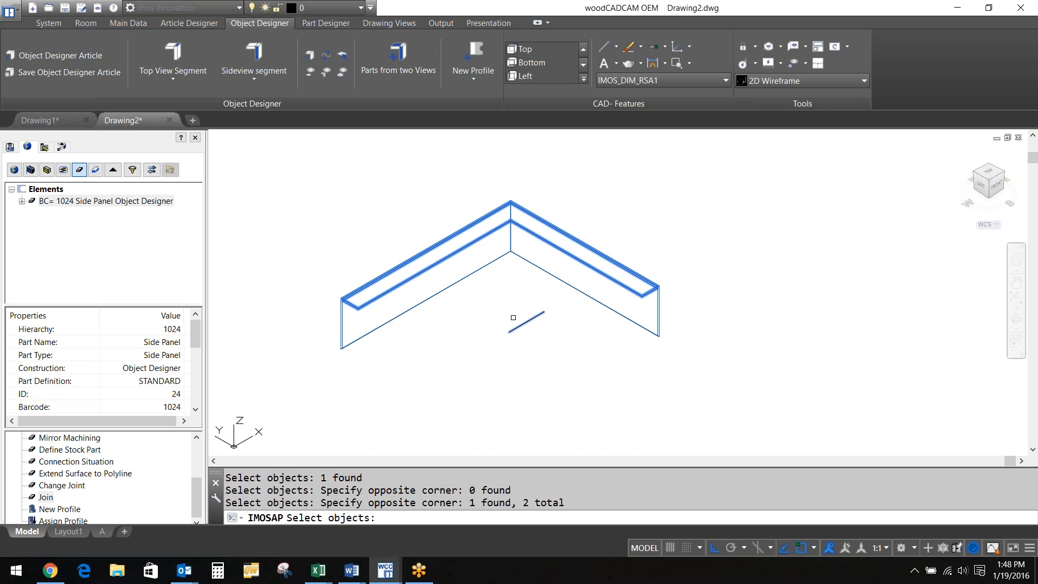
key("Return")
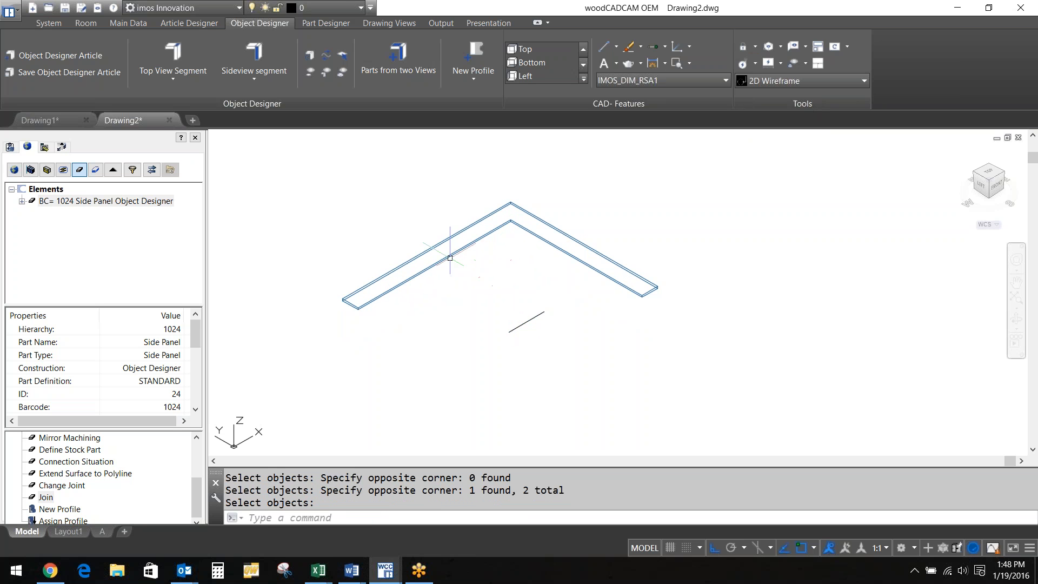
Split the L-shaped panel in two with Splitting Principles > with Polyline along the L polyline
left_click(441, 264)
left_click(22, 485)
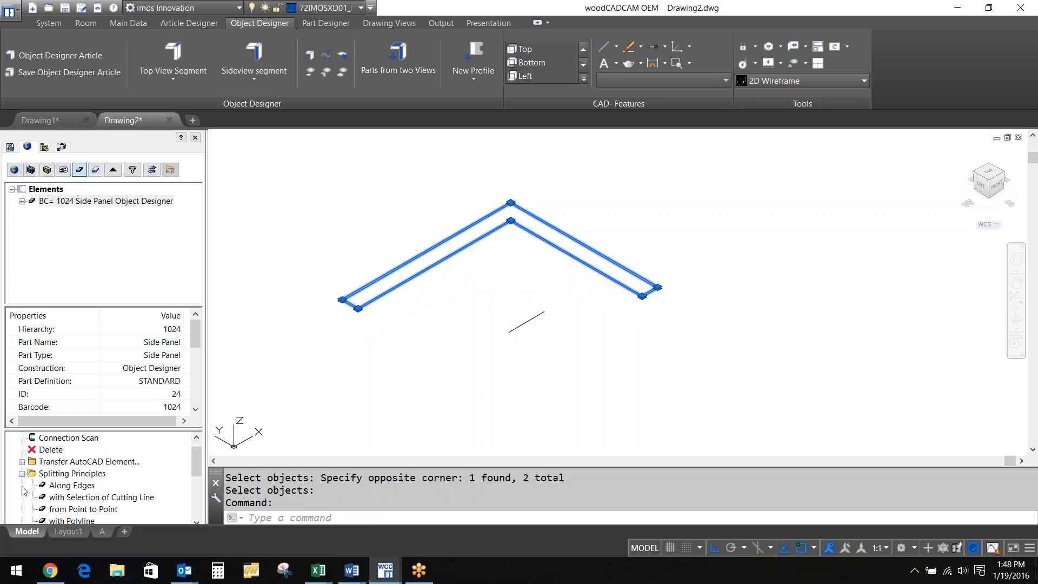
left_click(67, 521)
double_click(67, 521)
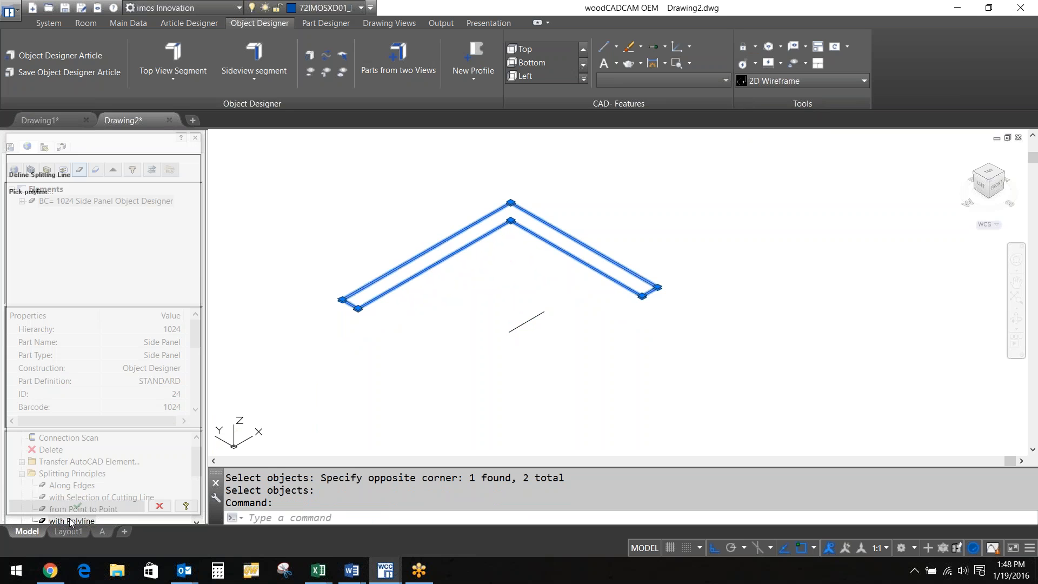
left_click(519, 326)
left_click(77, 506)
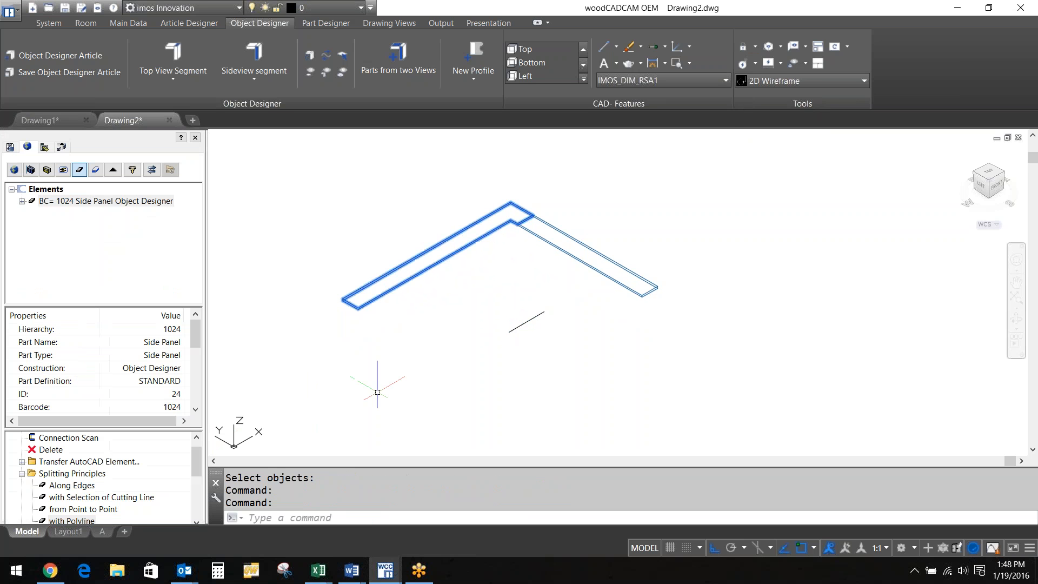
Show all hidden elements again and frame the whole cabinet run together with its profile
left_click(755, 47)
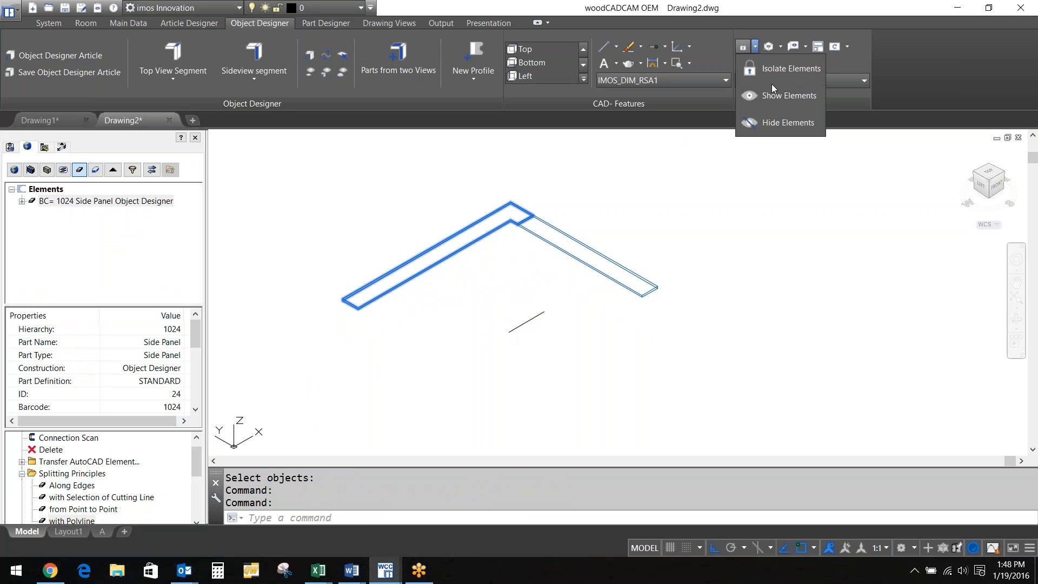
left_click(782, 95)
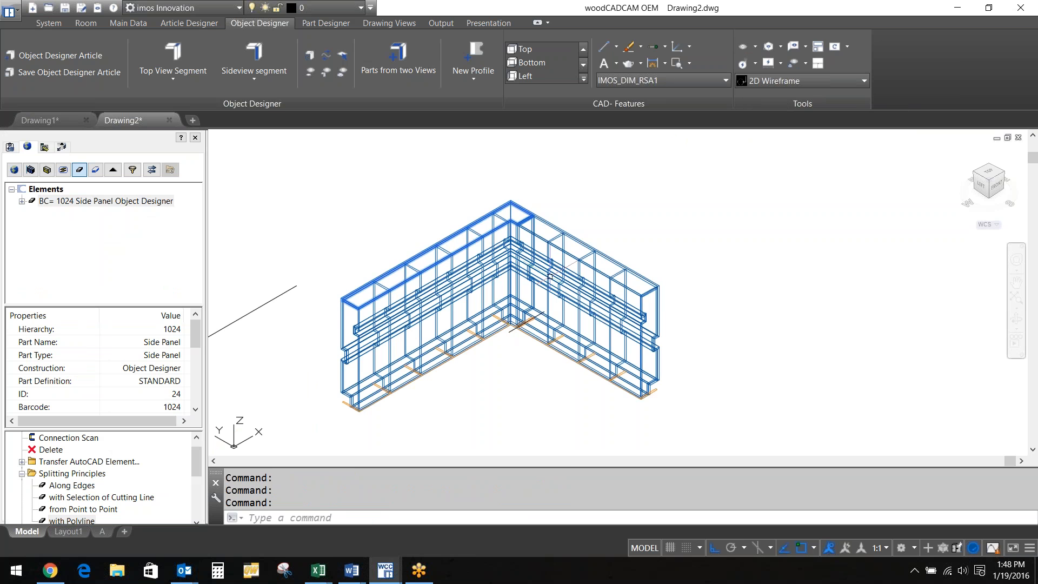
scroll(550, 275, "up", 5)
scroll(620, 360, "down", 5)
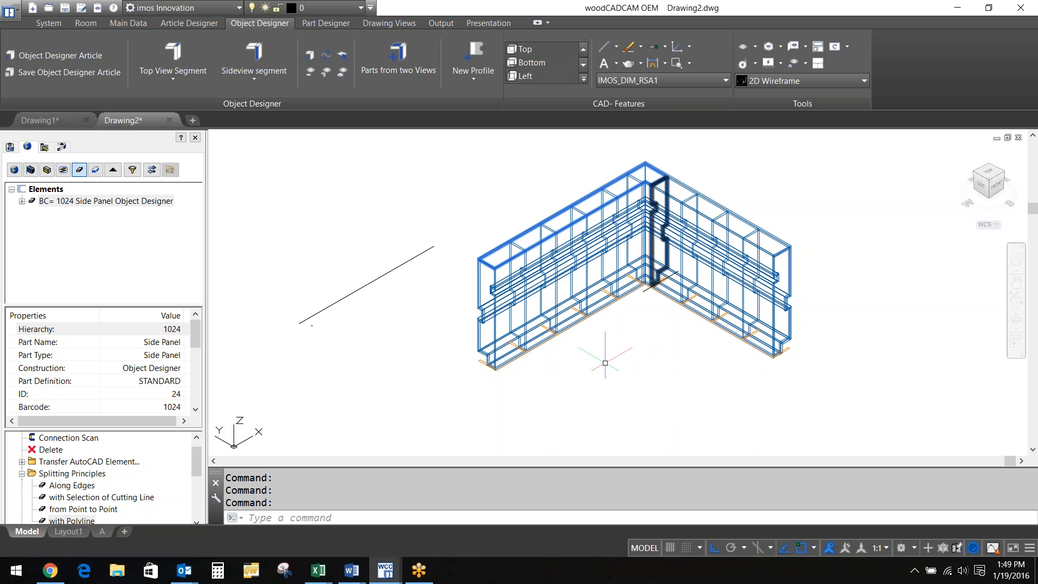
scroll(605, 363, "down", 2)
middle_click_drag(498, 322, 602, 255)
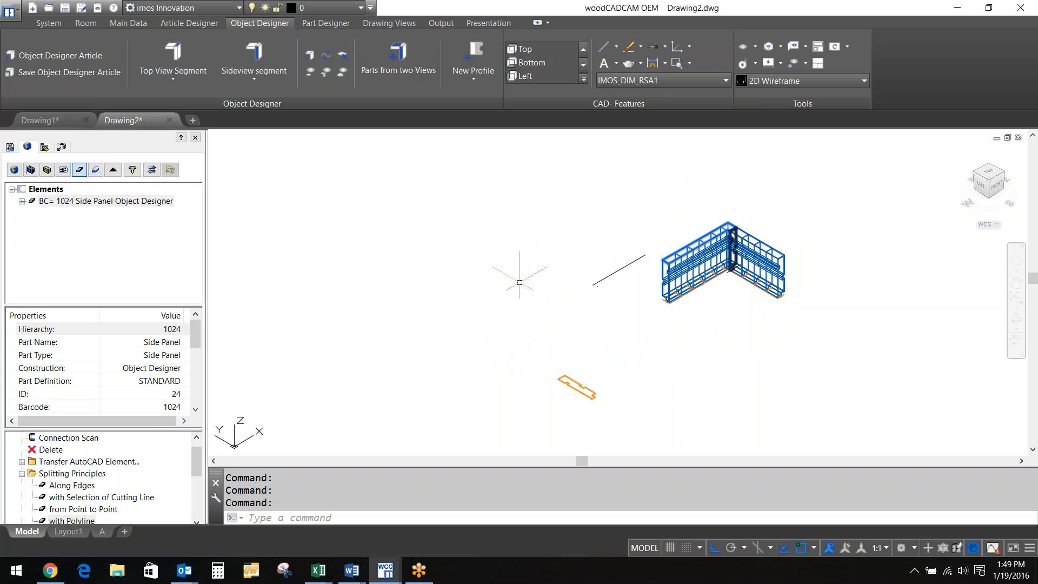
Insert the B_2DO two-door base unit from Frameless Library > Base Units with default measurements
left_click(14, 151)
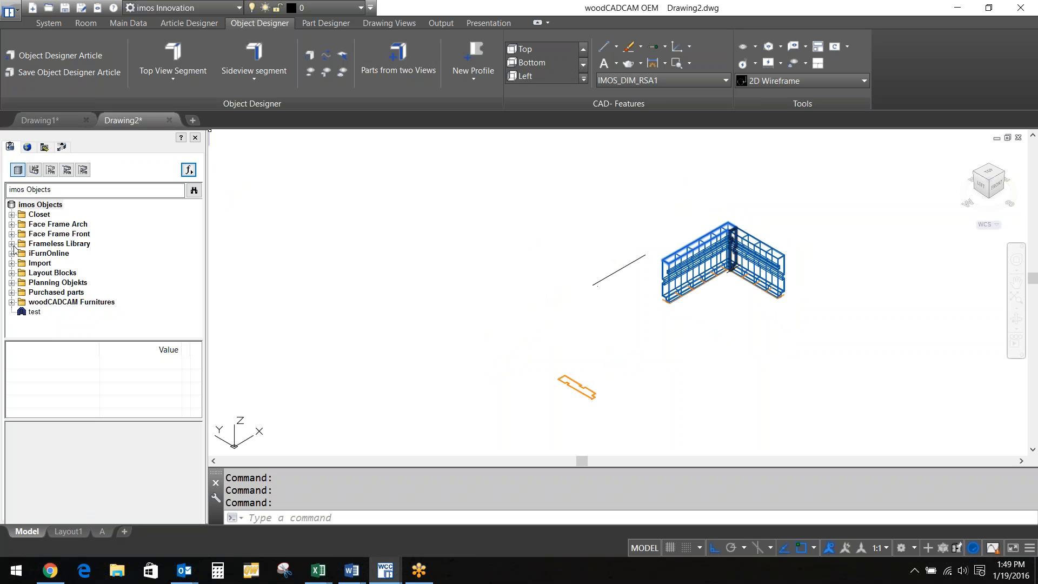
left_click(25, 255)
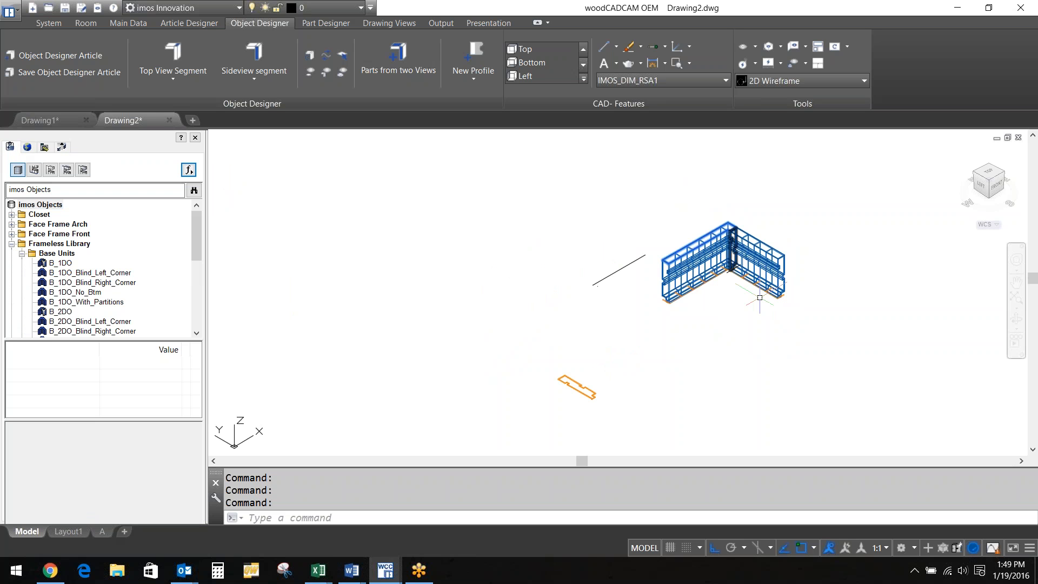
double_click(68, 312)
left_click(377, 292)
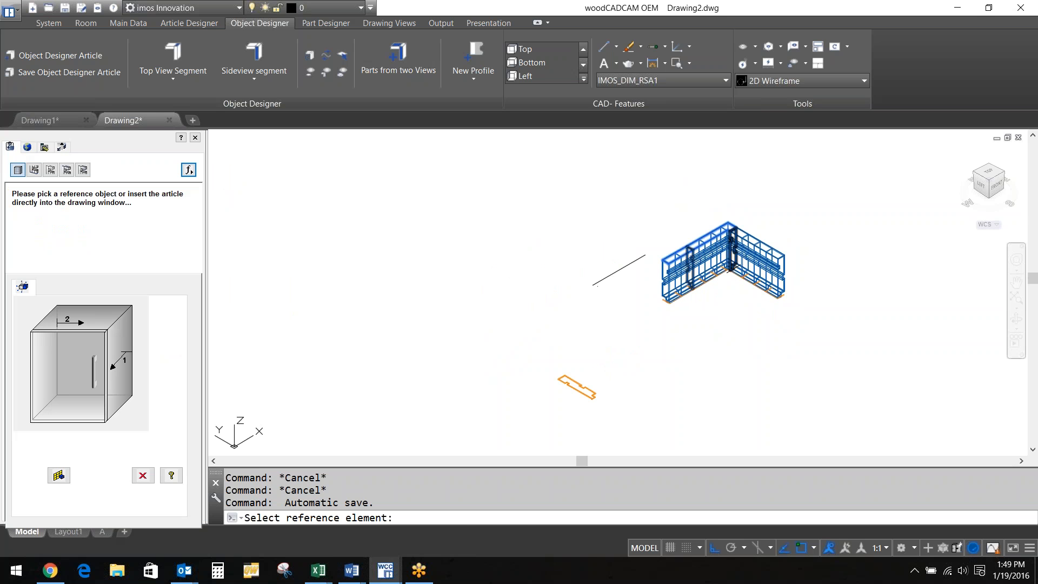
left_click(376, 291)
key("Return")
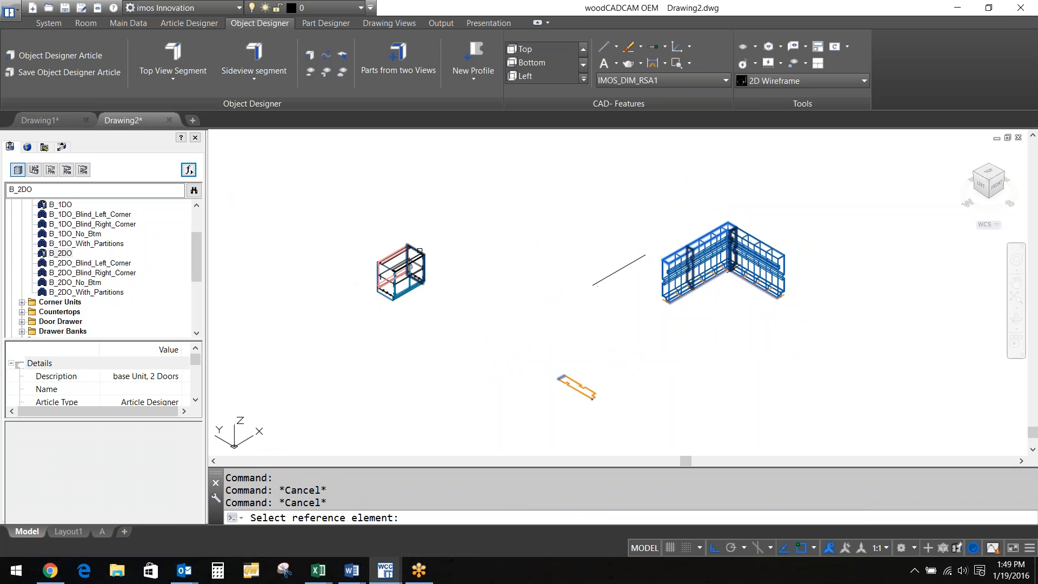
left_click(415, 264)
left_click(115, 477)
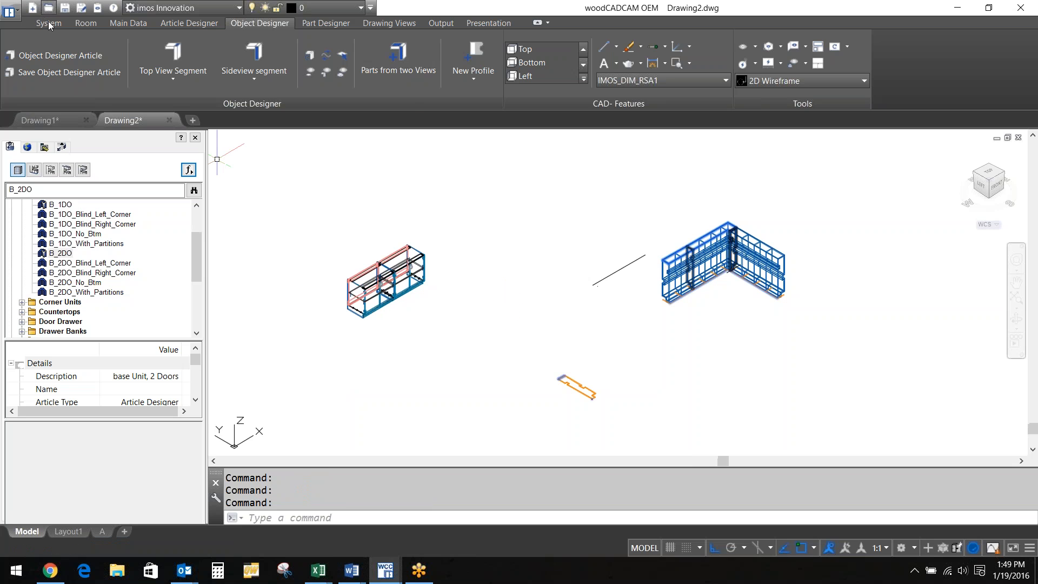
Save as a new order under the entered order name with Automatic Program Generator and Process Data Transfer enabled
left_click(47, 22)
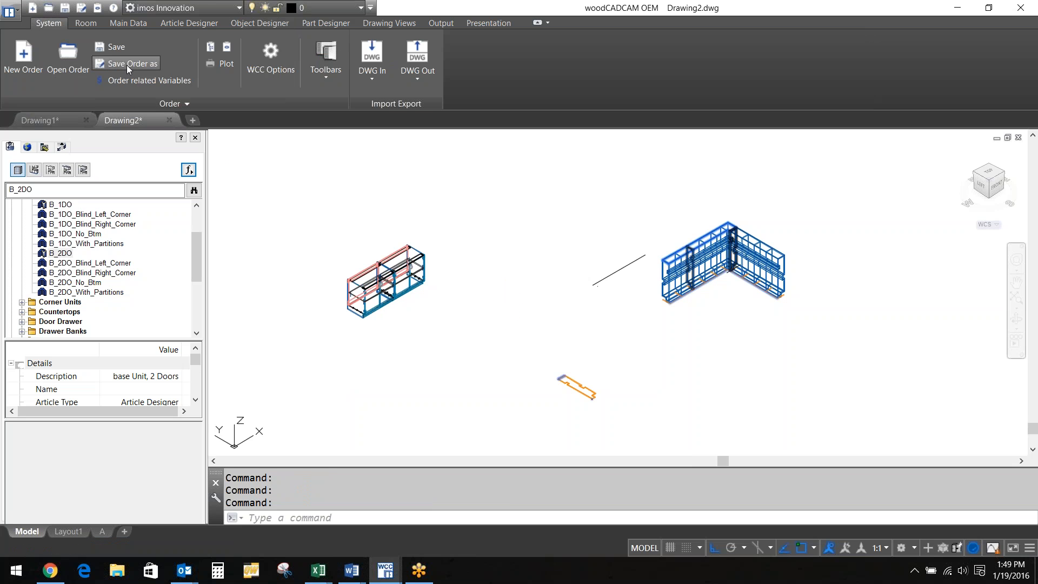
left_click(126, 65)
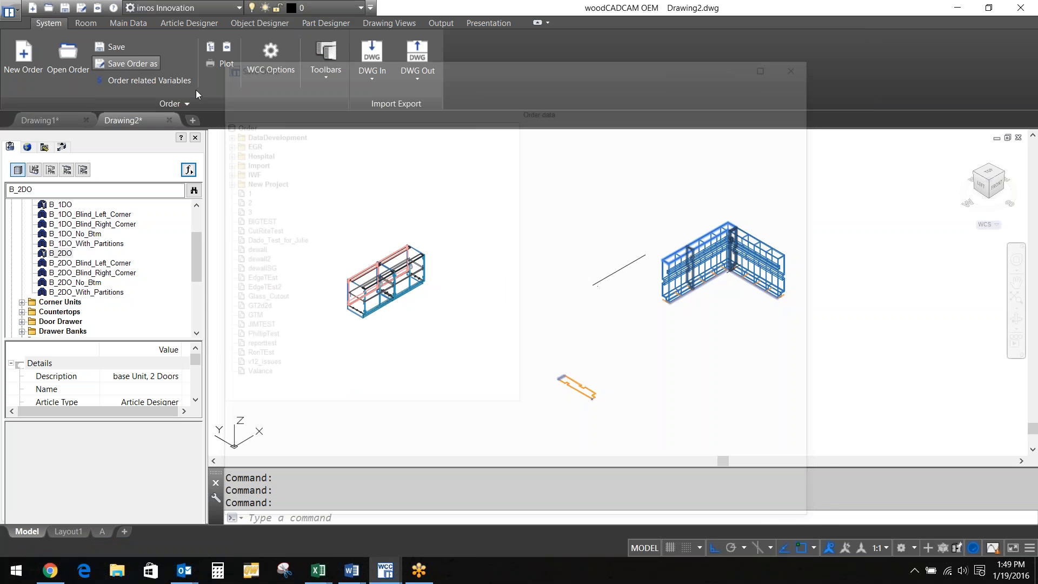
left_click(629, 130)
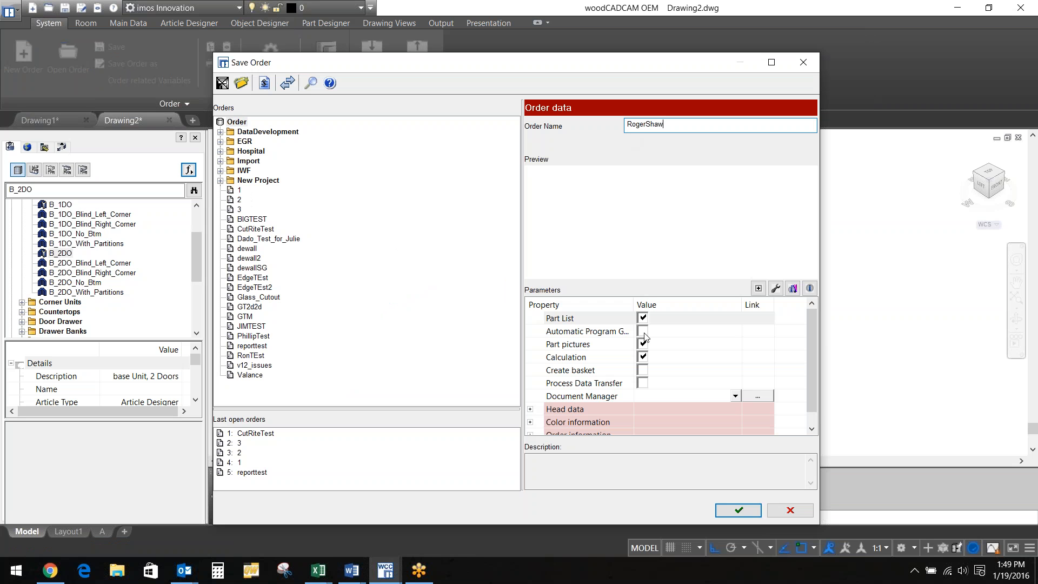
left_click(643, 331)
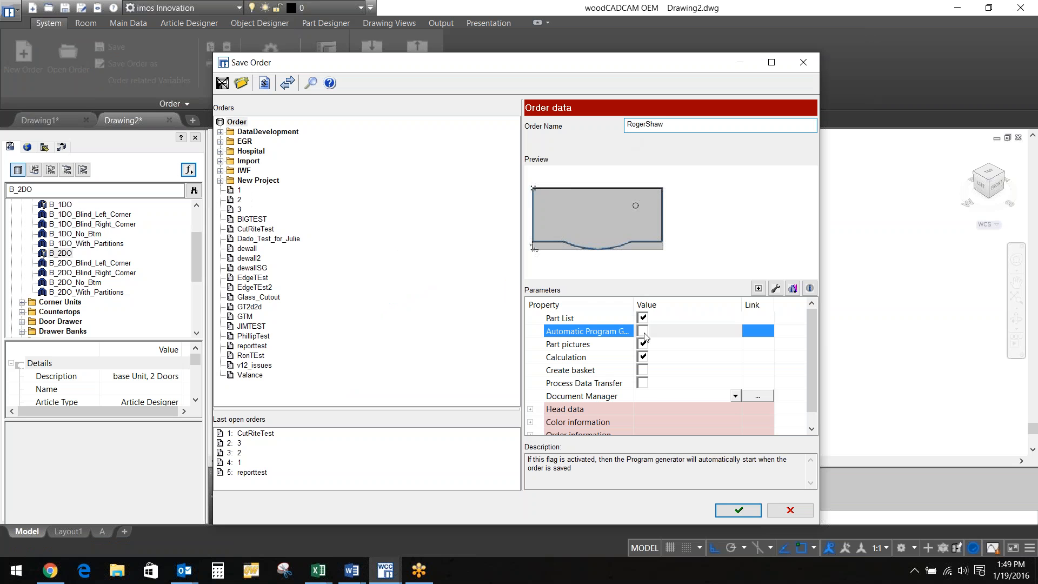
left_click(643, 382)
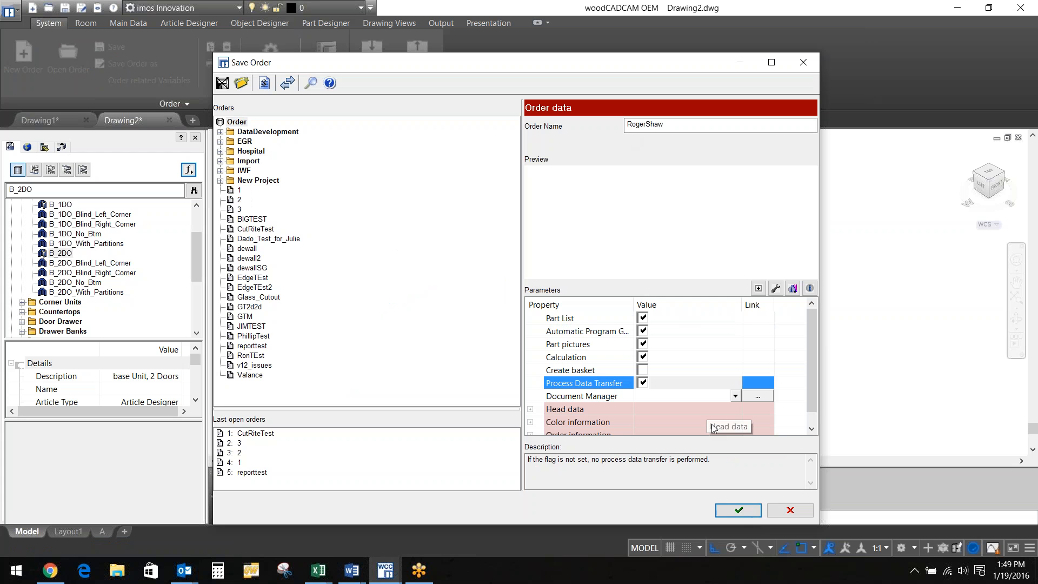
left_click(737, 511)
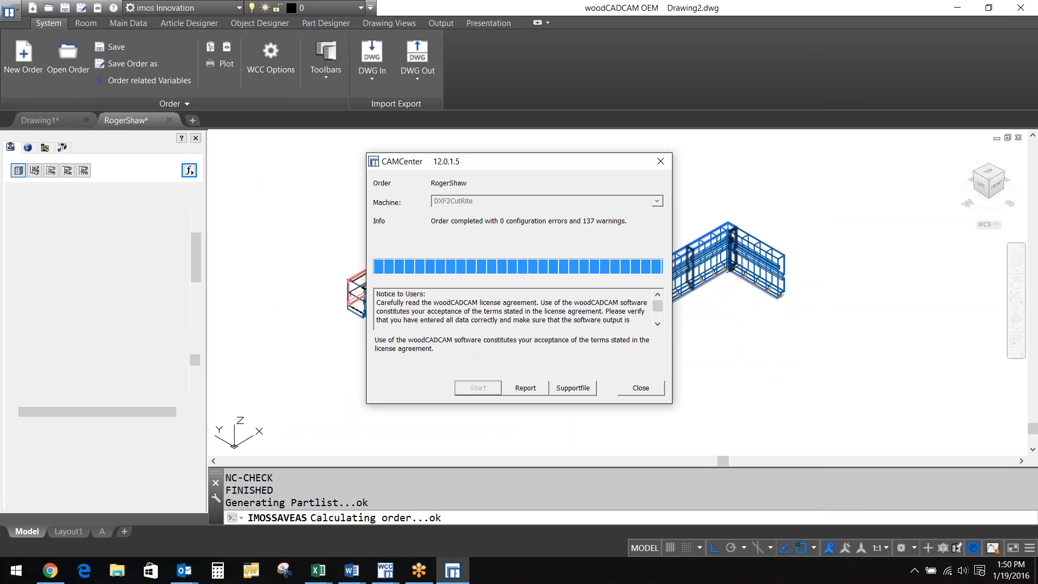
Close the CAMCenter summary, acknowledge 'All files are created', and show the desktop
left_click(642, 388)
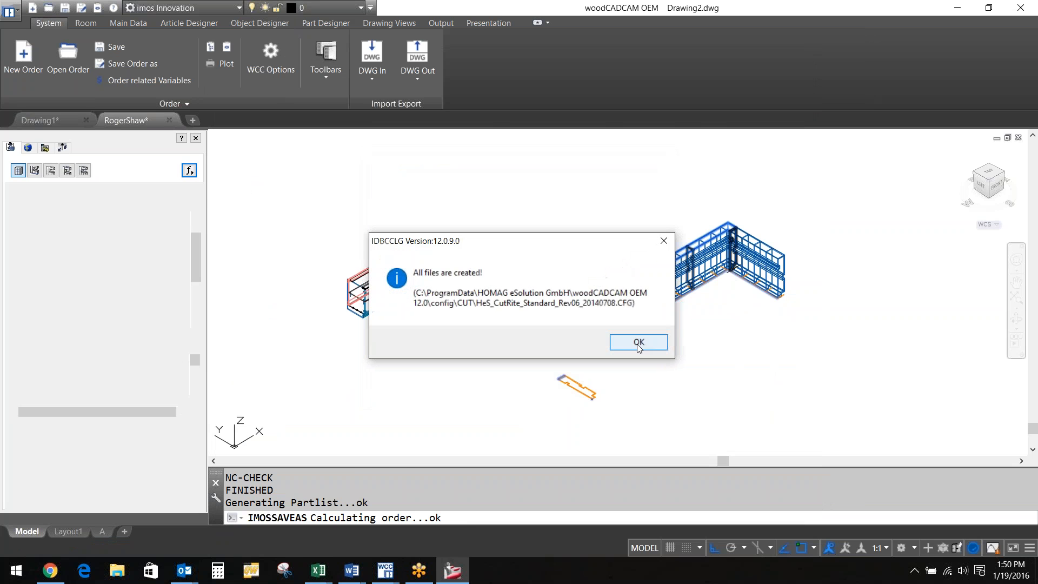
left_click(638, 347)
right_click(493, 571)
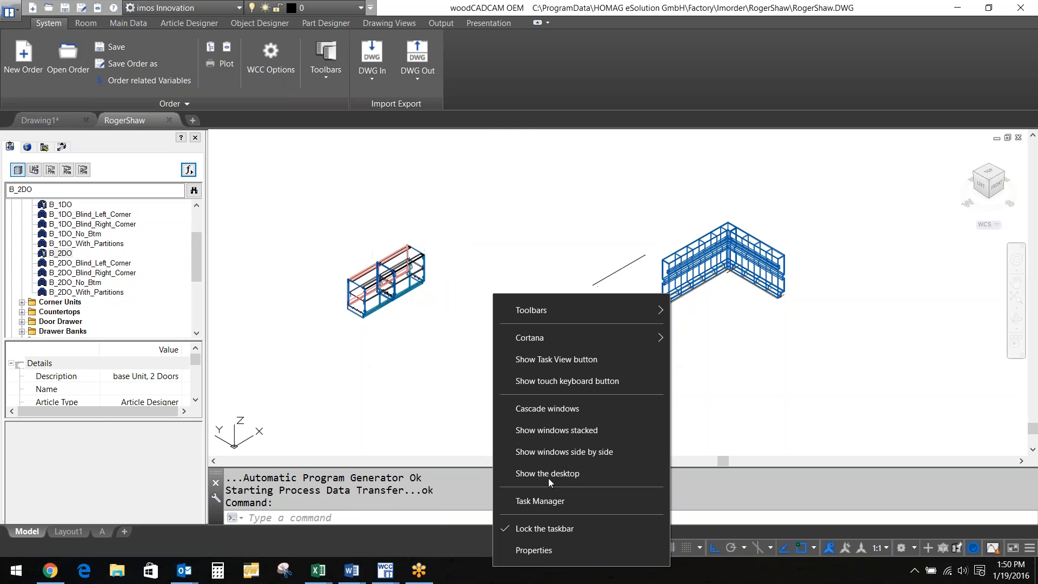
left_click(548, 474)
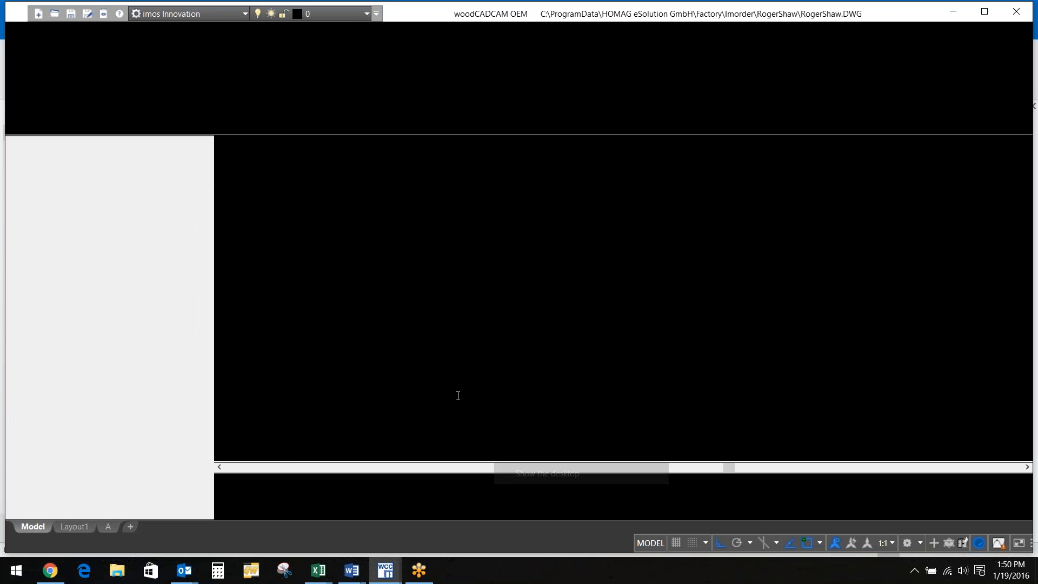
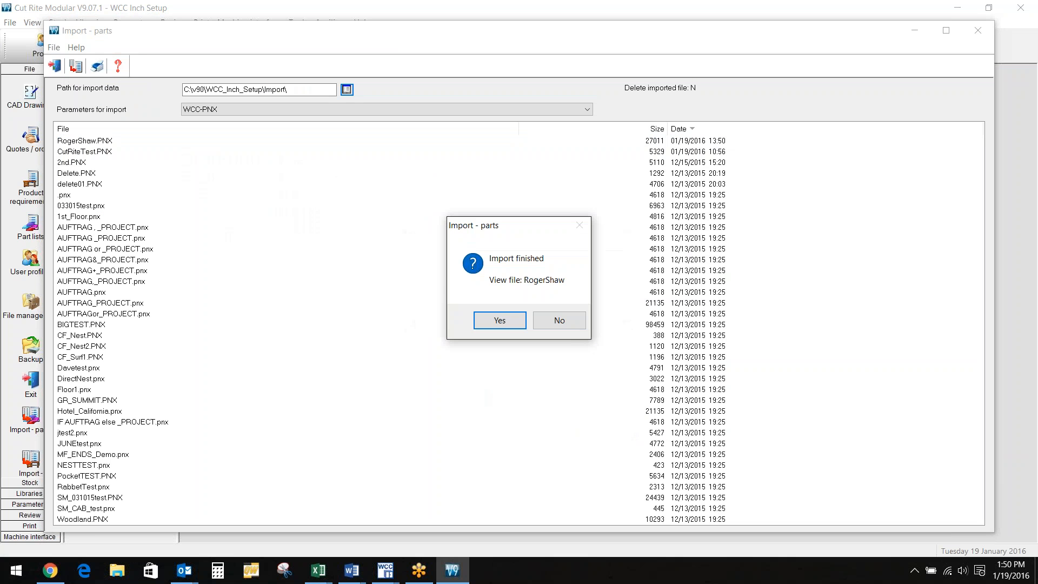
Open the imported part list and set the Global material to 075_PB_LIGHT_GREY for all parts
left_click(498, 321)
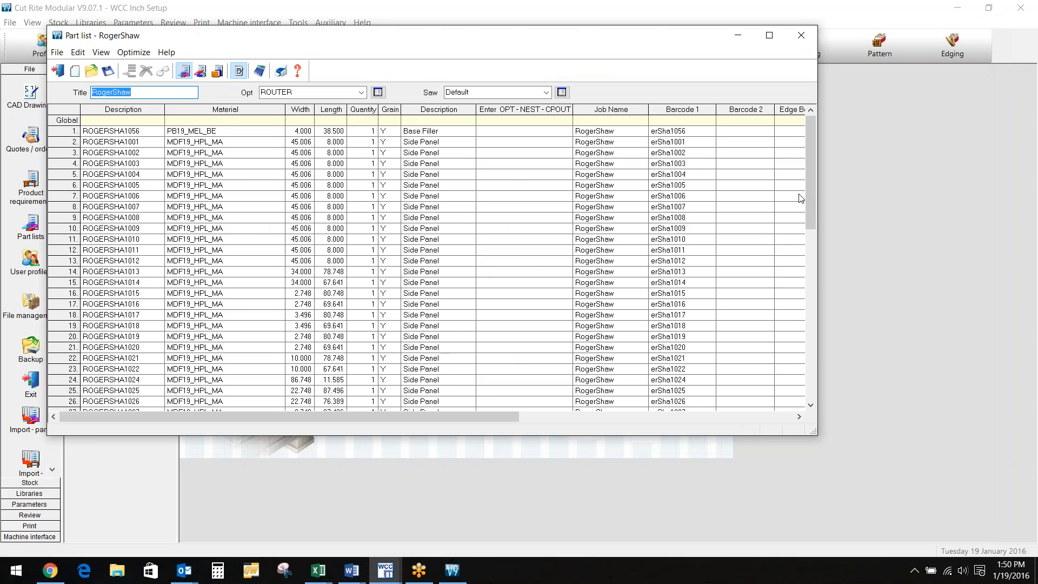
left_click_drag(809, 205, 838, 190)
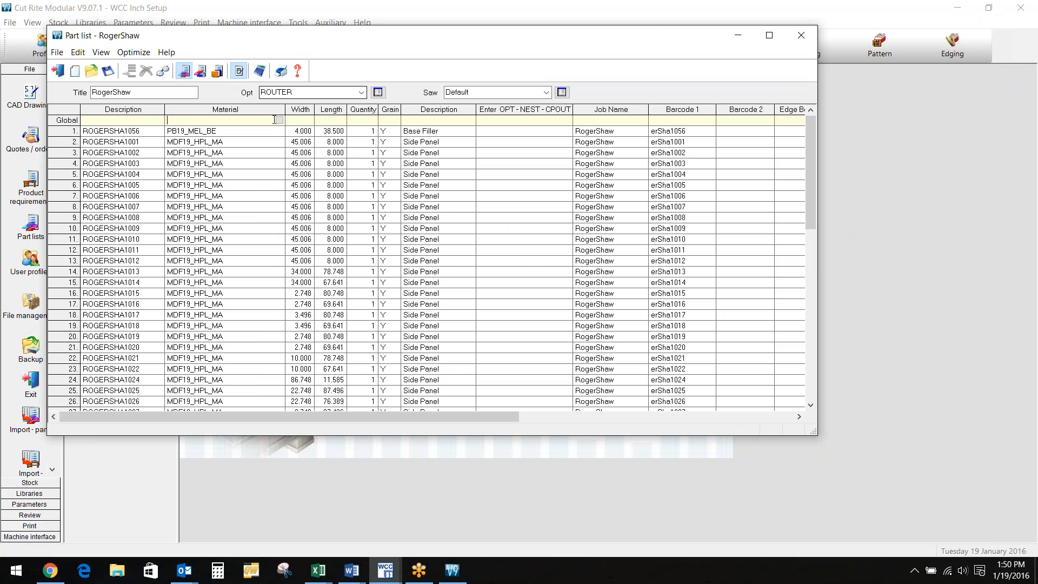
left_click(281, 125)
left_click(280, 121)
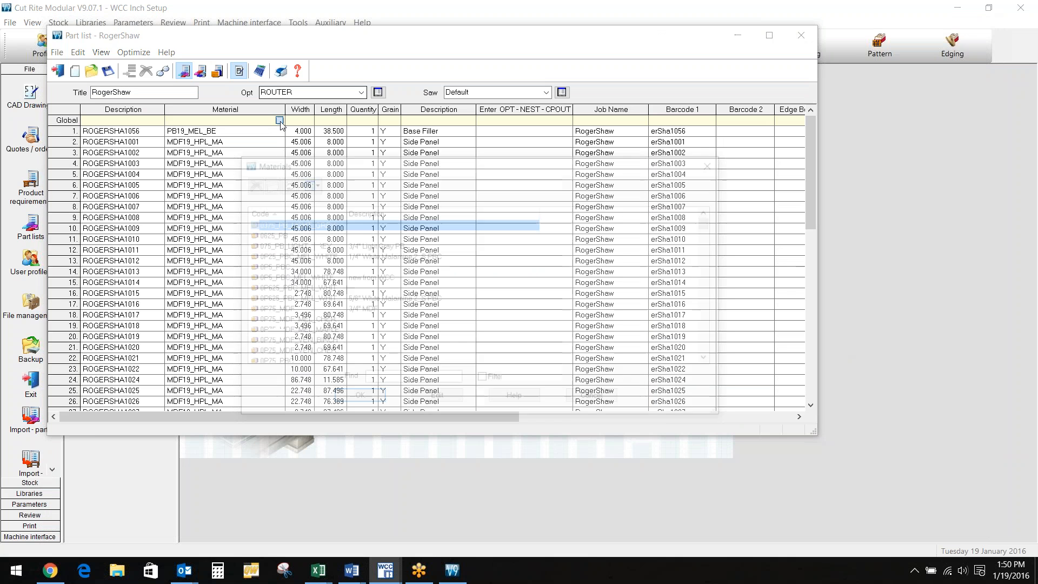
left_click(306, 246)
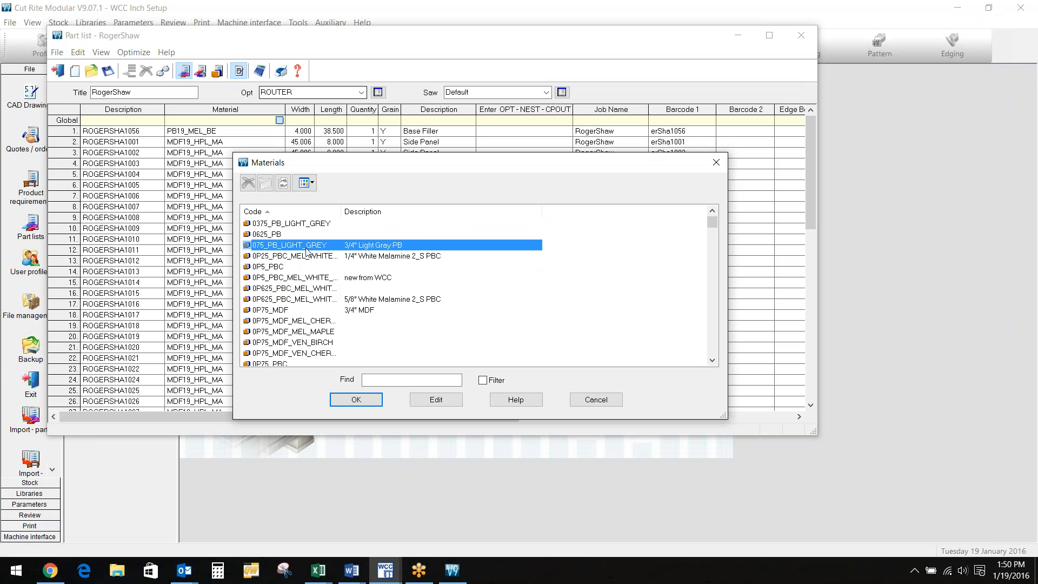
left_click(335, 389)
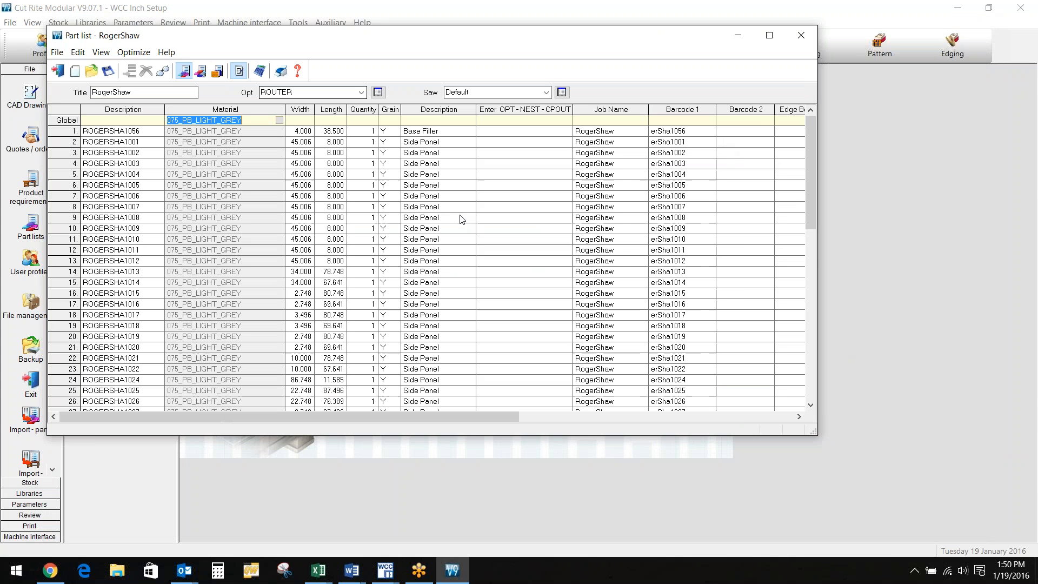
Enter NEST as the Global processing type so every part is nested
left_click(525, 123)
type("NEST")
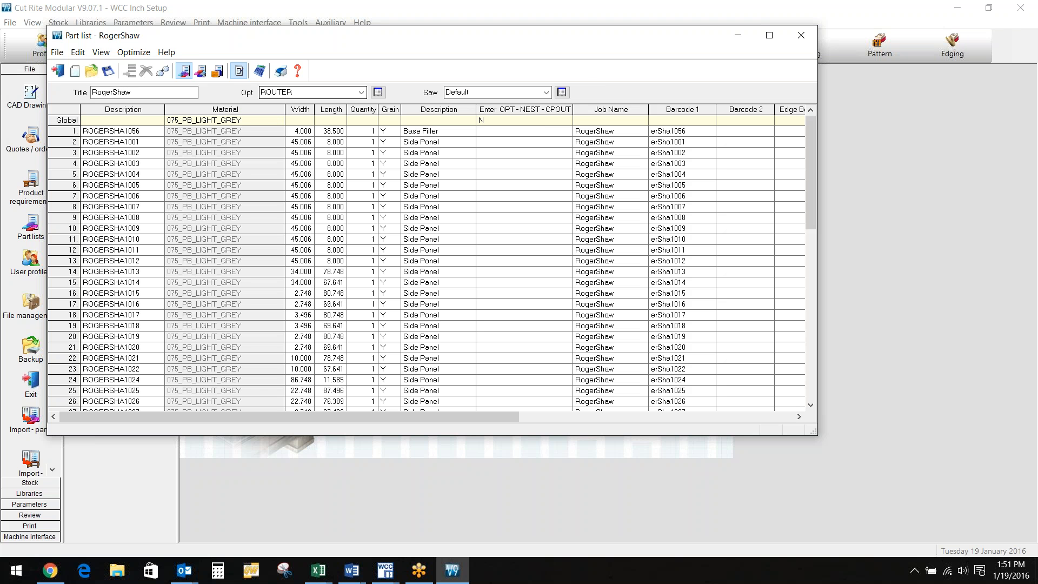
key("Return")
left_click(504, 120)
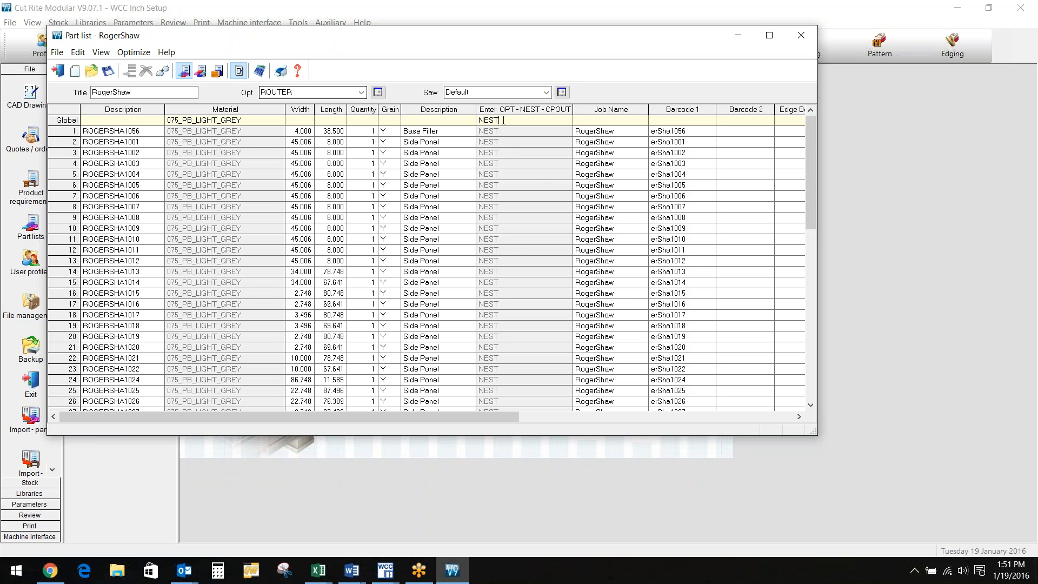
key("BackSpace")
key("BackSpace")
key("BackSpace")
key("BackSpace")
Change row 48's back stretcher processing value from NEST to OPT
left_click_drag(812, 171, 822, 336)
double_click(536, 264)
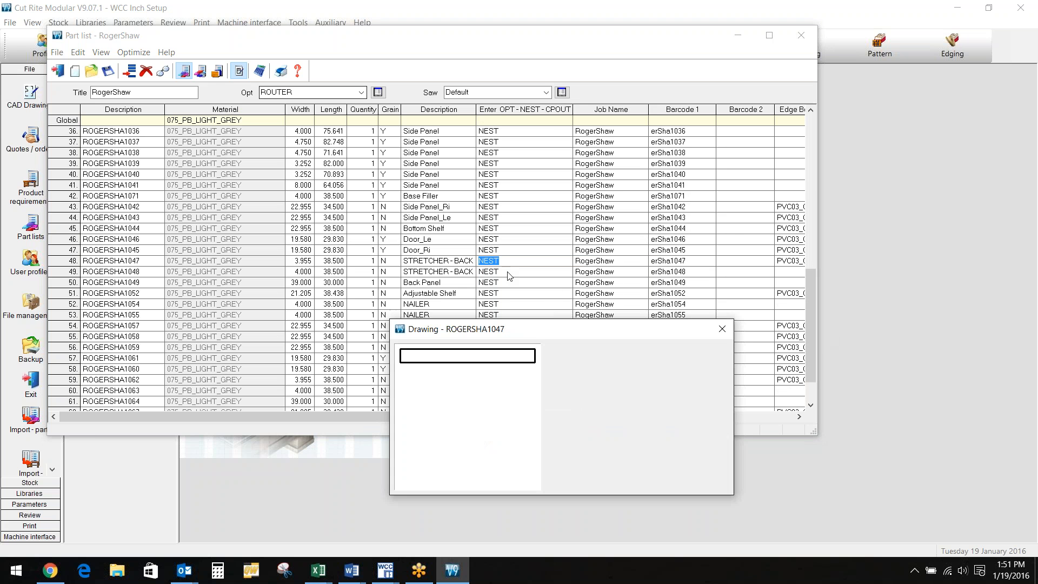
left_click_drag(506, 261, 442, 251)
type("OP")
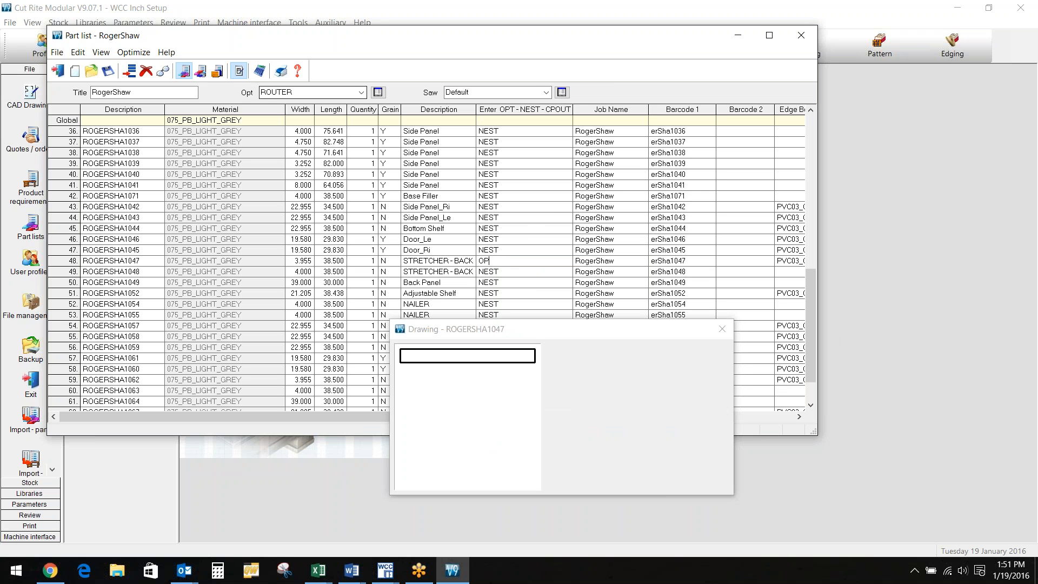
type("T")
left_click(512, 272)
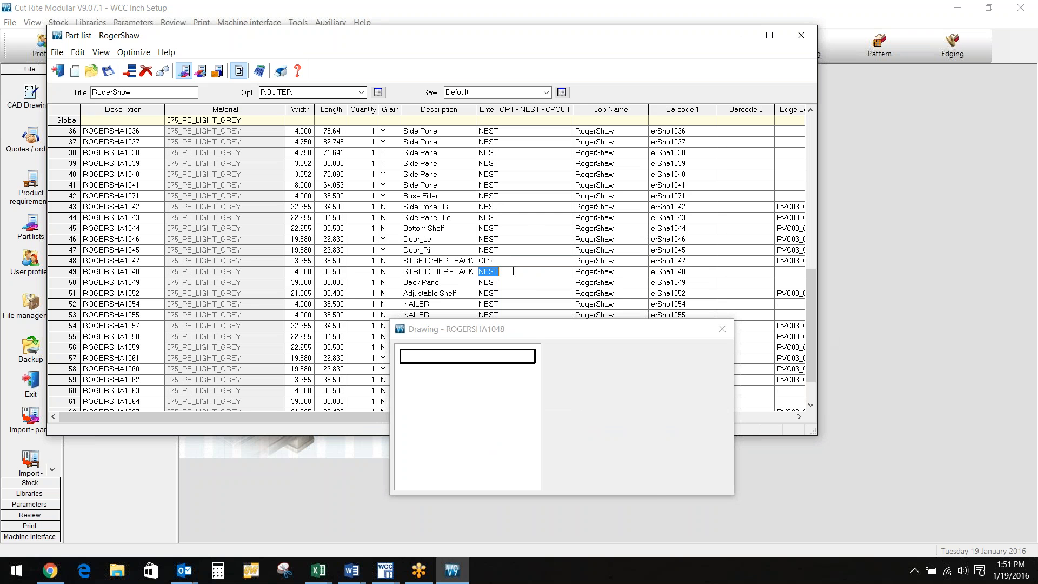
Copy OPT into rows 50–56 and start optimizing the part list
left_click(506, 262)
right_click(506, 263)
left_click(531, 300)
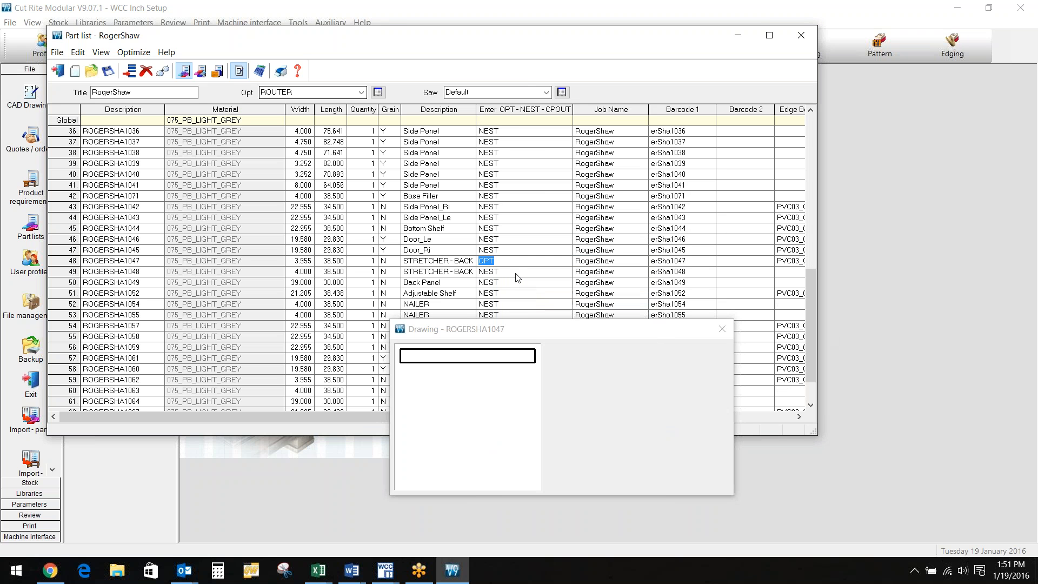
mouse_move(514, 273)
left_mouse_down()
mouse_move(525, 320)
mouse_move(571, 375)
mouse_move(588, 449)
left_mouse_up()
left_click(561, 337)
left_click_drag(511, 286, 512, 347)
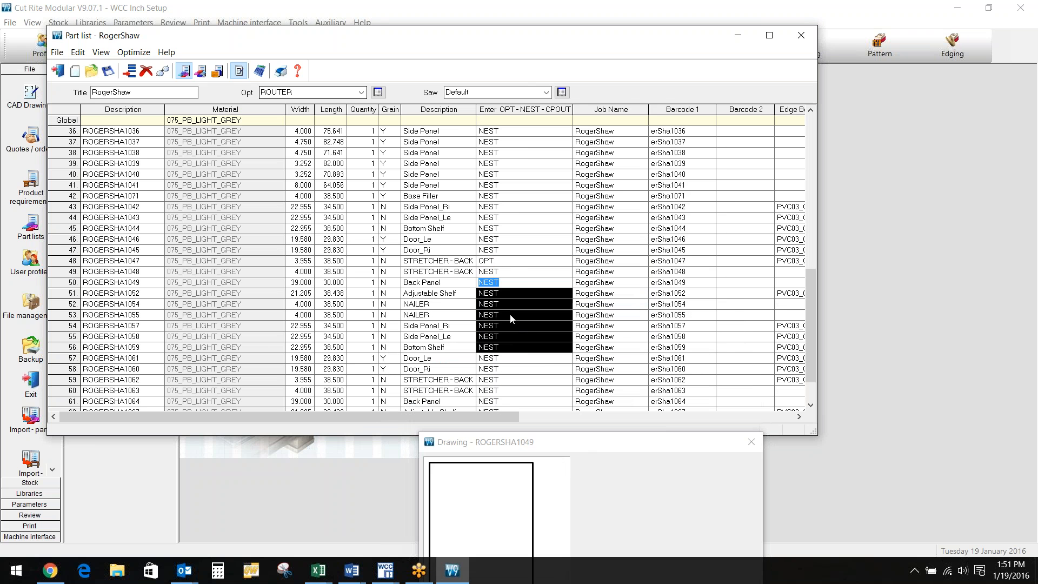
right_click(512, 316)
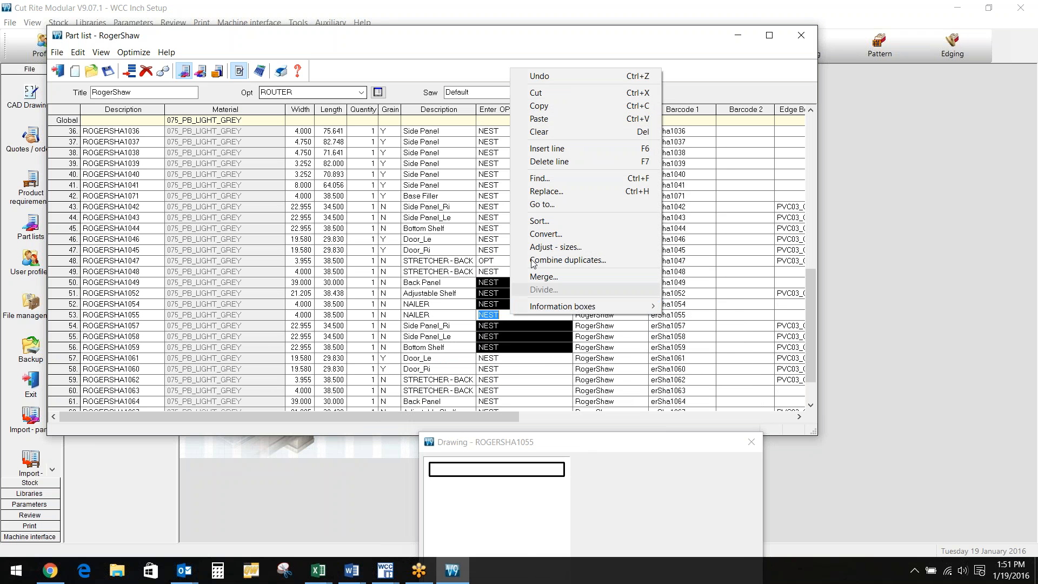
left_click(541, 119)
left_click(535, 220)
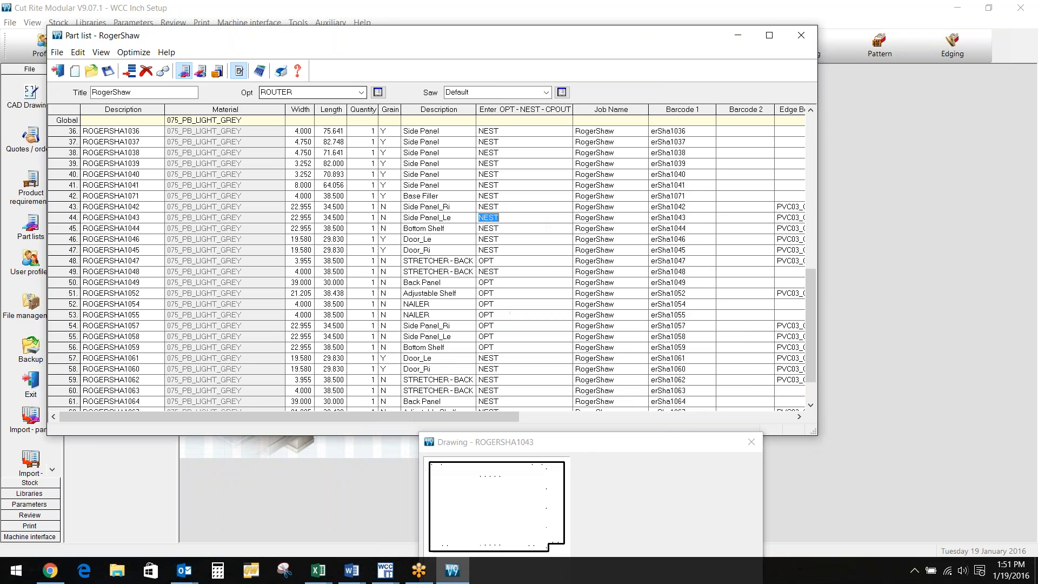
left_click(259, 74)
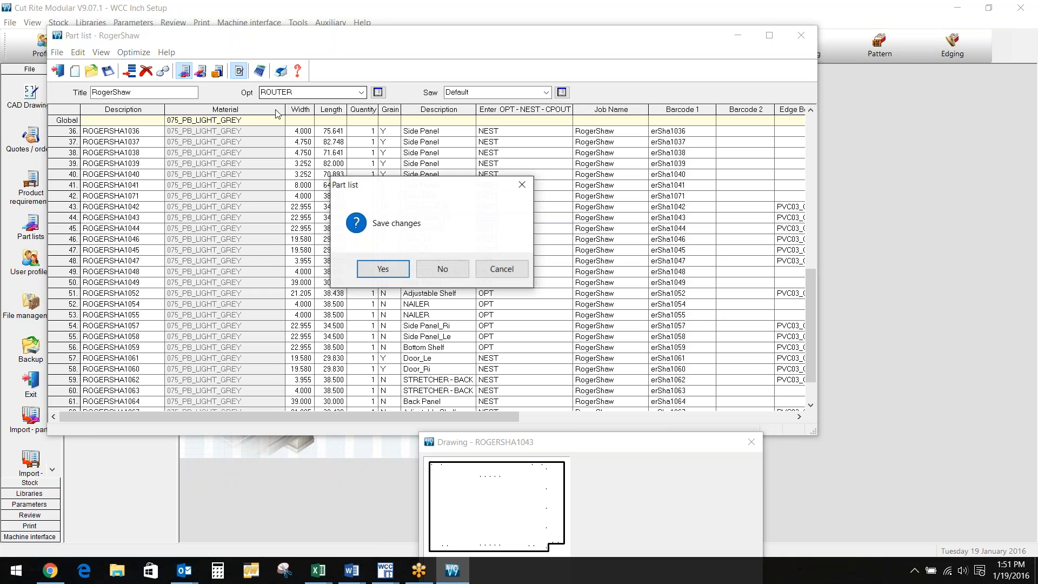
Save the list, accept warnings and the suggested batch name, and skip the remaining-parts file
left_click(377, 269)
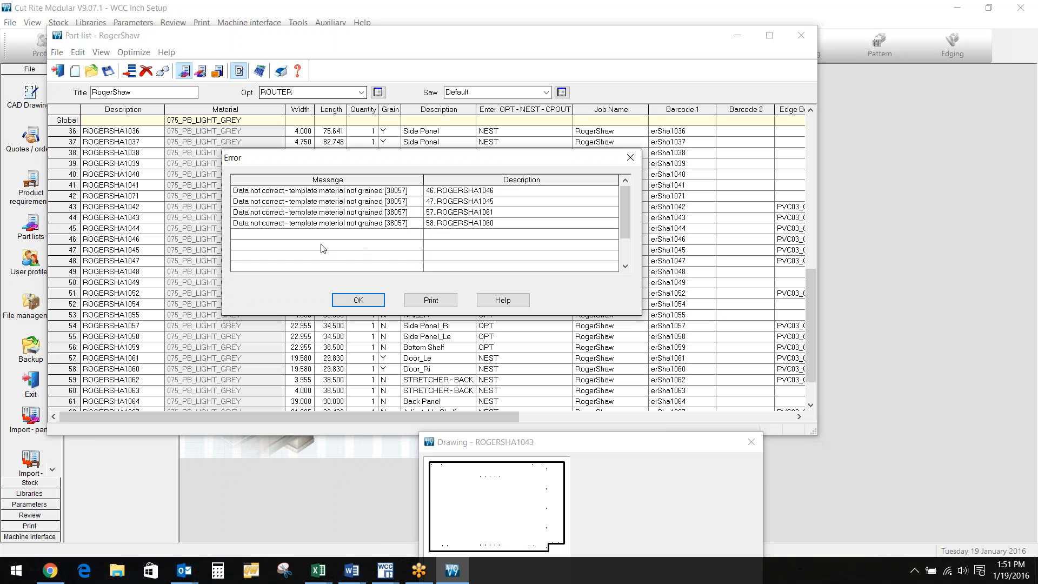
left_click(358, 300)
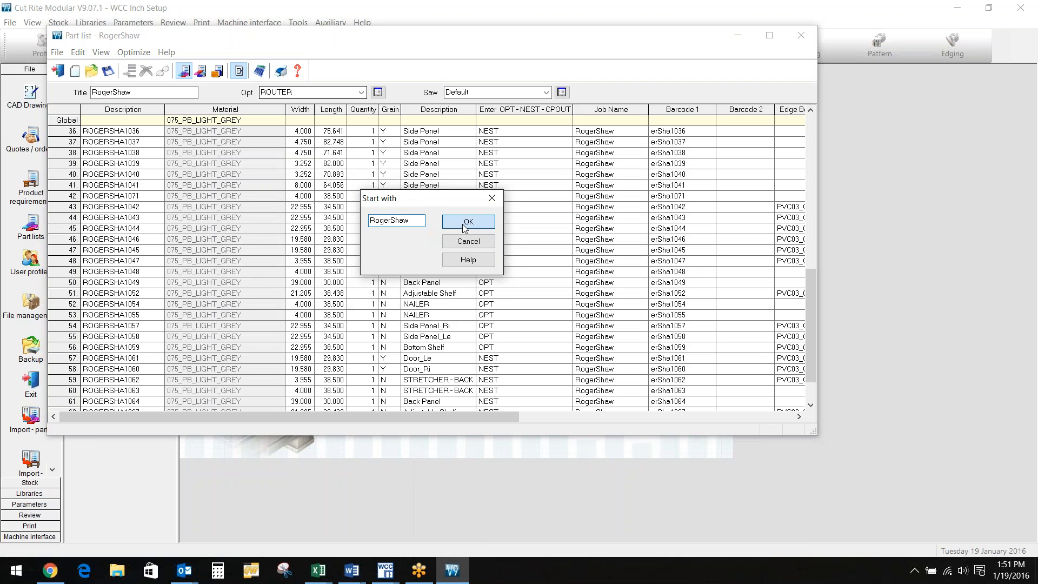
left_click(467, 223)
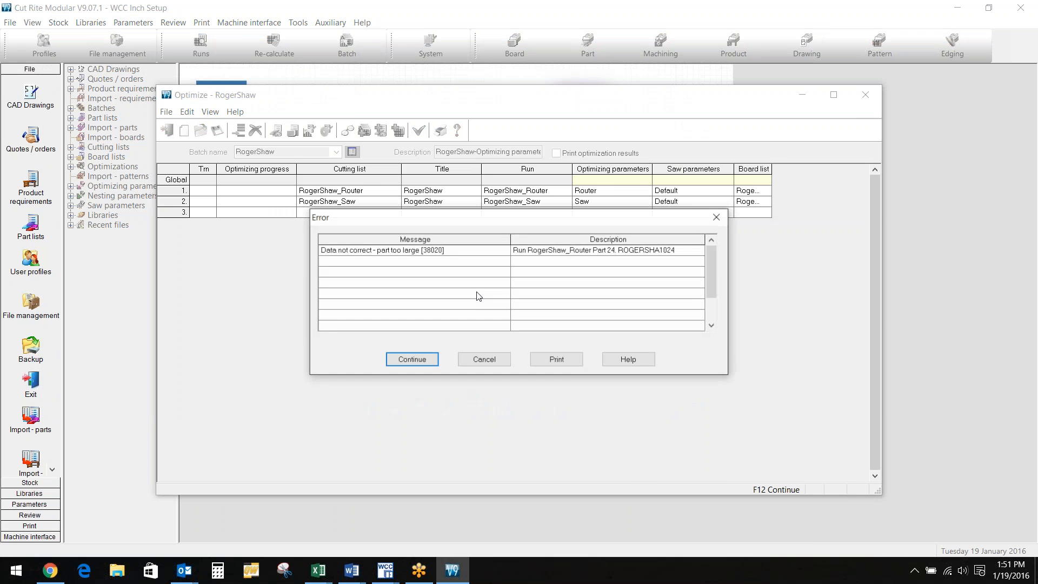
left_click(414, 360)
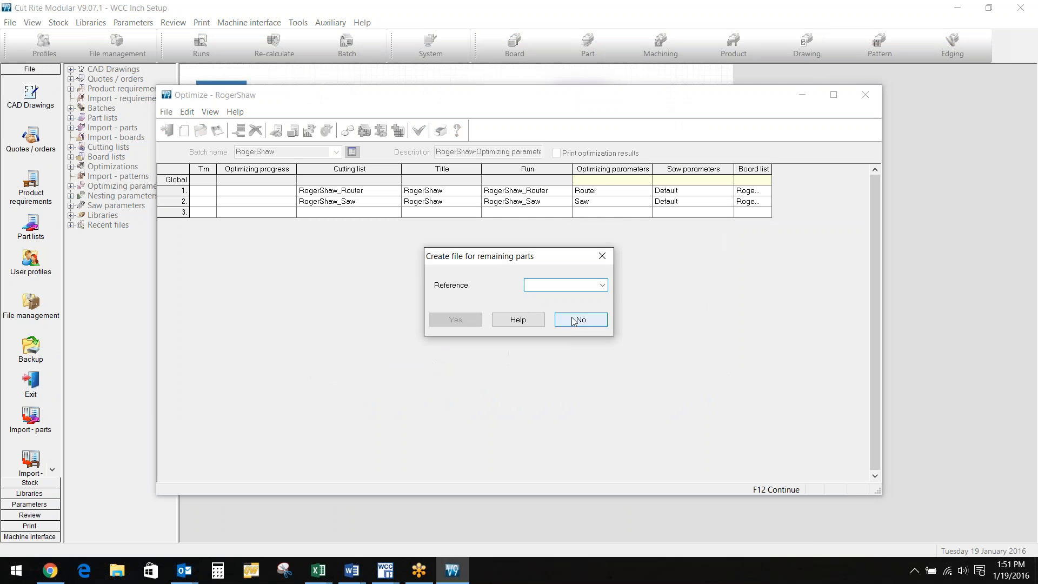
left_click(572, 320)
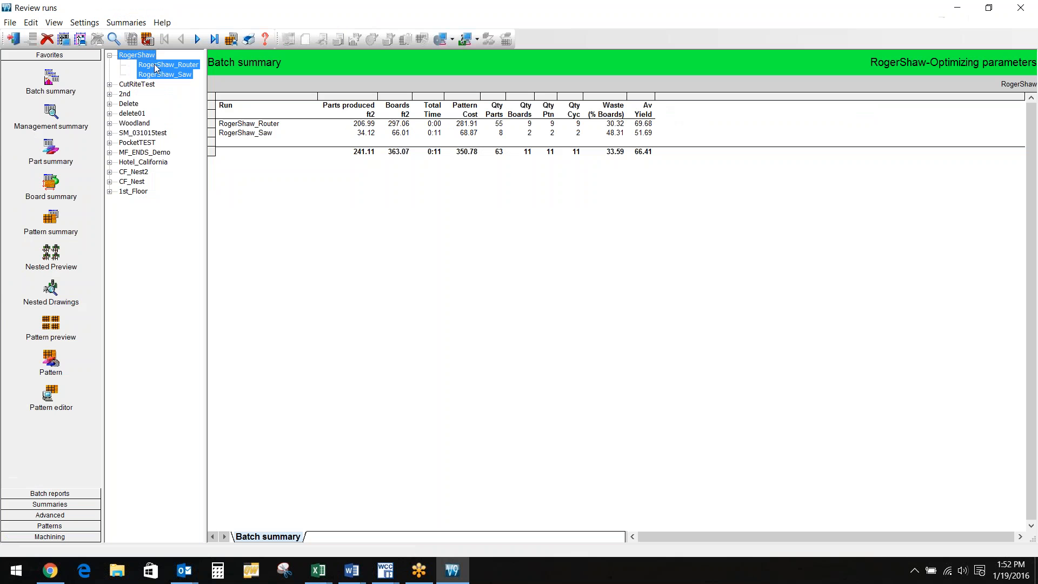
left_click(55, 330)
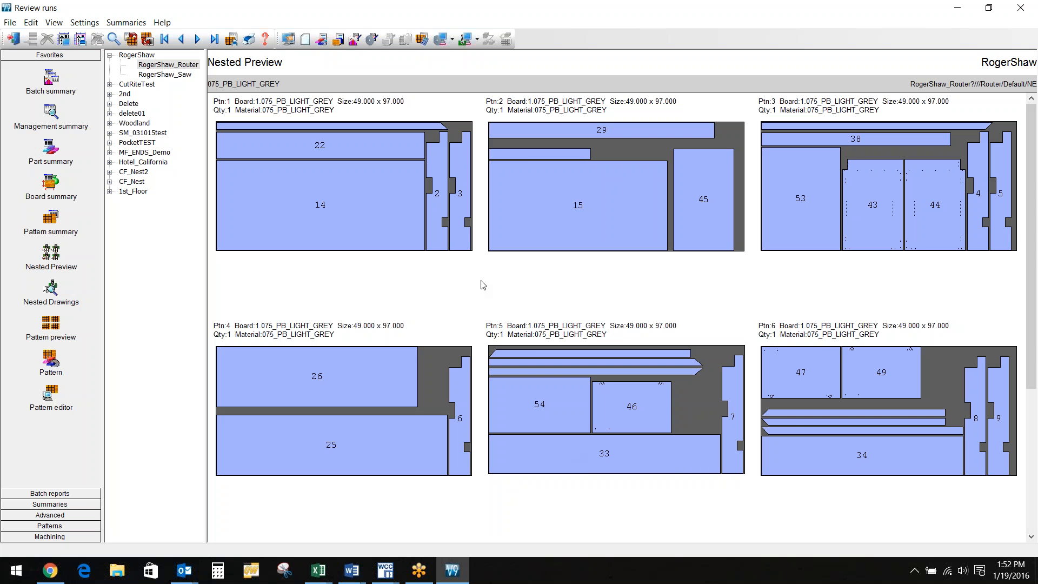
left_click(165, 76)
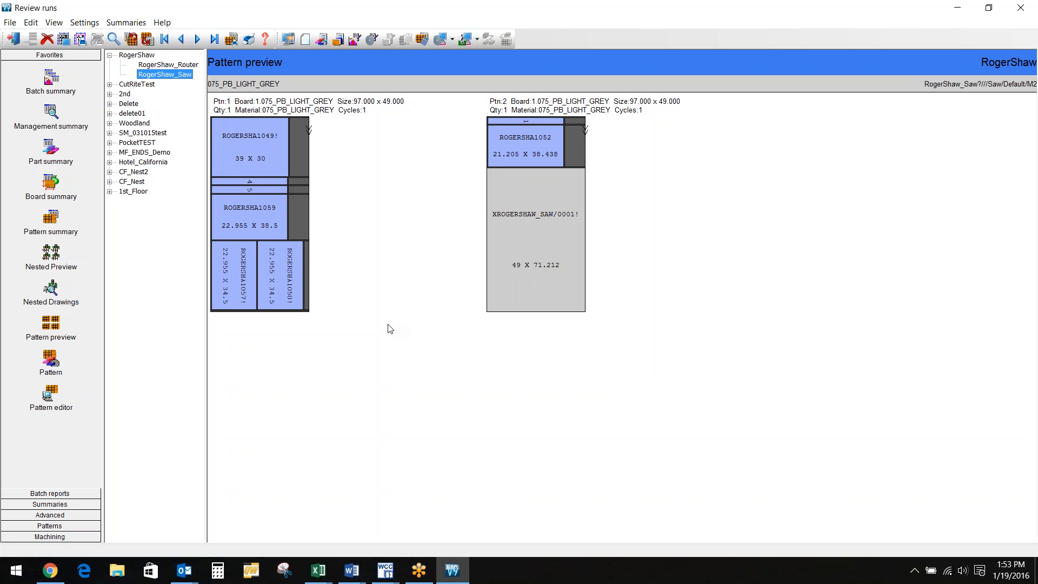
Exit Review runs to return to the Cut Rite Modular start screen
left_click(22, 46)
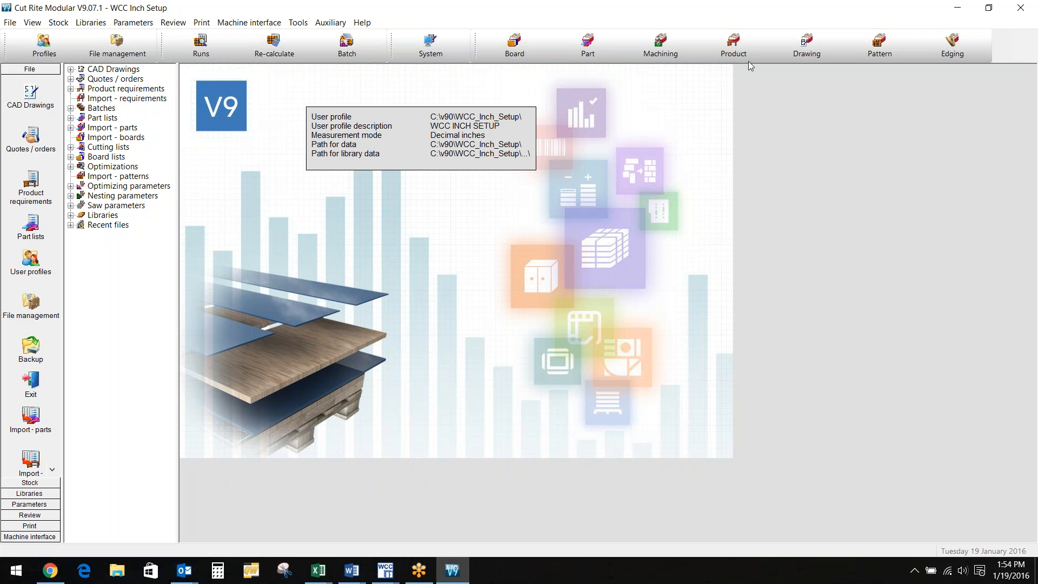
Check the machining and saw parameter settings, then reach the Factory\Imorder folder in File Explorer
left_click(676, 53)
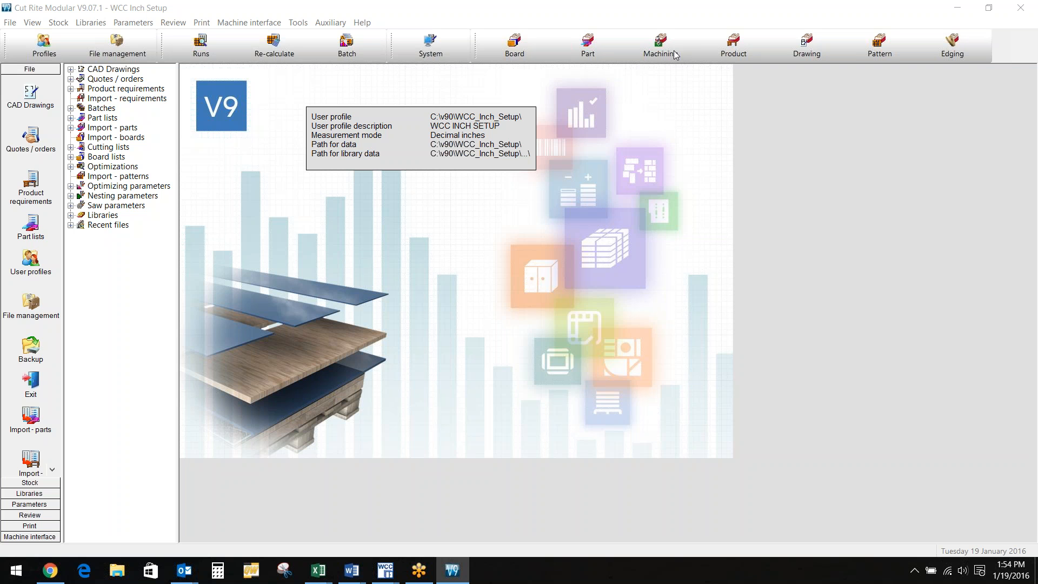
left_click(71, 205)
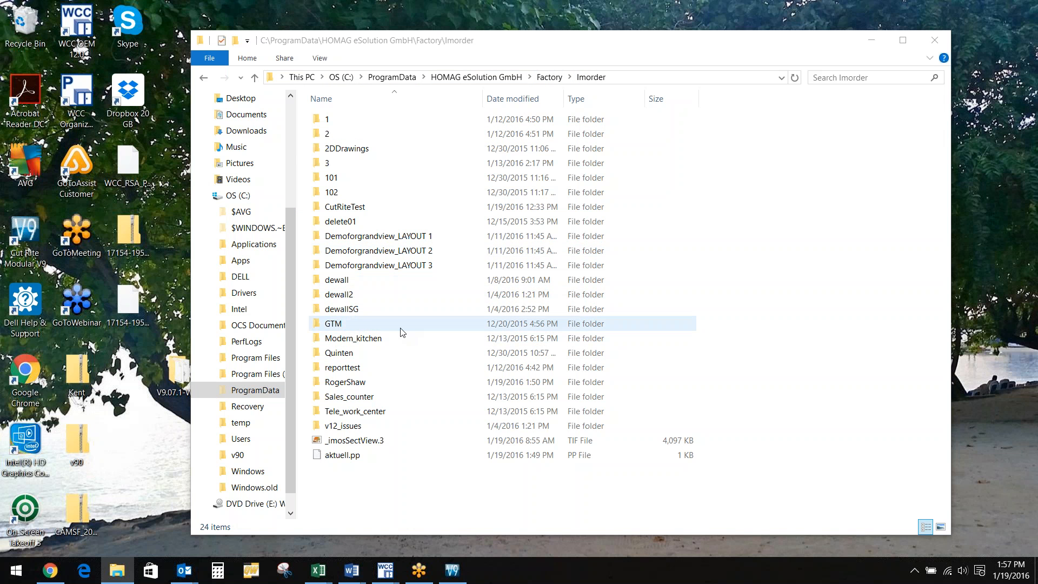
left_click(347, 385)
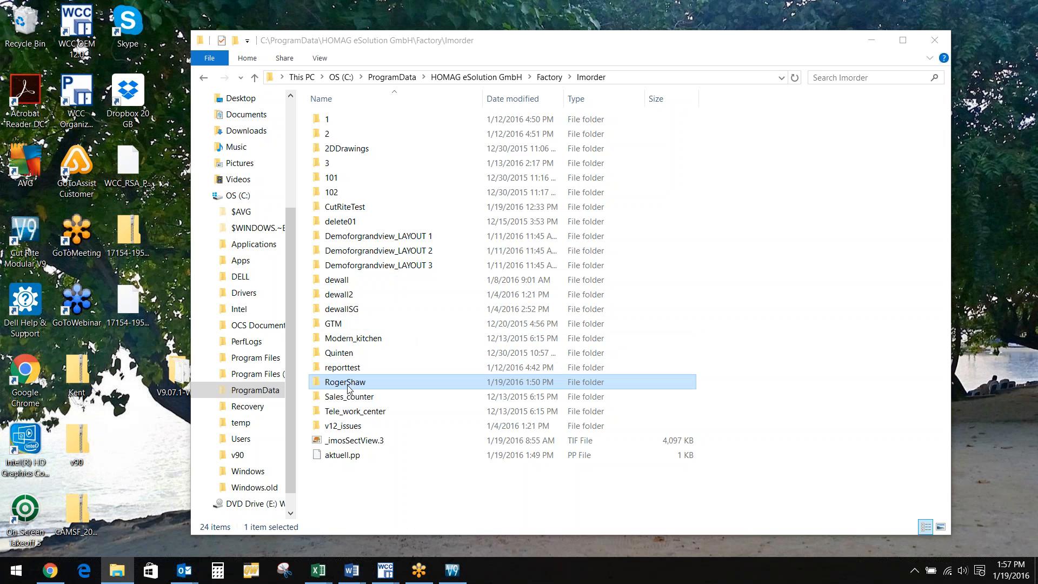
double_click(347, 383)
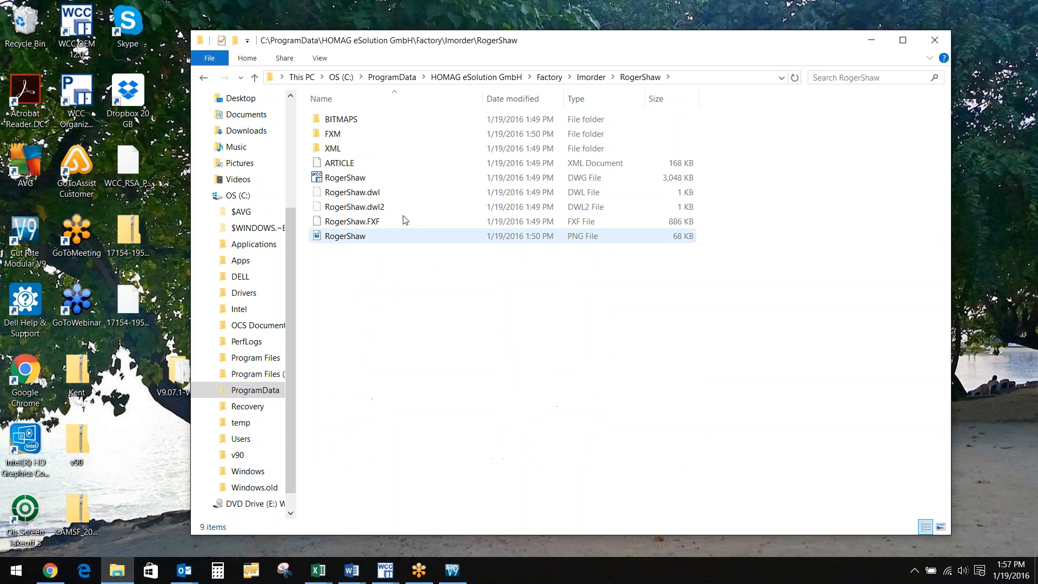
left_click(385, 177)
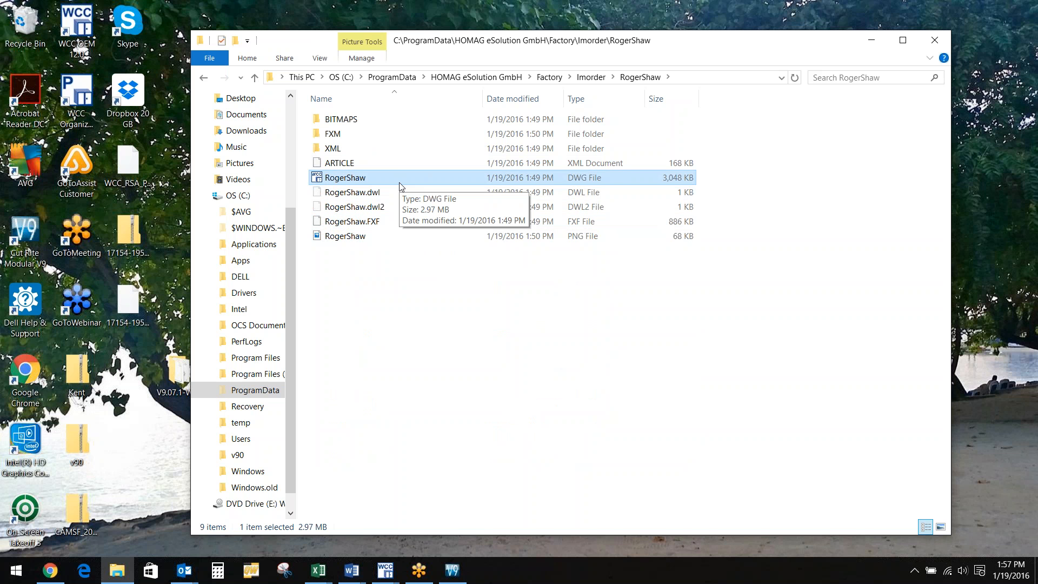
double_click(382, 141)
double_click(388, 124)
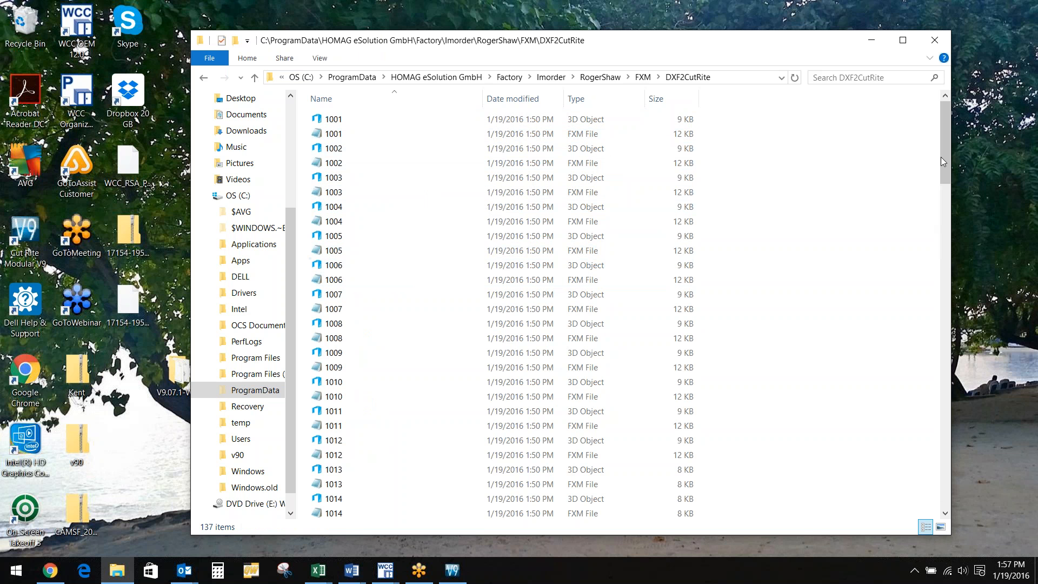
mouse_move(948, 174)
left_mouse_down()
mouse_move(970, 289)
mouse_move(977, 453)
mouse_move(946, 162)
left_mouse_up()
Go back up to Imorder and open the C:\v90 folder
left_click(588, 81)
left_click(587, 81)
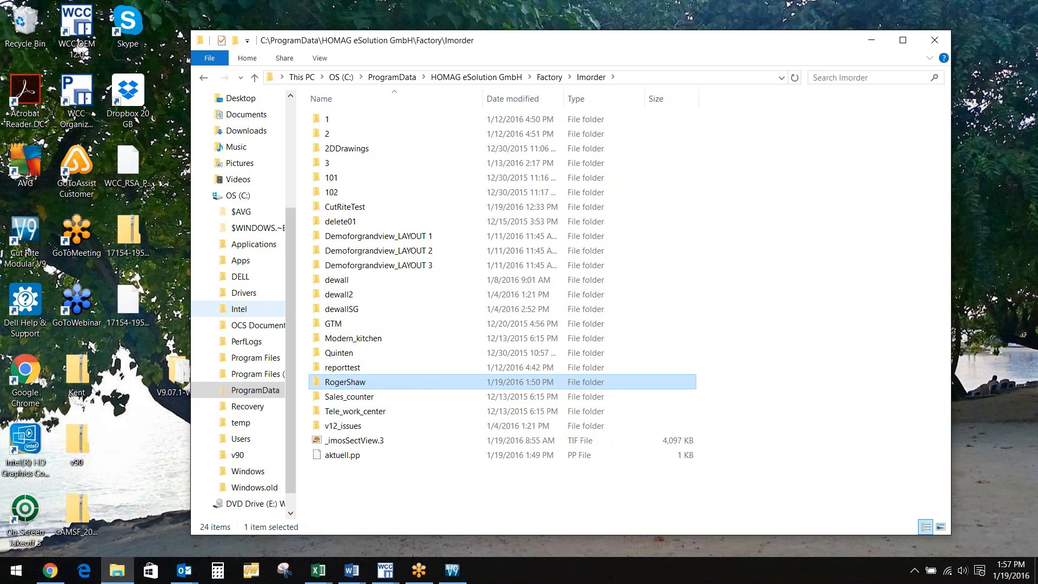
left_click(253, 455)
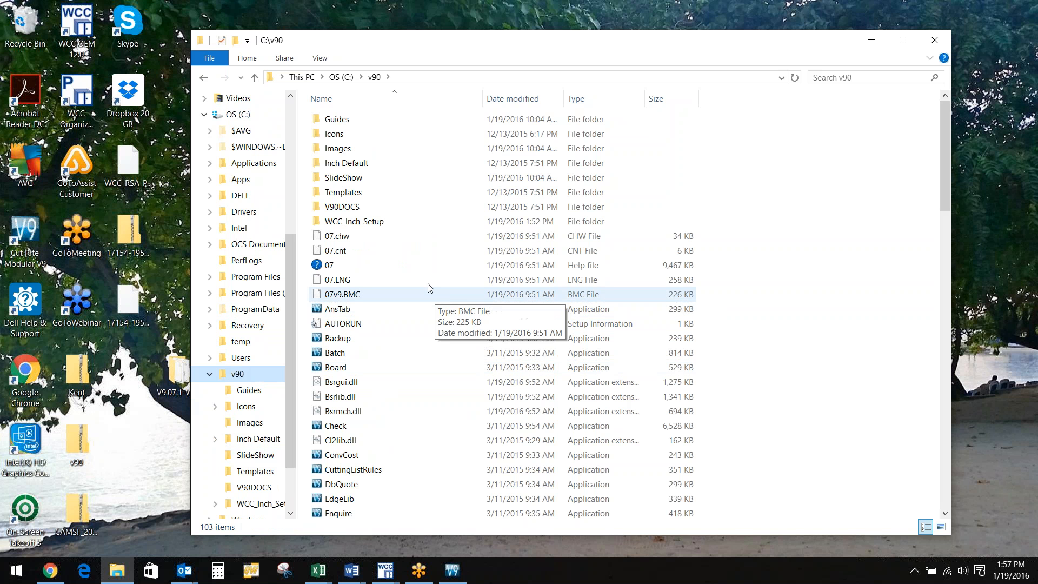
Find the RogerSha1043, 1055 and 1059 files in WCC_Inch_Setup\Import, then return to drive C
double_click(354, 222)
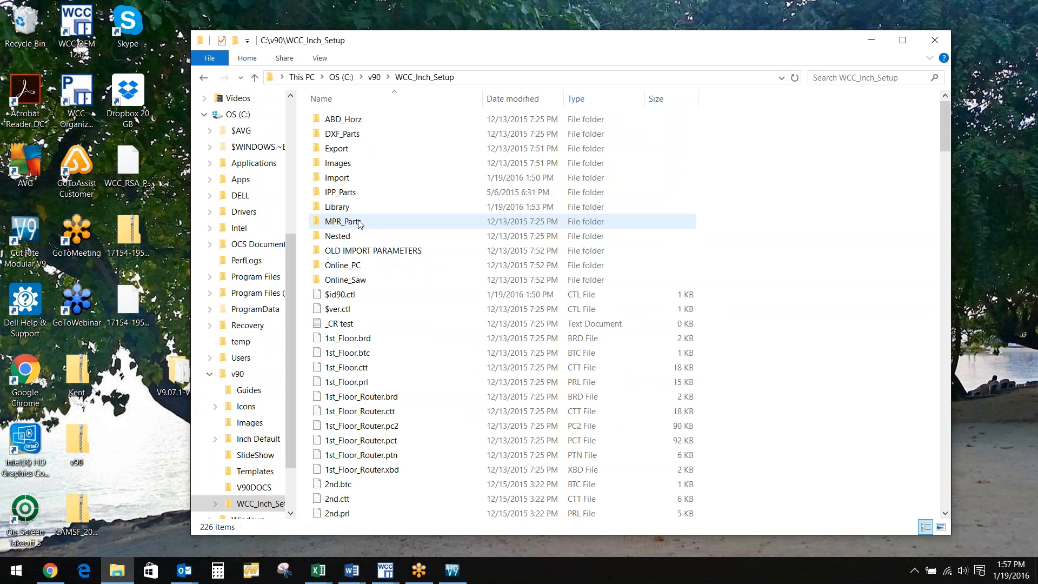
double_click(363, 179)
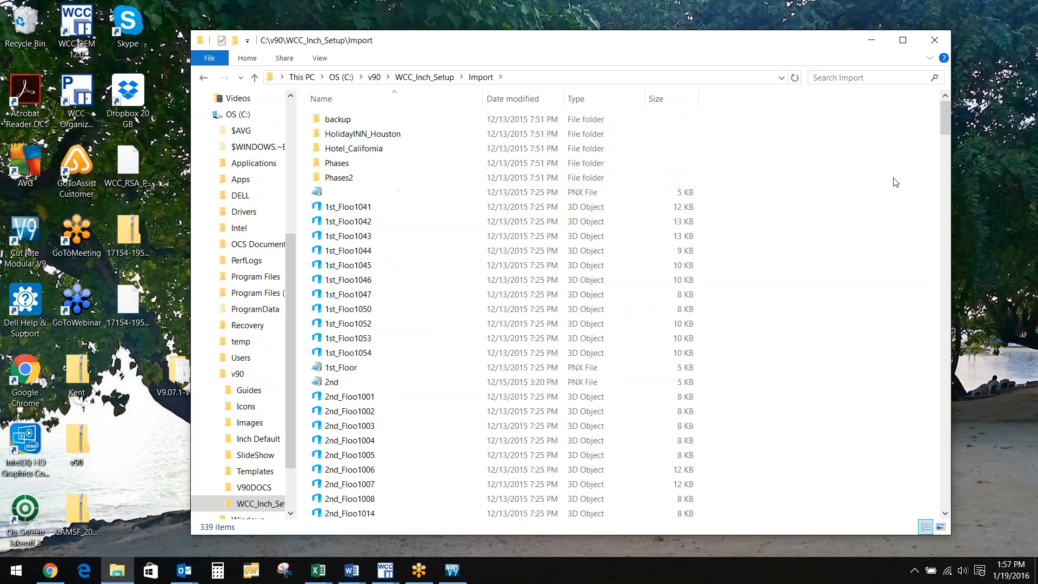
mouse_move(945, 129)
left_mouse_down()
mouse_move(990, 420)
mouse_move(991, 403)
mouse_move(948, 335)
mouse_move(945, 116)
left_mouse_up()
left_click(425, 337)
left_click(413, 282)
left_click(427, 150)
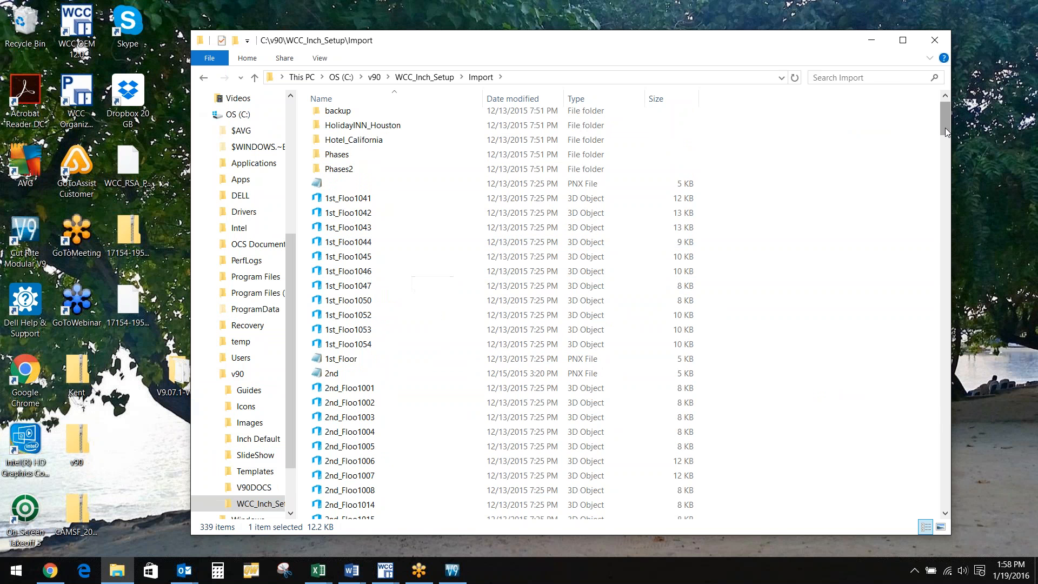
left_click_drag(945, 128, 971, 344)
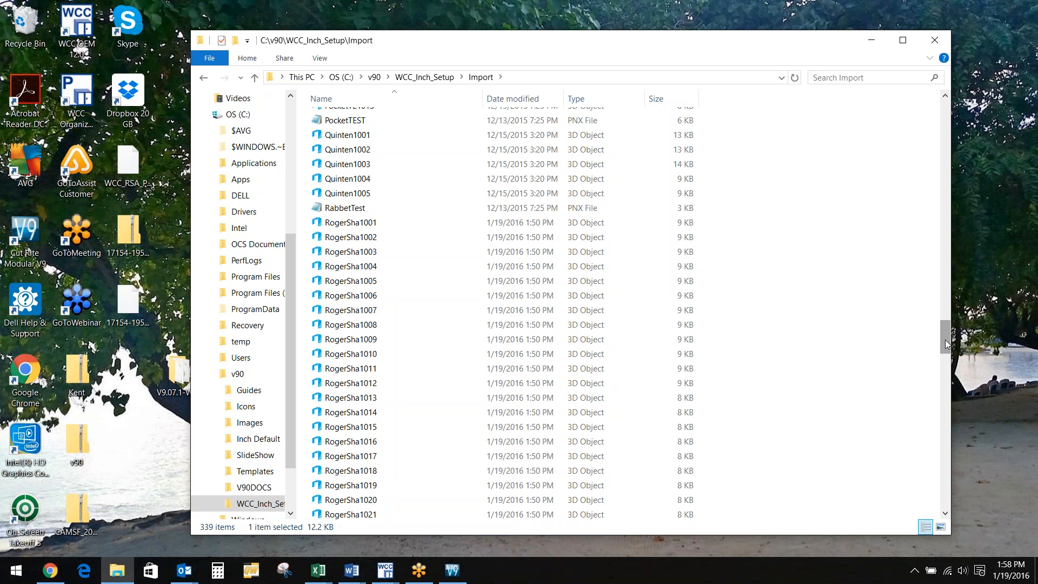
left_click_drag(946, 344, 949, 100)
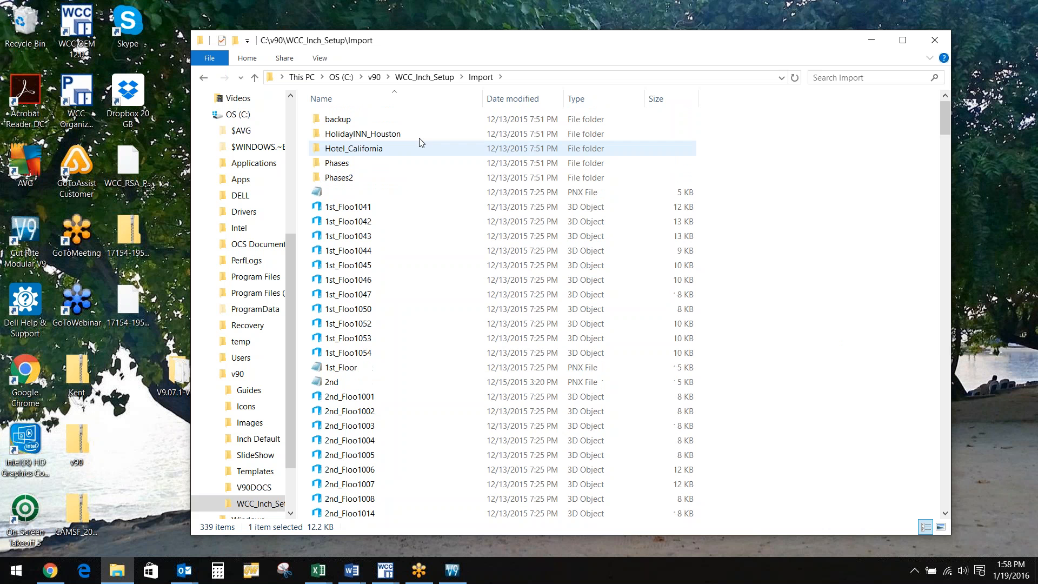
left_click(338, 78)
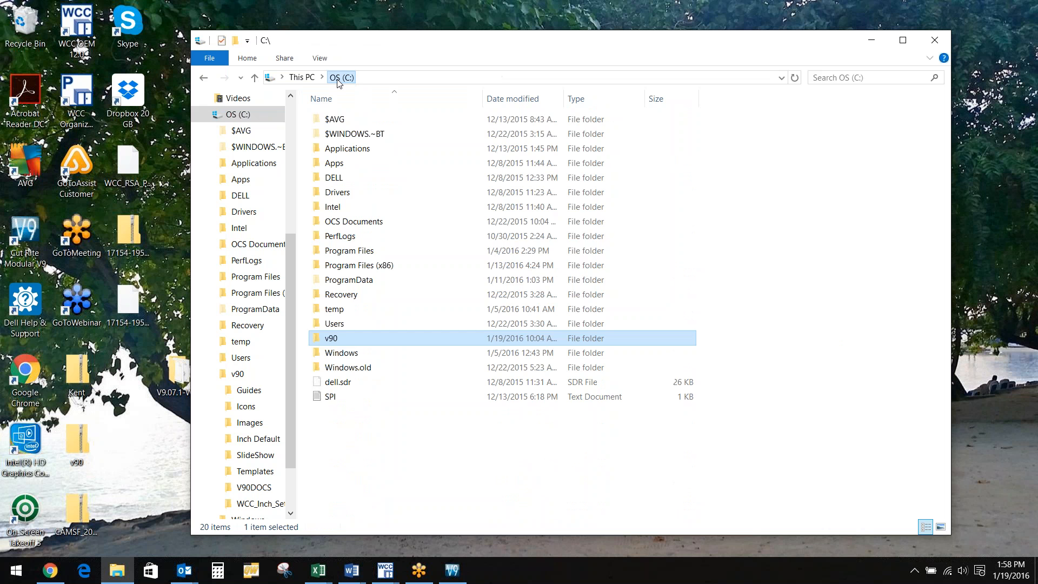
Open HeS_CutRite_Standard_Rev06_20140708 in config\Cut and verify its LOCATION is C:\V90\WCC_Inch_Setup\Import
double_click(387, 280)
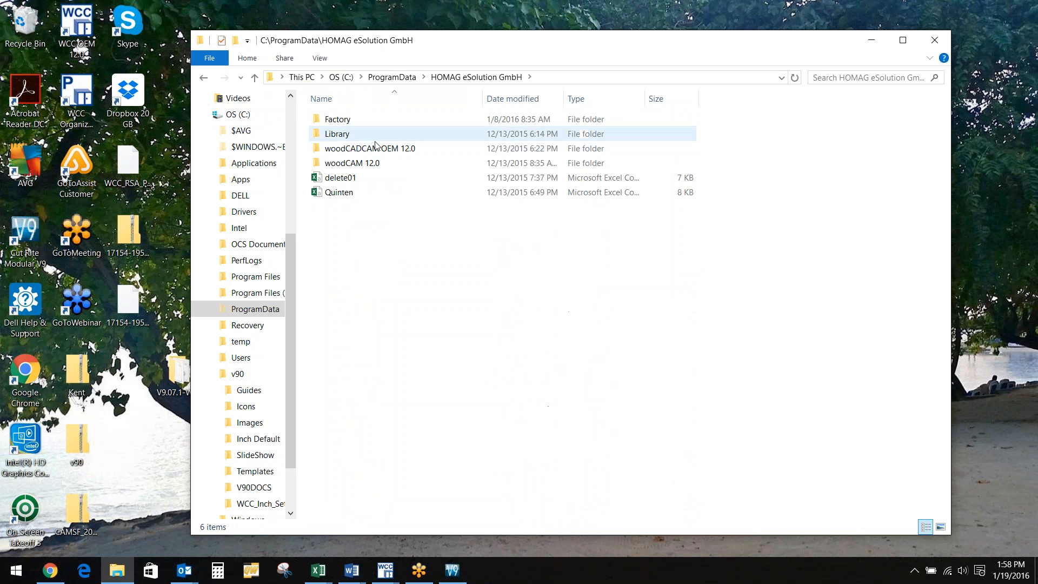
double_click(367, 148)
double_click(352, 119)
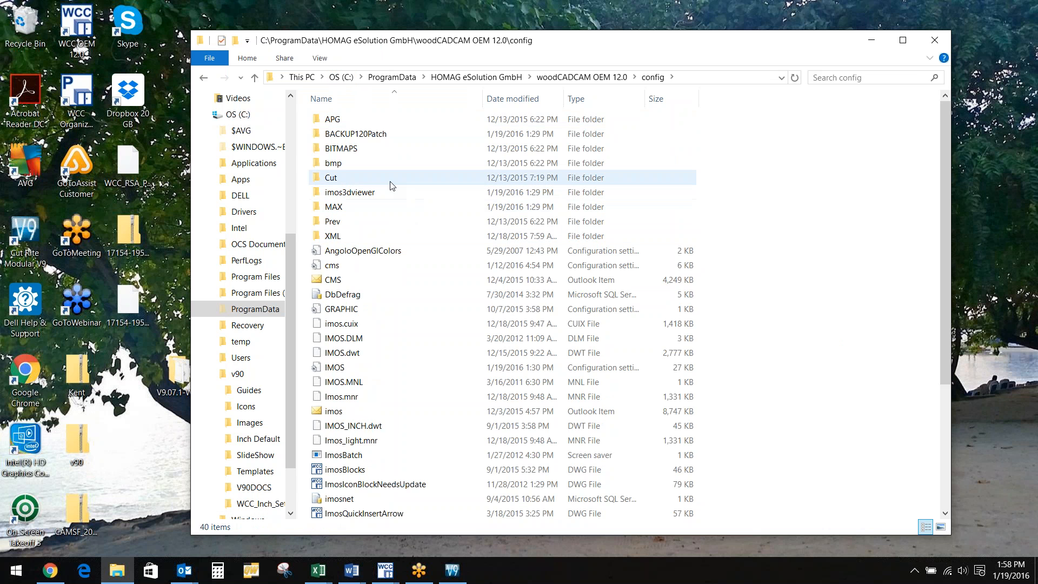
double_click(390, 179)
left_click(389, 149)
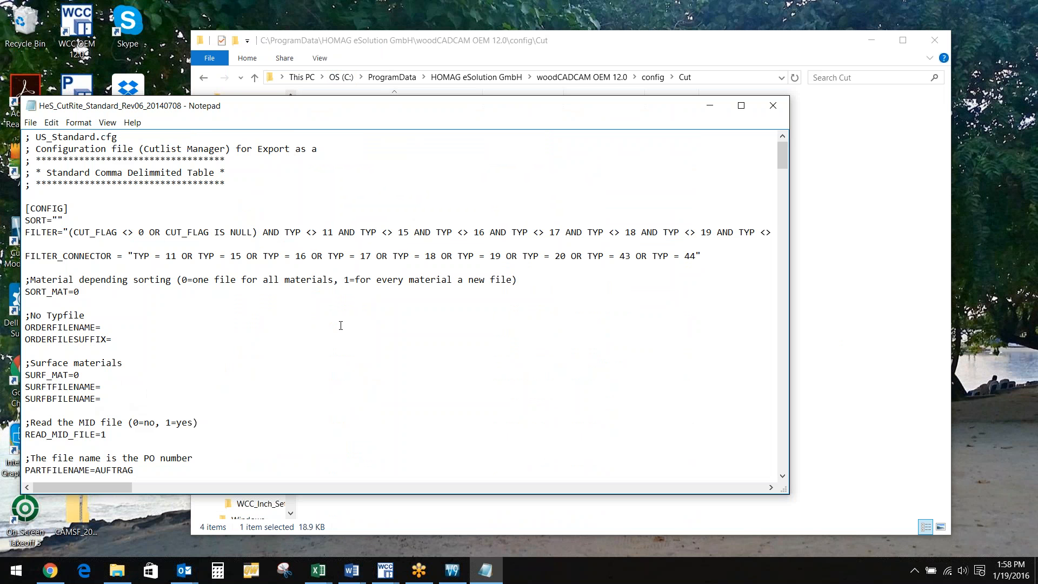
scroll(340, 326, "down", 7)
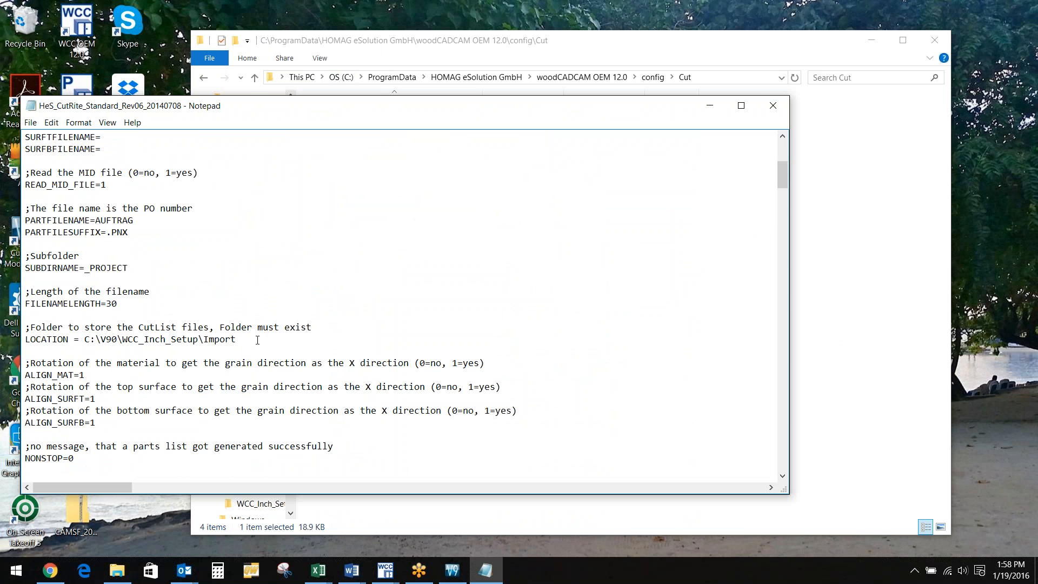
left_click_drag(258, 340, 86, 342)
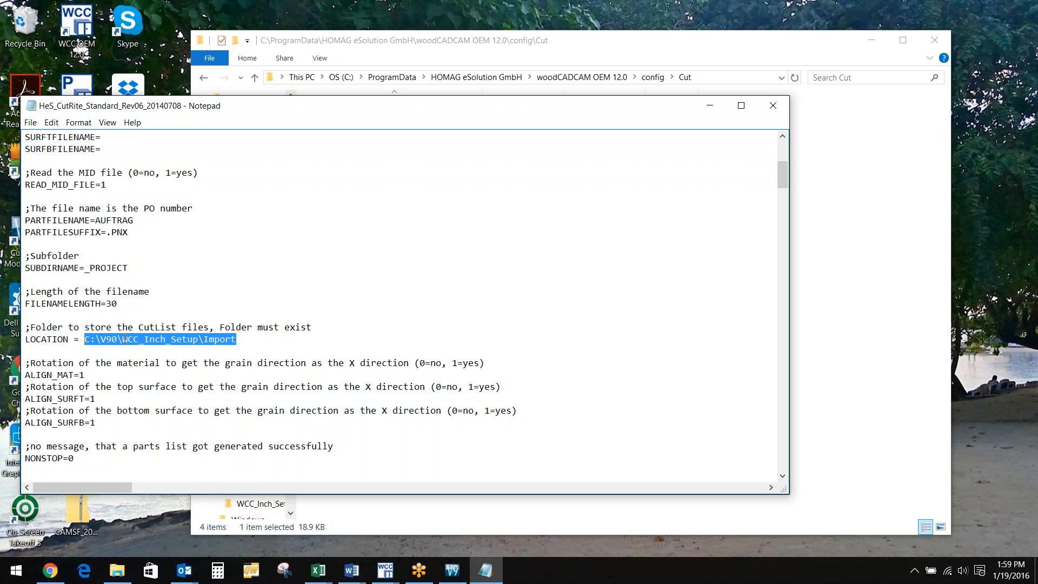
left_click(776, 104)
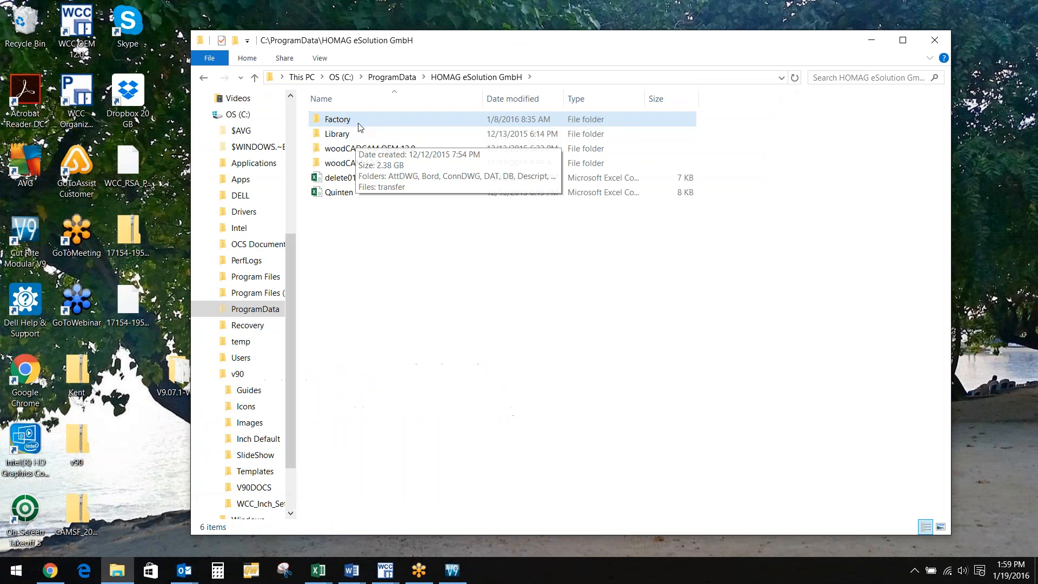
double_click(358, 122)
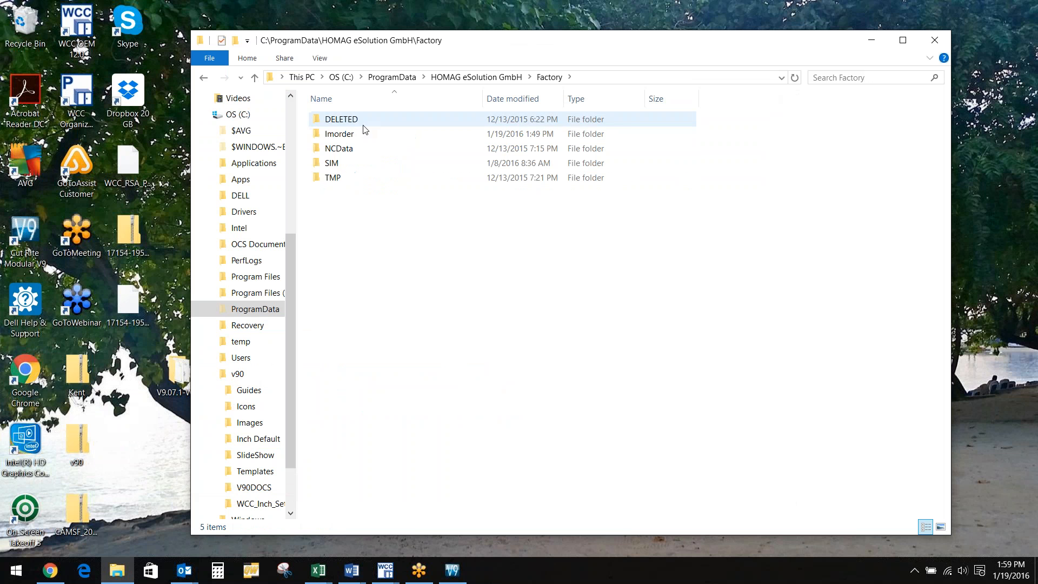
double_click(362, 134)
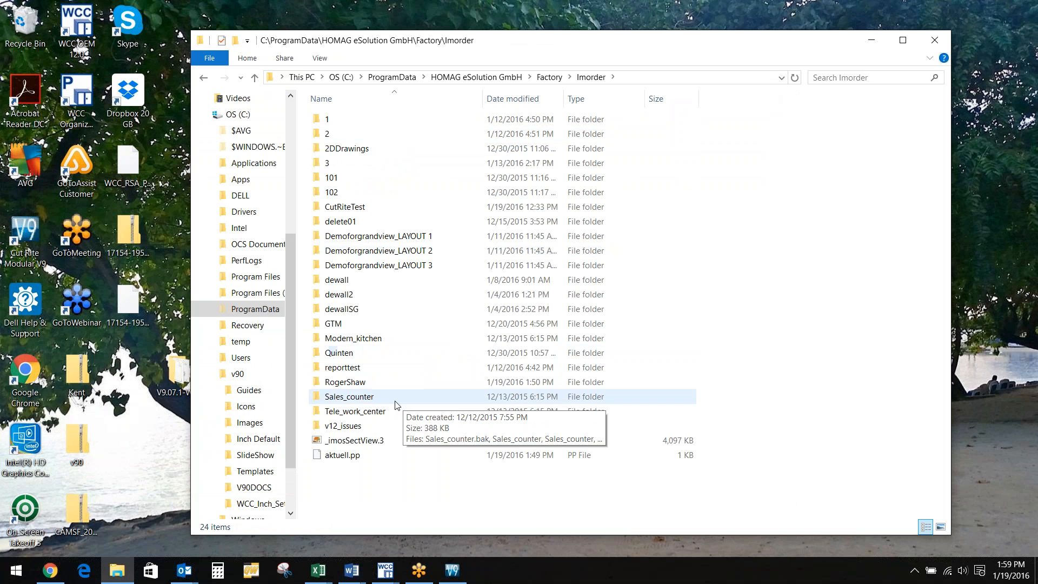
double_click(358, 383)
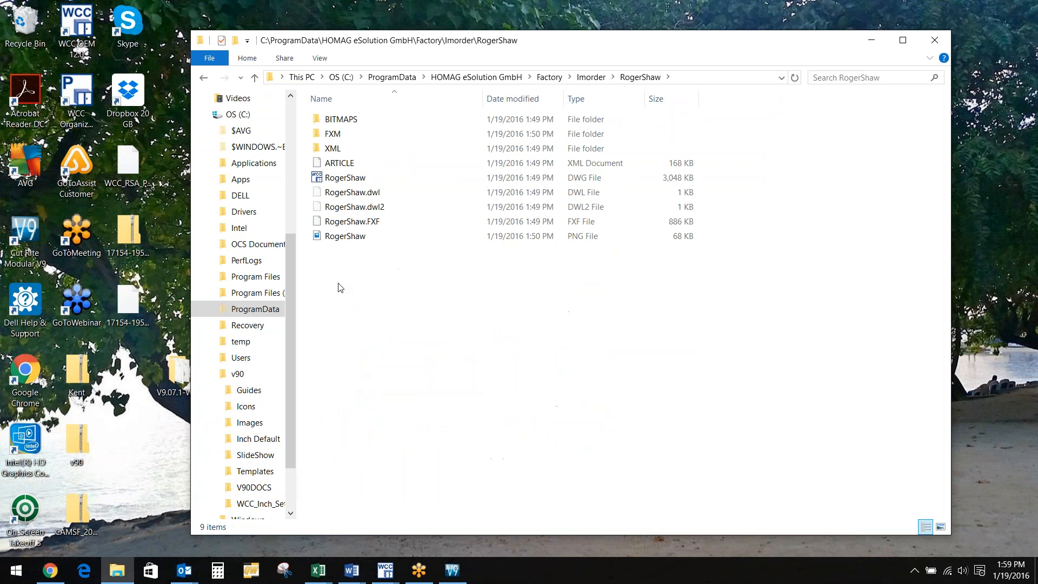
left_click(380, 180)
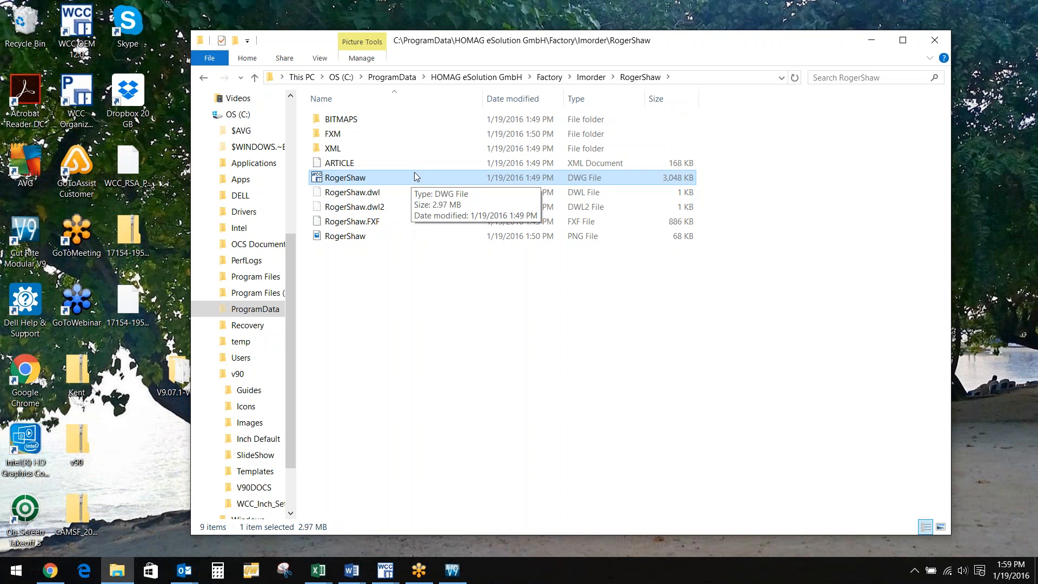
left_click(414, 268)
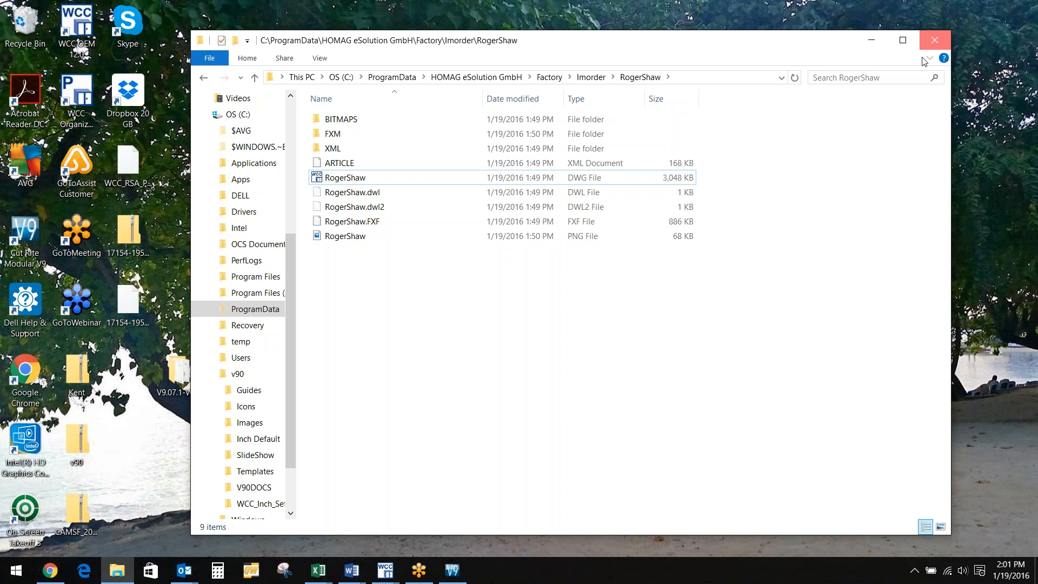
Close the file browser and zoom in on the dowels at the left cabinet's bottom front edge
left_click(935, 40)
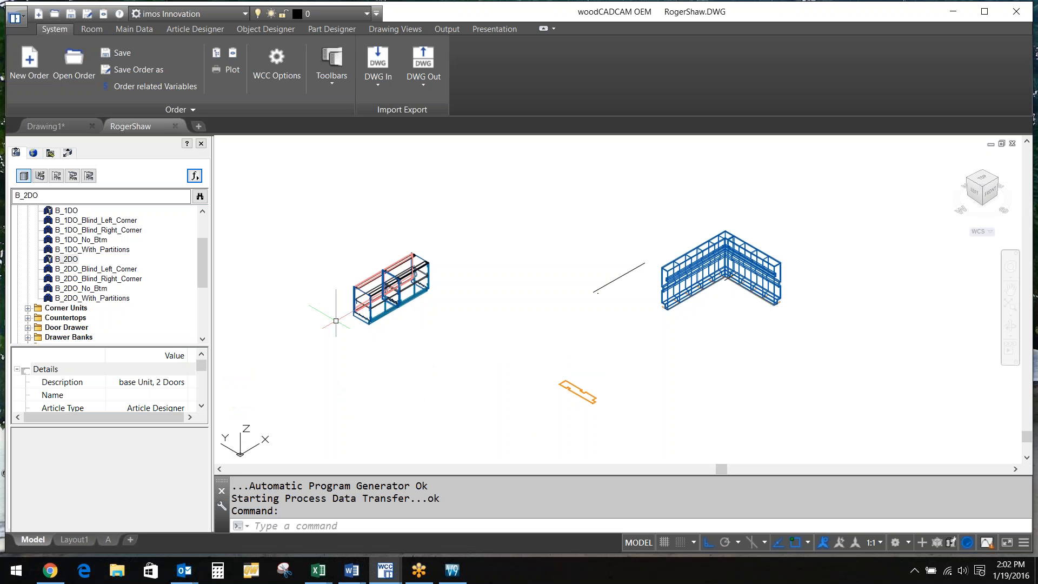
scroll(346, 271, "up", 6)
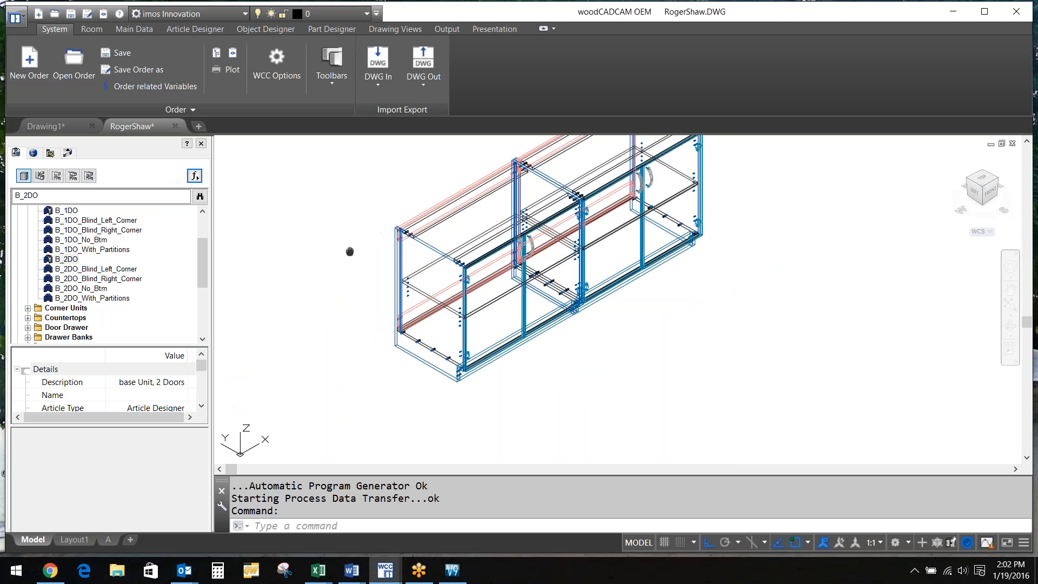
middle_click_drag(350, 251, 303, 296)
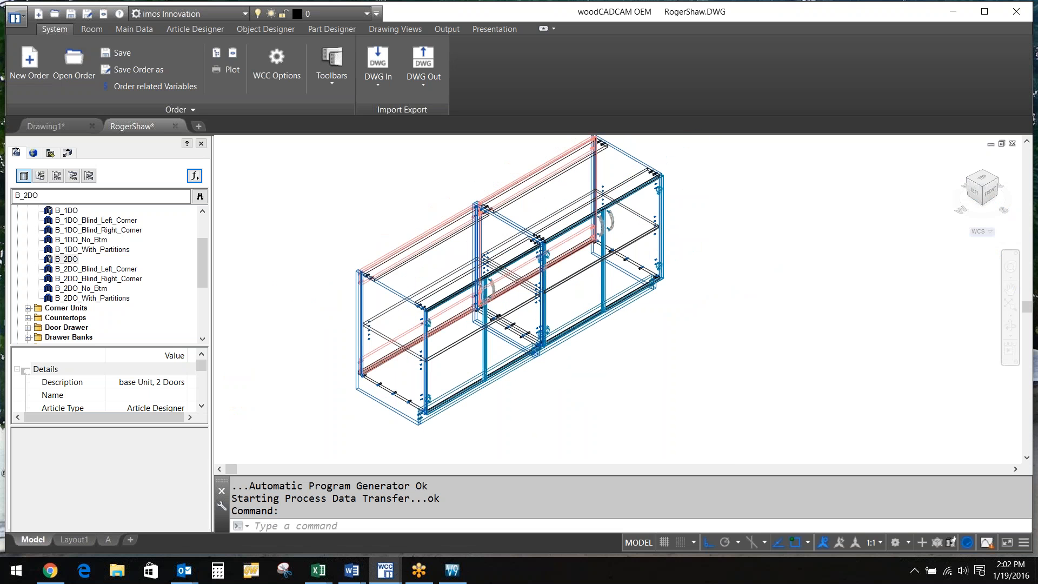
scroll(468, 378, "up", 5)
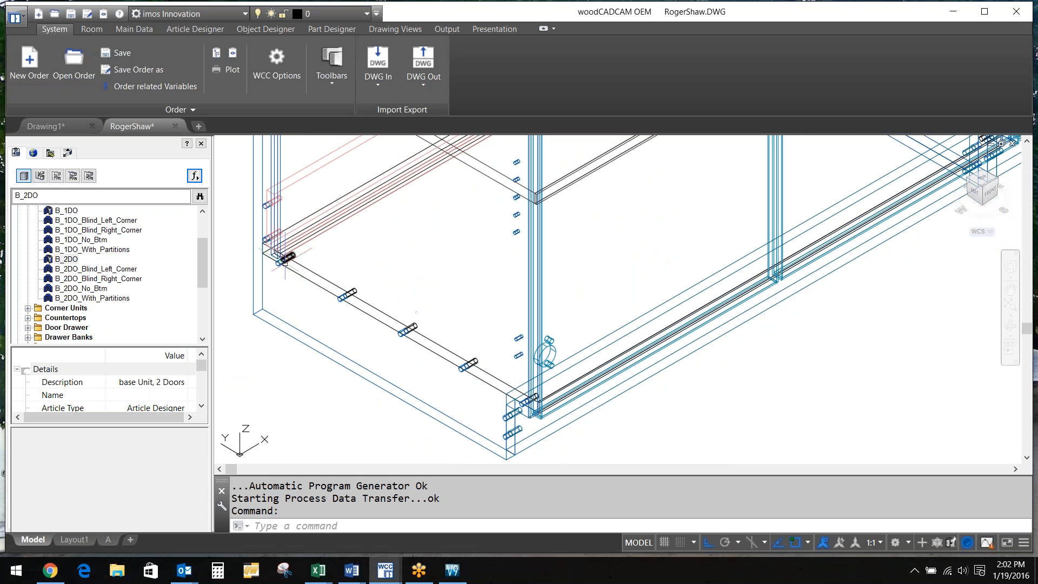
mouse_move(284, 262)
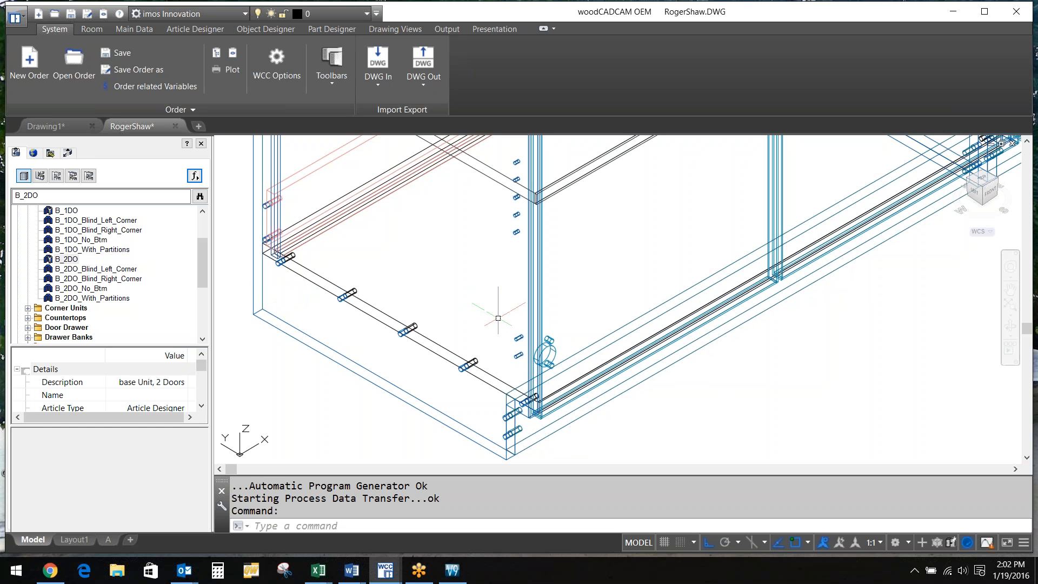
Inspect the bottom shelf's front Edge 4: profile PRF_00, machining undefined
left_click(448, 348)
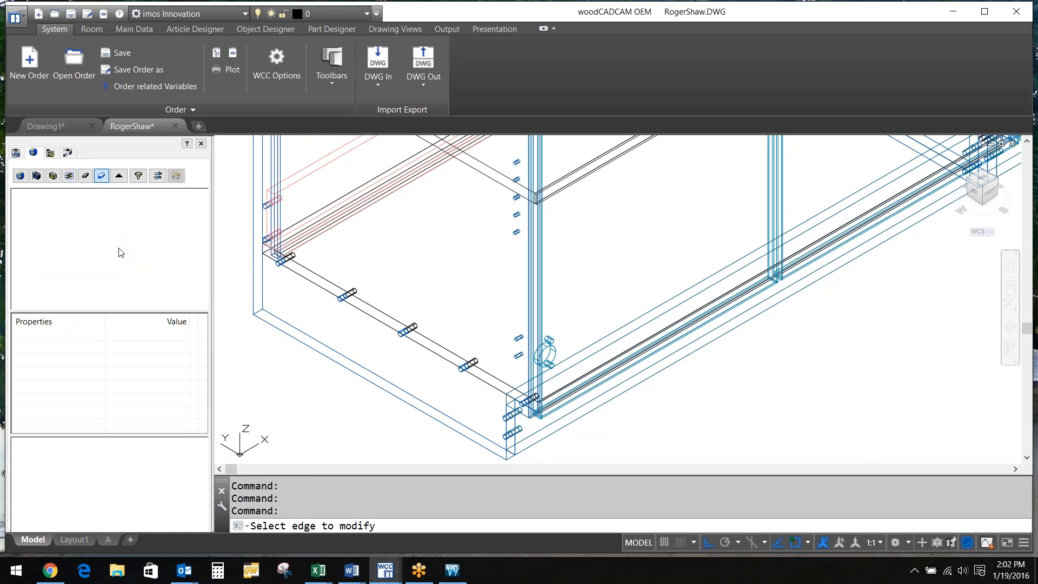
left_click(302, 270)
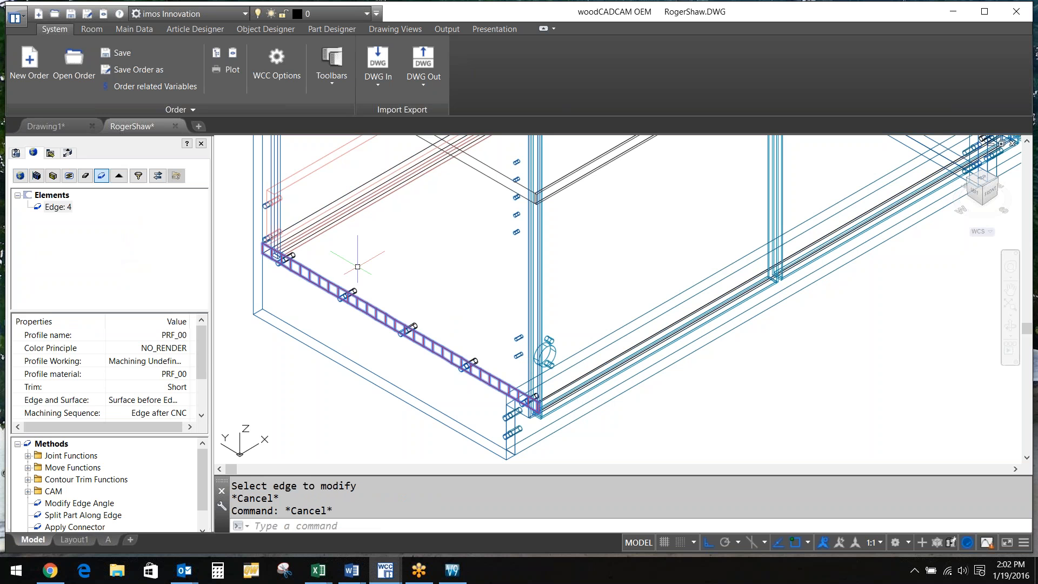
scroll(202, 375, "down", 2)
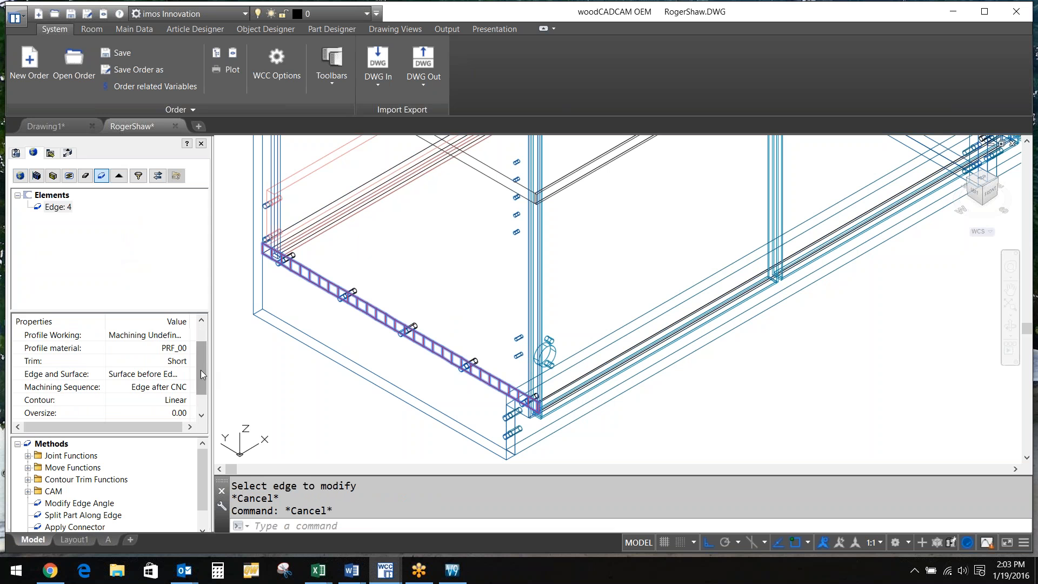
left_click_drag(200, 369, 207, 349)
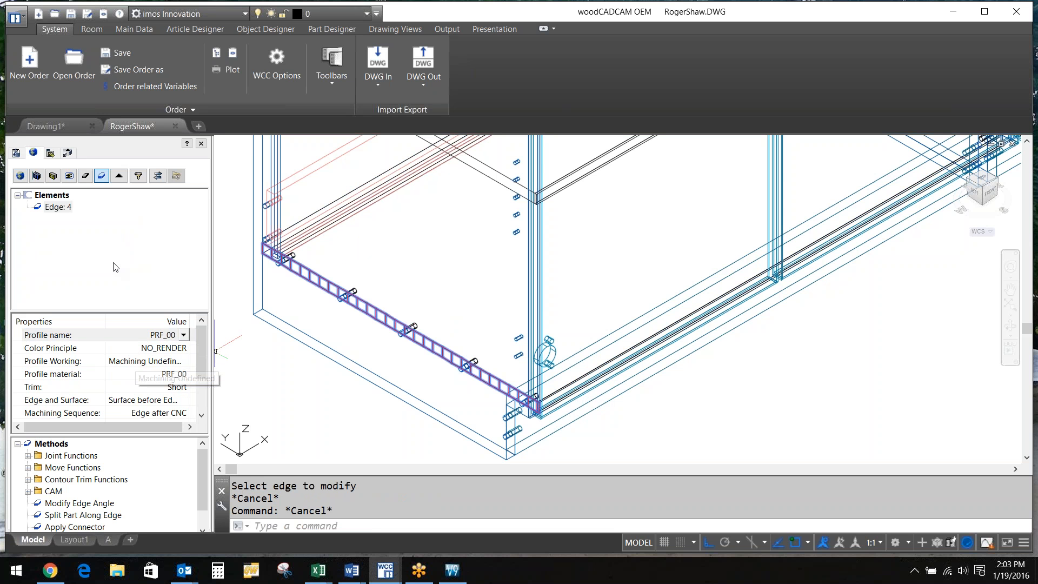
left_click(85, 176)
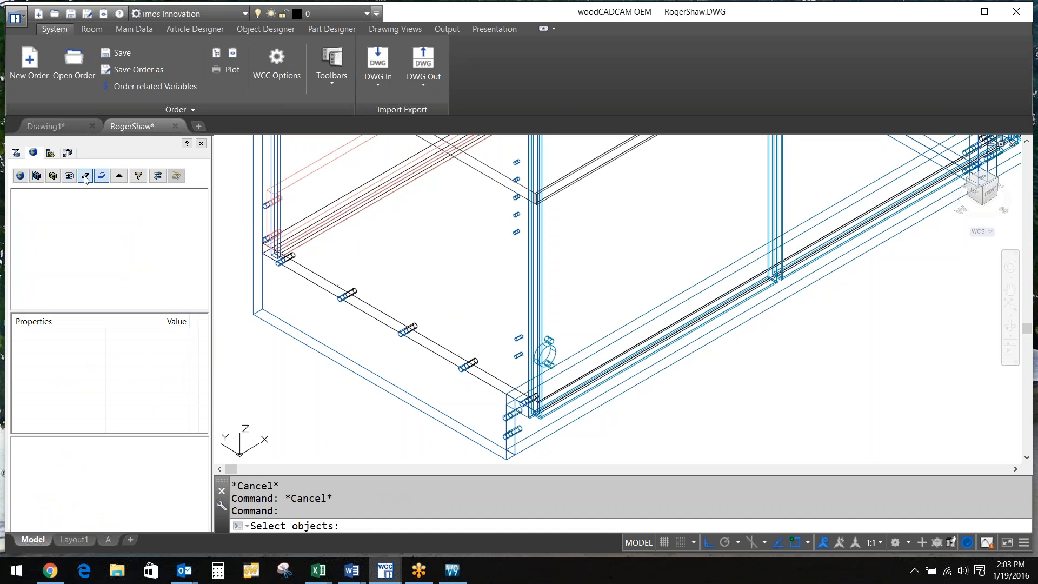
Select the bottom shelf and open Part Definition $PD_B_BTM (PD_BTM_s_c_A000_LEG) for editing
left_click(321, 289)
left_click(196, 378)
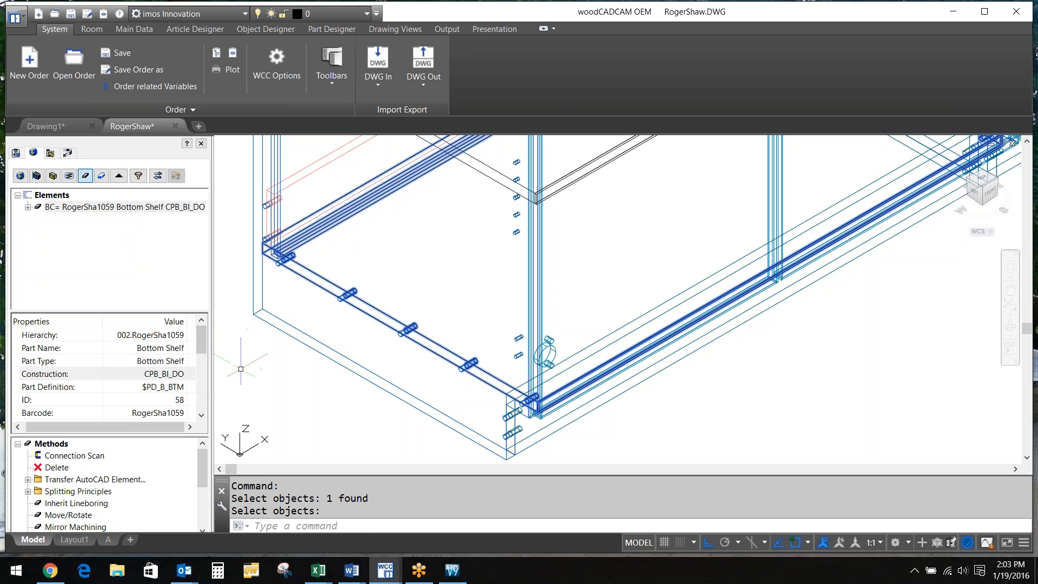
left_click(190, 377)
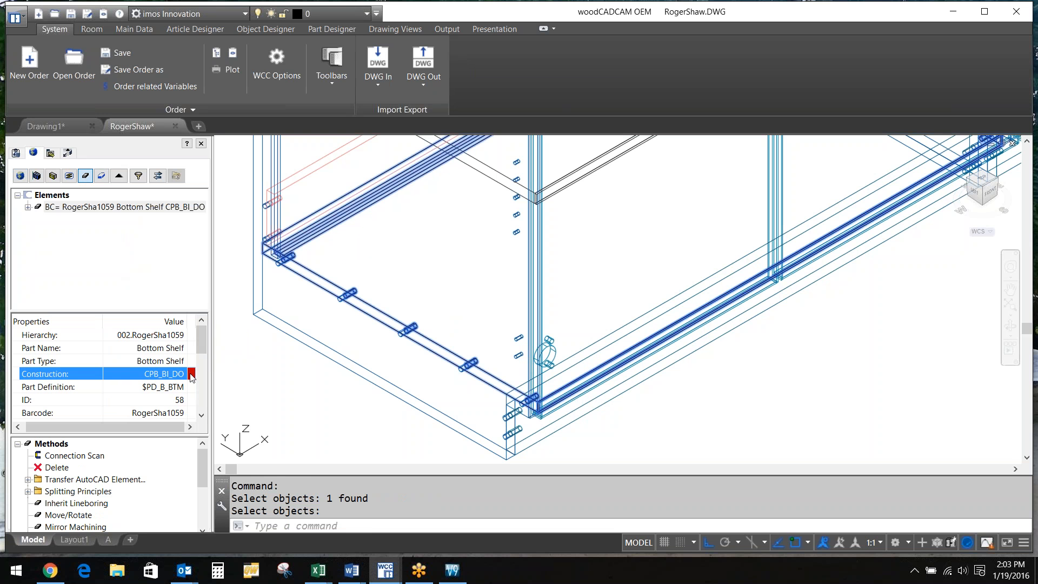
left_click(174, 377)
scroll(195, 361, "down", 1)
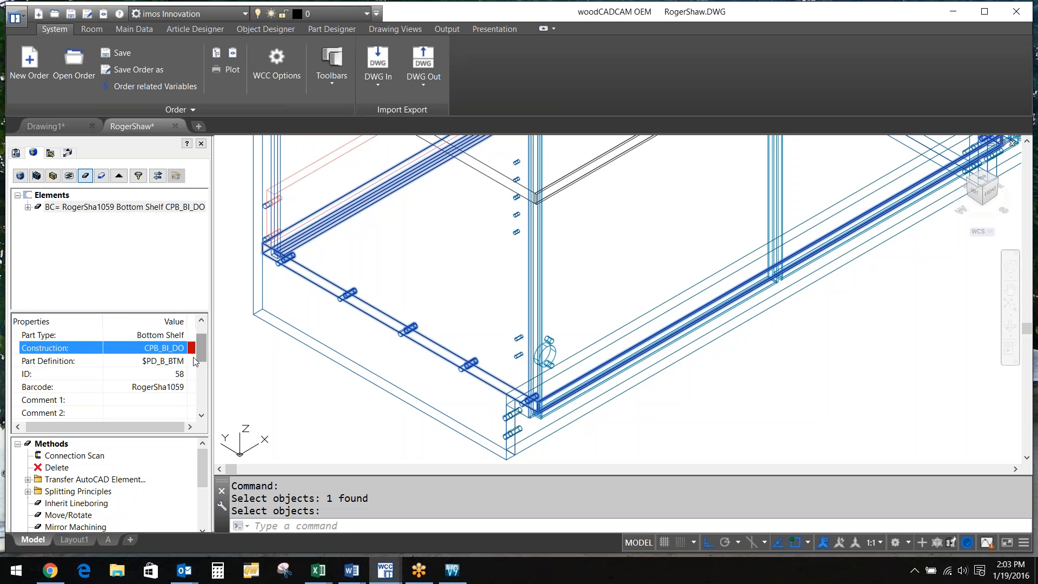
left_click(191, 361)
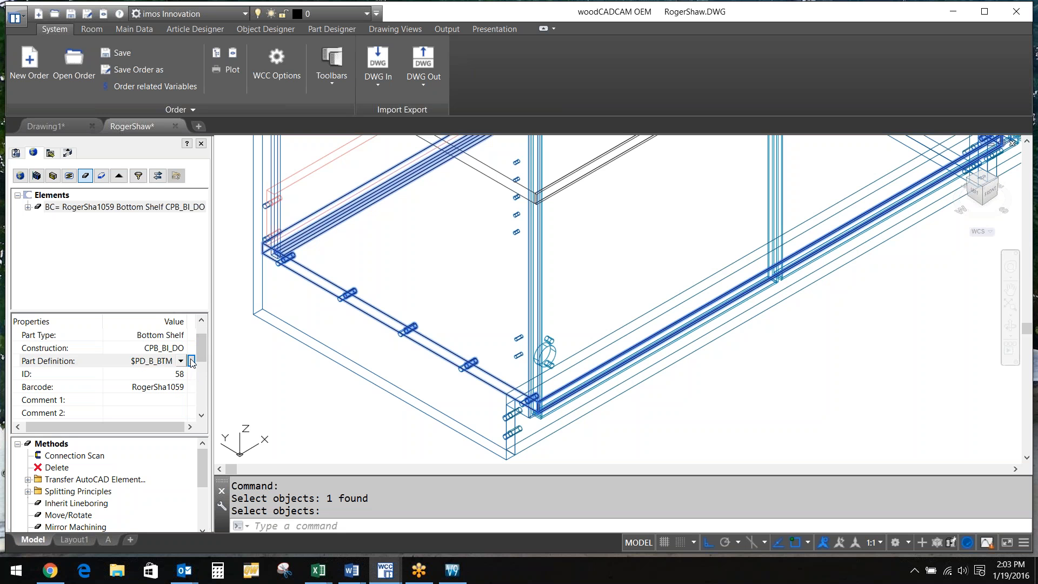
left_click(191, 361)
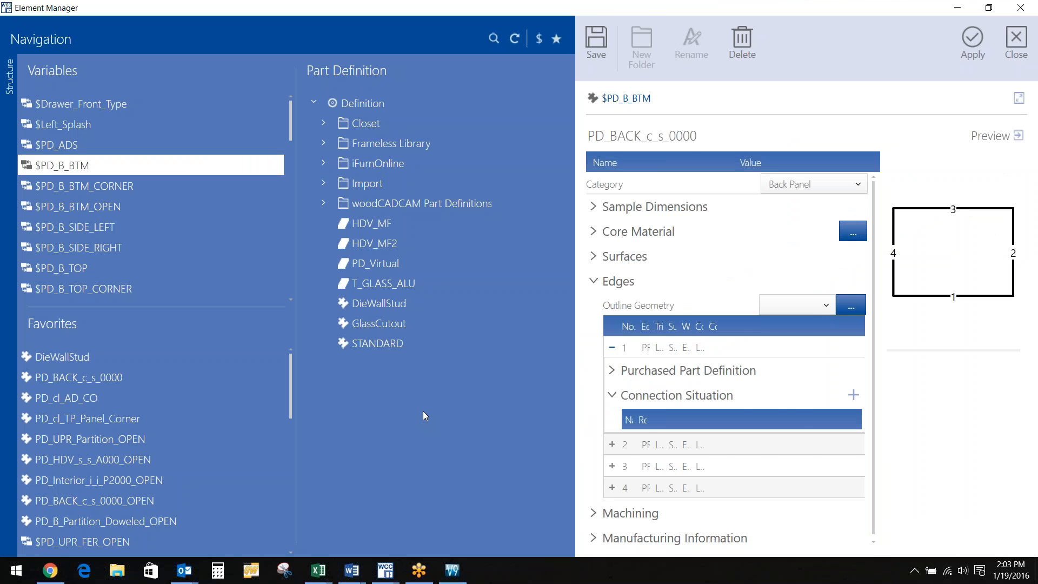
Expand PD_BTM_s_c_A000_LEG's machining and briefly compare with side definition PD_B_SIDE_c_c_0000_MFE
left_click(594, 509)
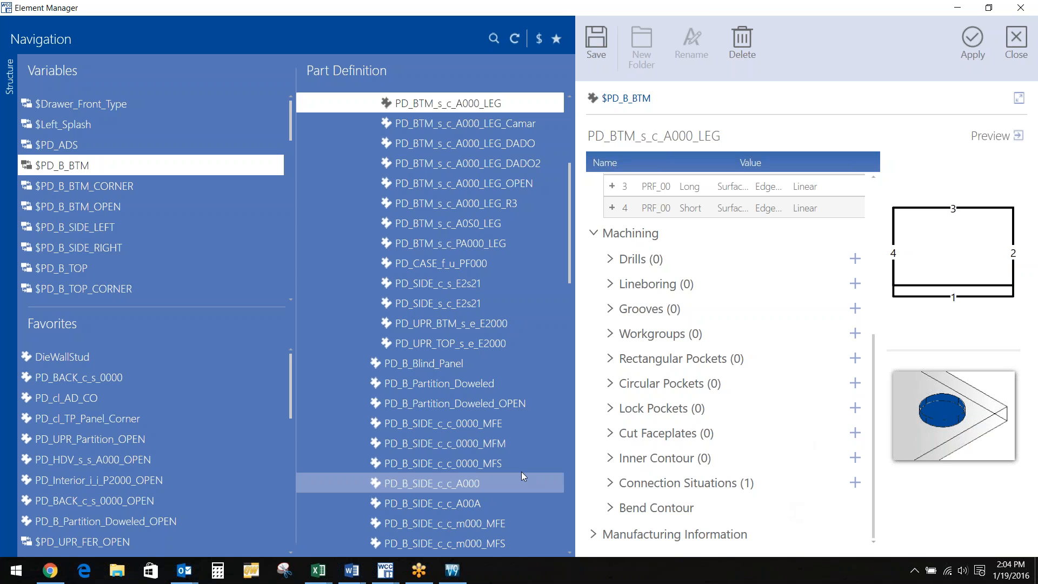
left_click(427, 424)
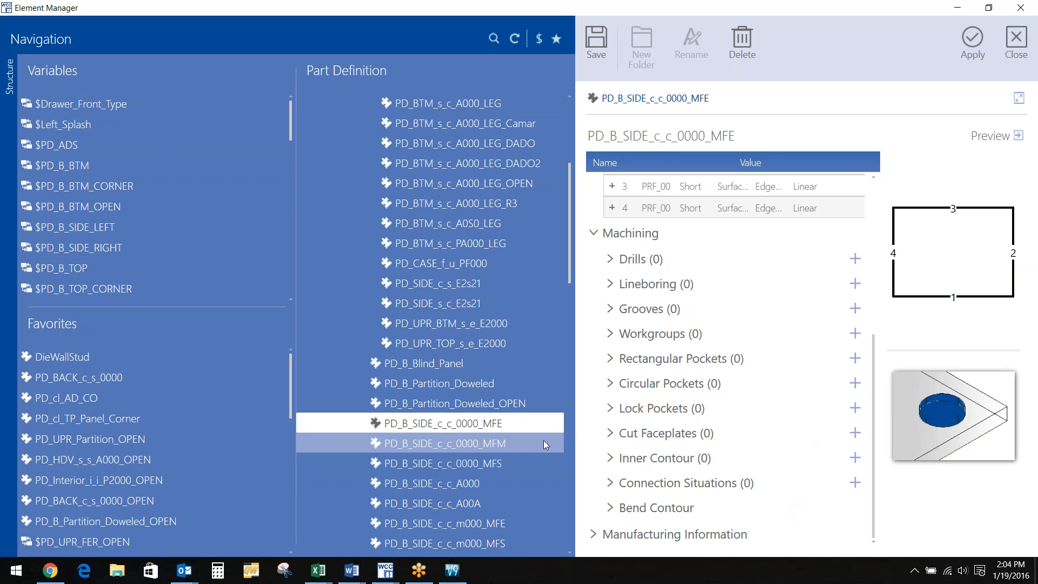
left_click(437, 102)
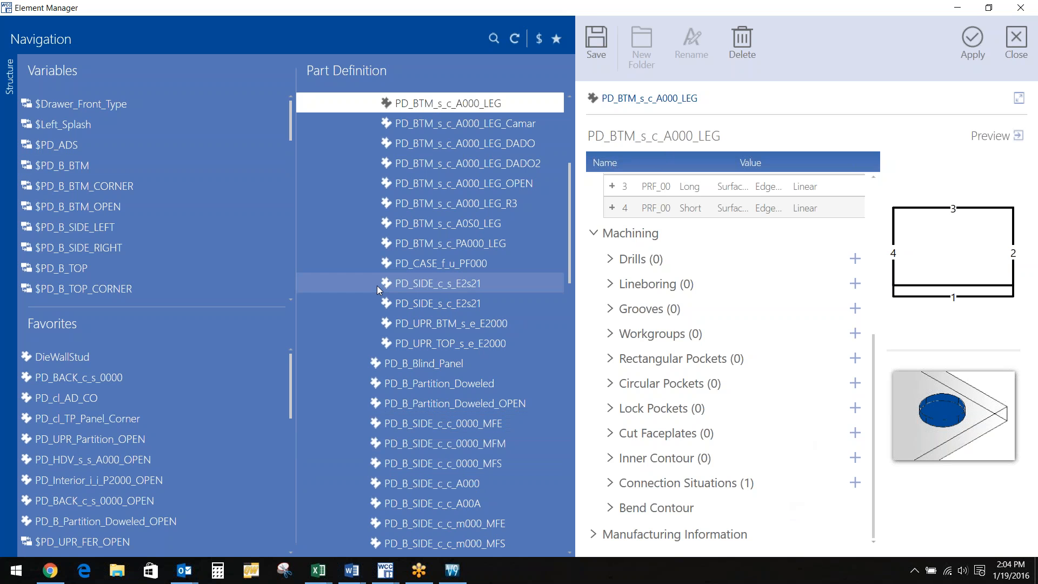
Rename the part definition to PD_BTM_s_c_A000_LEG1 and save it
left_click(725, 135)
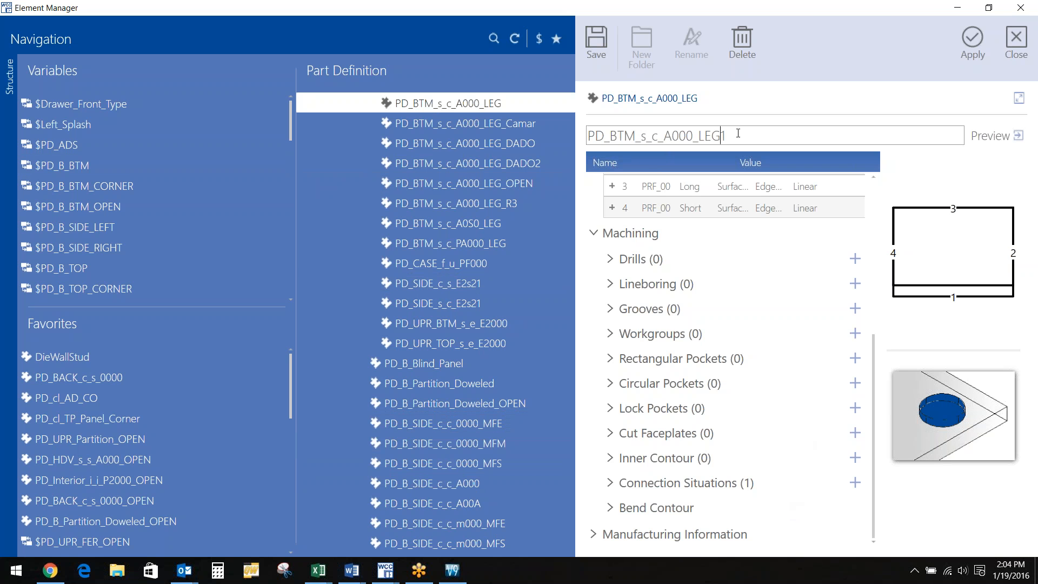
type("1")
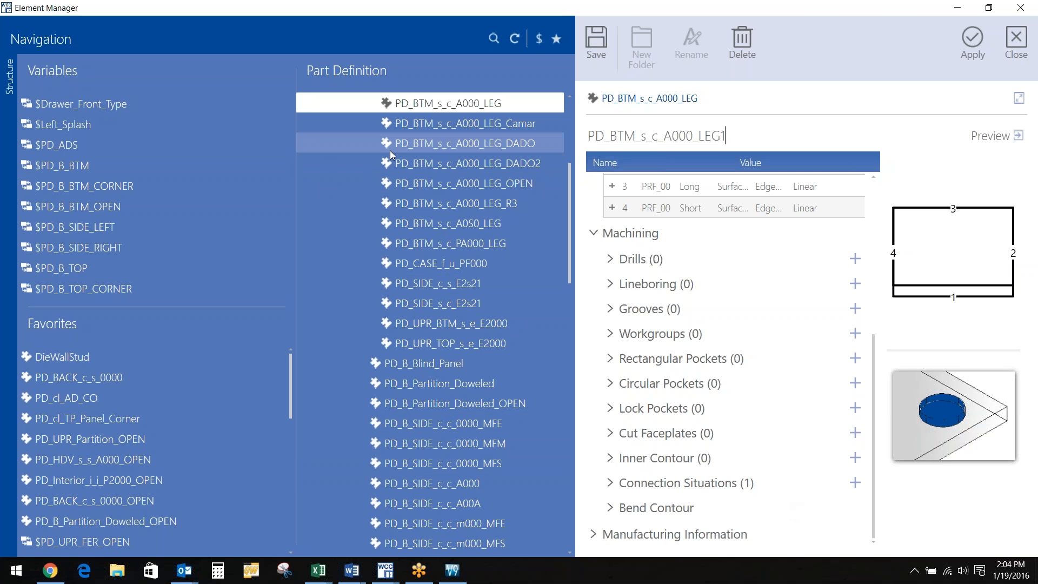
left_click(601, 39)
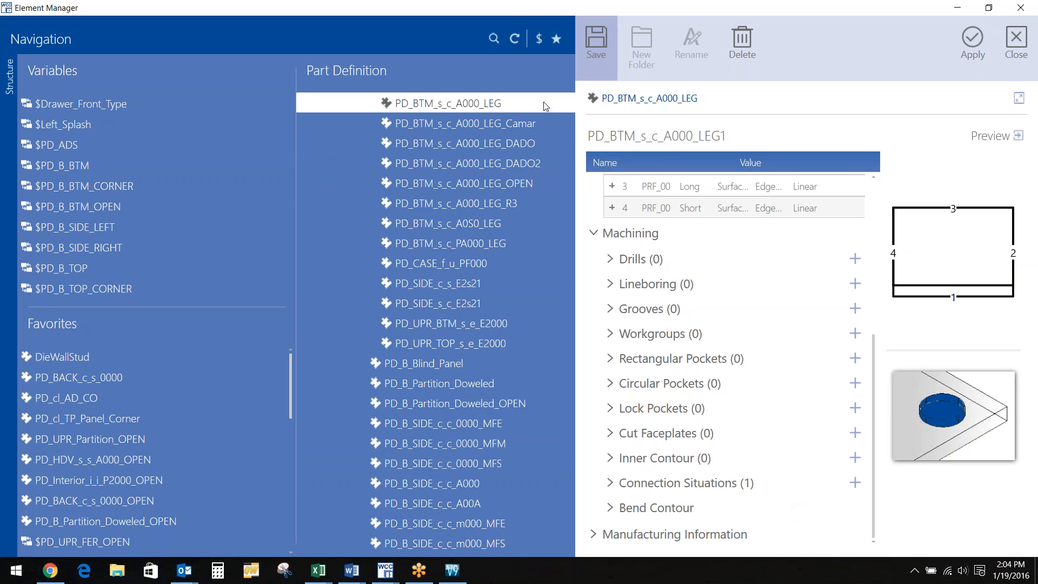
Close Element Manager and shift one dowel further along the bottom shelf's front edge
left_click(1017, 41)
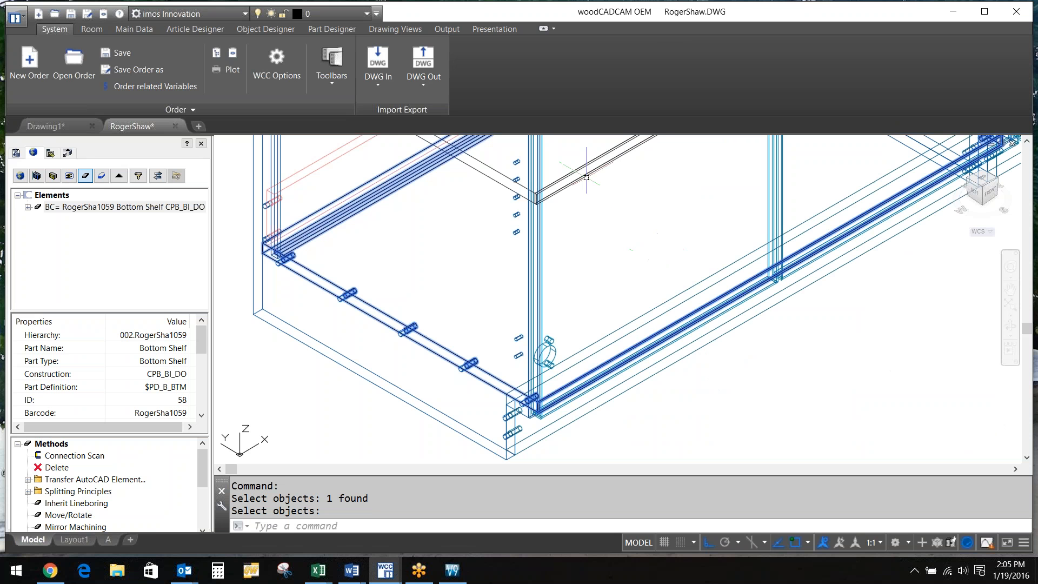
left_click(473, 360)
left_click(445, 352)
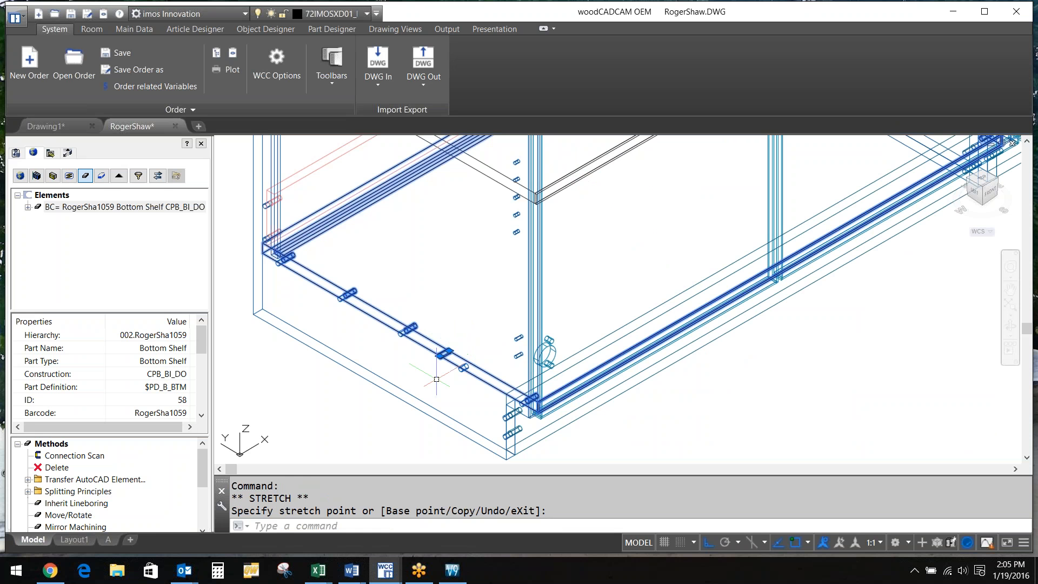
Regenerate the model with REGEN and zoom out to see more of the cabinet
type("rege")
key("Return")
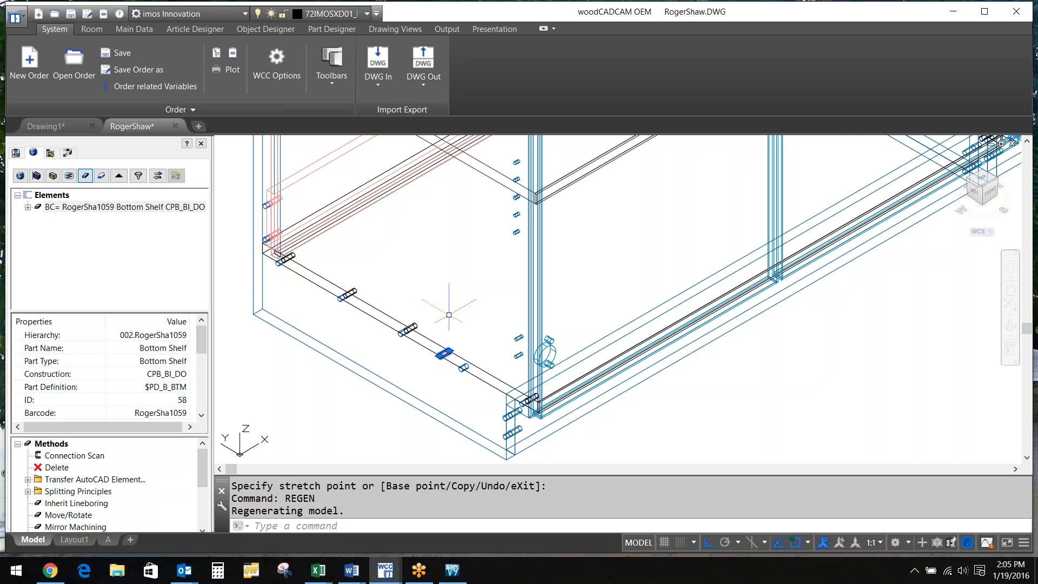
scroll(449, 315, "down", 1)
middle_click_drag(449, 315, 317, 479)
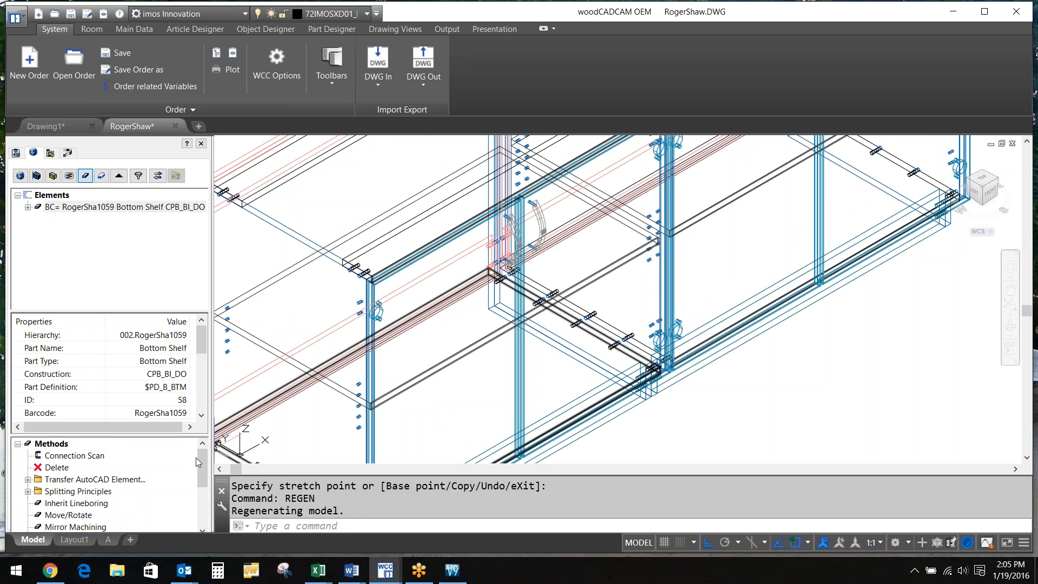
left_click(541, 230)
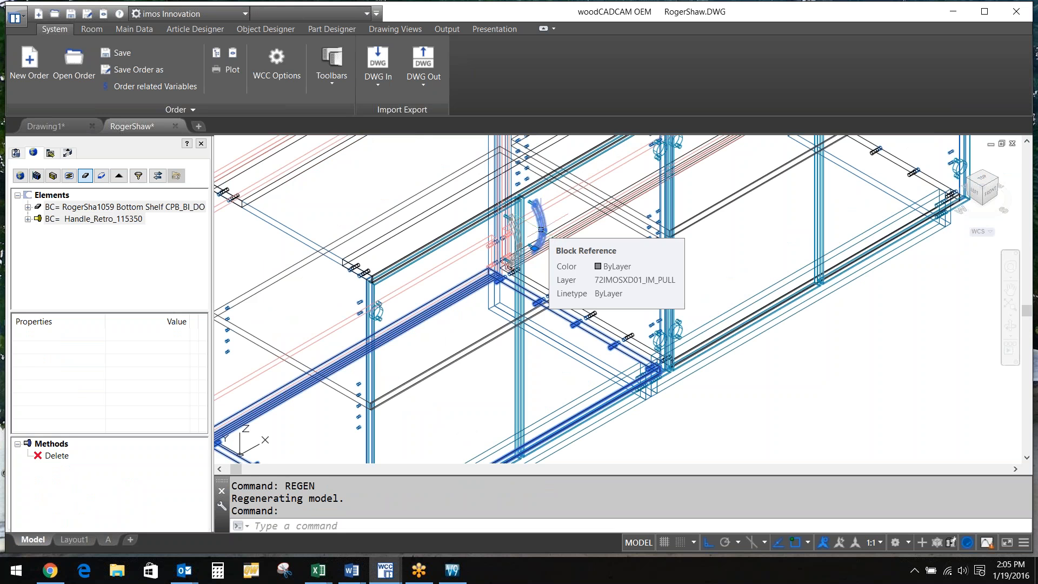
Select door handle Handle_Retro_115350, start Move/Rotate, then cancel so it stays in place
left_click(540, 229)
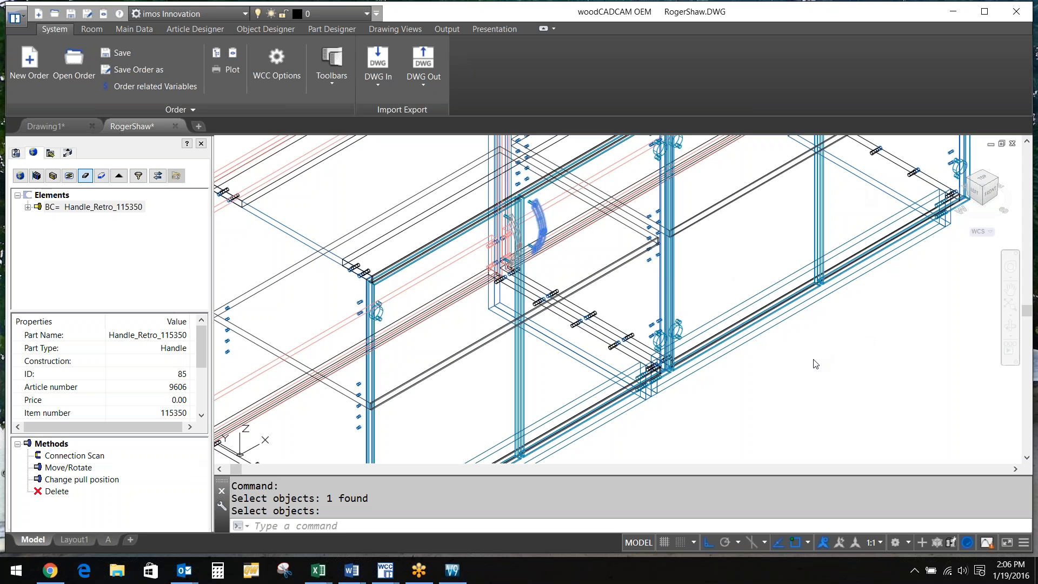
left_click(69, 468)
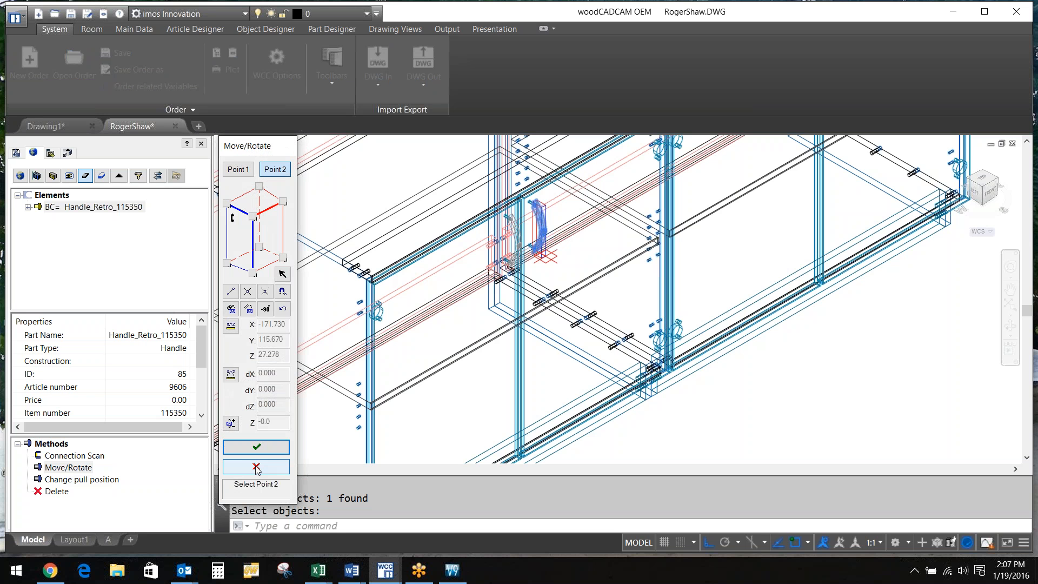
left_click(257, 468)
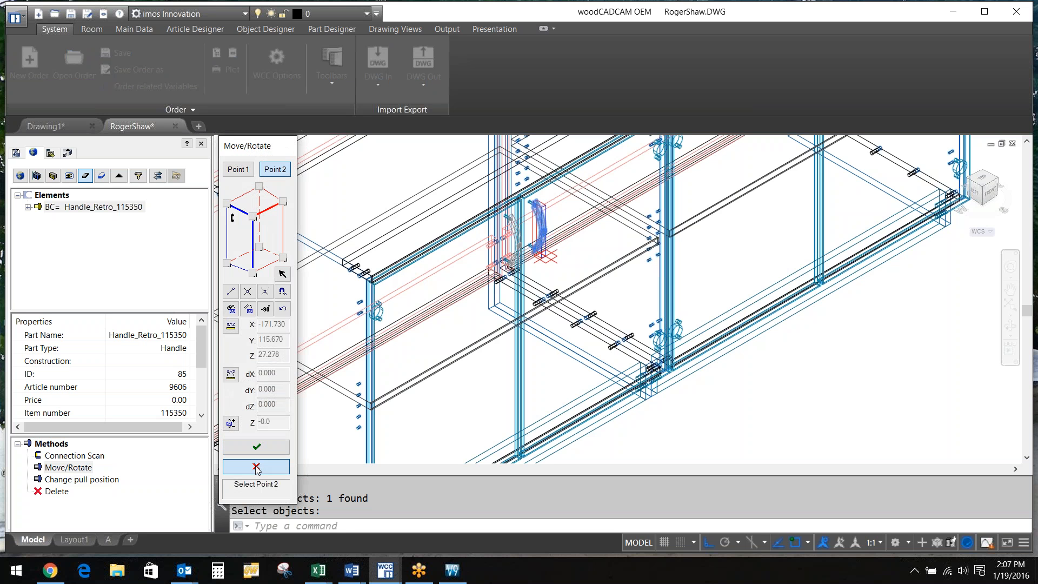
left_click(256, 467)
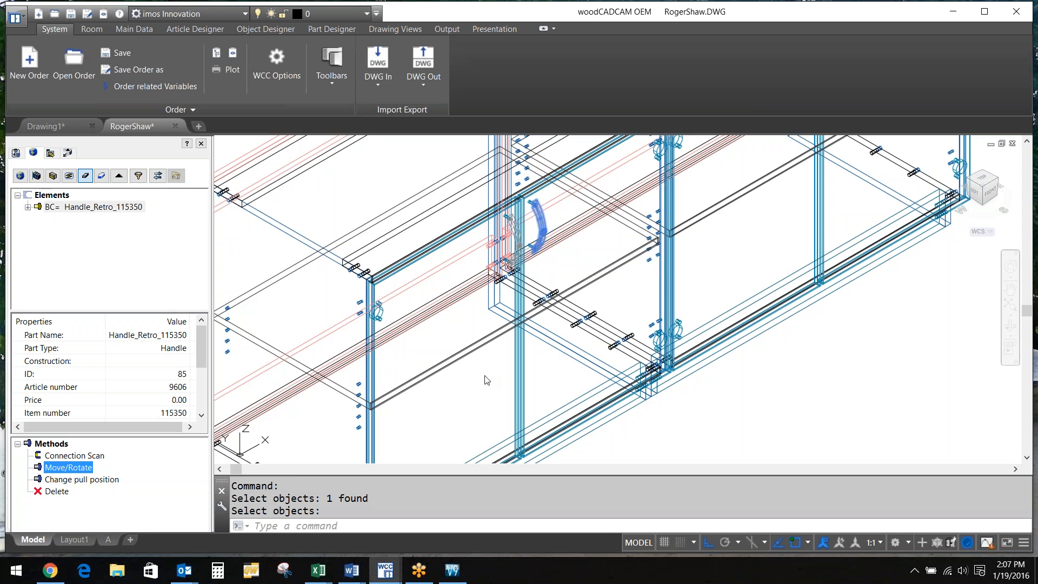
left_click(87, 479)
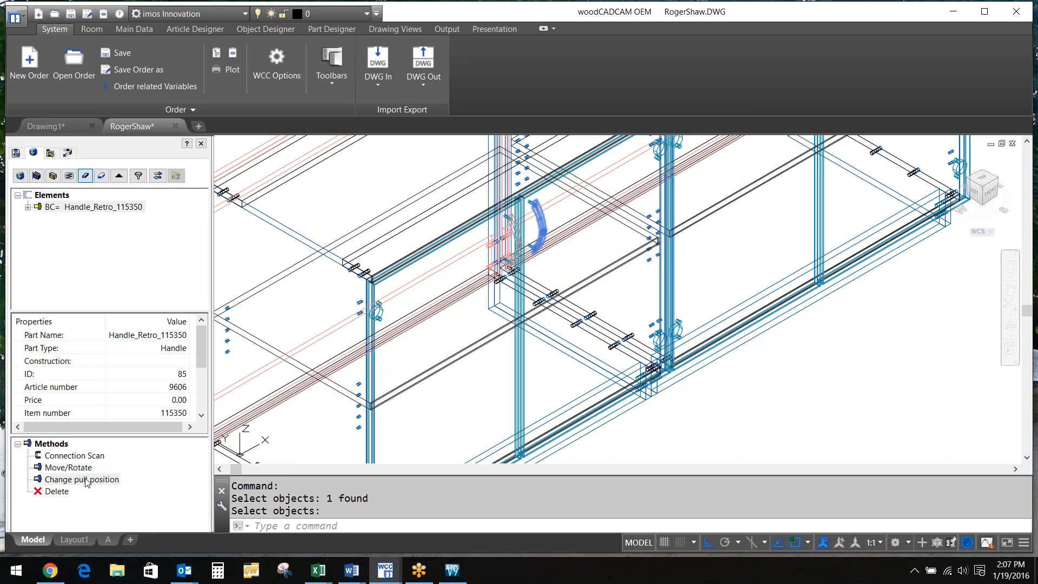
Set the Handle_Retro_115350 pull position to distance 22, reference Absolute height, and apply
double_click(87, 480)
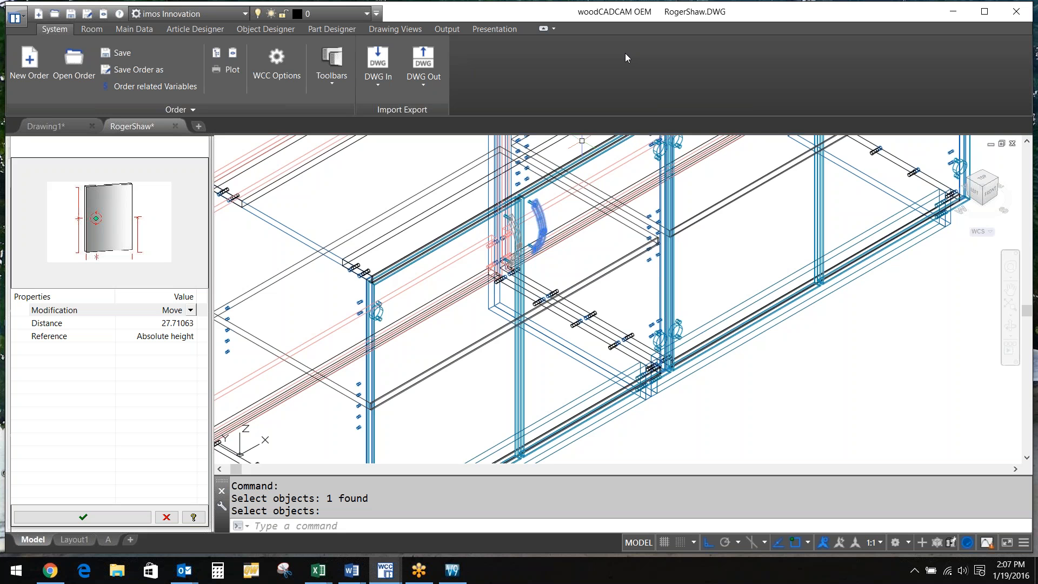
scroll(671, 344, "down", 5)
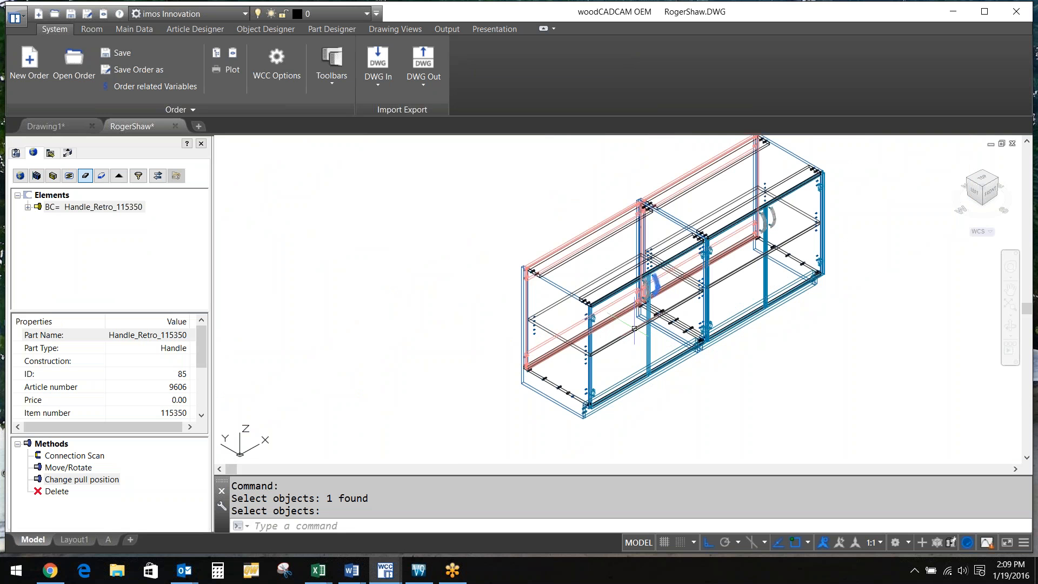
scroll(657, 286, "up", 5)
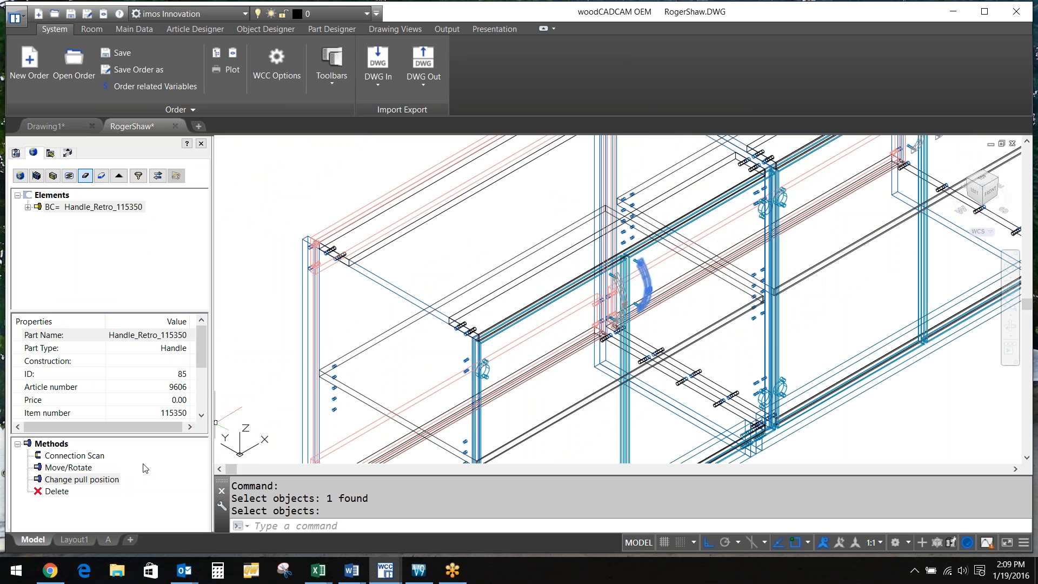
double_click(145, 468)
left_click(182, 337)
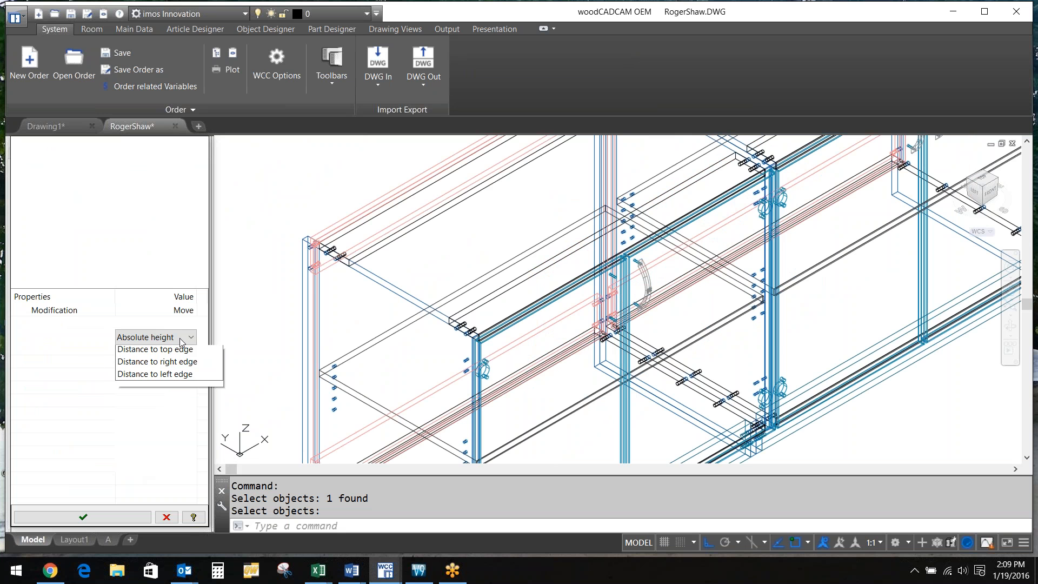
left_click(180, 339)
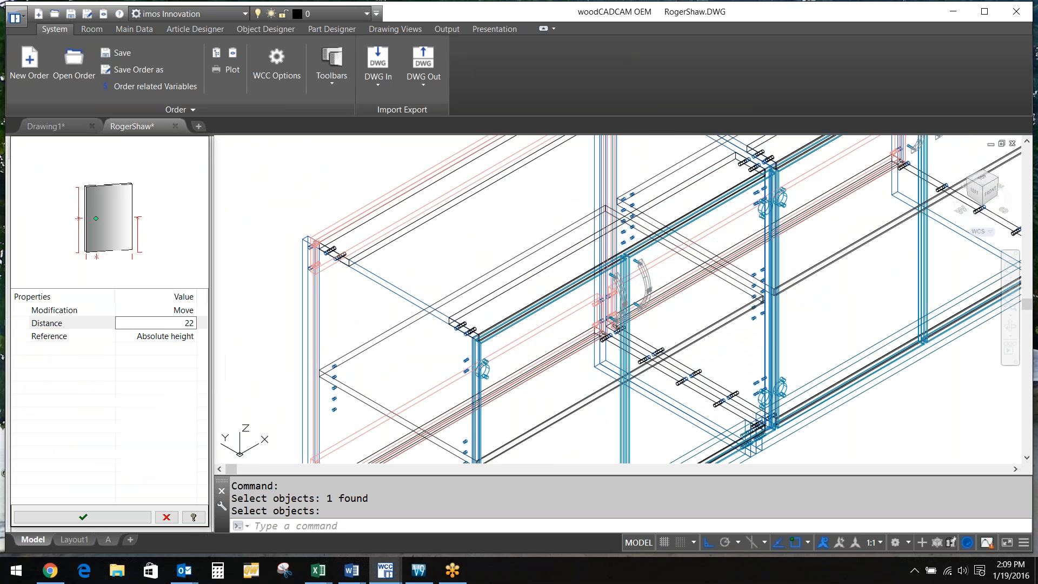
key("Return")
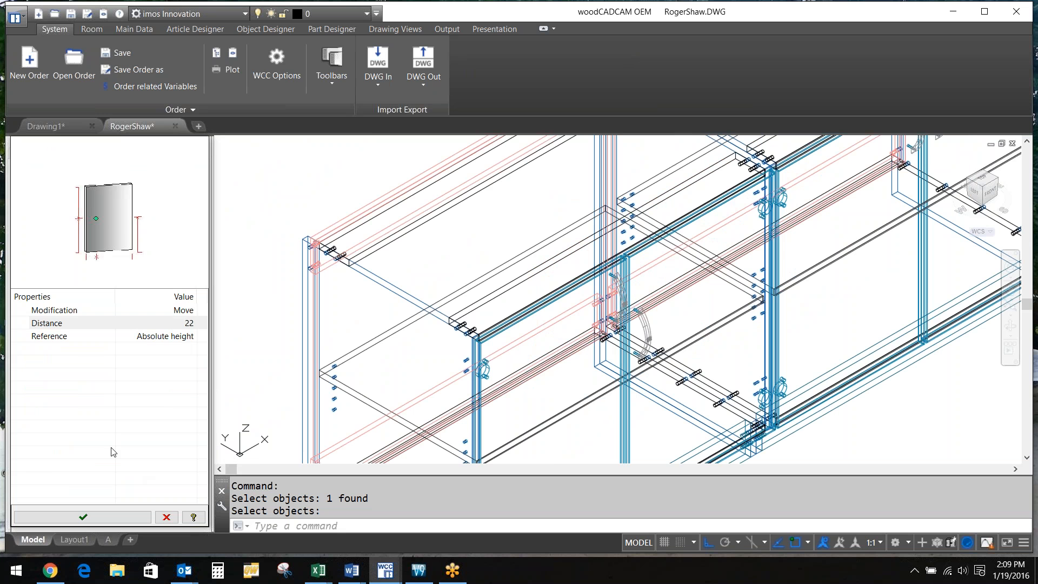
left_click(82, 517)
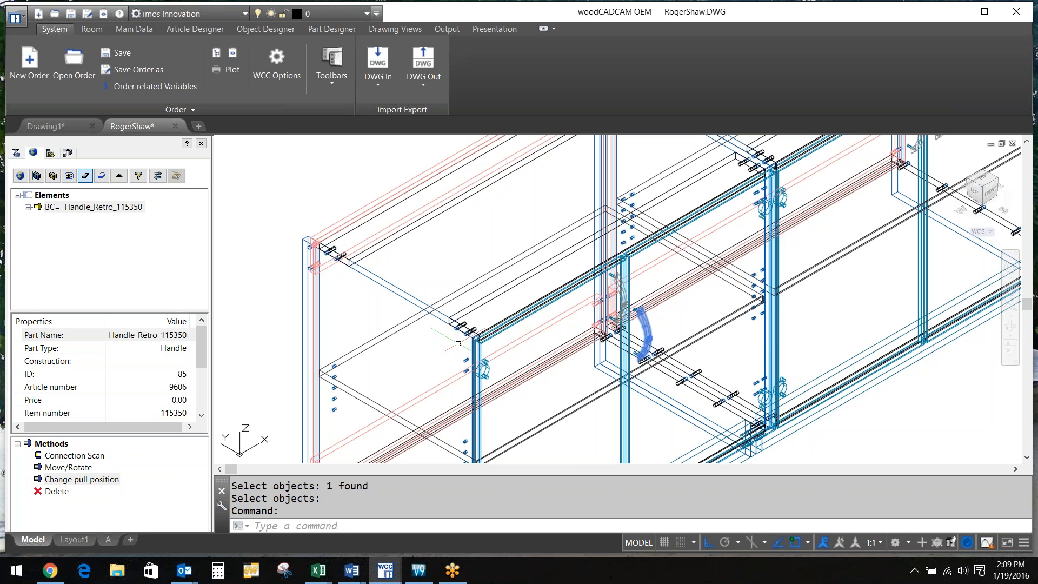
scroll(458, 344, "up", 5)
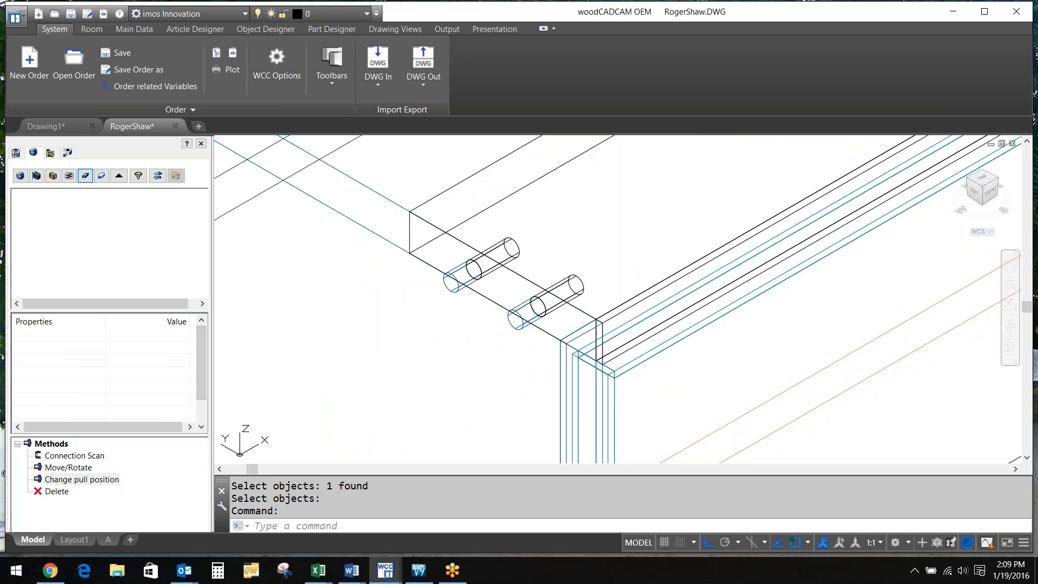
Select the left side panel, grip-stretch one dowel and regenerate the model
left_click(443, 302)
left_click(451, 281)
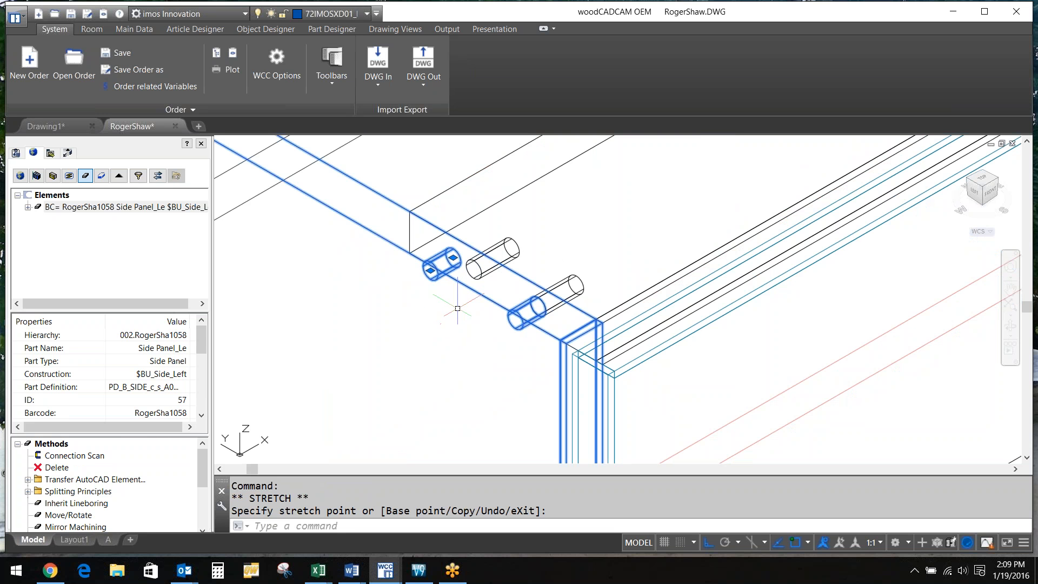
type("regen")
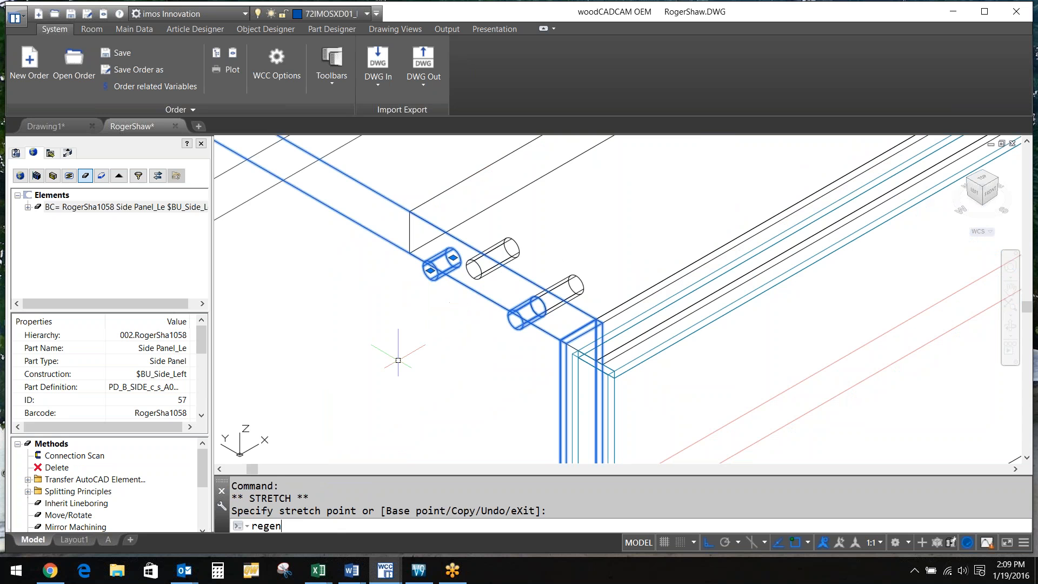
key("Return")
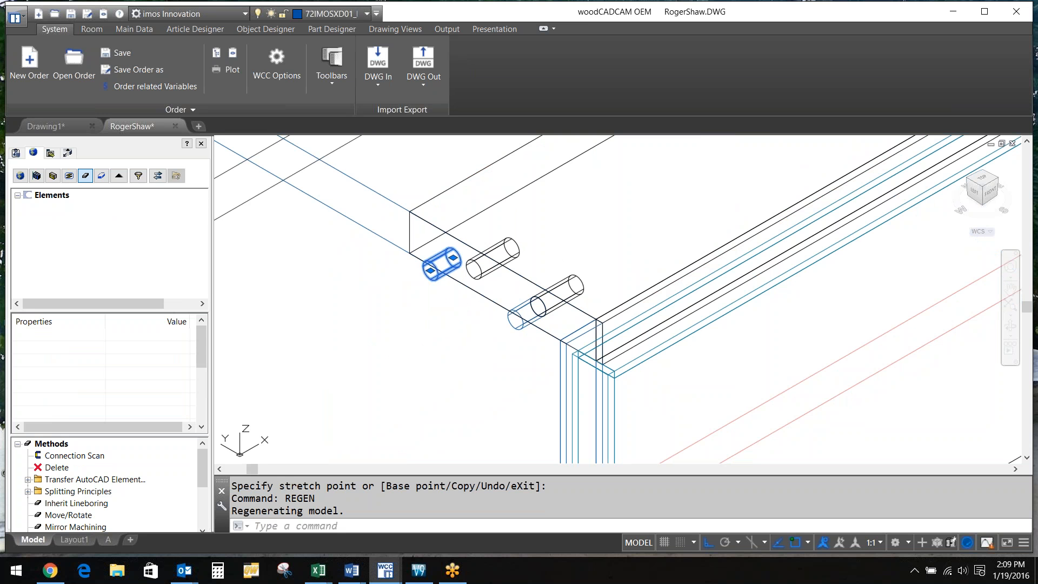
Stretch the second dowel beside the first, cancel the stray selection and regenerate again
left_click(512, 245)
left_click(474, 268)
left_click(453, 257)
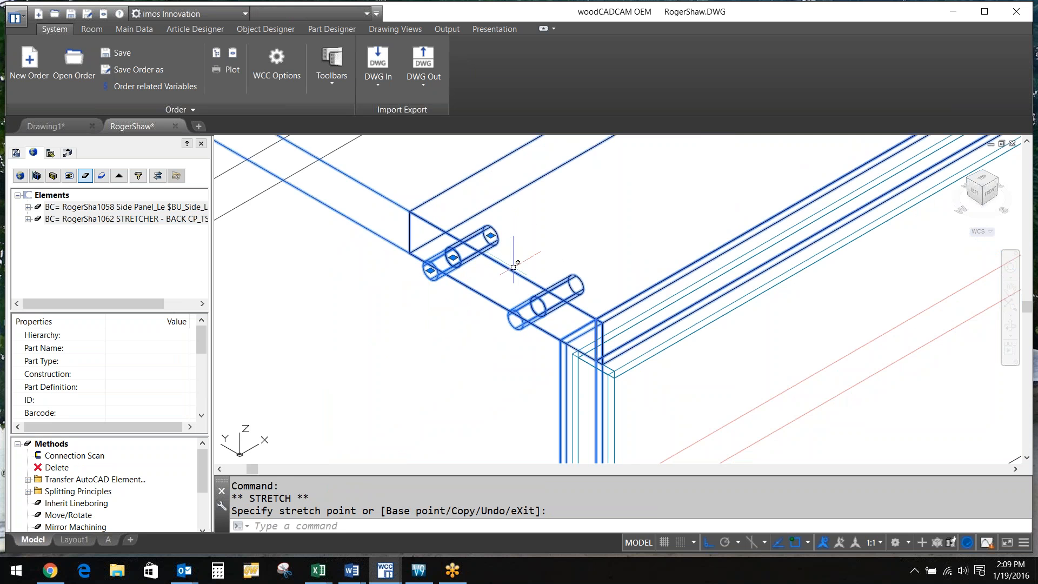
left_click(513, 267)
scroll(467, 341, "down", 3)
left_click(459, 337)
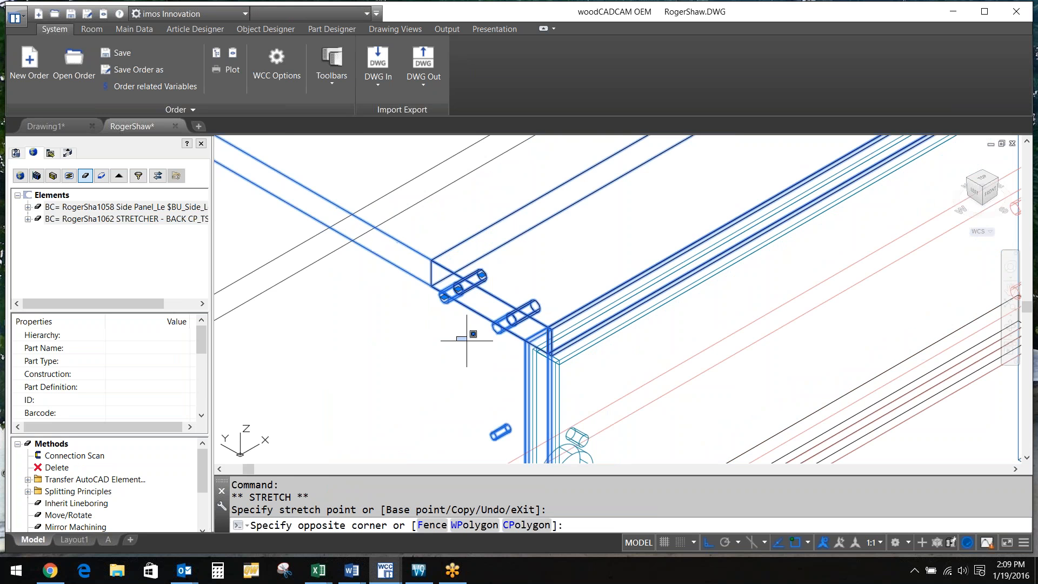
key("Escape")
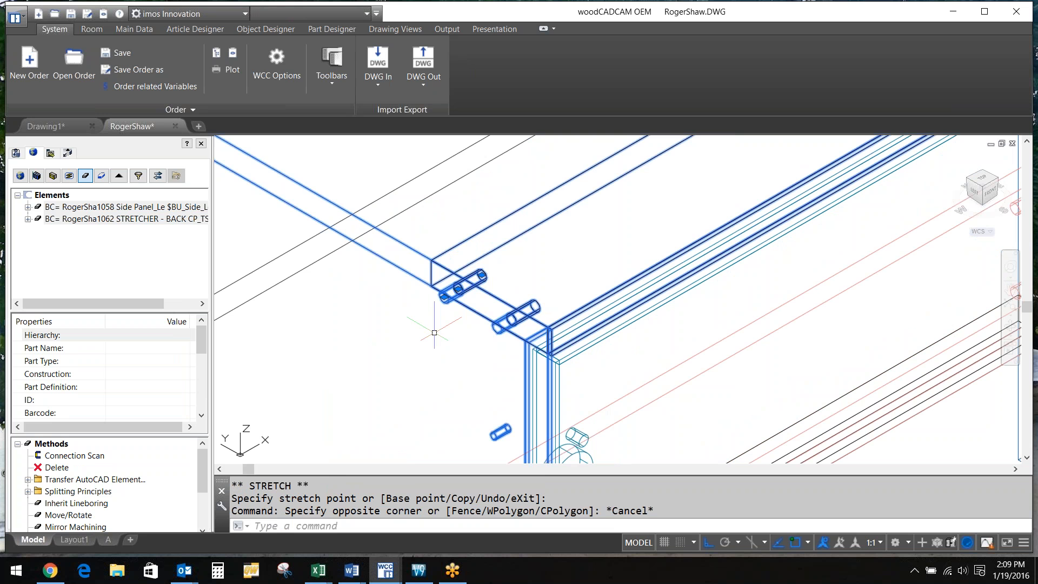
type("regen")
key("Return")
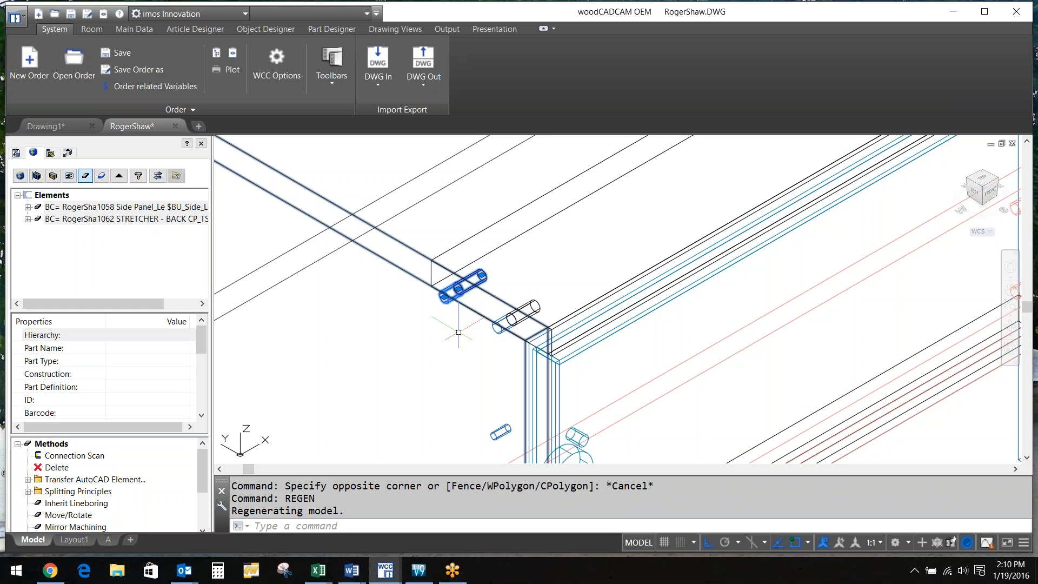
Zoom around to inspect the row of dowels along the bottom shelf's front edge
scroll(458, 332, "down", 1)
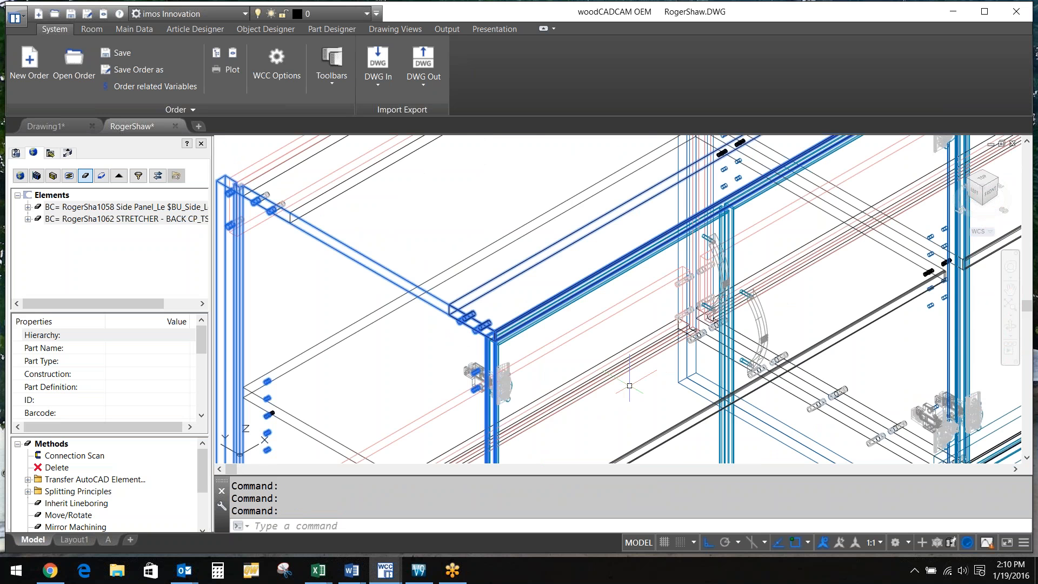
scroll(629, 385, "up", 3)
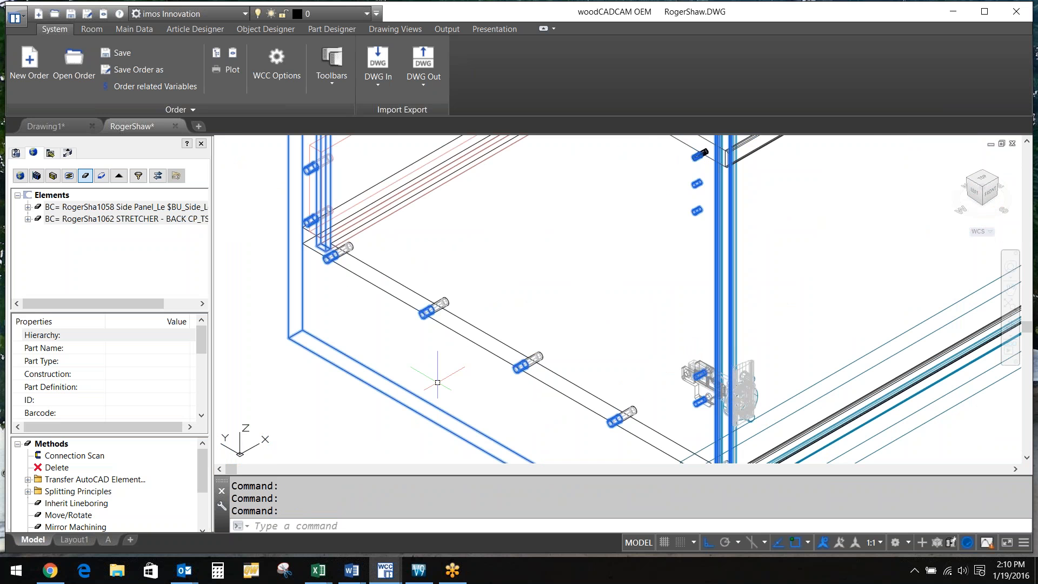
scroll(443, 370, "up", 2)
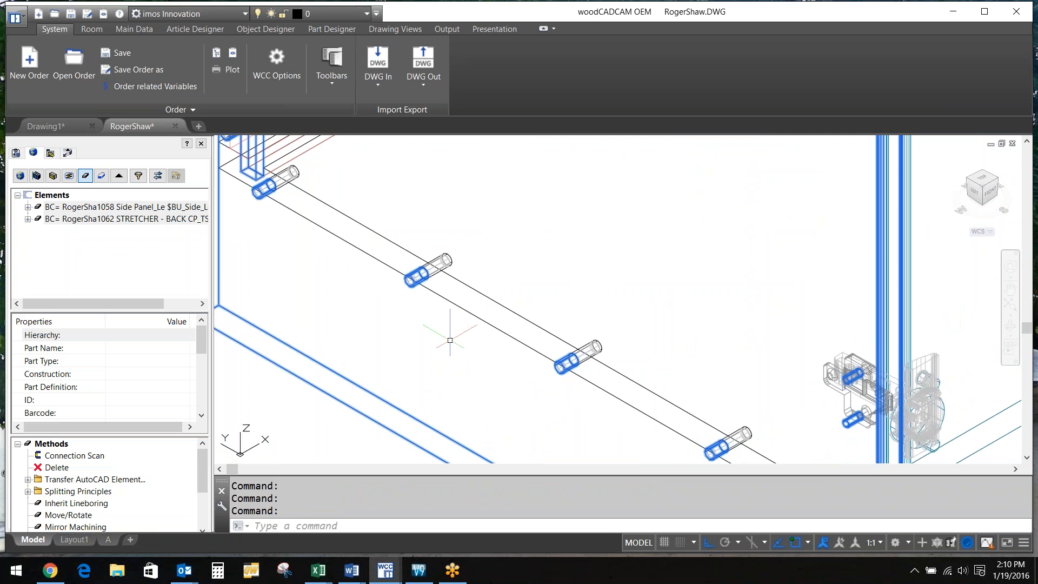
scroll(450, 340, "down", 2)
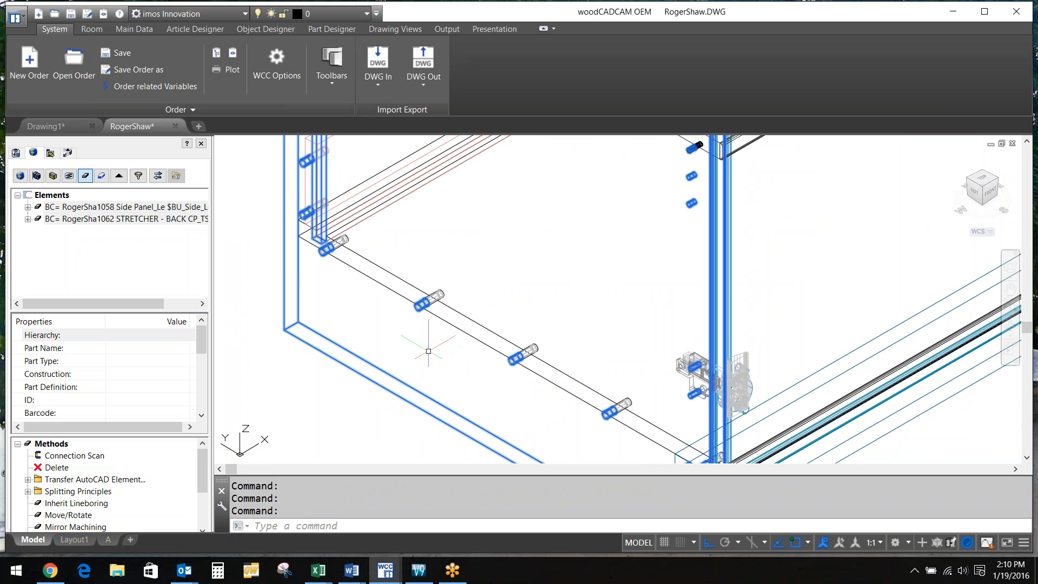
scroll(429, 351, "down", 2)
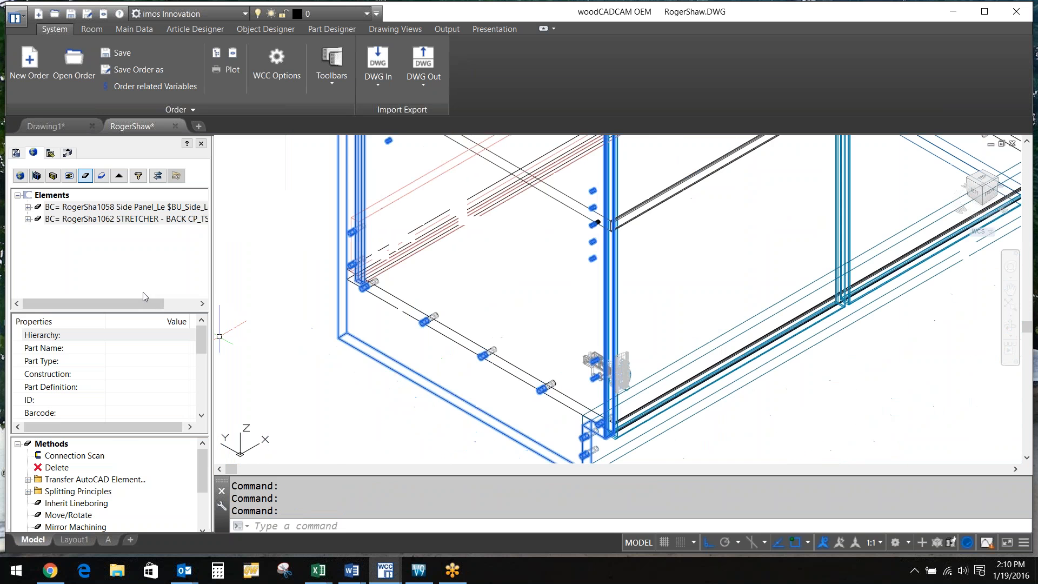
Run a Connection Scan and assign i_Dowel_05x25 to the first dowel connection
left_click(81, 456)
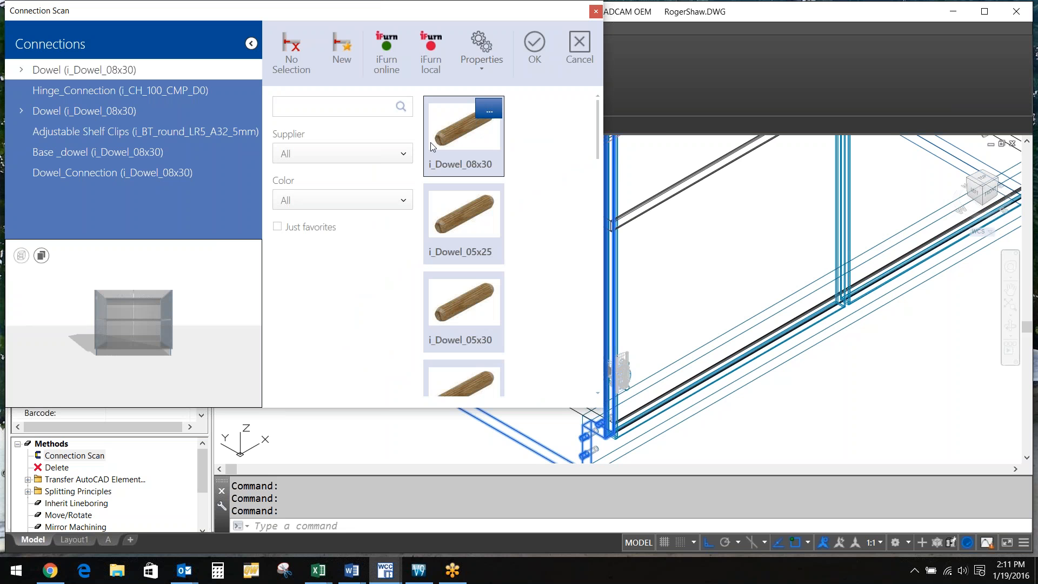
left_click(466, 233)
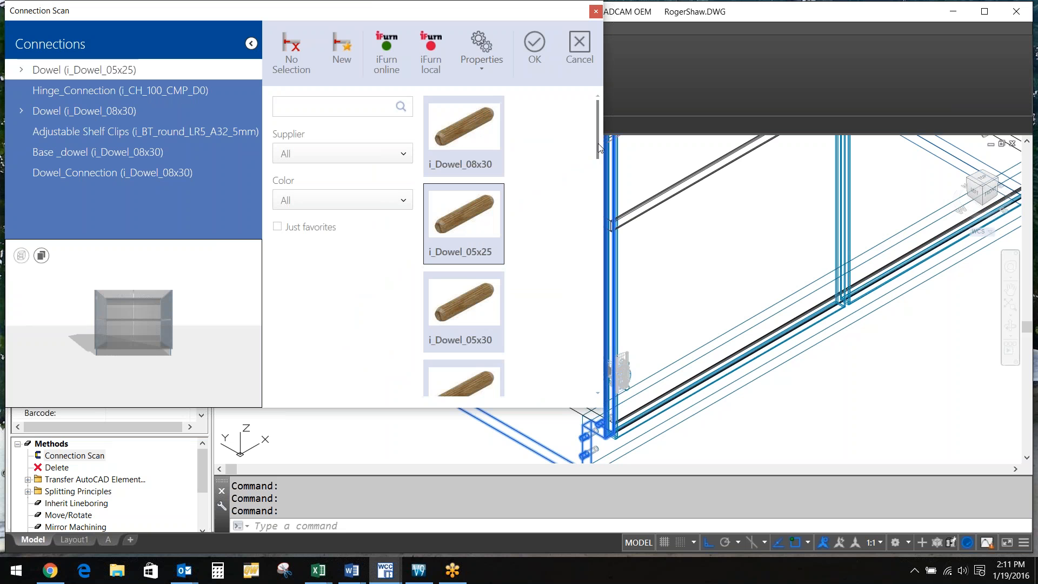
left_click_drag(599, 147, 597, 222)
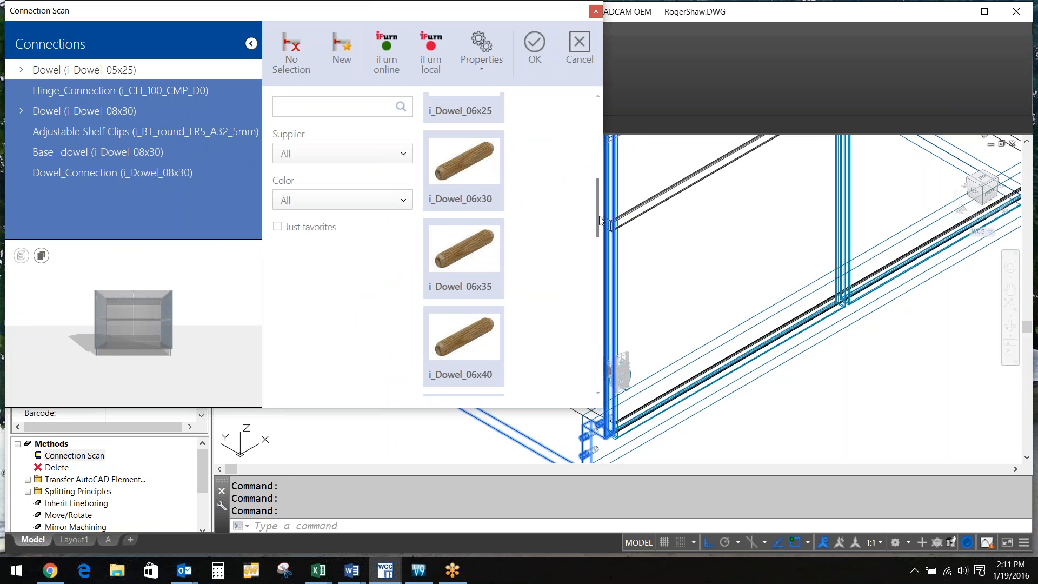
Scroll through the dowel catalog to review the other available dowel sizes
scroll(560, 218, "up", 5)
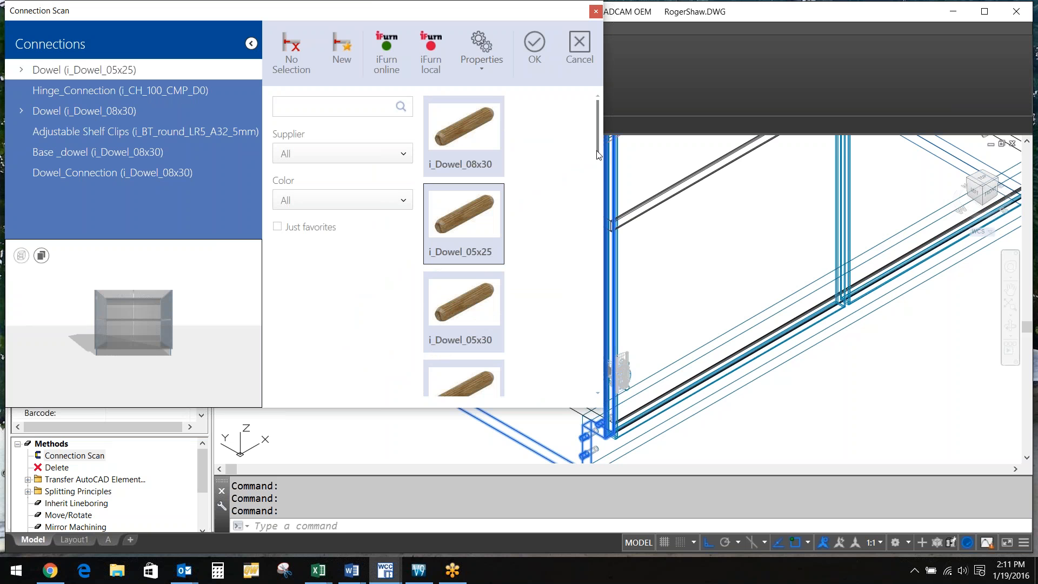
scroll(598, 162, "down", 1)
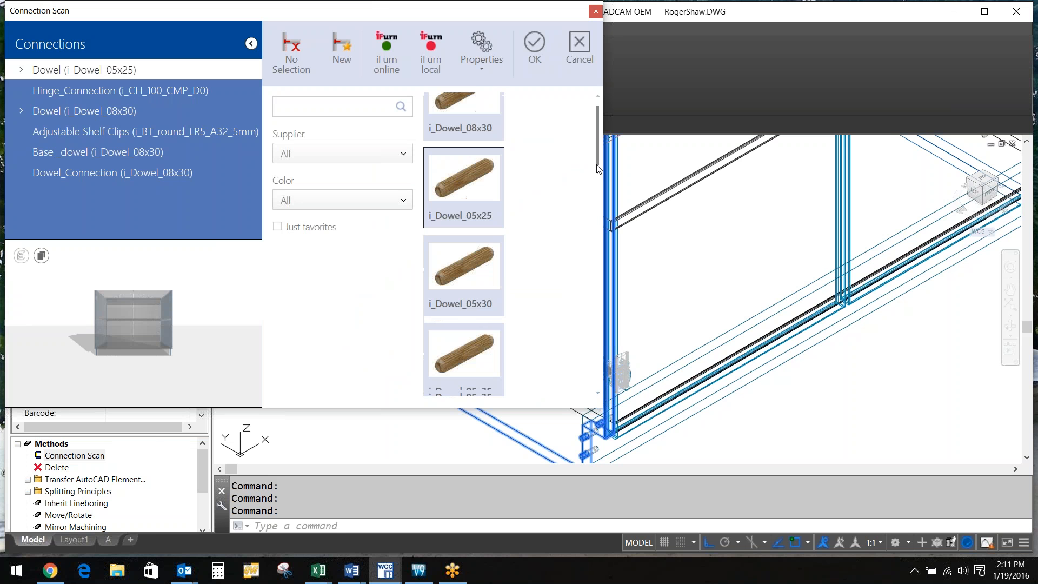
scroll(598, 183, "down", 5)
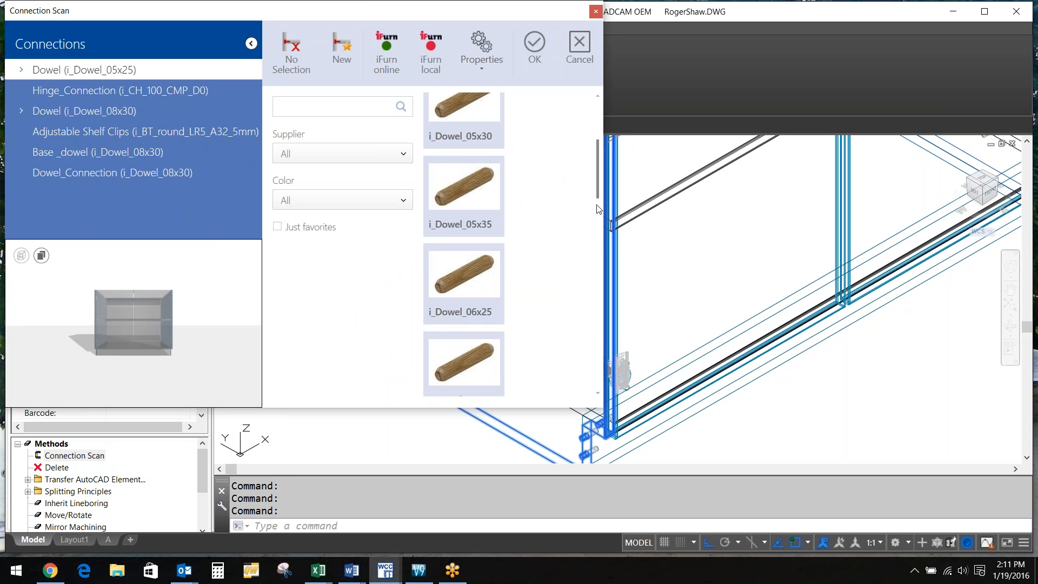
scroll(599, 217, "down", 1)
scroll(599, 227, "down", 5)
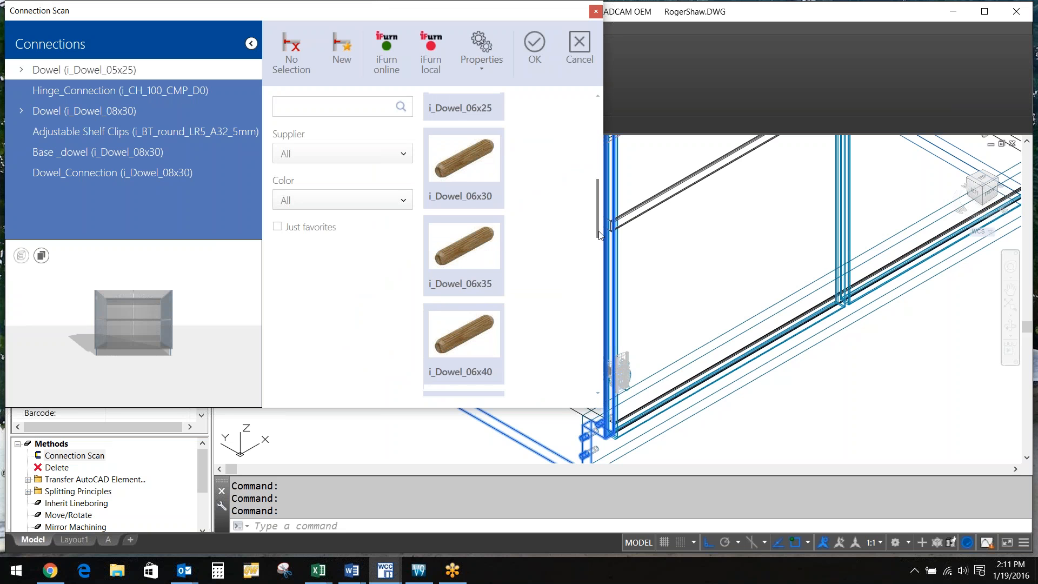
left_click_drag(599, 234, 604, 321)
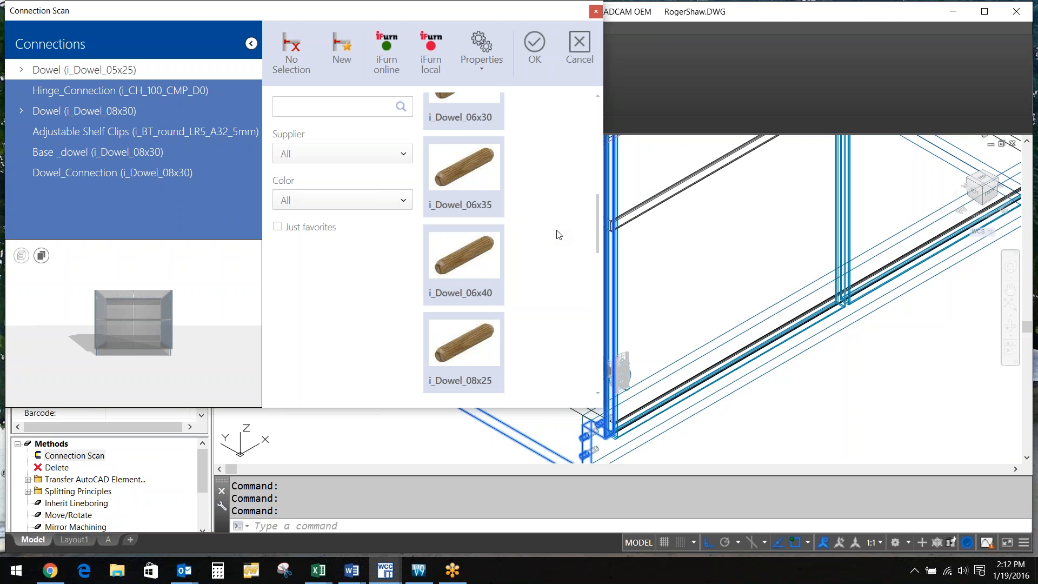
Cancel Connection Scan, select the left side panel and highlight its Drills under Machining
left_click(585, 41)
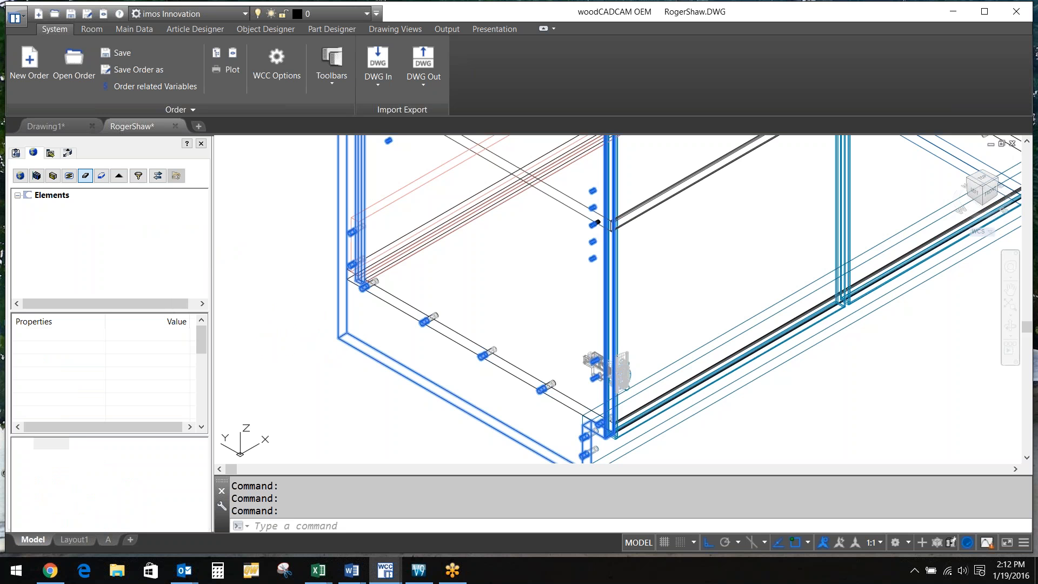
left_click(598, 221)
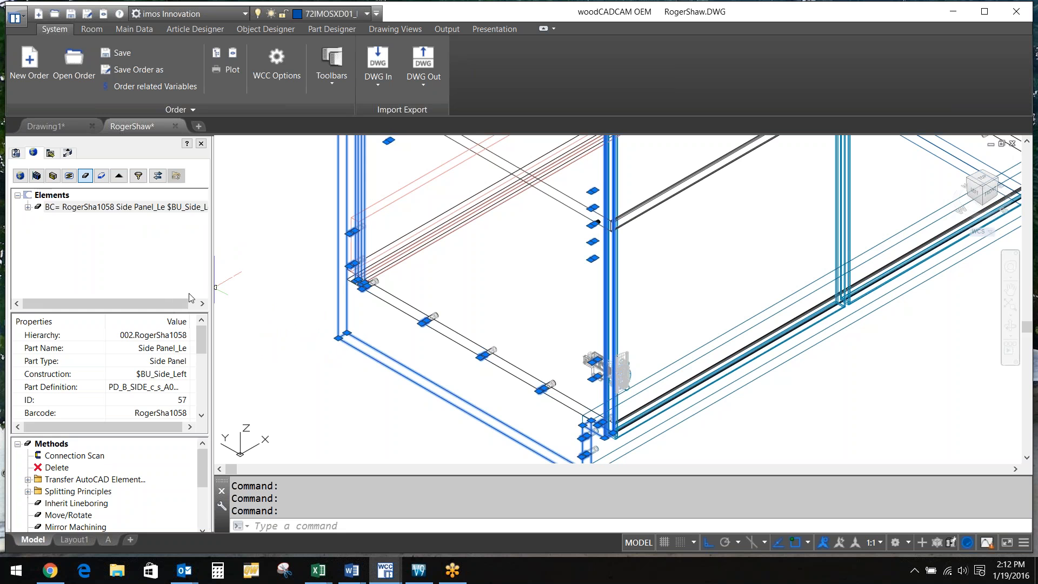
left_click(28, 207)
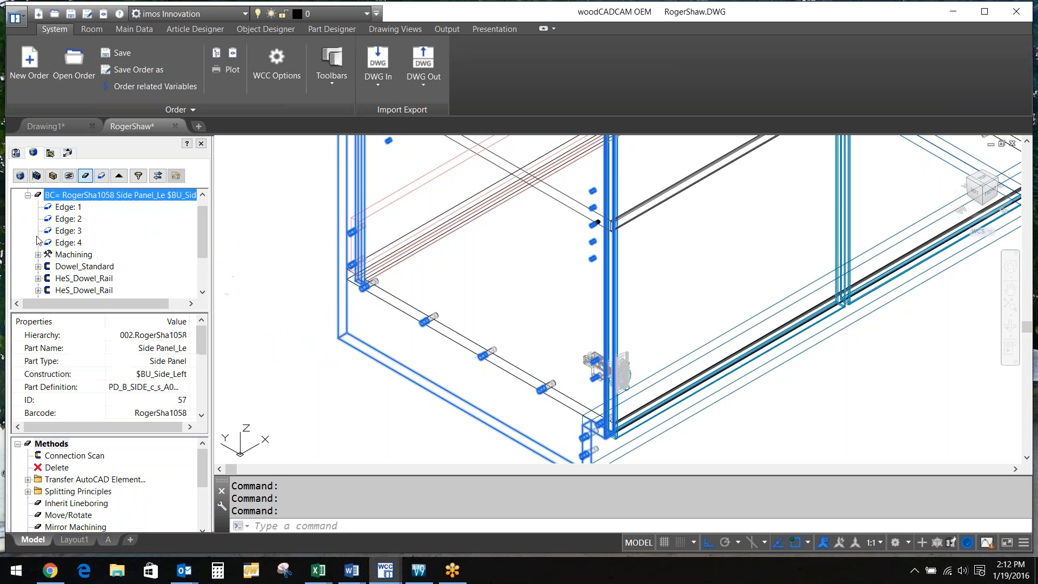
left_click(38, 254)
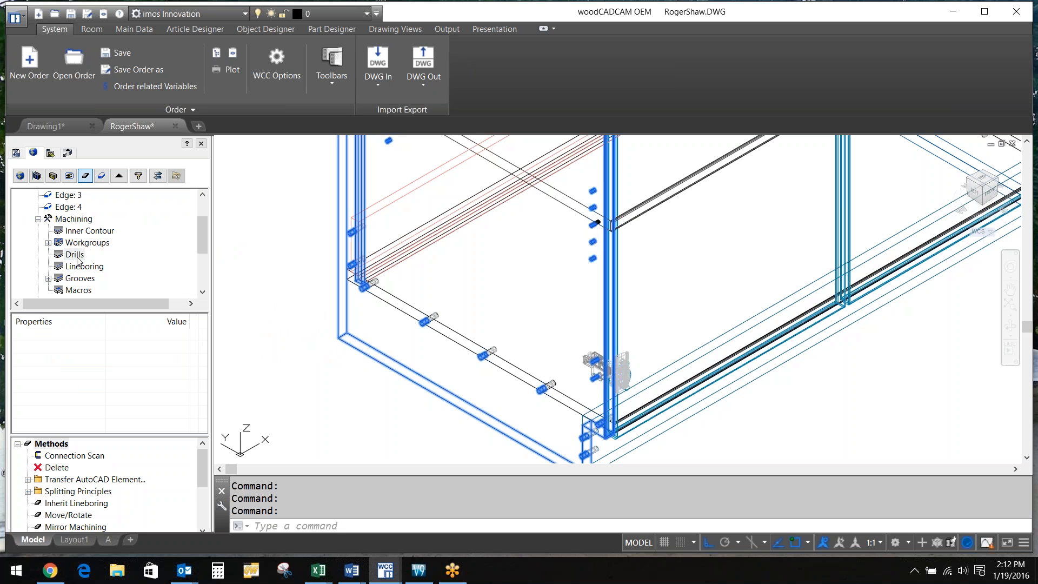
left_click(75, 255)
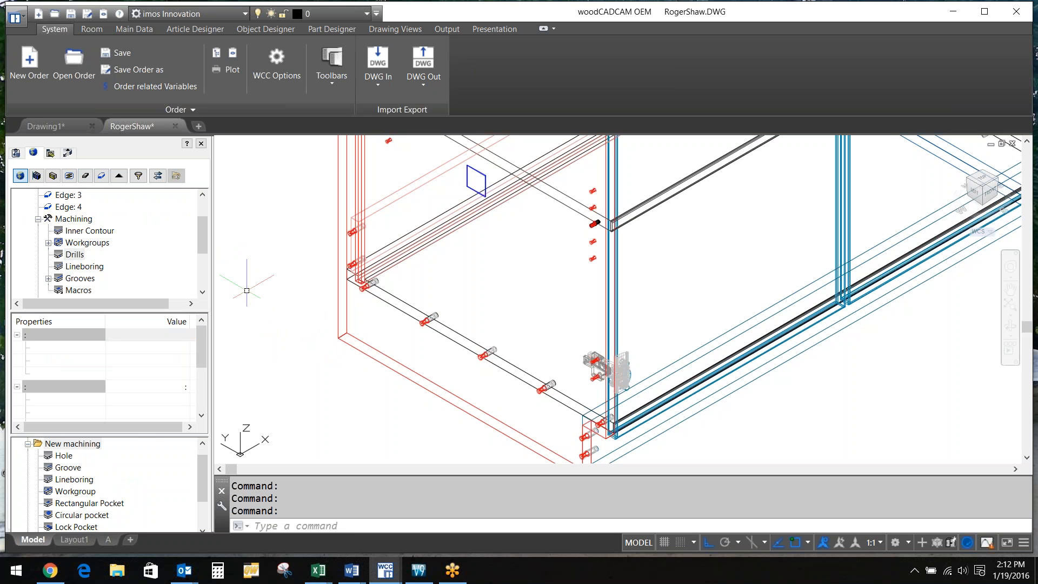
Browse the side panel's Lineboring and Drills entries, then expand Workgroups to list its i_L1_08x12 entries
left_click(92, 267)
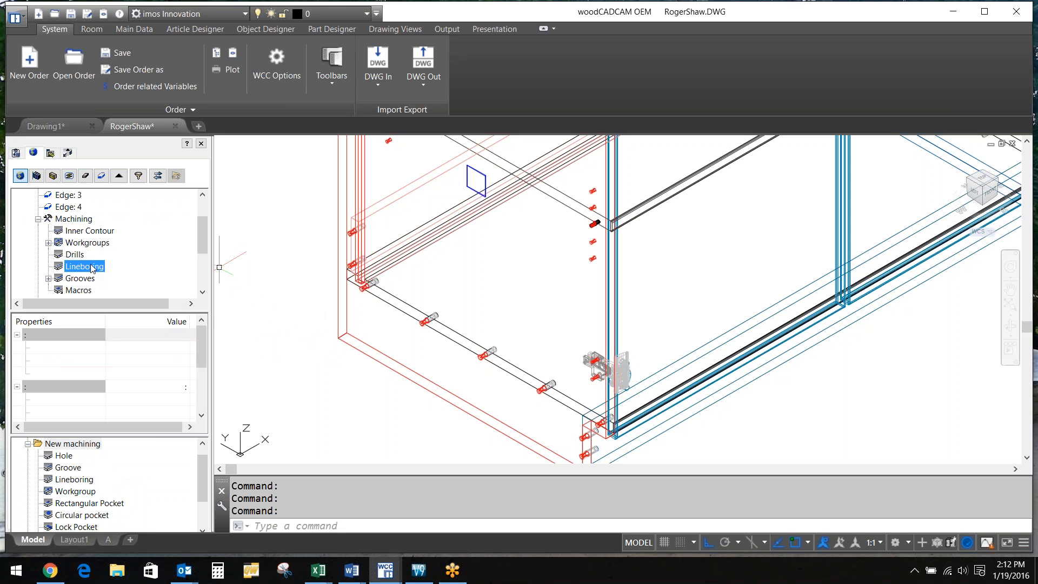
left_click(78, 255)
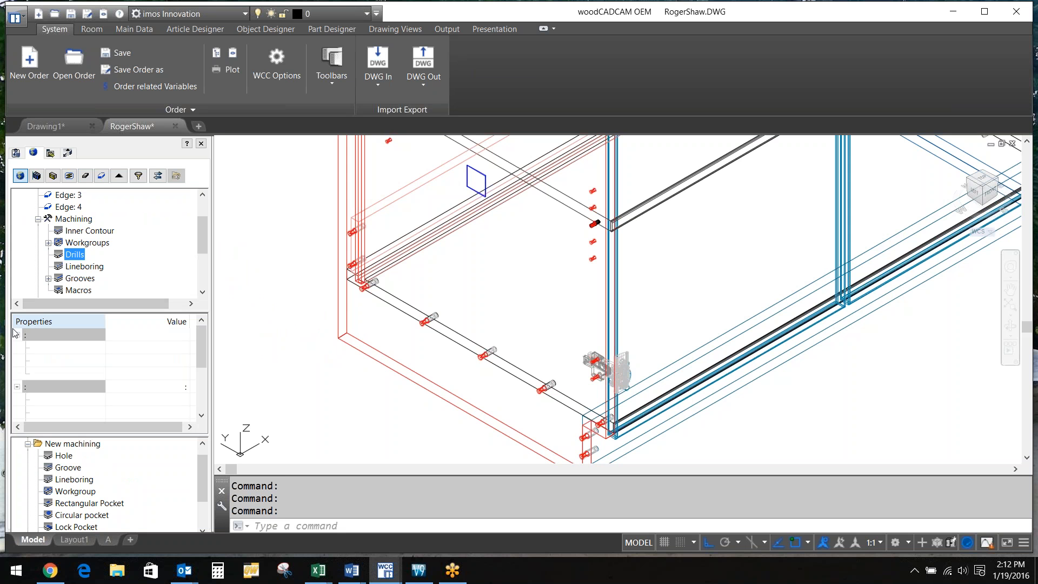
left_click(151, 269)
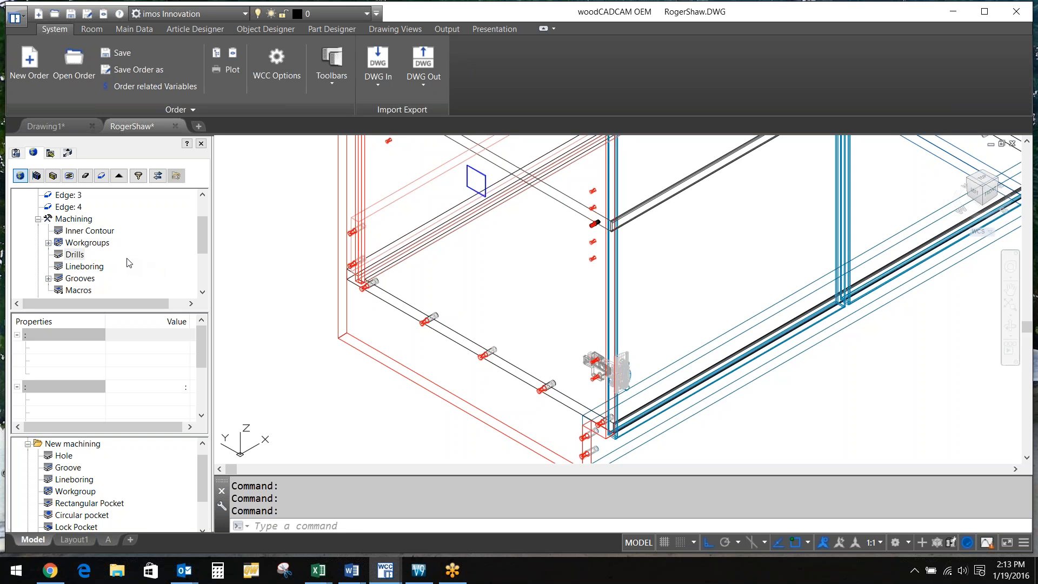
left_click(49, 244)
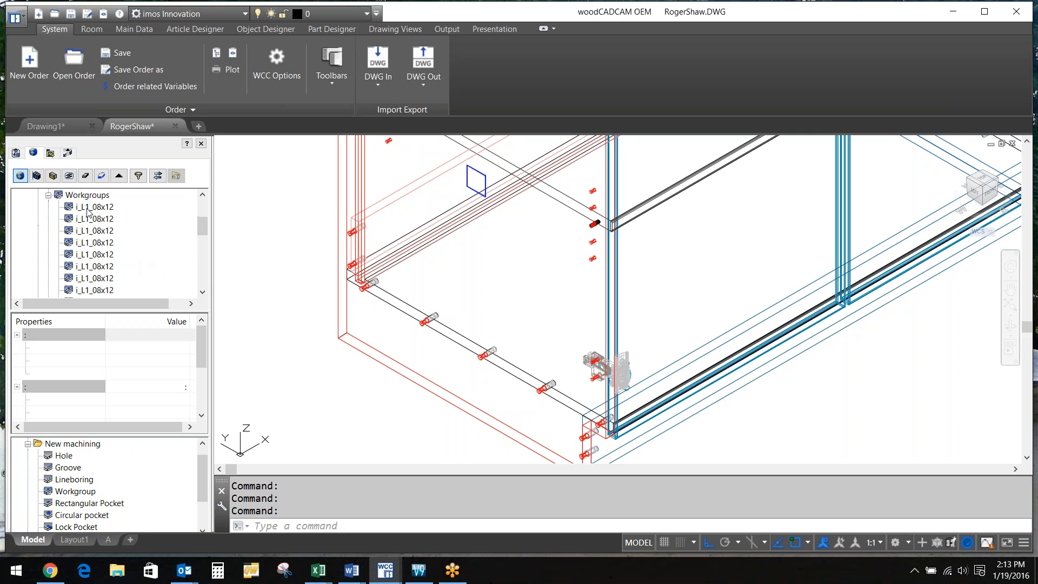
Select the first i_L1_08x12 workgroup and check its insertion point X 4.375, Y 1.0 and Z -90 orientation
left_click(88, 210)
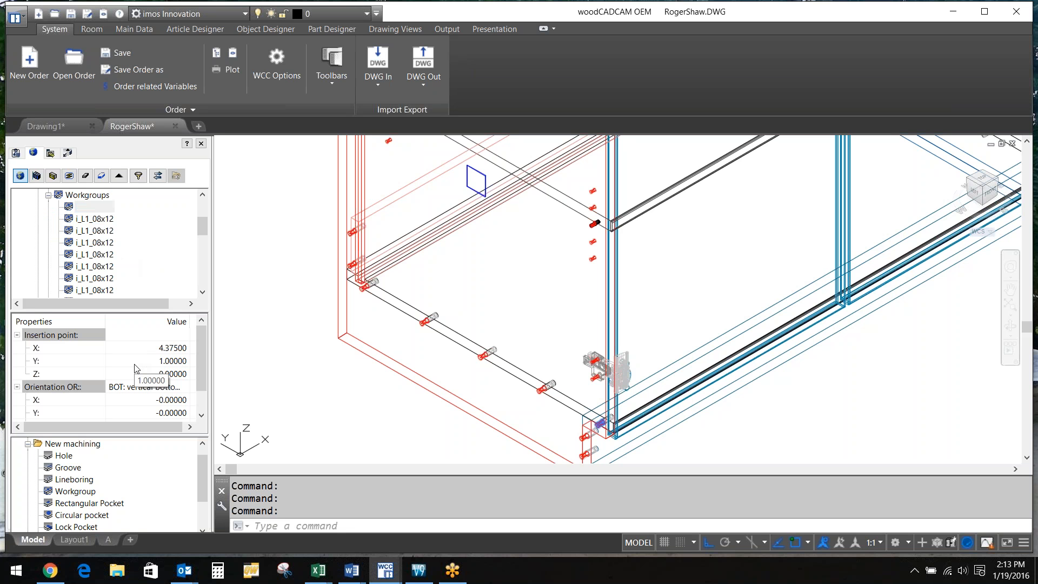
left_click(135, 365)
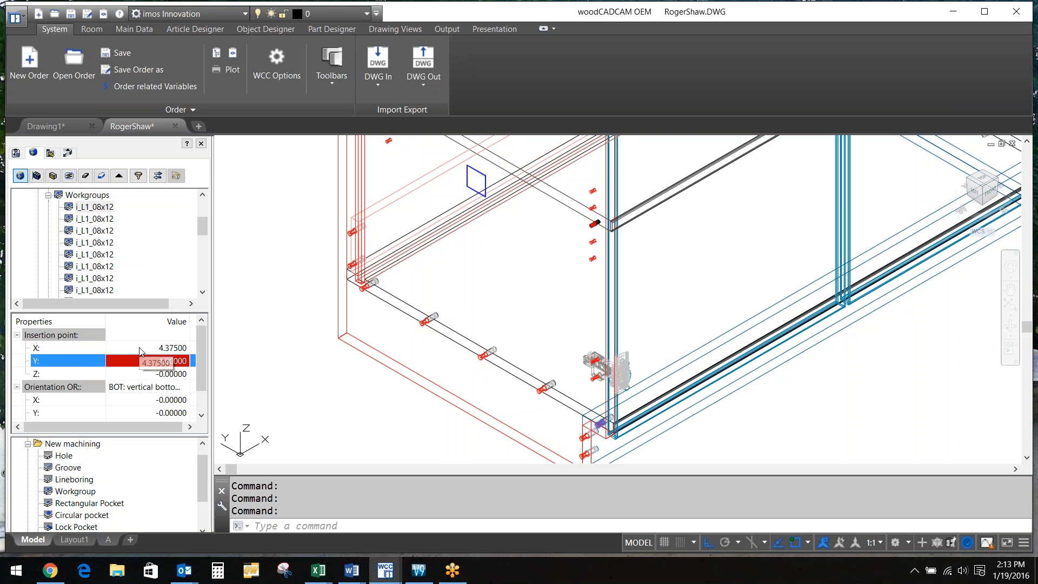
left_click(140, 347)
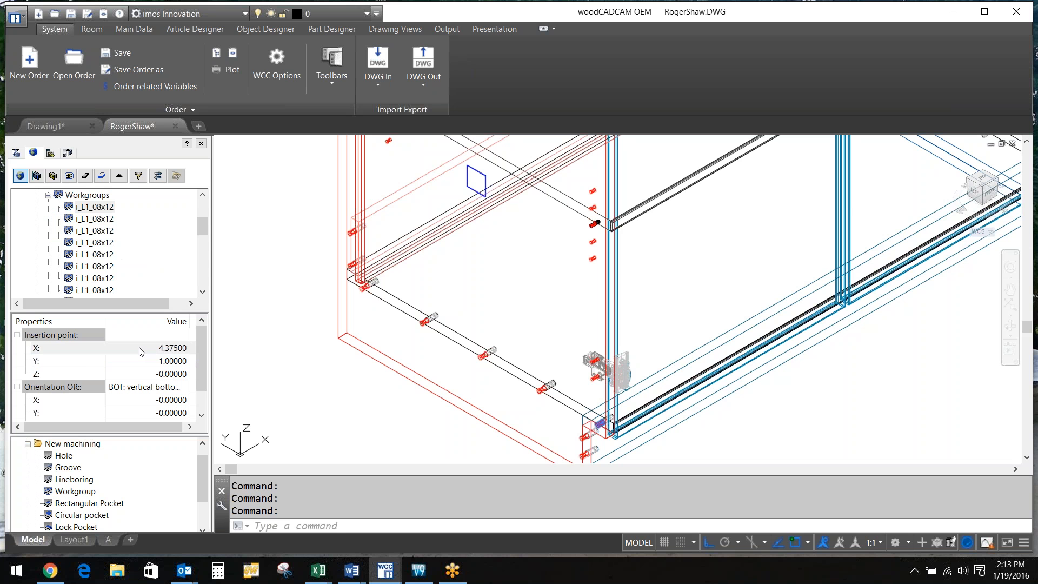
left_click(140, 349)
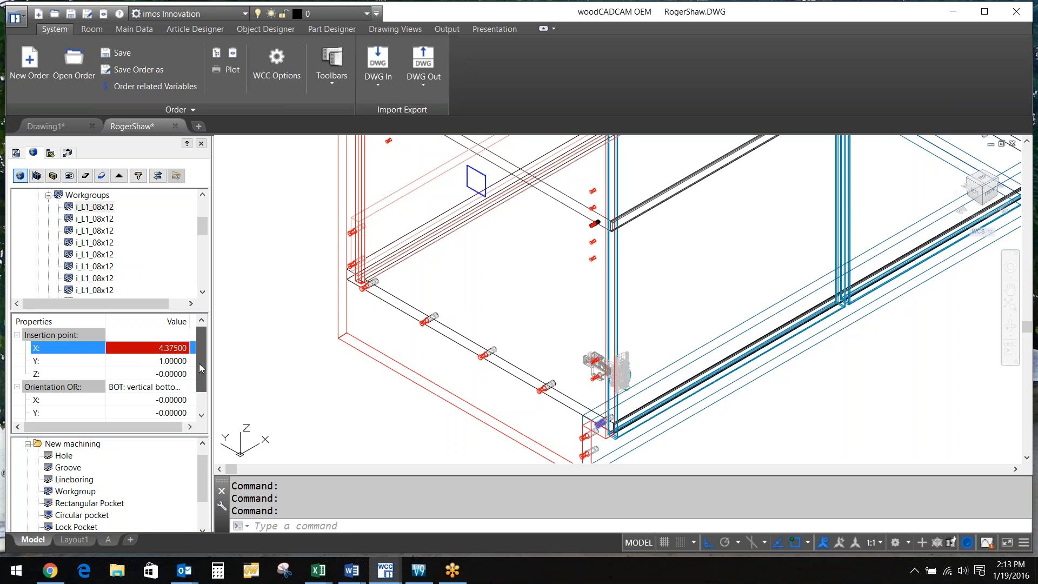
left_click_drag(199, 363, 106, 423)
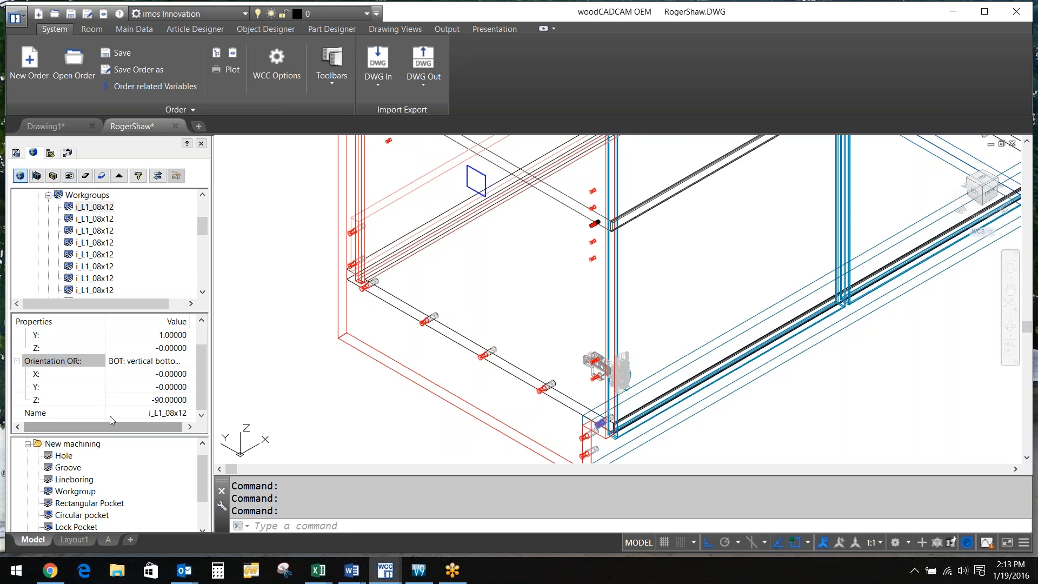